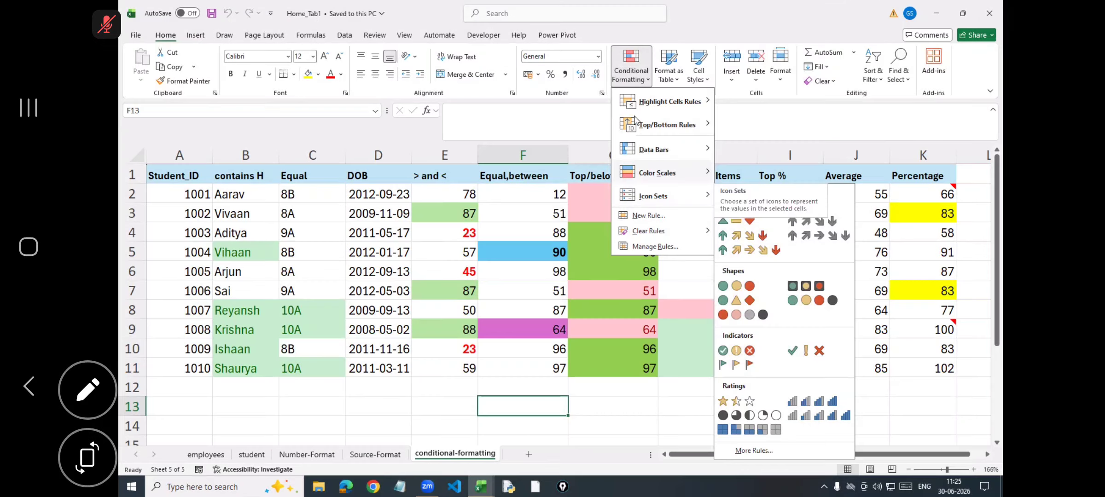
Add a new blank worksheet after the conditional-formatting sheet
mouse_move(623, 157)
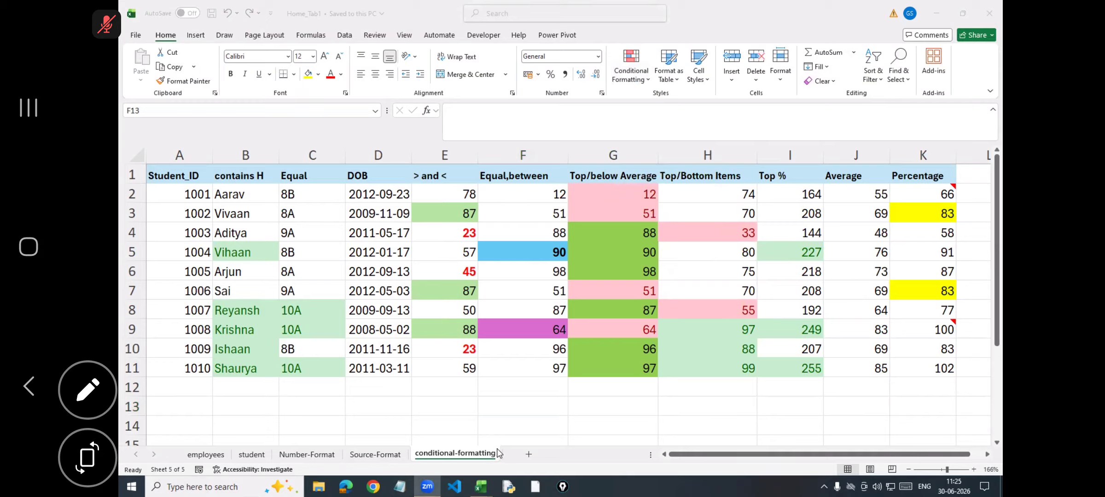
click(488, 459)
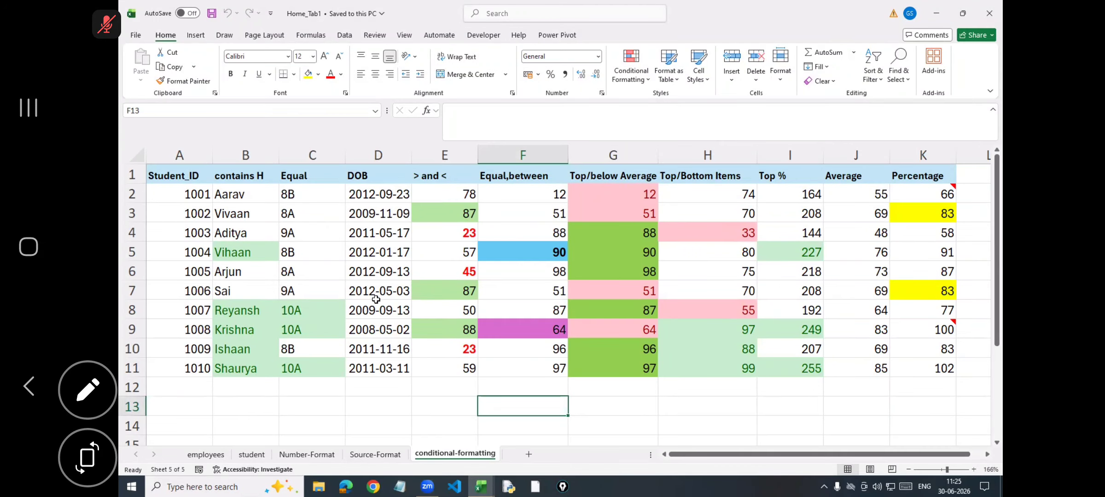
click(324, 253)
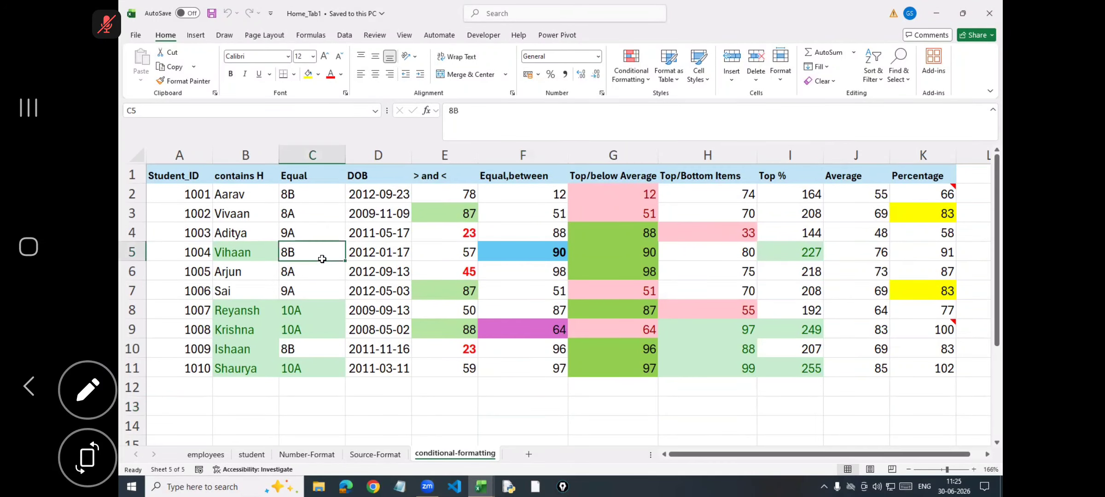
key(ctrl+a)
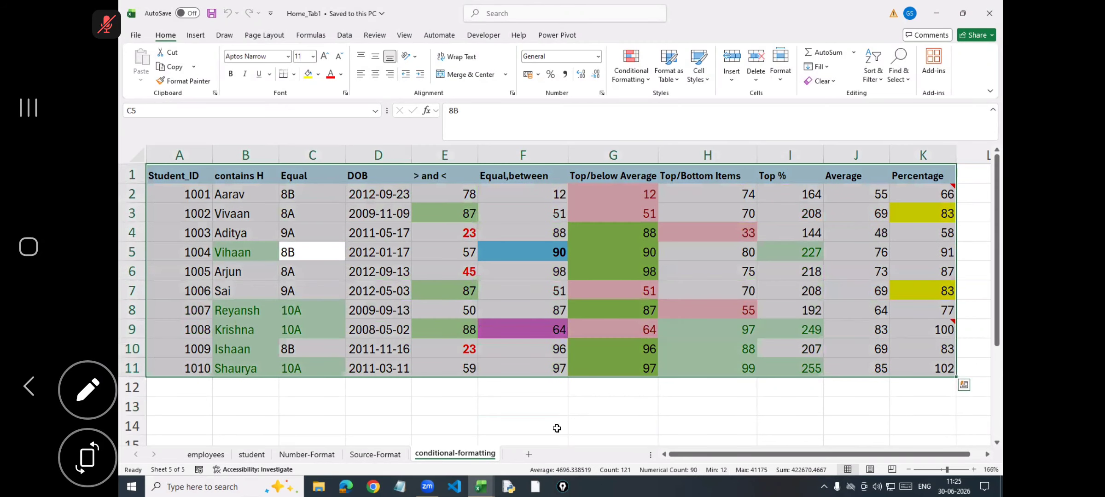
click(529, 455)
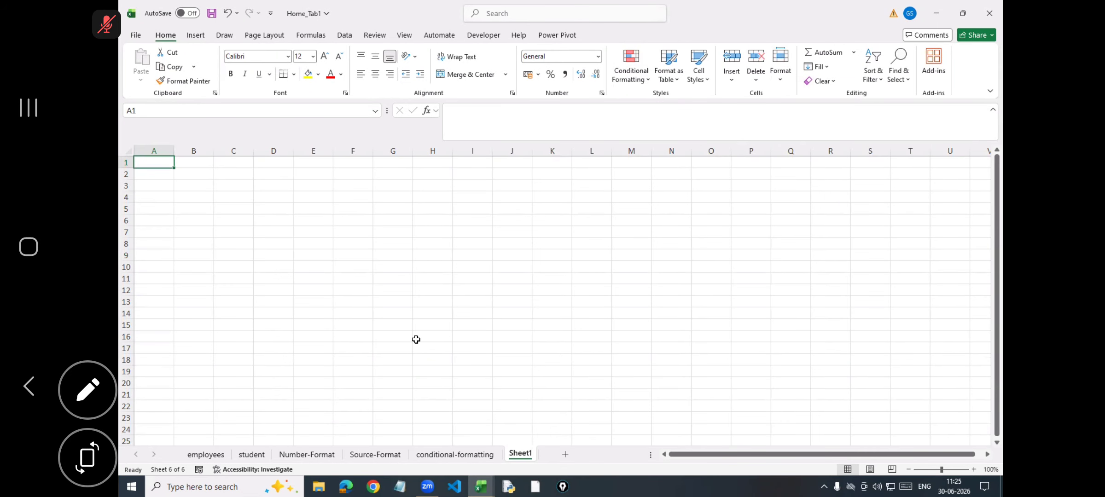
Copy the whole table from the conditional-formatting sheet and paste it into Sheet1 starting at cell A1
click(433, 452)
click(490, 277)
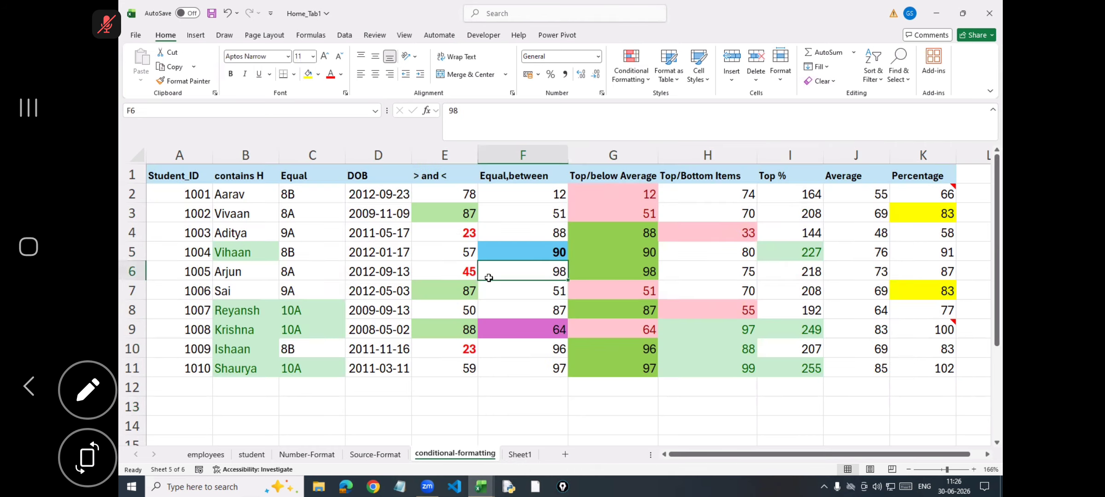
key(ctrl+c)
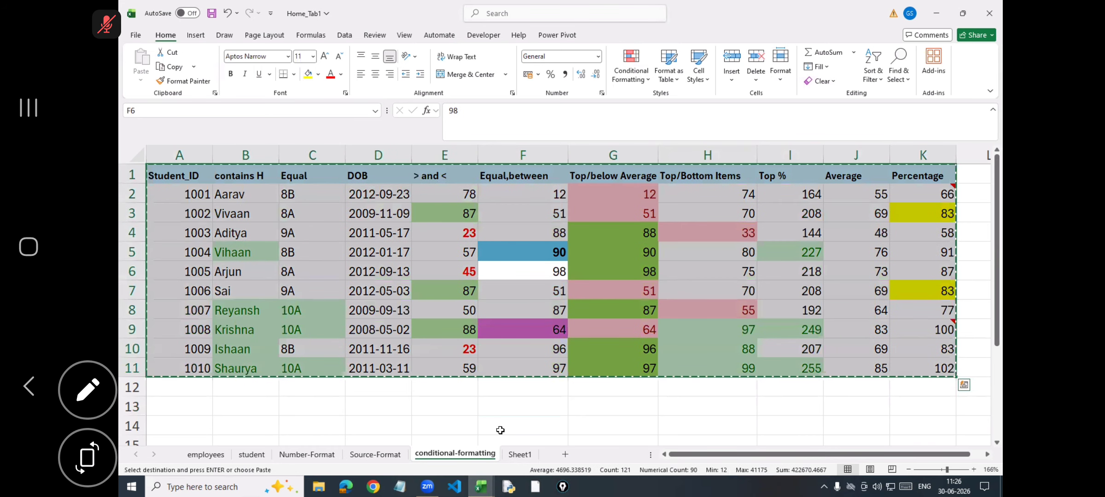
key(ctrl+Page_Down)
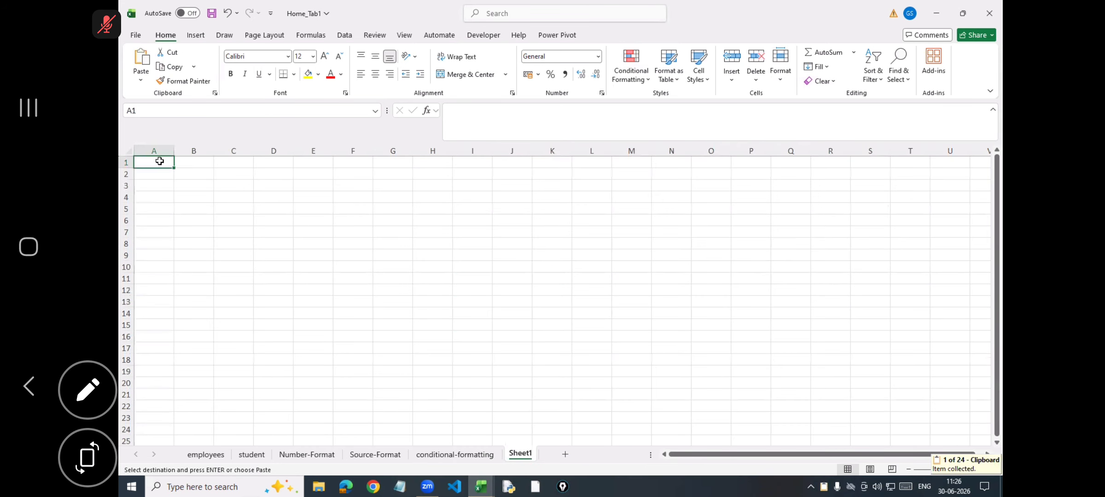
key(ctrl+v)
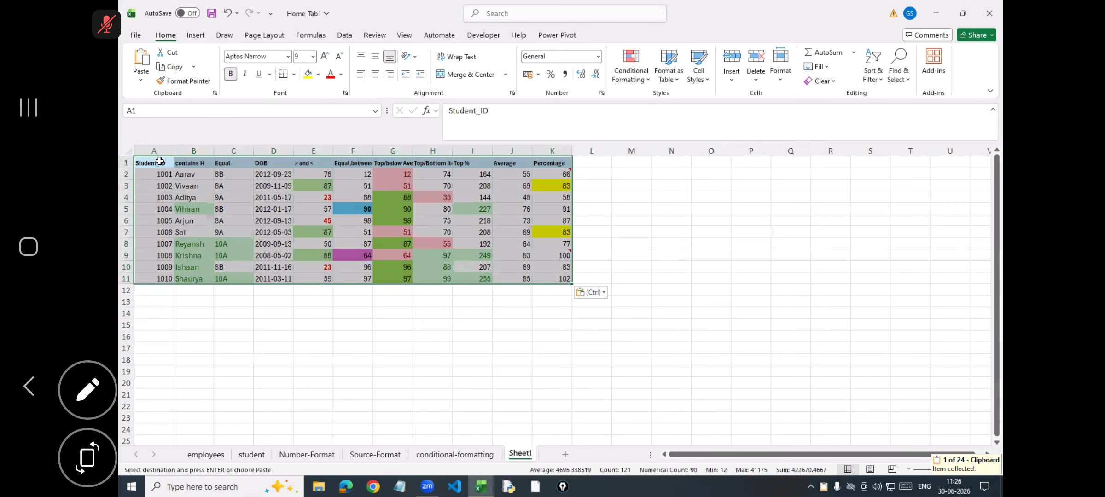
Delete the Sheet1 worksheet from the workbook and confirm the deletion
right_click(530, 454)
click(567, 300)
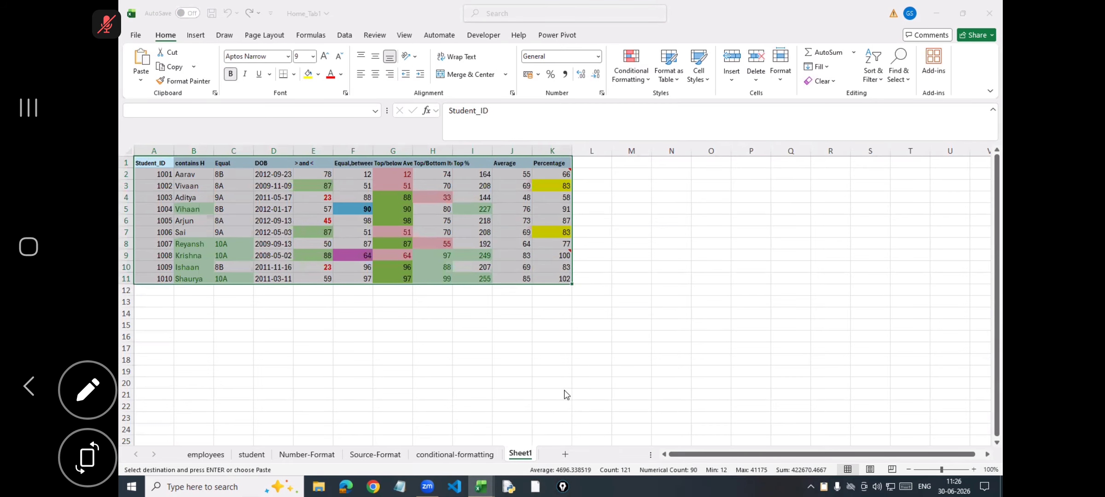
click(588, 272)
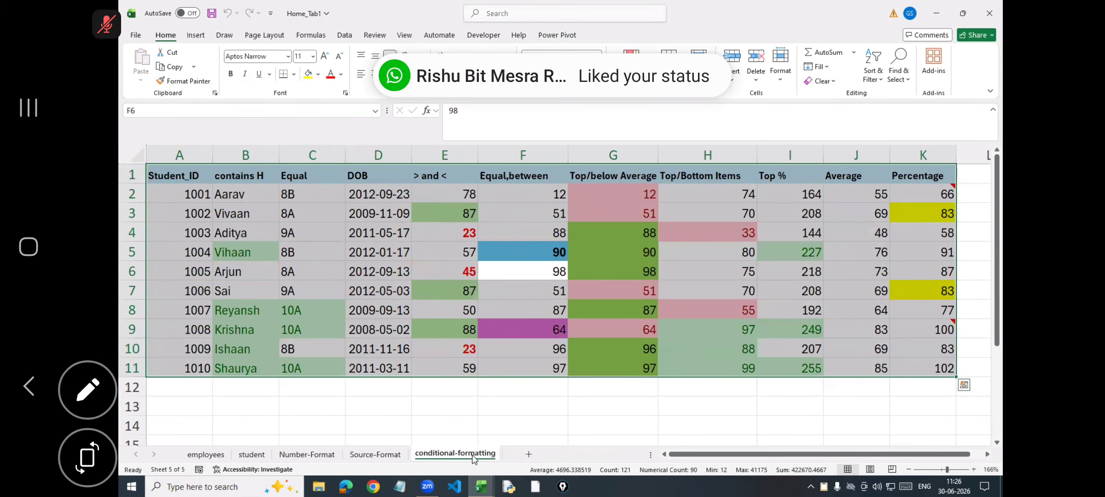
Create a copy of the conditional-formatting sheet in Home_Tab1.xlsx, placed before the original conditional-formatting sheet
right_click(473, 455)
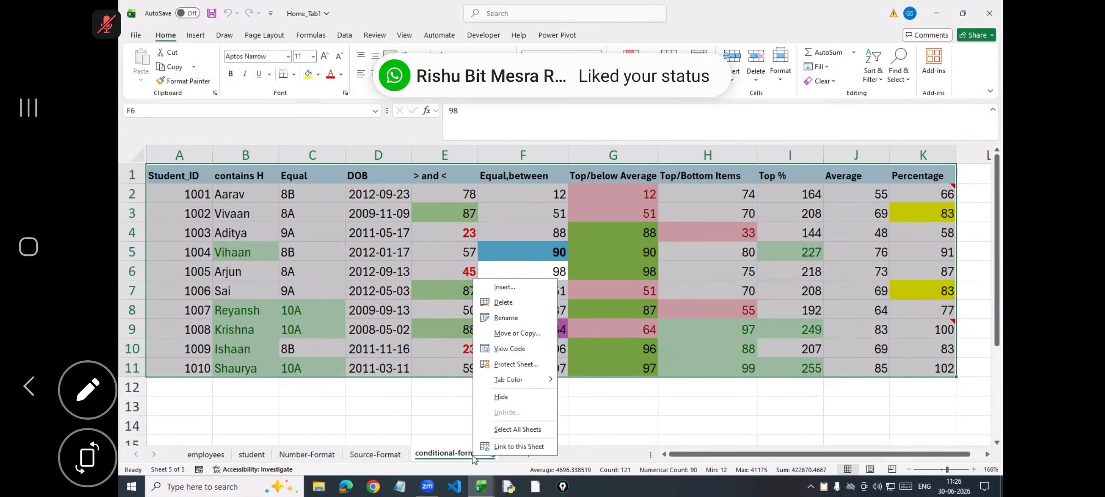
click(516, 334)
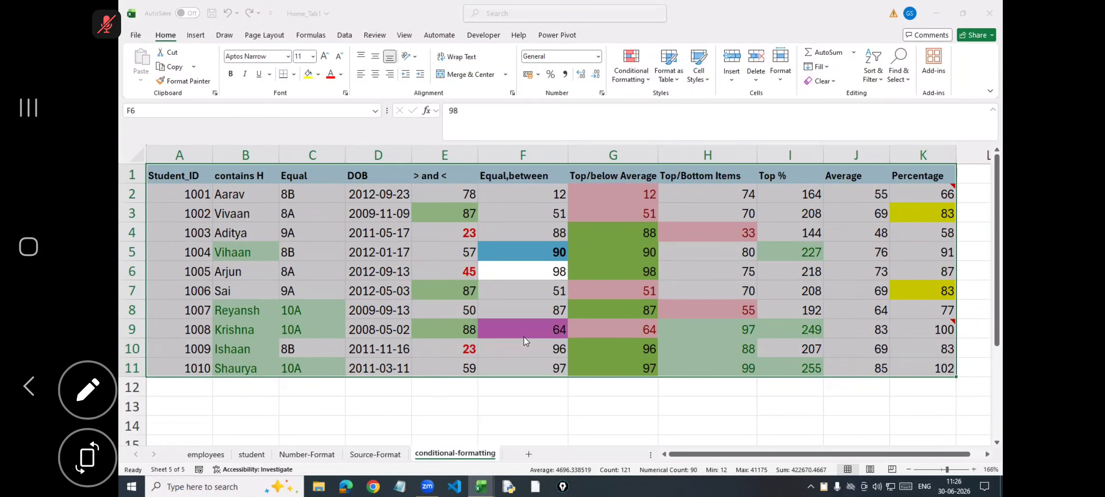
click(464, 428)
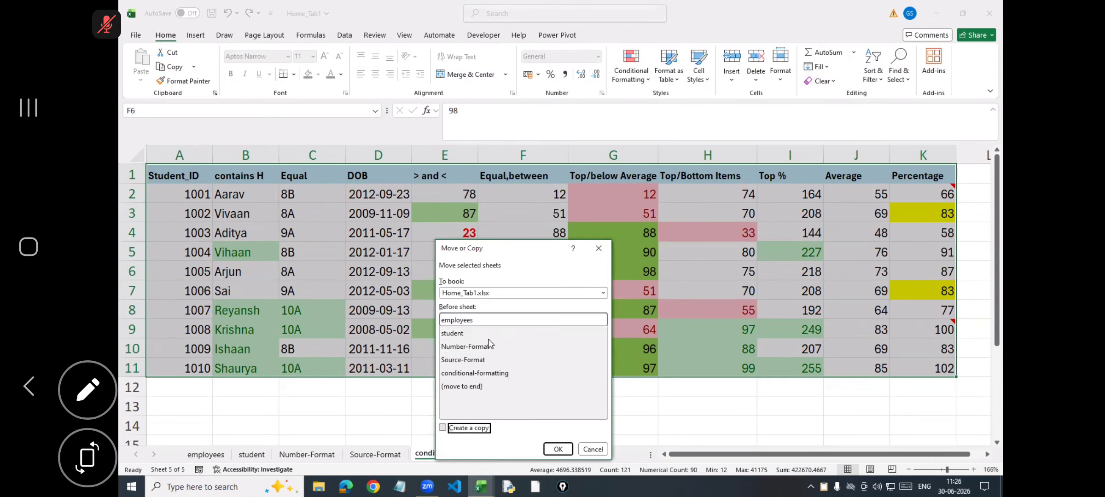
click(458, 375)
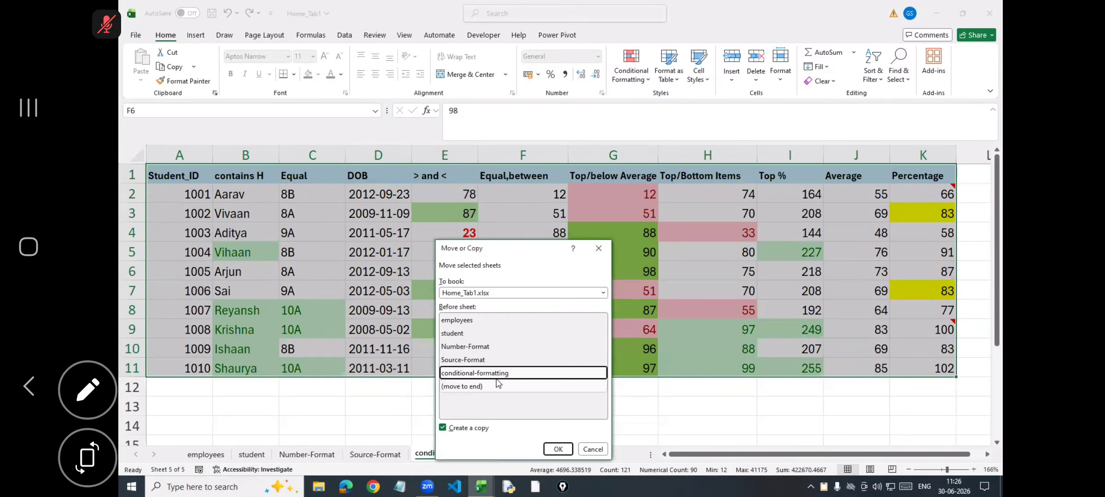
click(557, 449)
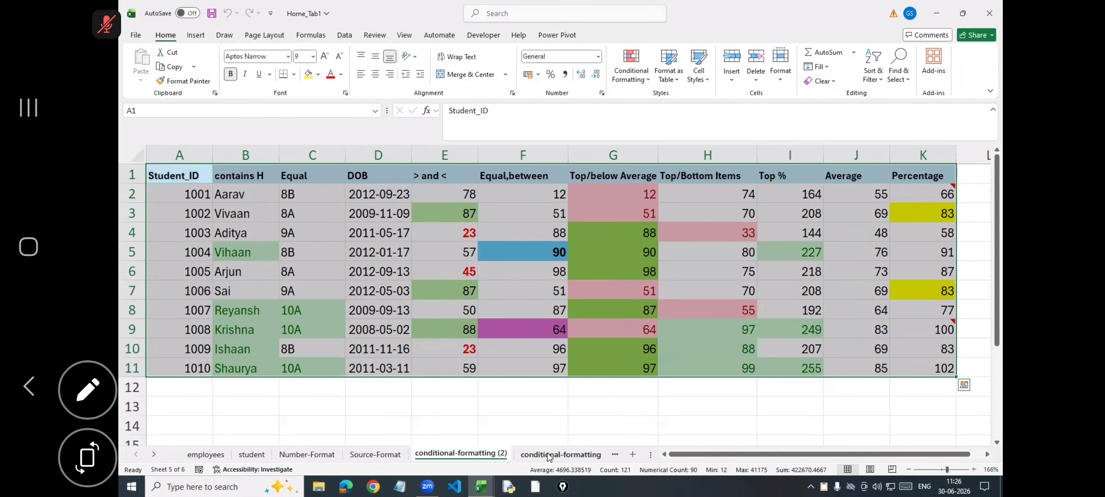
Delete the duplicated conditional-formatting (2) sheet and confirm the permanent deletion
right_click(488, 454)
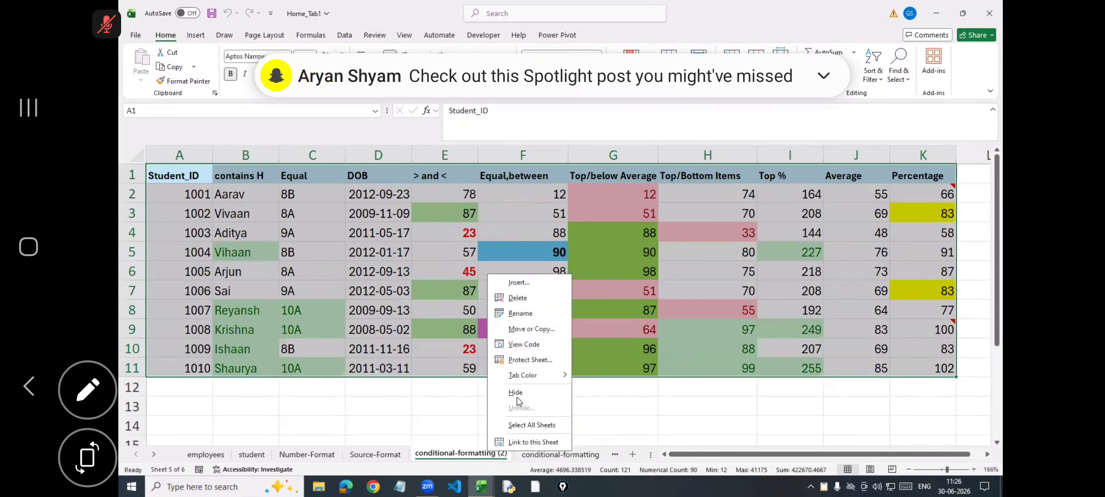
click(520, 299)
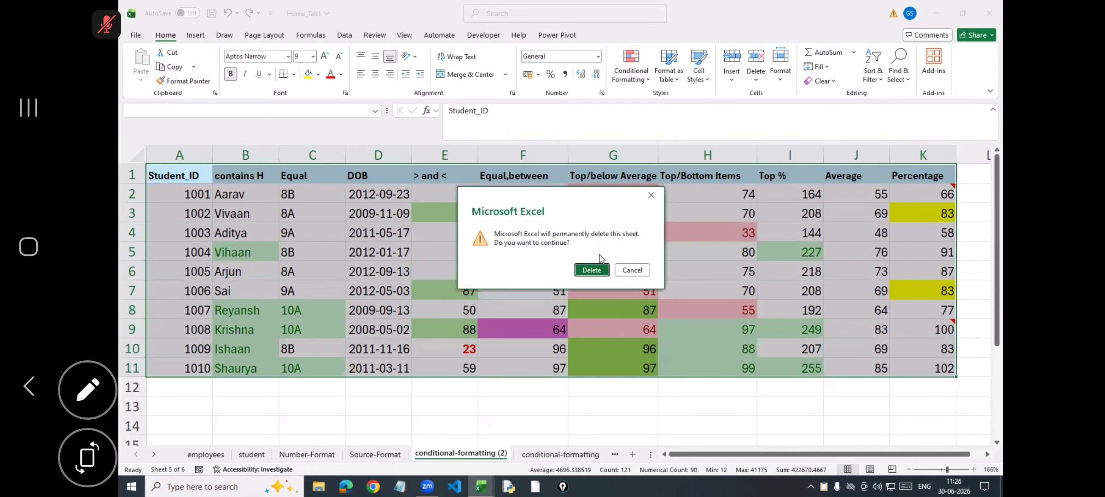
click(593, 271)
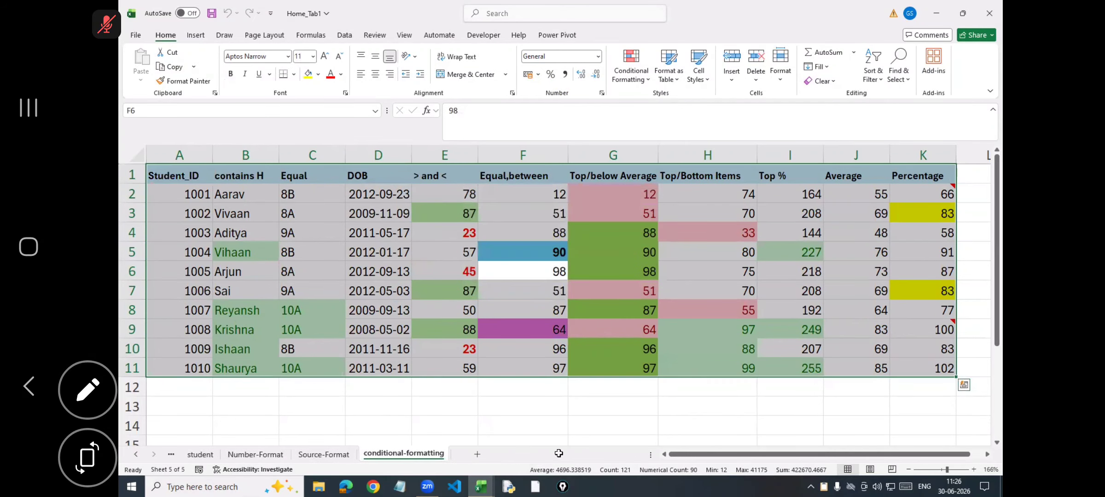
Move the cell range H7:I11 to the empty area starting at F14, and undo the move
scroll(651, 406, down, 3)
scroll(636, 288, up, 1)
click(688, 177)
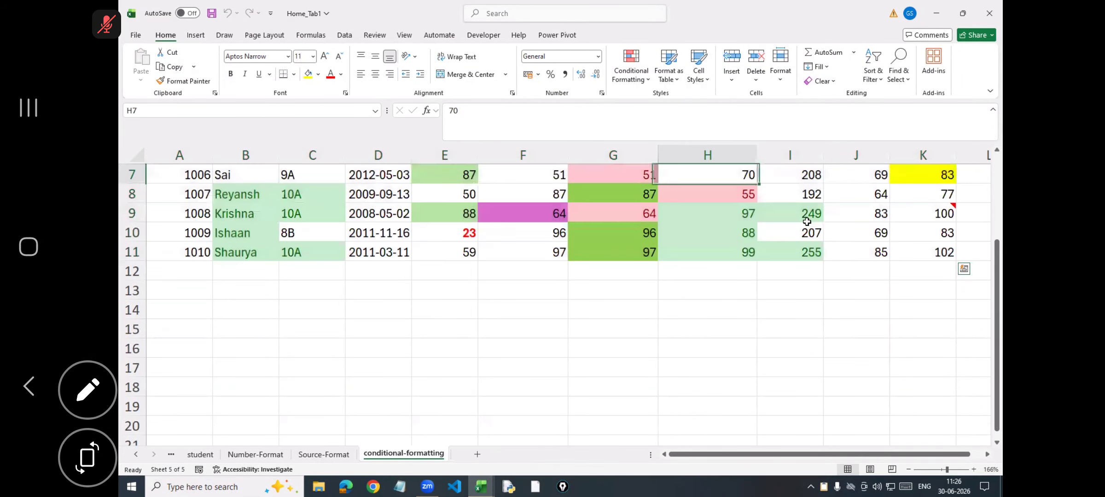
drag(807, 222, 811, 252)
scroll(811, 290, up, 2)
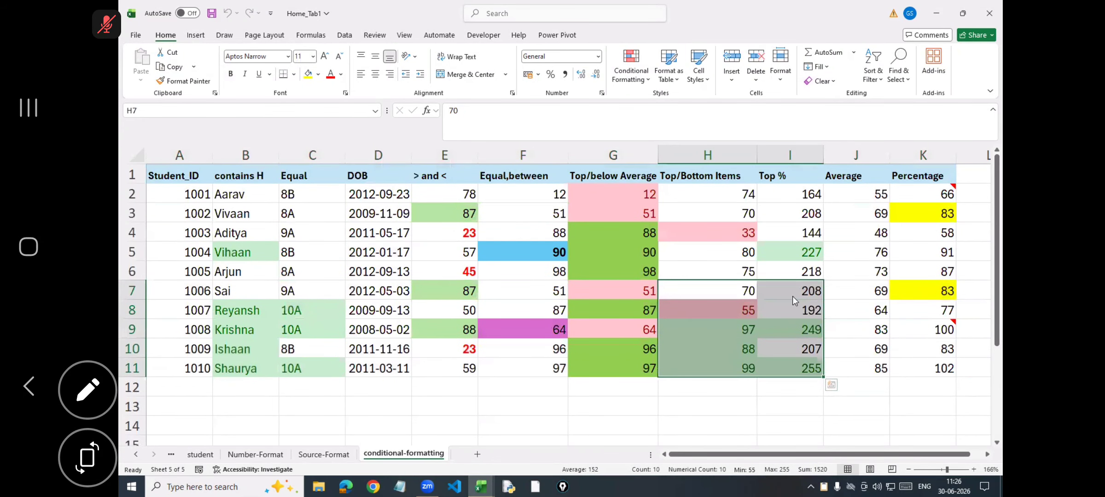
drag(792, 300, 637, 433)
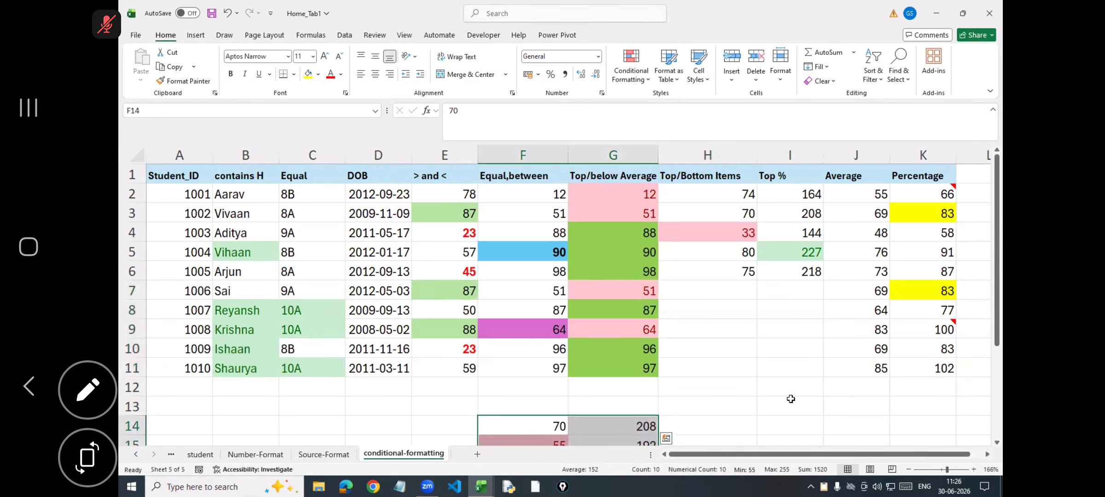
scroll(791, 398, down, 1)
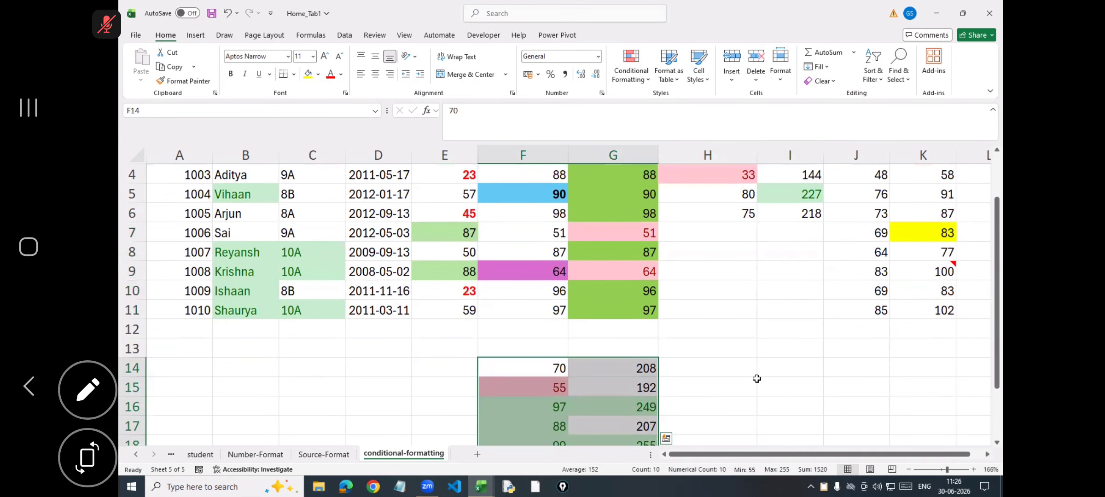
key(ctrl+z)
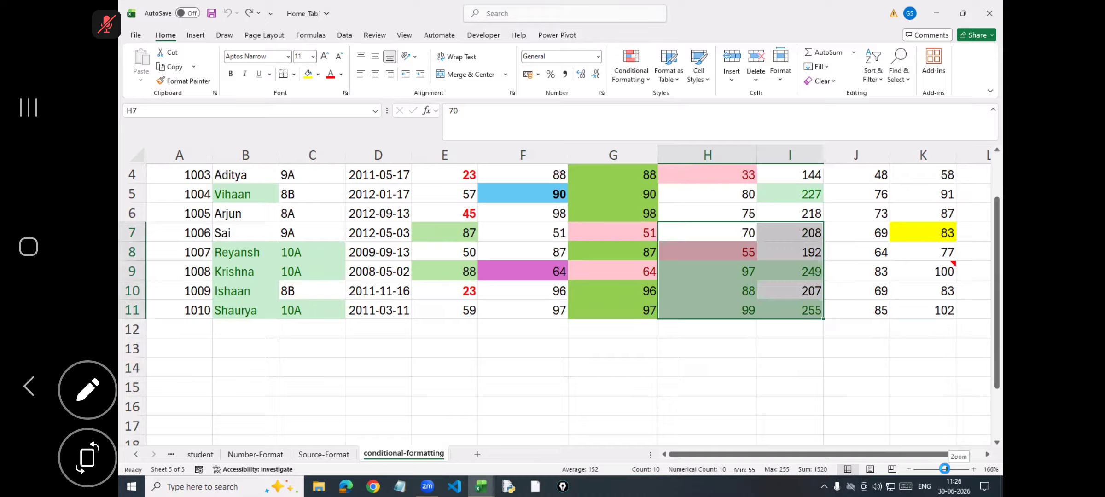
click(942, 470)
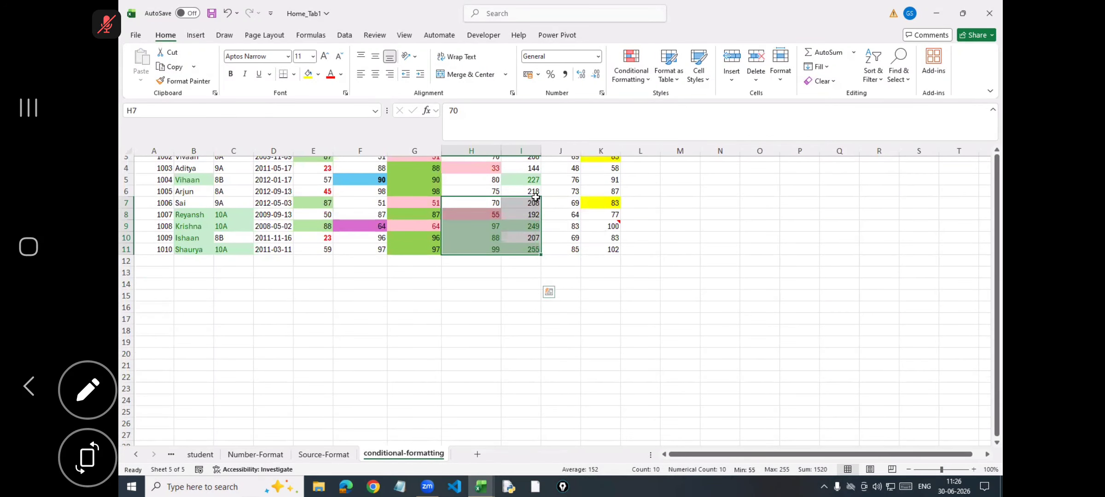
click(549, 291)
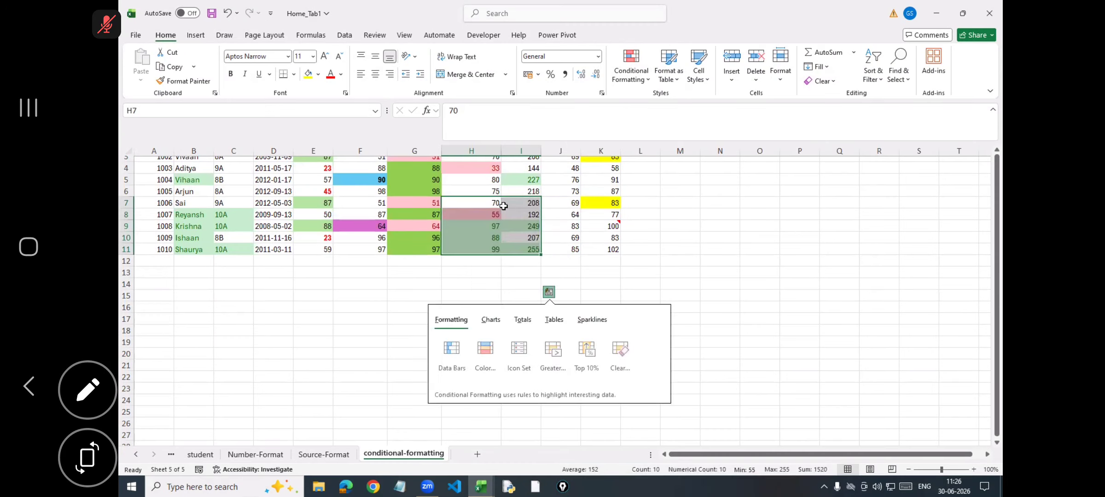
click(476, 207)
drag(470, 179, 538, 260)
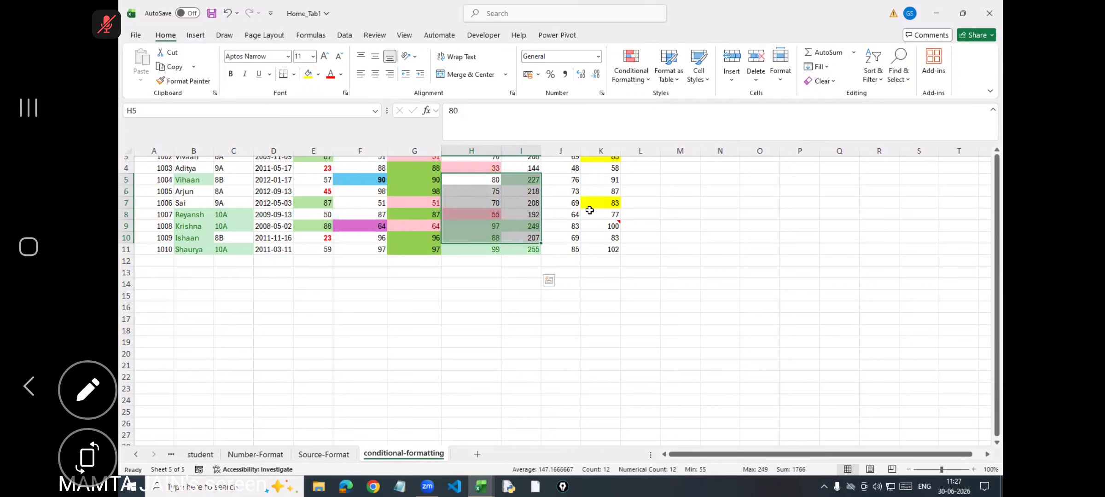
click(641, 180)
drag(470, 159, 559, 205)
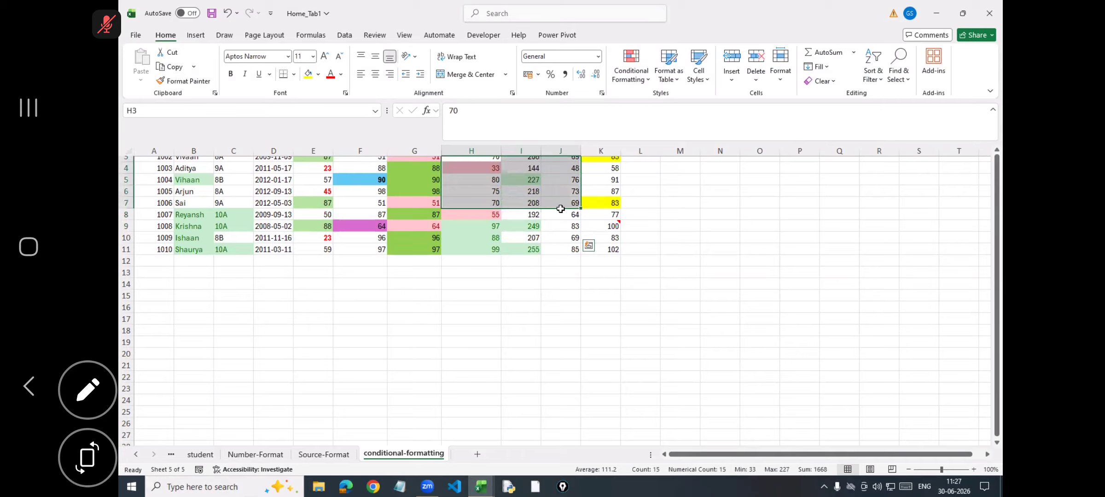
click(561, 261)
drag(561, 191, 601, 226)
drag(760, 191, 800, 215)
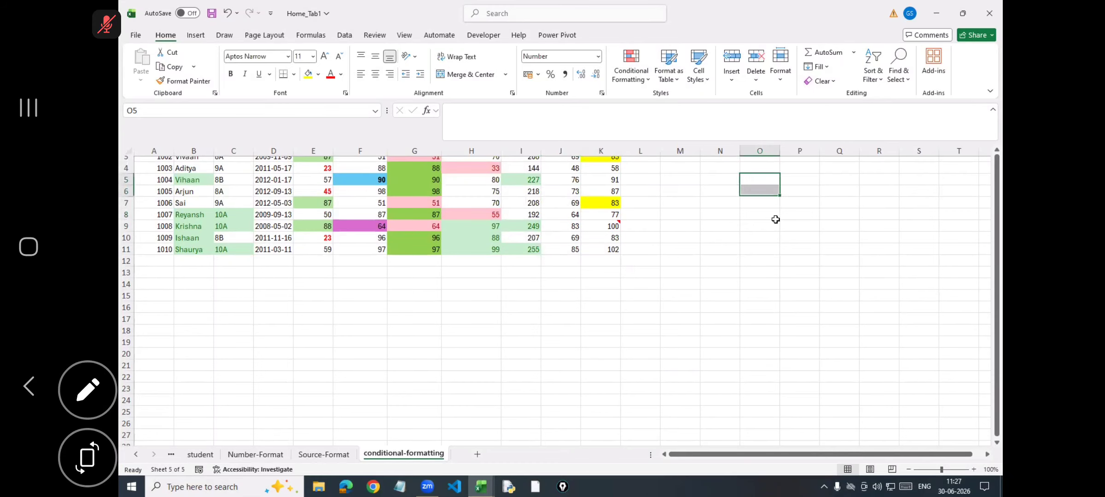
click(800, 238)
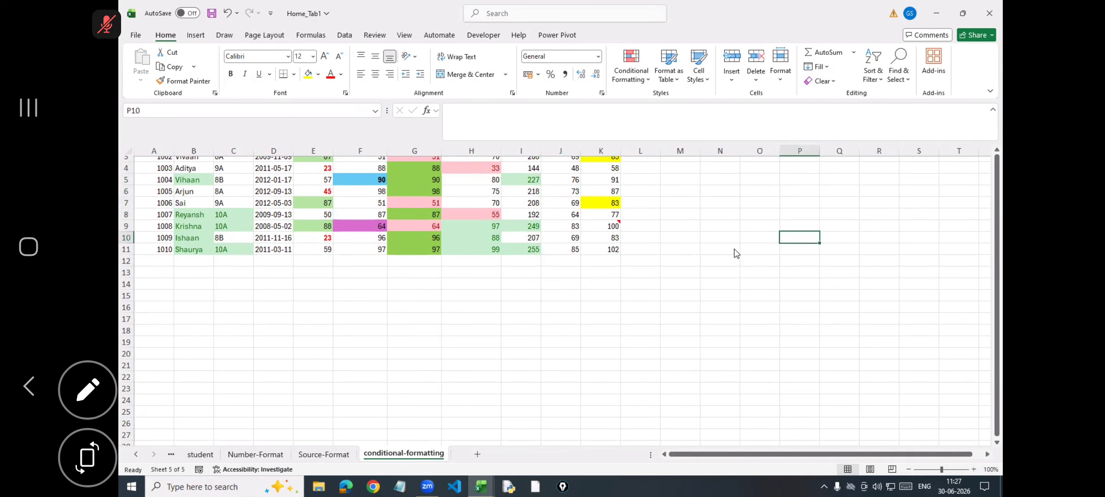
right_click(803, 237)
drag(525, 169, 691, 274)
click(720, 190)
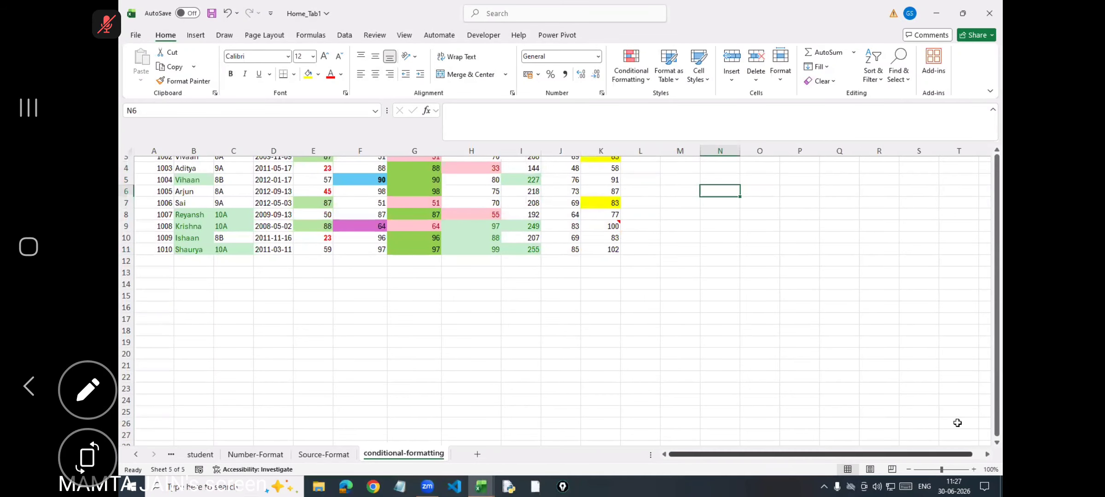
Move the cell range H5:I8 to the empty area starting at N6, and undo the move
scroll(958, 423, up, 1)
scroll(958, 423, right, 1)
click(811, 325)
drag(465, 209, 498, 243)
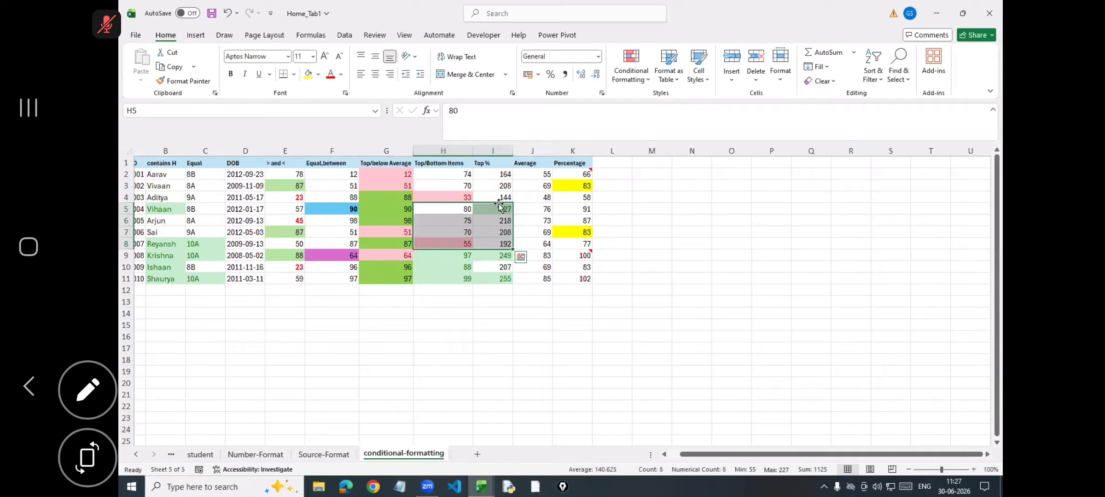
drag(500, 204, 733, 230)
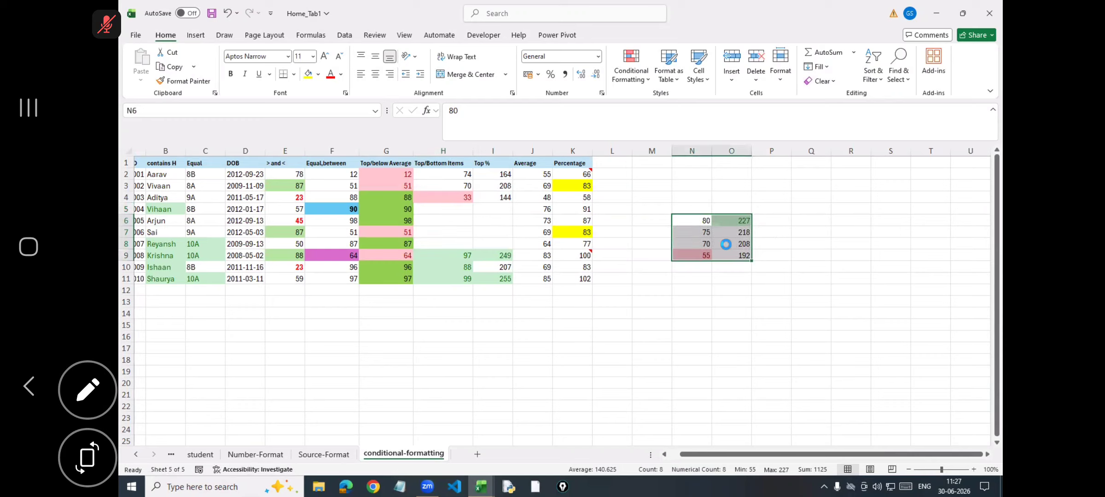
key(ctrl+z)
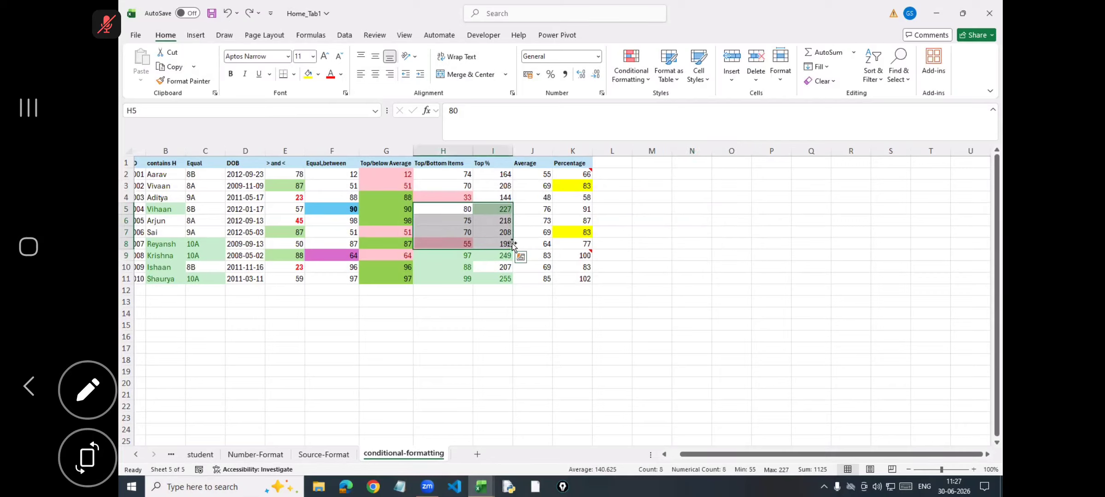
Copy the cell range H5:I8 to the empty area starting at O9, keeping the original cells in place
drag(514, 246, 789, 304)
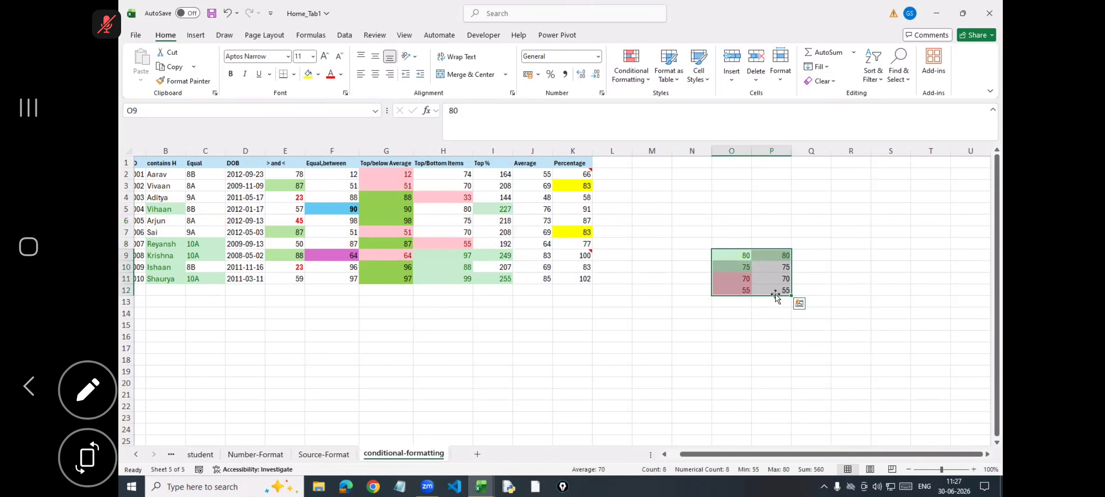
Delete the contents of the copied cell range O9:P12
key(Delete)
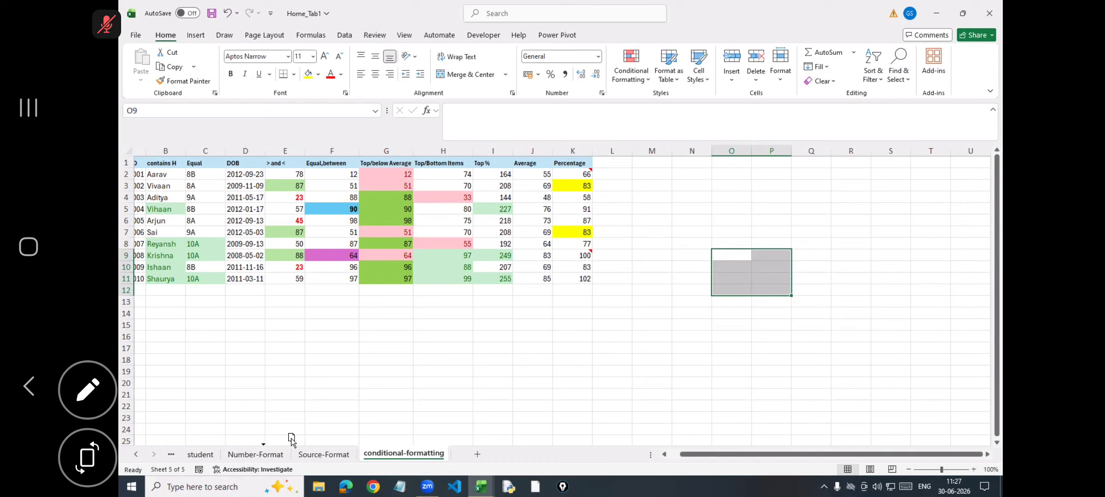
Move the conditional-formatting sheet in front of Source-Format, and place a duplicate of it after Source-Format
drag(291, 440, 292, 441)
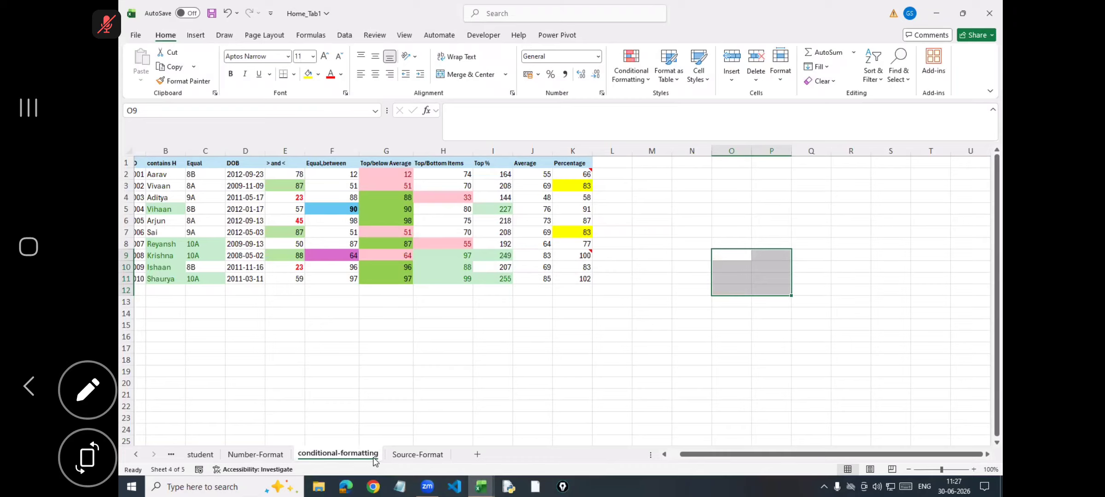
ctrl+drag(375, 459, 454, 443)
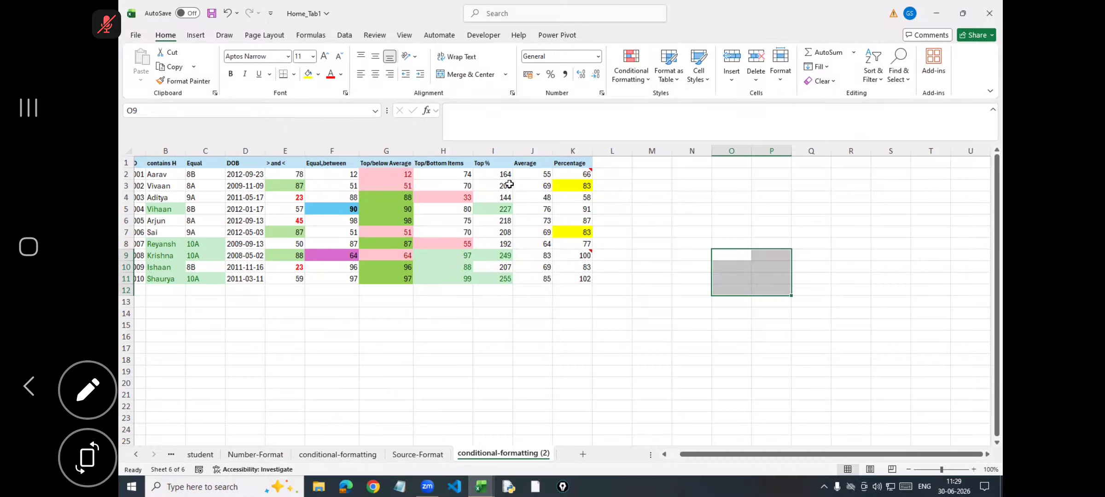
Widen the DOB column on the duplicated sheet so that its dates fit
click(479, 211)
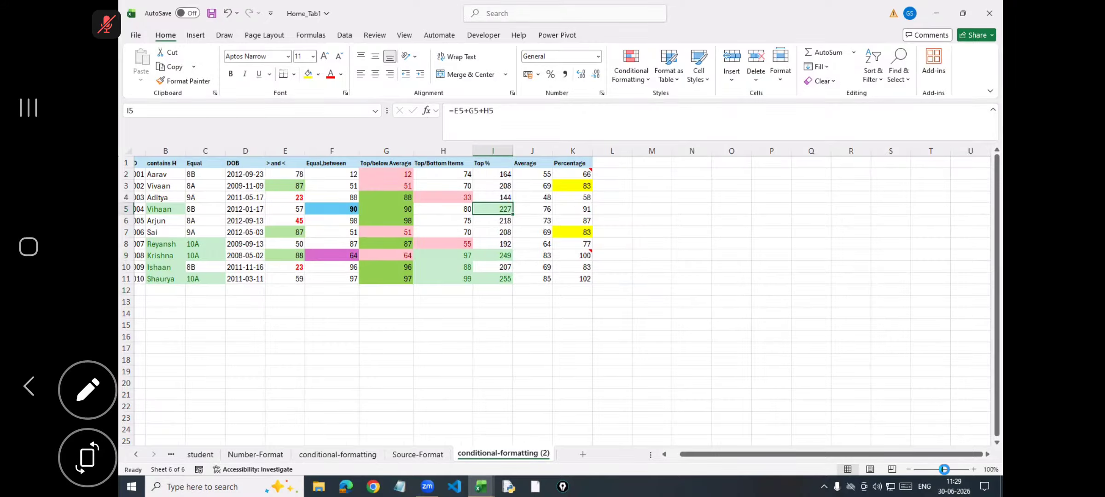
drag(942, 469, 943, 469)
ctrl+scroll(589, 205, up, 2)
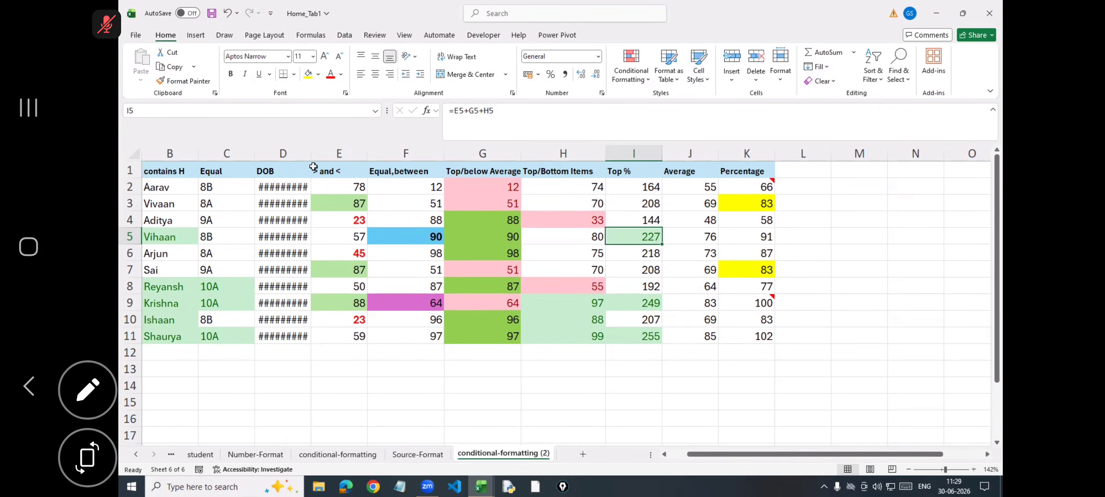
drag(309, 157, 328, 158)
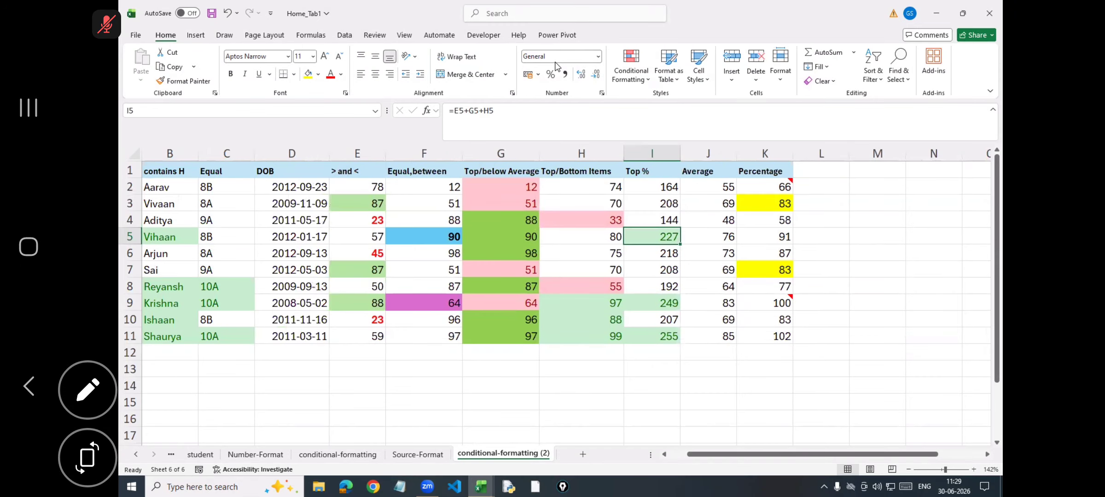
click(638, 82)
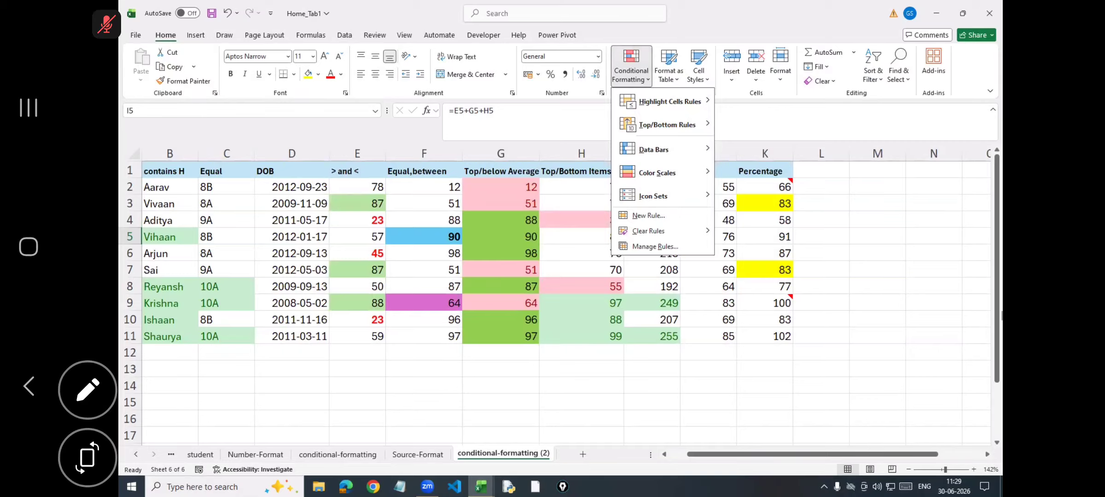
key(Escape)
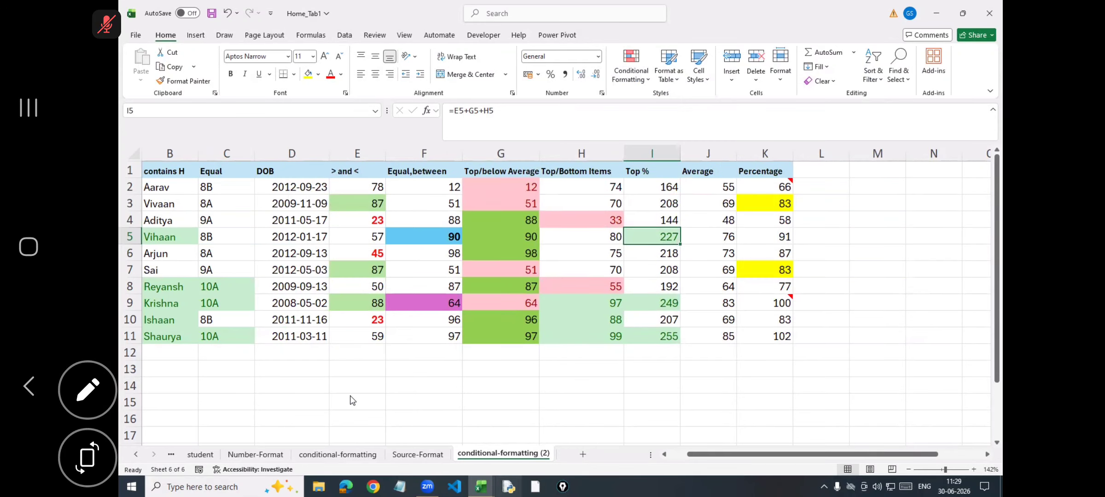
click(384, 250)
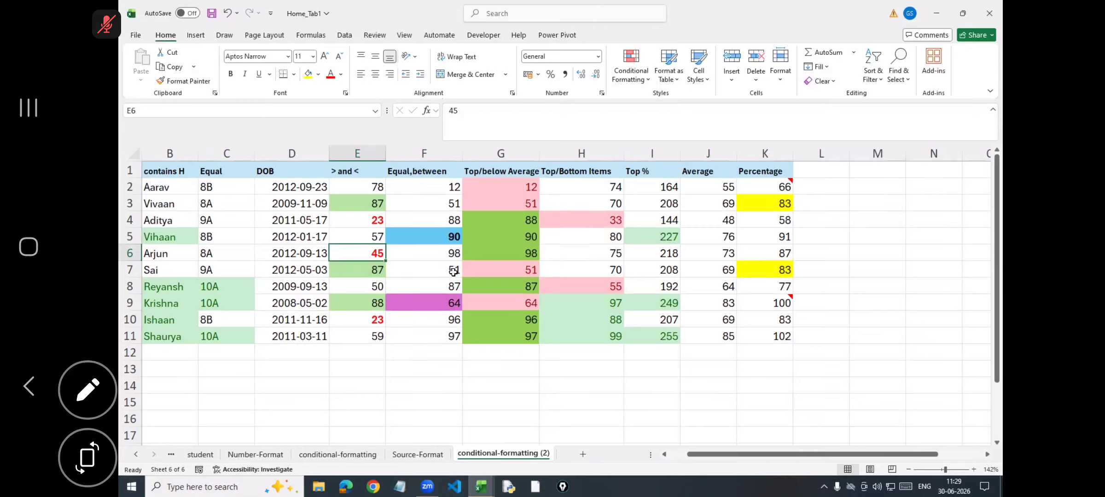
Clear both contents and formats from the whole student table with Clear All, and undo the clearing and the column widening
click(593, 253)
key(ctrl+a)
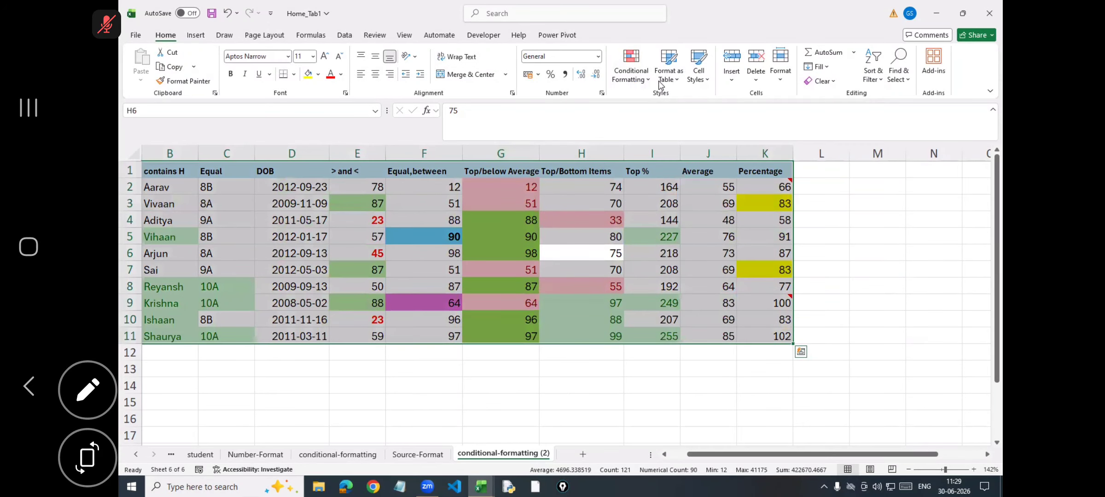
click(832, 84)
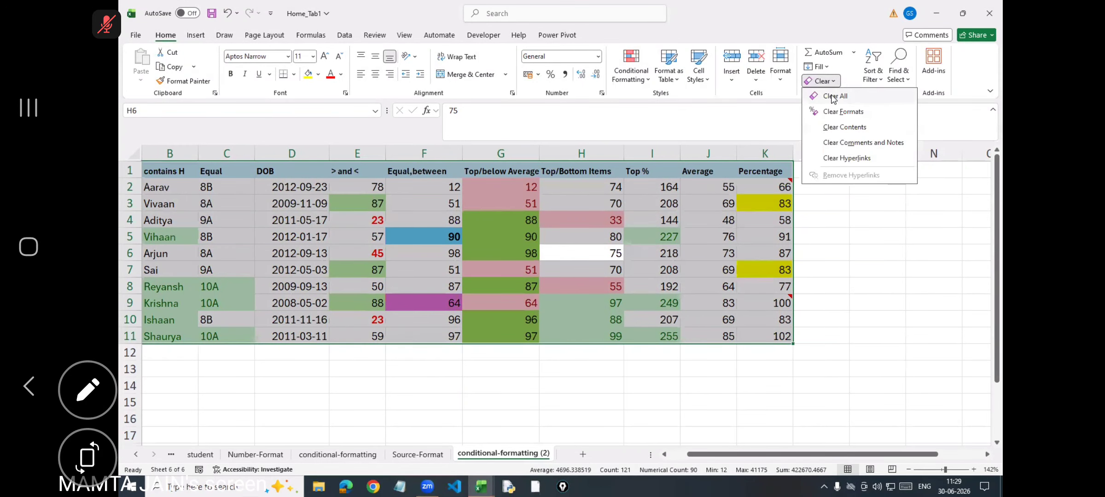
click(834, 96)
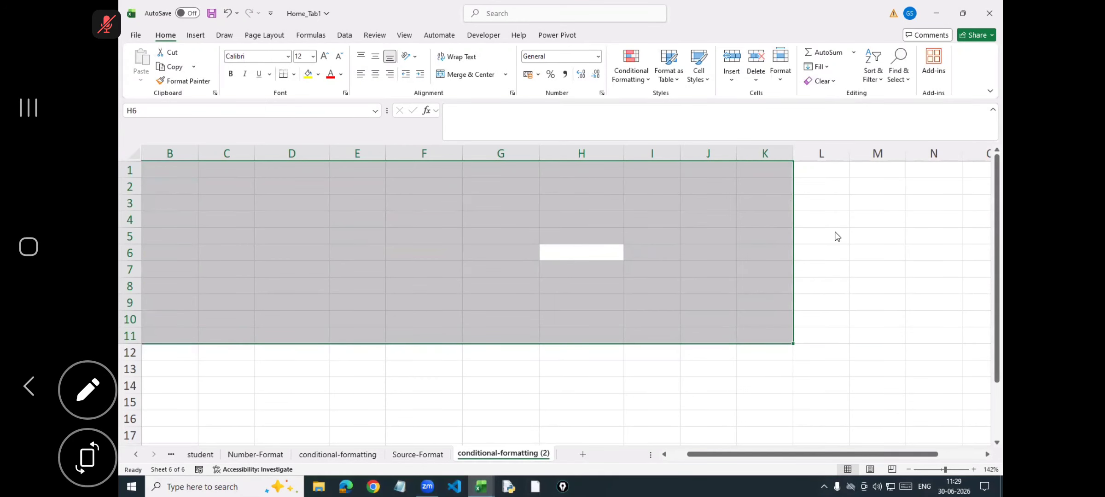
key(ctrl+z)
ctrl+scroll(720, 244, down, 2)
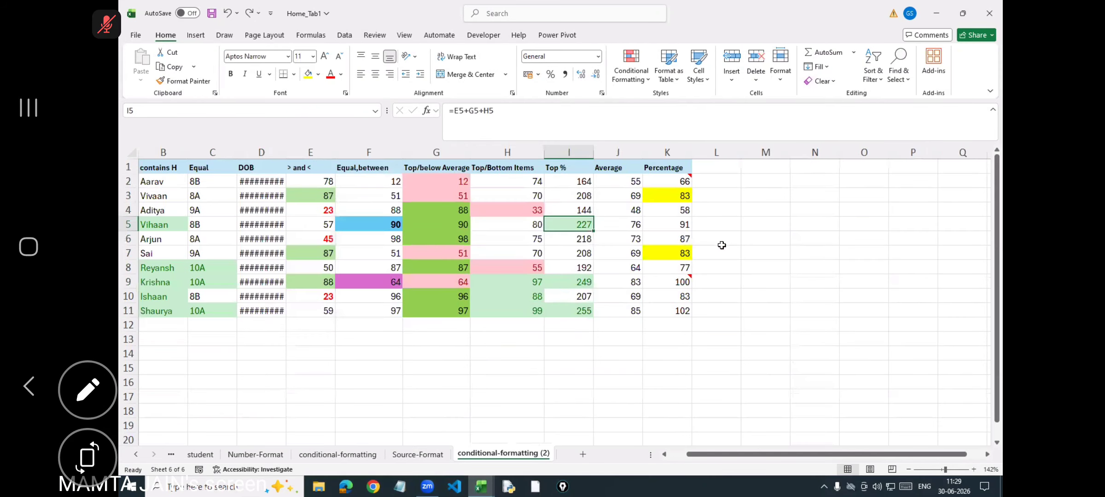
Clear only the contents of the whole student table, keeping its formats and notes
click(611, 232)
key(ctrl+a)
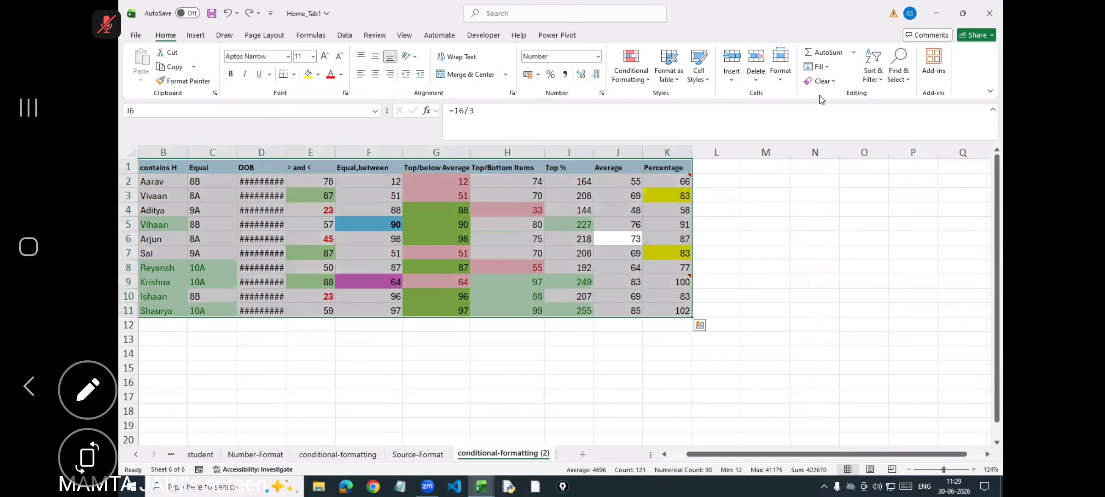
click(824, 81)
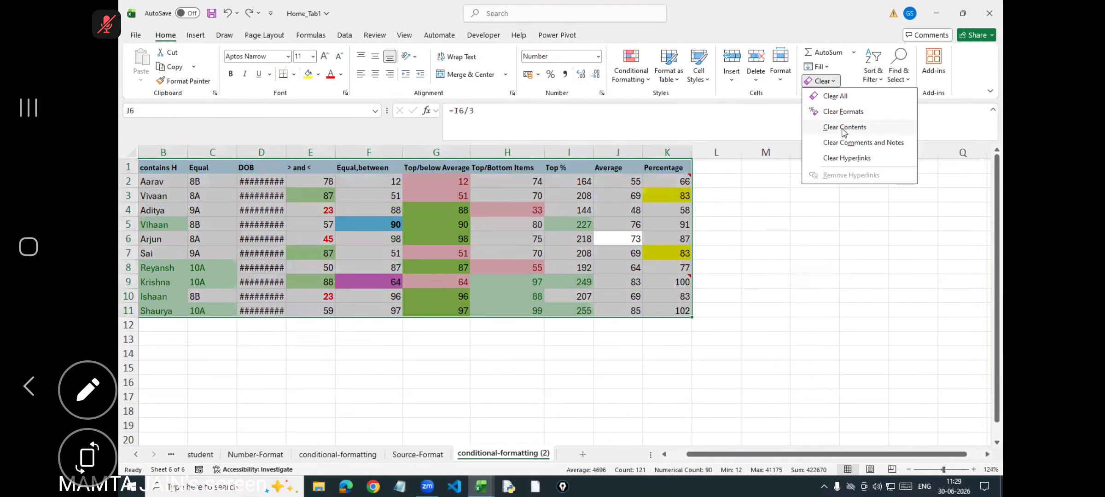
click(845, 128)
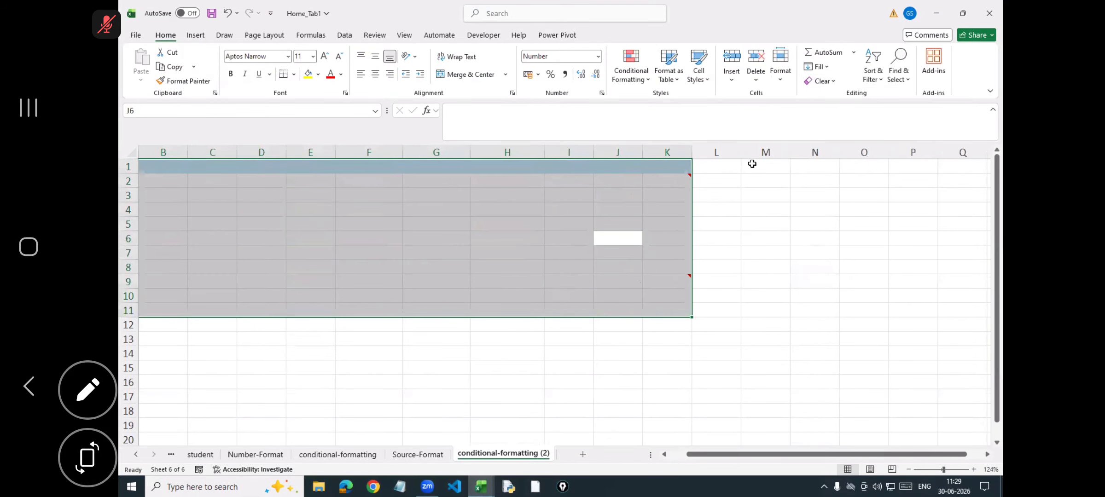
Enter 66 in cell H4 to test the remaining conditional formatting, and undo both the entry and the clearing of contents
click(502, 217)
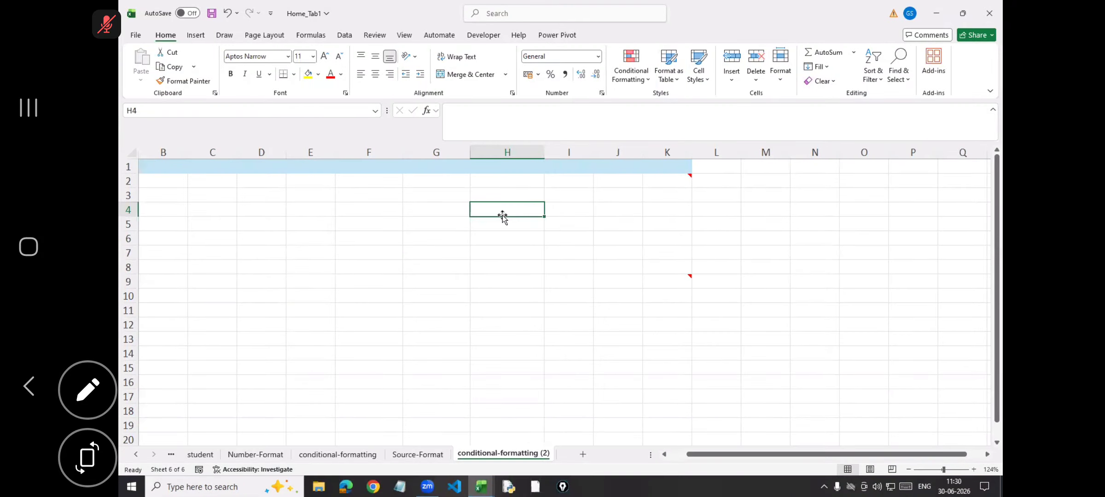
text(66)
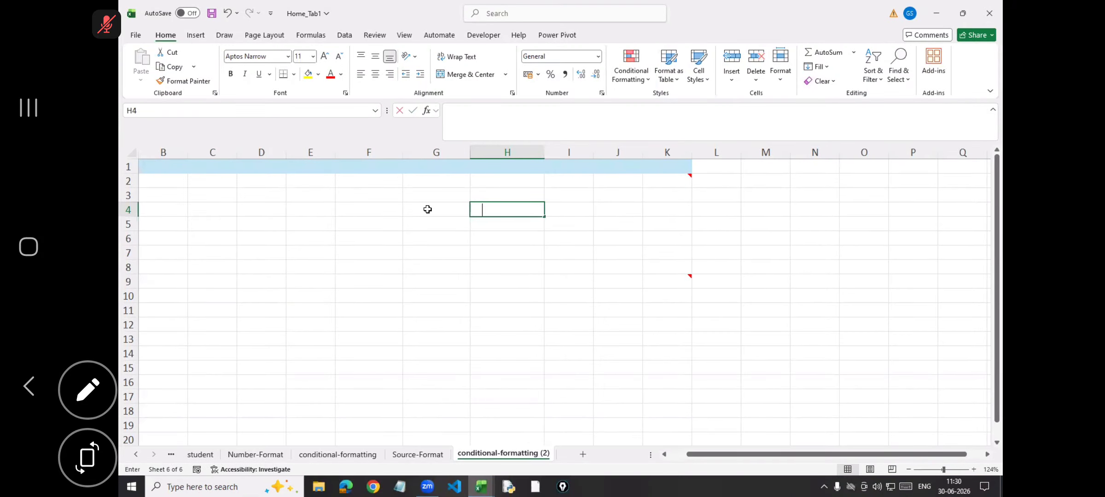
click(454, 207)
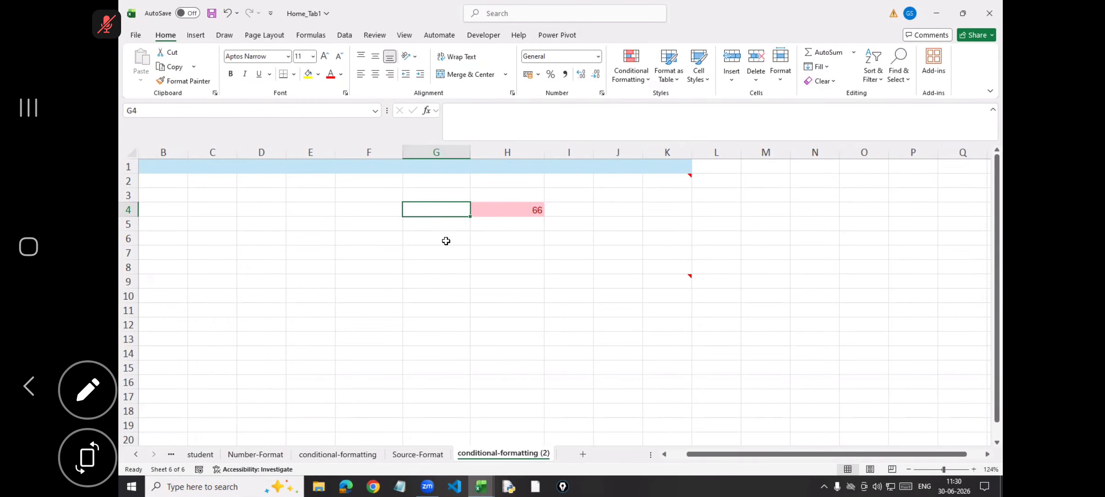
key(shift+Right)
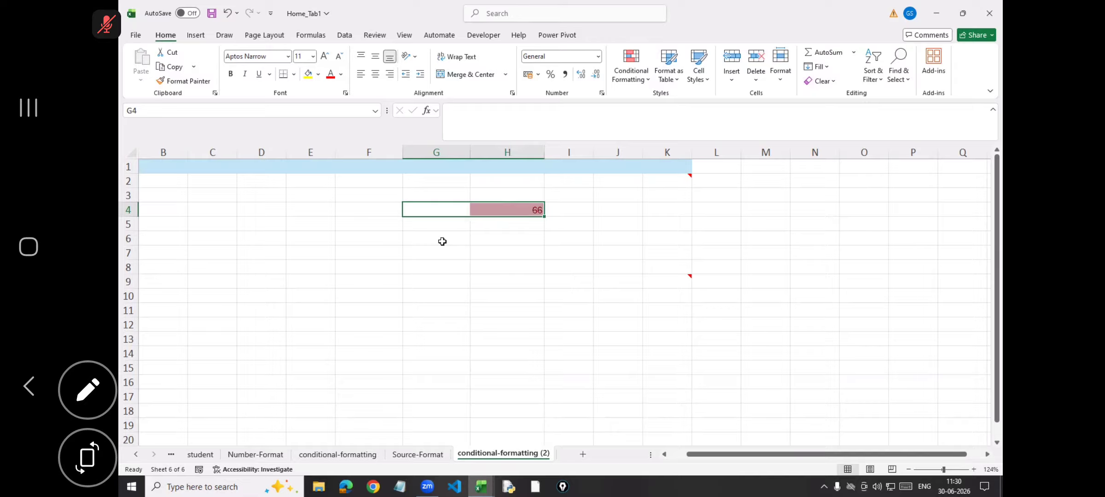
key(ctrl+z)
key(ctrl+z)
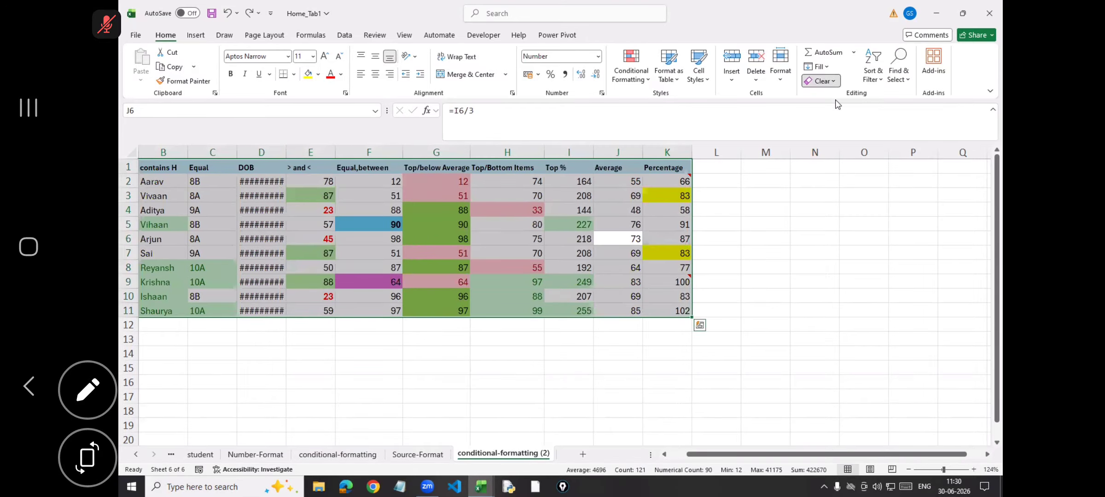
Clear only the formats of the whole student table, and widen column B to fit its header
click(821, 81)
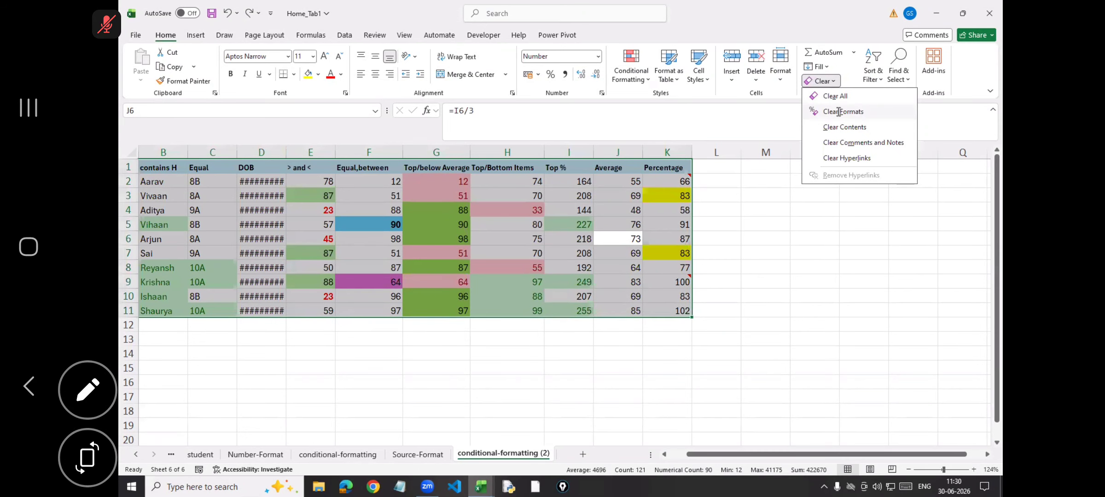
click(840, 112)
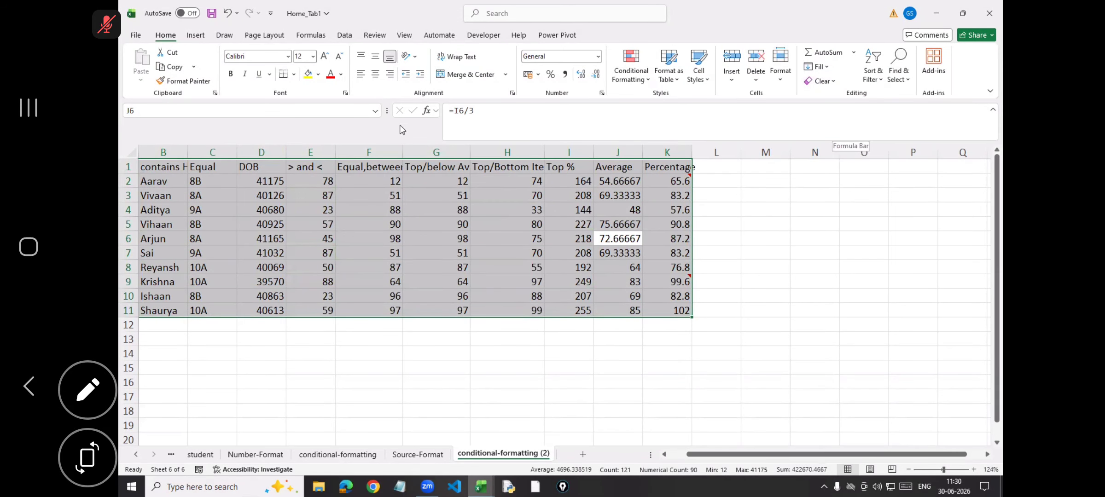
click(329, 213)
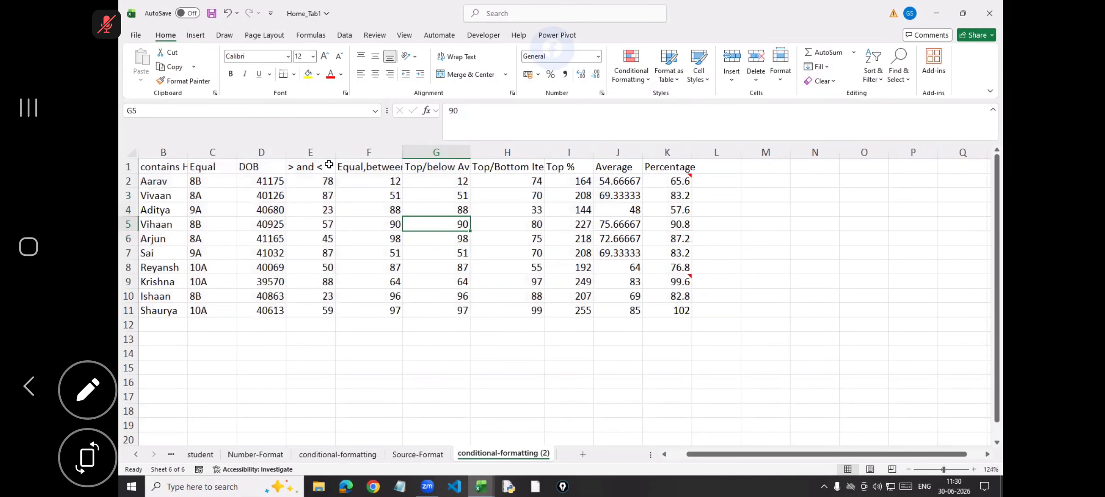
drag(188, 152, 227, 152)
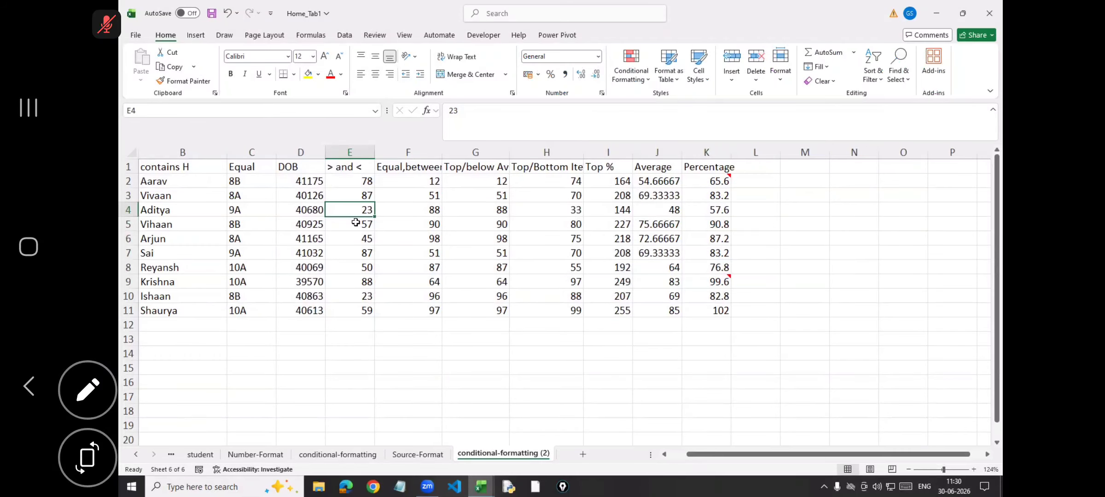
Fill the whole student table with a light orange theme color
key(ctrl+a)
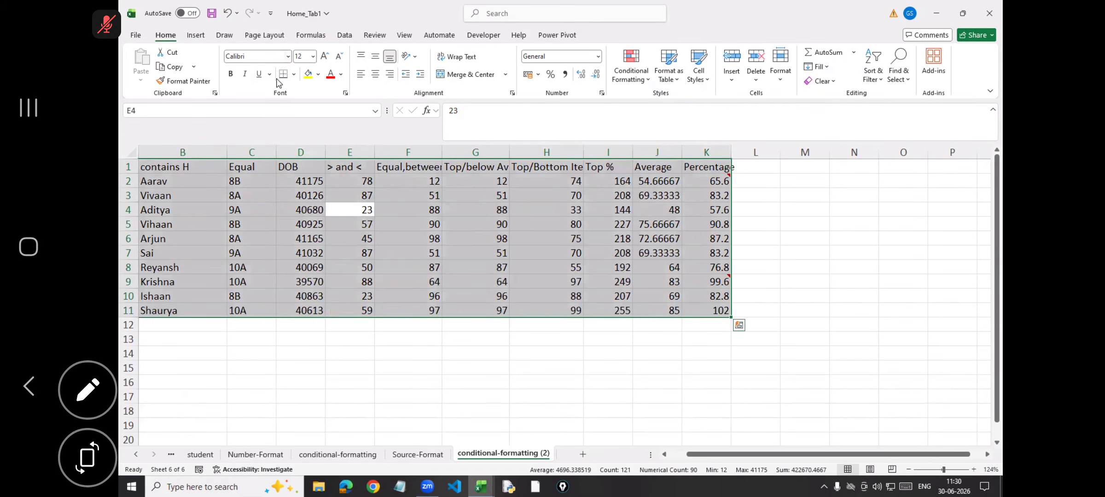
click(318, 74)
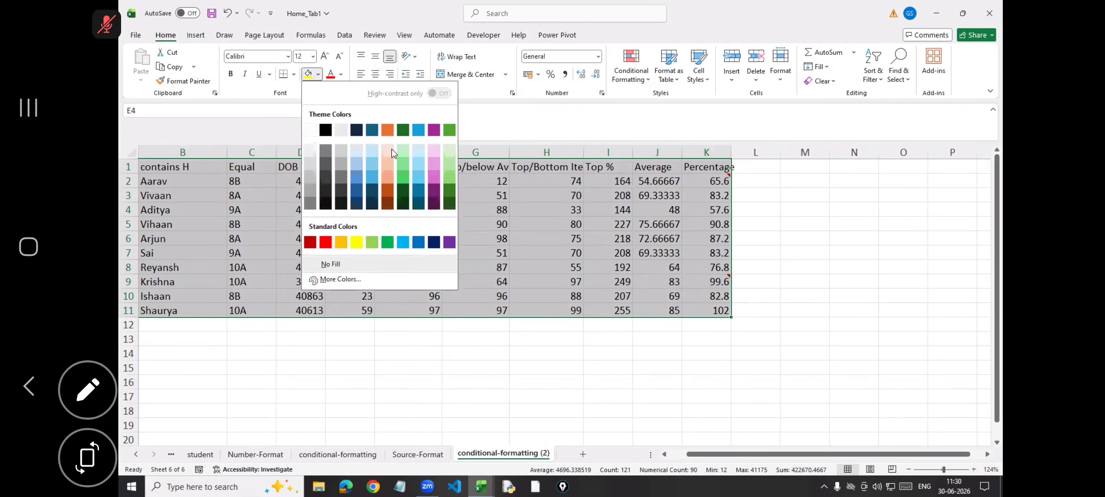
click(384, 158)
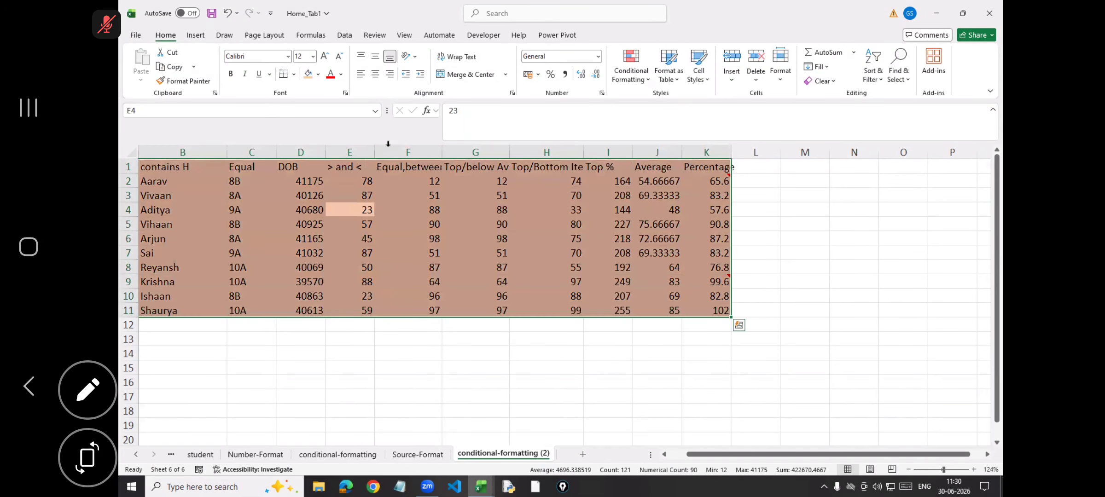
Set the table's font to Bodoni MT Black at size 16, in bold and italic
click(288, 55)
click(276, 182)
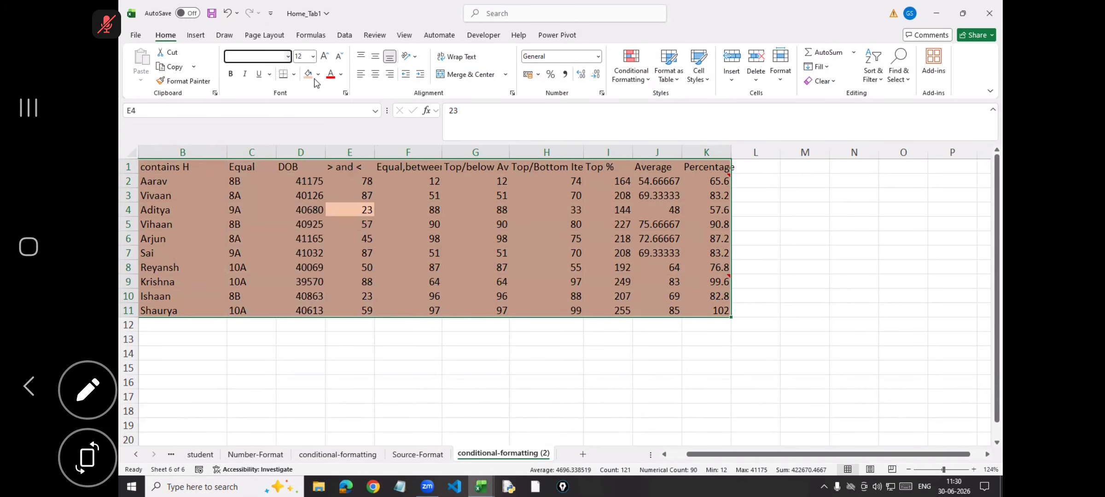
click(324, 56)
click(324, 56)
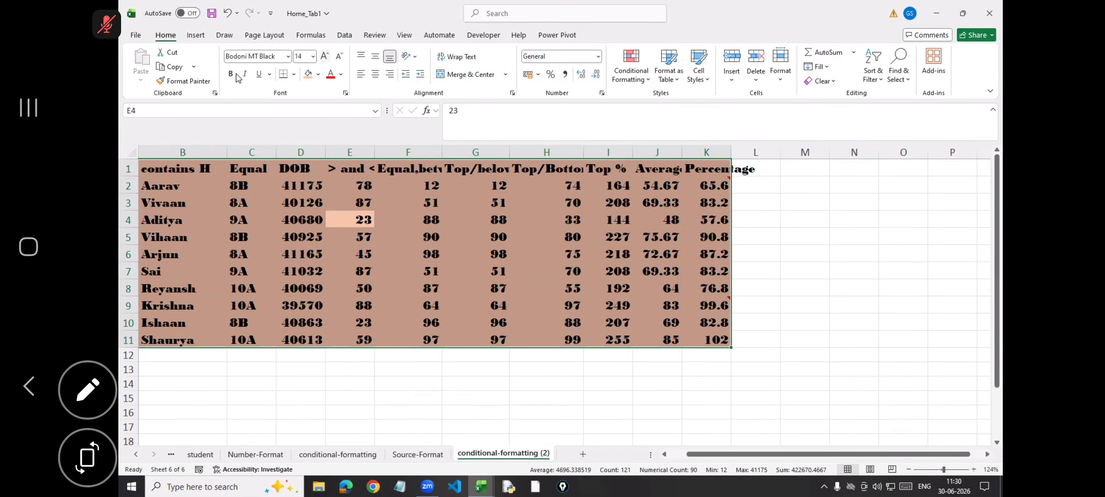
click(245, 74)
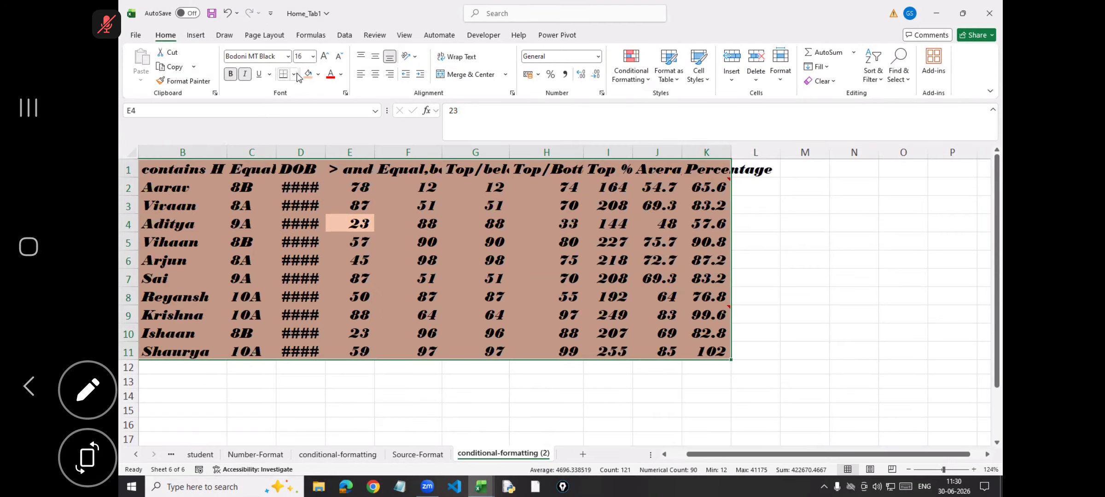
Apply borders to all cells of the student table and color its text dark purple
click(294, 74)
click(323, 184)
click(341, 75)
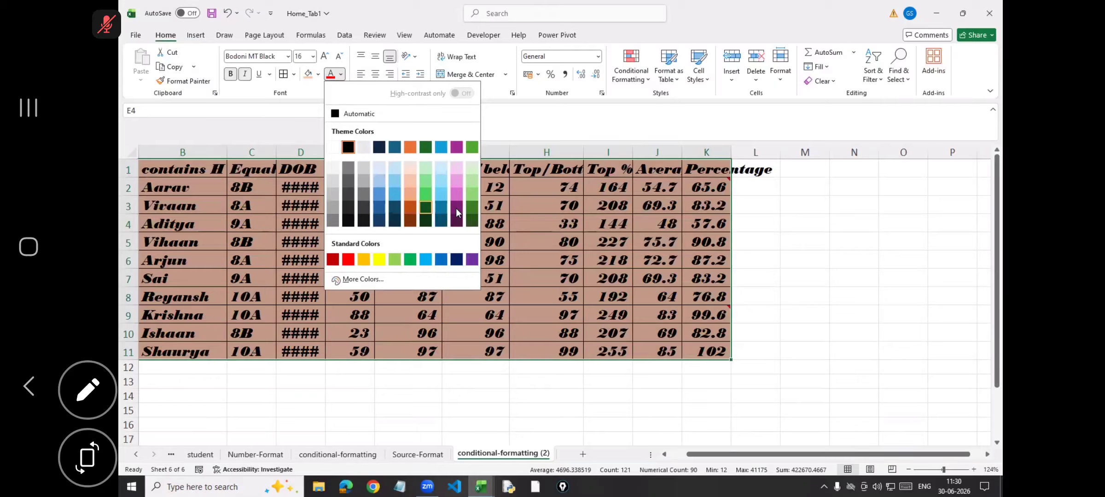
click(456, 207)
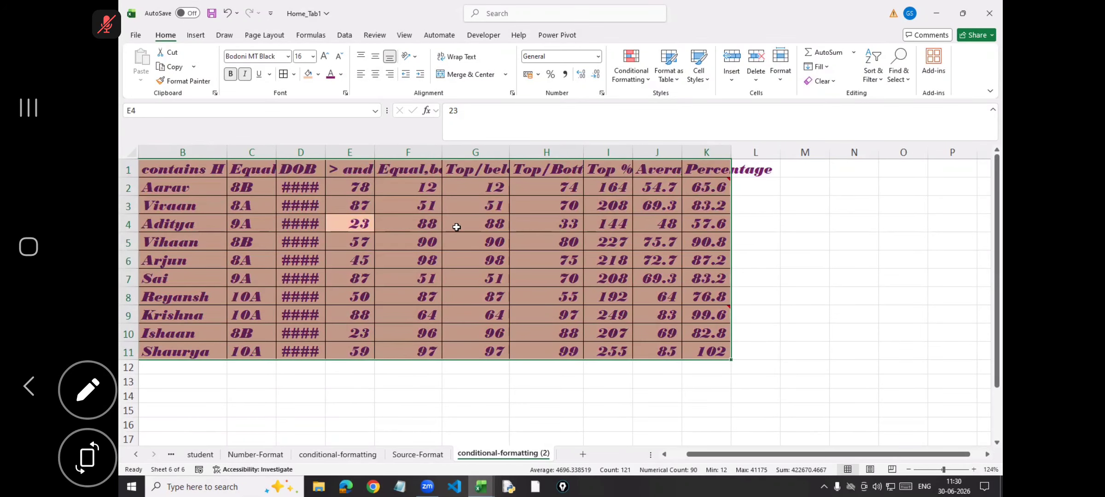
Remove all the added formatting from the student table, including the font, size, bold, italic, borders, fill and text color
key(ctrl+i)
key(ctrl+b)
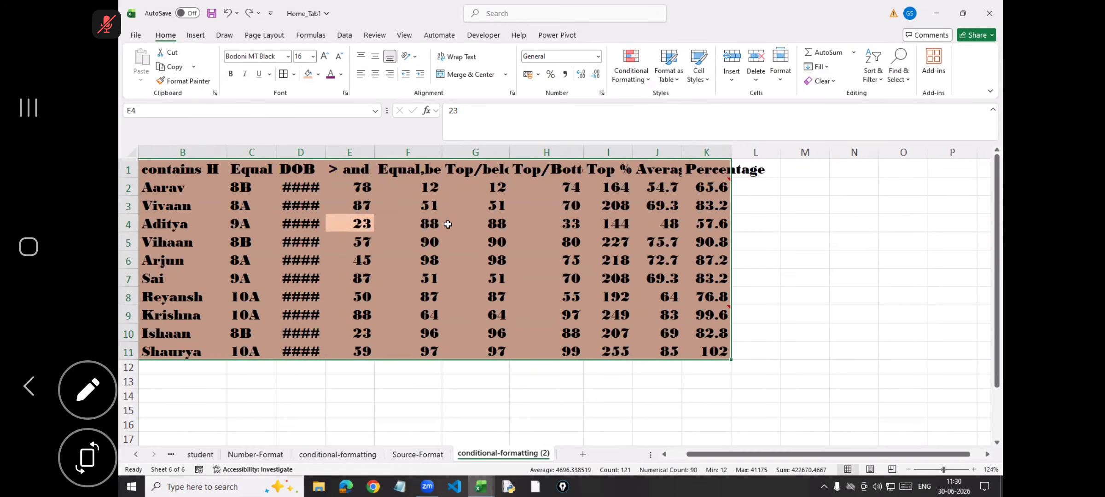
key(ctrl+shift+comma)
key(ctrl+shift+comma)
key(alt+h)
key(e)
key(f)
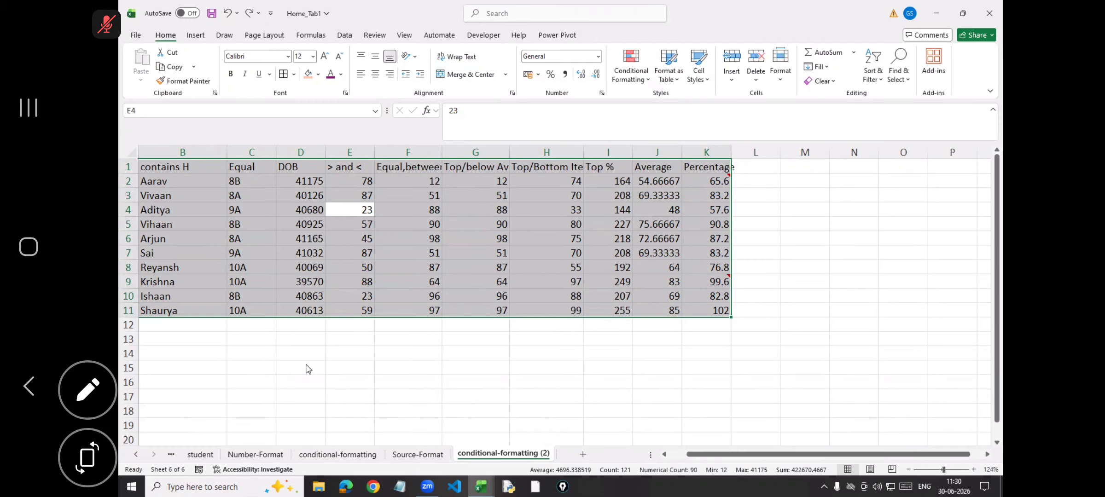
Select cells E2:G11 and circle the Conditional Formatting command in pink with the screen annotation pen
click(368, 185)
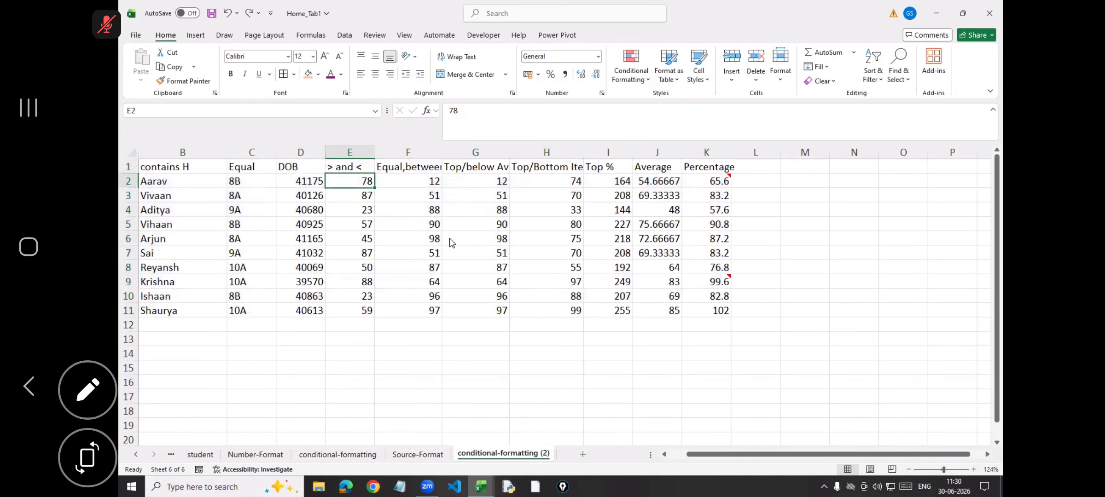
drag(451, 243, 470, 306)
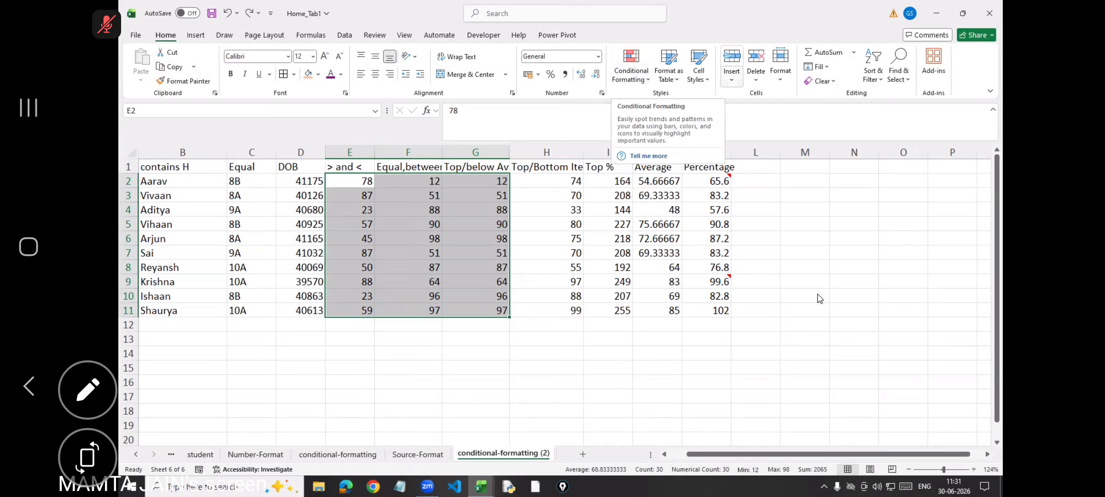
click(563, 486)
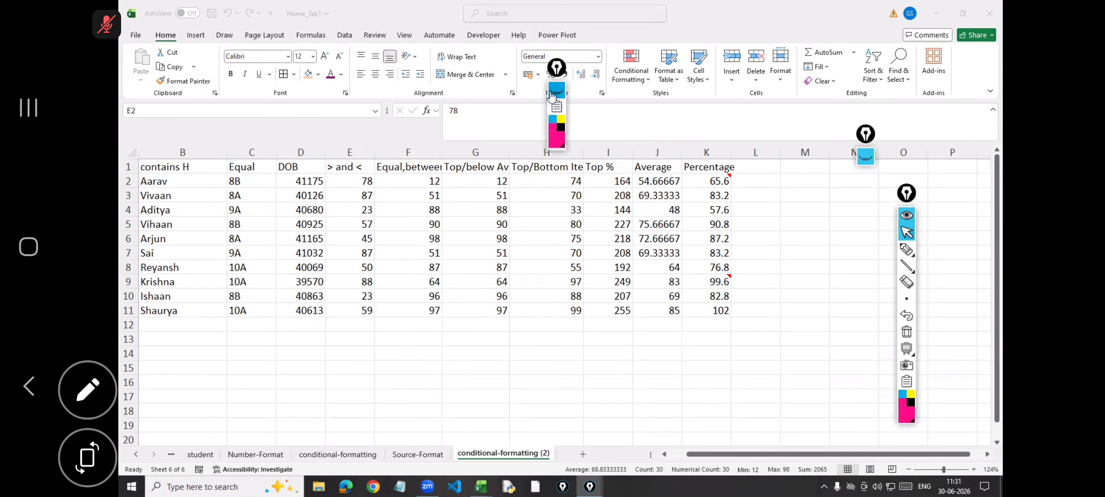
click(906, 249)
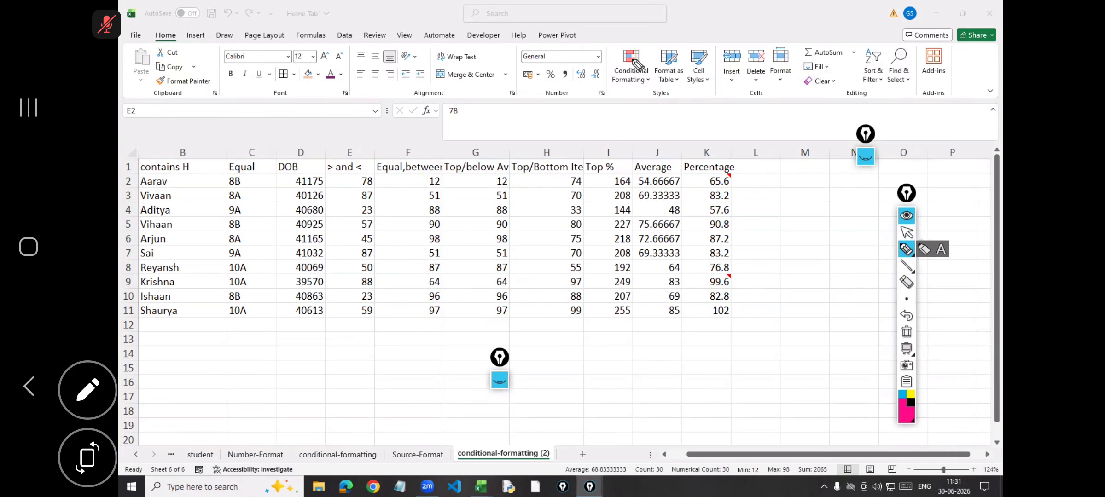
drag(631, 52, 633, 50)
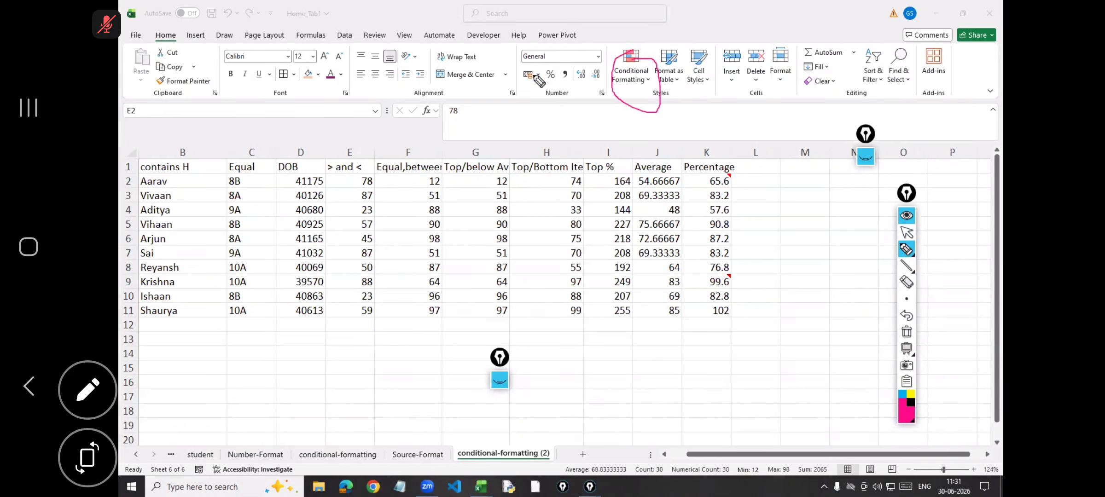
click(906, 233)
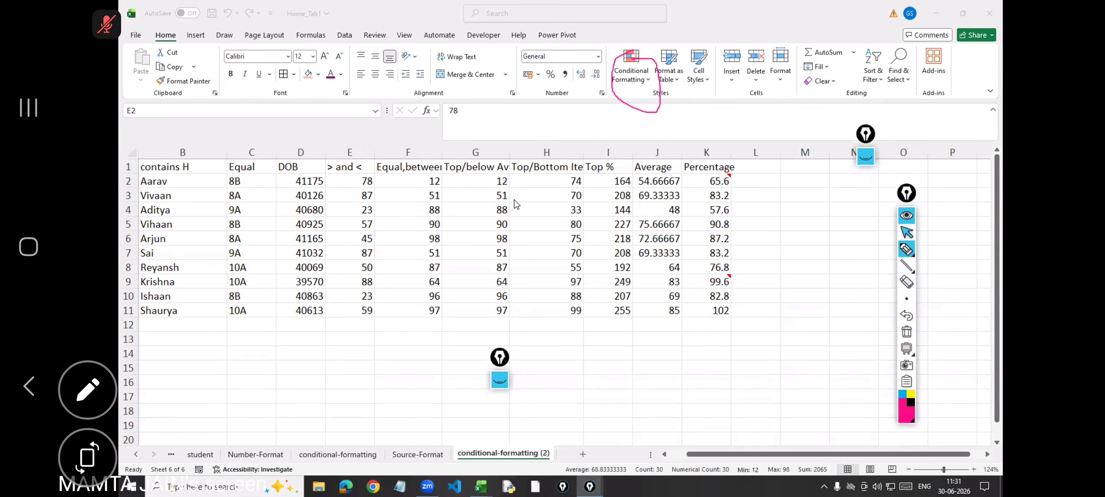
click(637, 83)
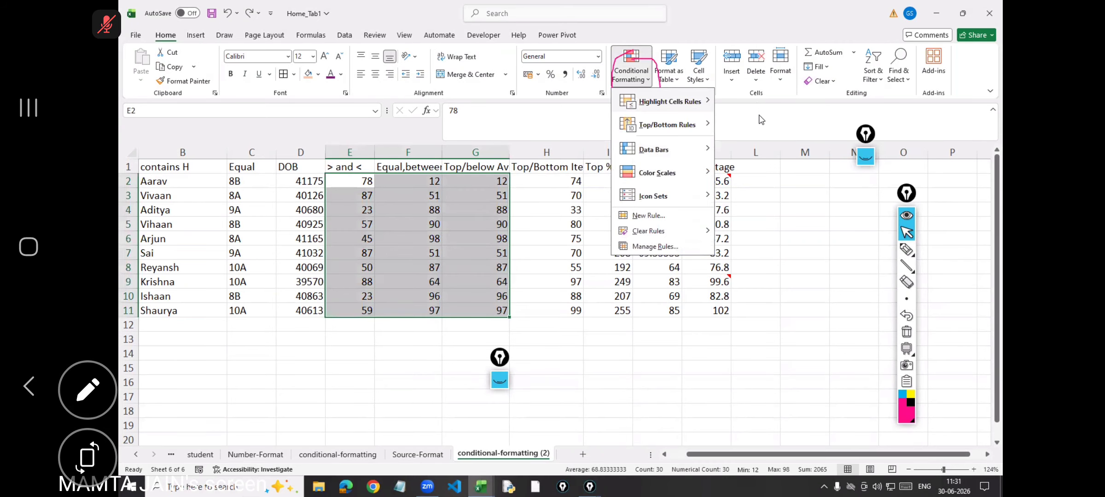
mouse_move(668, 101)
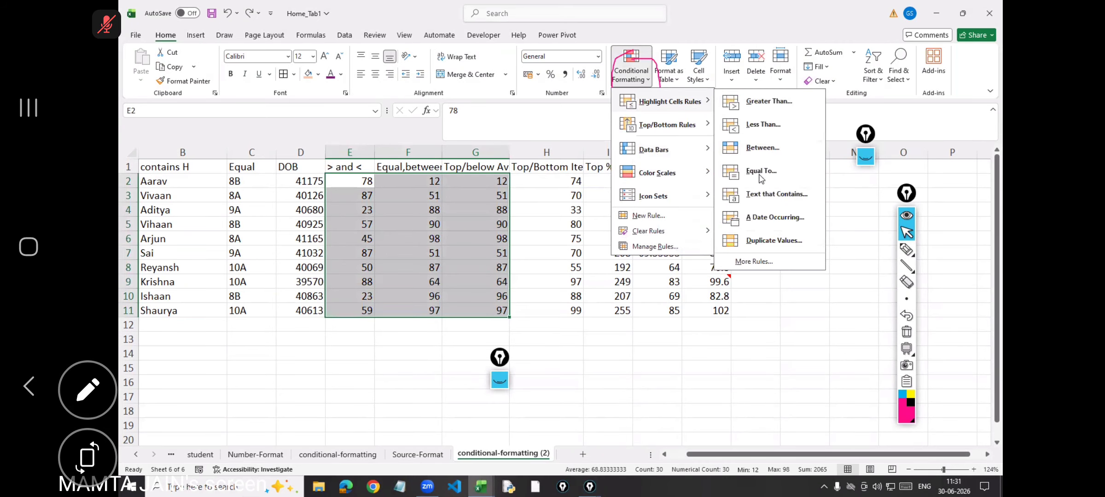
click(763, 125)
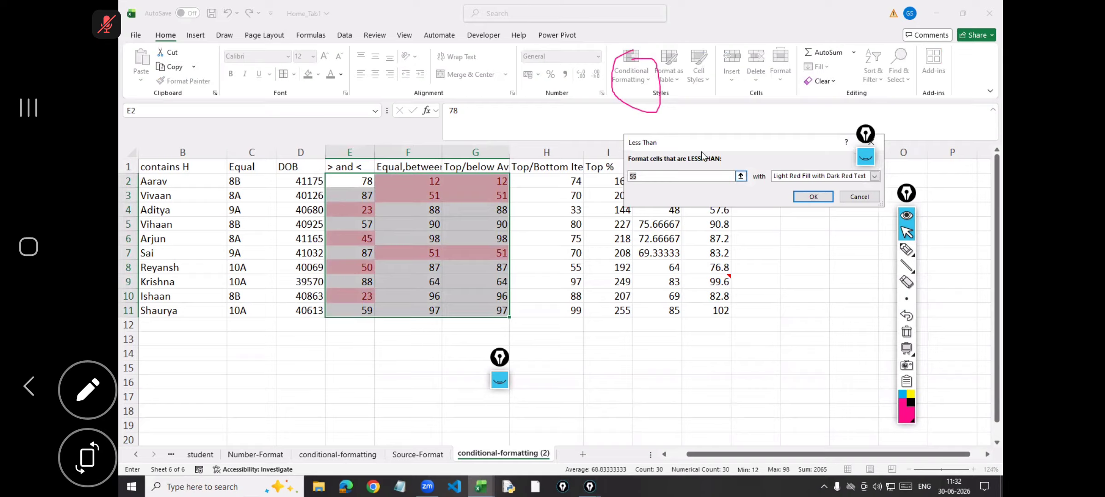
text(33)
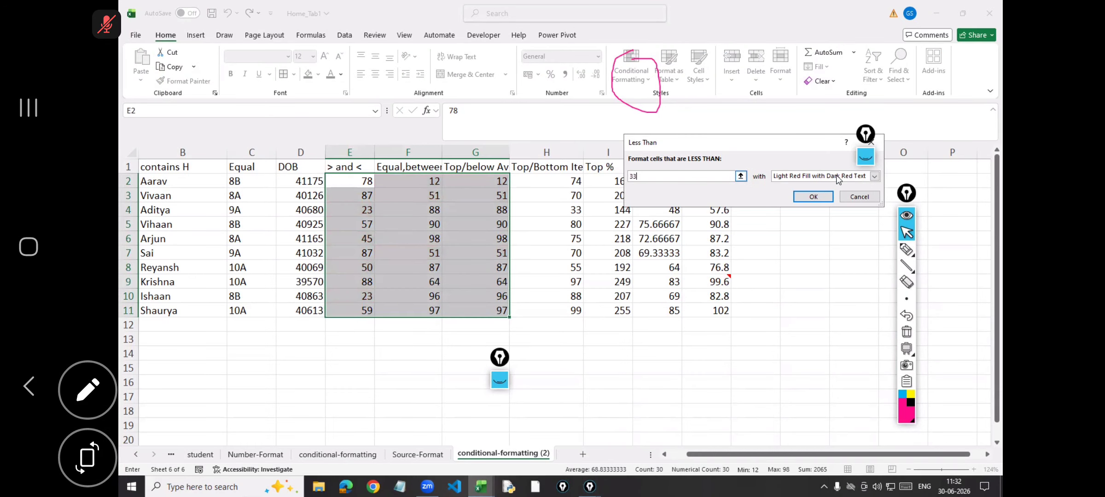
click(806, 176)
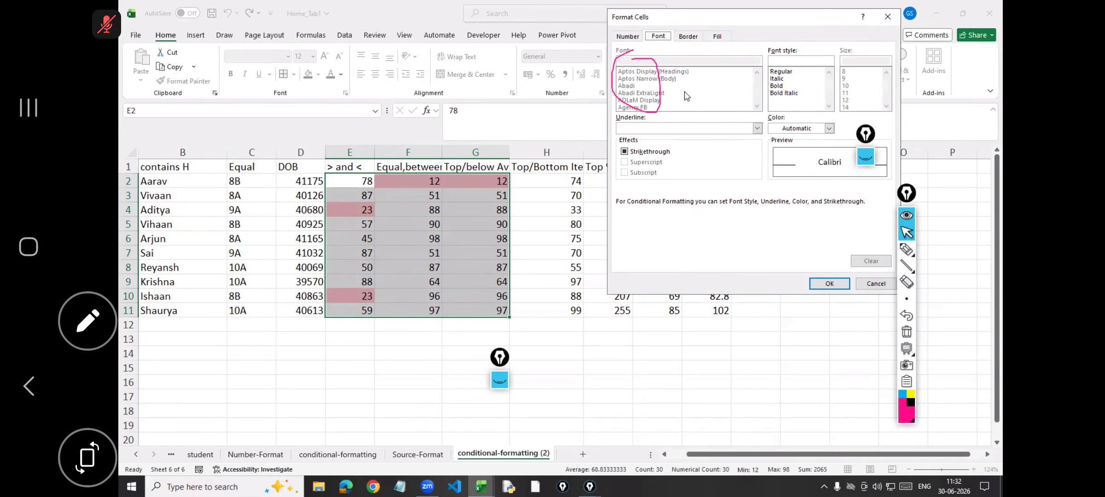
click(906, 332)
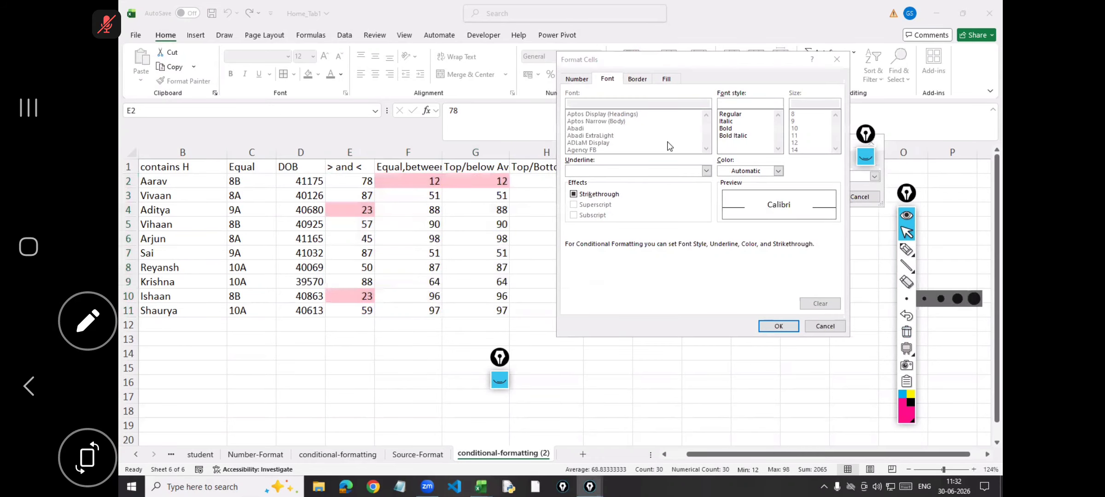
click(666, 79)
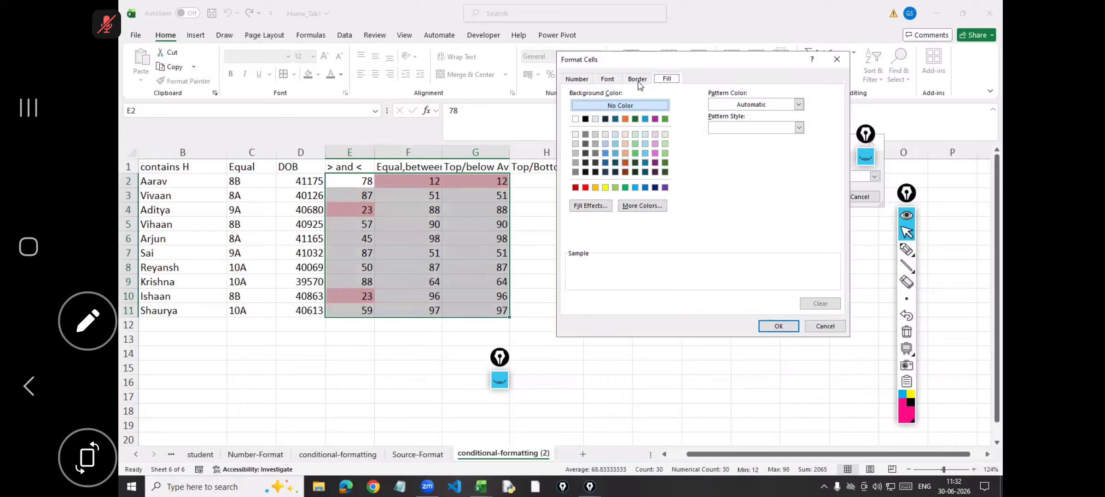
click(625, 162)
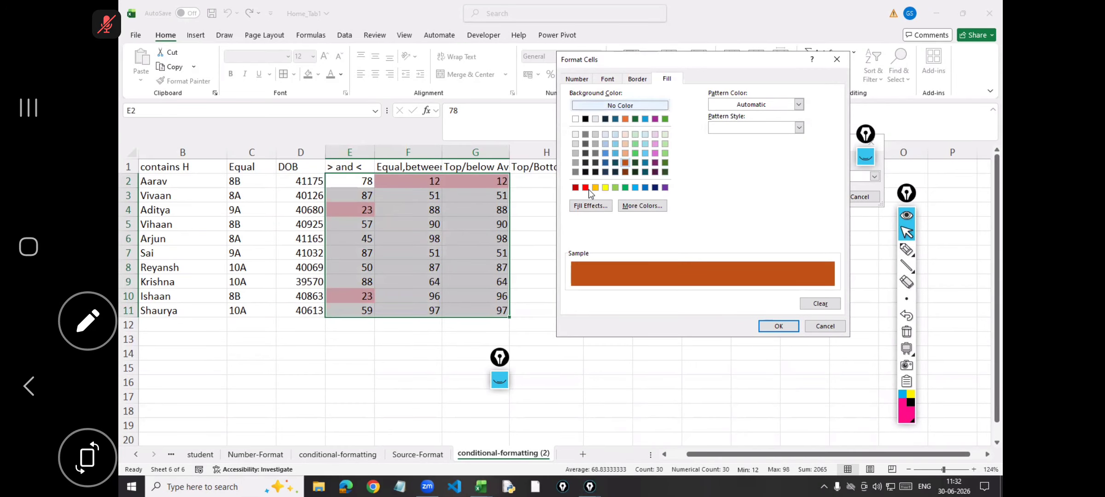
click(586, 188)
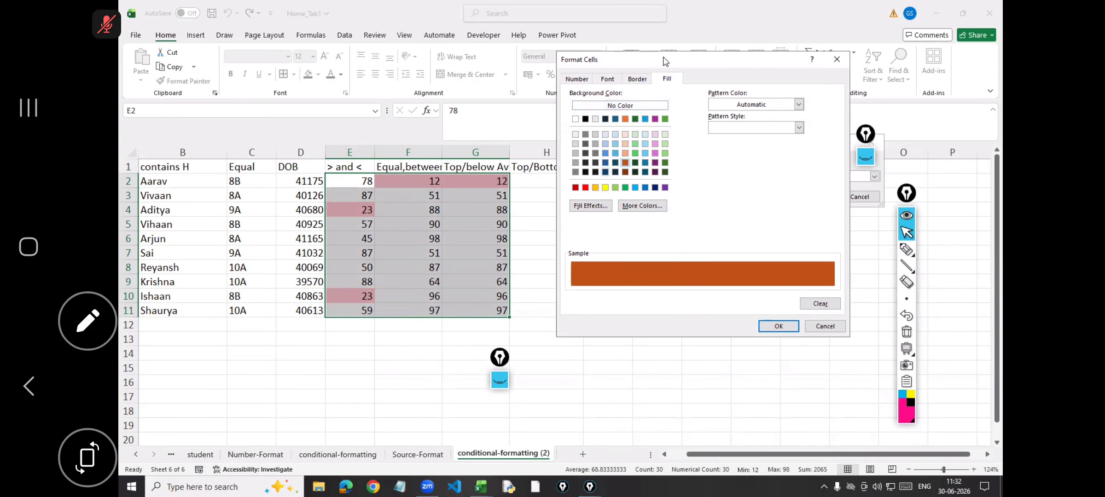
click(773, 327)
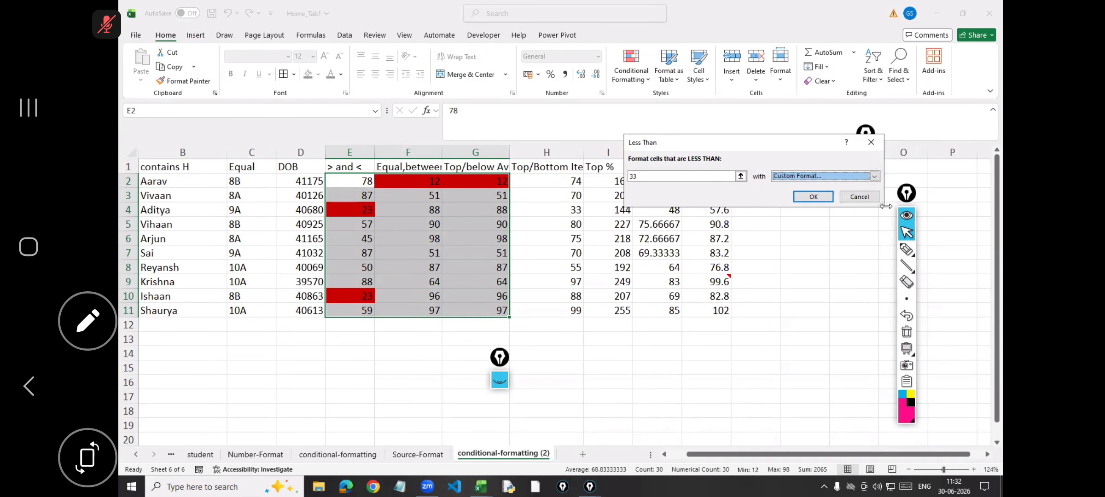
click(871, 199)
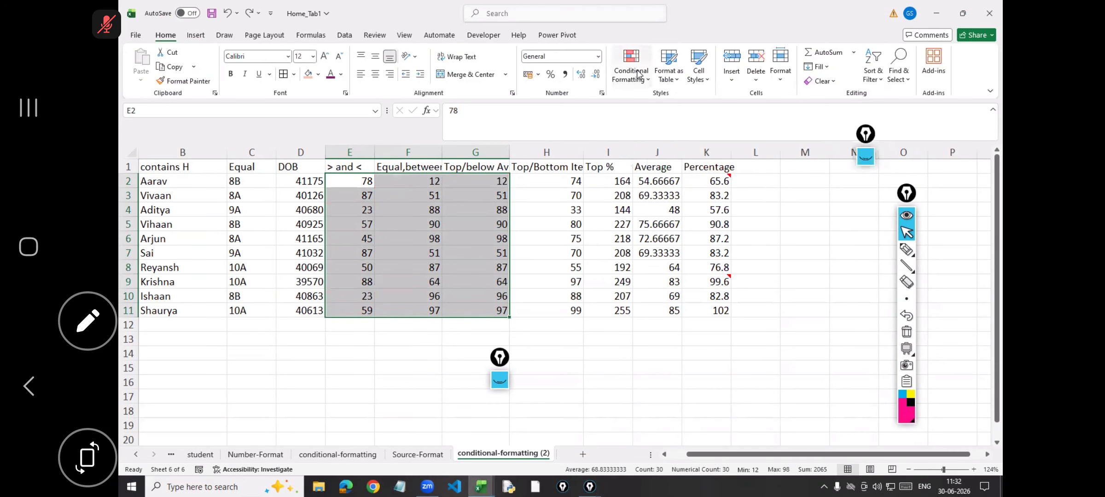
Start a Less Than highlight rule on E2:G11 with a custom format of light orange fill and bold italic text
click(639, 73)
mouse_move(673, 105)
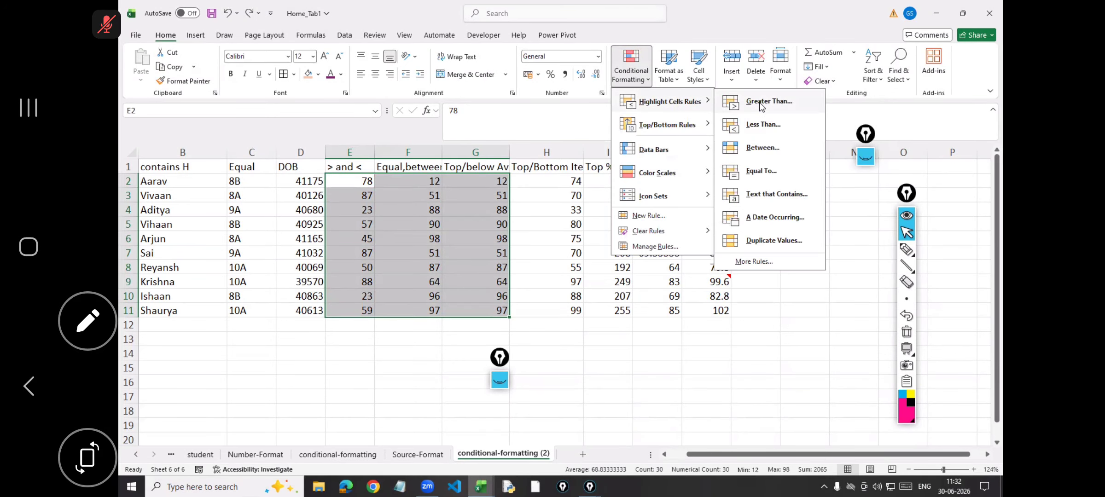
click(765, 128)
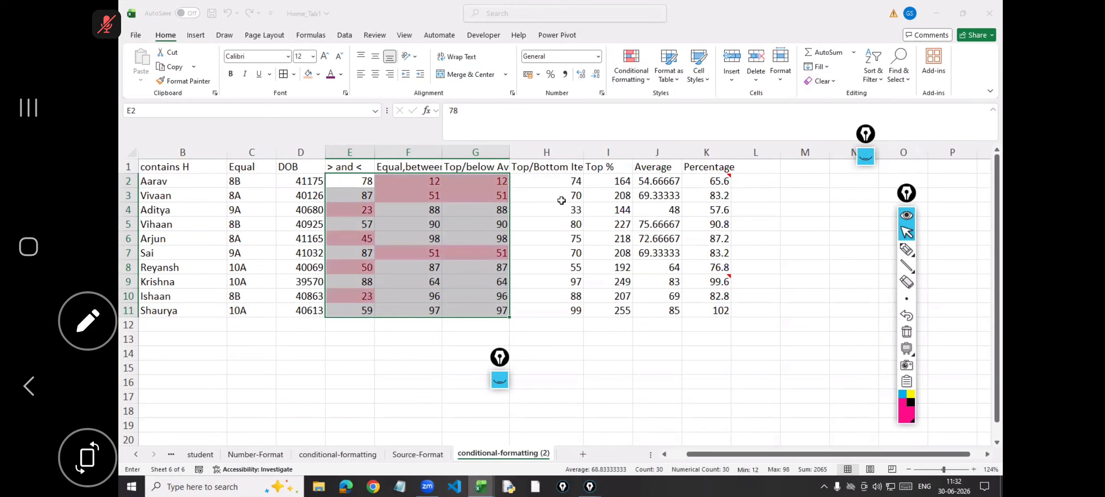
click(874, 176)
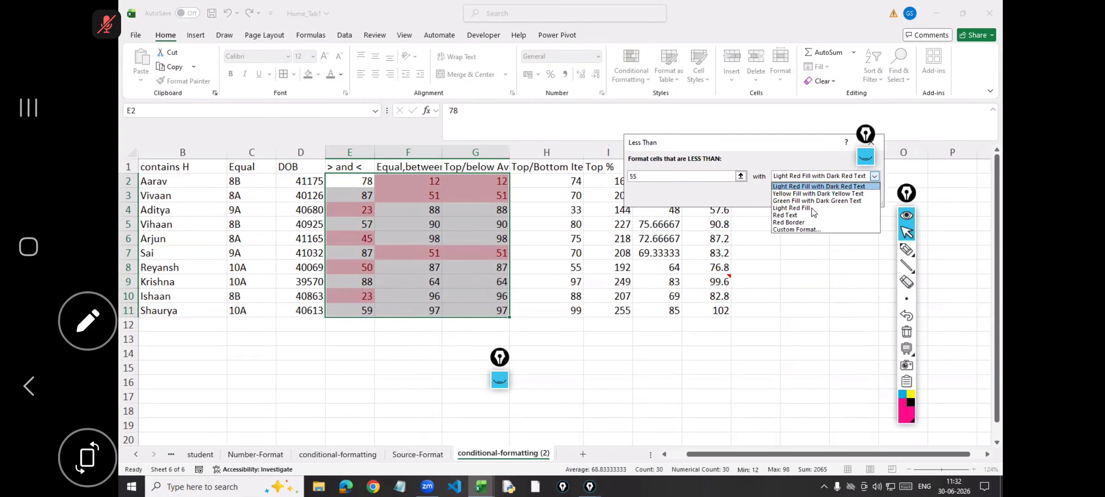
click(810, 230)
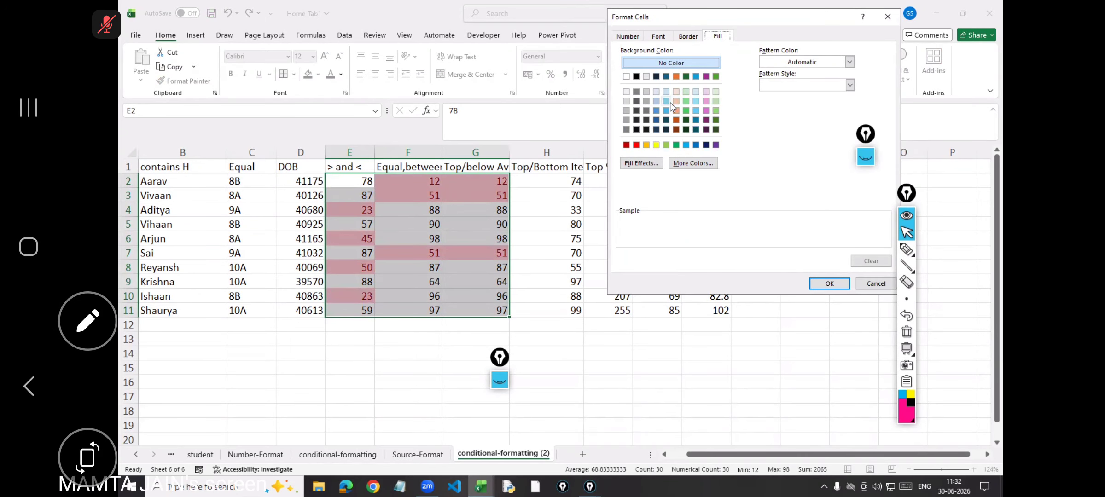
click(675, 102)
click(686, 37)
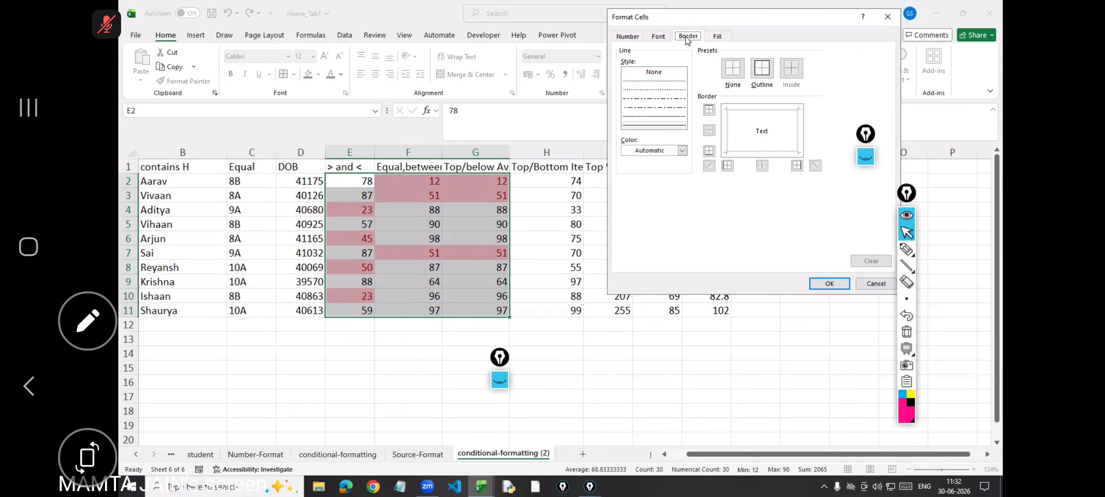
click(658, 38)
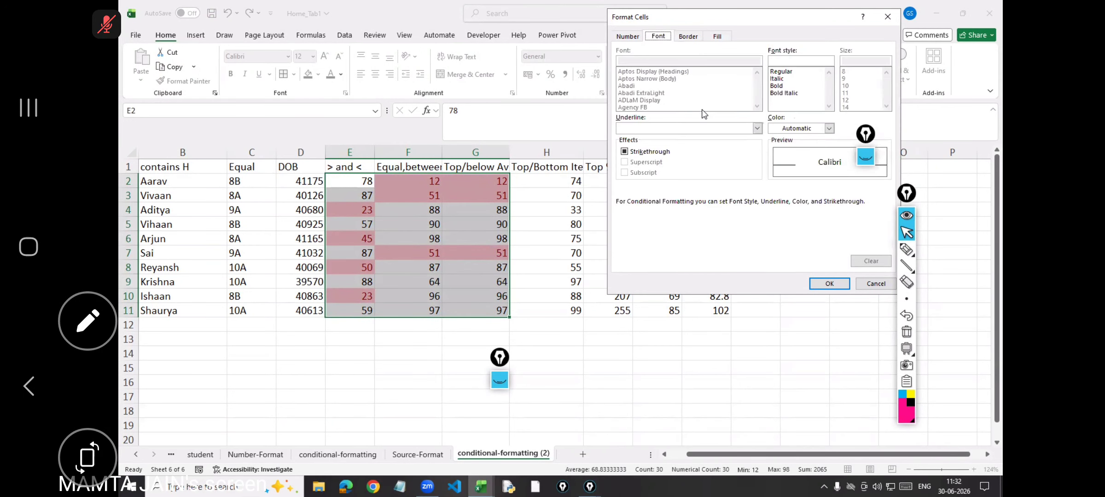
click(791, 93)
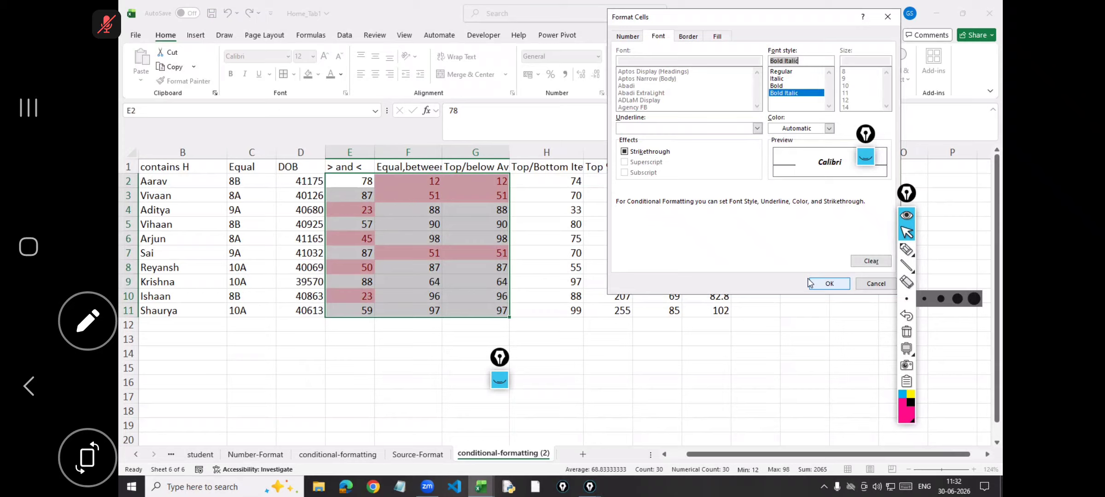
click(829, 283)
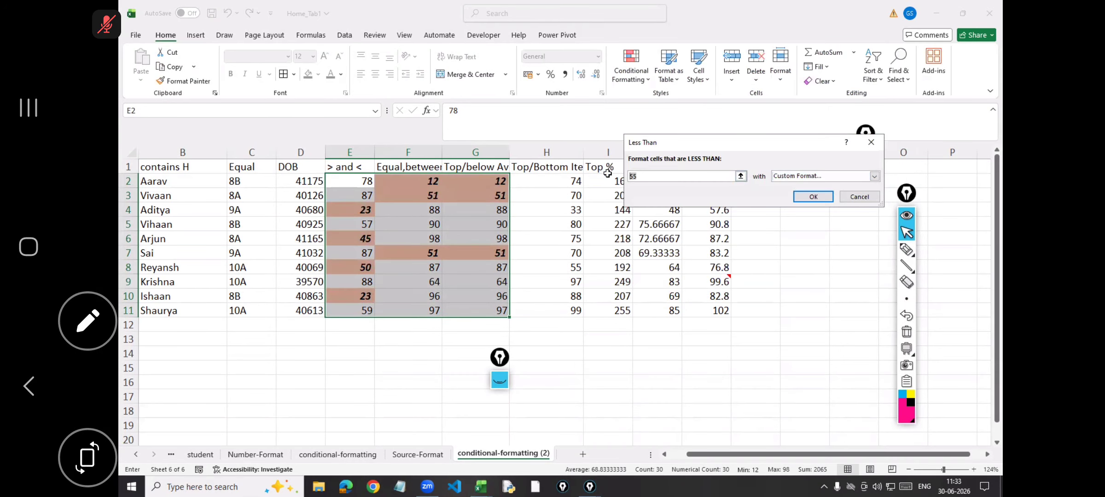
Set the Less Than rule's threshold to 30 and apply the rule to the selected cells
double_click(630, 177)
text(30)
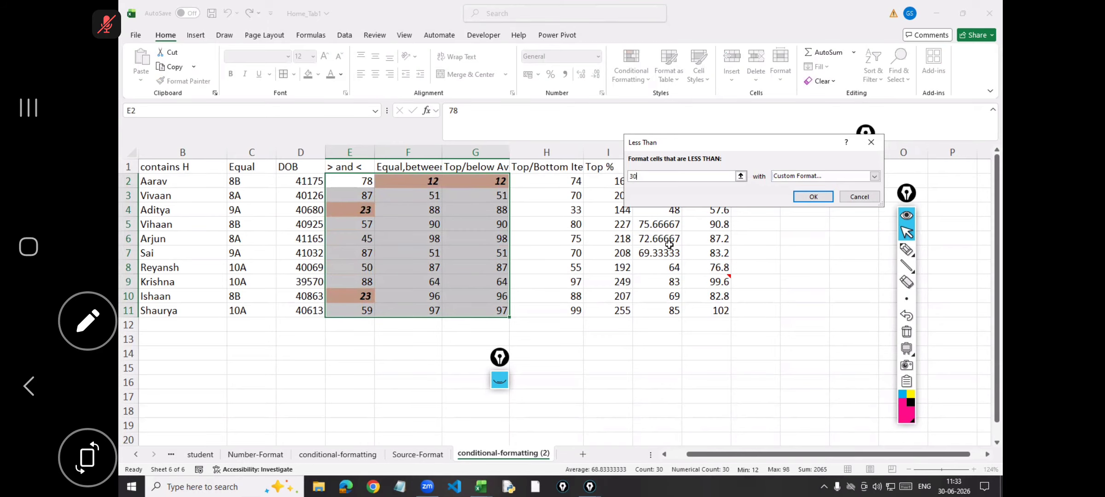
key(Return)
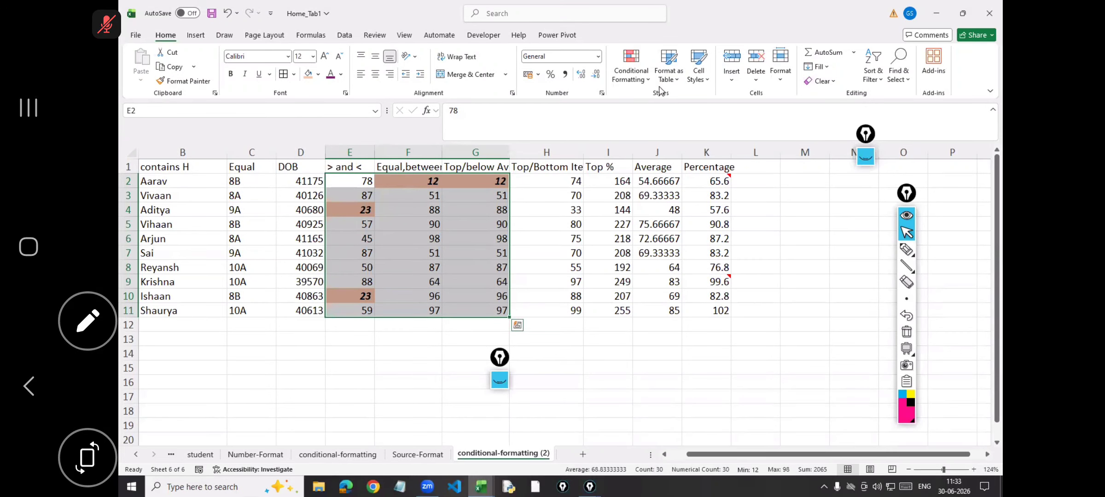
click(636, 73)
mouse_move(672, 105)
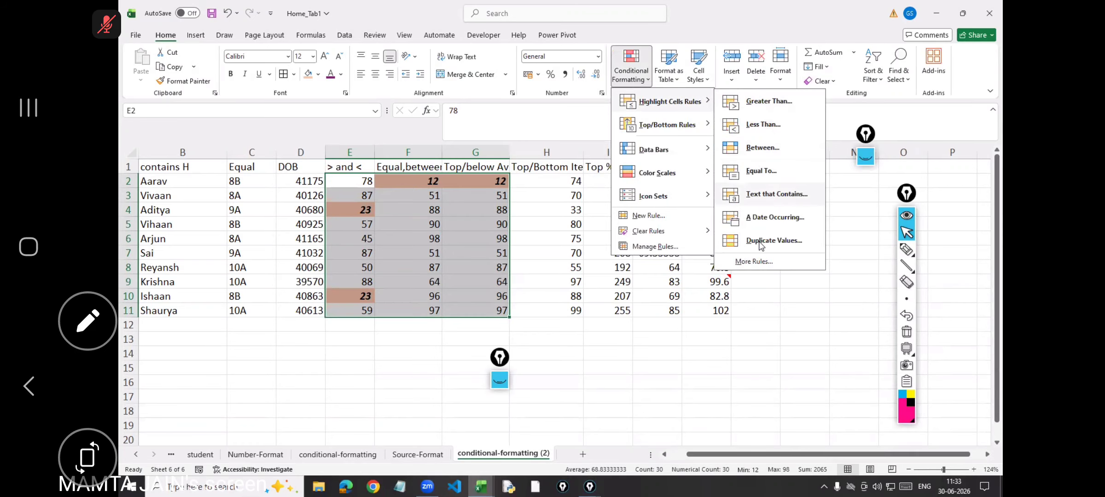
mouse_move(688, 129)
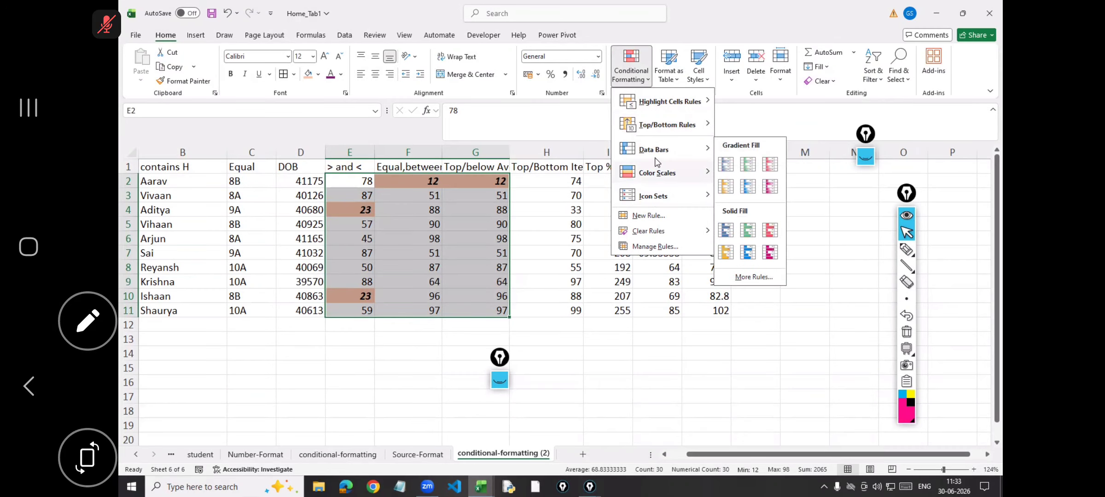
mouse_move(651, 183)
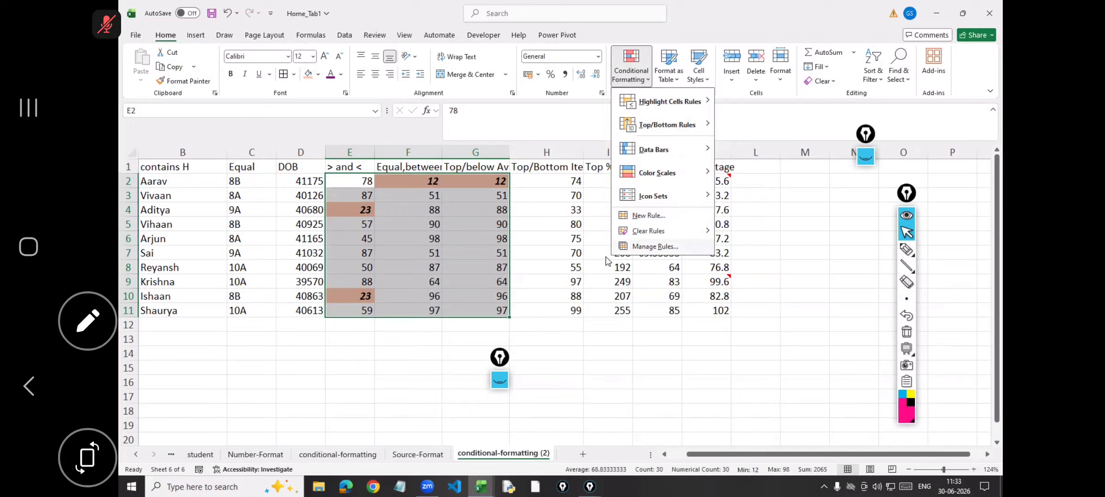
click(592, 365)
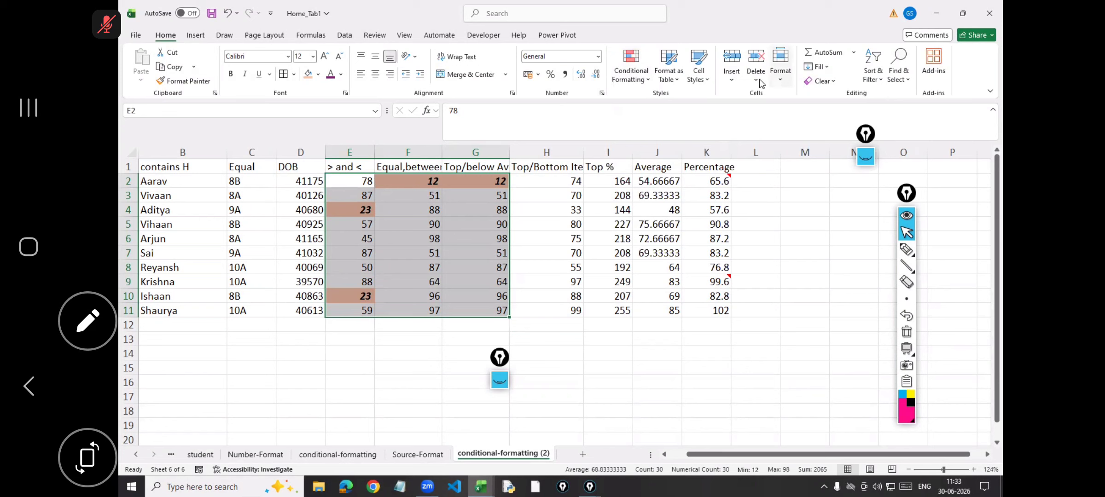
Clear the formats, including the conditional formatting, from cells E2:G11
click(831, 81)
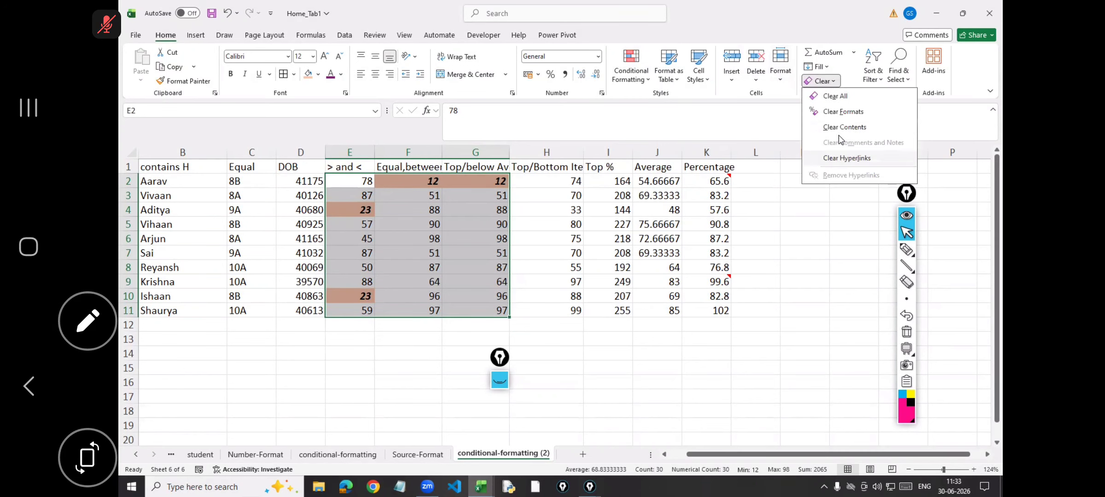
click(844, 113)
click(386, 236)
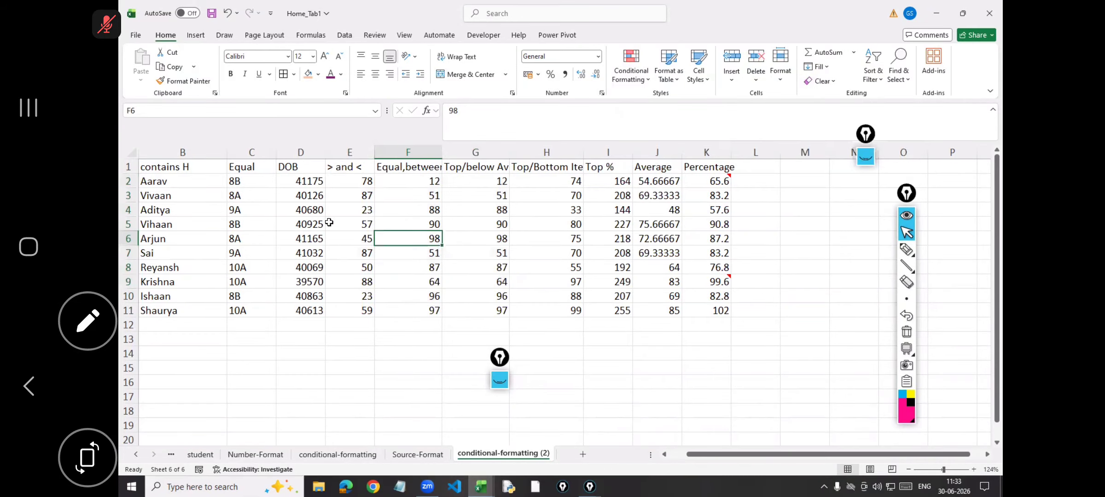
Apply light blue gradient-fill data bars to the marks in cells E2:E11
drag(364, 181, 364, 317)
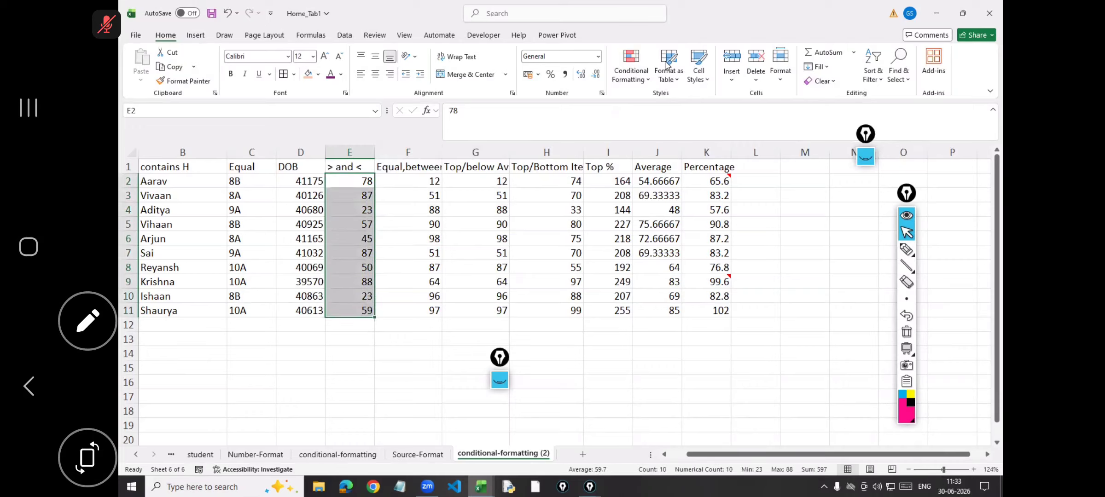
click(644, 81)
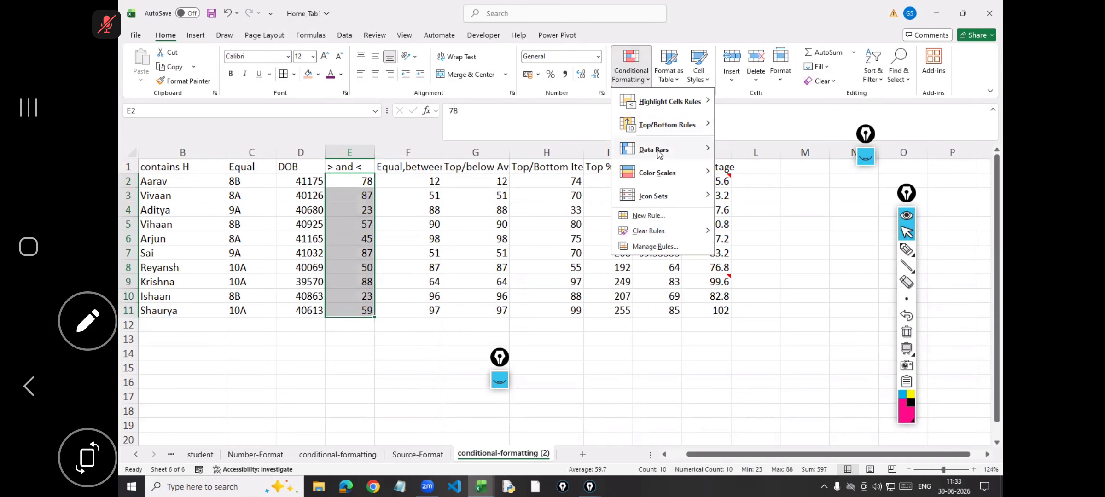
mouse_move(661, 157)
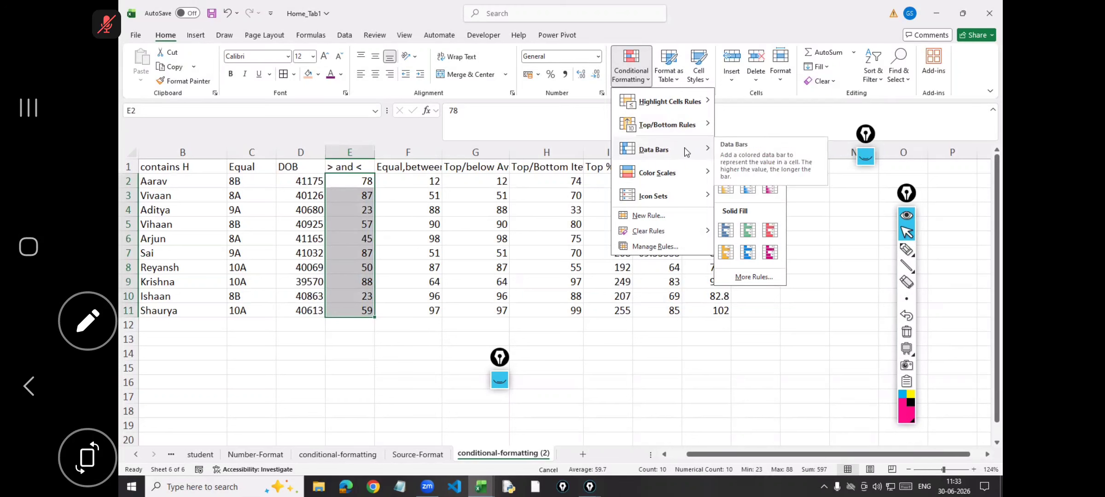
click(748, 188)
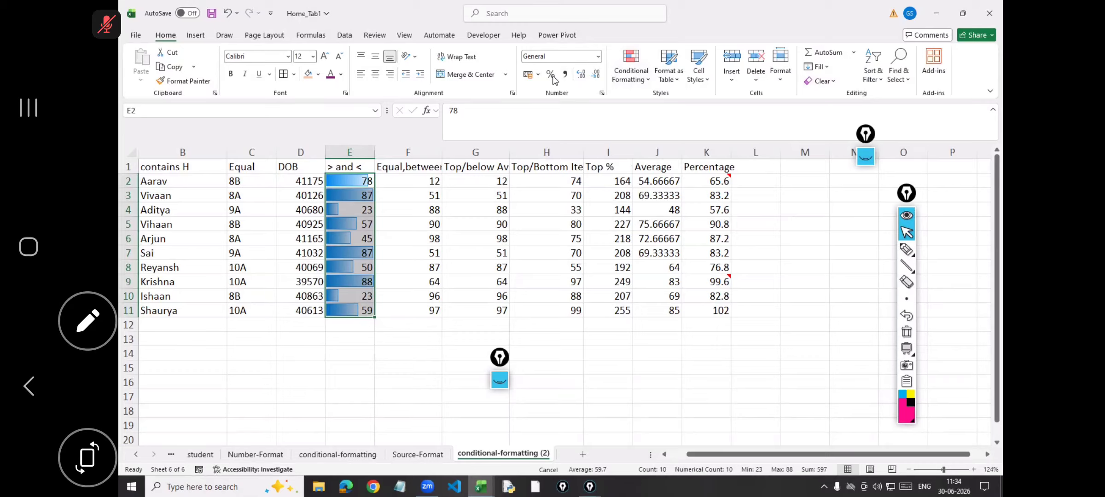
Edit the data bar rule on E2:E11, setting its minimum type to Number with a value of 40
click(642, 82)
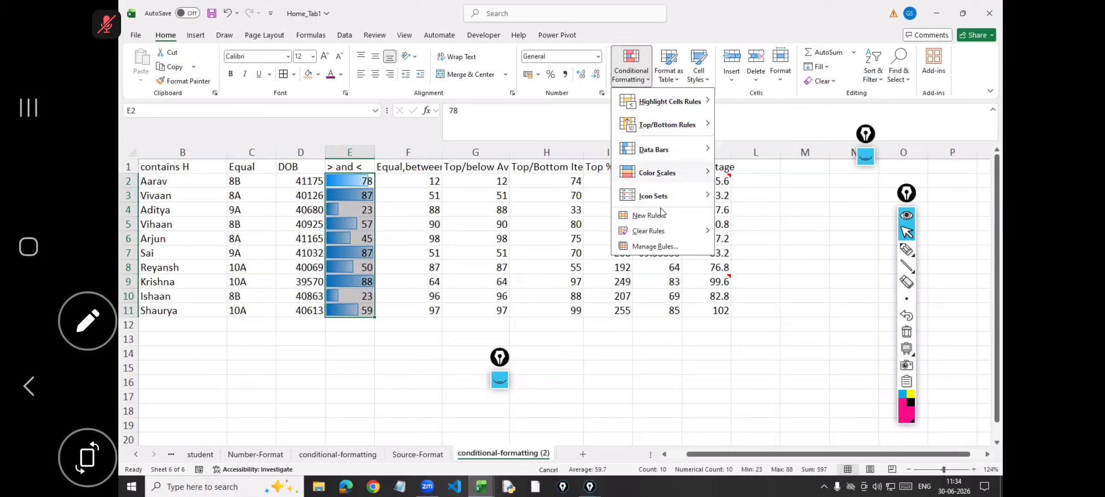
click(649, 248)
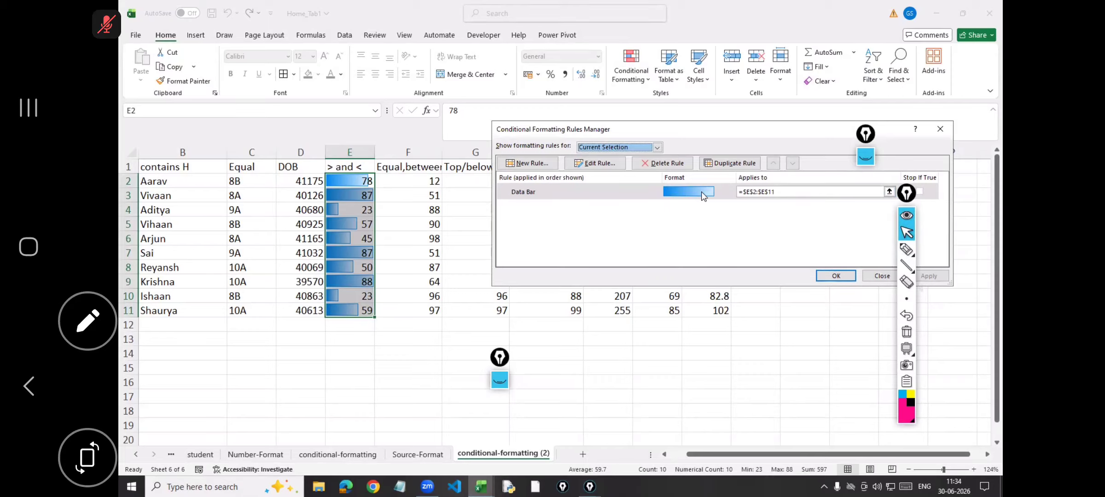
click(591, 163)
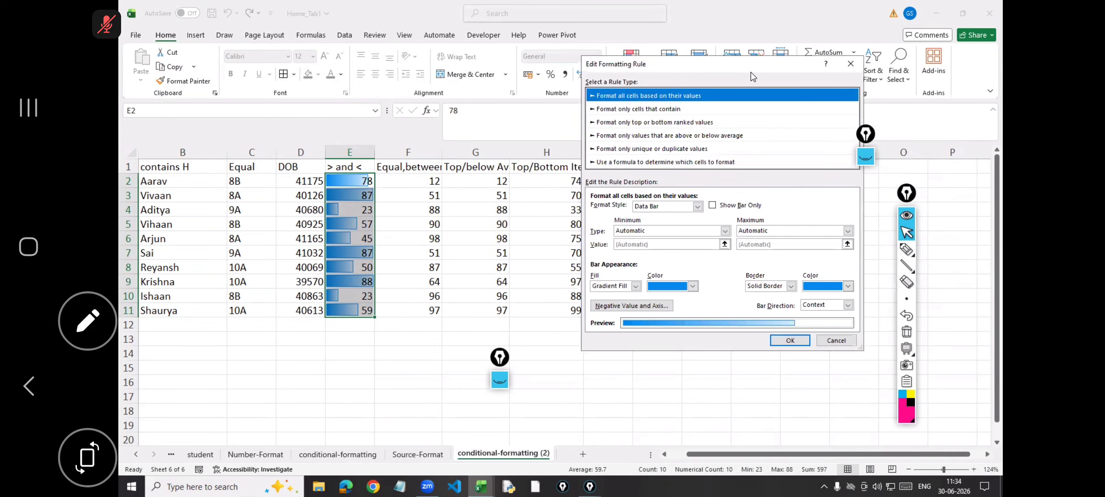
drag(751, 70, 741, 14)
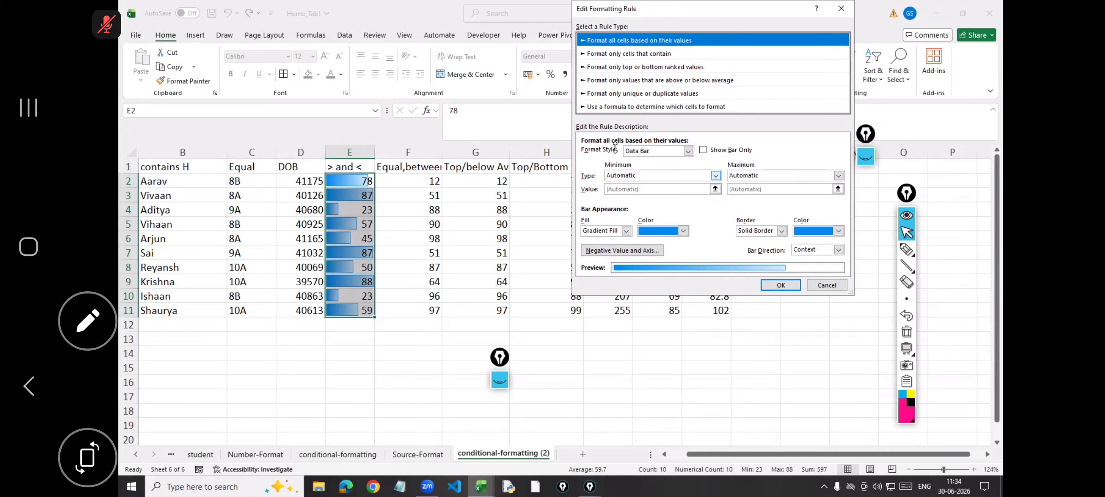
click(680, 174)
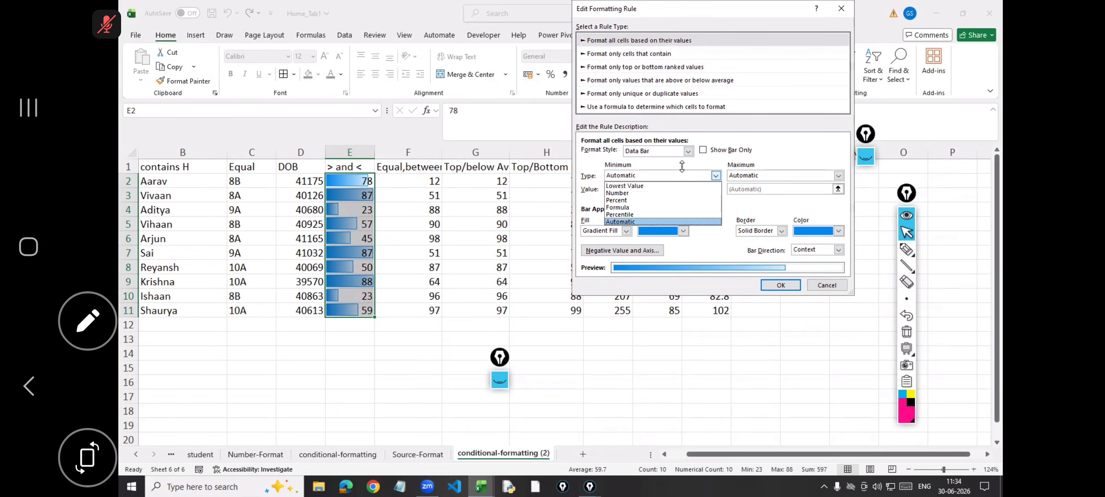
click(623, 192)
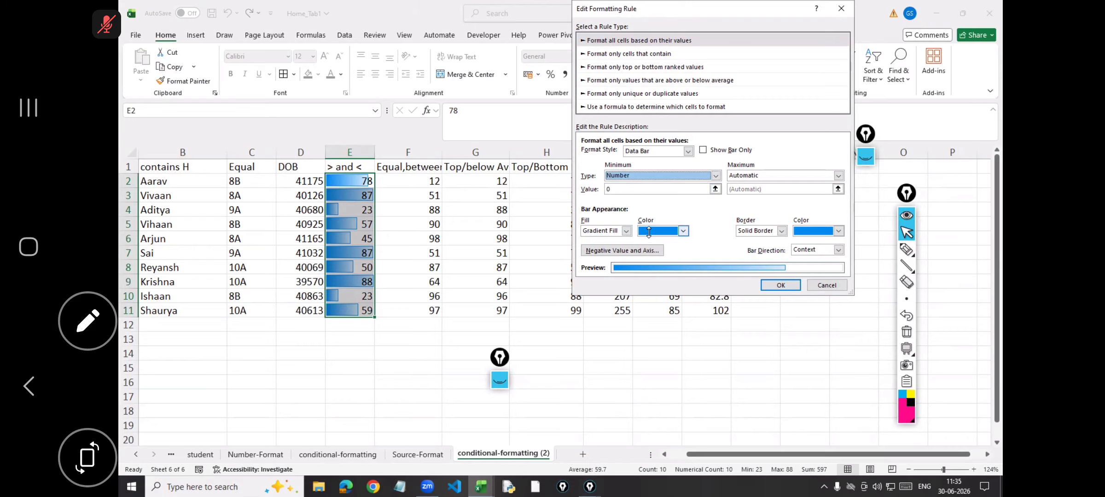
click(627, 188)
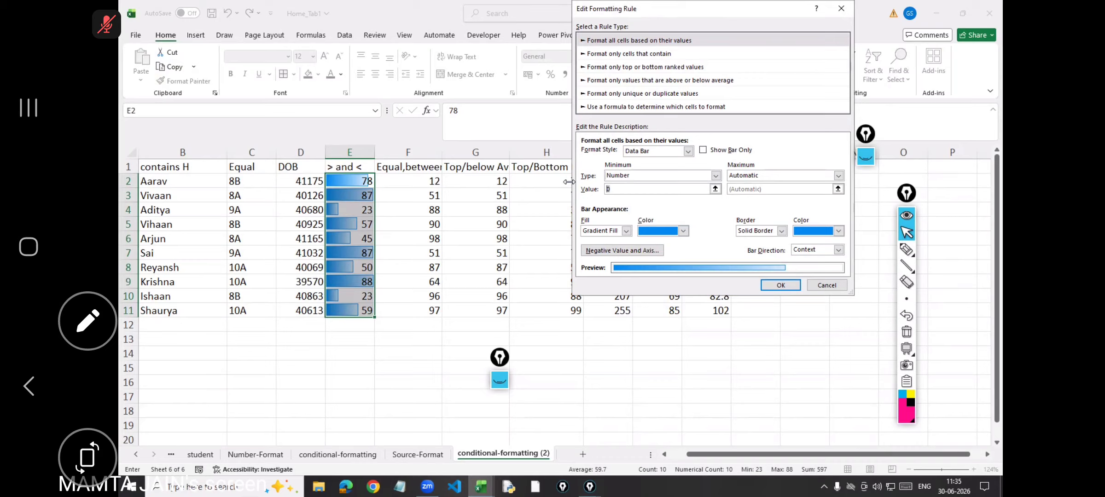
text(40)
Set the data bar rule's maximum type to Number with a value of 80 and accept the rule edits
click(838, 176)
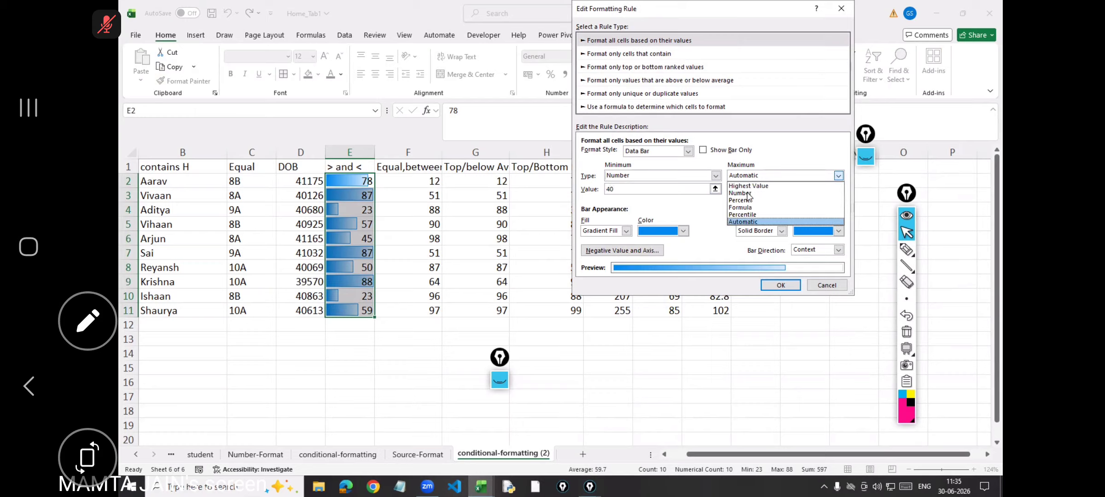
click(741, 192)
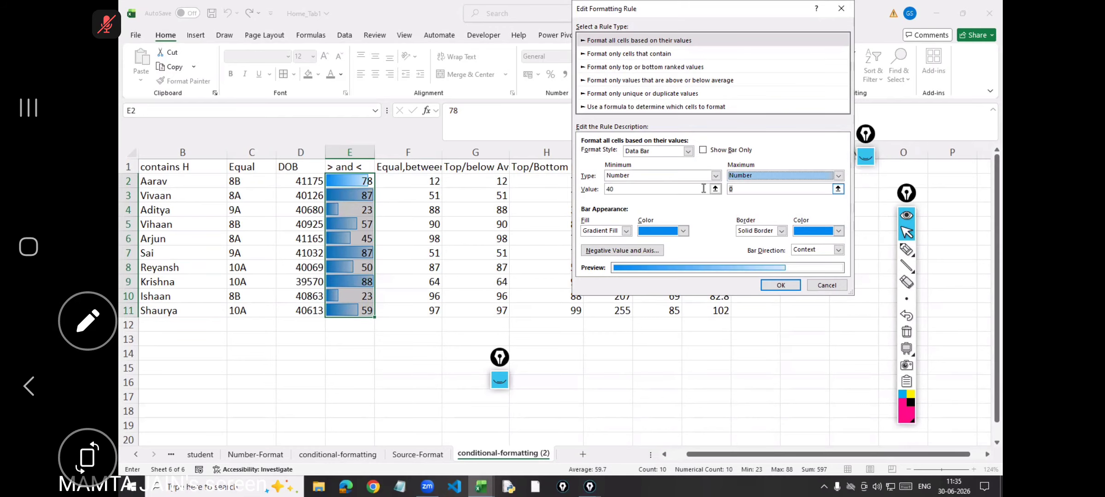
key(Tab)
text(80)
click(781, 285)
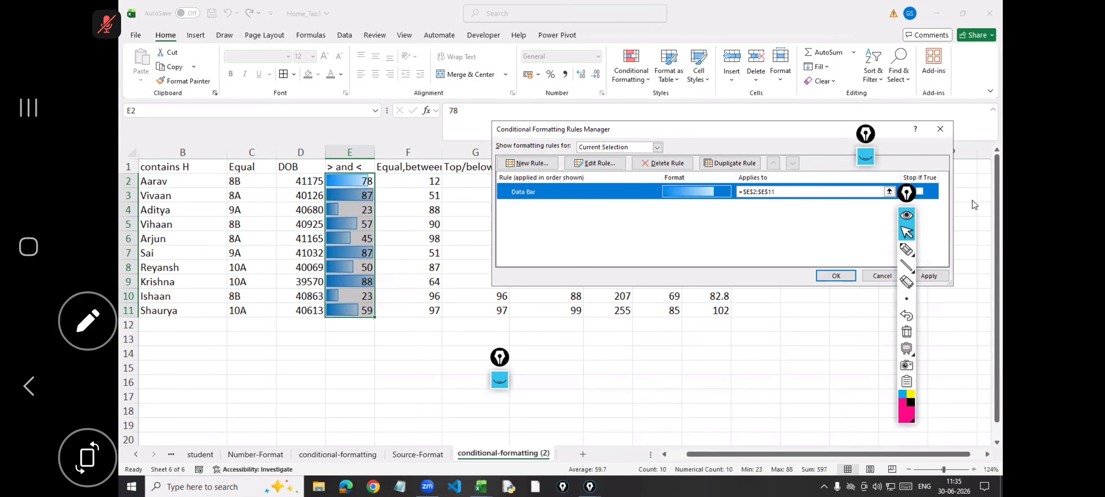
Move the screen annotation toolbars off the rules manager, then apply the edited data bar rule and close the manager
click(909, 194)
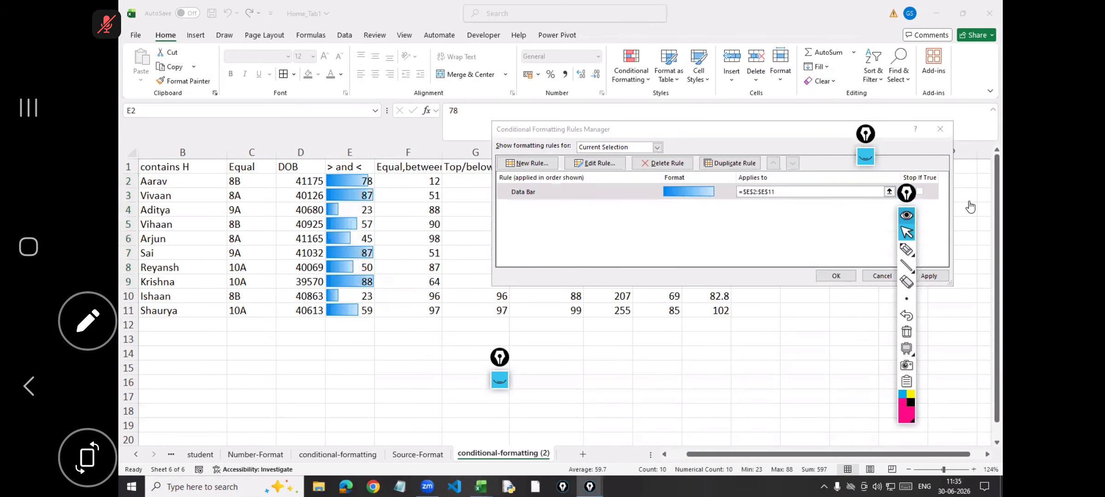
click(872, 141)
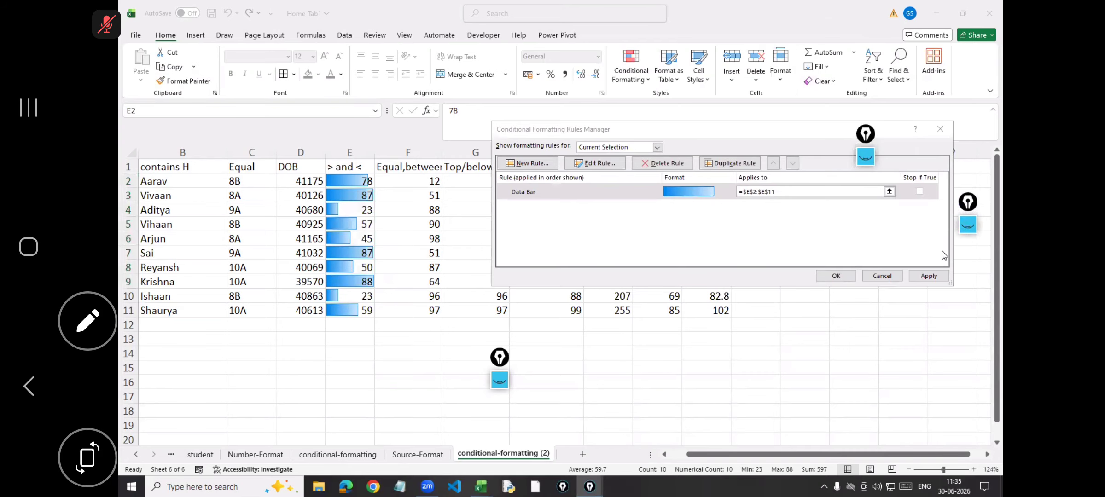
click(928, 273)
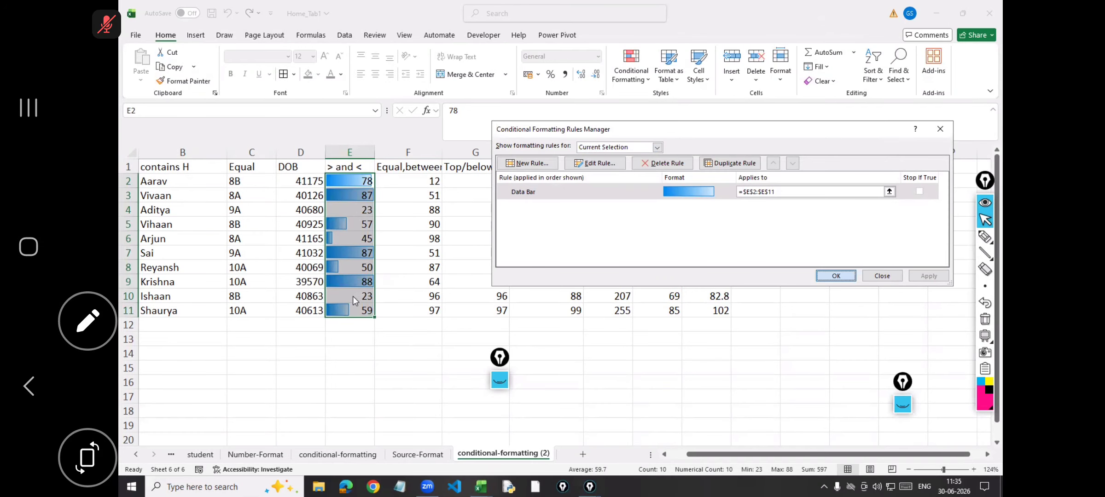
key(Return)
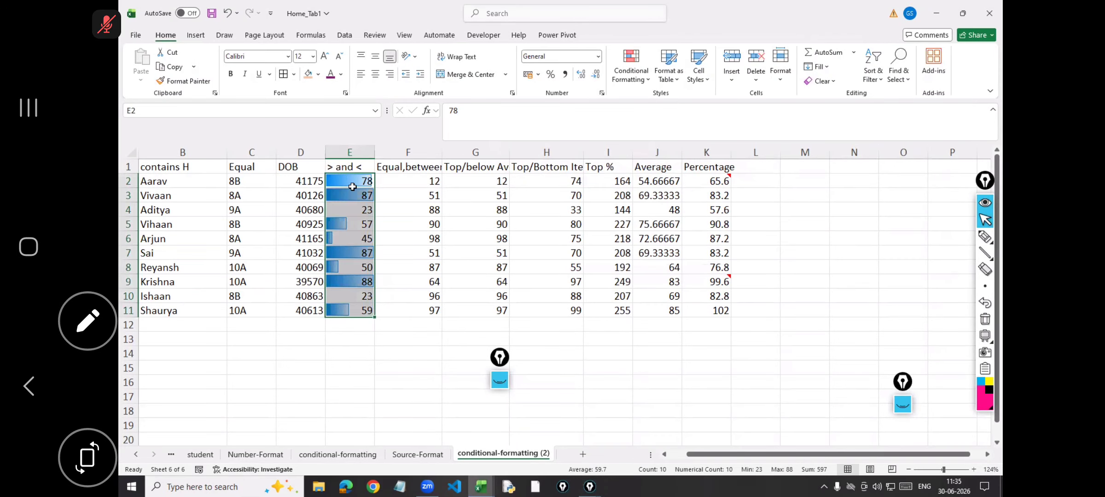
Change the mark in E2 to 34 and the mark in E4 to 56
click(352, 187)
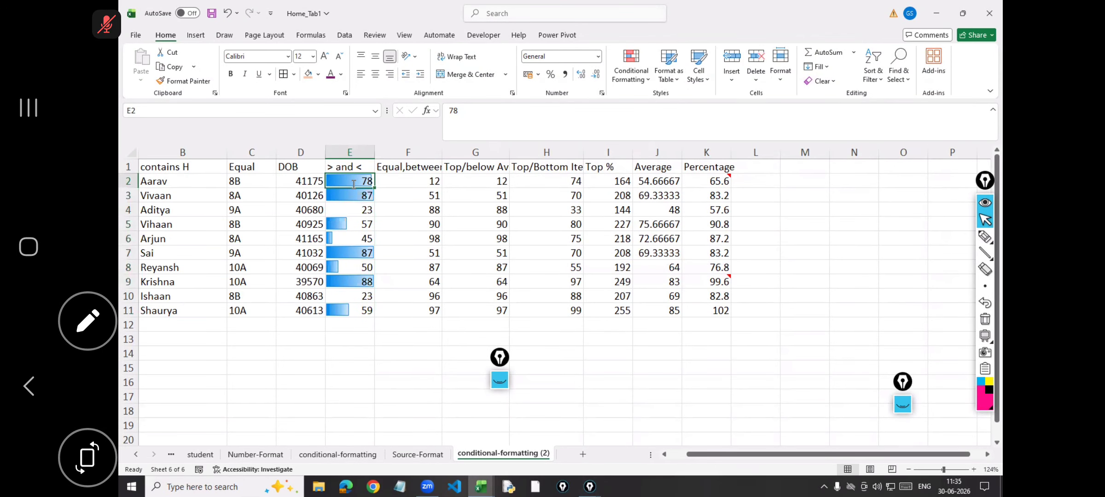
text(34)
key(Return)
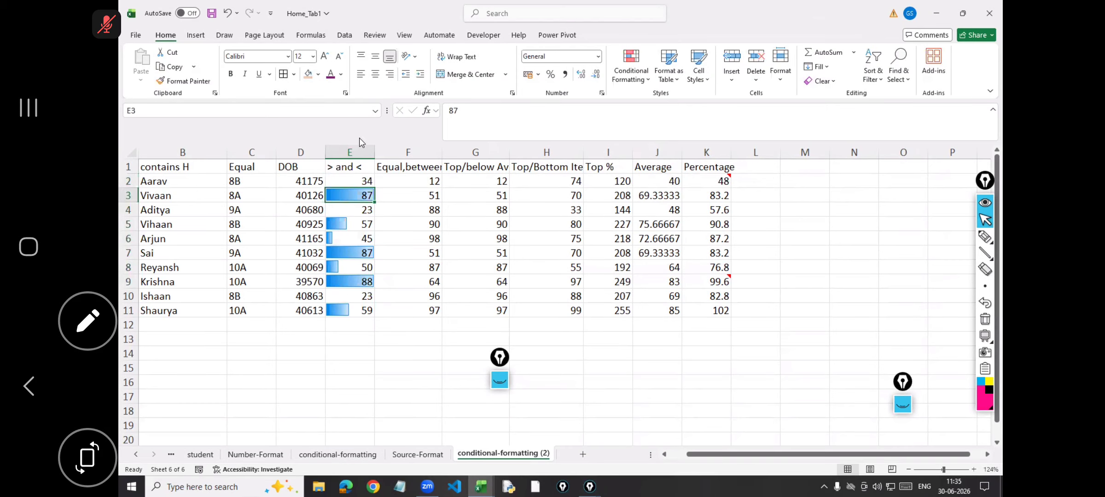
click(359, 211)
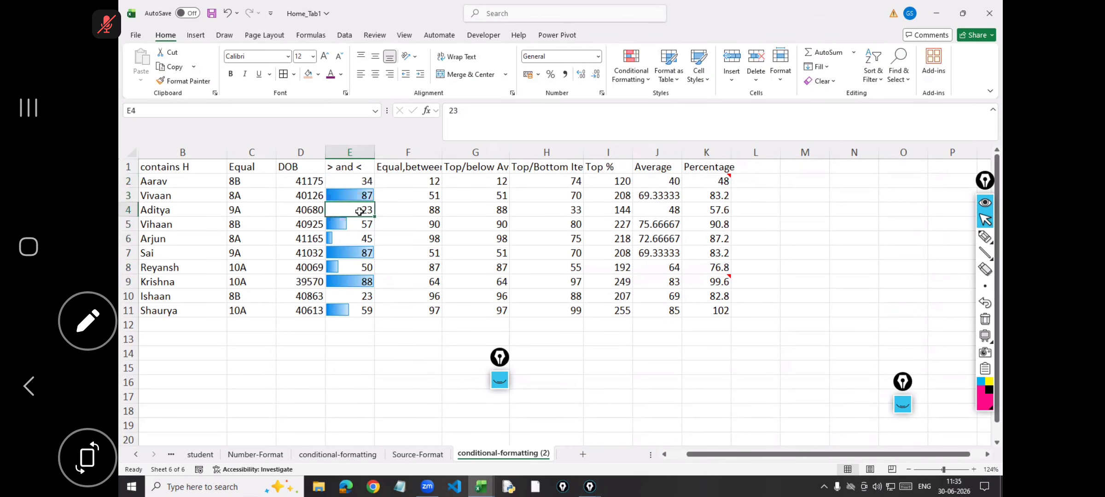
text(56)
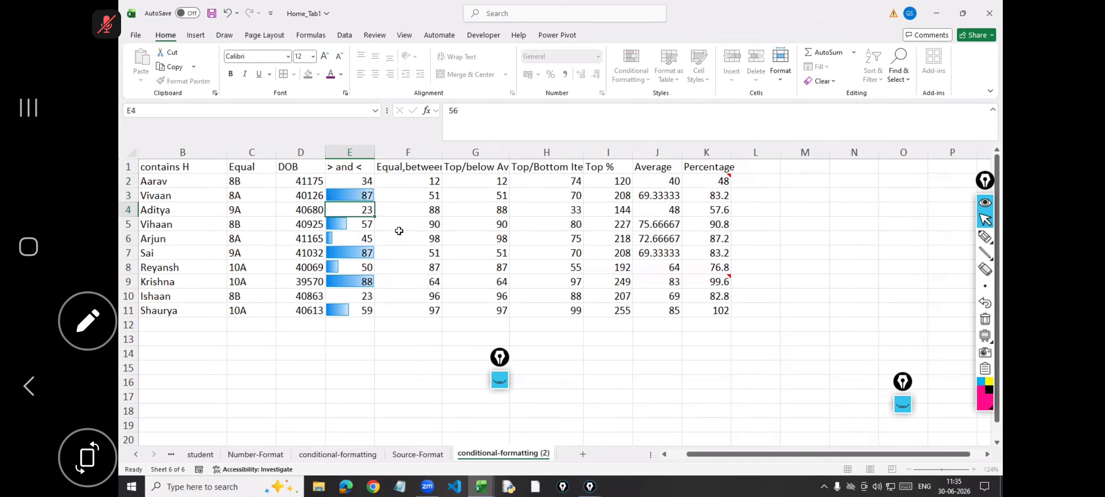
key(Return)
Change the marks in E8 to 55, E10 to 76 and E9 to 12
click(355, 270)
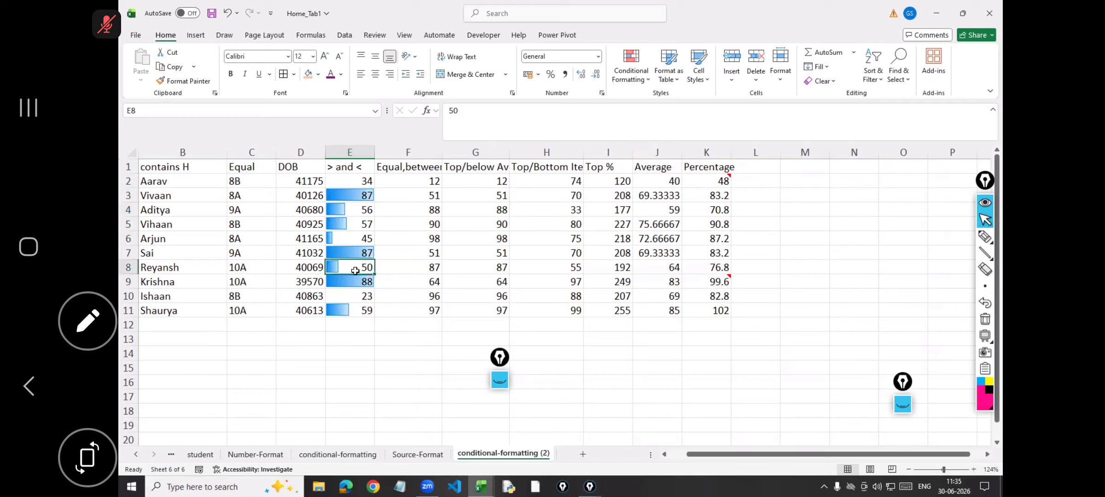
text(55)
key(Return)
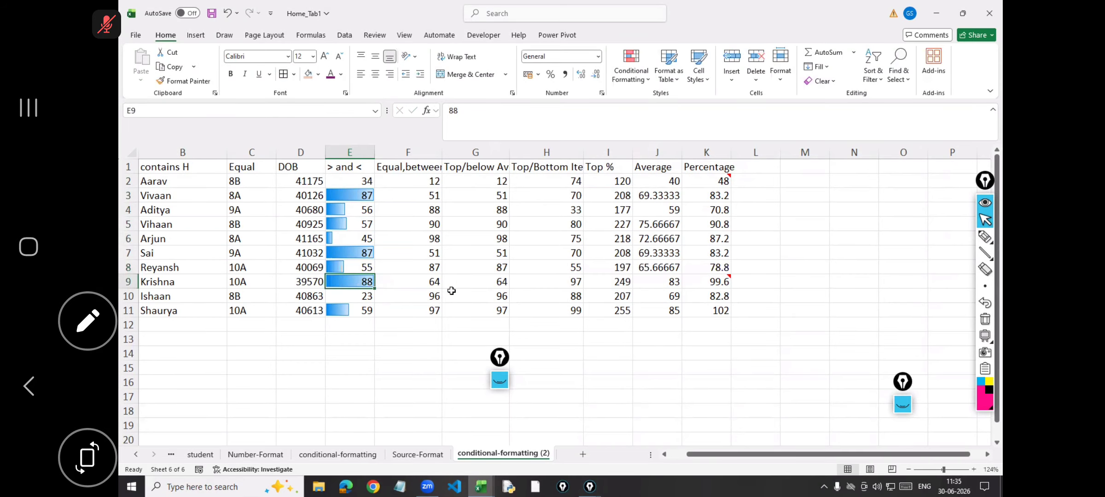
click(364, 297)
text(76)
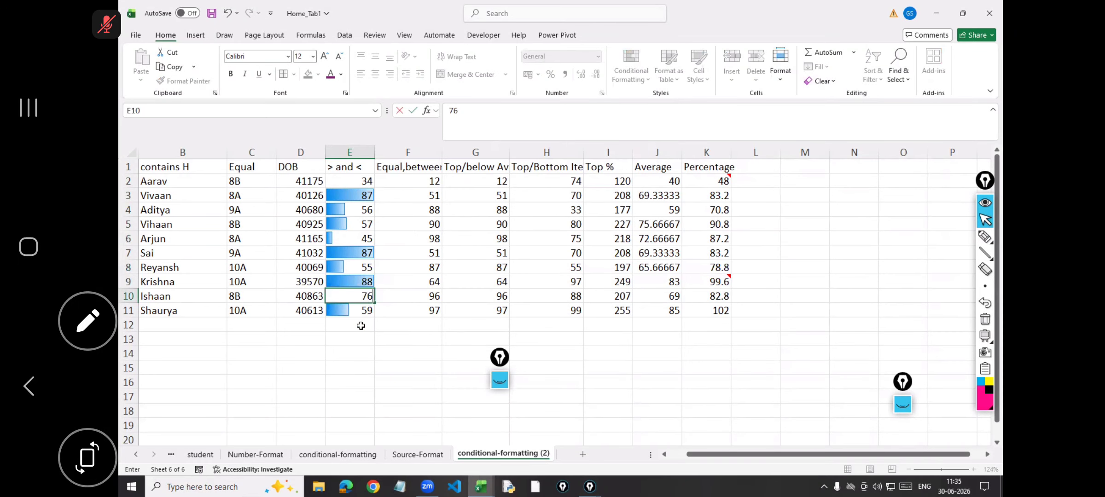
key(Return)
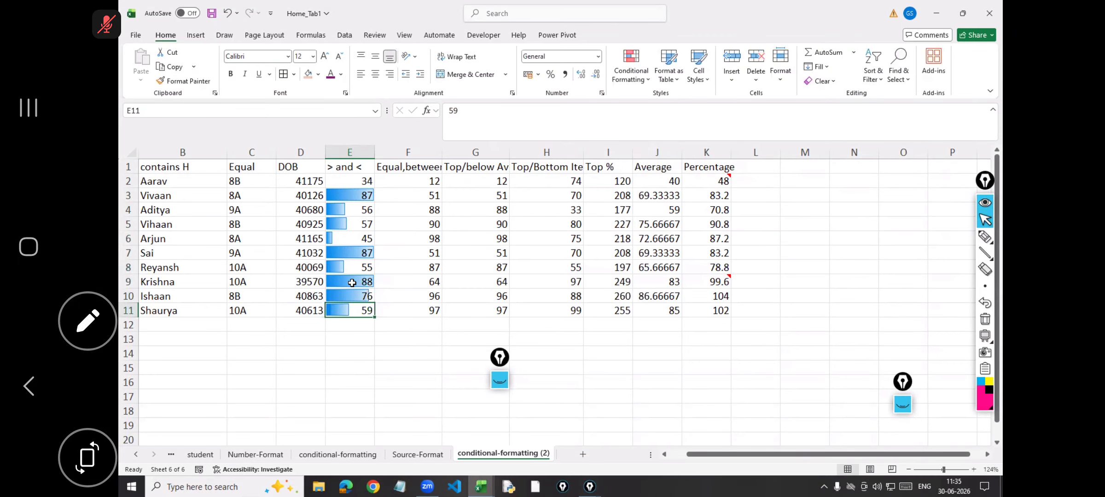
click(352, 282)
text(12)
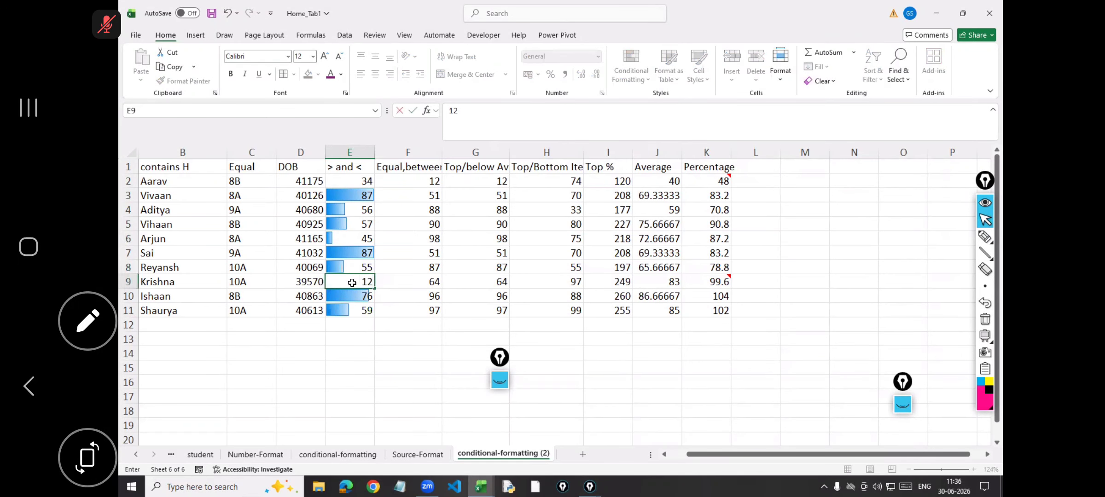
key(Return)
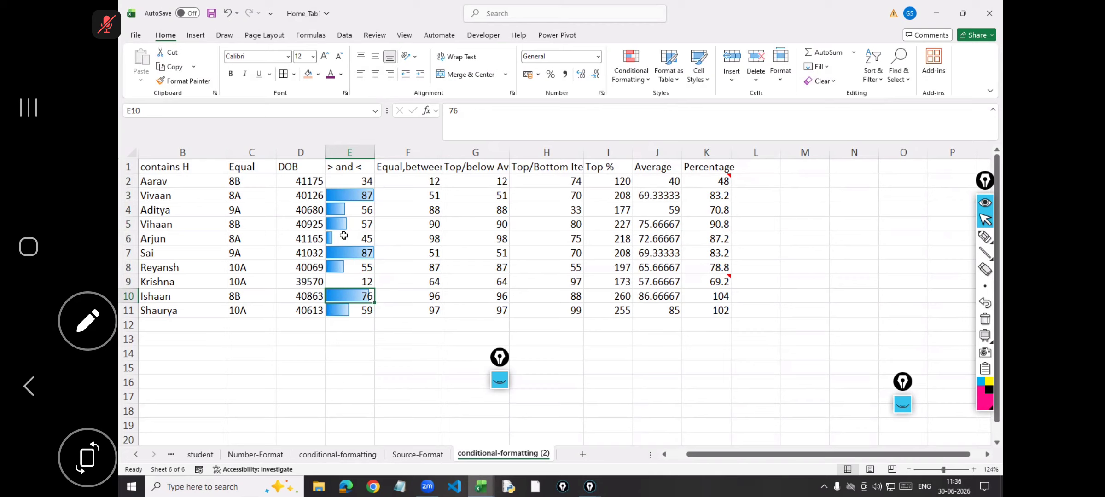
Replace the column header in E1 with "data bar"
drag(350, 180, 349, 313)
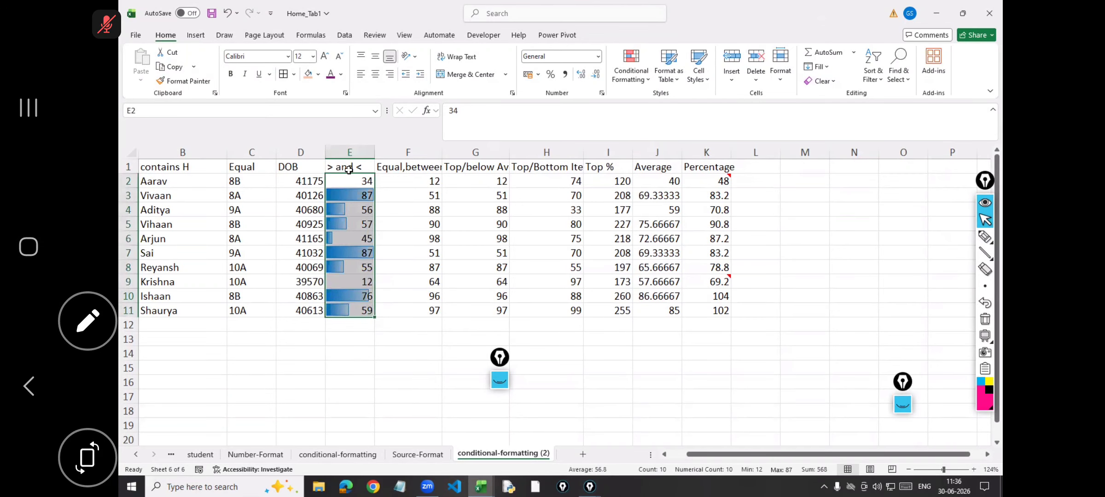
click(349, 168)
text(da)
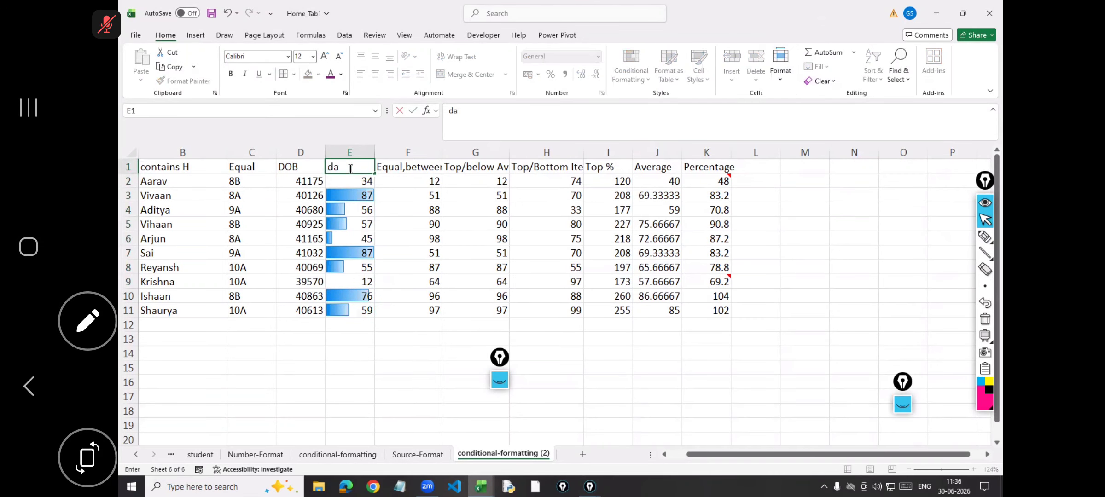
text(ta bar)
key(Return)
Fill the header cells B1:K1 with a light orange theme color
click(149, 169)
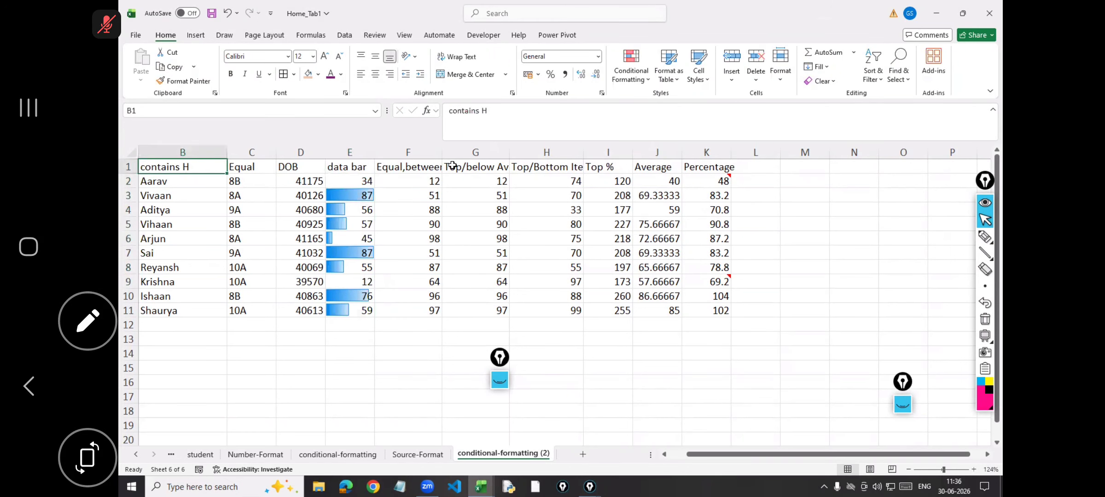
drag(453, 165, 721, 167)
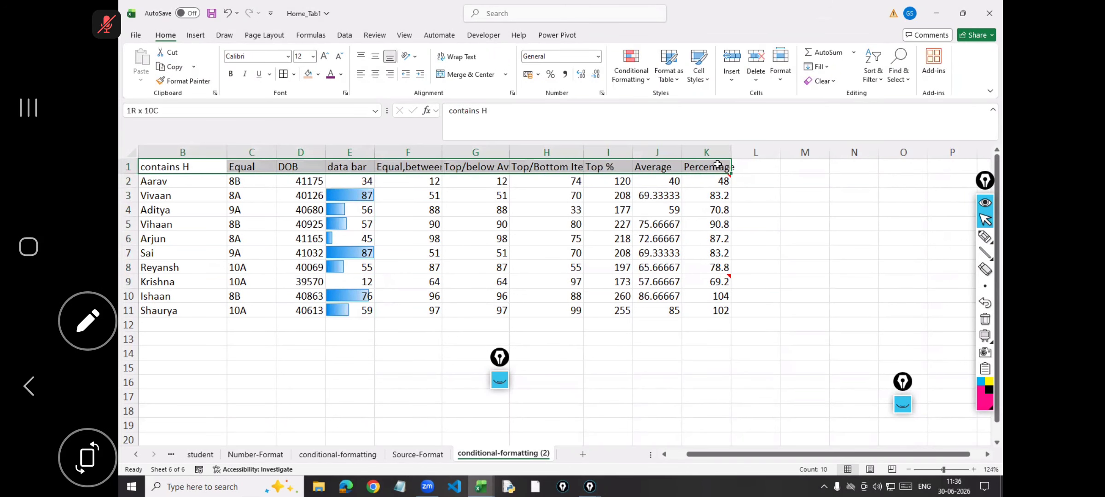
click(318, 75)
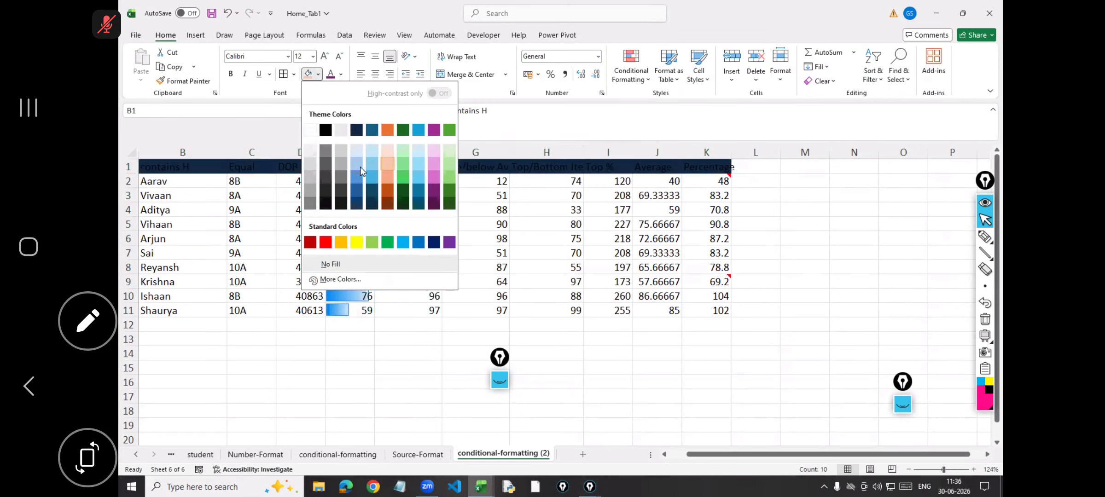
click(387, 163)
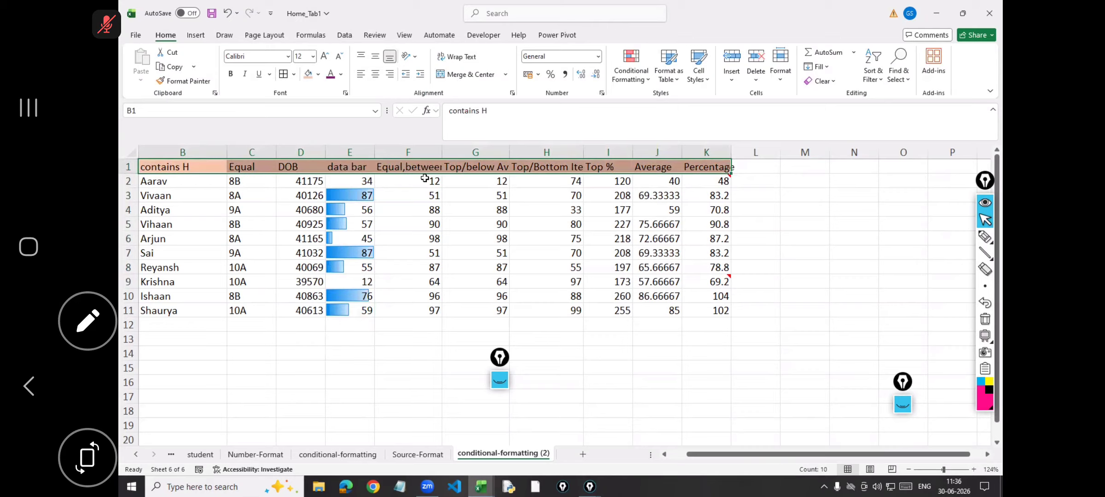
Apply a three-color scale to the marks in F2:F11, with green for the lowest values, yellow between and red for the highest
drag(424, 178, 424, 310)
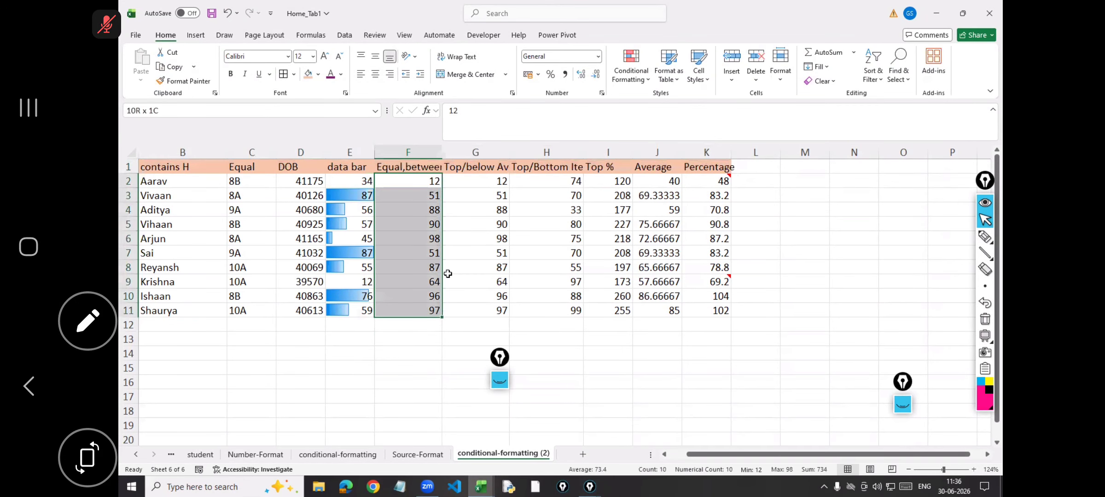
click(645, 81)
mouse_move(658, 149)
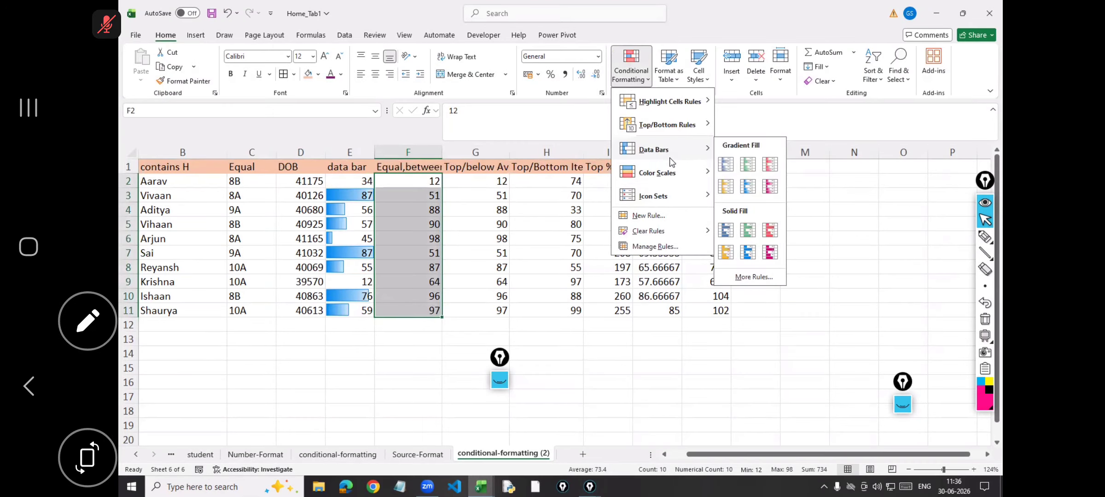
mouse_move(664, 177)
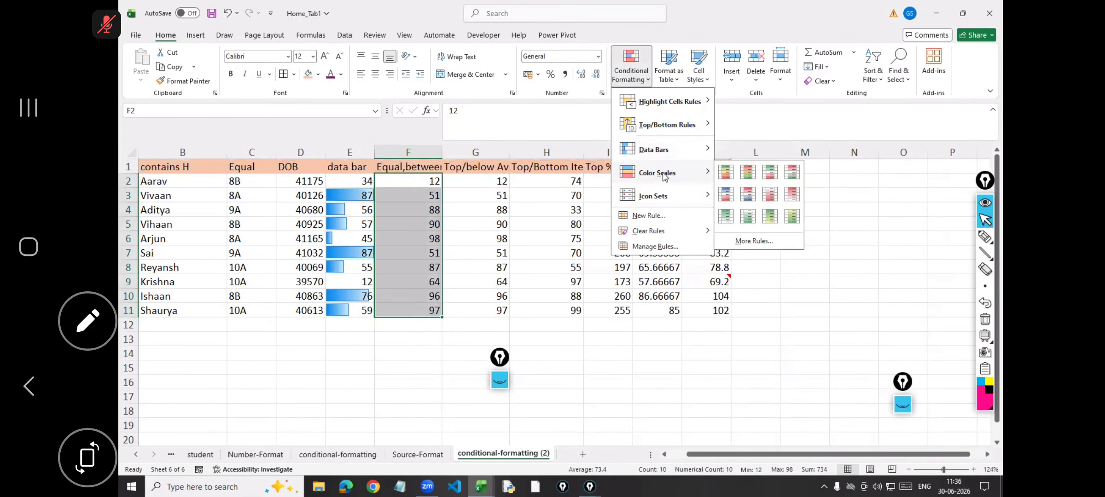
click(748, 180)
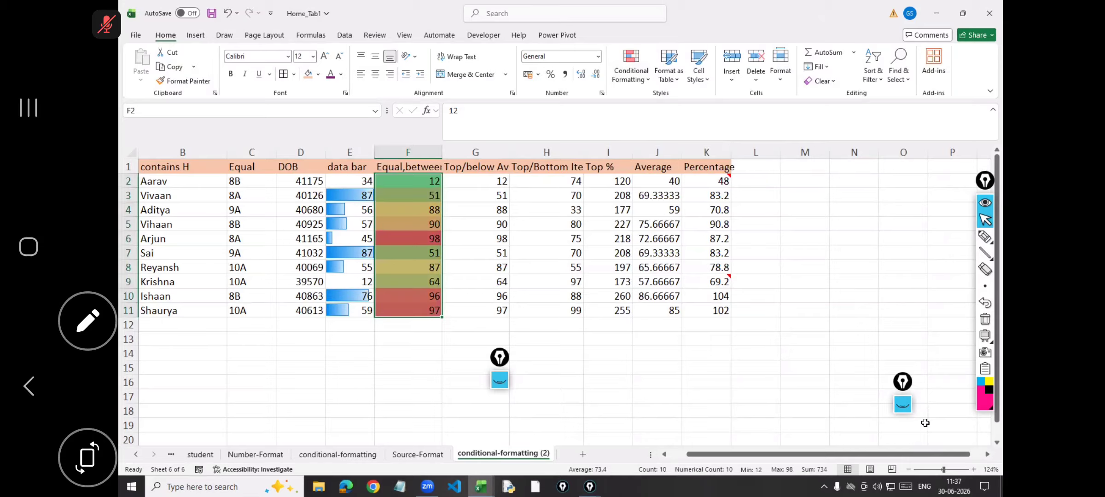
Open the color scale rule for F2:F11 for editing and set its minimum to the Number type with value 30
drag(943, 470, 945, 468)
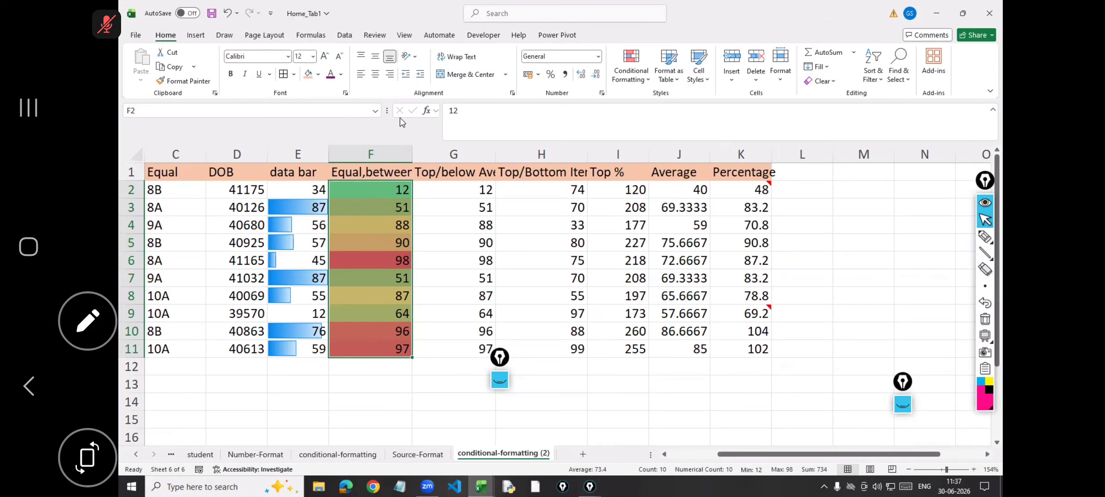
click(630, 83)
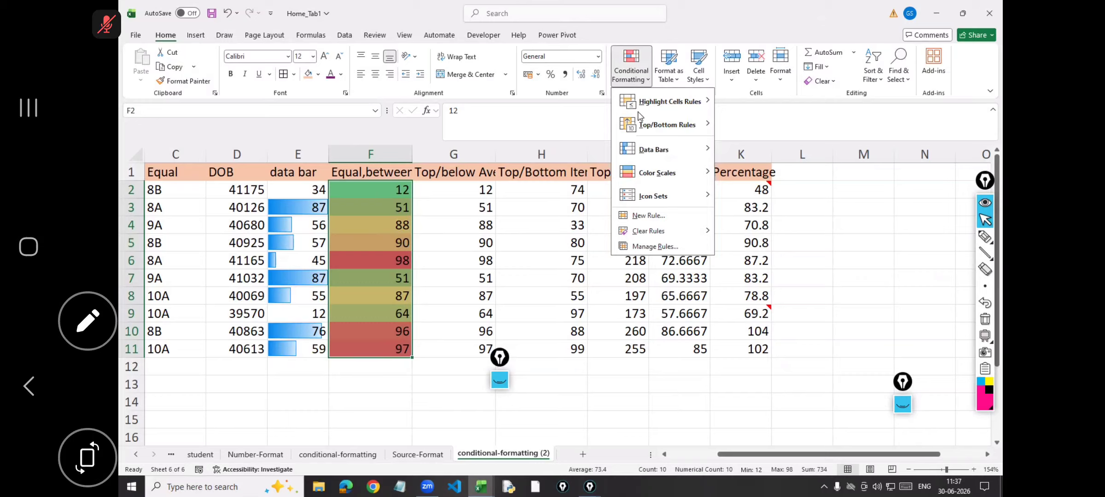
click(651, 251)
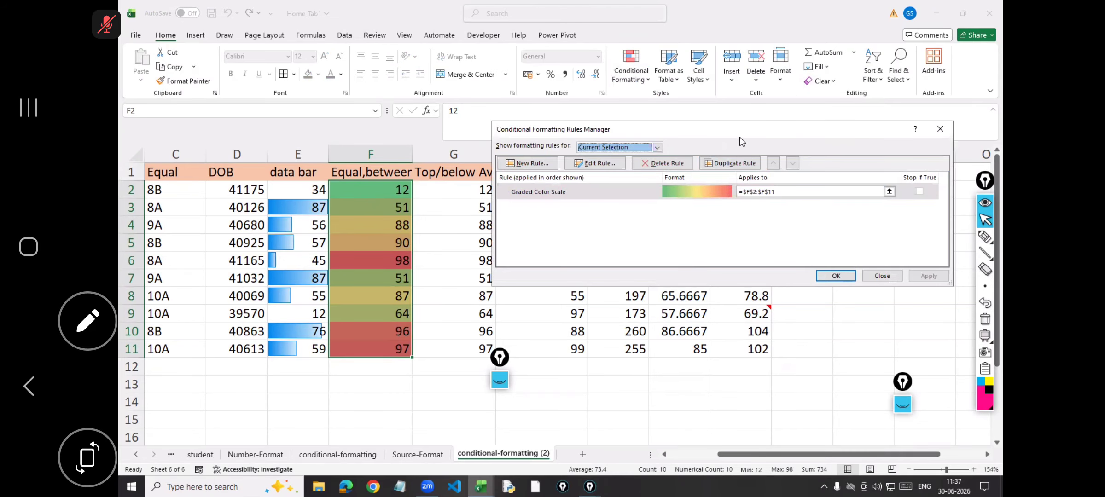
click(703, 194)
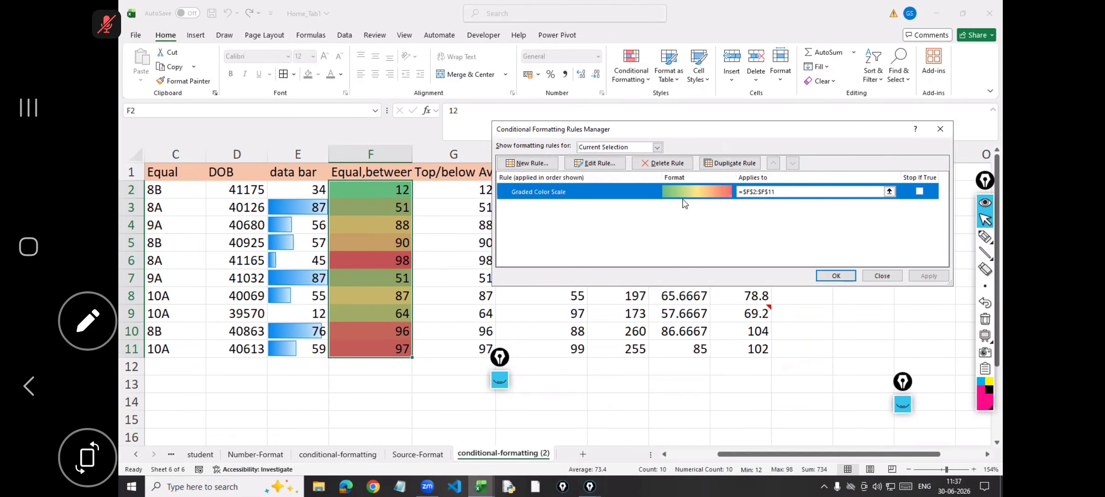
click(602, 164)
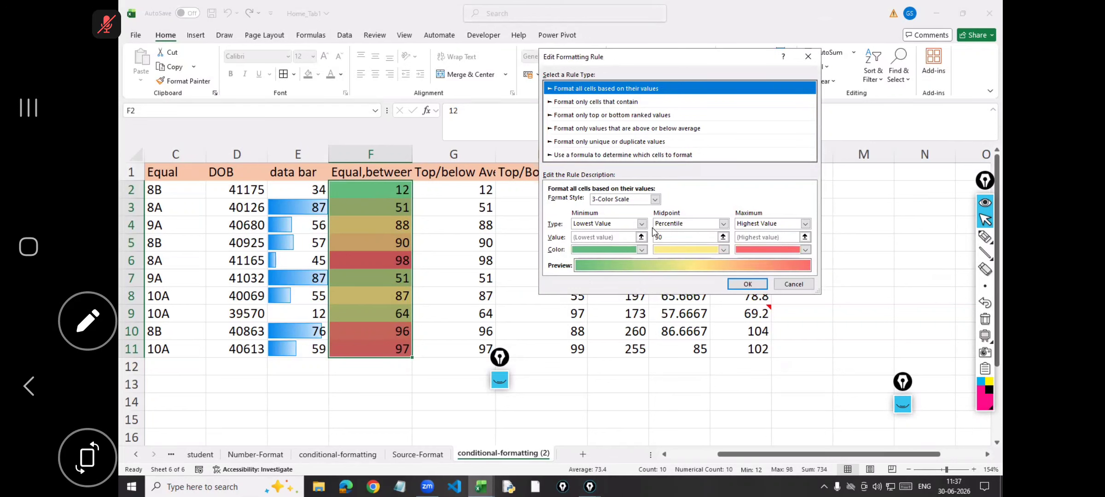
click(641, 224)
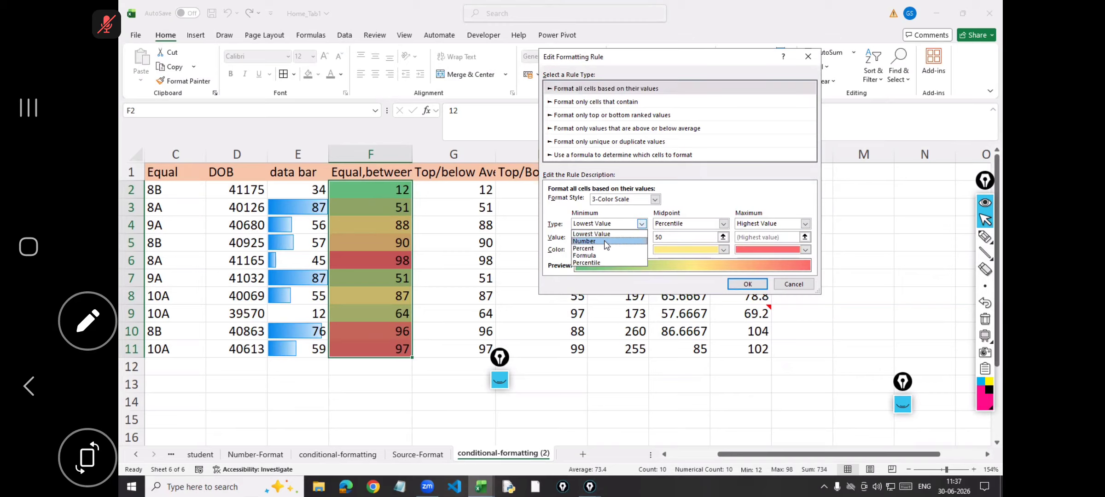
click(576, 237)
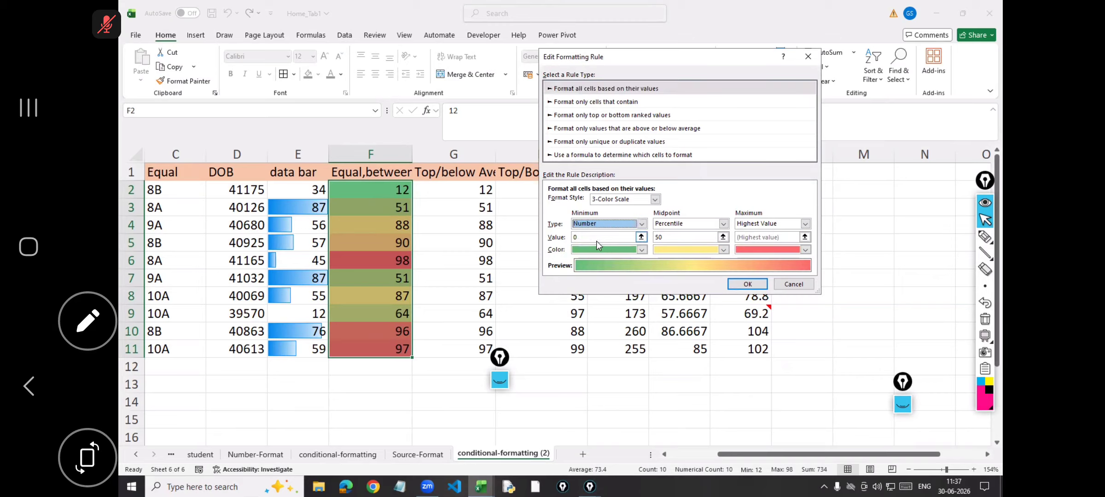
click(557, 235)
text(30)
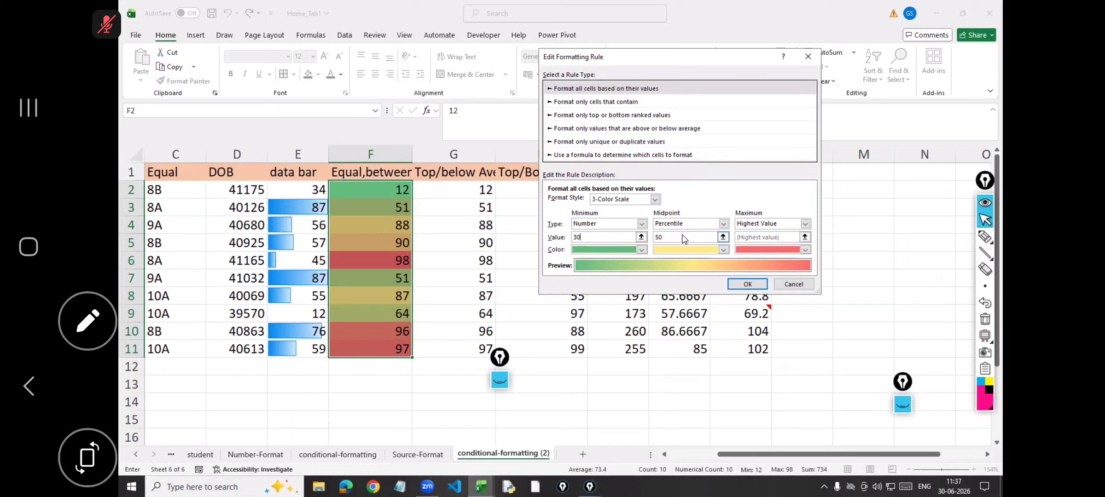
Set the color scale's midpoint to Number 50 and its maximum to Number 80
click(723, 224)
click(680, 236)
drag(671, 238, 644, 237)
text(50)
click(776, 225)
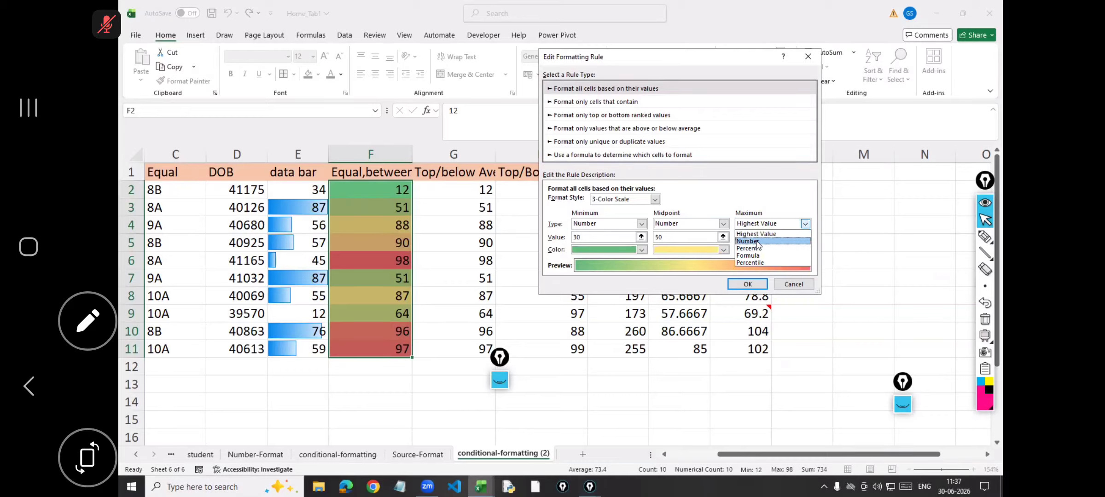
click(754, 240)
click(754, 237)
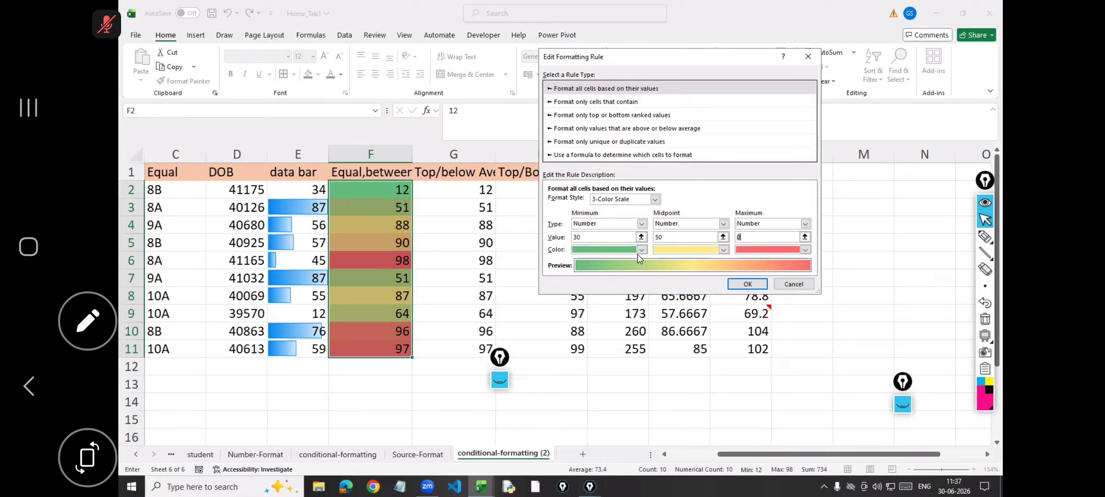
key(BackSpace)
text(8)
click(661, 237)
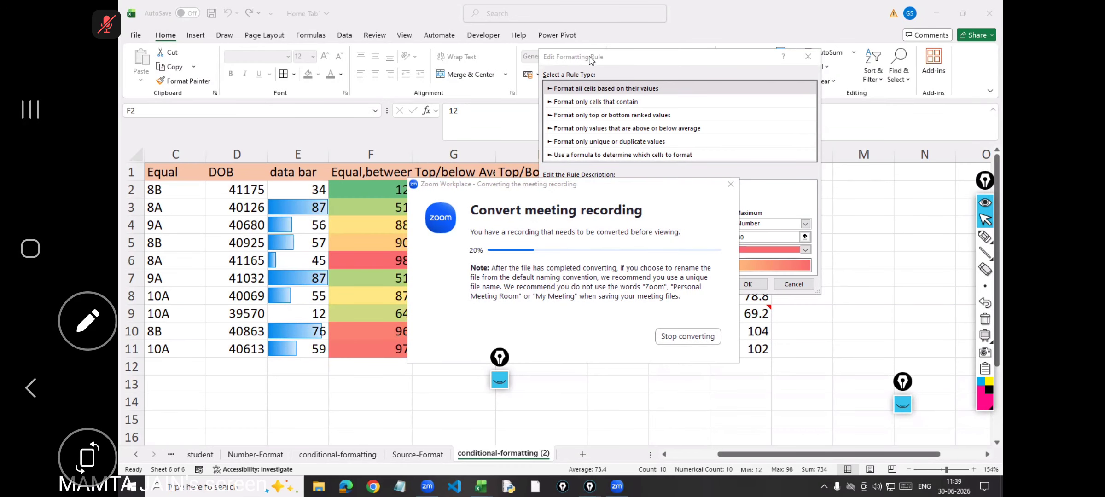
Confirm the edited color scale rule, apply it to F2:F11 and move the recording conversion window out of the way
click(809, 59)
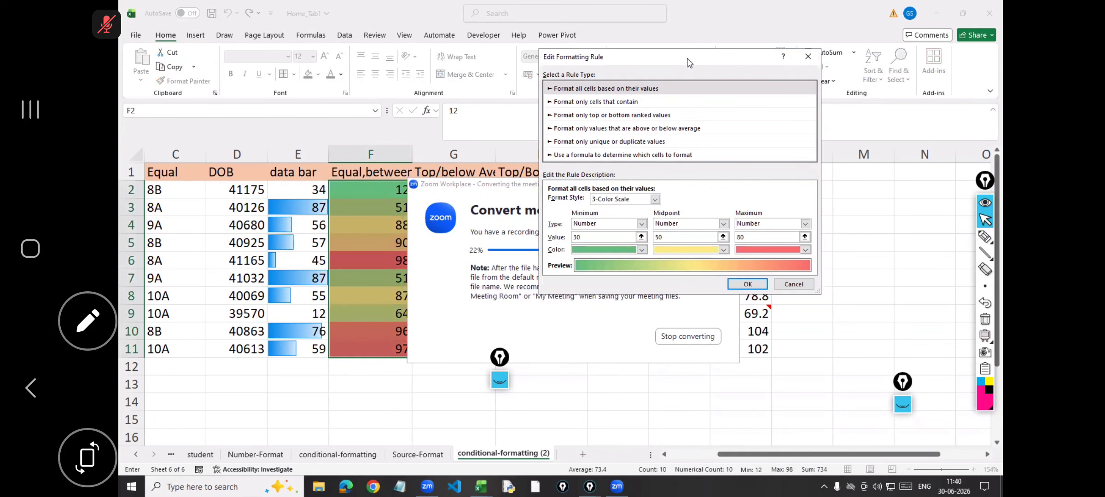
drag(689, 61, 703, 80)
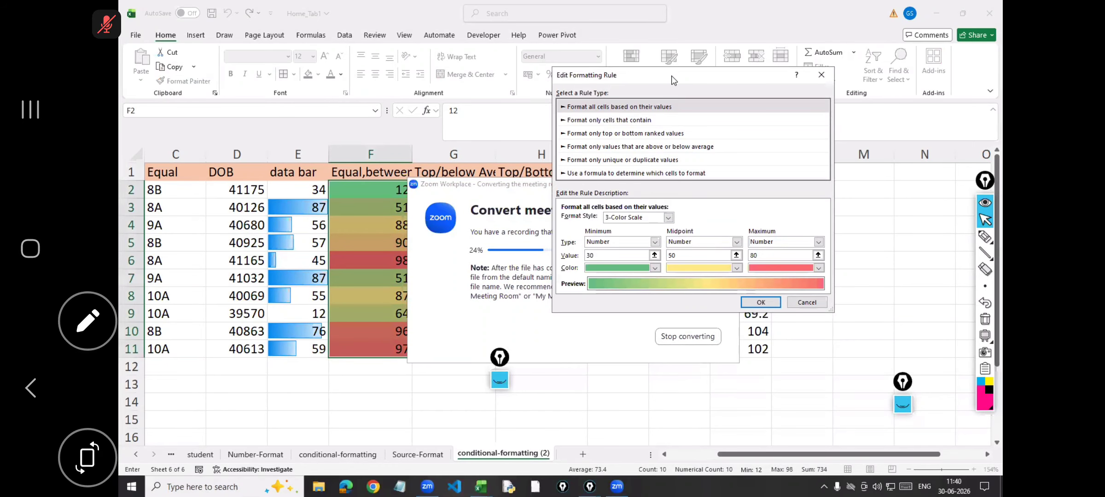
drag(673, 80, 360, 47)
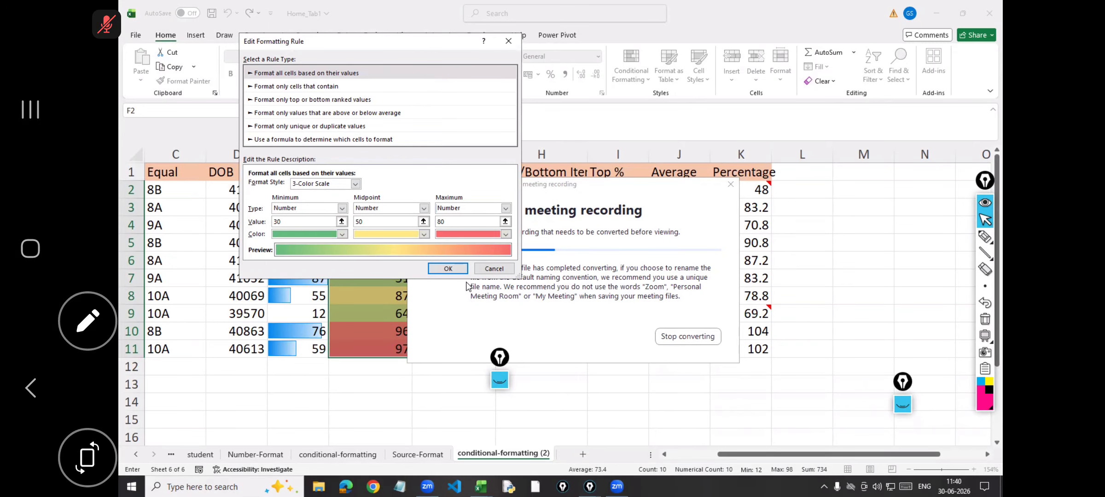
click(448, 268)
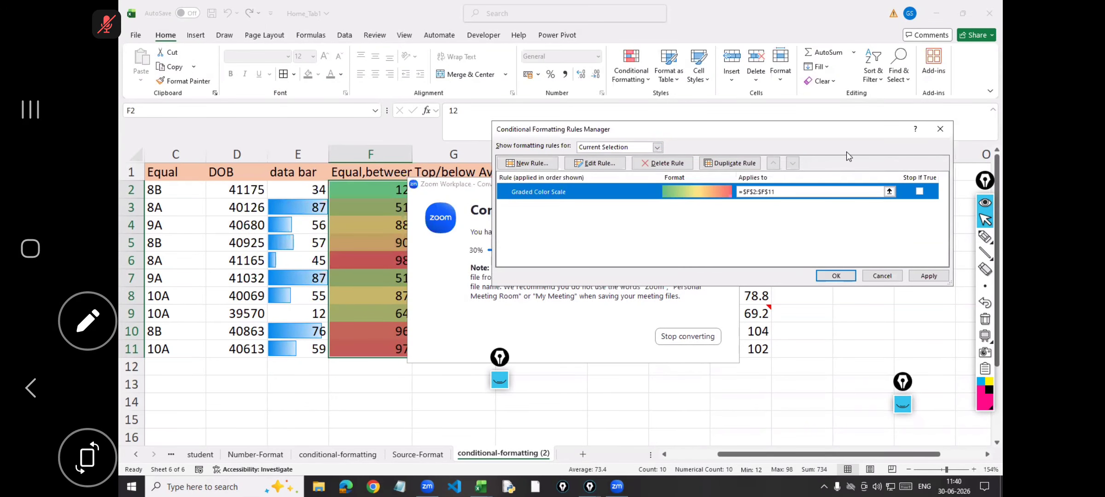
click(928, 275)
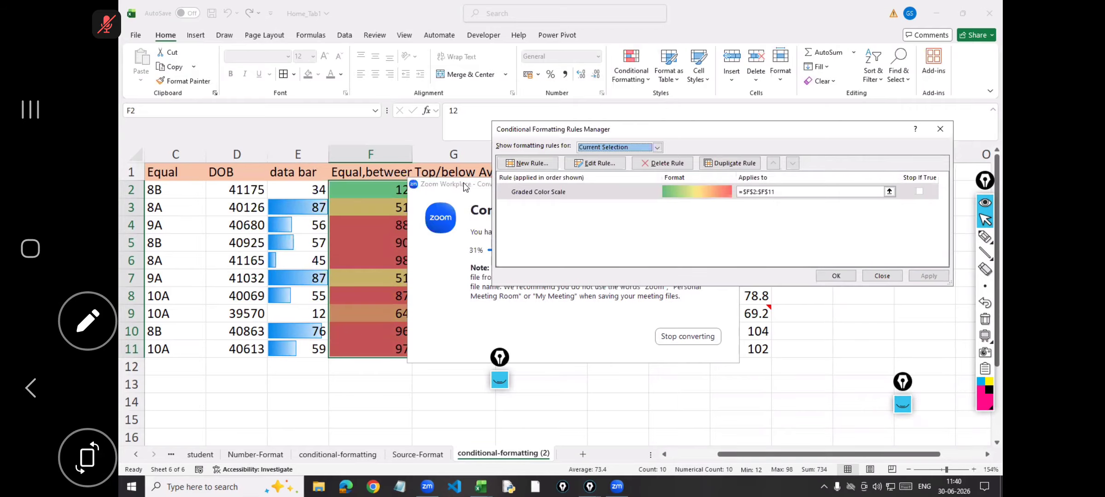
drag(453, 184, 222, 439)
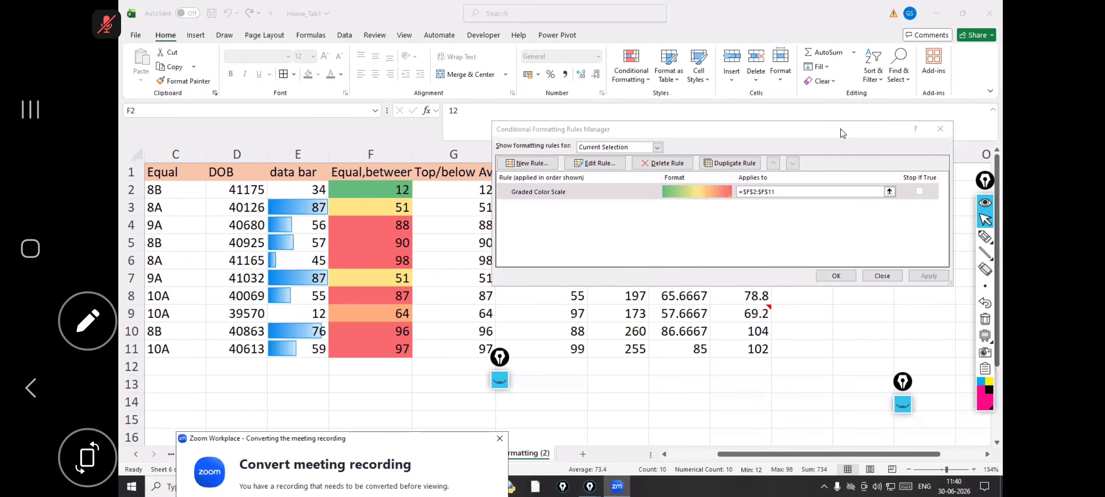
click(855, 134)
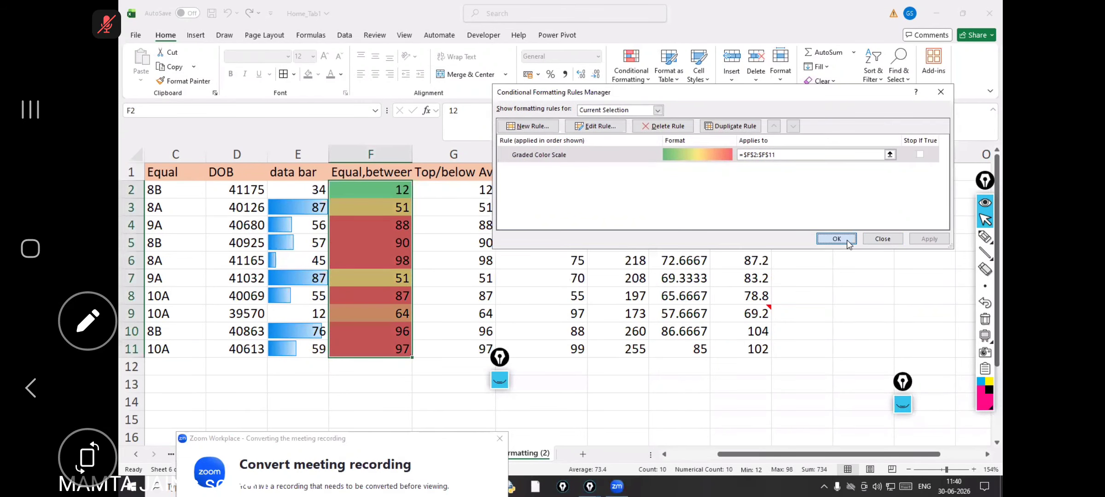
click(836, 276)
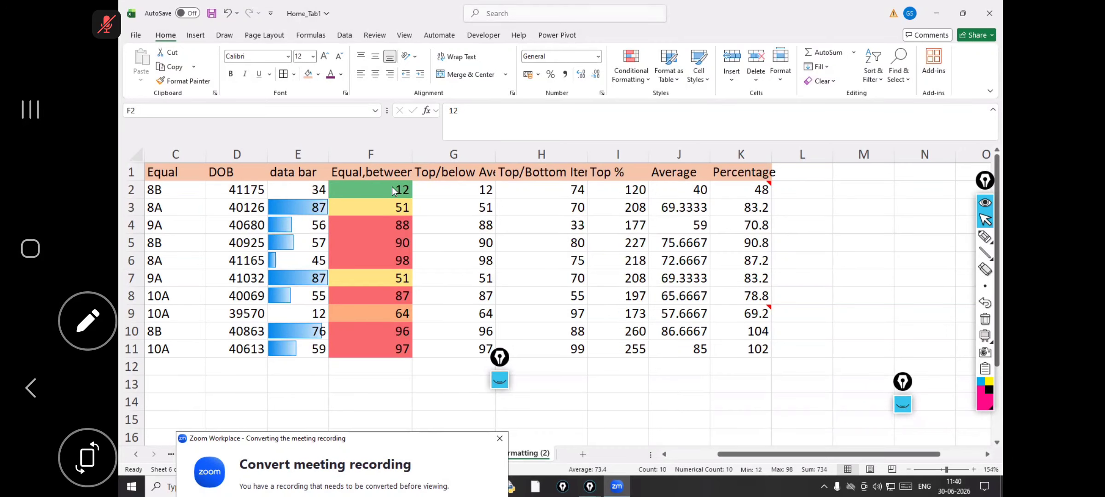
Change the mark in F5 to 40 and the mark in F6 to 60
click(393, 242)
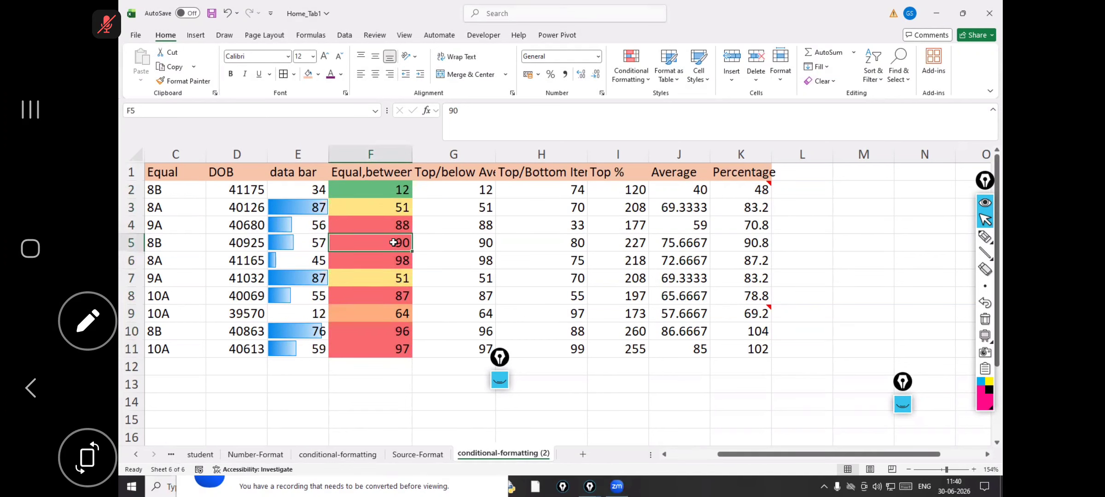
text(4)
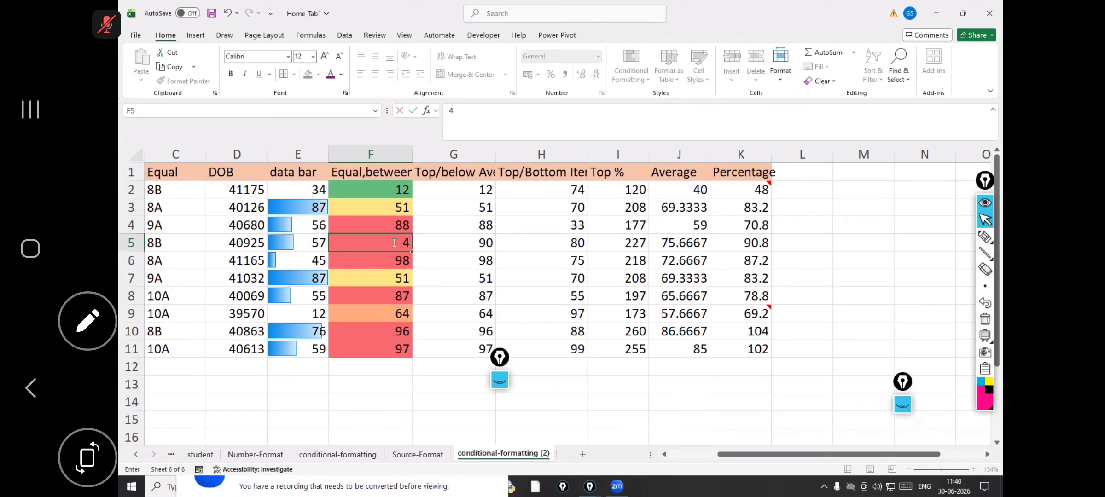
text(0)
key(Return)
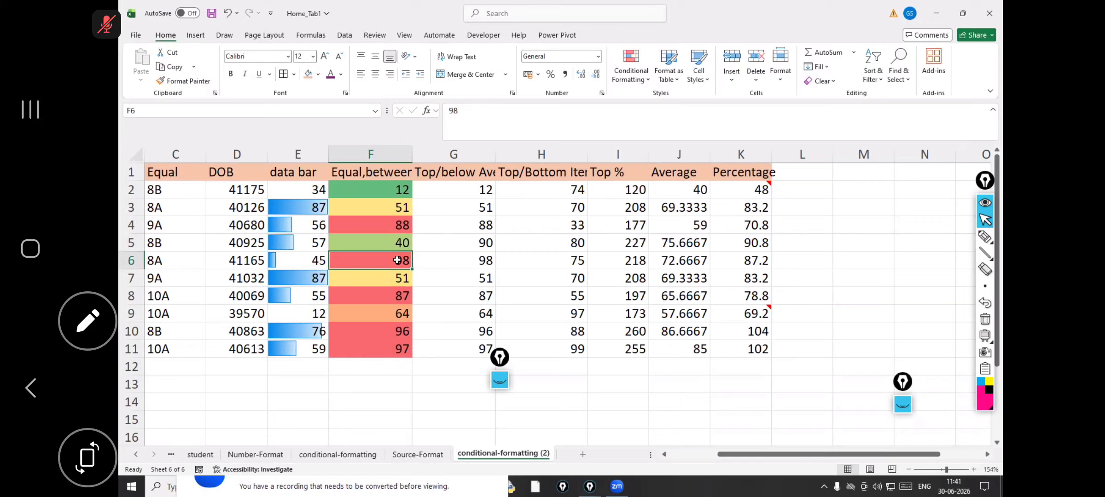
text(60)
key(Return)
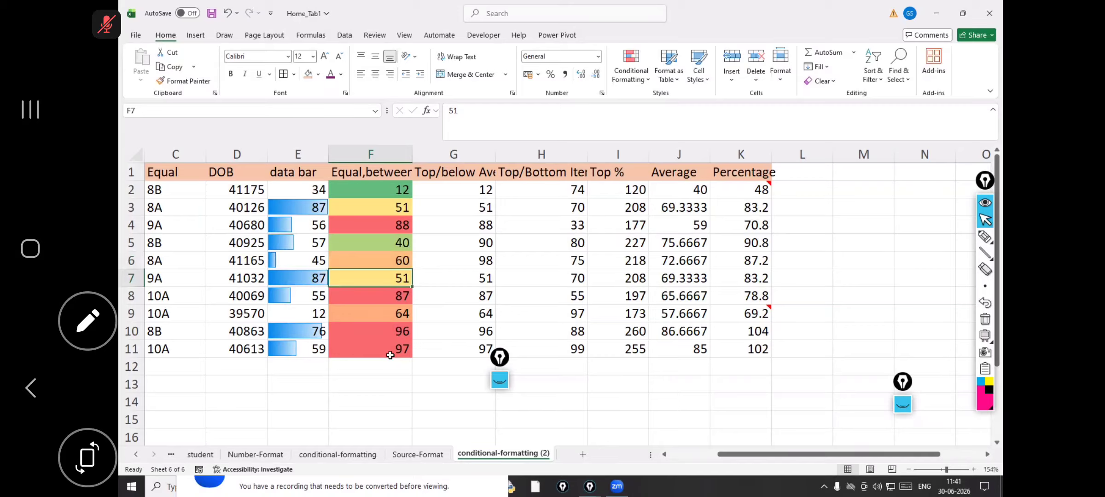
Replace the column header in F1 with "Color scales"
click(389, 168)
text(Col)
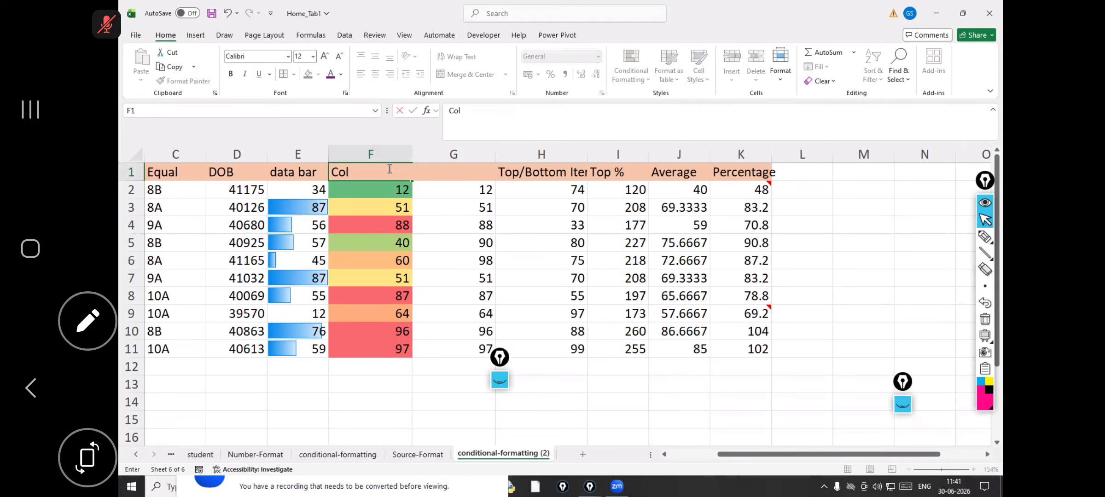
text(or scales)
key(Return)
Look up the icon set options for conditional formatting and replace the column header in G1 with "Icons set"
click(452, 175)
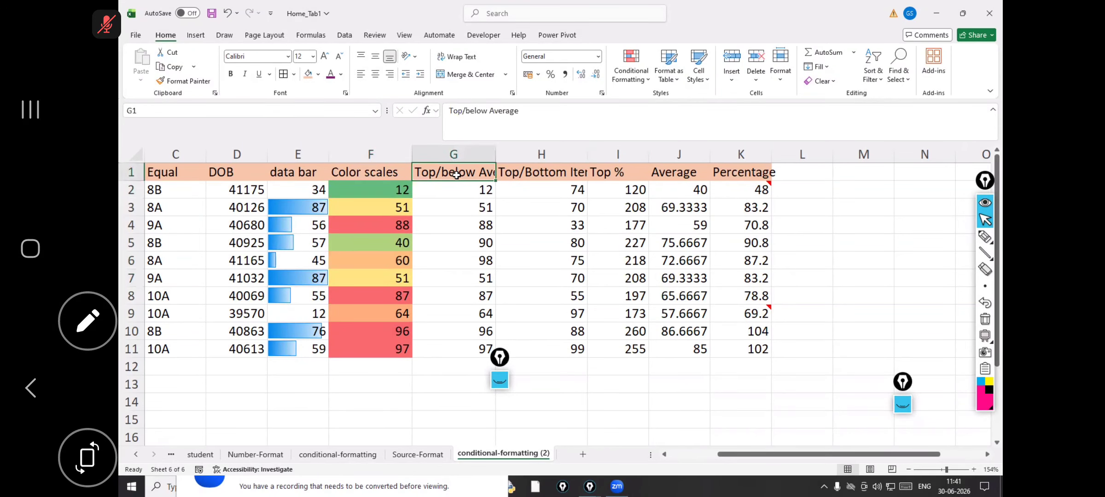
click(631, 69)
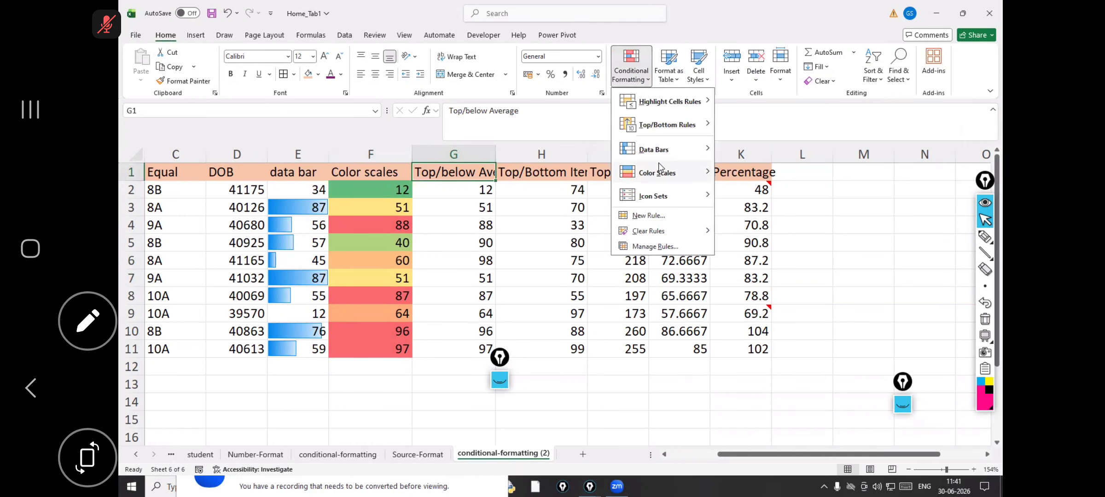
mouse_move(650, 203)
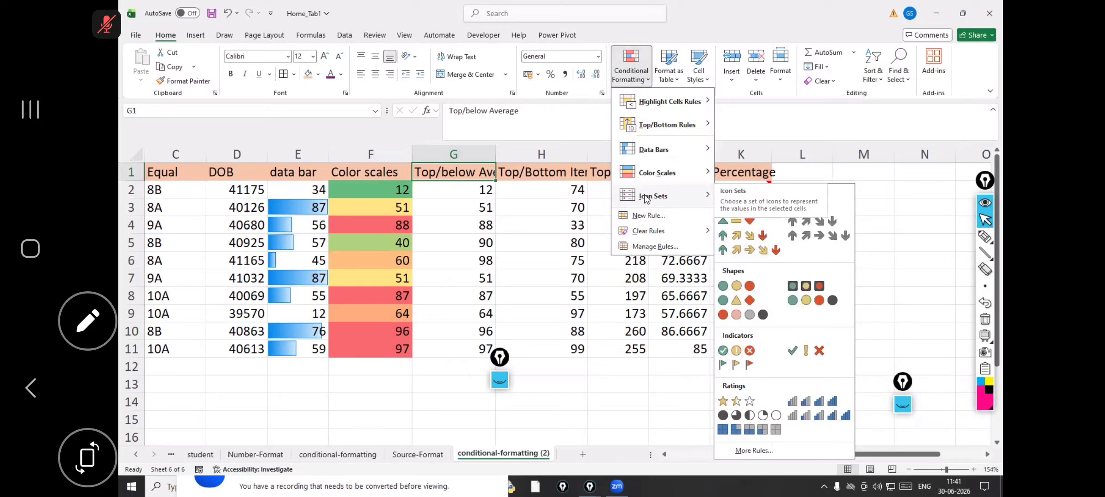
click(470, 193)
click(458, 171)
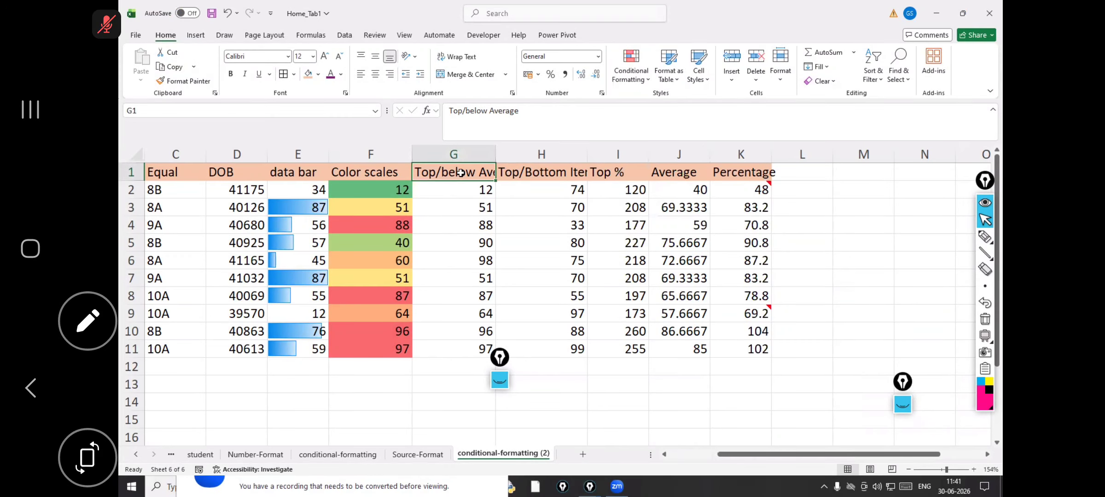
text(Icons)
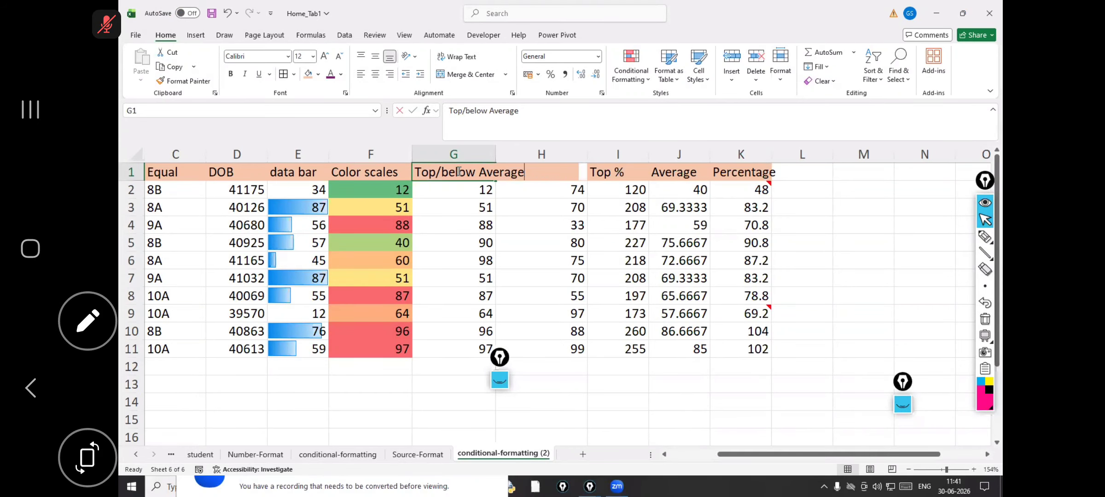
text( set)
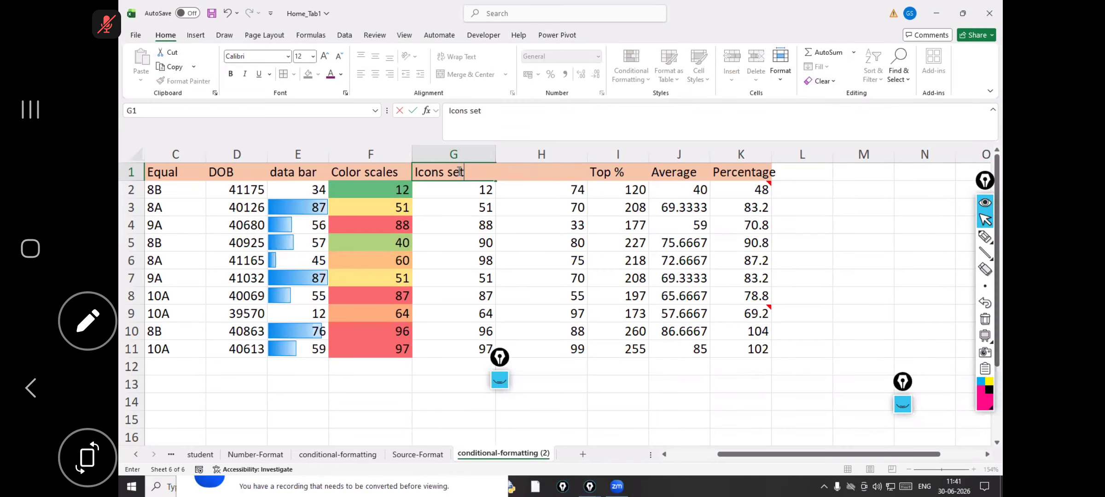
key(Return)
Apply the circled three-symbol indicator icon set to the marks in G2:G11
drag(478, 183, 475, 345)
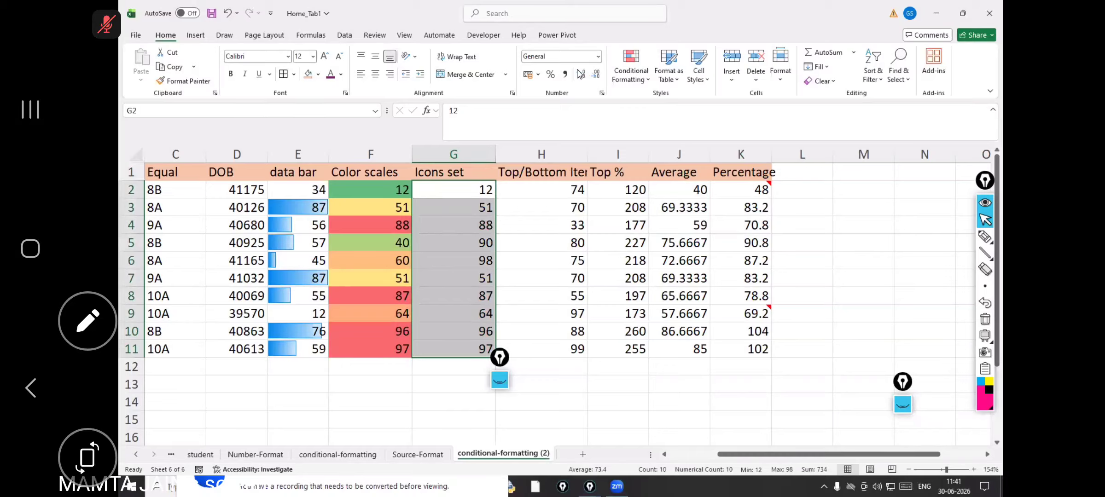
click(647, 85)
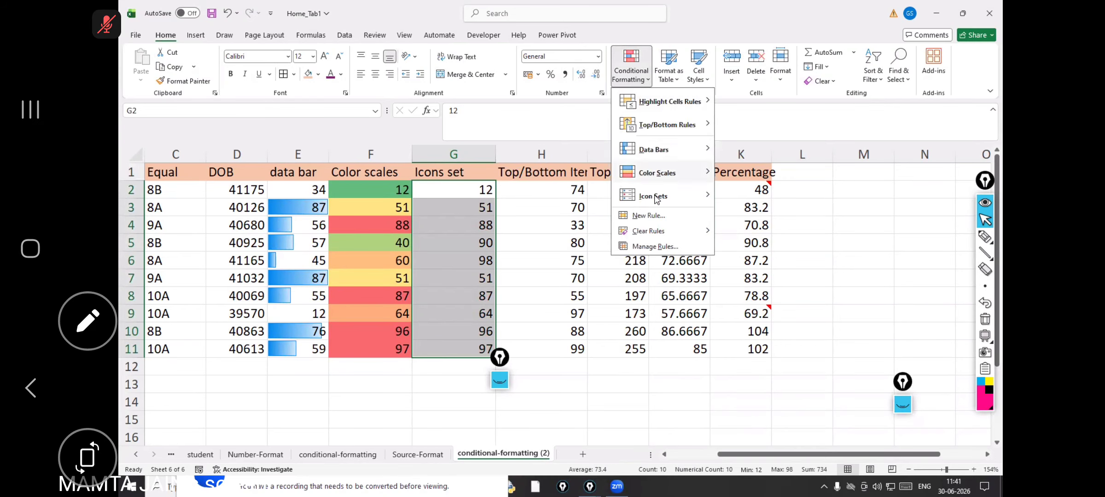
mouse_move(657, 198)
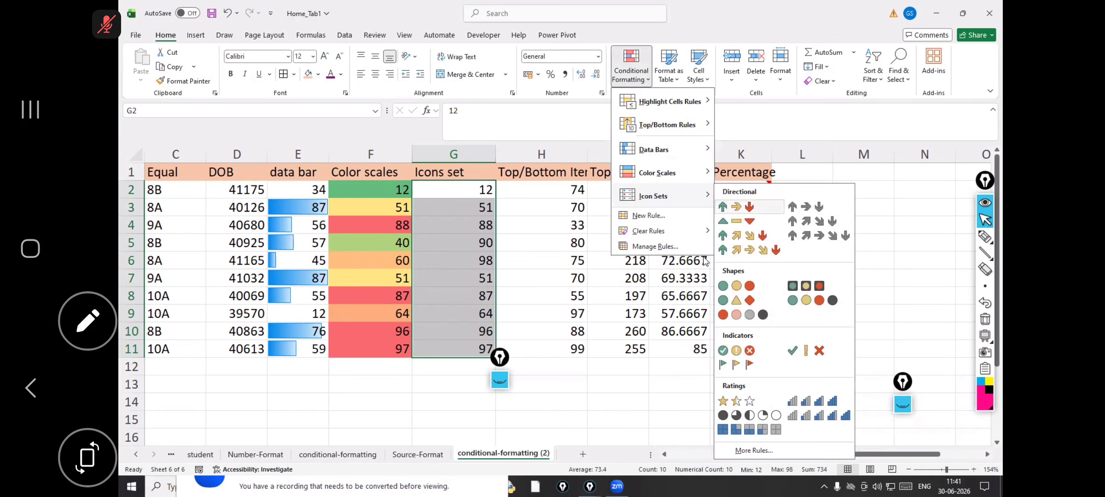
click(738, 353)
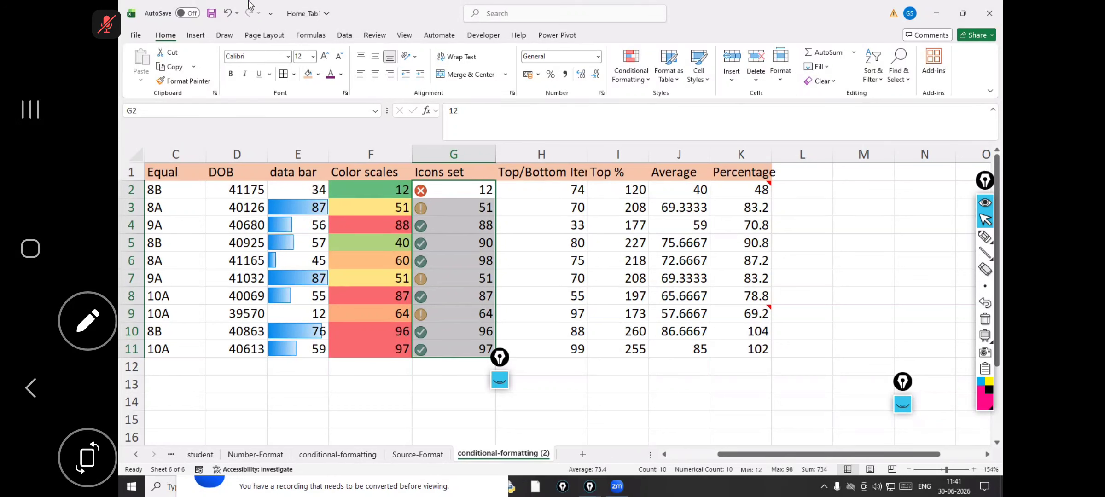
Edit the icon set rule for G2:G11 so the green check icon uses a Number threshold of >= 70
click(644, 81)
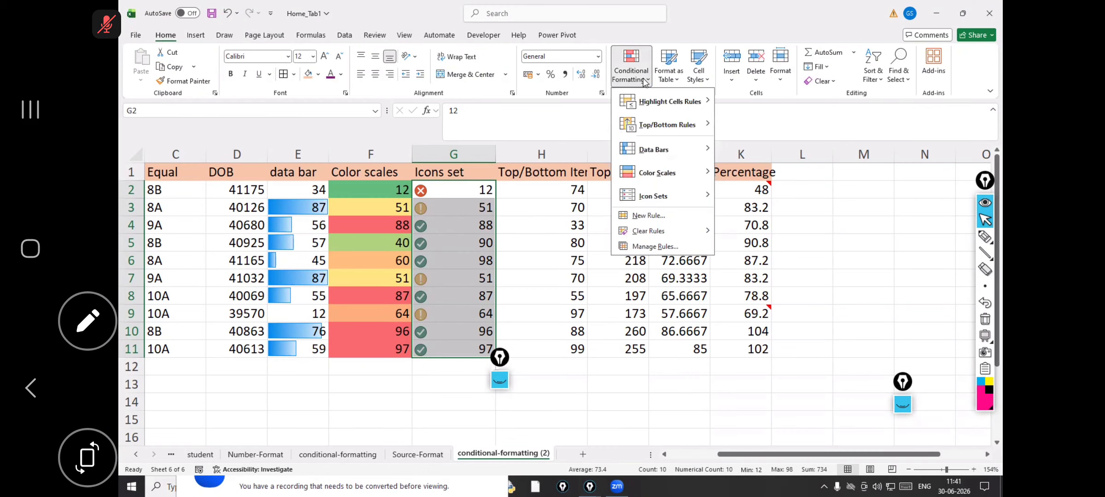
click(637, 246)
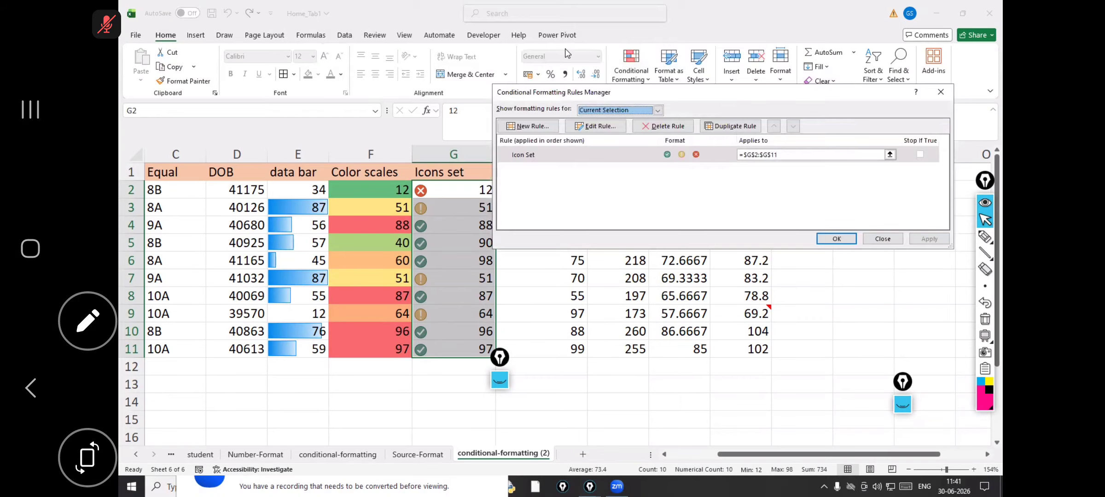
drag(729, 98, 565, 16)
click(524, 72)
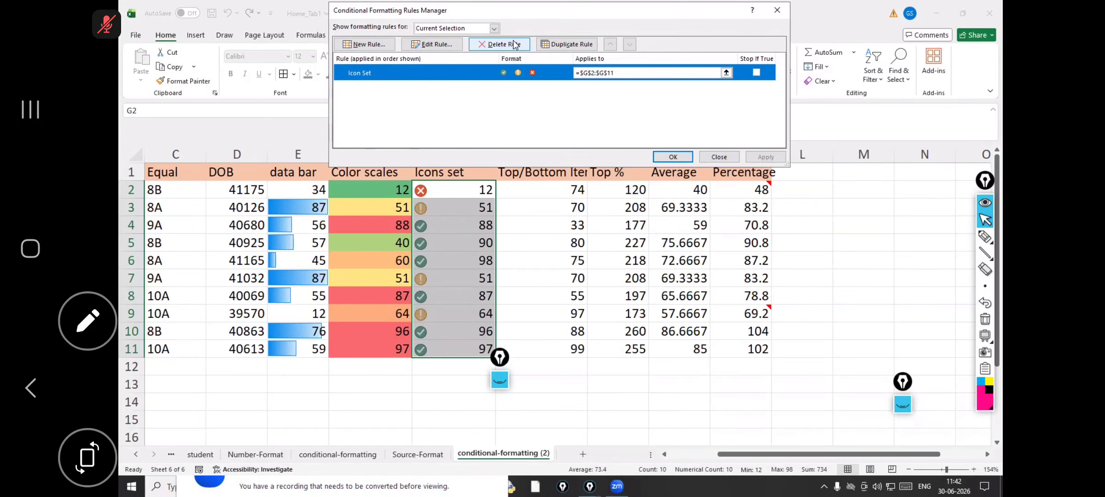
click(445, 46)
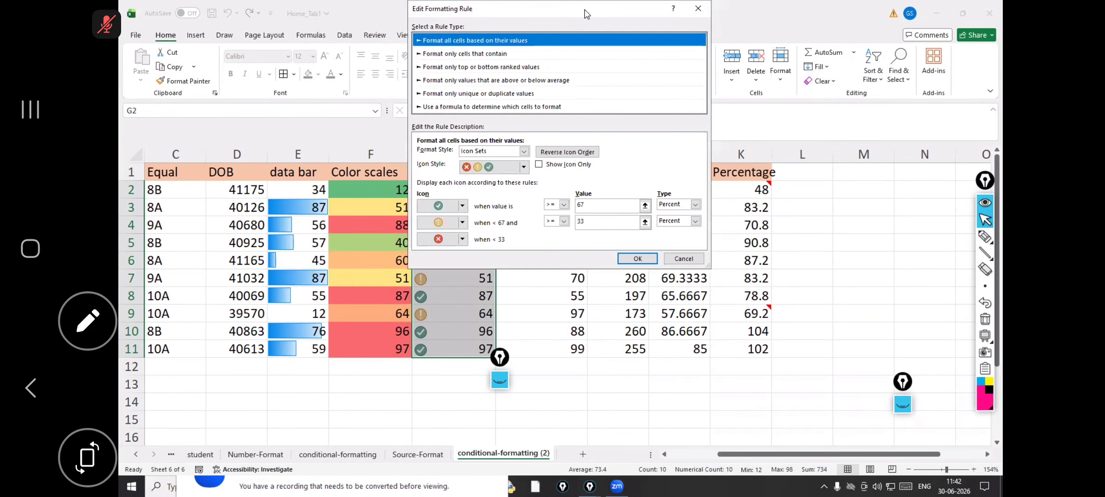
drag(587, 14, 756, 70)
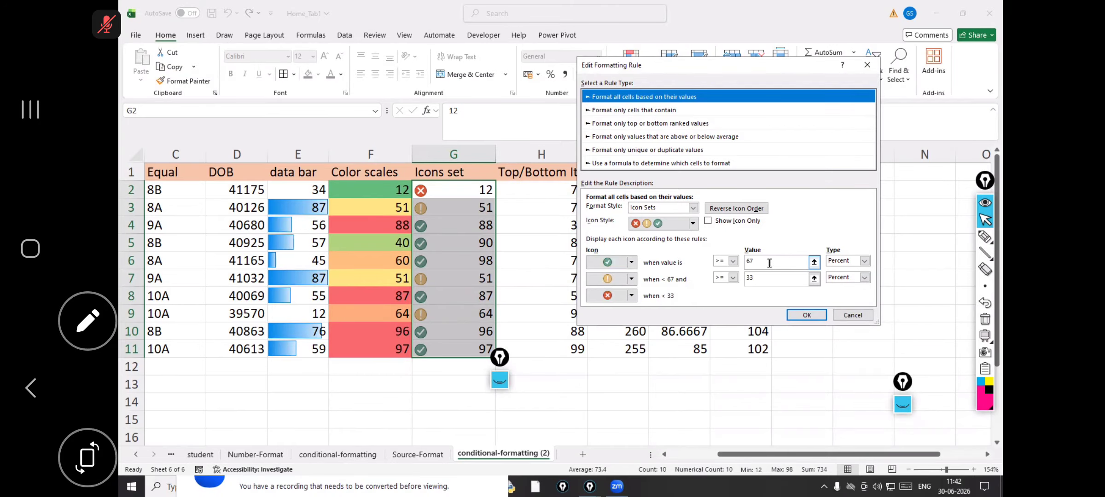
click(865, 261)
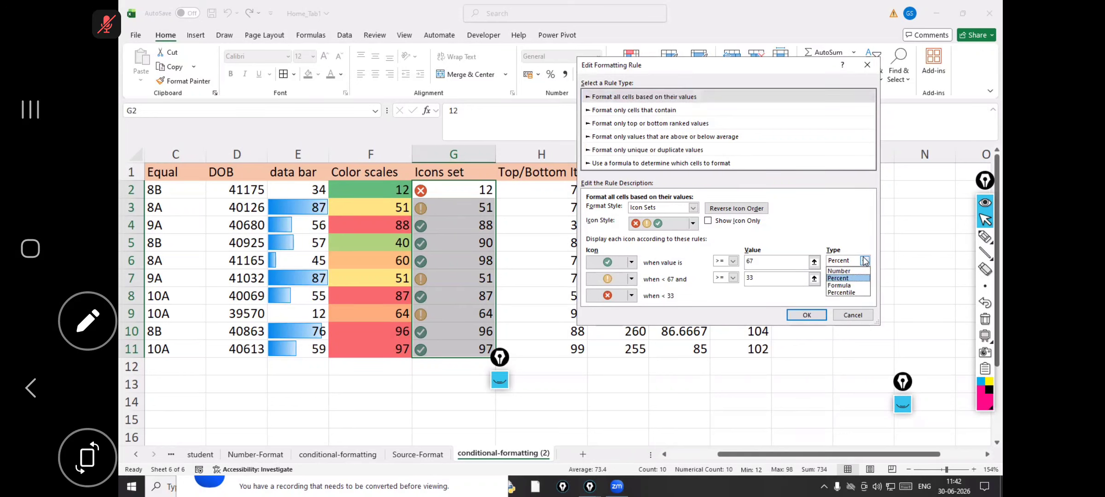
click(844, 271)
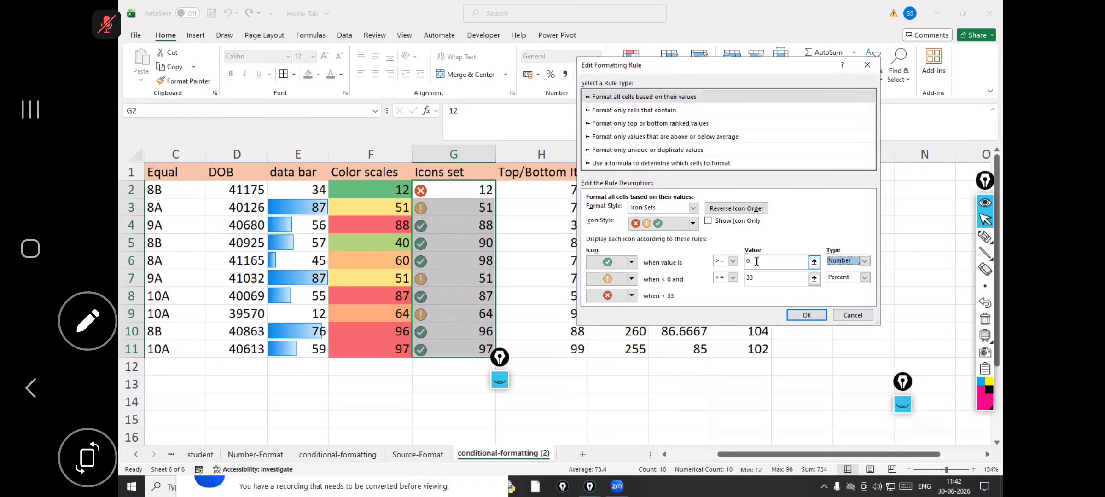
drag(757, 261, 721, 259)
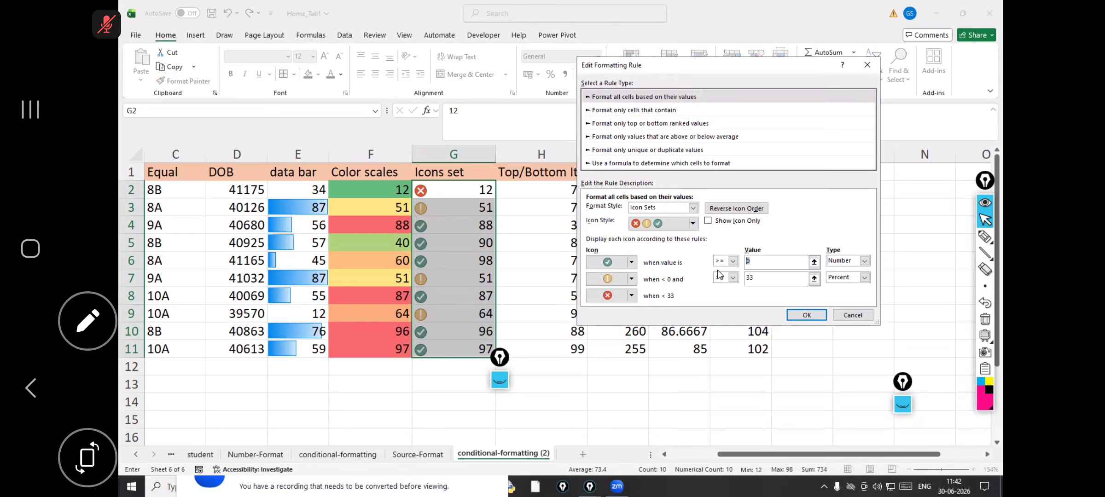
text(70)
Underline the yellow icon's condition in the rule description with the annotation pen
click(985, 252)
drag(653, 290, 828, 286)
click(984, 220)
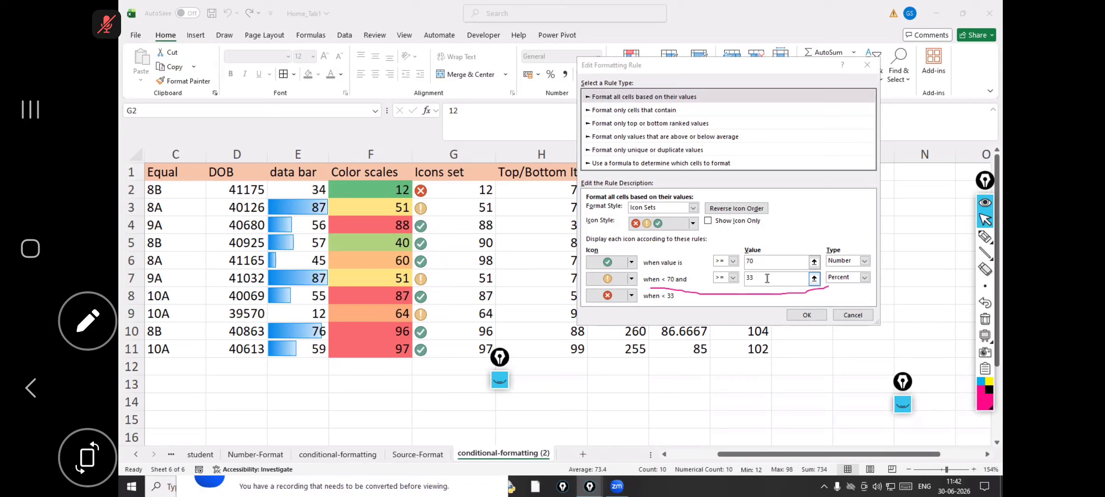
Set the yellow icon's threshold to 33 percent, then confirm and apply the icon set rule to G2:G11
click(719, 279)
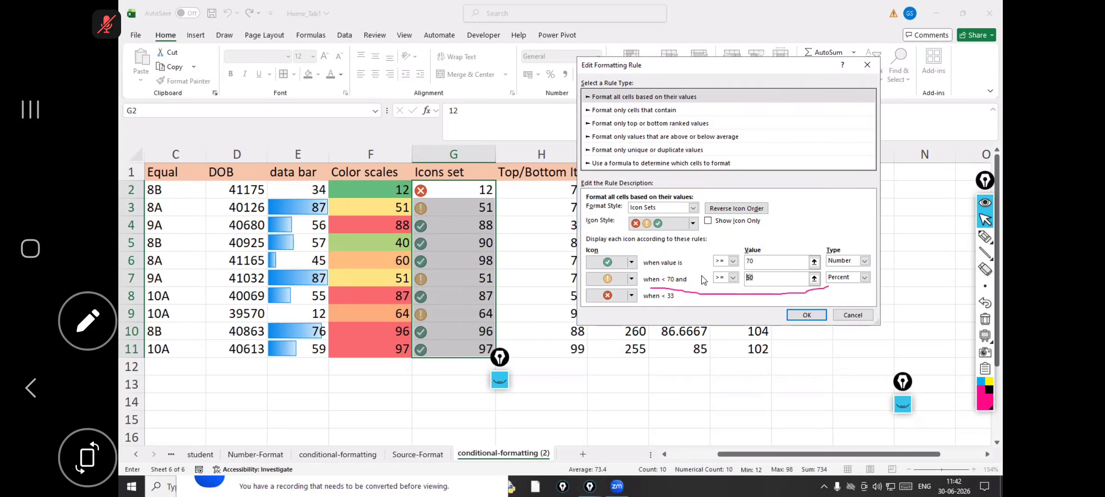
text(33)
click(806, 314)
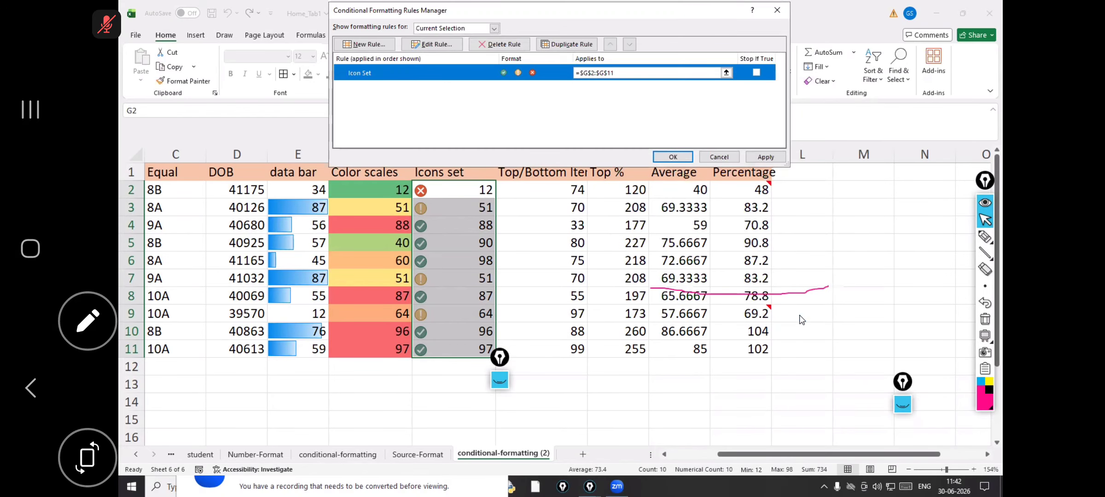
click(778, 155)
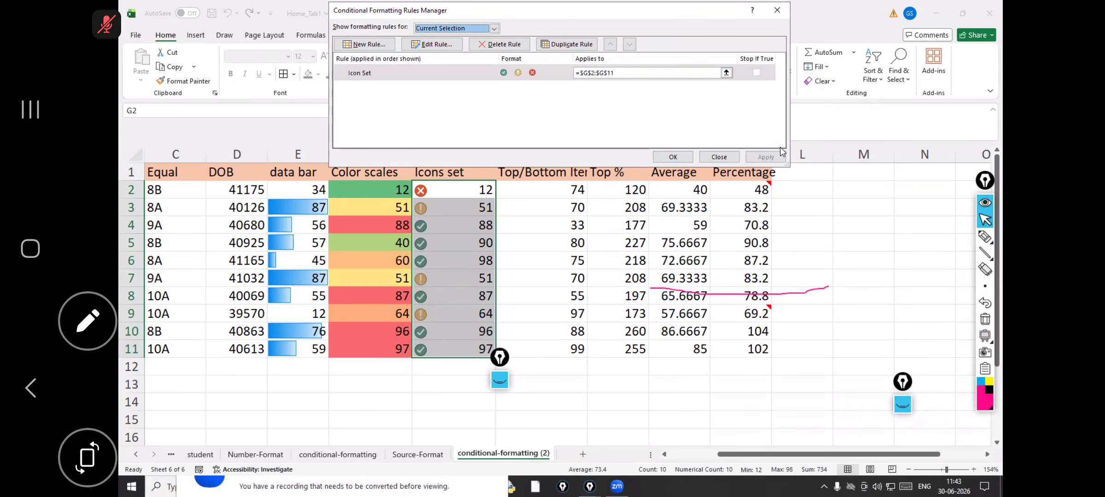
click(674, 158)
key(ctrl+shift+Down)
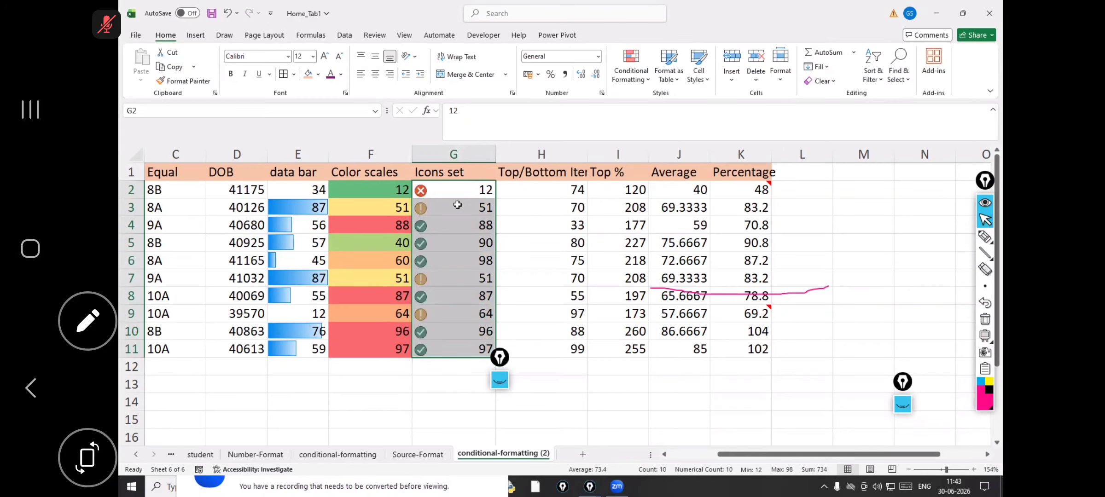
Change the mark in G6 to 40
click(441, 259)
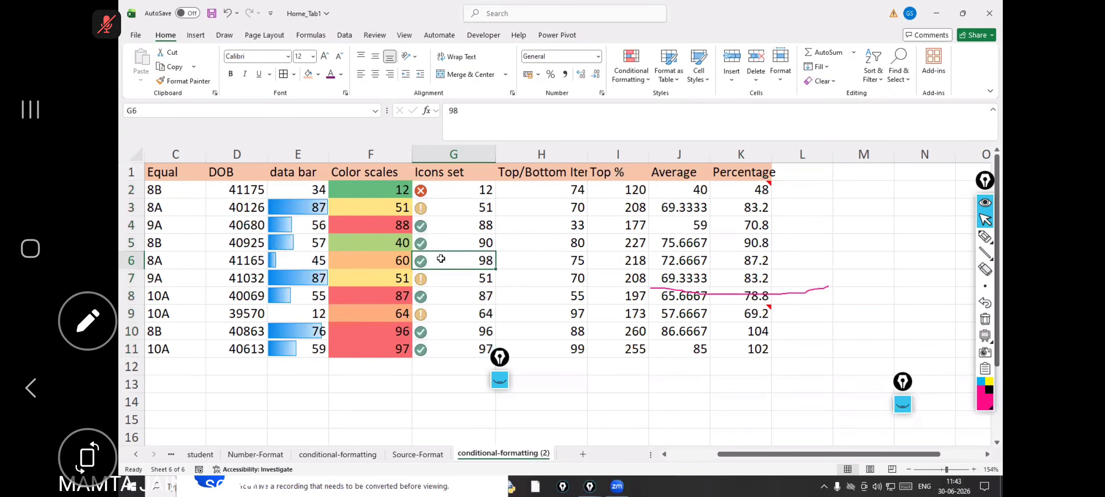
text(40)
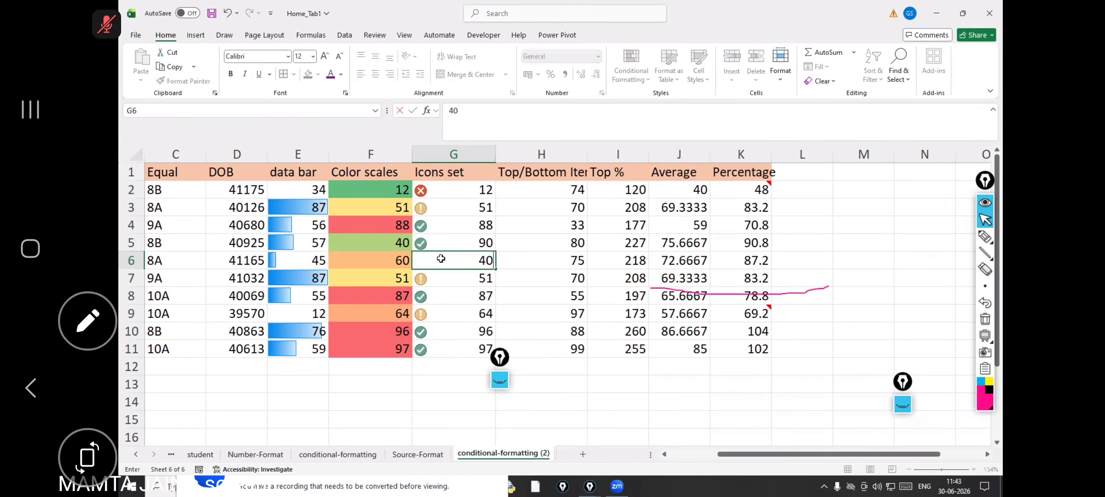
key(Return)
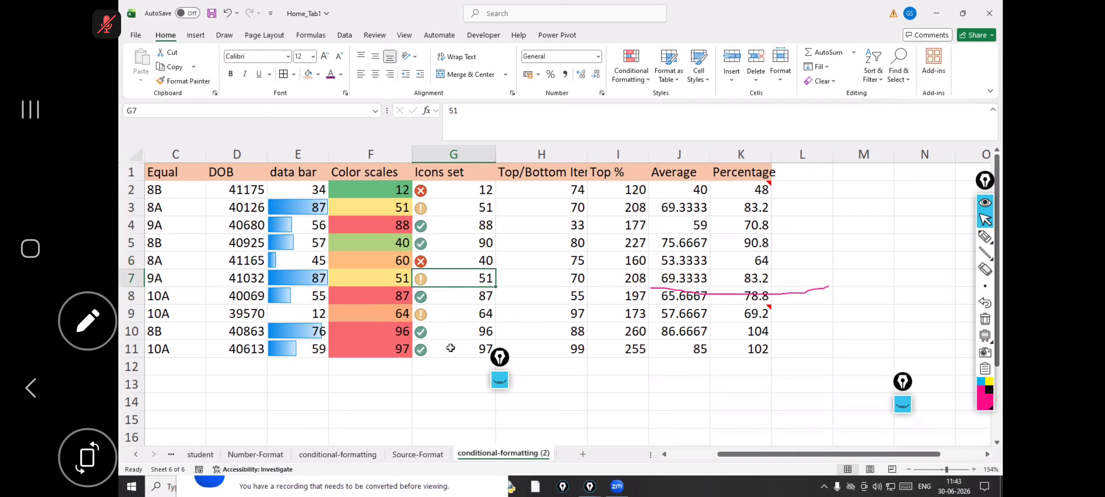
Edit the icon set rule for G2:G11 again and switch the yellow icon's threshold type to Number
drag(460, 190, 460, 349)
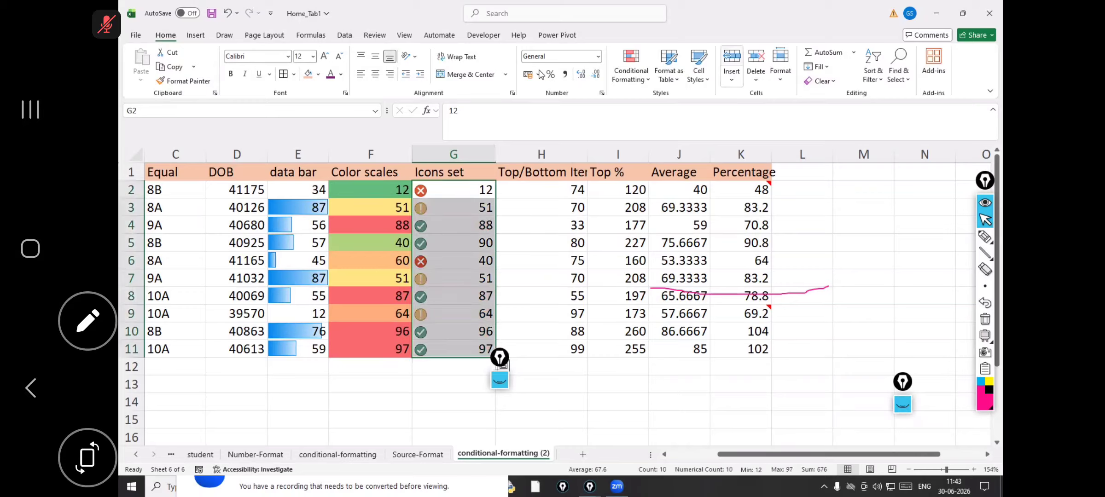
click(630, 82)
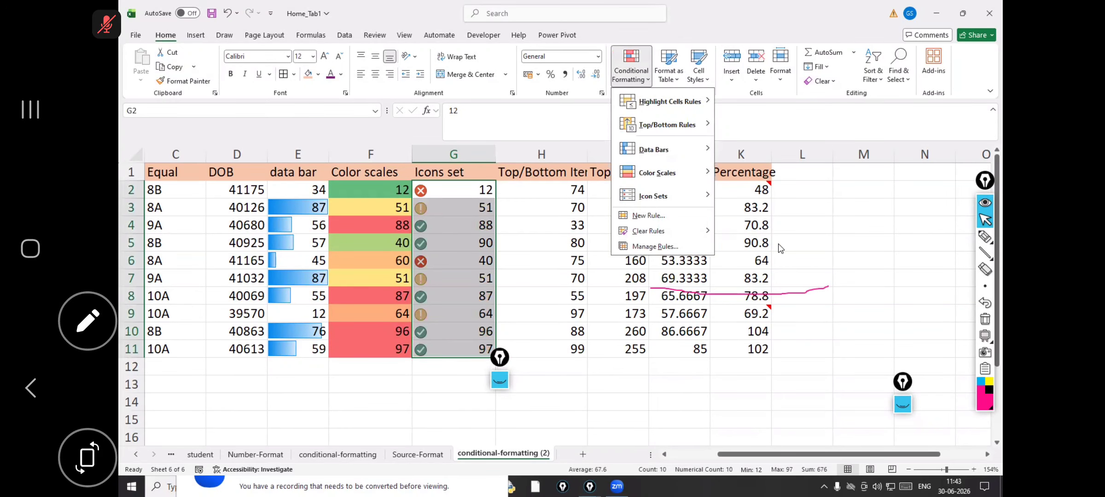
click(479, 104)
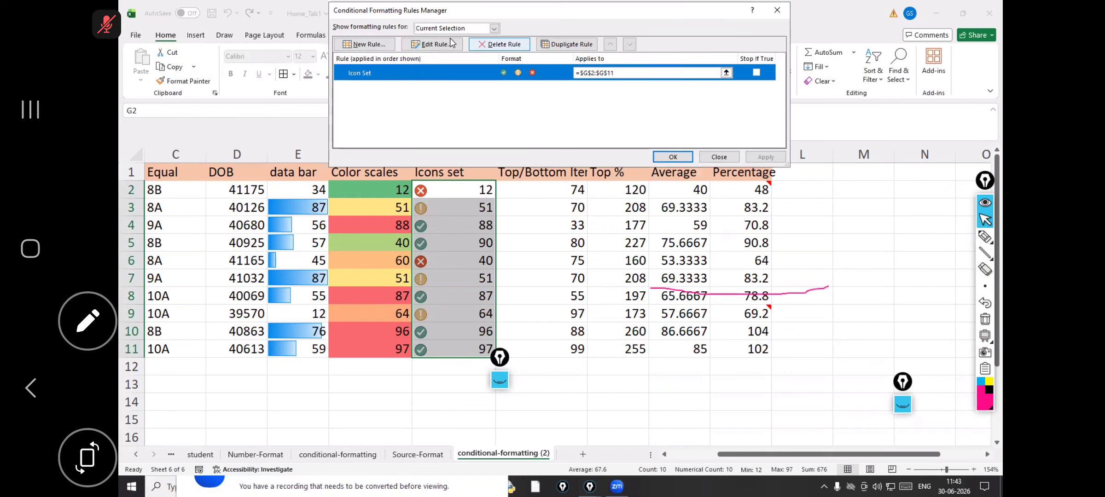
click(449, 44)
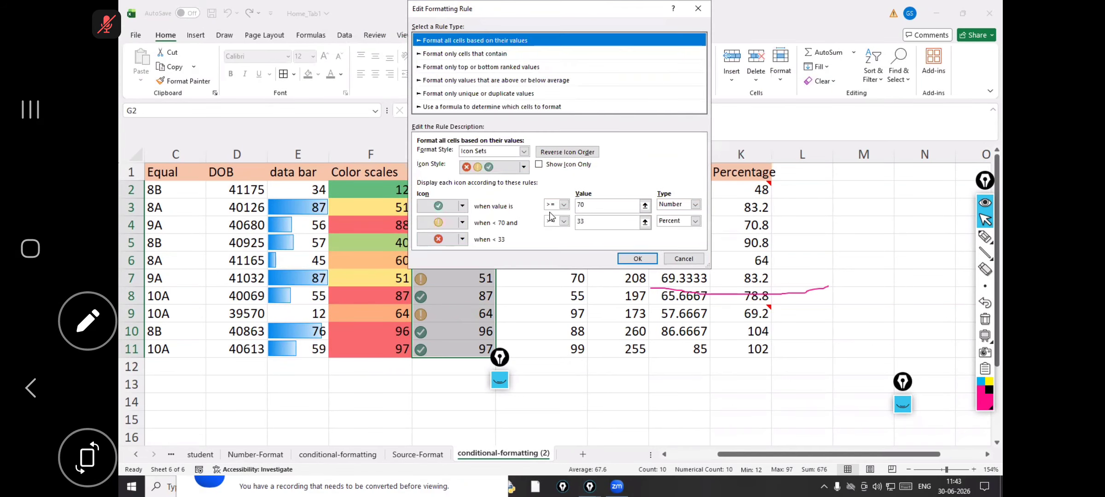
click(844, 250)
click(825, 257)
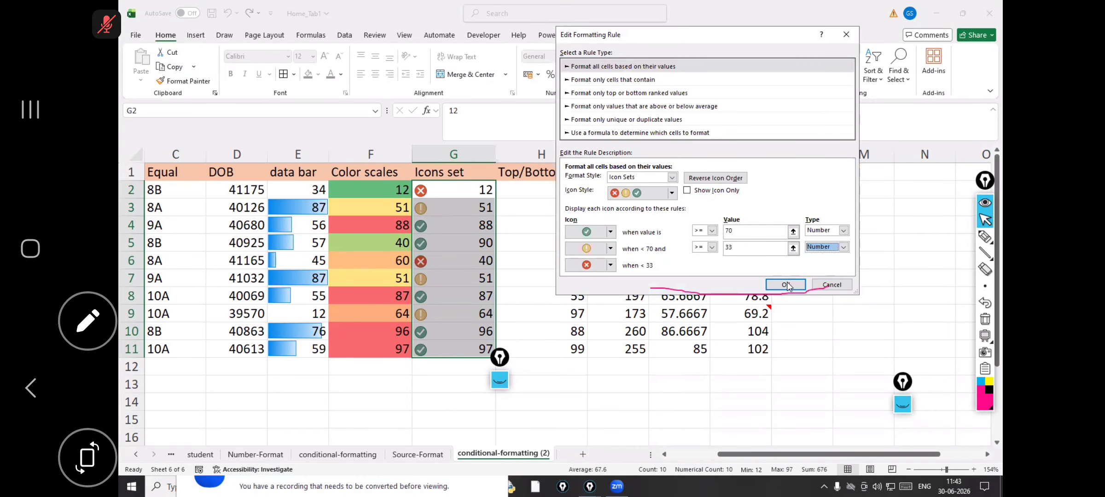
click(785, 285)
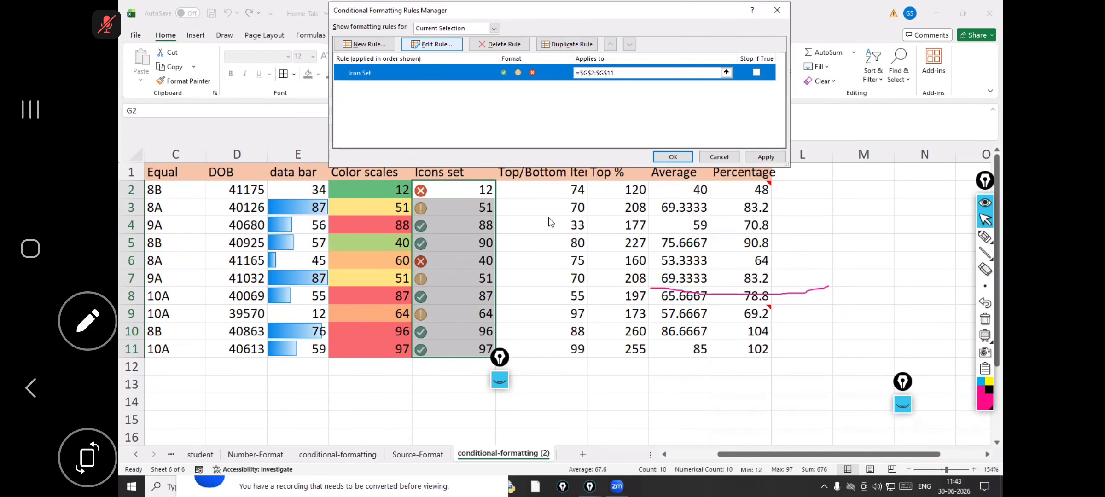
Reopen the icon set rule, set the yellow icon's threshold value to 33 and apply the rule to G2:G11
key(Return)
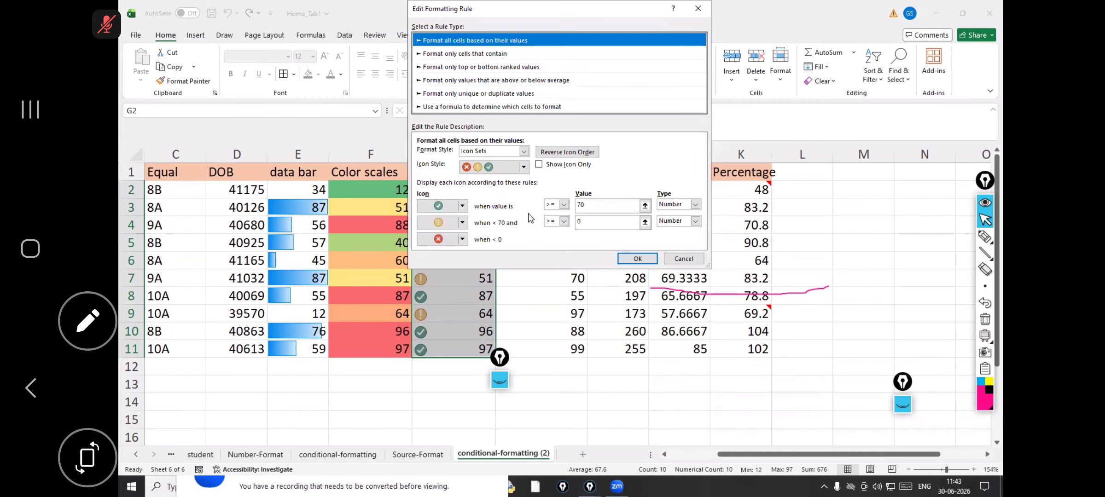
double_click(581, 222)
text(33)
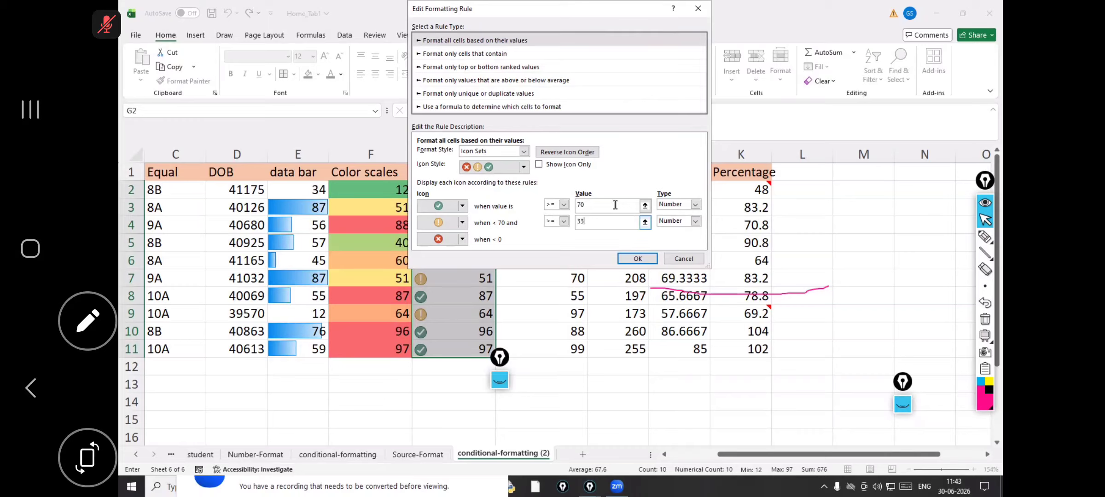
click(615, 204)
click(638, 259)
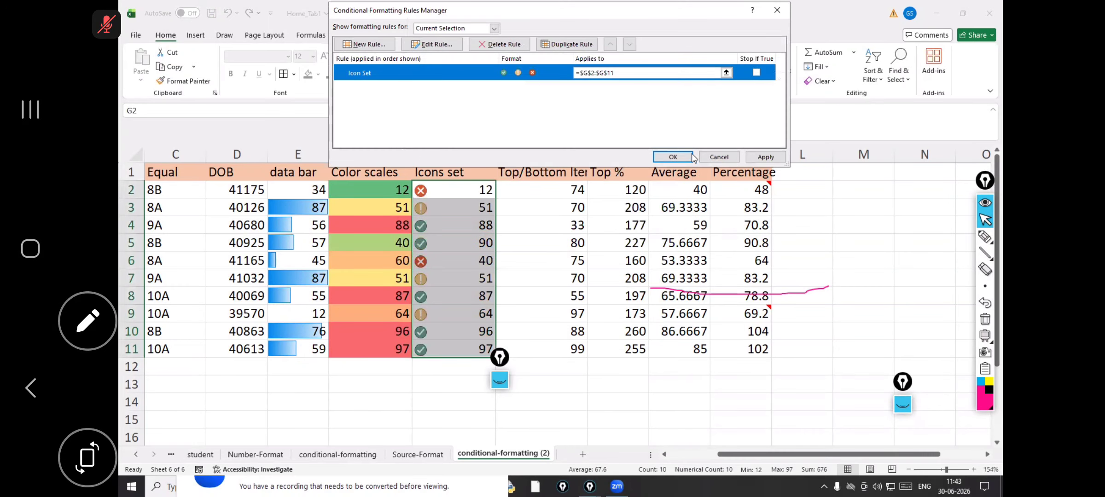
click(766, 157)
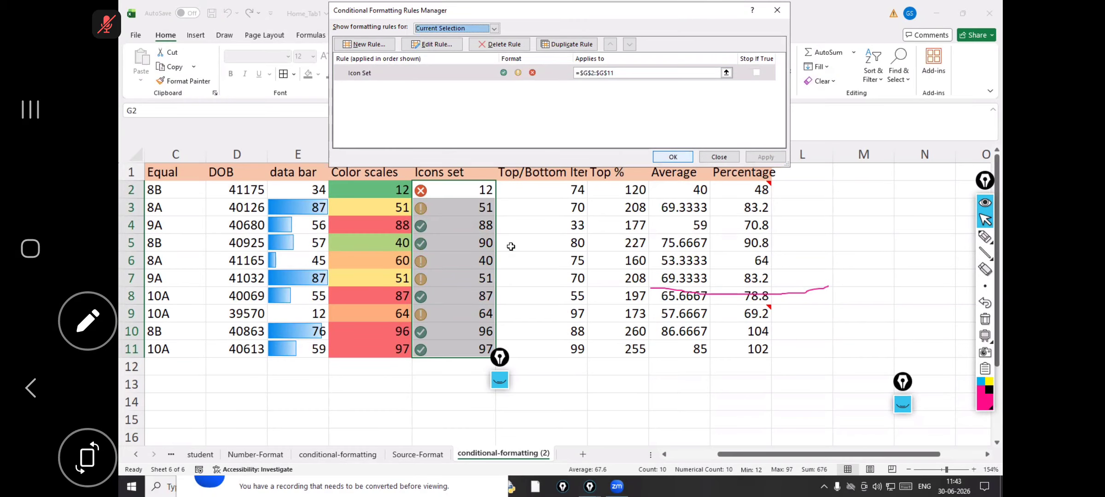
key(Return)
Change the mark in G8 to 56 and the mark in G7 to 89
click(483, 297)
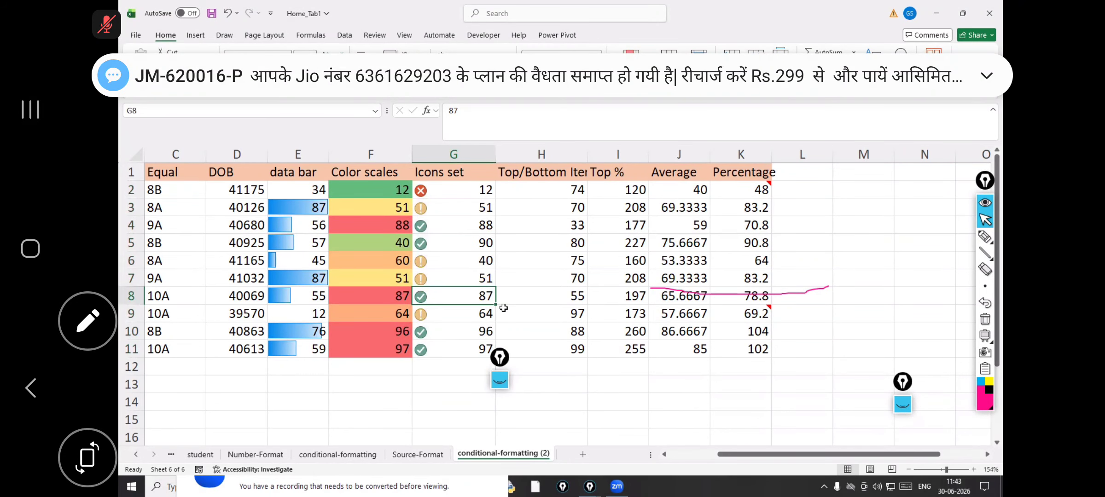
text(56)
key(Return)
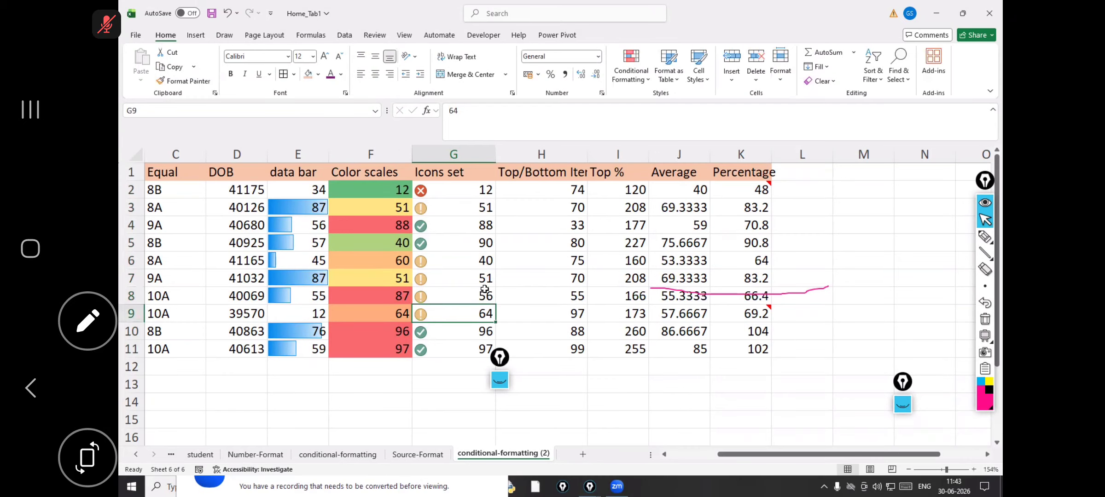
click(486, 277)
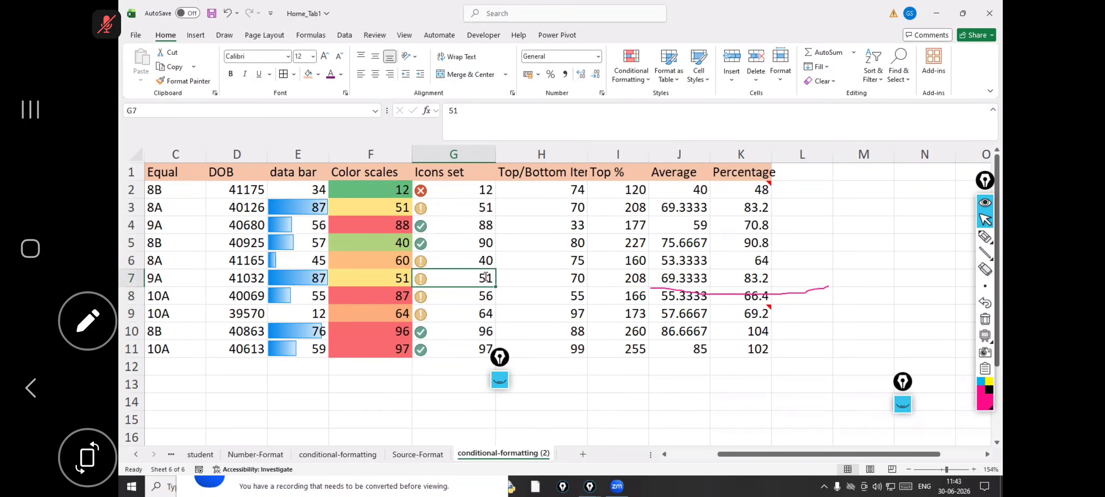
text(89)
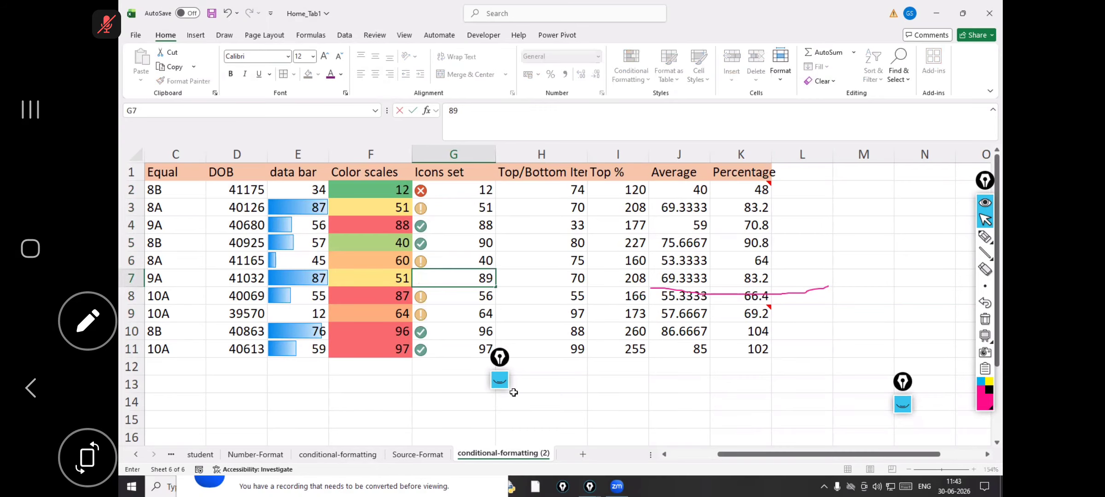
key(Return)
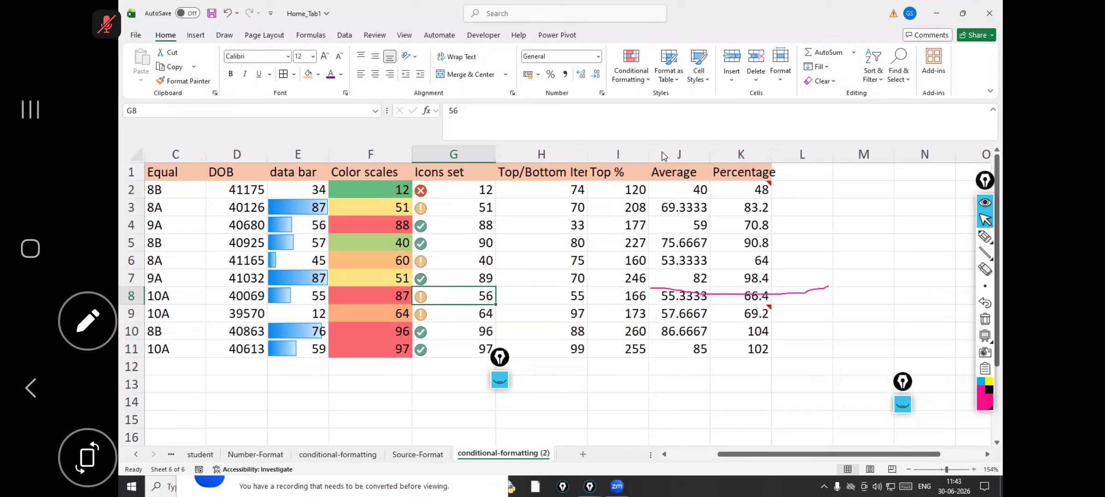
click(630, 67)
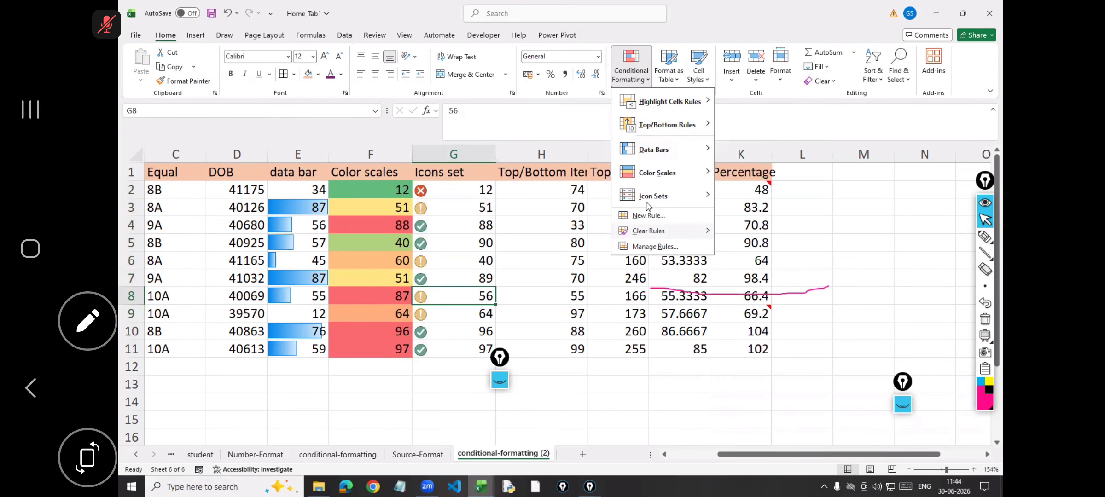
mouse_move(682, 221)
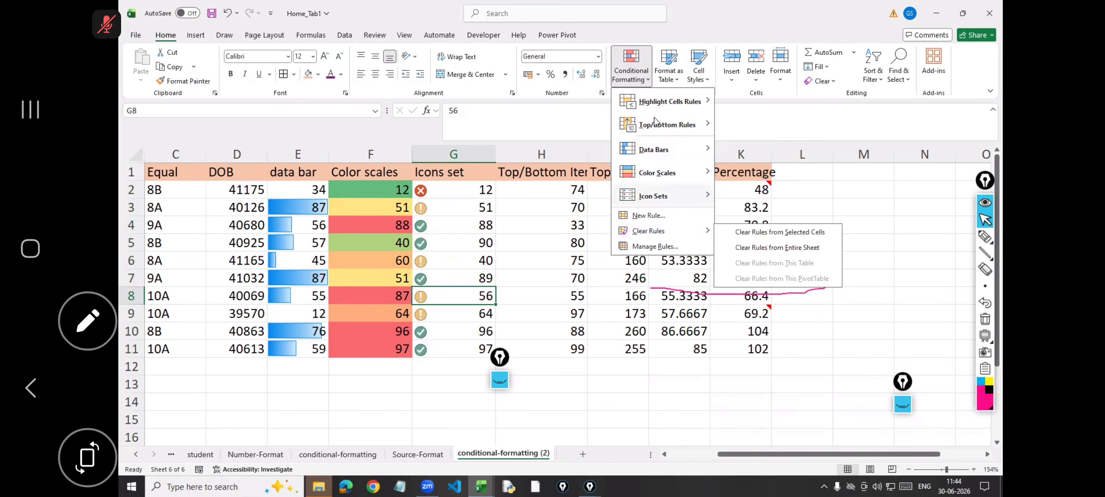
mouse_move(676, 194)
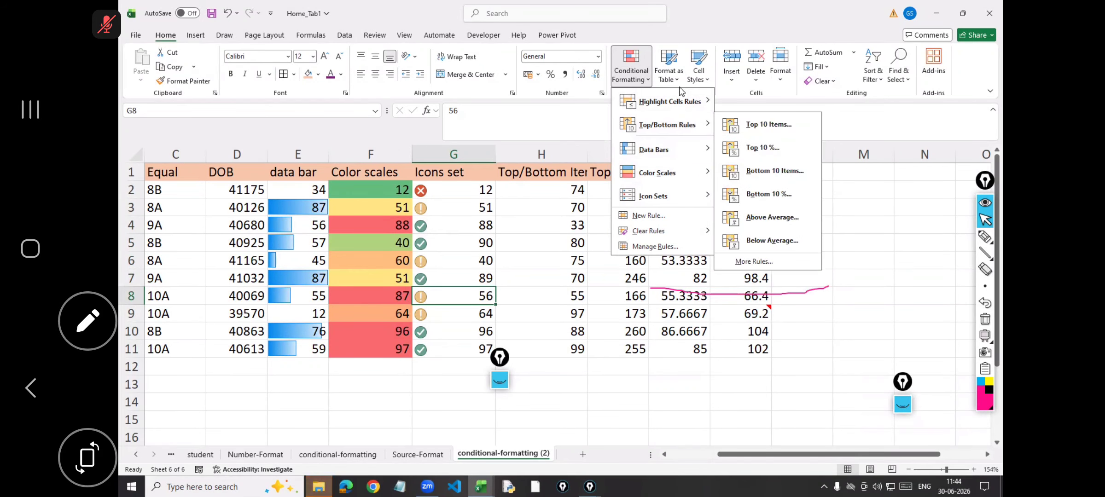
mouse_move(697, 112)
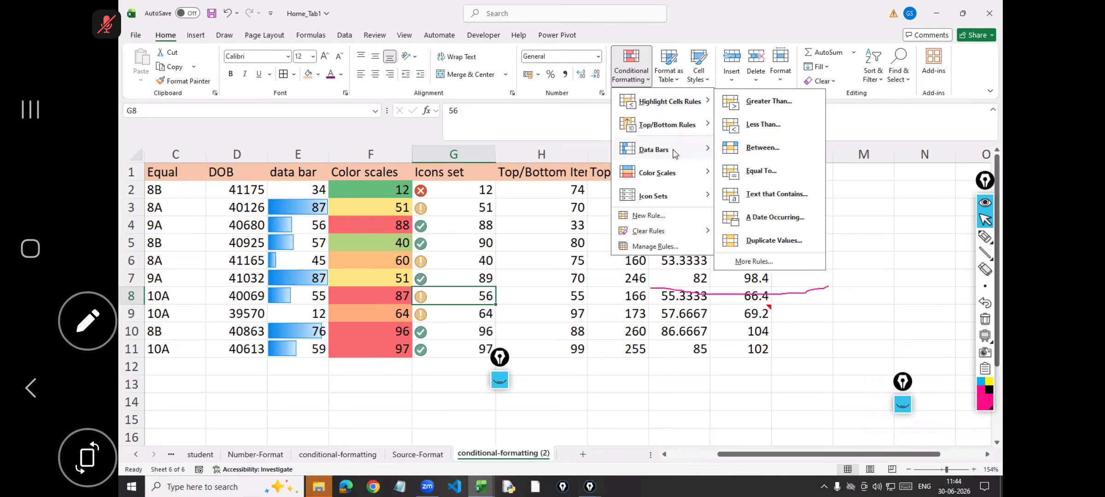
mouse_move(673, 153)
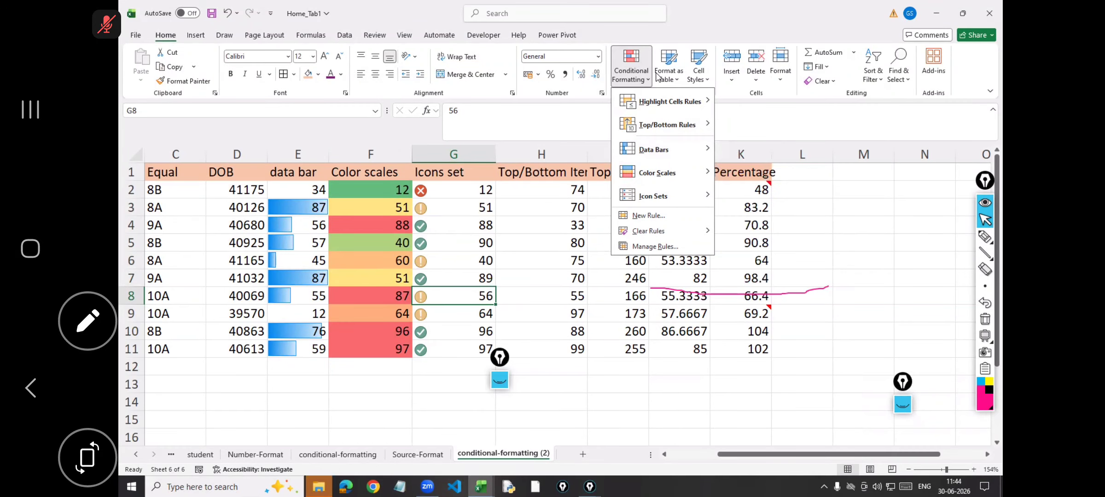
mouse_move(665, 131)
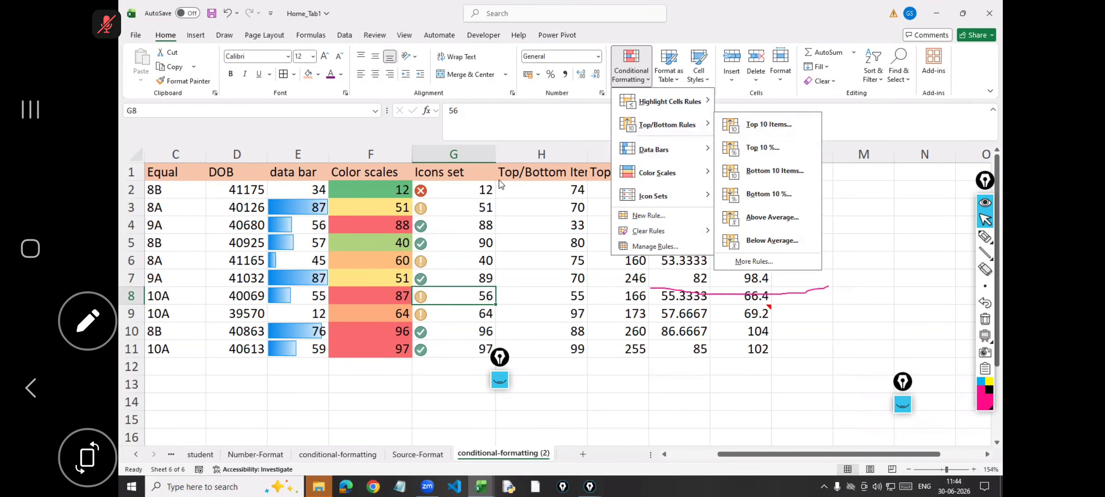
Widen column H so that its full header "Top/Bottom Items" fits
click(567, 170)
click(571, 168)
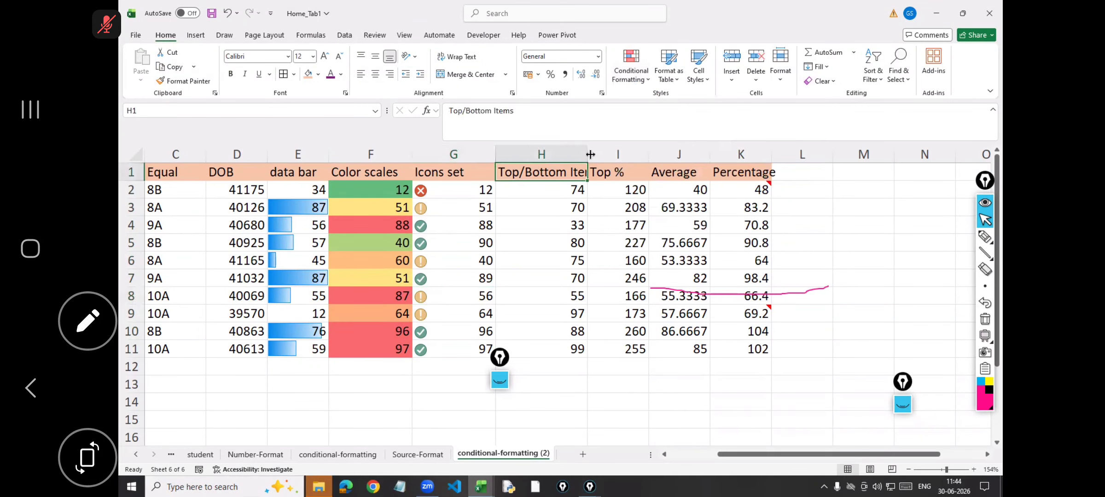
drag(588, 154, 616, 157)
Add a Top 10 Items rule to H2:H11 that formats the top 3 values with Light Red Fill with Dark Red Text
drag(574, 186, 575, 351)
click(643, 69)
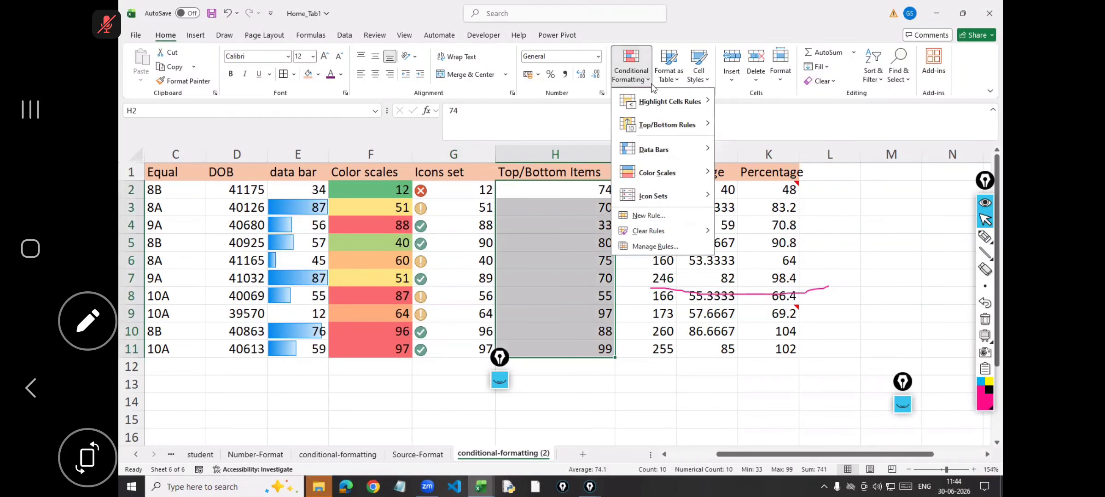
mouse_move(658, 127)
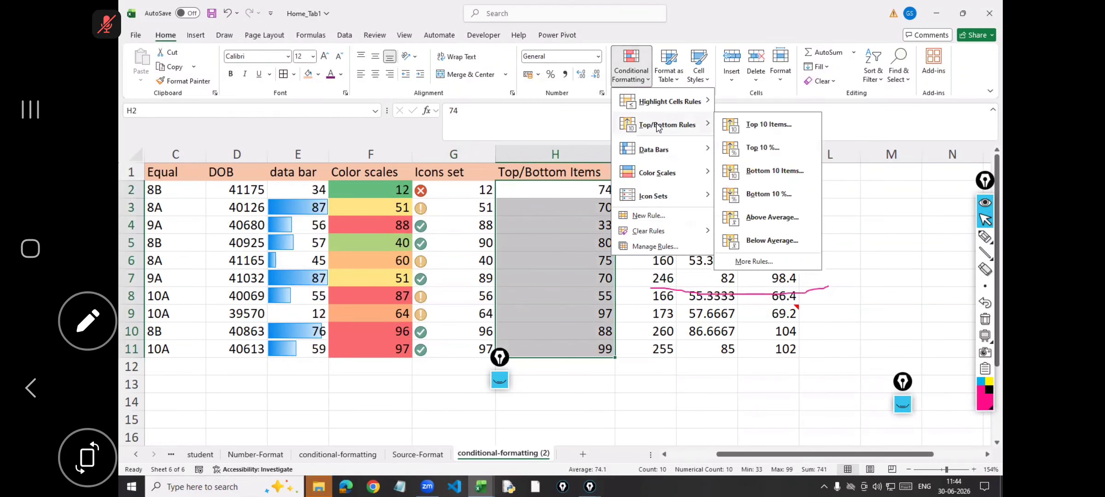
click(770, 126)
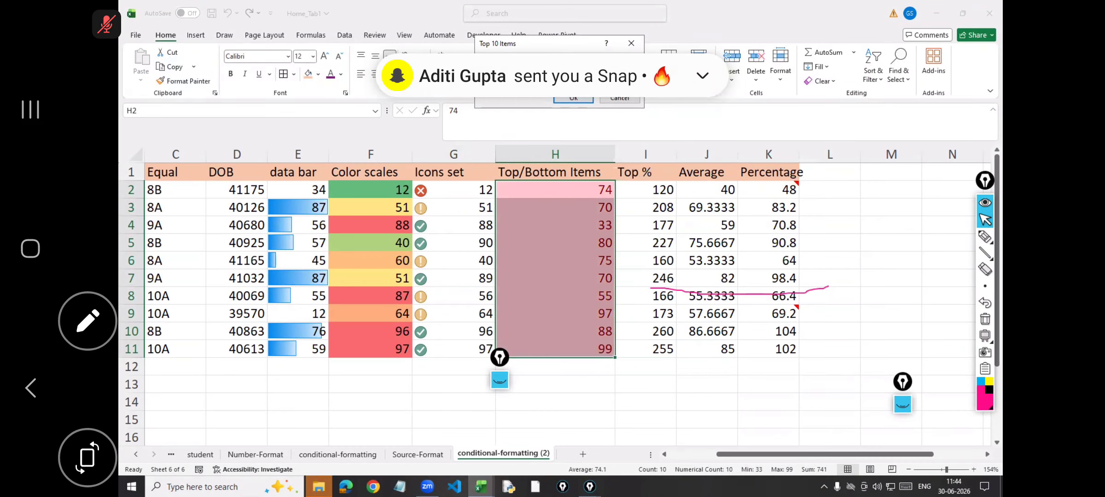
text(3)
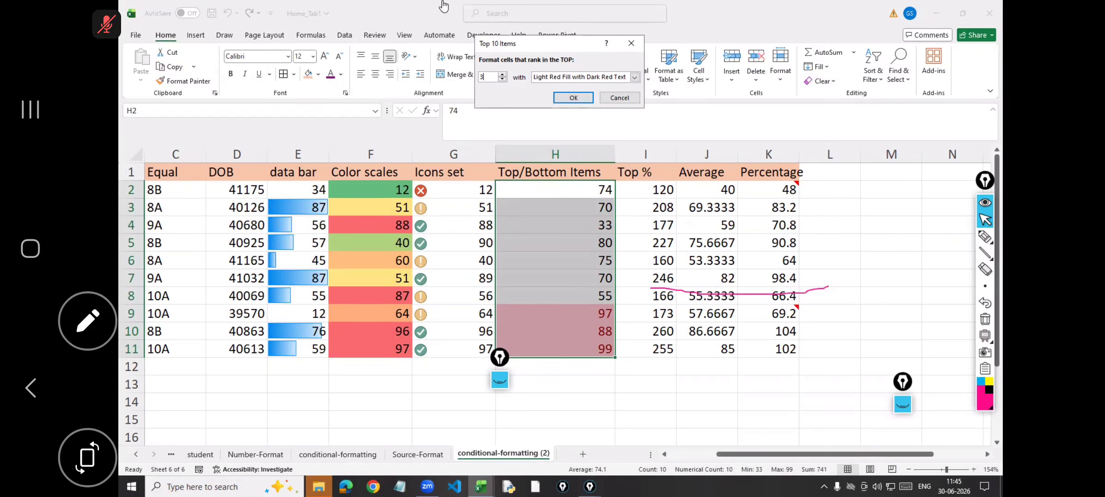
click(566, 98)
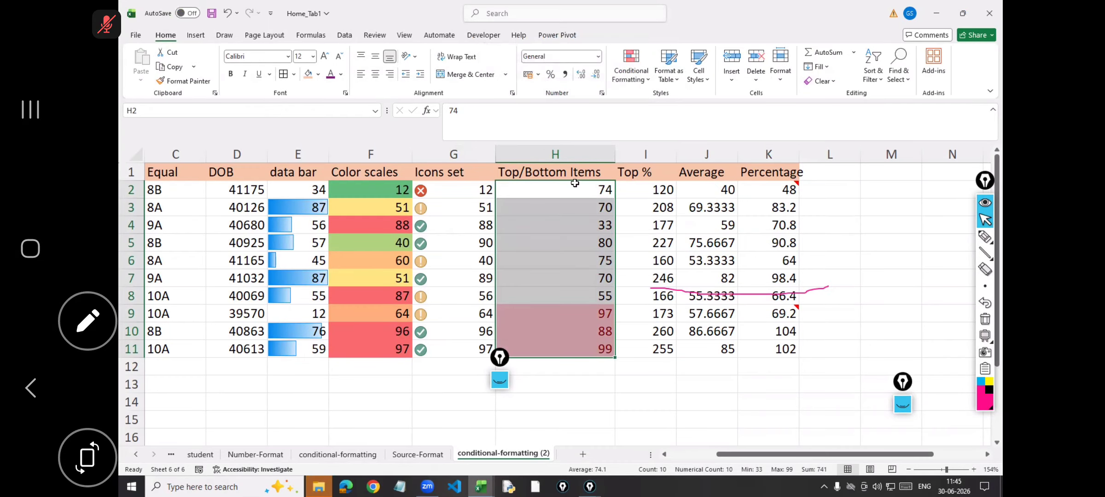
Add a Bottom 10 Items rule to H2:H11 that formats the bottom 2 values with Green Fill with Dark Green Text
click(632, 83)
mouse_move(666, 124)
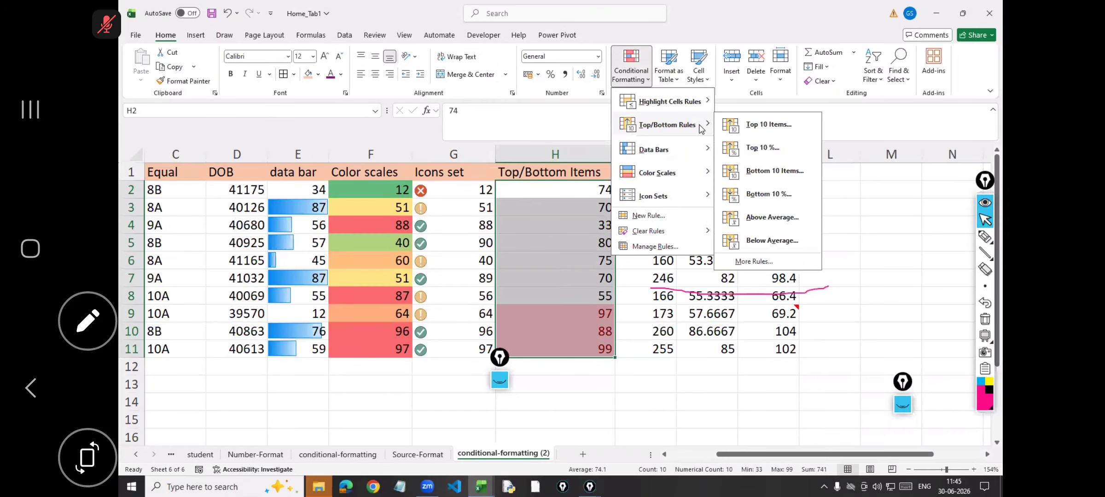
click(760, 174)
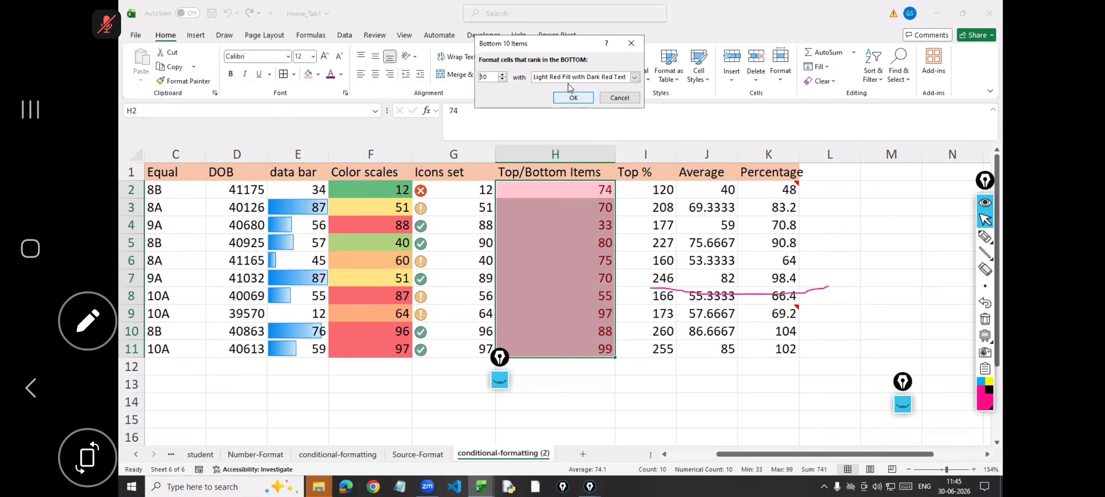
text(2)
click(635, 76)
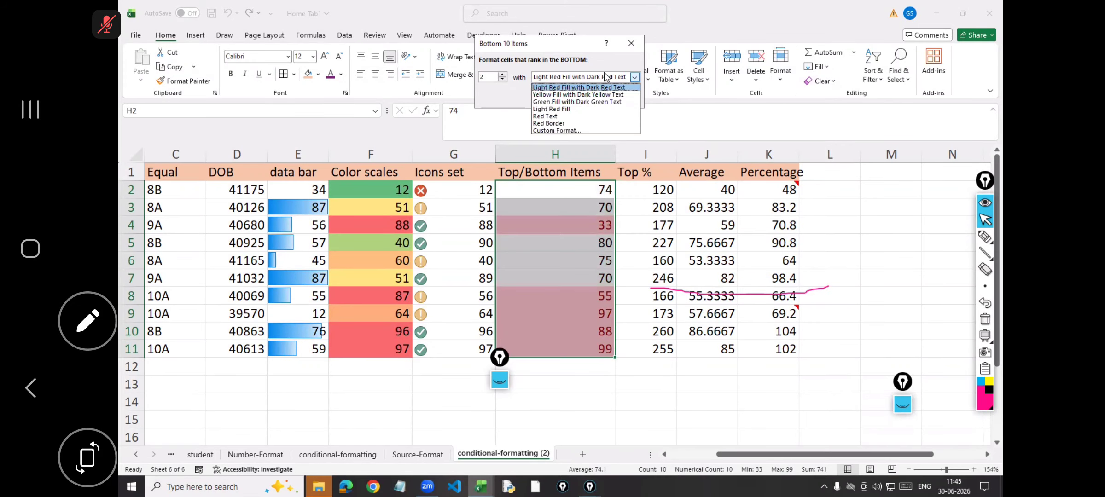
click(564, 101)
click(574, 97)
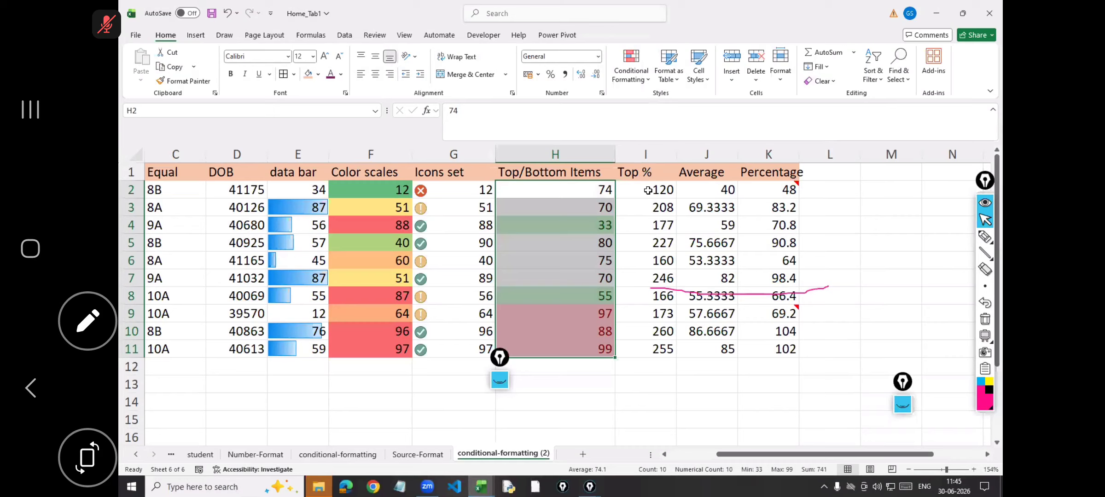
Select the Top % values in I2:I11 and open the available Top/Bottom conditional formatting rules
drag(648, 190, 659, 352)
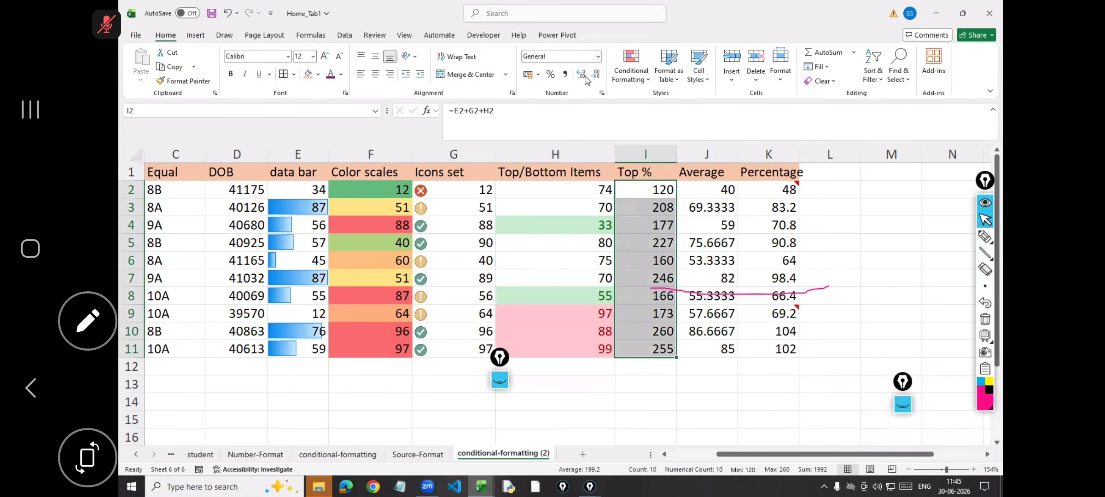
click(648, 81)
mouse_move(668, 125)
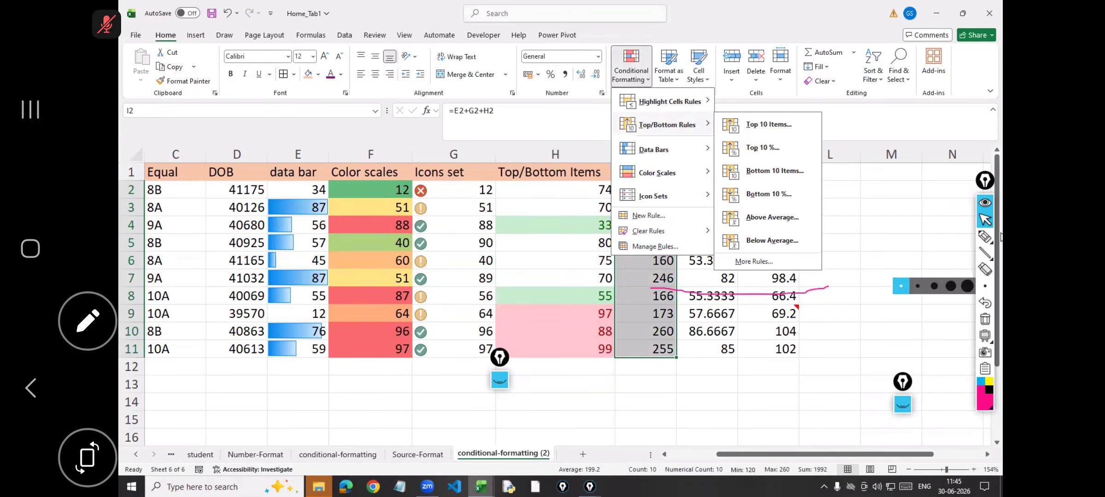
Handwrite 200, 10 and 20 around the table with the annotation pen and clear all the ink
click(985, 237)
mouse_move(846, 207)
mouse_down()
mouse_move(862, 249)
mouse_move(922, 233)
mouse_move(880, 222)
mouse_up()
drag(850, 279, 858, 324)
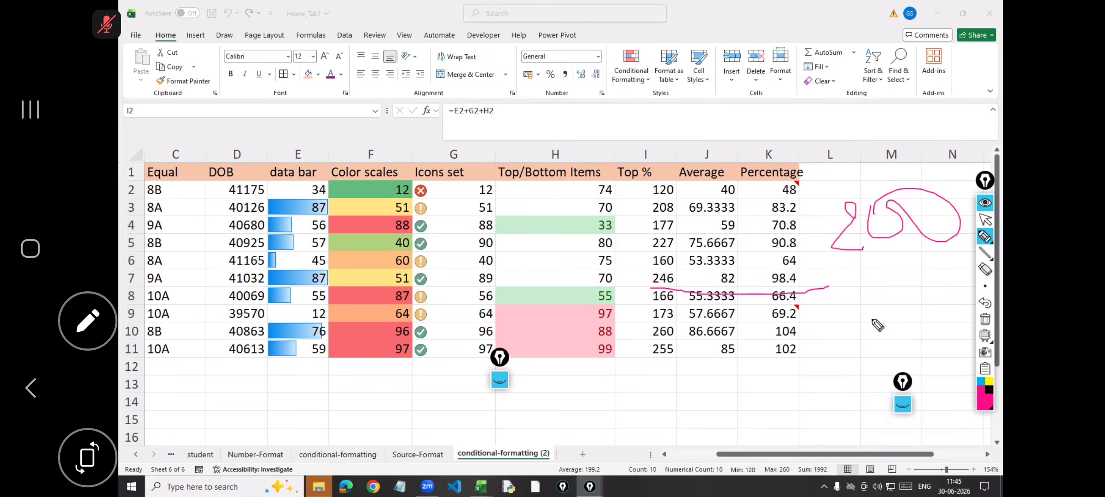
drag(877, 293, 874, 296)
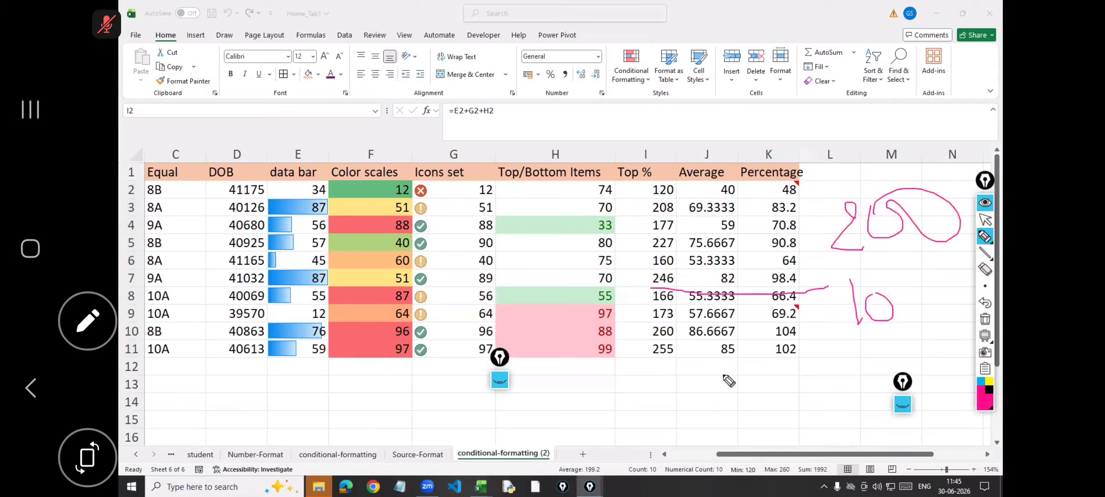
mouse_move(700, 379)
mouse_down()
mouse_move(736, 405)
mouse_move(751, 390)
mouse_up()
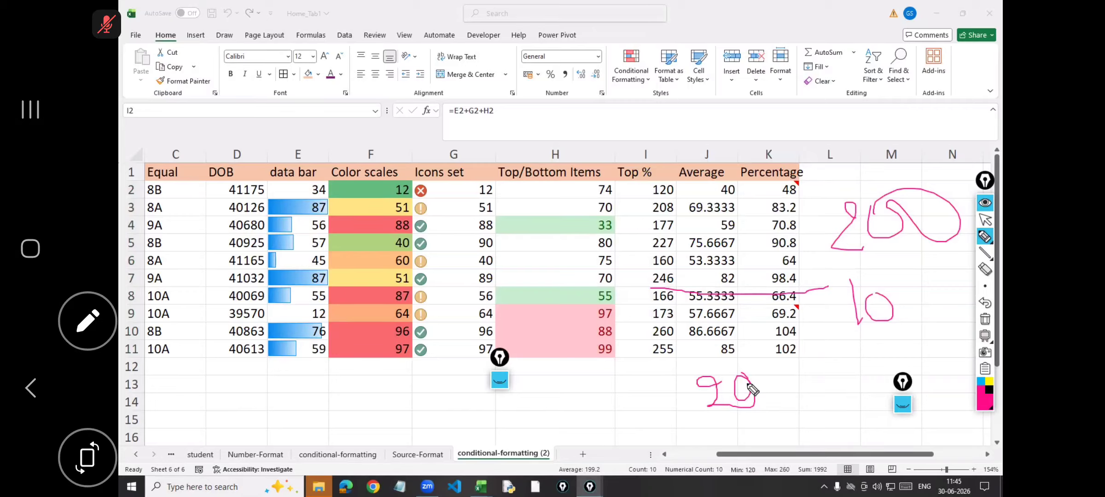
drag(733, 115, 749, 158)
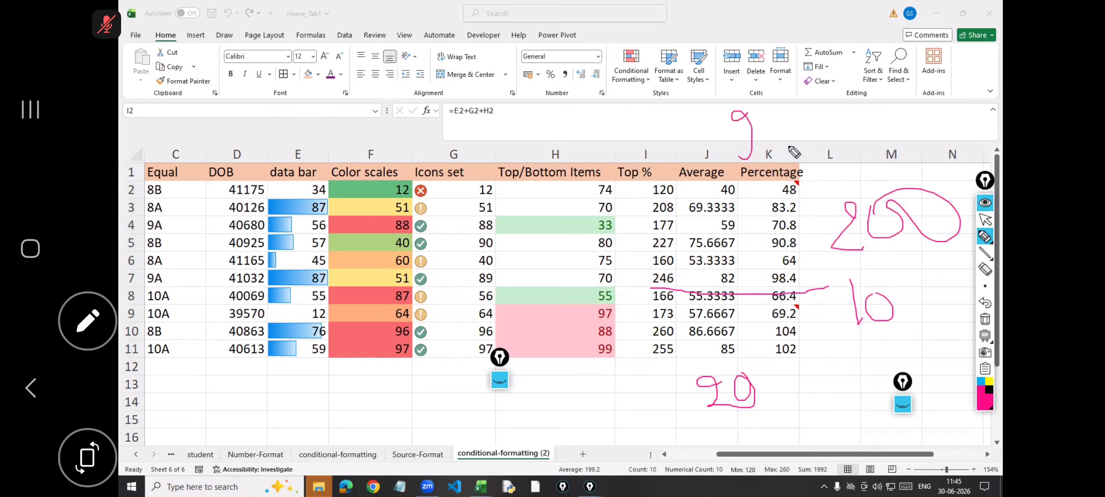
mouse_move(782, 124)
mouse_down()
mouse_move(803, 138)
mouse_move(810, 105)
mouse_up()
drag(723, 173, 860, 132)
drag(842, 102, 884, 109)
mouse_move(861, 94)
mouse_down()
mouse_move(861, 128)
mouse_move(909, 109)
mouse_move(922, 136)
mouse_up()
drag(933, 106, 939, 105)
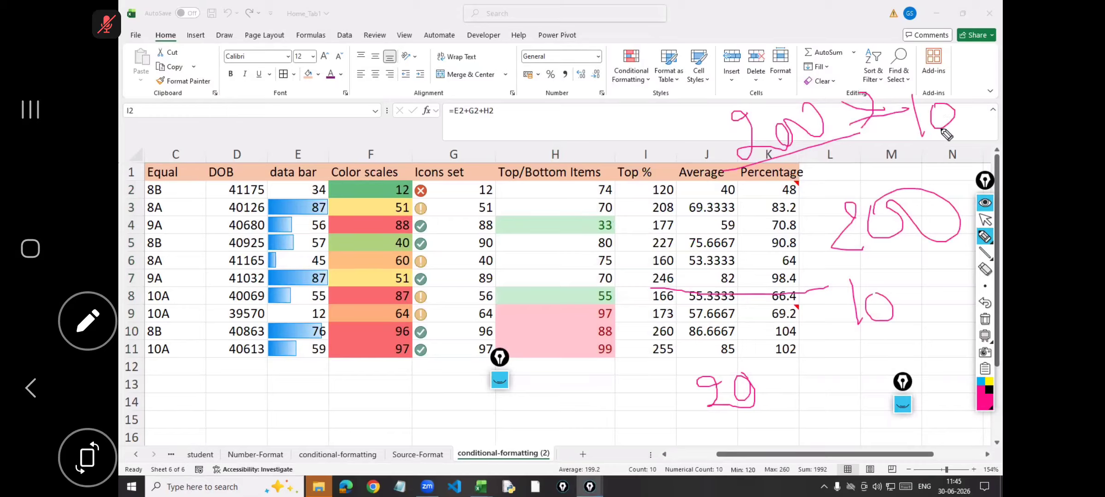
click(985, 319)
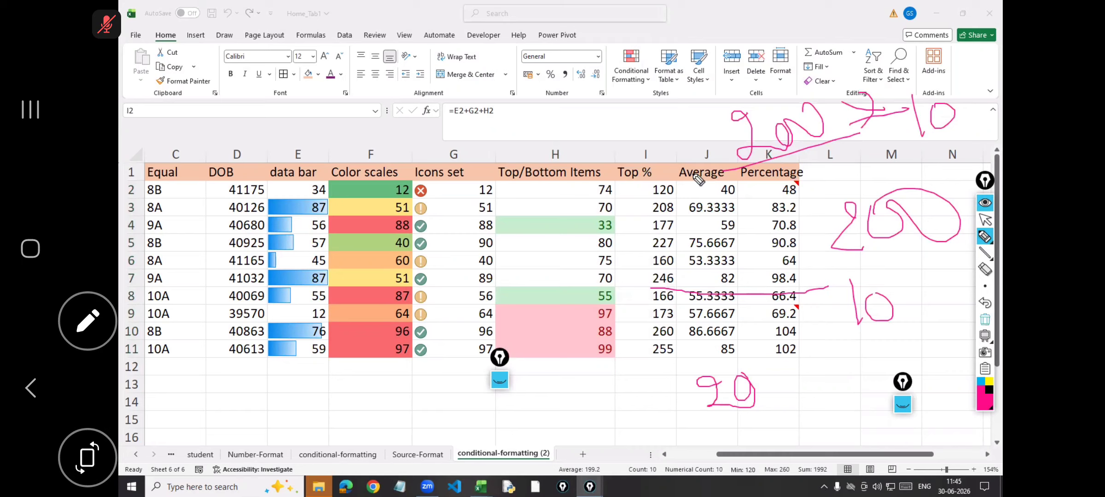
click(984, 220)
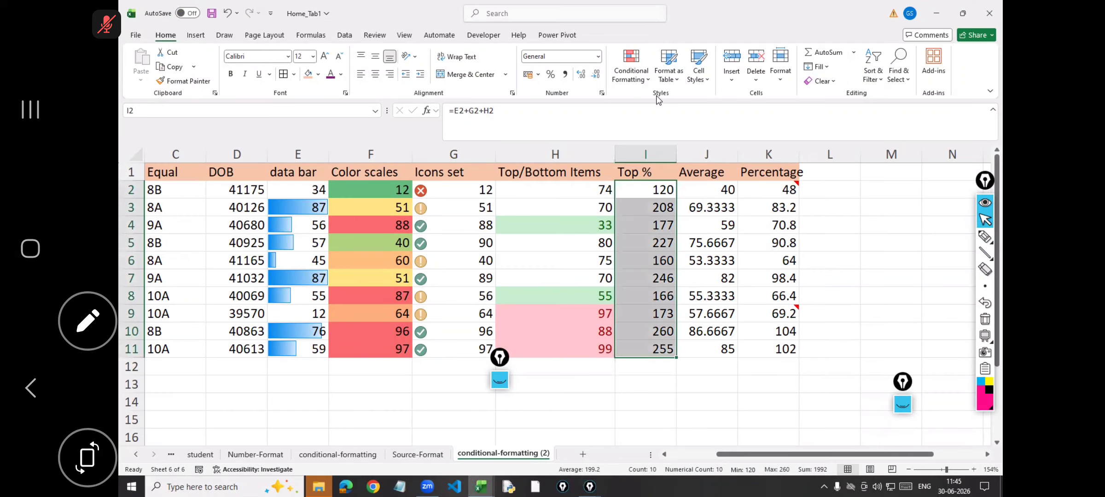
Add a Top 10% rule to I2:I11 that formats the top 3% with Light Red Fill with Dark Red Text
click(643, 79)
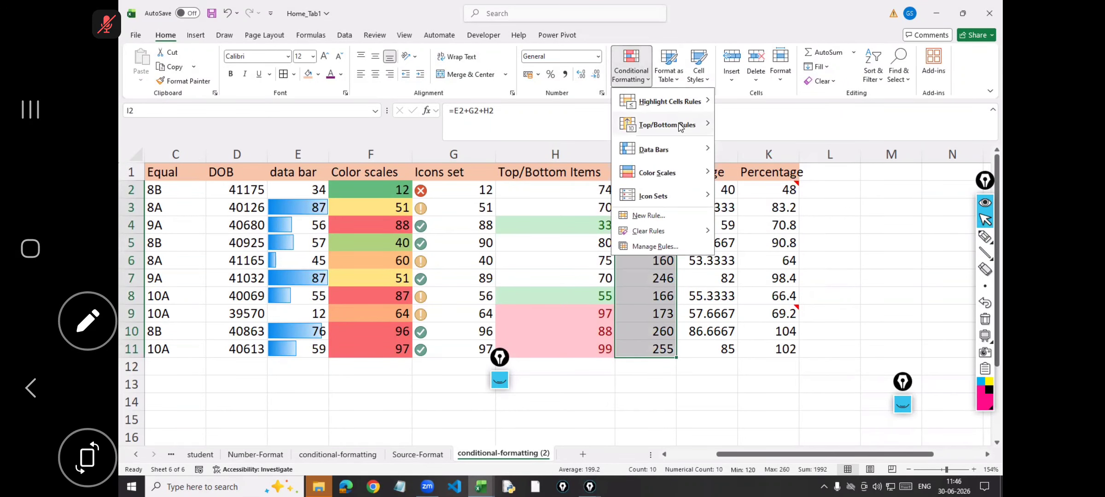
mouse_move(667, 125)
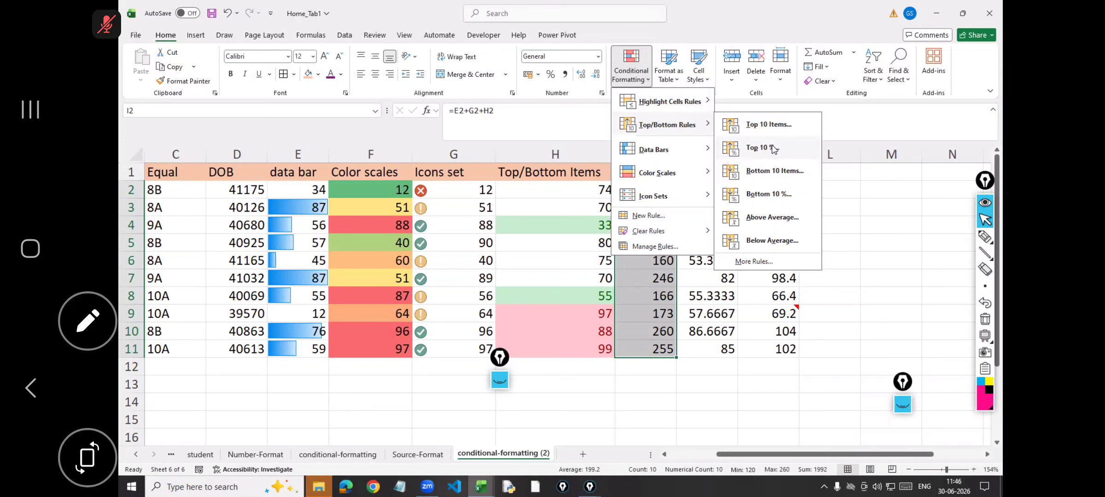
click(772, 148)
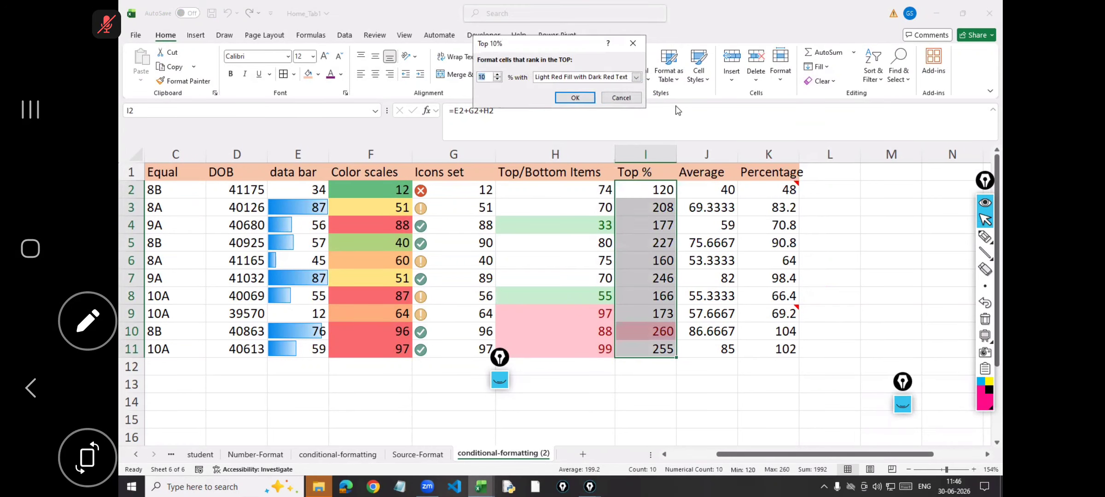
text(3)
click(580, 98)
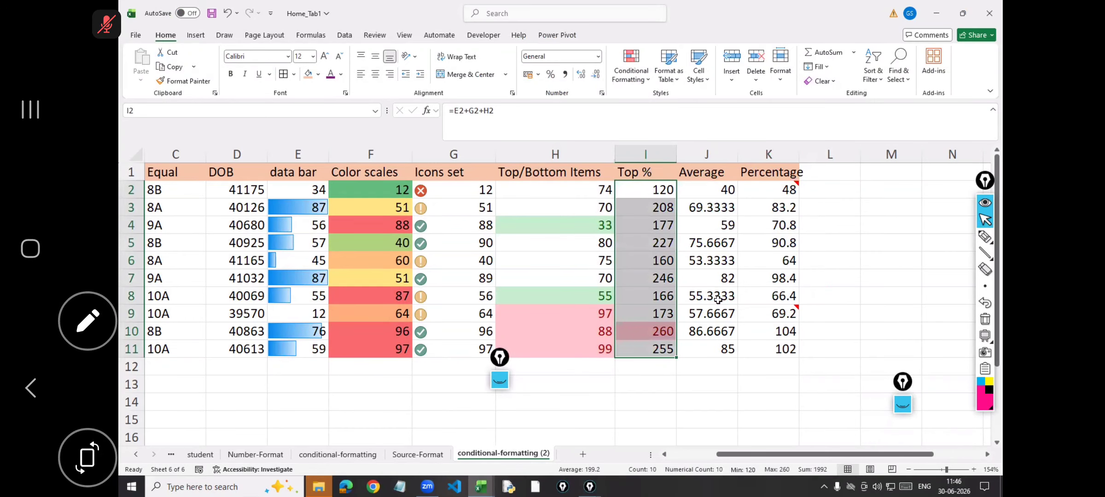
Add a Bottom 10% rule to I2:I11 that formats the bottom 2% with Green Fill with Dark Green Text
click(631, 69)
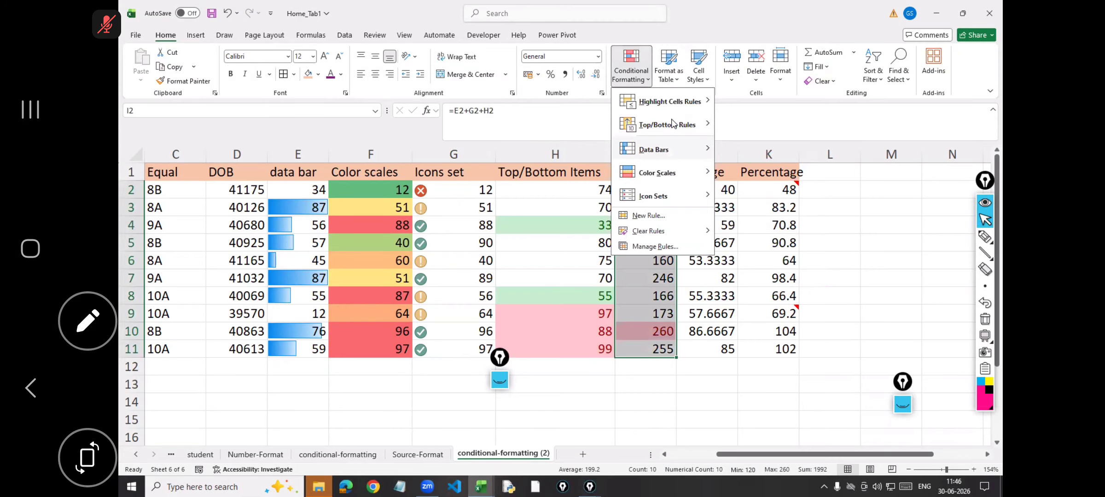
mouse_move(668, 125)
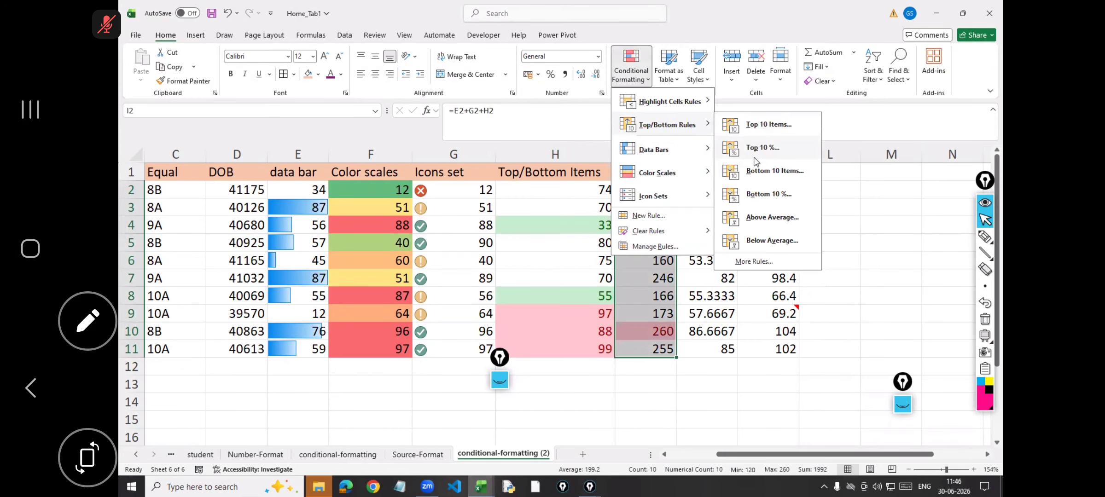
click(759, 195)
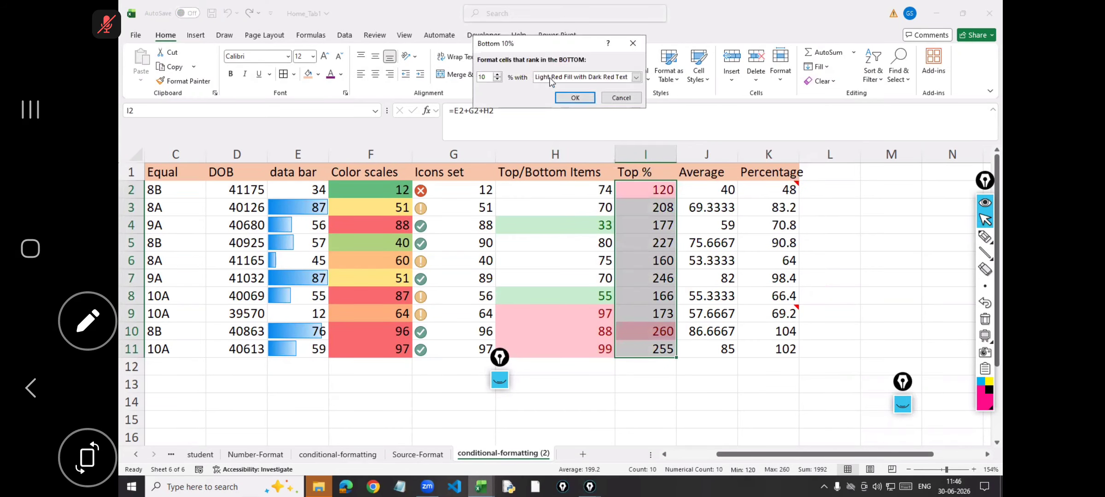
text(2)
click(623, 79)
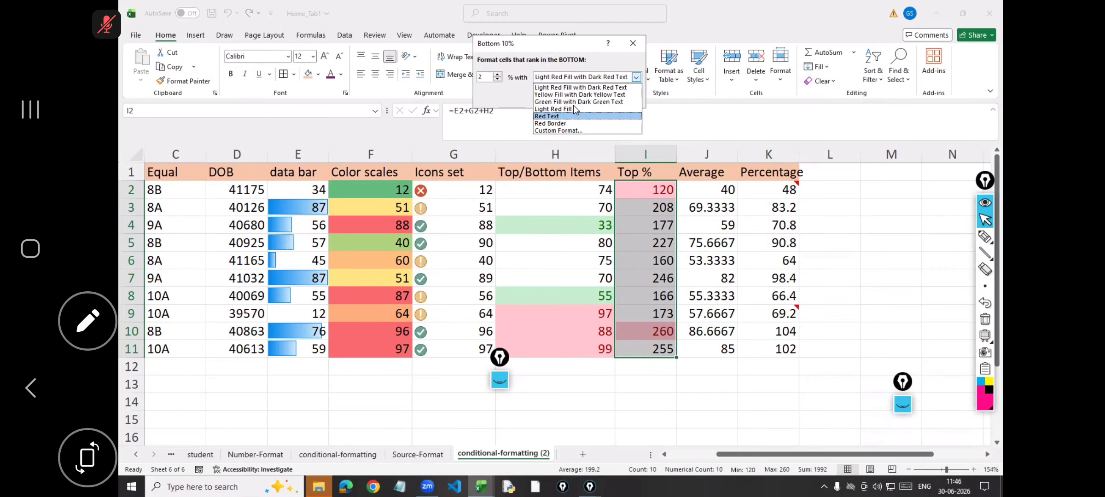
click(579, 102)
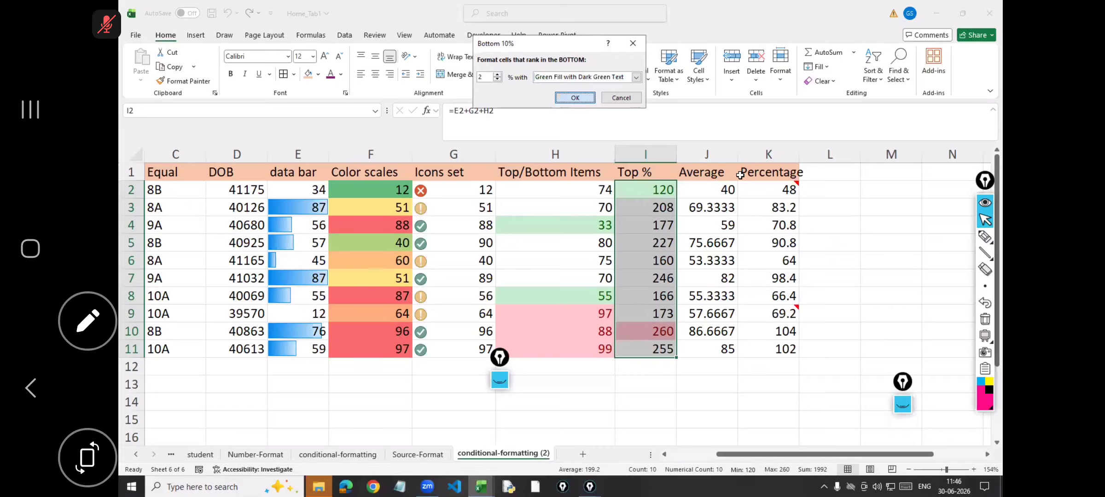
click(574, 95)
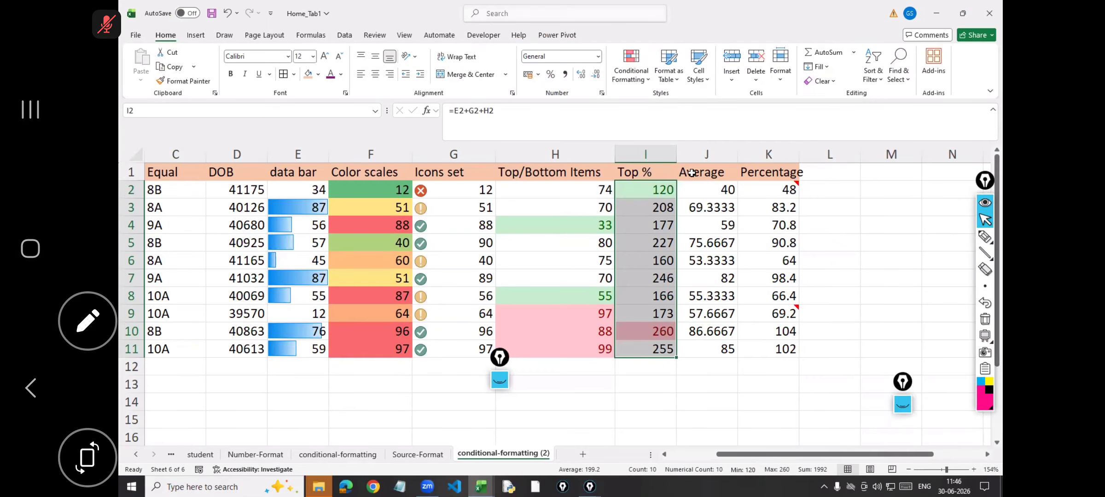
Start an Above Average conditional formatting rule for the Average values in J2:J11
click(714, 189)
drag(715, 190, 716, 347)
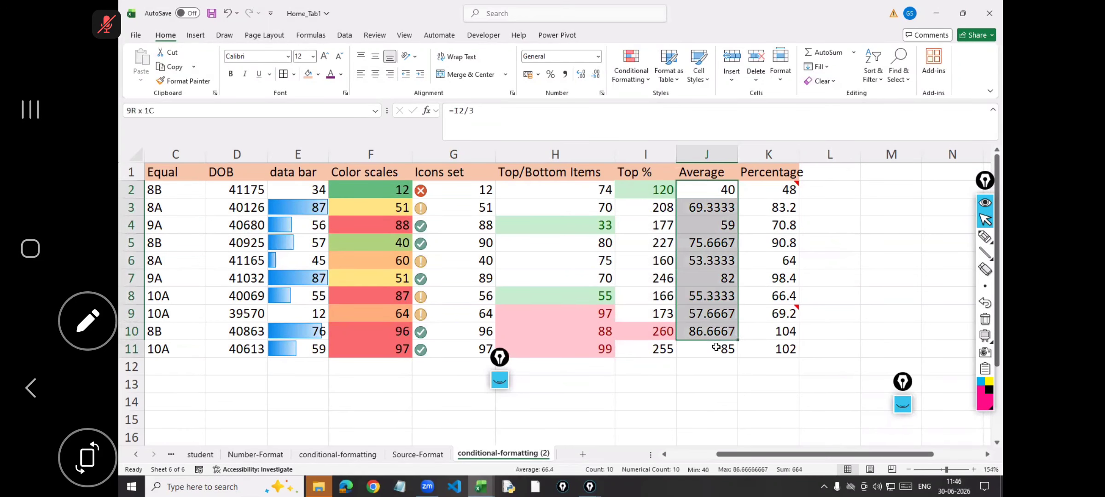
mouse_move(779, 194)
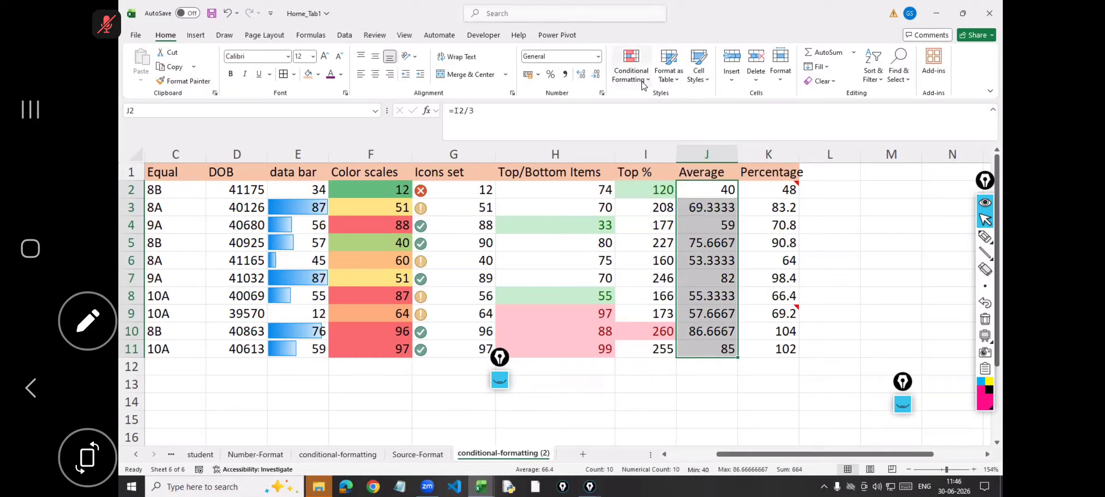
click(631, 67)
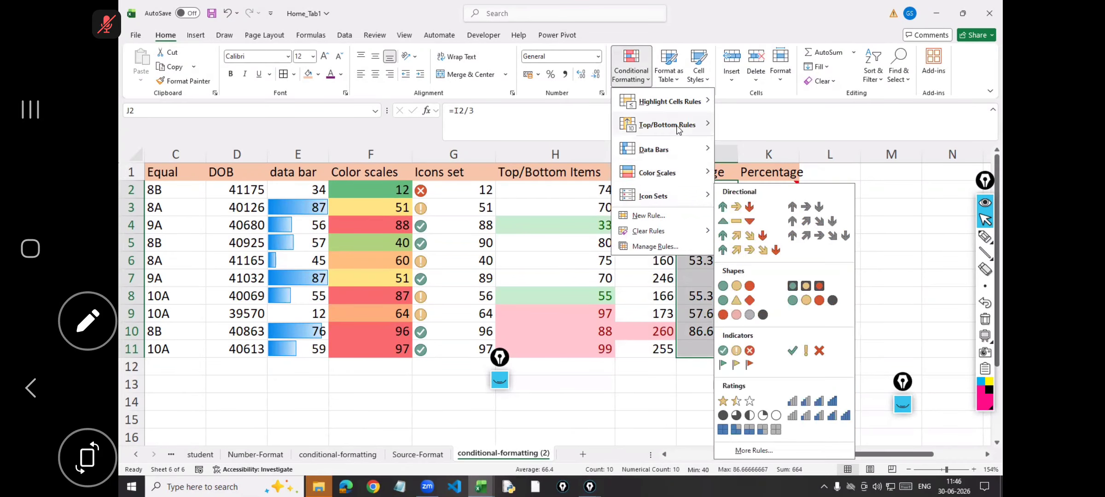
mouse_move(668, 124)
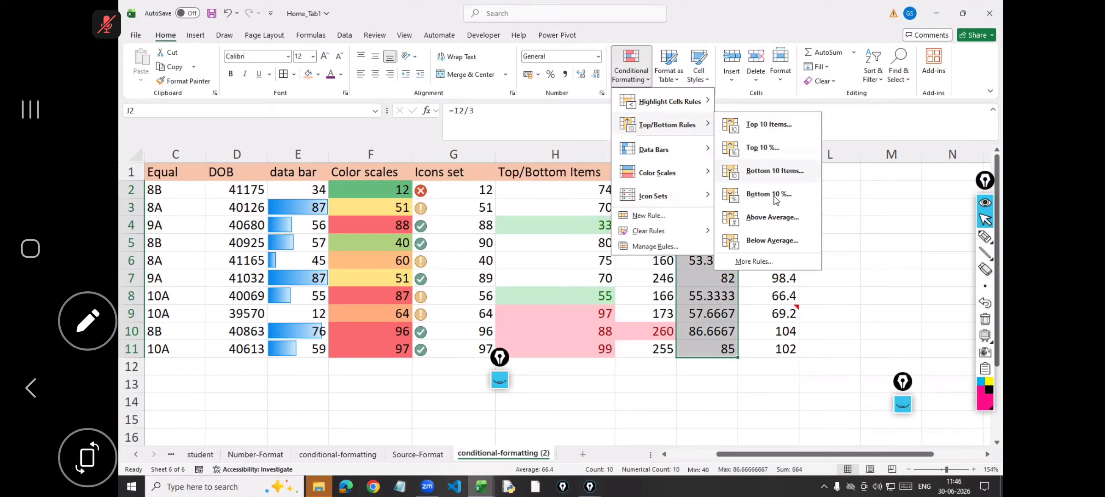
click(775, 218)
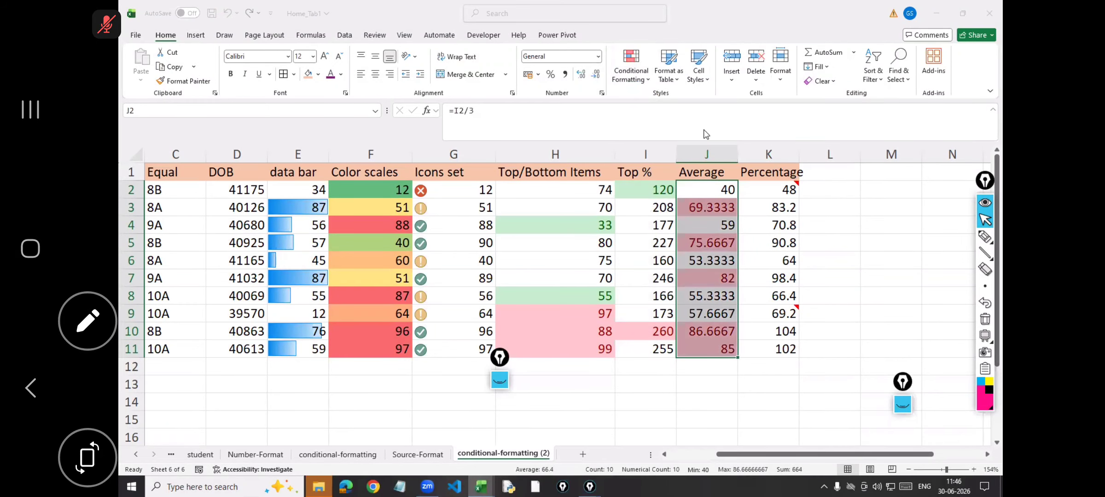
Give the Above Average rule a custom format with a light purple fill and apply it to J2:J11
click(650, 77)
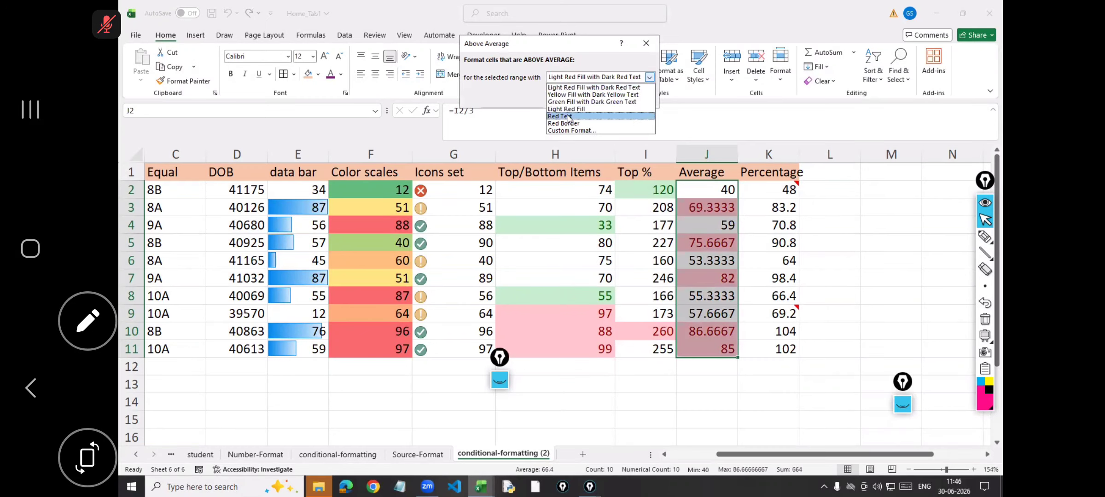
click(644, 77)
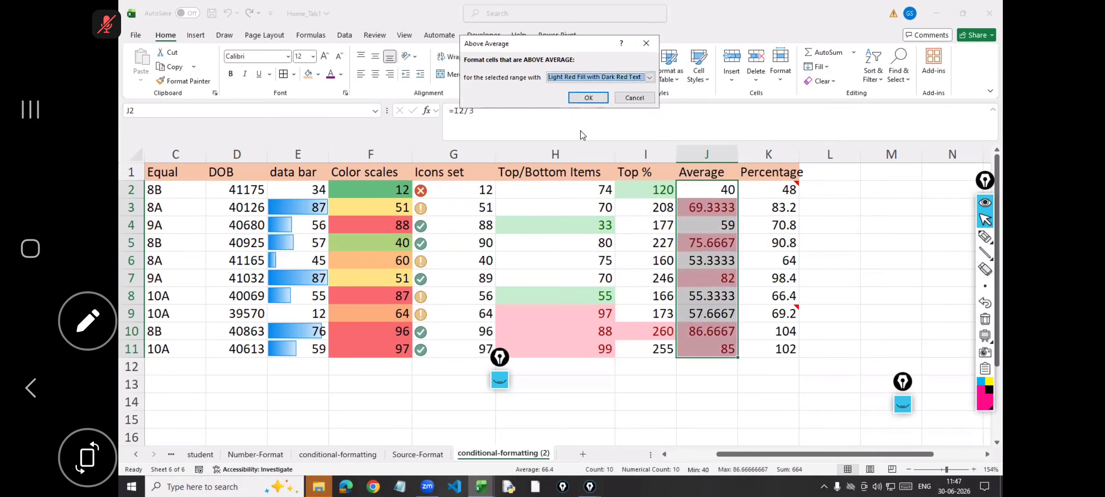
click(648, 77)
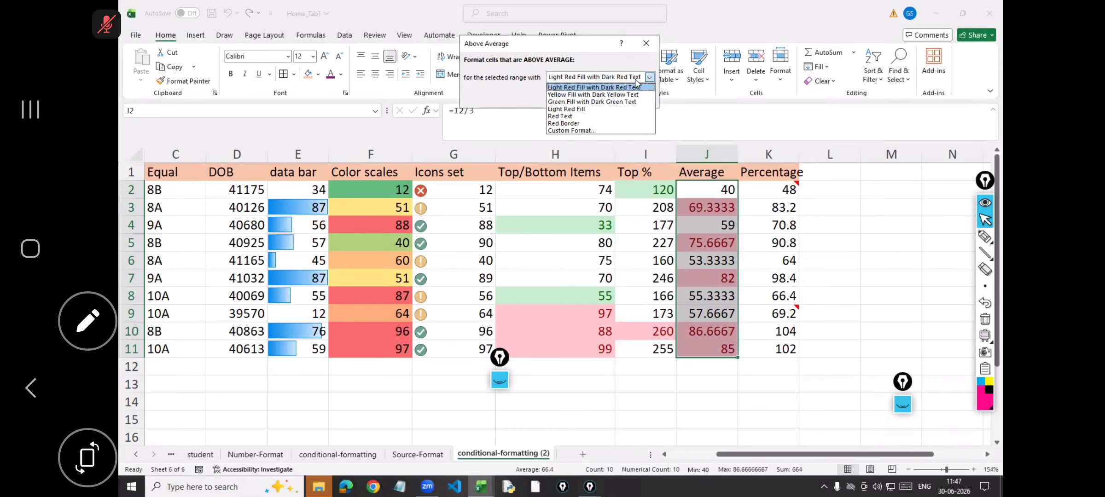
click(577, 132)
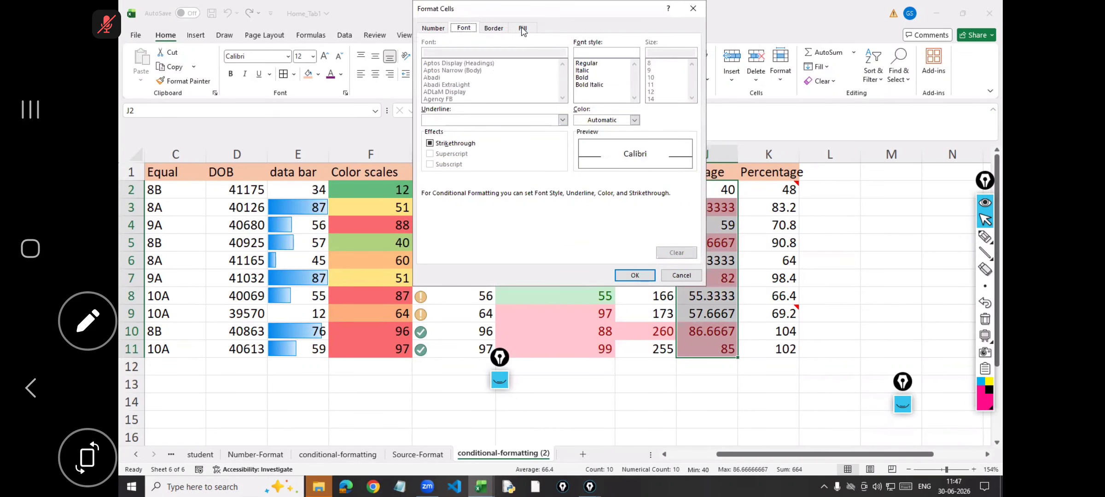
click(523, 28)
click(521, 93)
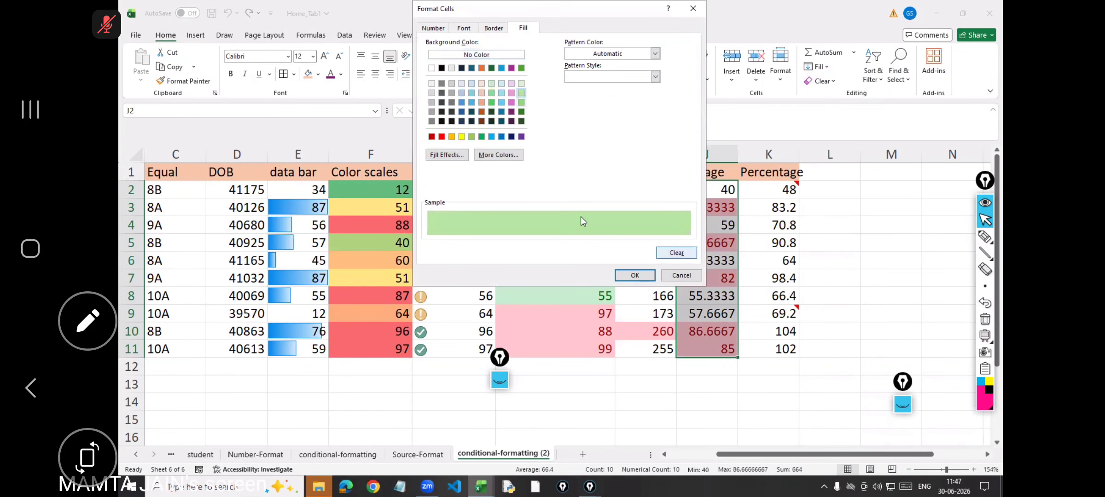
click(511, 93)
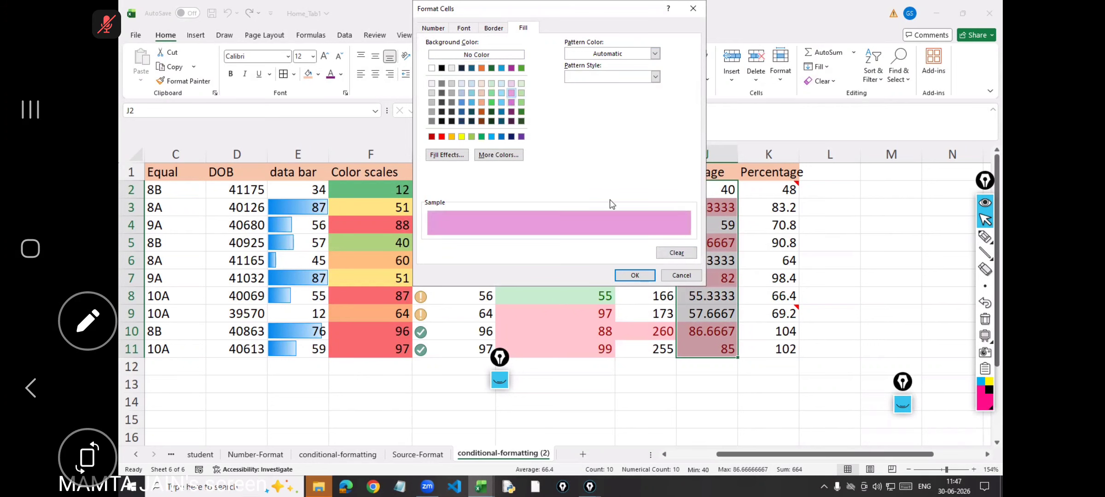
click(634, 275)
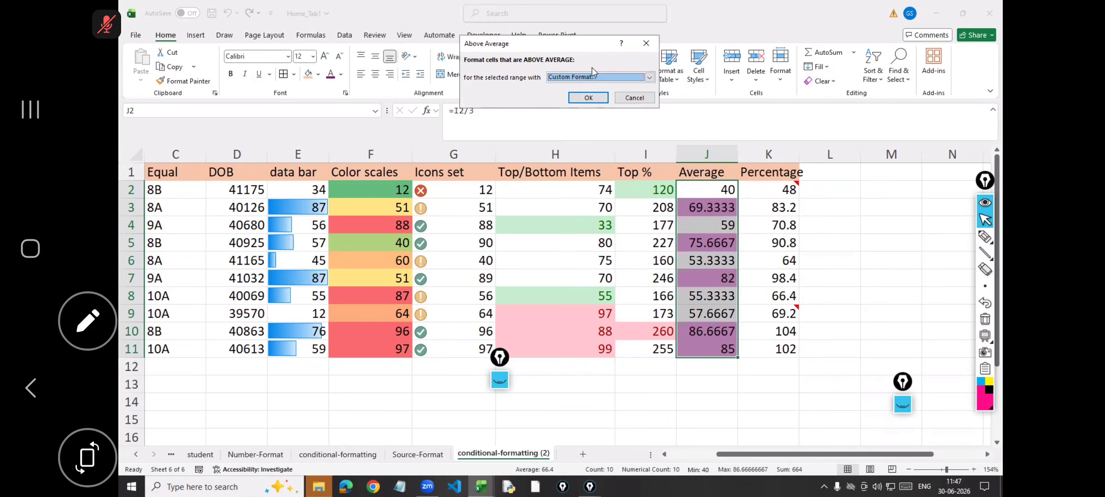
click(584, 98)
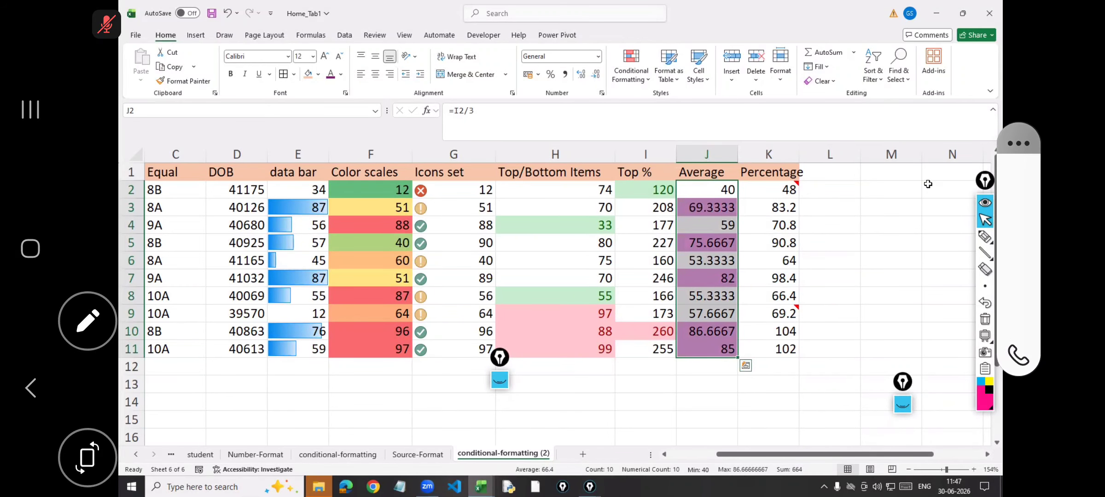
Circle the status bar statistics with the annotation pen, add an arrow towards them and handwrite Status beside the table
click(984, 239)
mouse_move(514, 464)
mouse_down()
mouse_move(590, 486)
mouse_move(836, 465)
mouse_move(615, 443)
mouse_move(530, 464)
mouse_up()
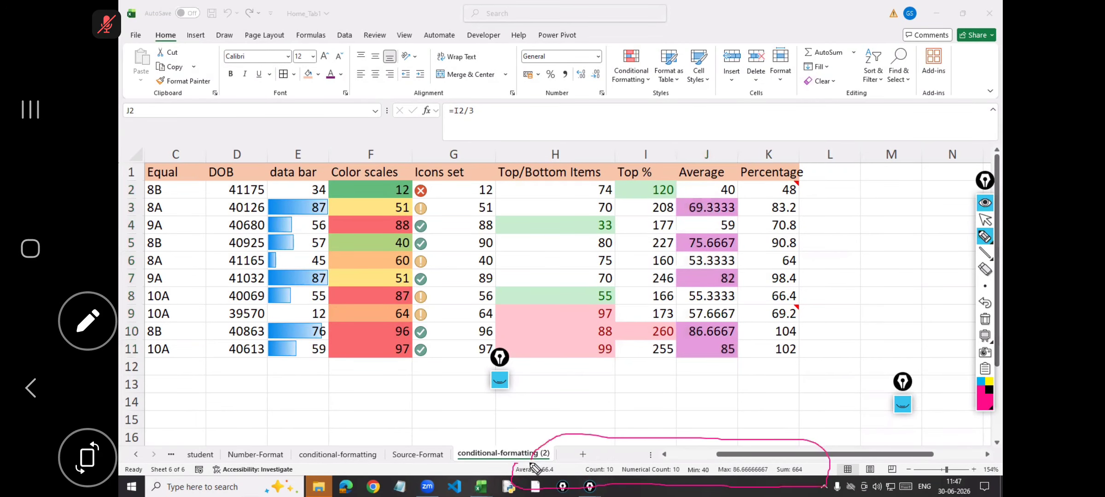
mouse_move(818, 295)
mouse_down()
mouse_move(823, 323)
mouse_move(821, 298)
mouse_move(854, 338)
mouse_move(864, 300)
mouse_move(935, 331)
mouse_up()
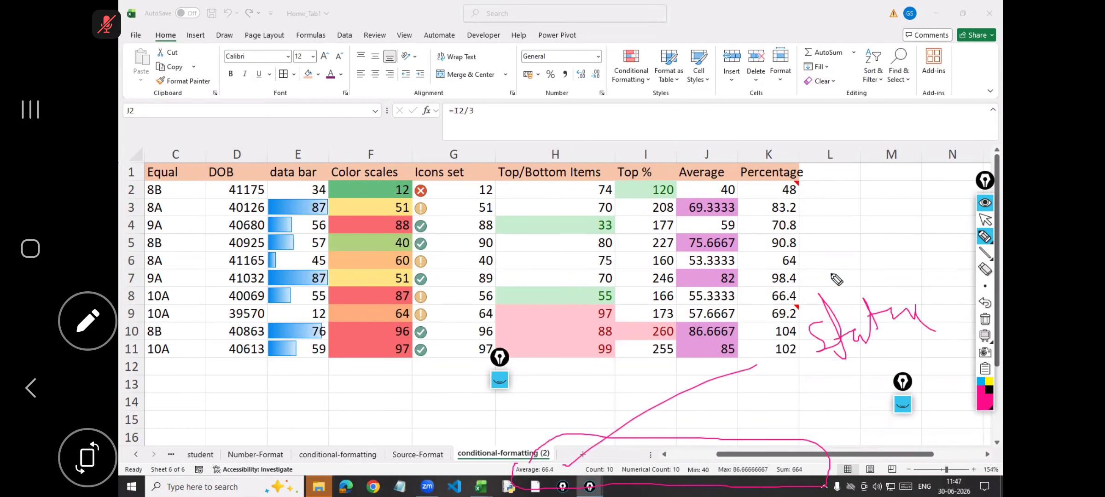
click(984, 220)
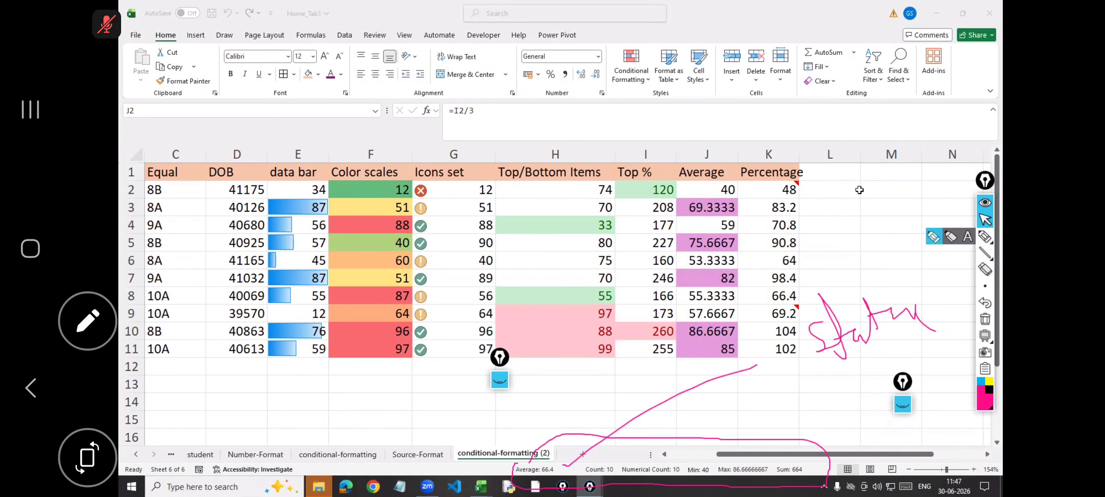
Enter the sample numbers 45, 67 and 90 in cells M2:M4
click(874, 192)
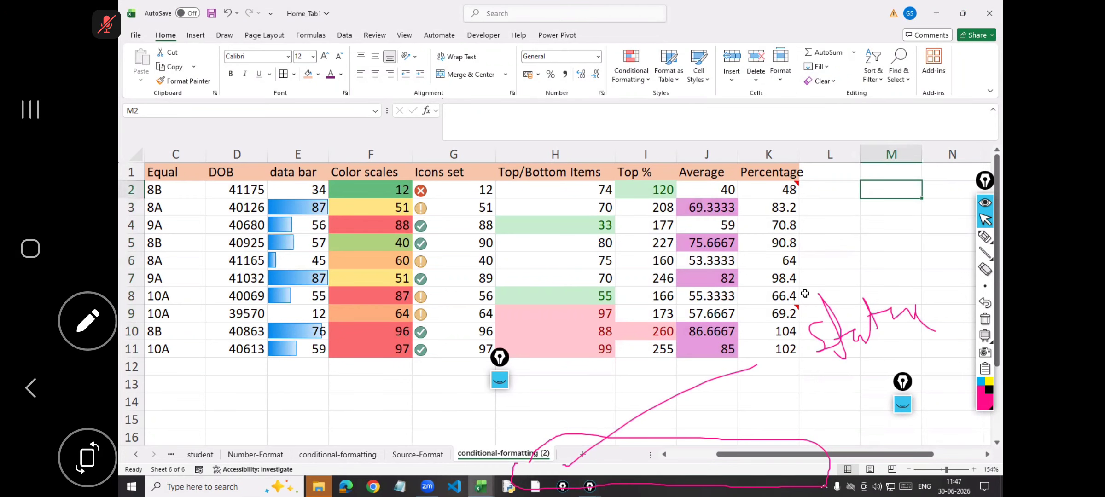
text(45)
key(Return)
text(67)
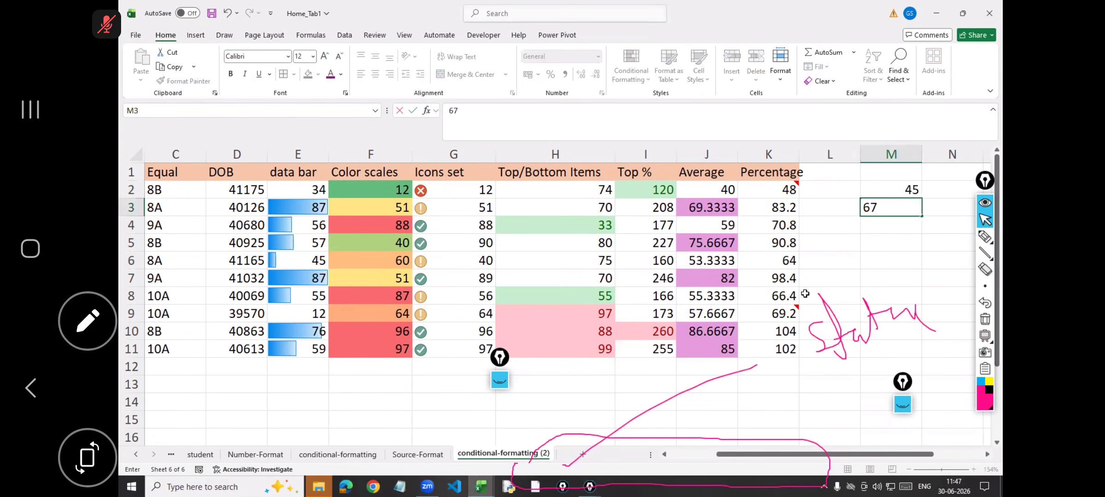
key(Return)
text(90)
key(Return)
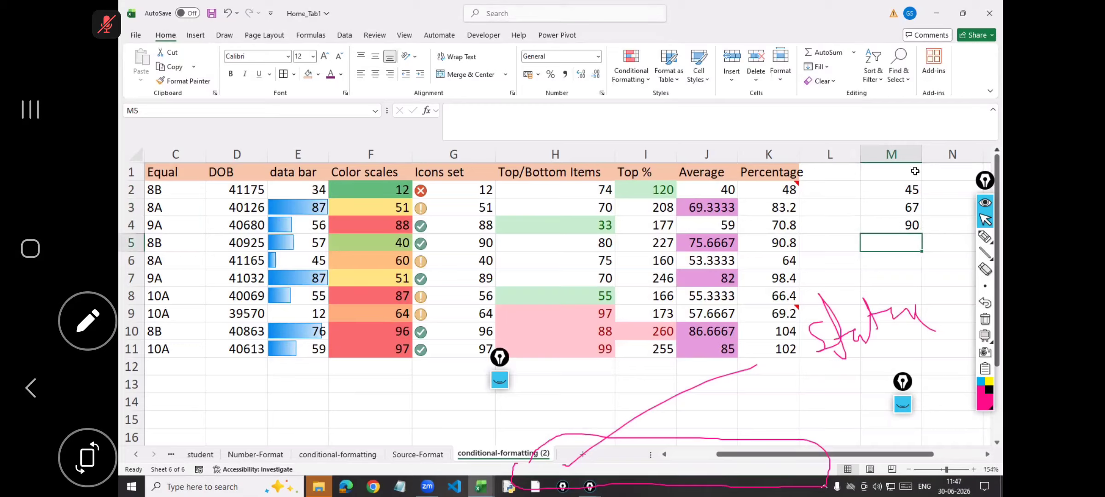
Check the status bar statistics for M2:M4 and clear the annotation ink
drag(907, 190, 904, 227)
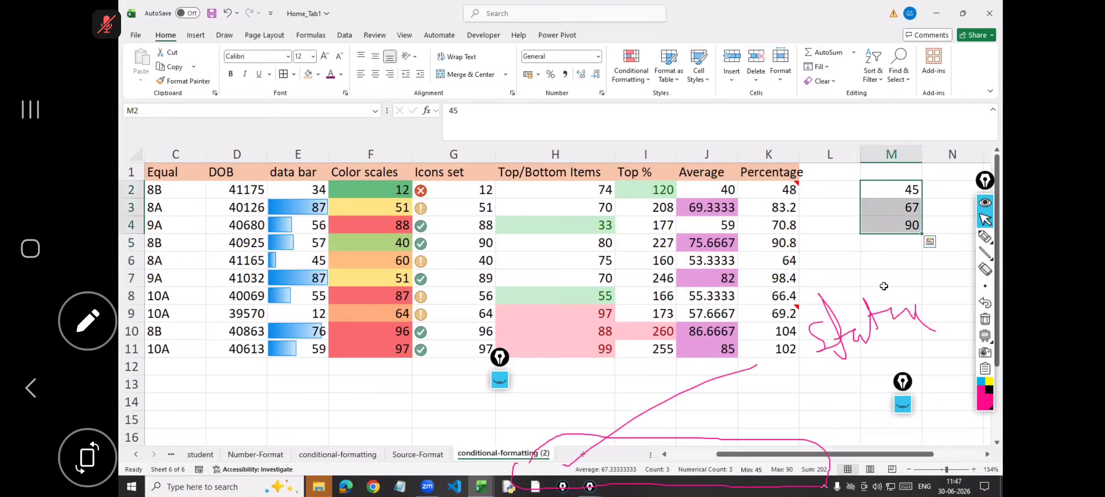
click(897, 266)
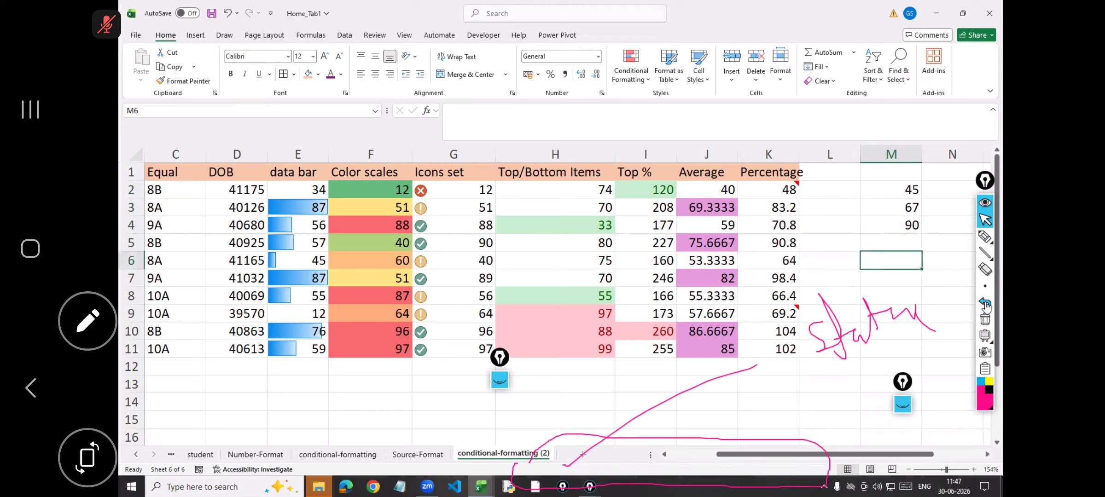
click(984, 321)
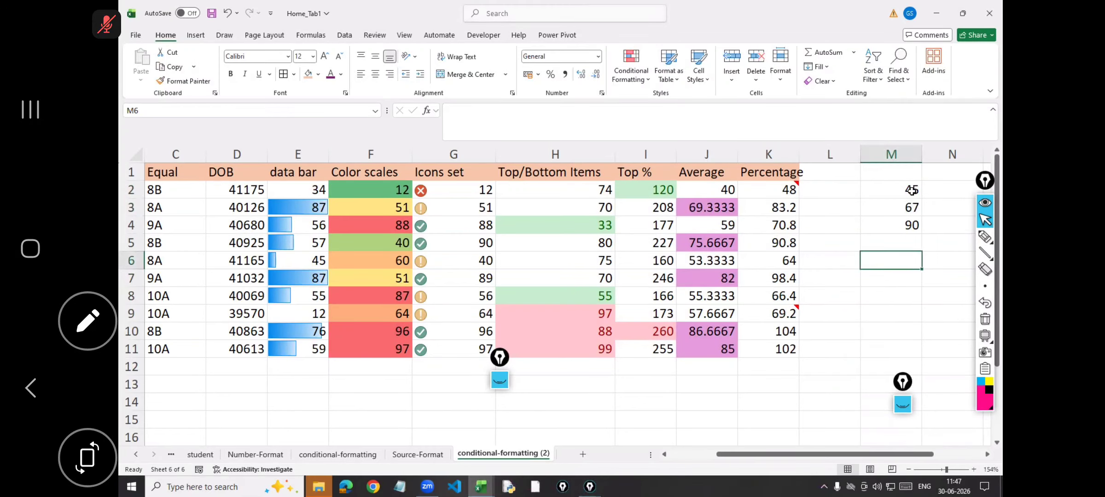
drag(907, 192, 906, 226)
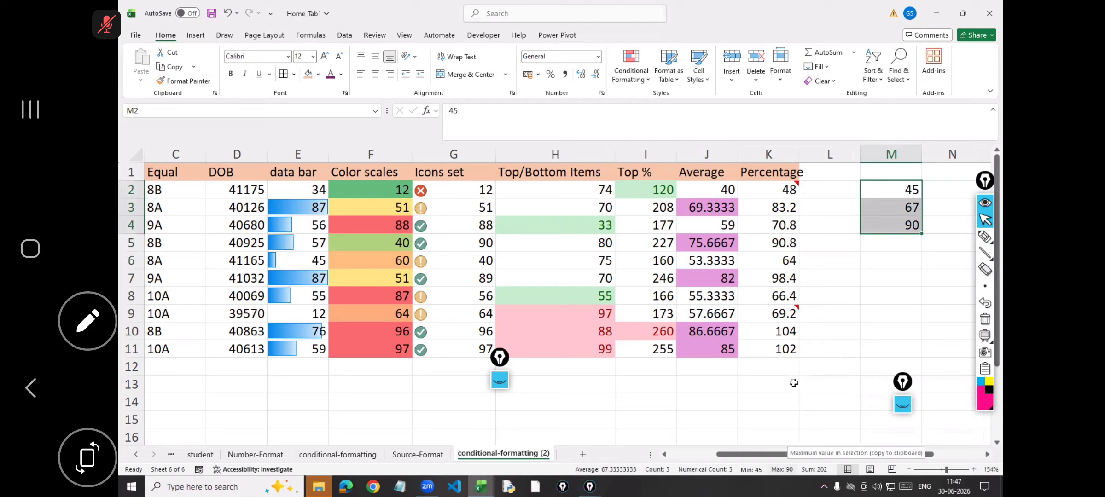
click(834, 321)
Select J2:J11, tick and frame the Font, Alignment and Number groups with the annotation pen, and clear the ink
drag(700, 190, 700, 354)
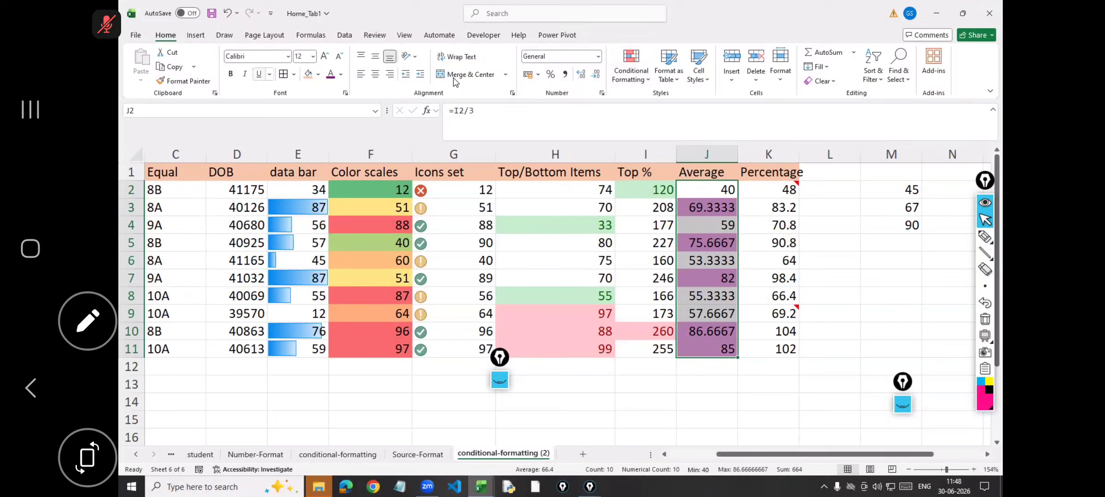
click(985, 237)
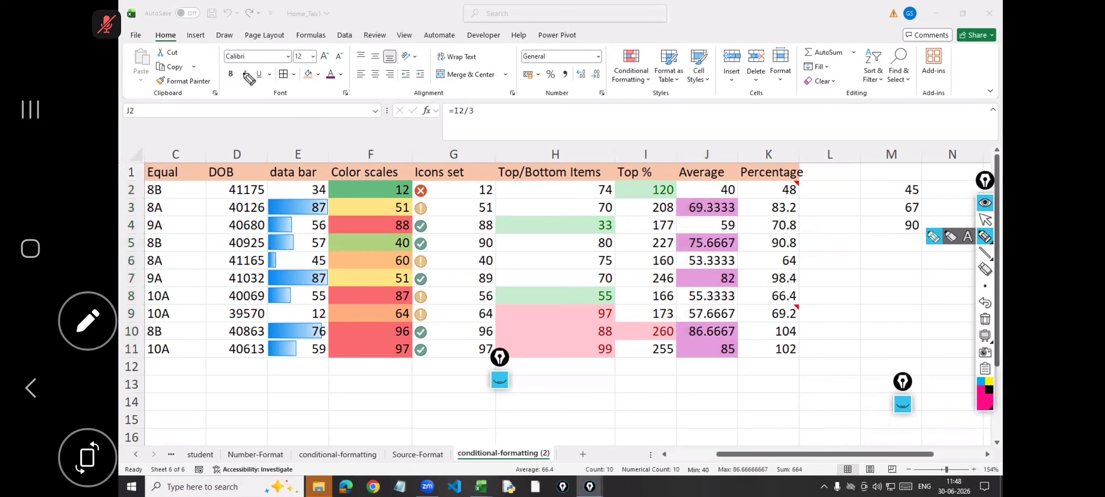
drag(244, 74, 337, 8)
drag(364, 68, 515, 6)
drag(519, 89, 610, 2)
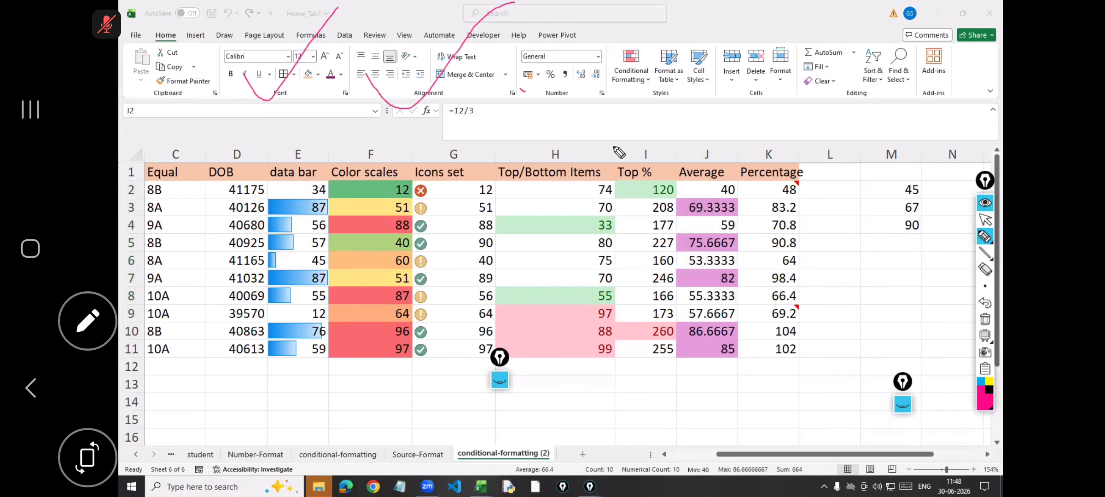
drag(199, 43, 214, 113)
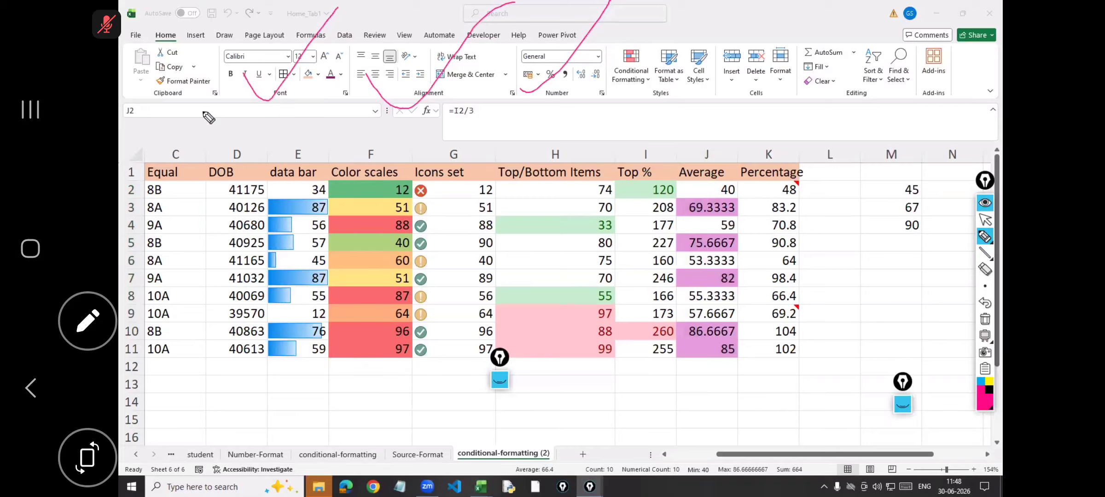
mouse_move(543, 134)
mouse_down()
mouse_move(617, 46)
mouse_move(252, 53)
mouse_up()
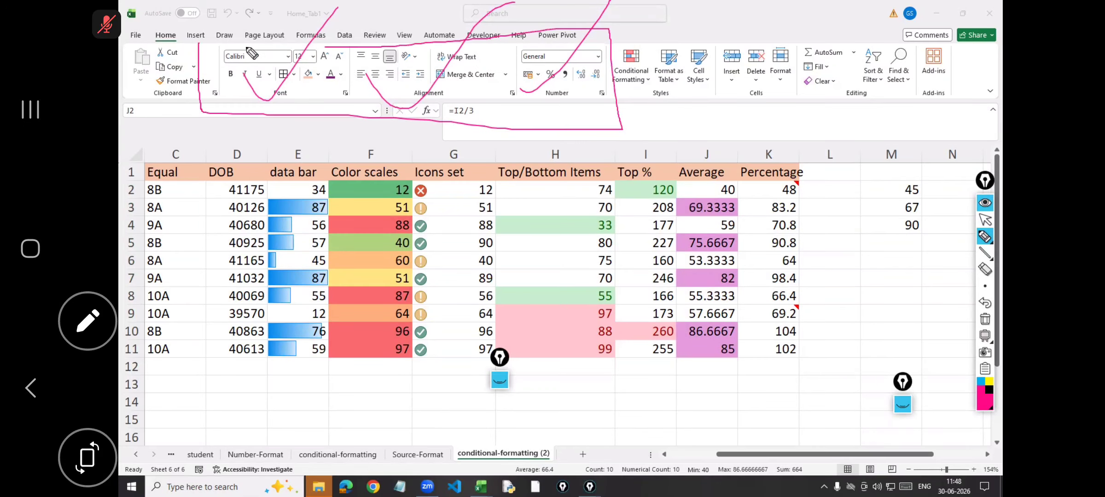
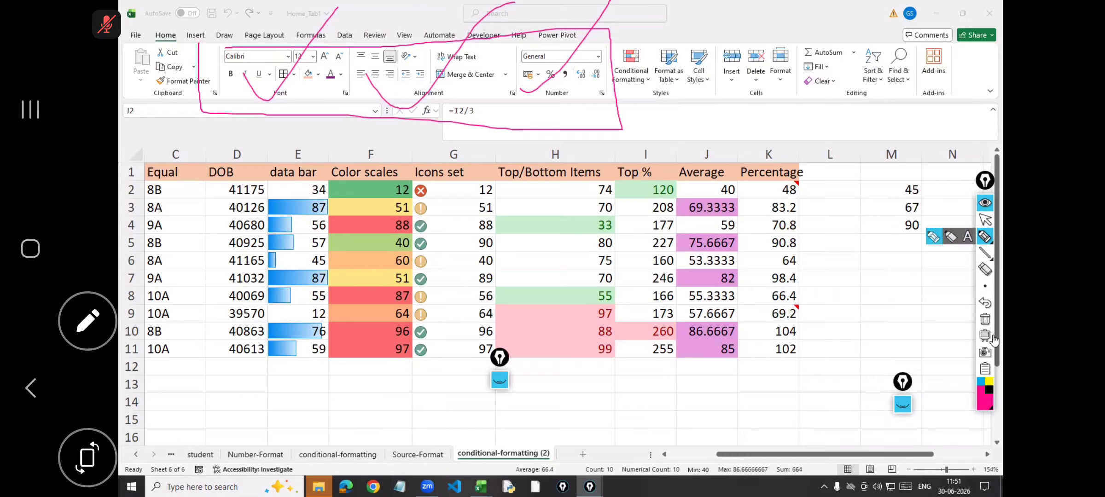
click(985, 320)
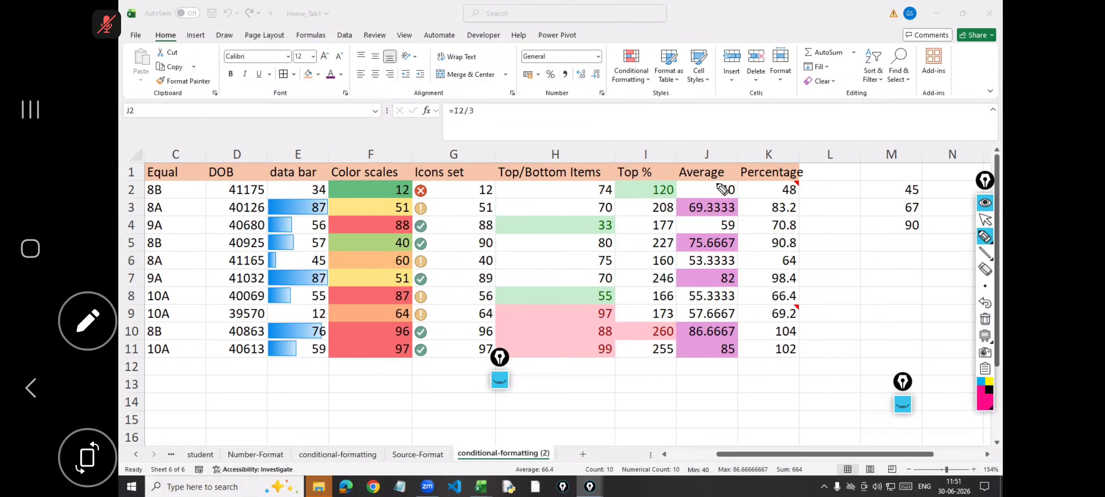
Draw a tick mark over the Average heading with the annotation pen and return to the pointer
drag(690, 172, 758, 121)
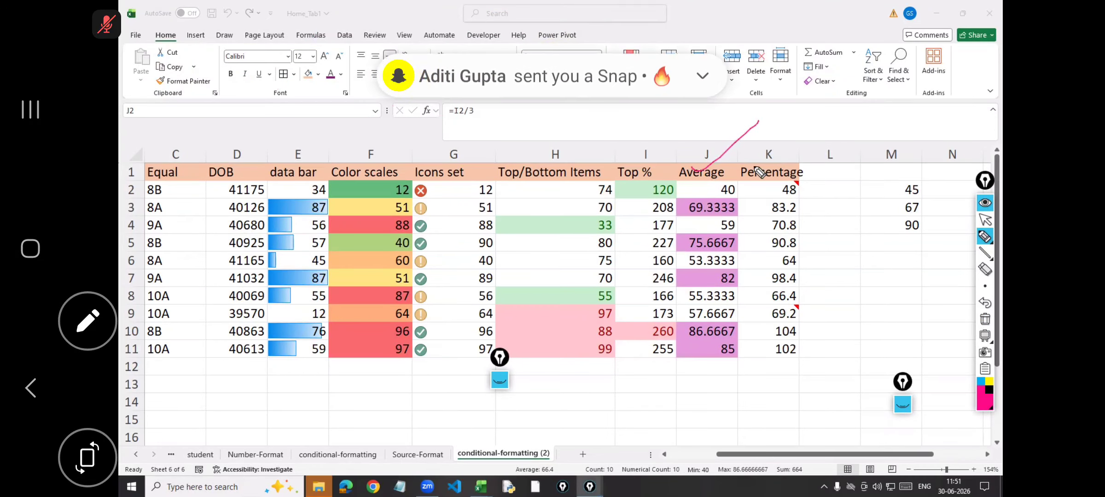
click(985, 220)
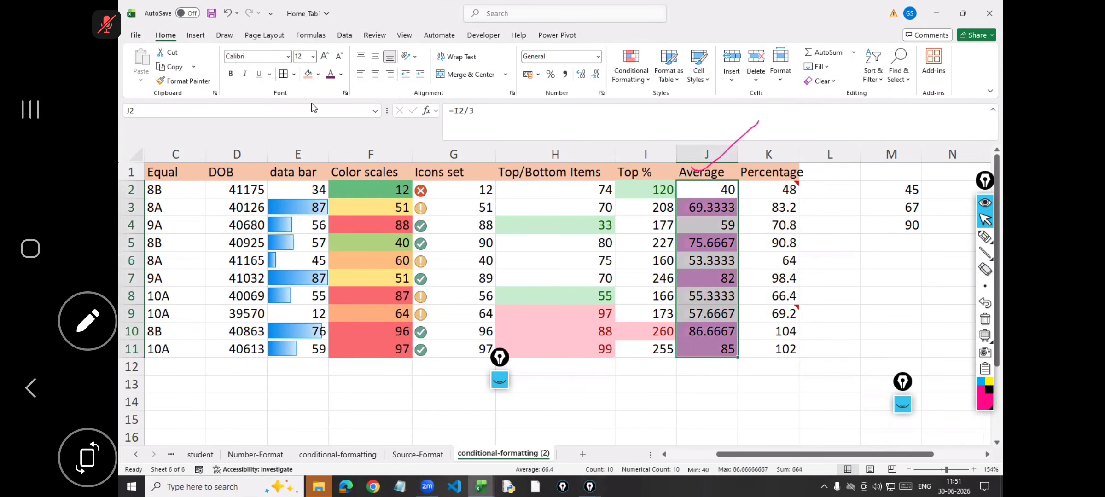
Save the Home_Tab1 workbook and browse this computer for another workbook to open
key(ctrl+s)
click(135, 36)
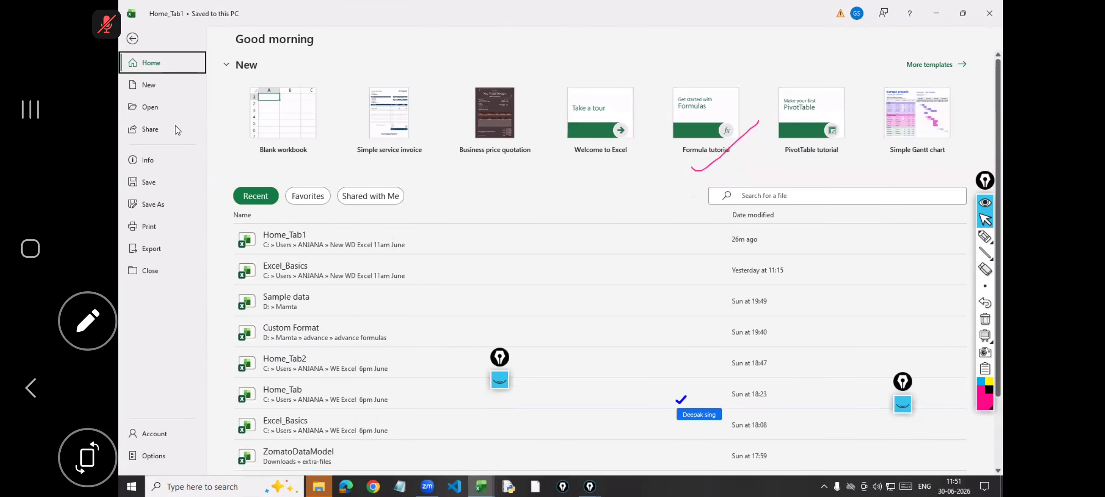
click(156, 109)
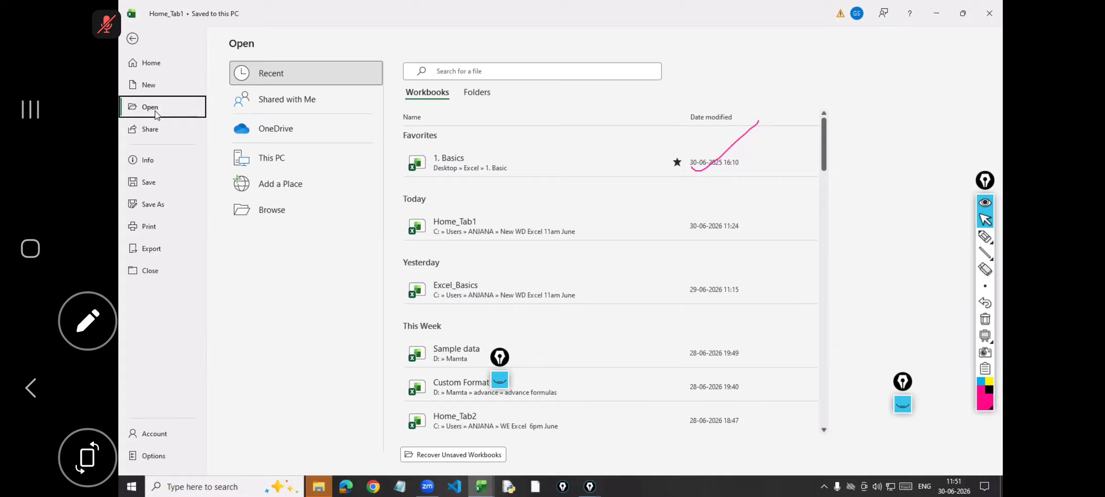
click(268, 211)
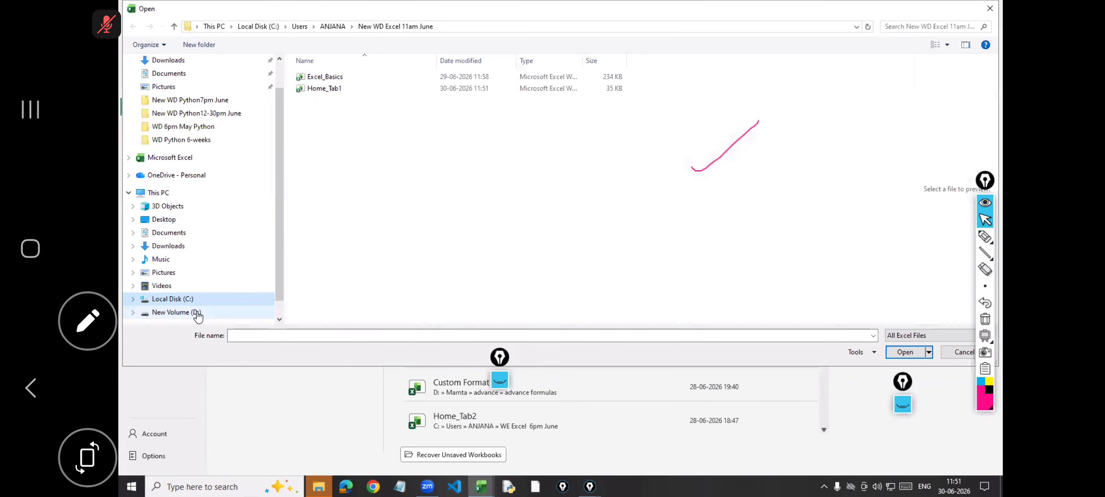
Open the conditional formatting workbook from the advance formulas folder on drive D:
click(196, 313)
click(317, 77)
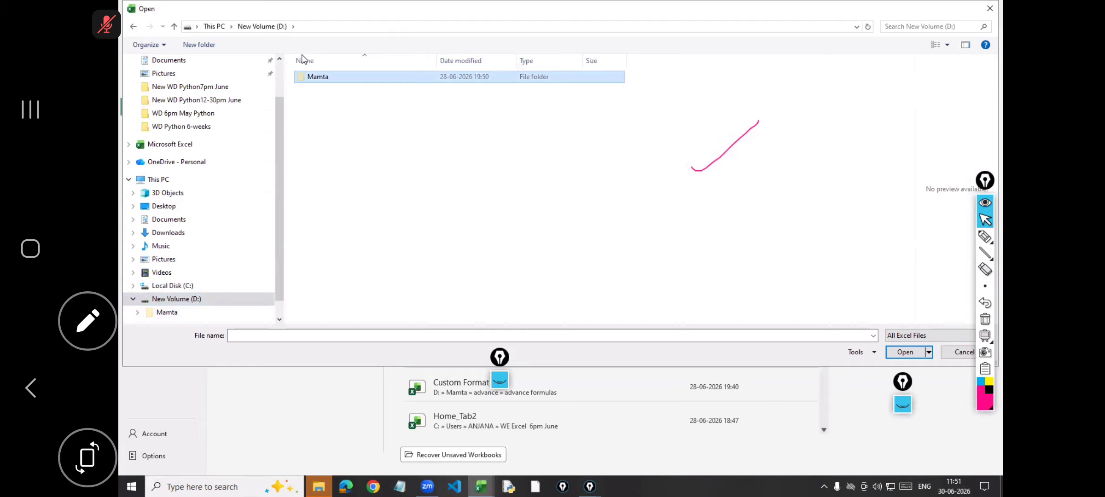
double_click(317, 77)
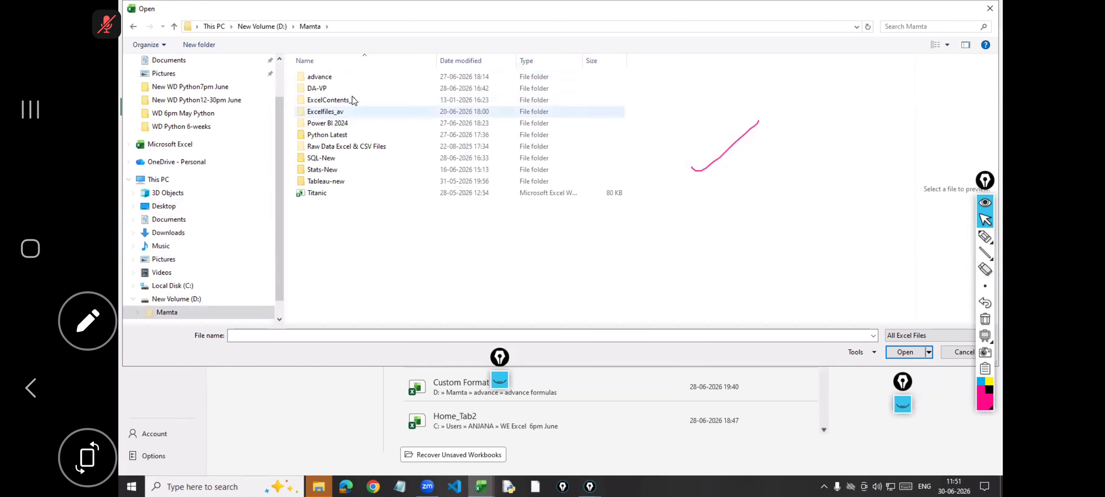
double_click(331, 77)
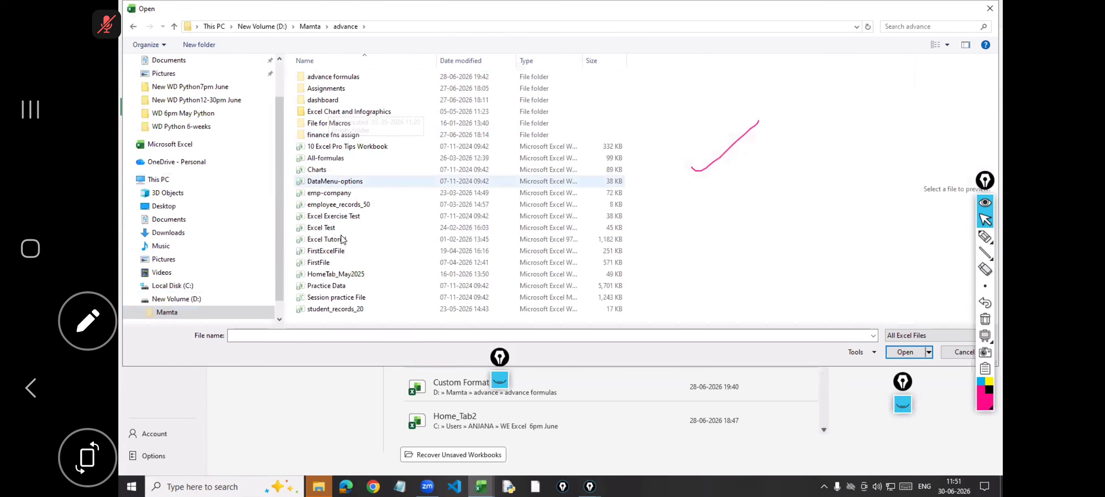
double_click(321, 81)
click(325, 114)
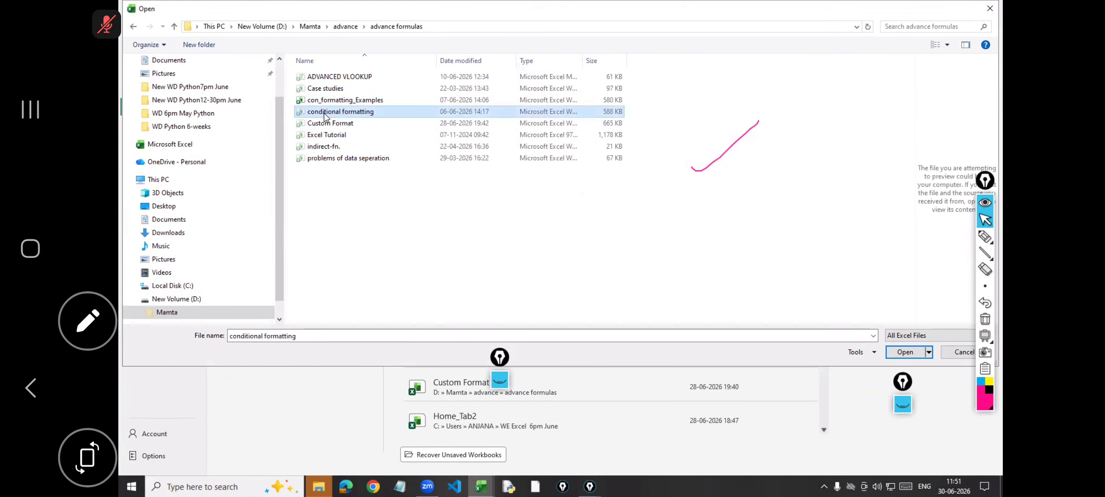
click(897, 352)
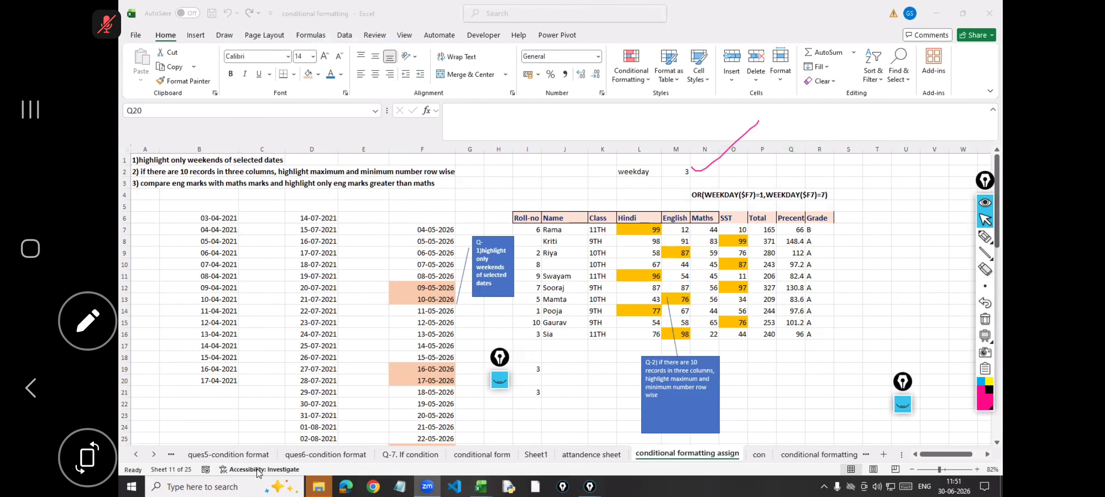
Look through the full list of sheets in the conditional formatting workbook and close it without switching sheets
right_click(136, 454)
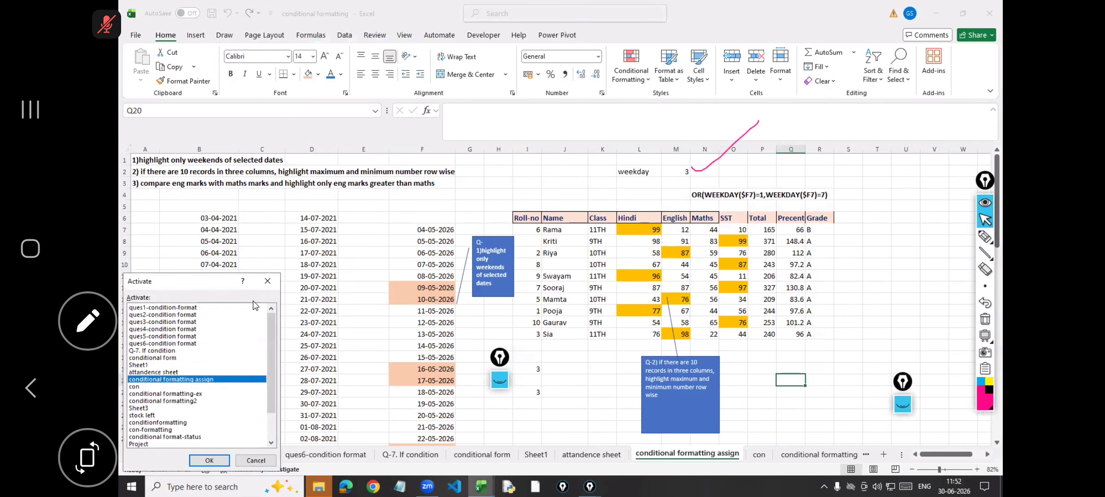
mouse_move(268, 362)
mouse_down()
mouse_move(267, 405)
mouse_move(266, 330)
mouse_move(267, 424)
mouse_move(274, 322)
mouse_move(269, 364)
mouse_up()
scroll(277, 370, down, 2)
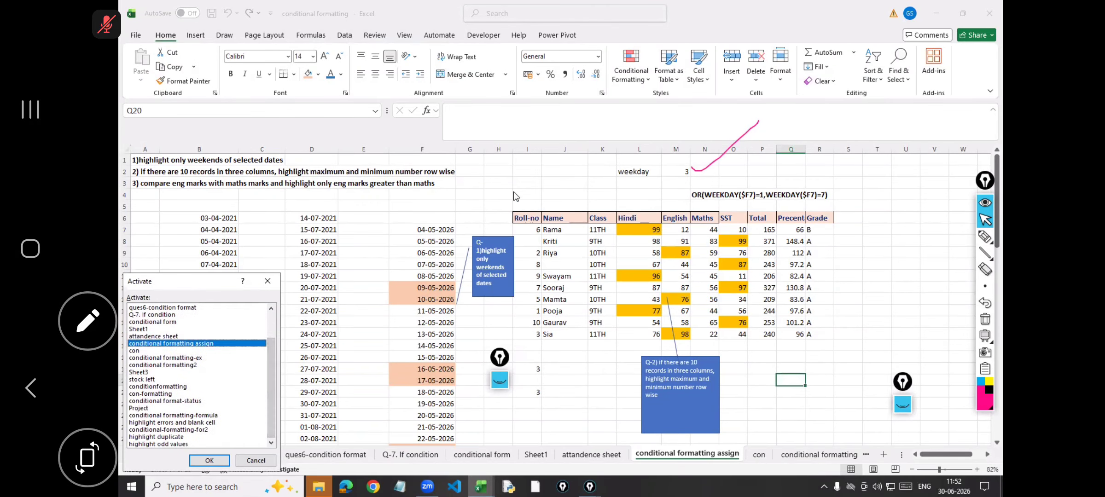
click(260, 463)
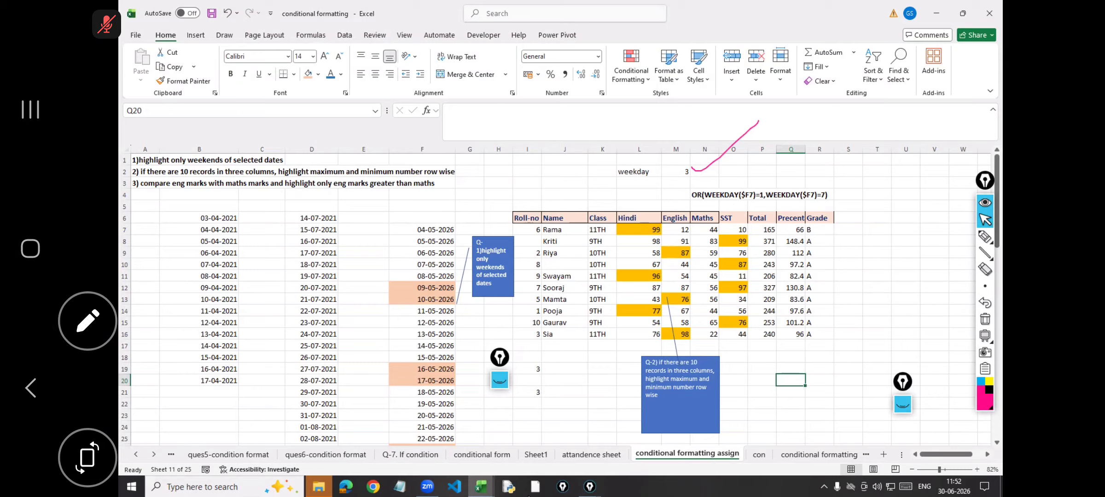
Switch back to the Home_Tab1 workbook and view its conditional-formatting sheet, selecting cell B3
click(479, 488)
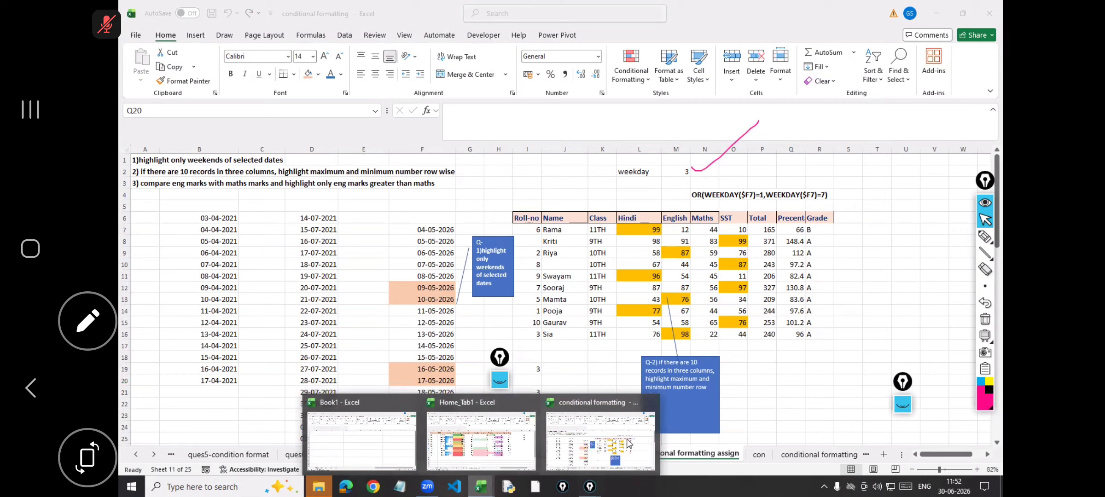
click(501, 415)
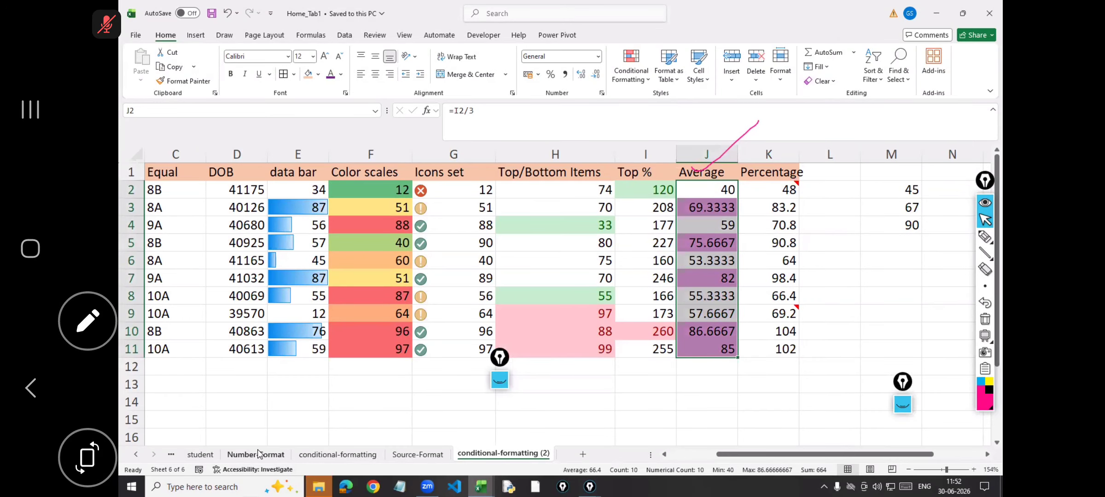
click(335, 455)
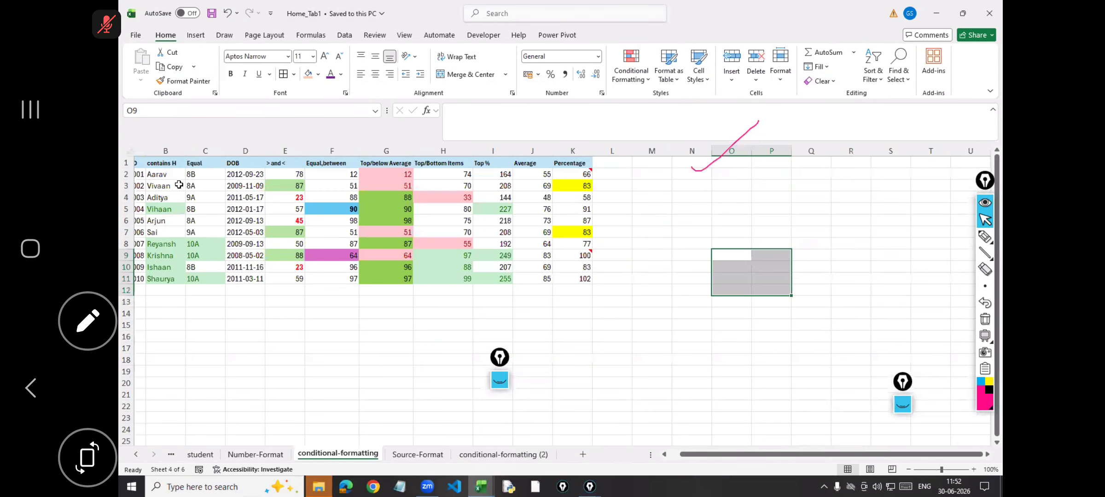
click(178, 184)
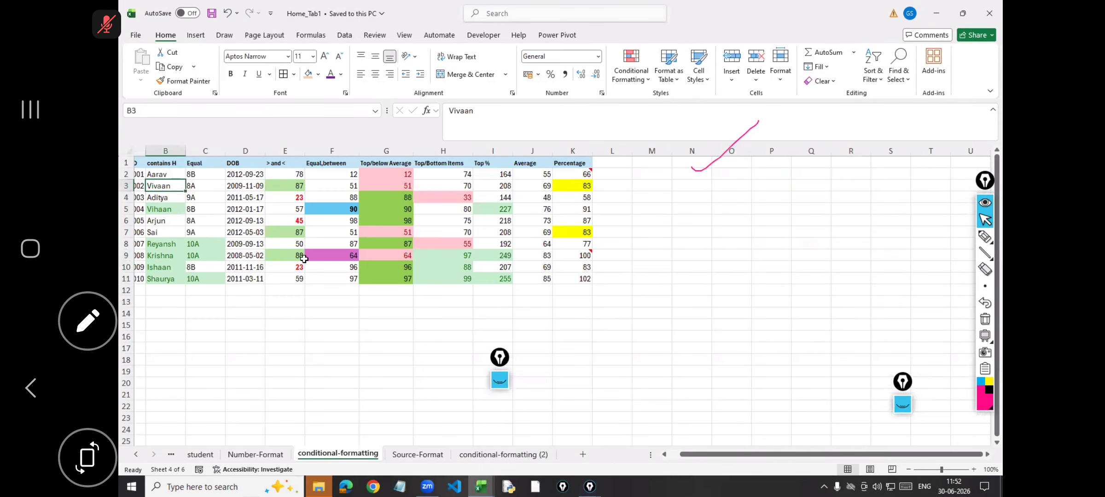
Check the employees sheet at the start of the workbook and return to the student sheet
click(203, 454)
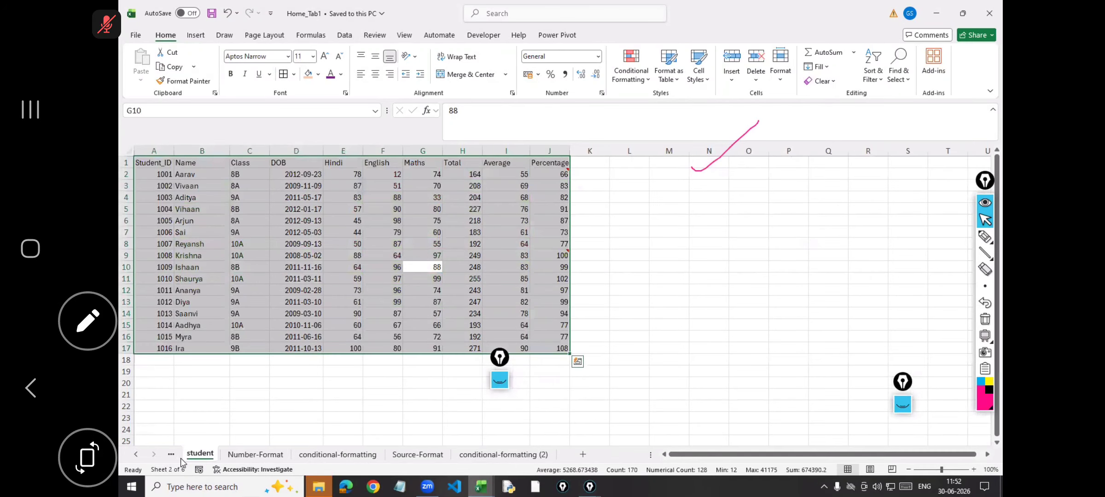
click(179, 458)
click(183, 458)
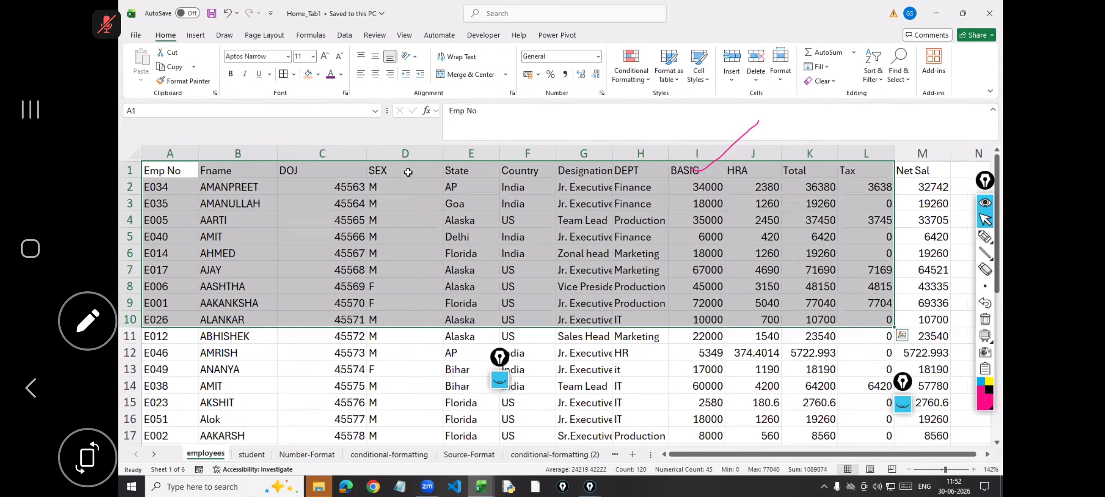
click(243, 455)
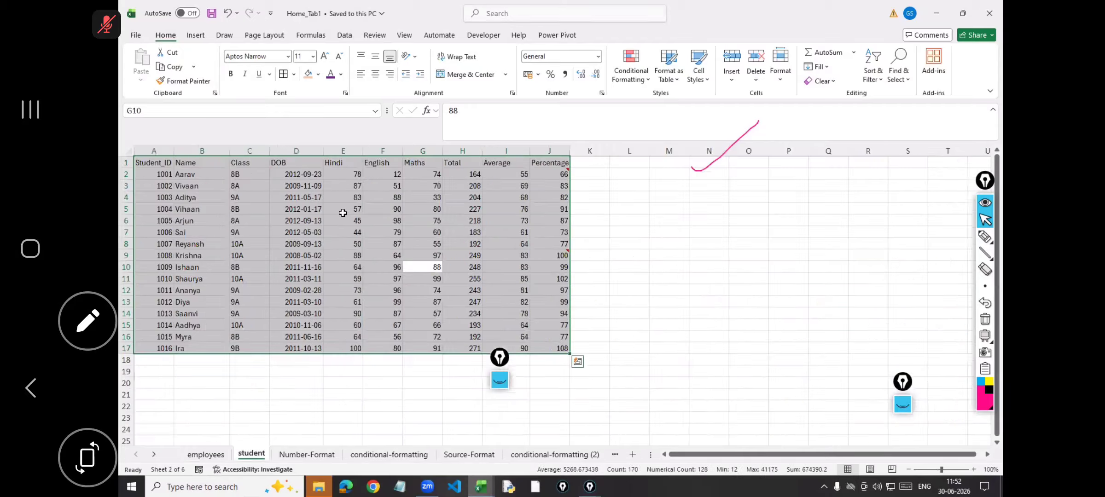
key(ctrl+q)
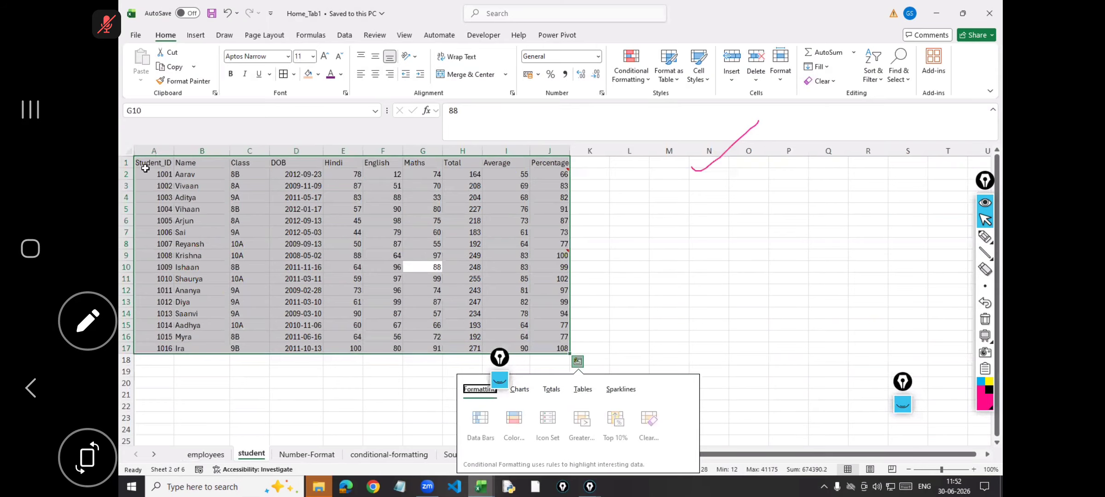
click(152, 167)
drag(152, 169, 506, 322)
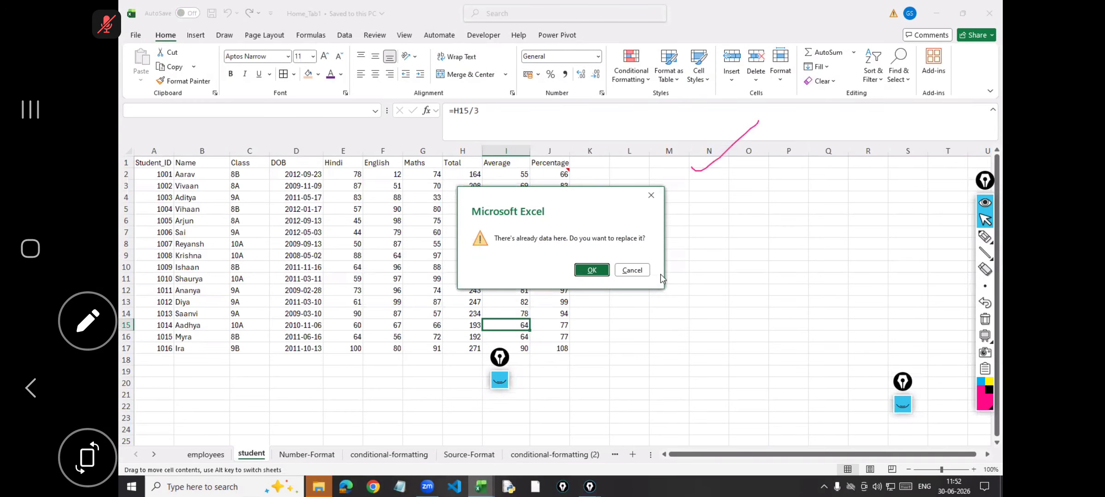
click(638, 272)
click(387, 244)
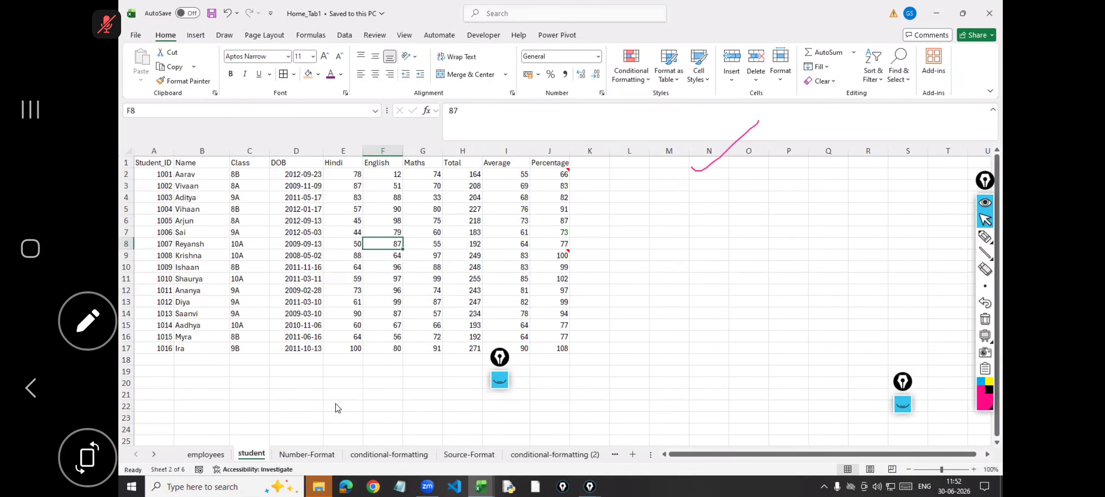
Duplicate the student sheet after the last sheet and rename the copy cond-formatting3
scroll(633, 448, down, 1)
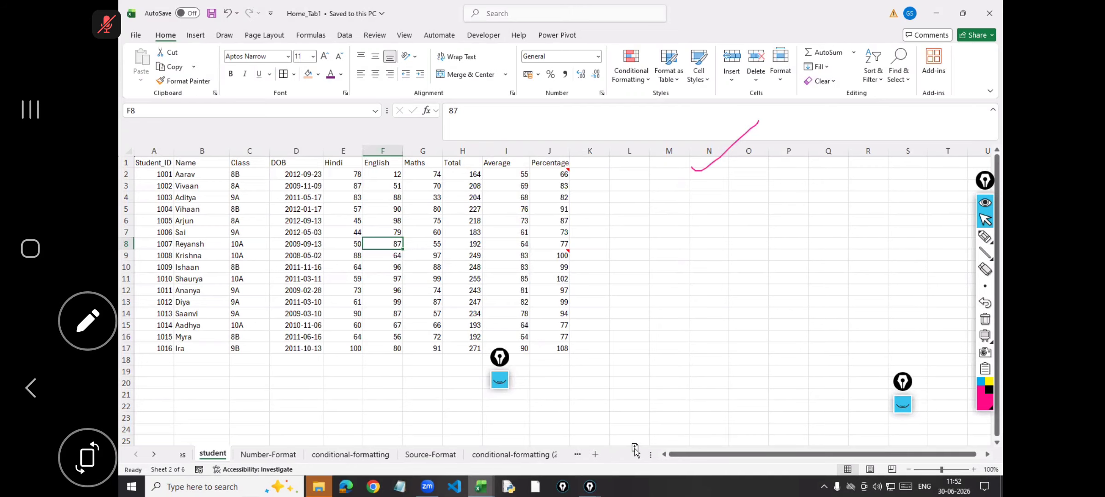
drag(634, 449, 564, 450)
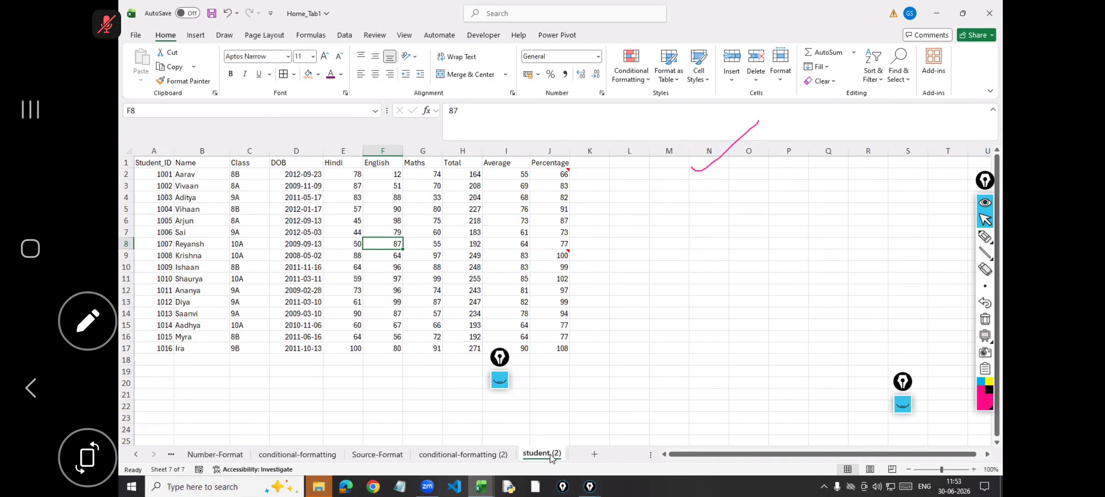
double_click(551, 454)
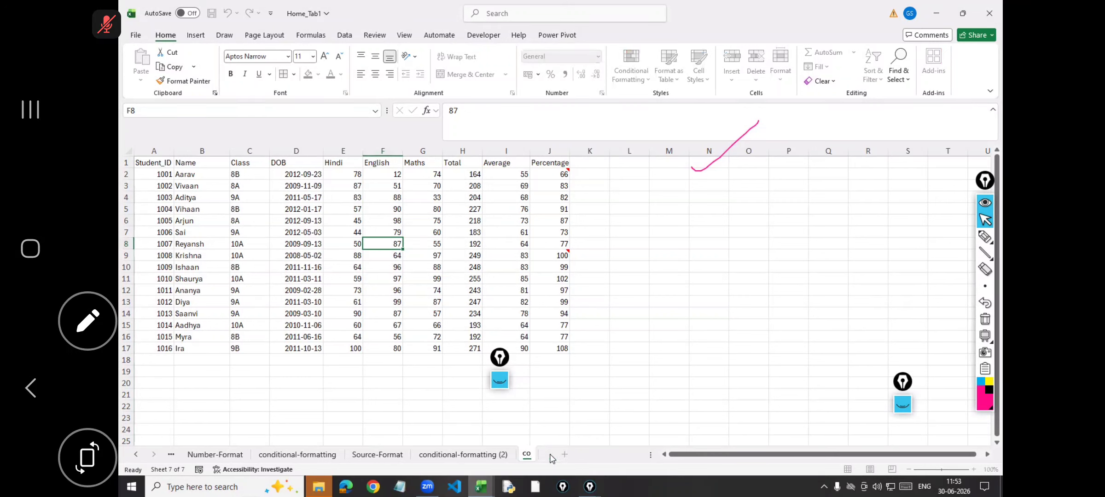
text(cond-formatting3)
key(Return)
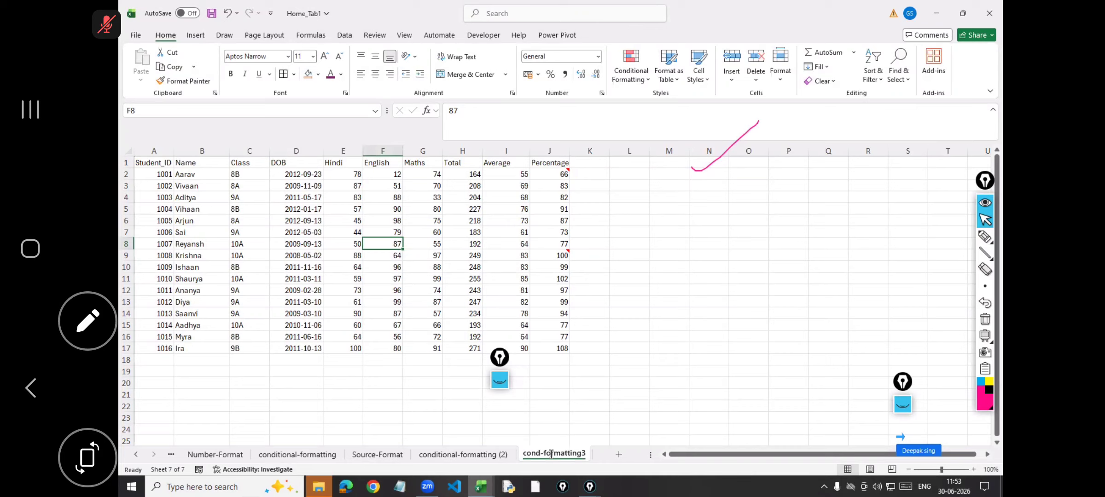
Select the header row A1:J1 to point out the column headings, then clear the selection
click(383, 185)
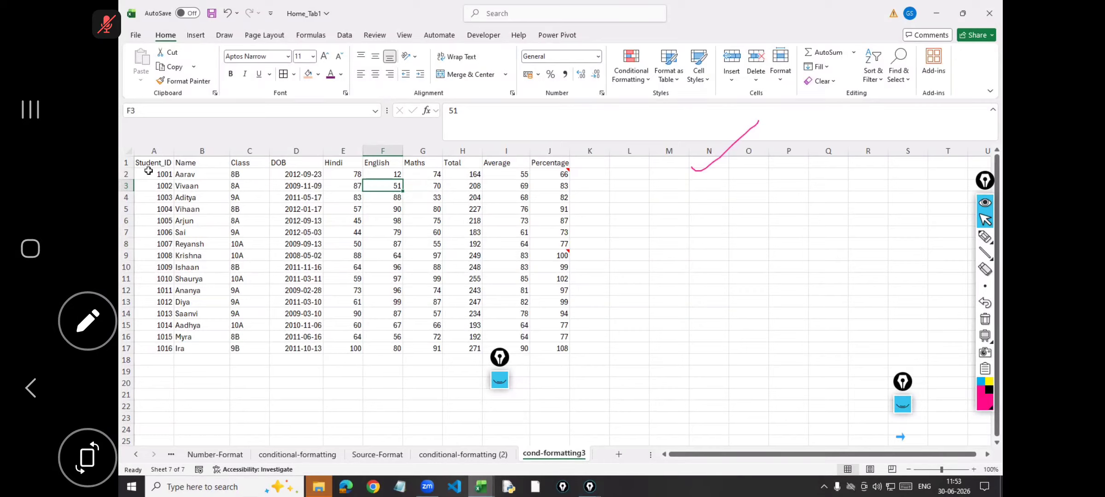
drag(156, 167, 552, 166)
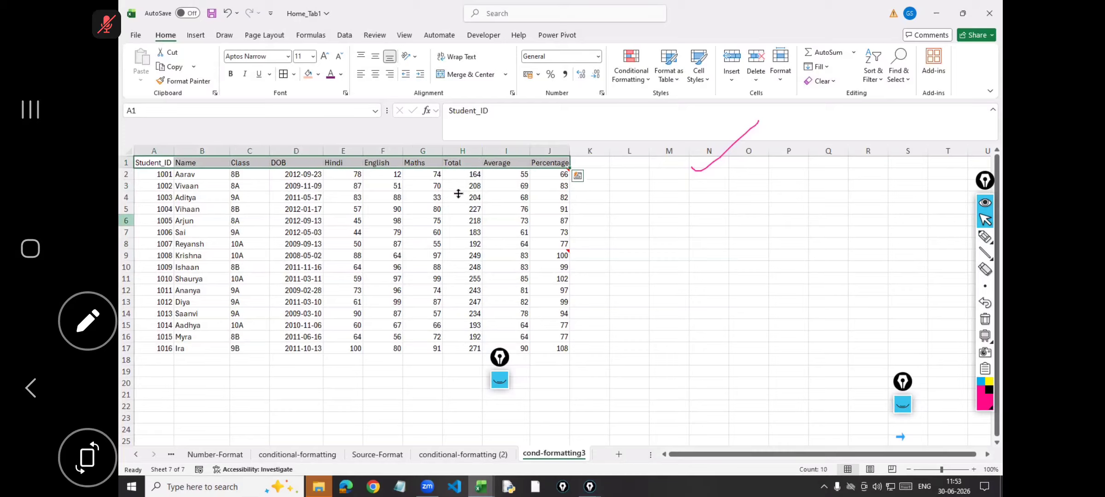
drag(140, 186, 317, 198)
drag(592, 176, 593, 177)
click(383, 316)
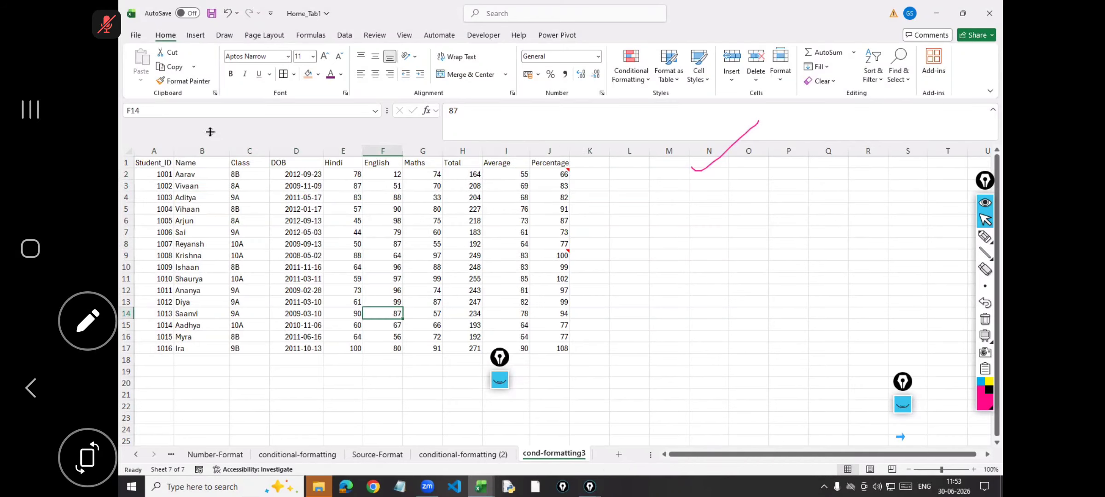
Select the first student record A2:J2, then the whole student table, to show a record versus the dataset
drag(139, 174, 551, 176)
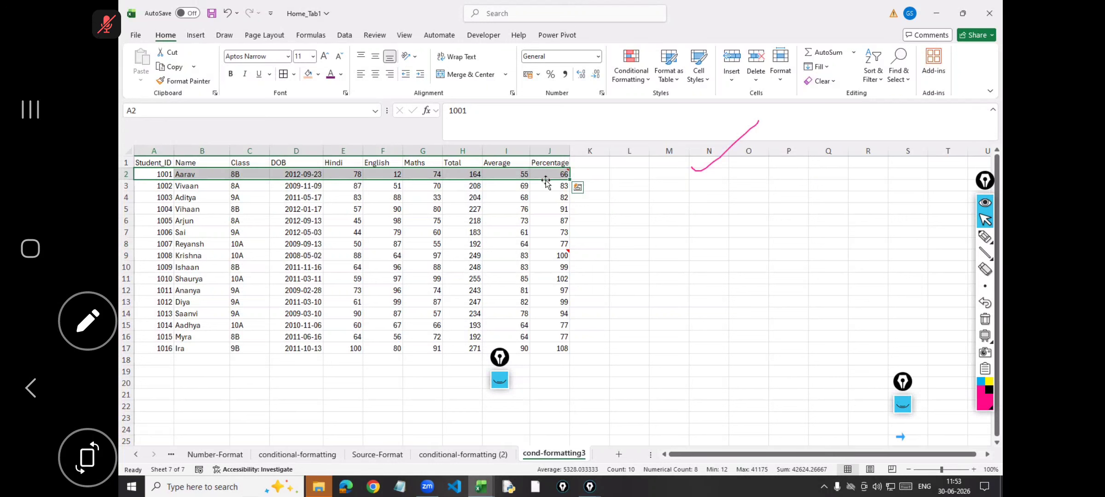
click(455, 234)
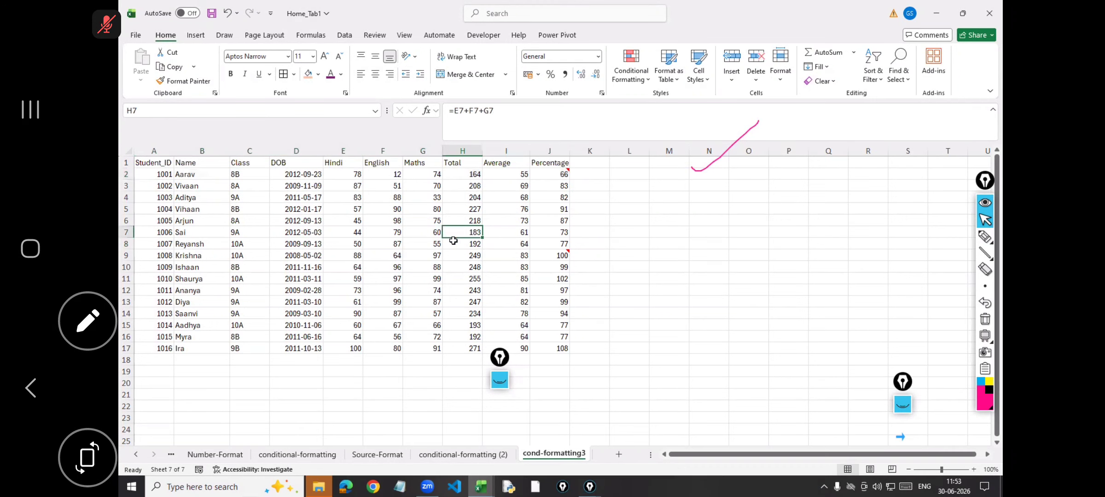
key(ctrl+a)
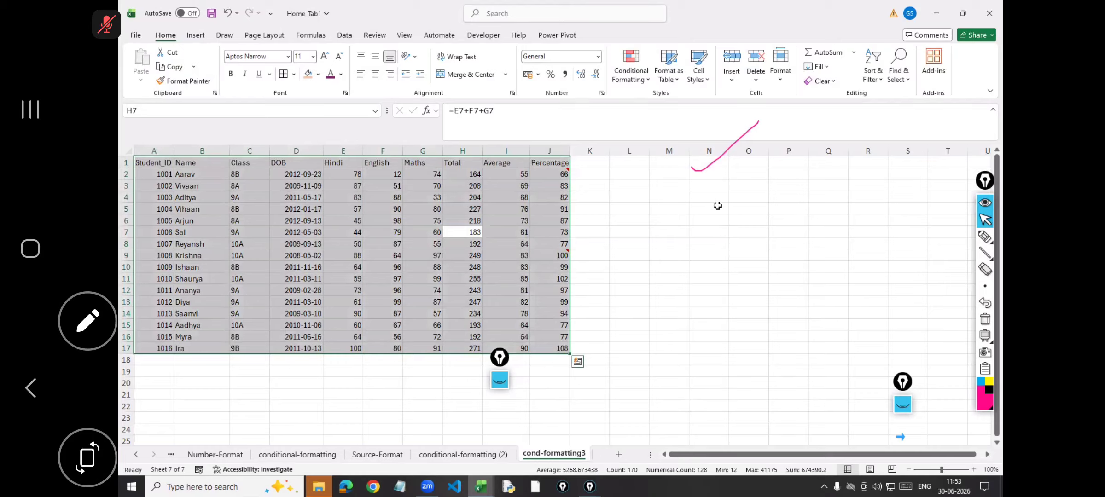
Browse the function library categories, including Text, Statistical, Engineering and Cube functions, without inserting any function
click(696, 198)
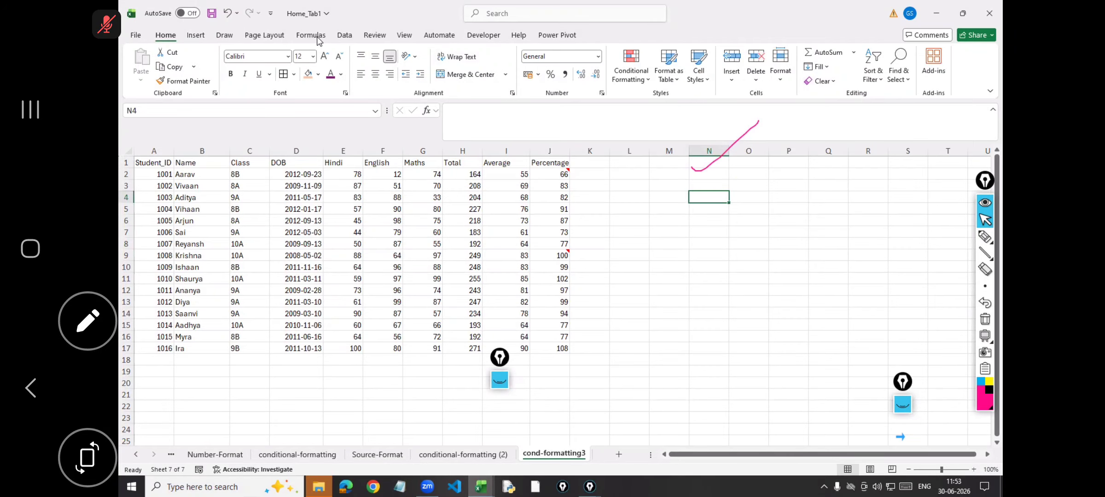
click(318, 38)
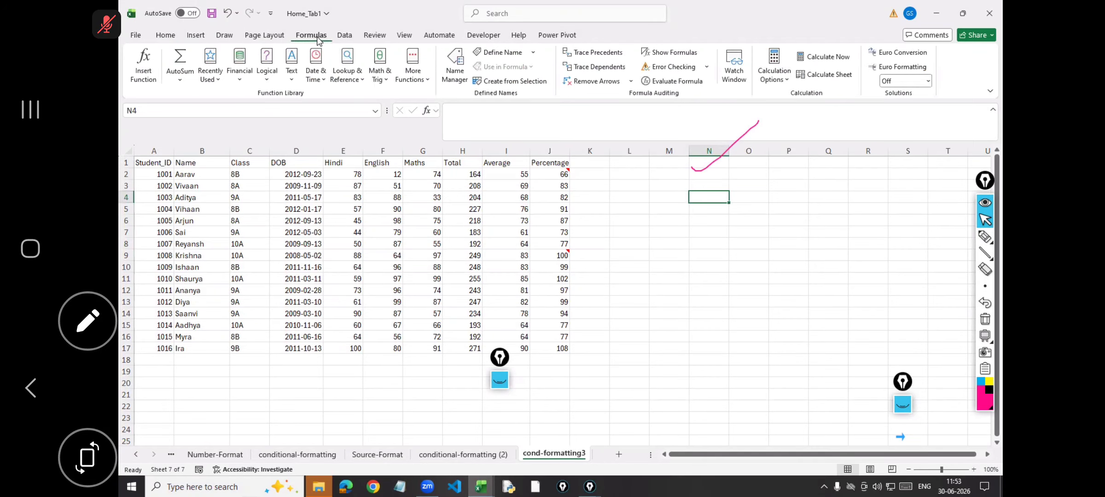
click(244, 76)
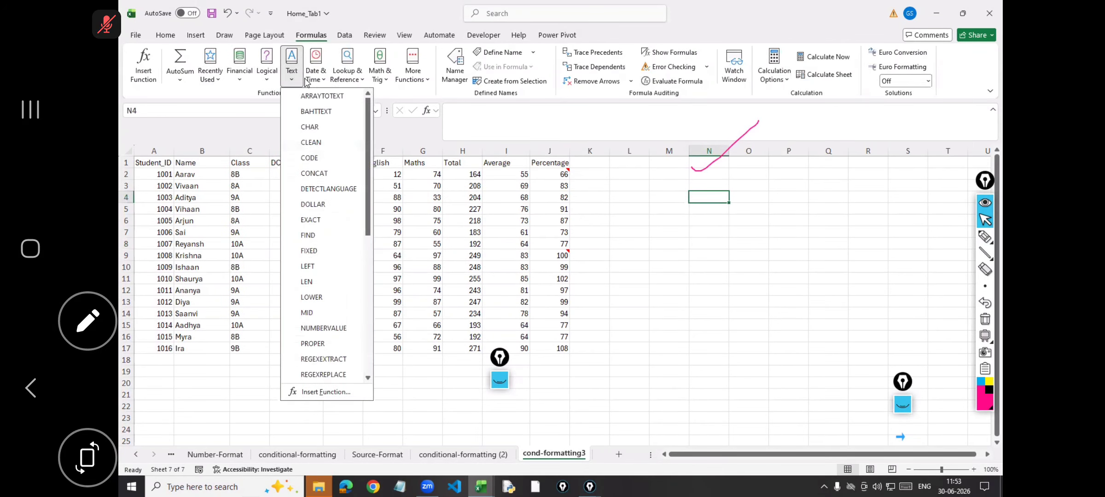
mouse_move(416, 79)
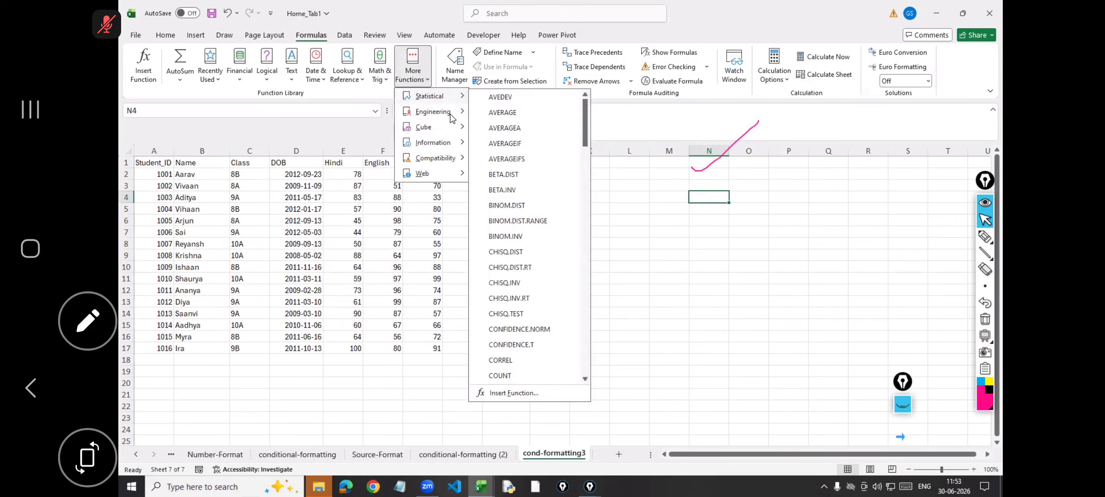
mouse_move(450, 118)
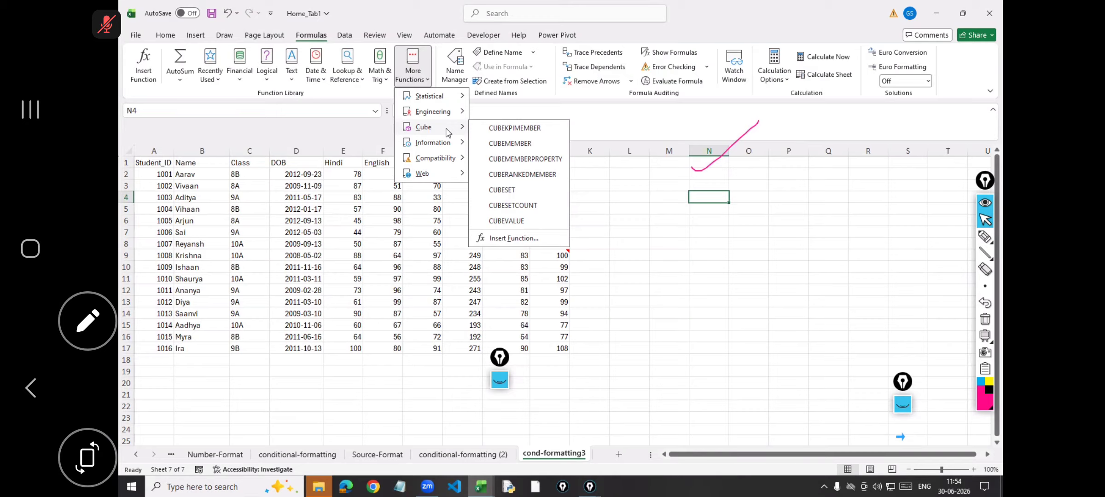
click(331, 238)
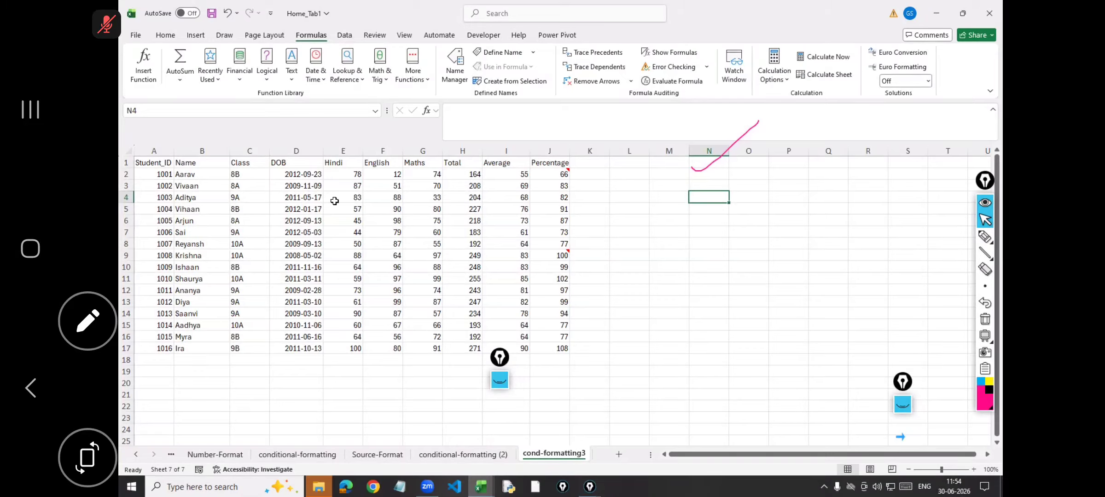
Select the whole student table to point out the dataset, then clear the selection at cell M3
click(673, 186)
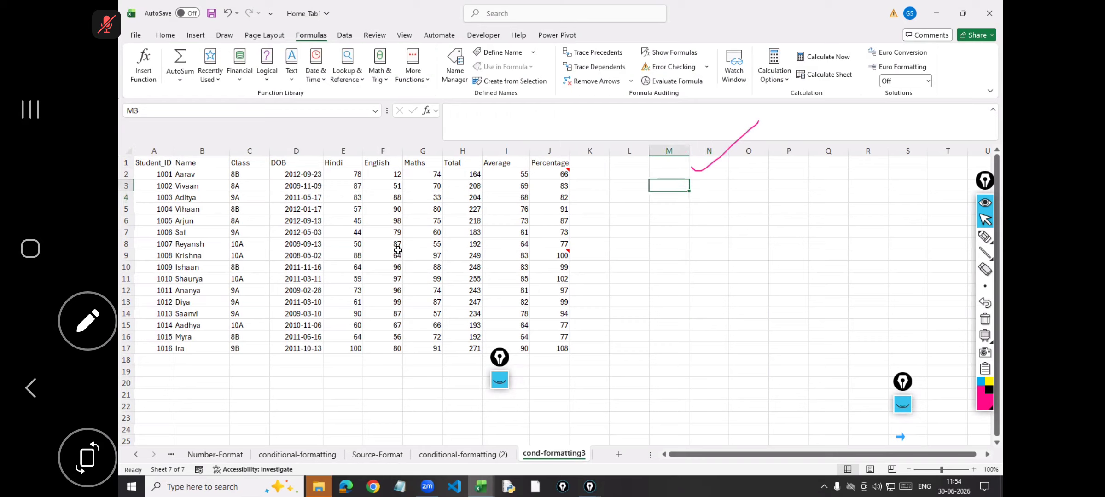
click(398, 246)
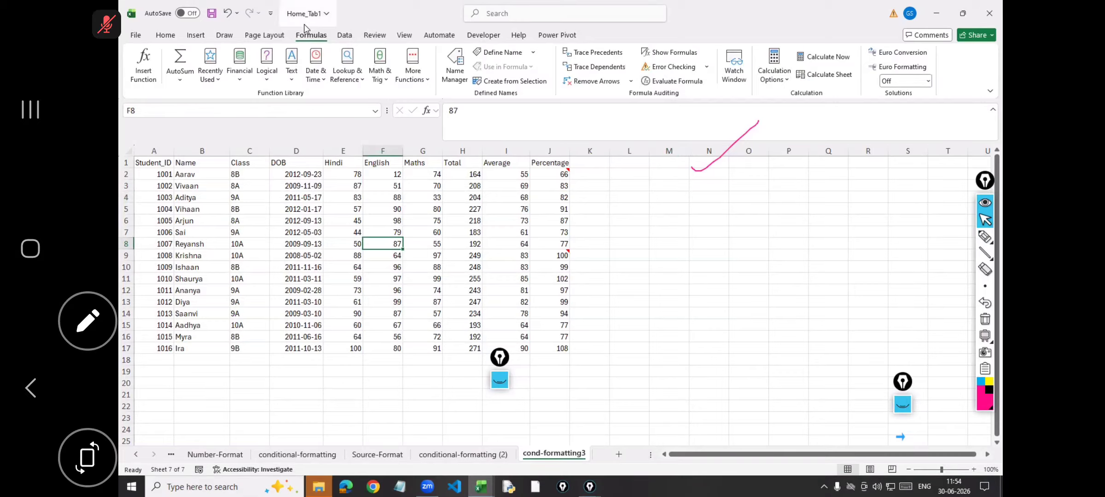
click(374, 198)
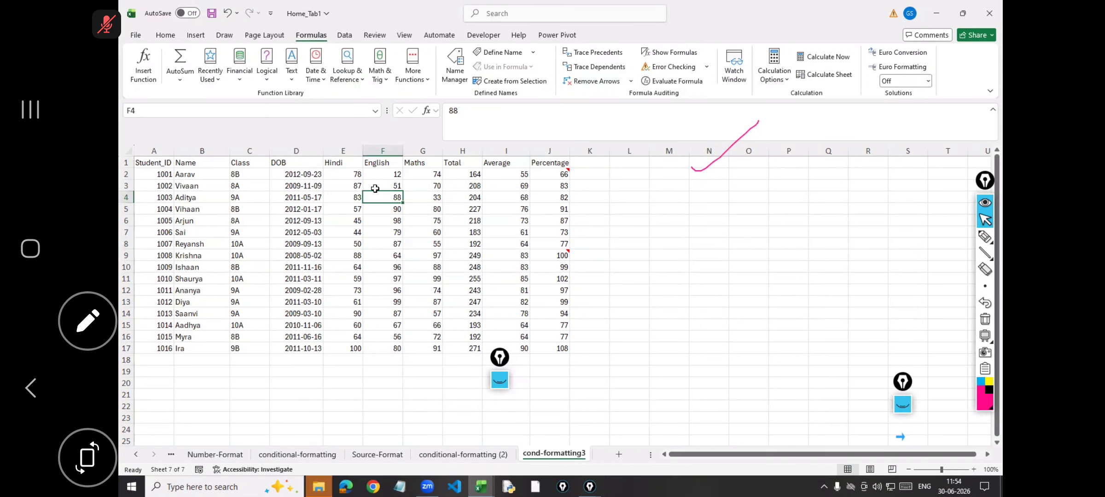
key(ctrl+a)
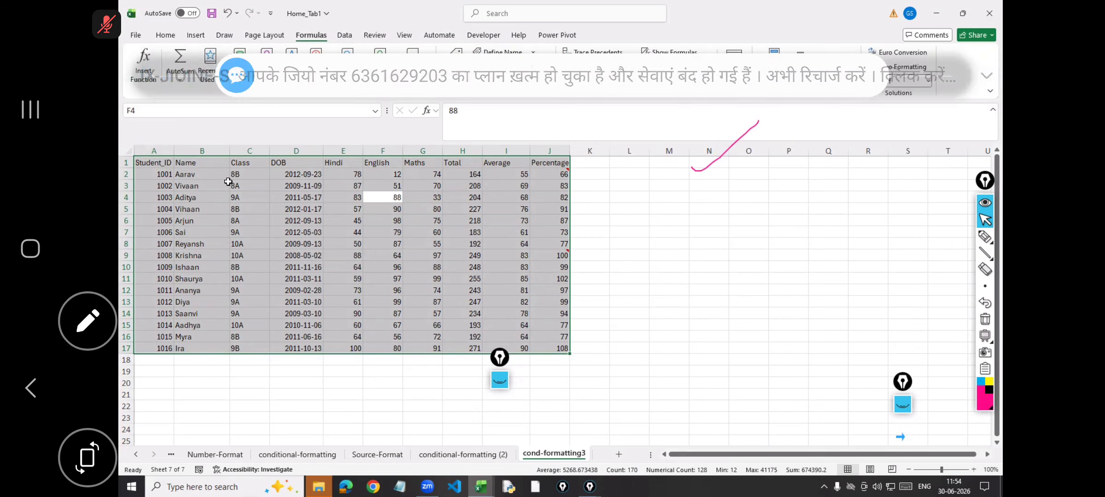
click(663, 186)
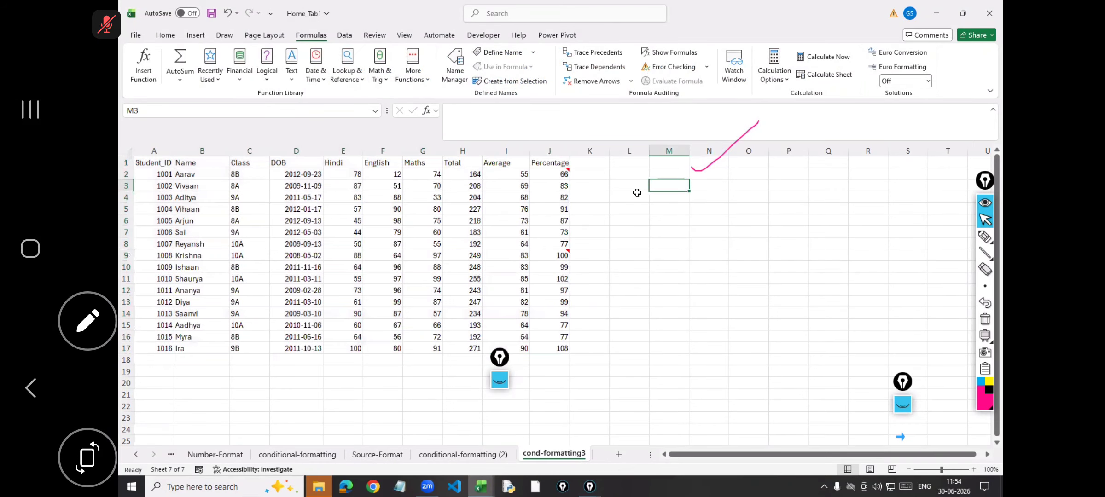
drag(663, 192, 749, 256)
drag(652, 256, 681, 191)
Enter the label row in cell L5, in the empty area beside the student table
scroll(829, 297, up, 4)
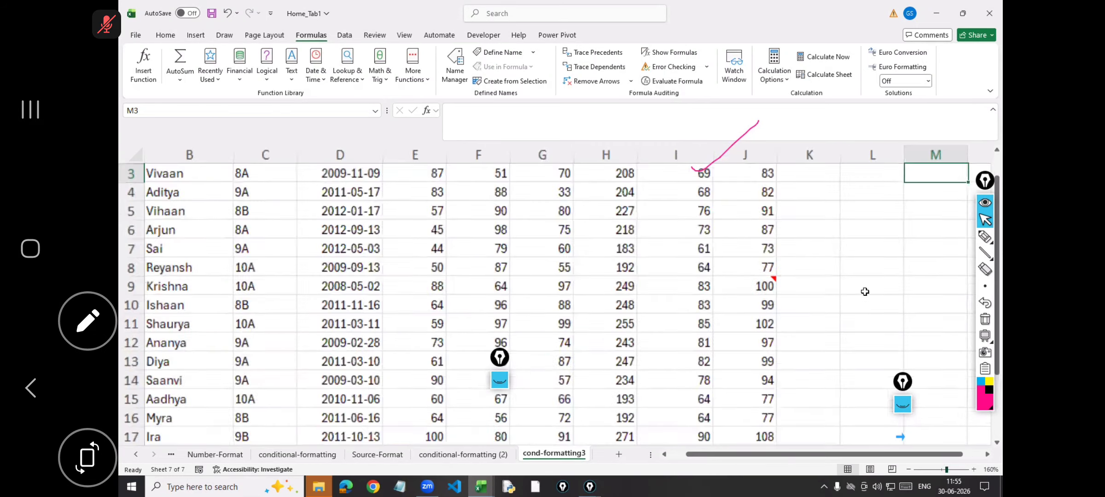
click(987, 454)
scroll(671, 215, right, 2)
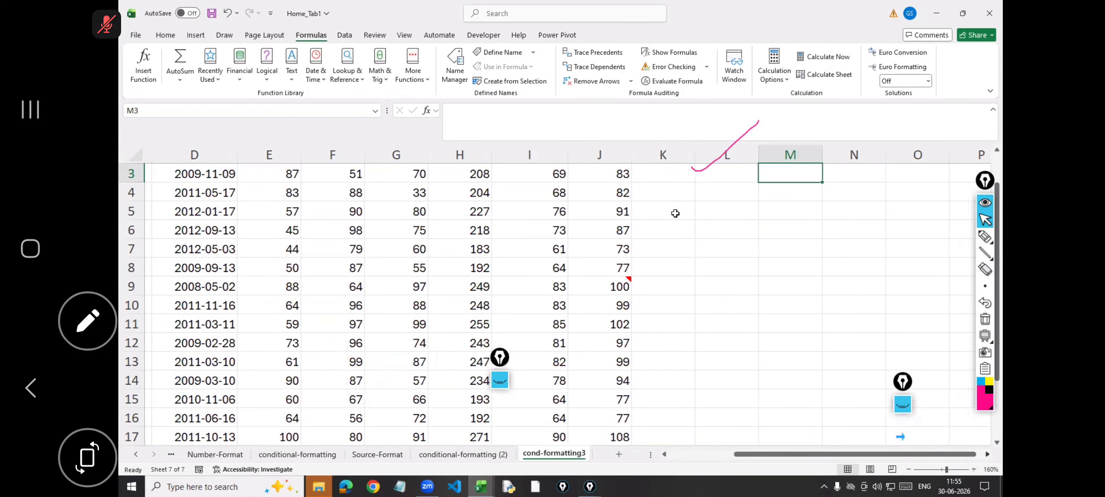
click(653, 213)
text(r)
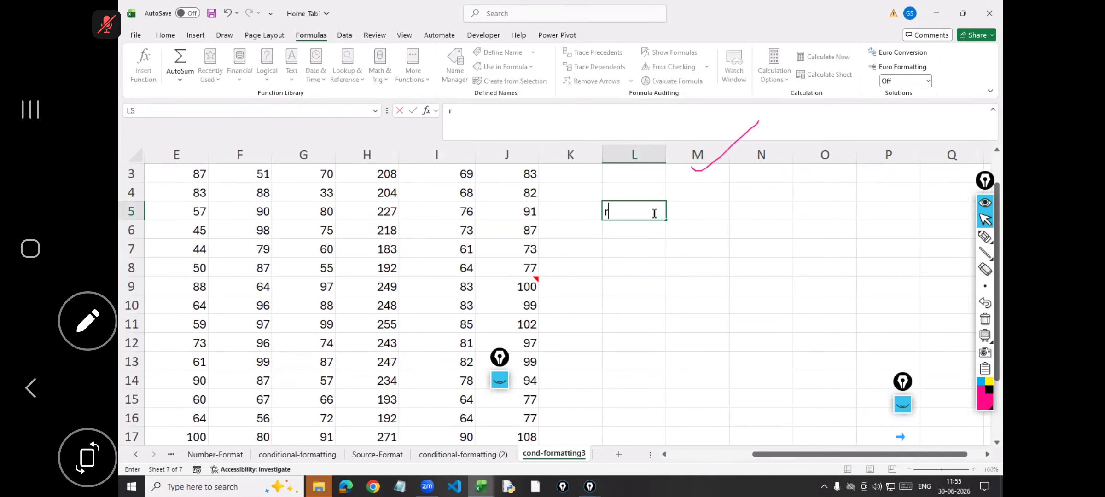
text(ow)
key(Tab)
Begin a ROW formula in M5, shorten it to =r and complete it to =row to show the function suggestions
text(=row()
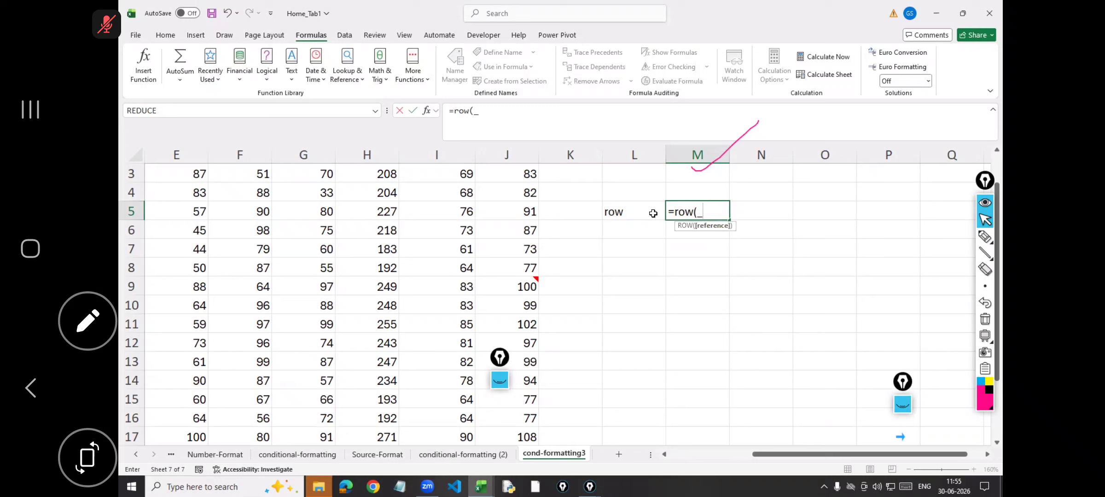
key(BackSpace)
key(BackSpace)
key(BackSpace)
key(BackSpace)
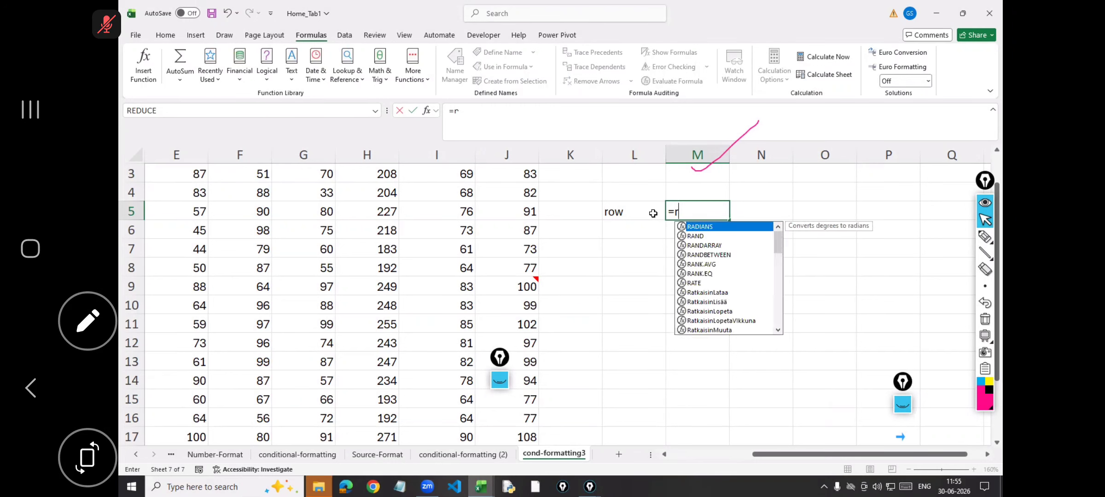
text(row)
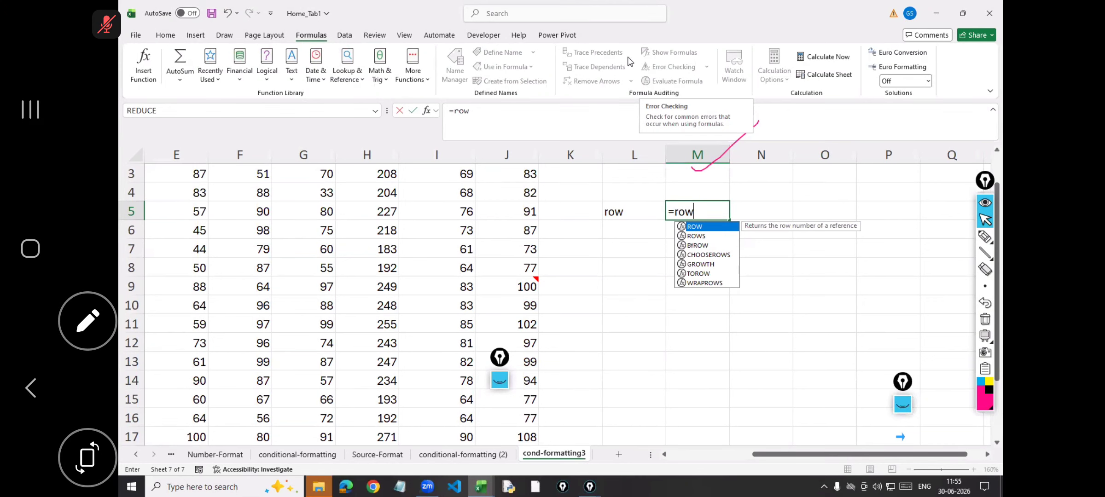
Switch to the blank Python editor, handwrite CUI with the pen, return to the Excel workbook and erase the ink
click(508, 490)
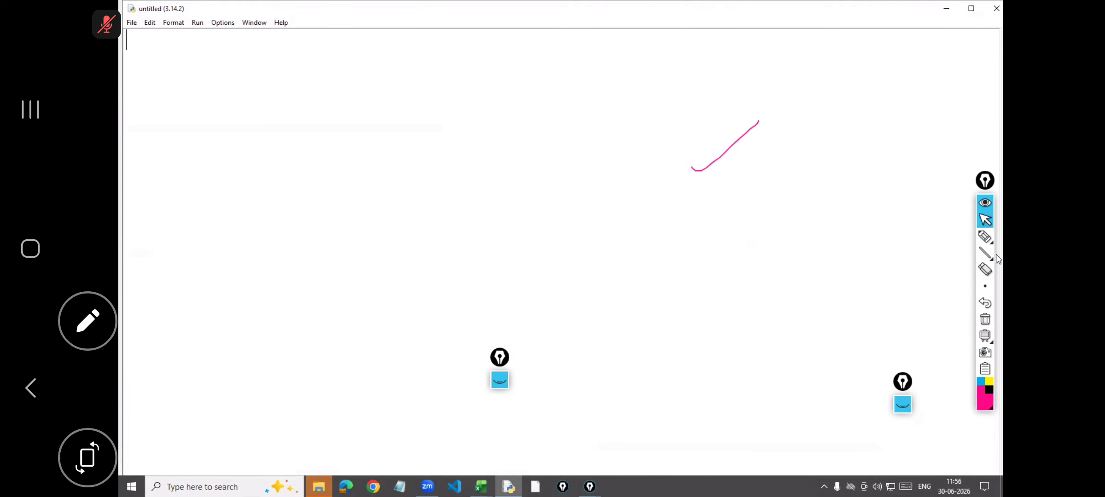
click(987, 242)
drag(557, 170, 580, 247)
mouse_move(604, 165)
mouse_down()
mouse_move(644, 145)
mouse_move(705, 203)
mouse_up()
drag(679, 214, 755, 185)
drag(740, 111, 678, 136)
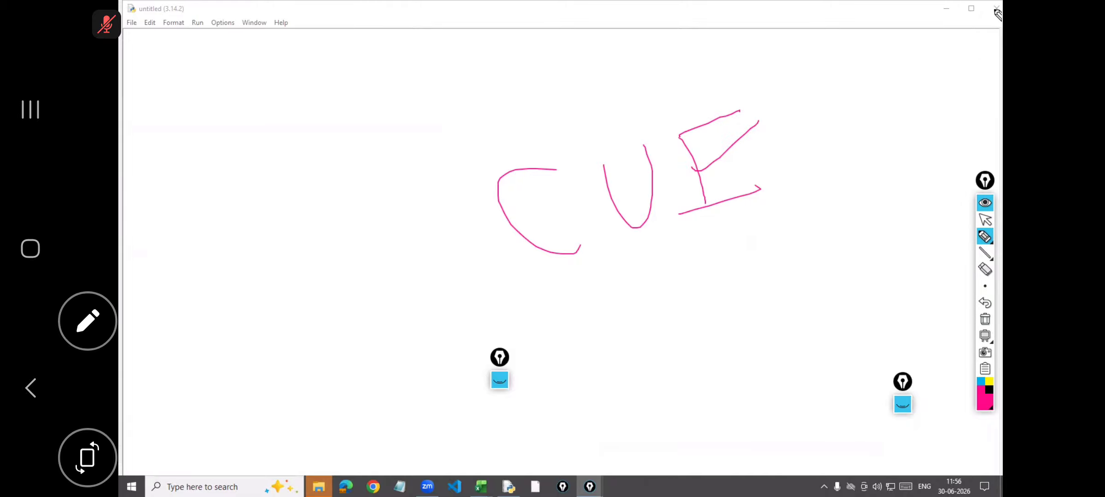
click(985, 221)
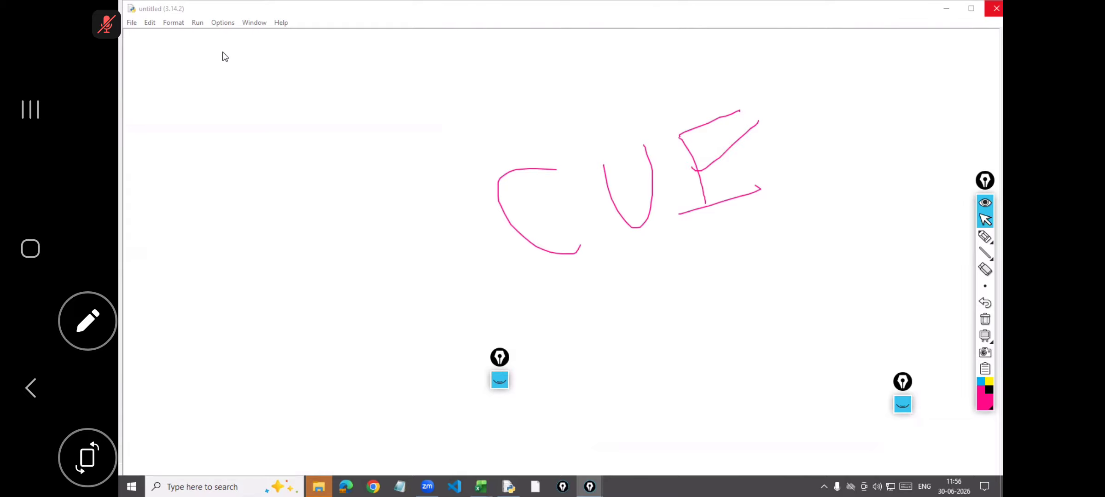
key(alt+Tab)
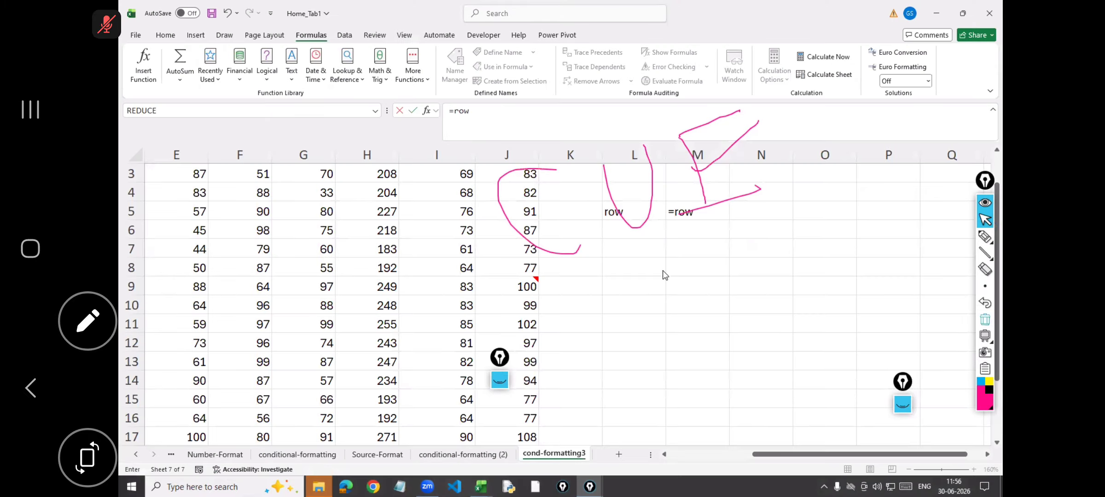
click(985, 319)
Handwrite GUI on the sheet, mark Insert Function and the function categories with the pen, and erase the ink
click(985, 237)
mouse_move(687, 245)
mouse_down()
mouse_move(712, 280)
mouse_move(793, 248)
mouse_move(880, 273)
mouse_up()
drag(806, 232, 838, 211)
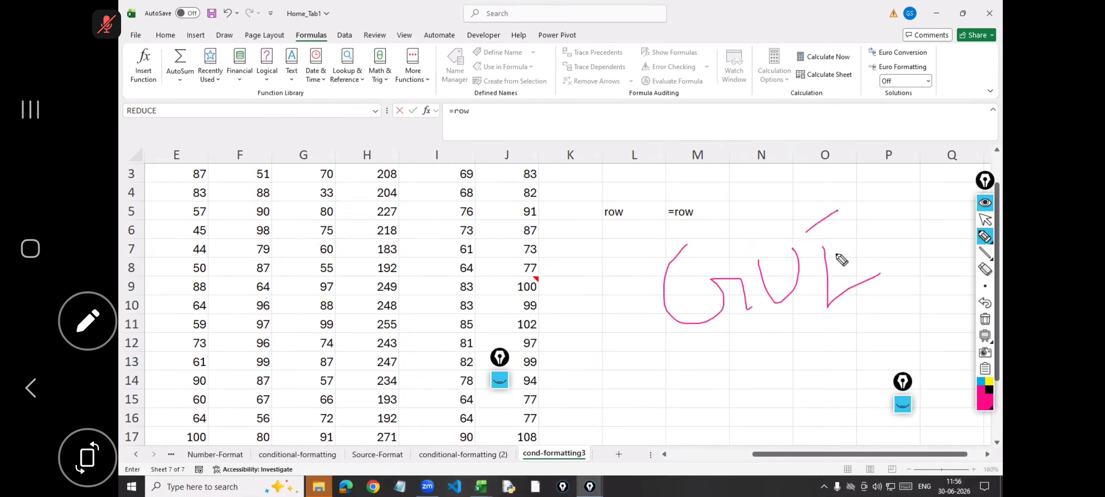
drag(159, 37, 168, 48)
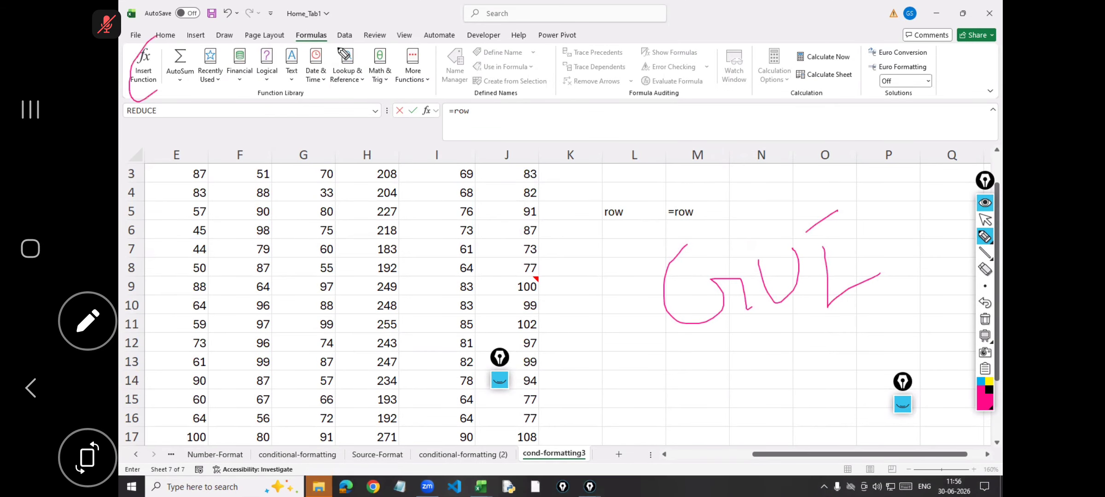
drag(233, 60, 341, 46)
drag(403, 59, 626, 80)
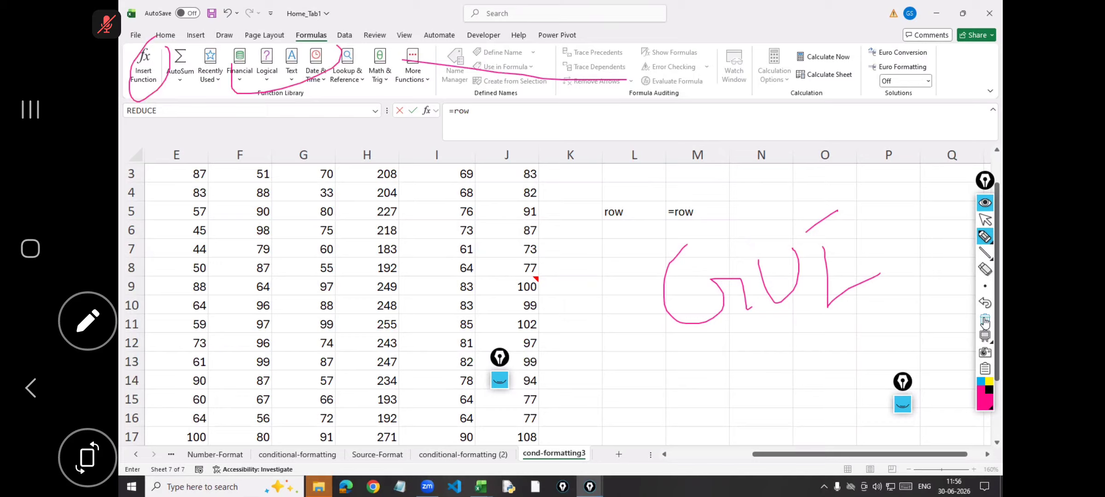
click(985, 320)
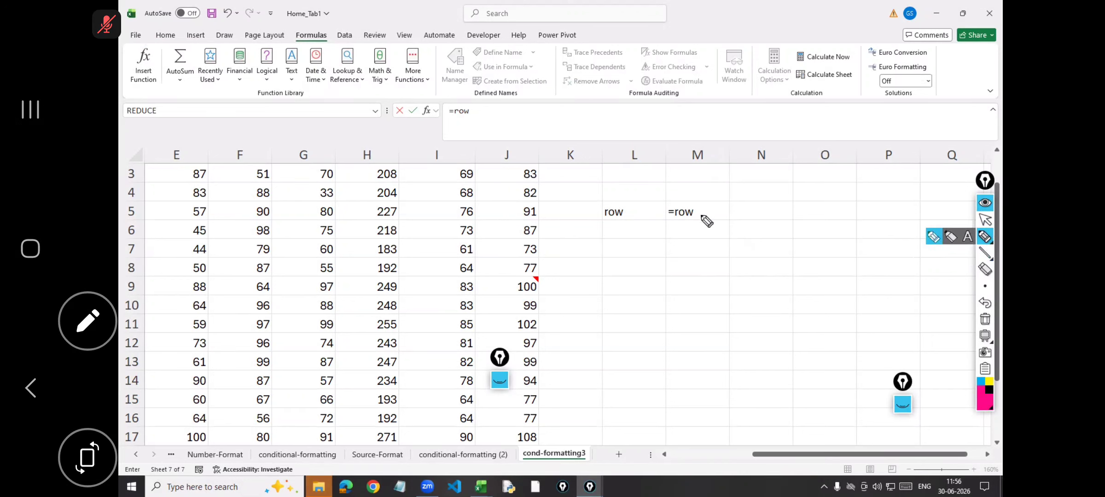
Leave pen mode and re-enter row after the equals sign in M5 to show the matching functions
click(985, 221)
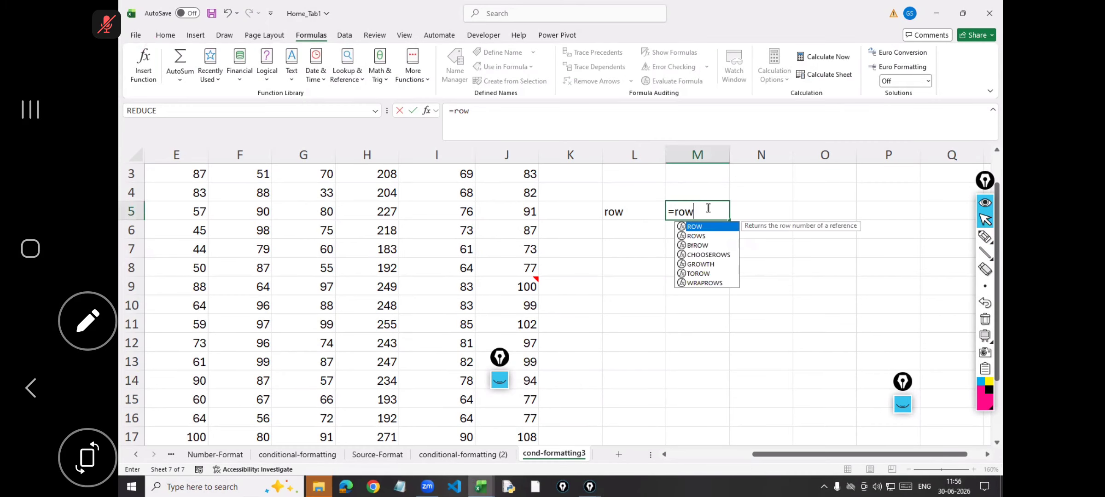
key(BackSpace)
key(BackSpace)
key(BackSpace)
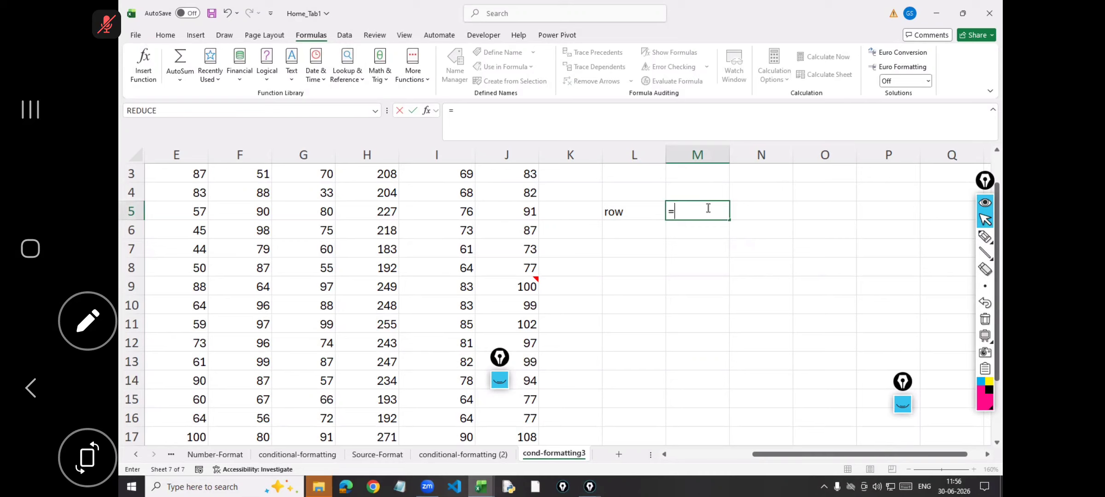
text(row)
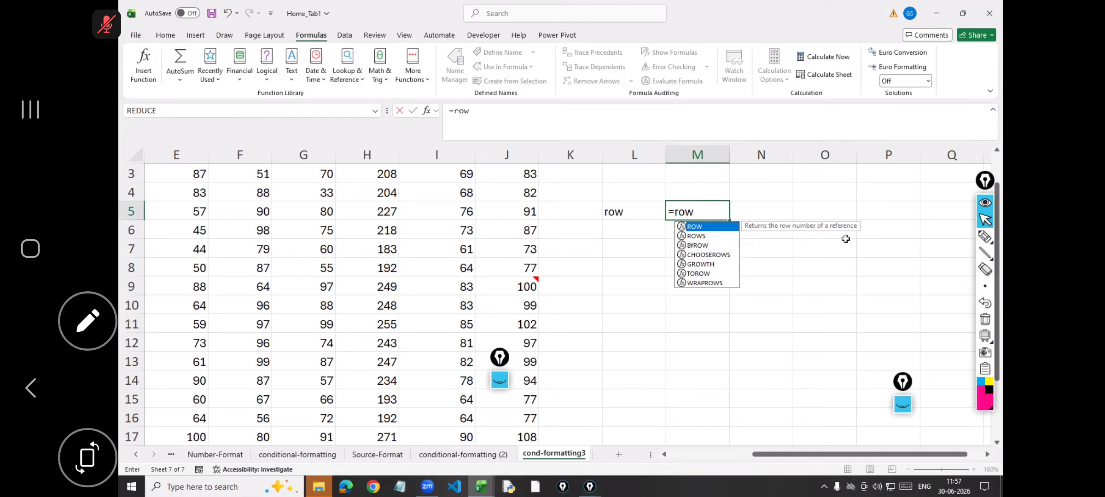
Extend the M5 formula to =row( to show the ROW function's argument hint, then cancel the entry
click(479, 115)
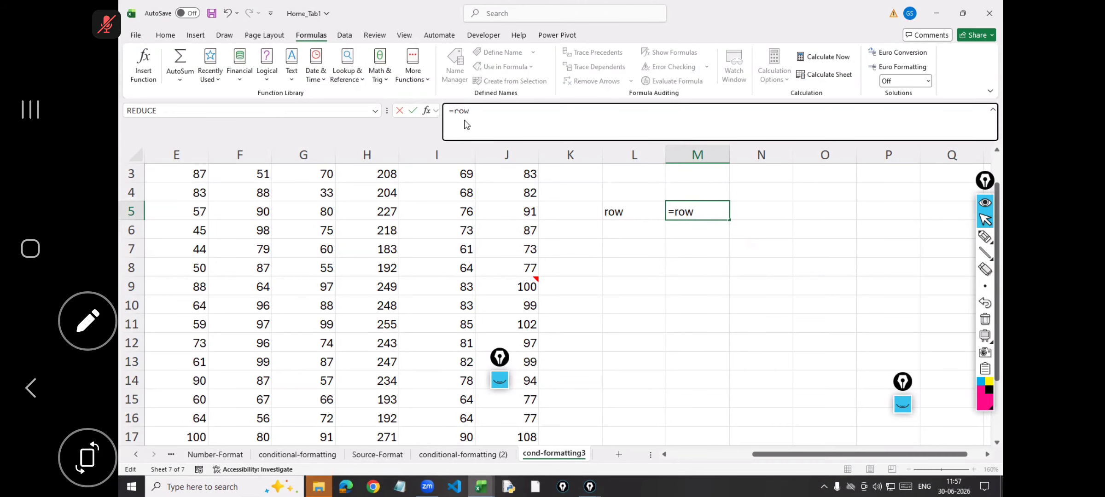
key(BackSpace)
text(w)
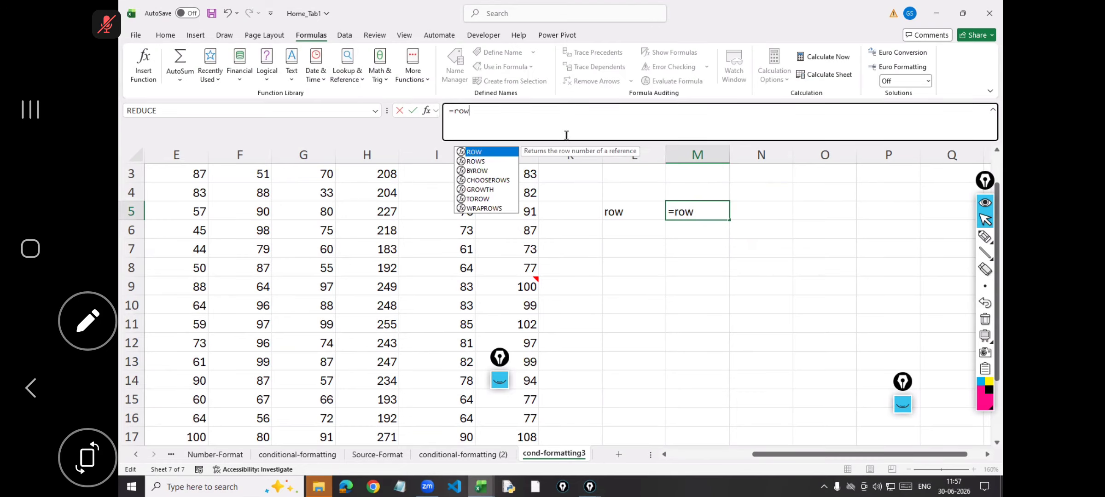
text(()
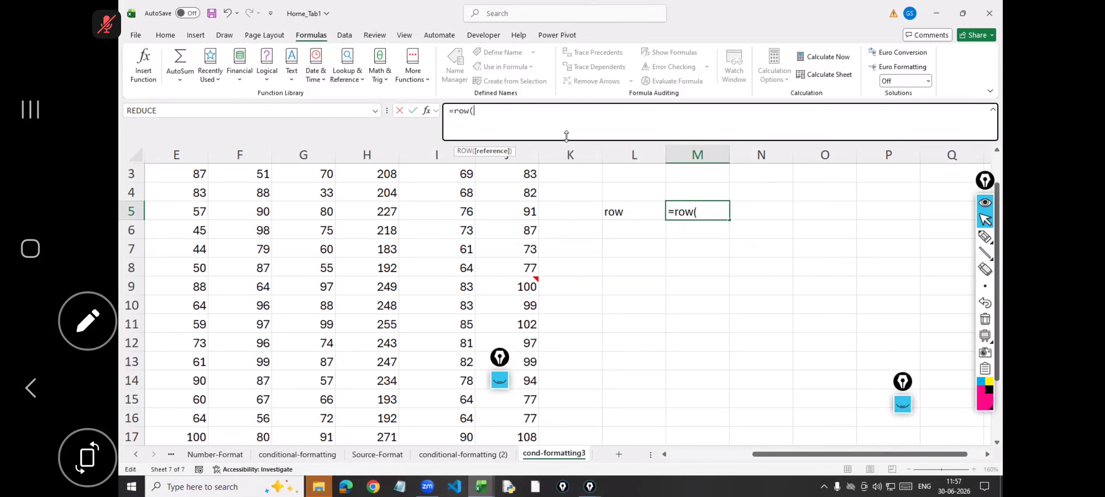
key(Escape)
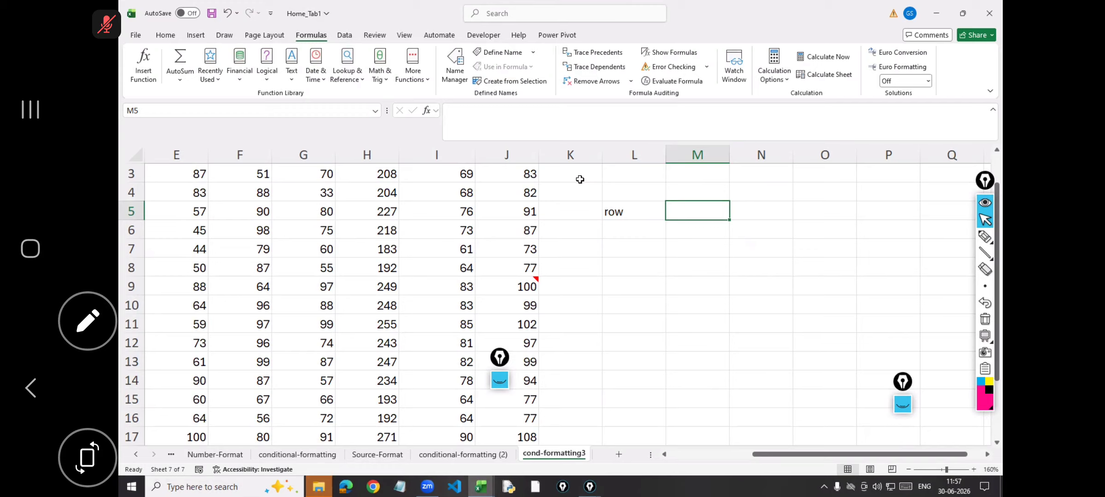
Handwrite abc with the pen over the empty cells beside the row label in L5
mouse_move(984, 237)
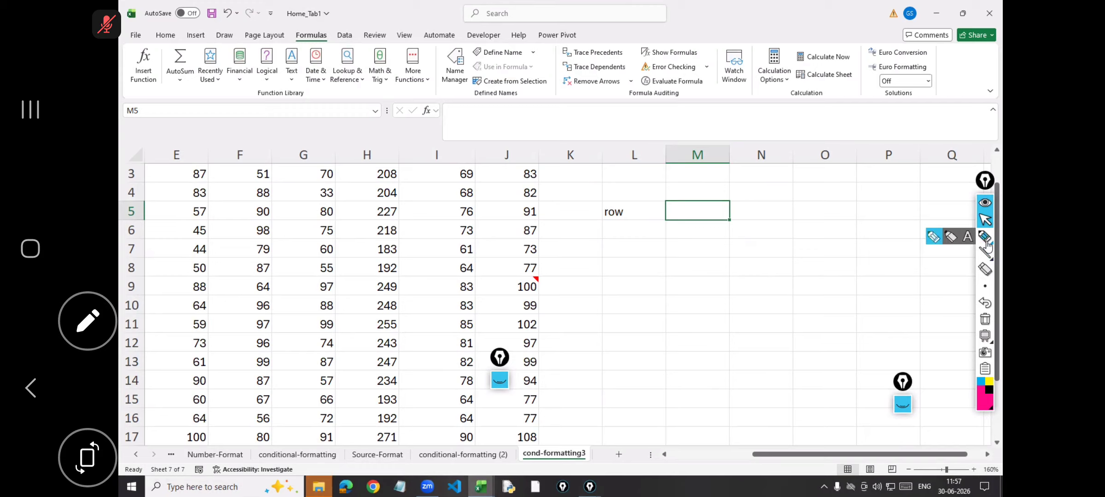
click(986, 237)
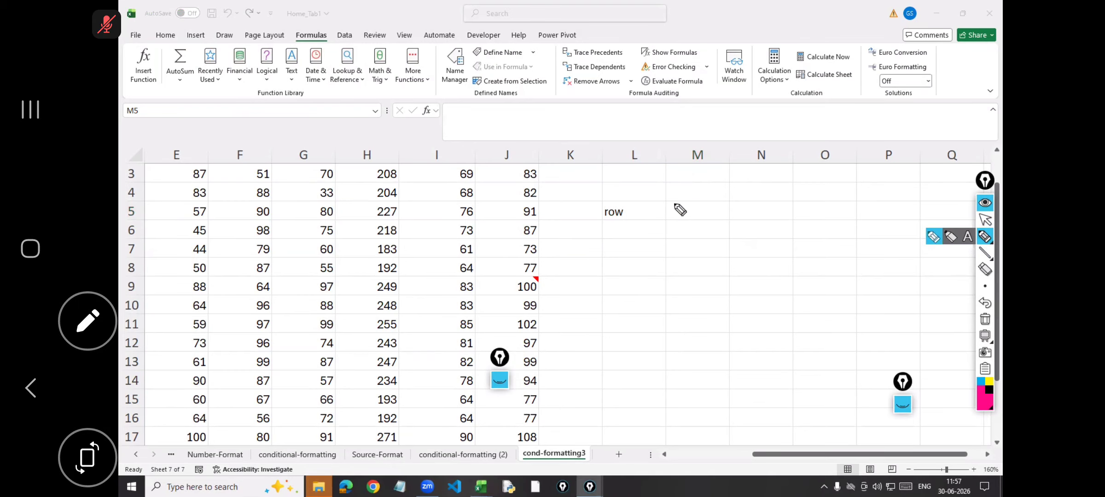
drag(666, 198, 681, 232)
drag(689, 188, 695, 229)
drag(729, 196, 796, 219)
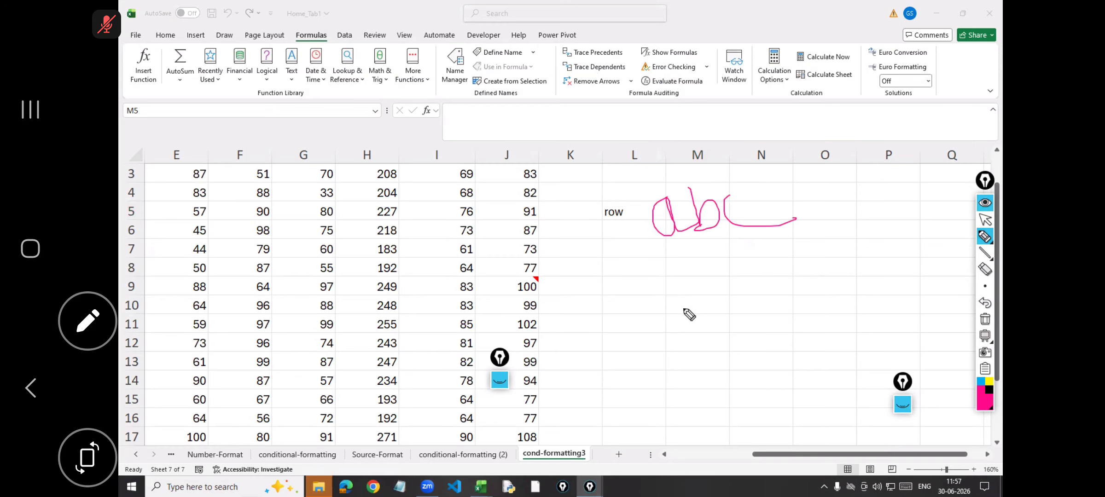
Handwrite welcome below abc with the pen, underline both words, and undo the two underlines
mouse_move(684, 307)
mouse_down()
mouse_move(710, 322)
mouse_move(735, 295)
mouse_move(921, 298)
mouse_up()
drag(802, 285, 791, 307)
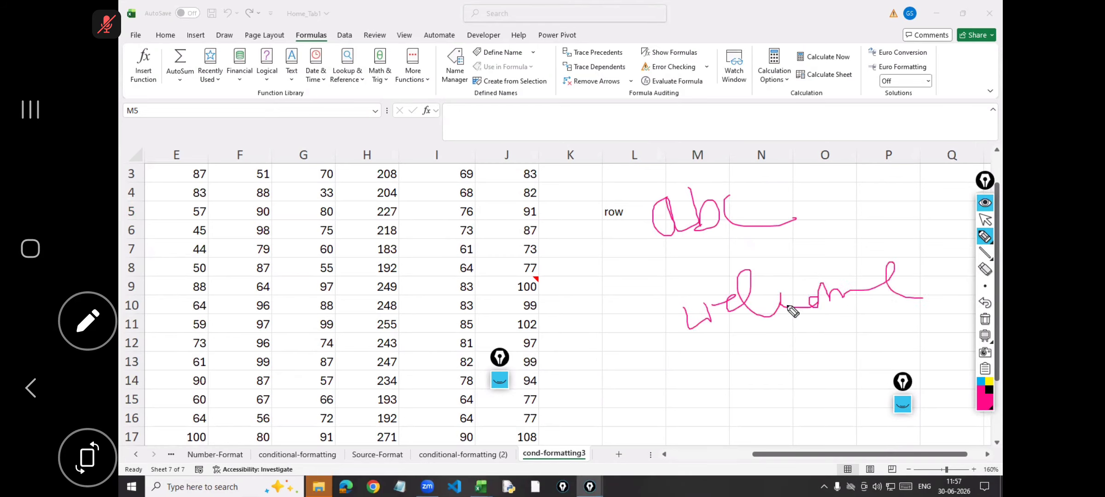
drag(658, 262, 815, 227)
drag(681, 343, 934, 290)
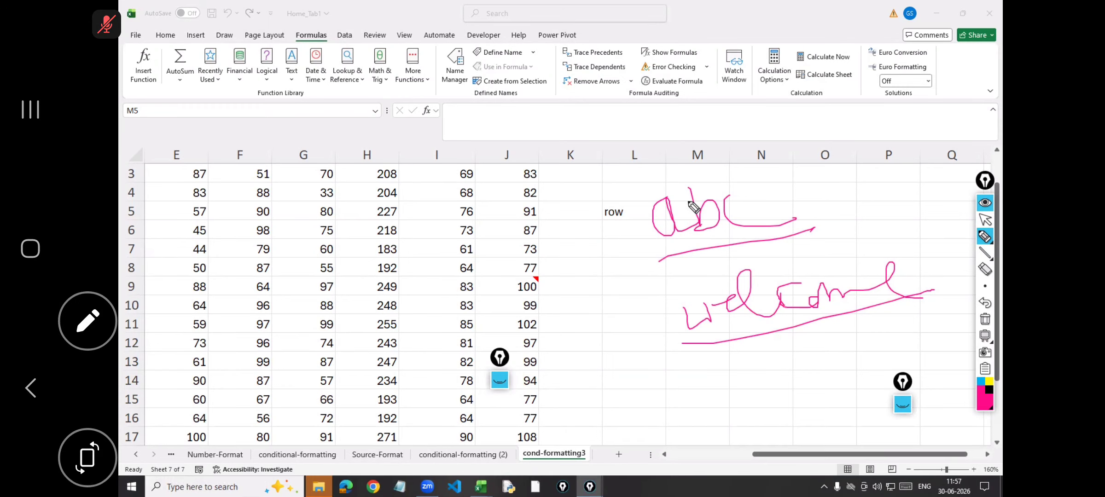
click(985, 303)
click(984, 303)
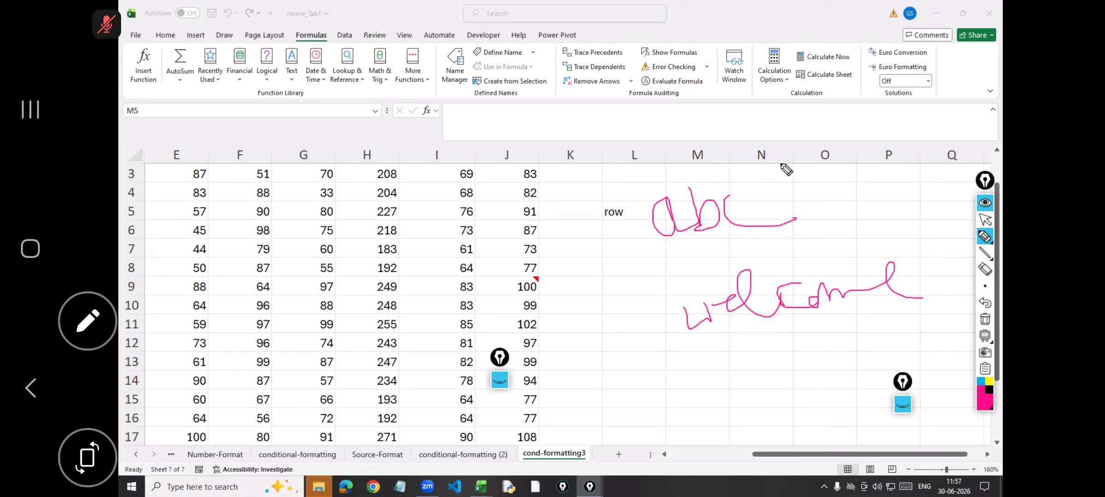
Draw a pair of parentheses with the pen after each of the handwritten words abc and welcome
drag(780, 165, 799, 210)
drag(815, 156, 824, 207)
mouse_move(895, 237)
mouse_down()
mouse_move(907, 286)
mouse_move(929, 289)
mouse_up()
mouse_move(919, 225)
mouse_down()
mouse_move(945, 276)
mouse_move(934, 294)
mouse_up()
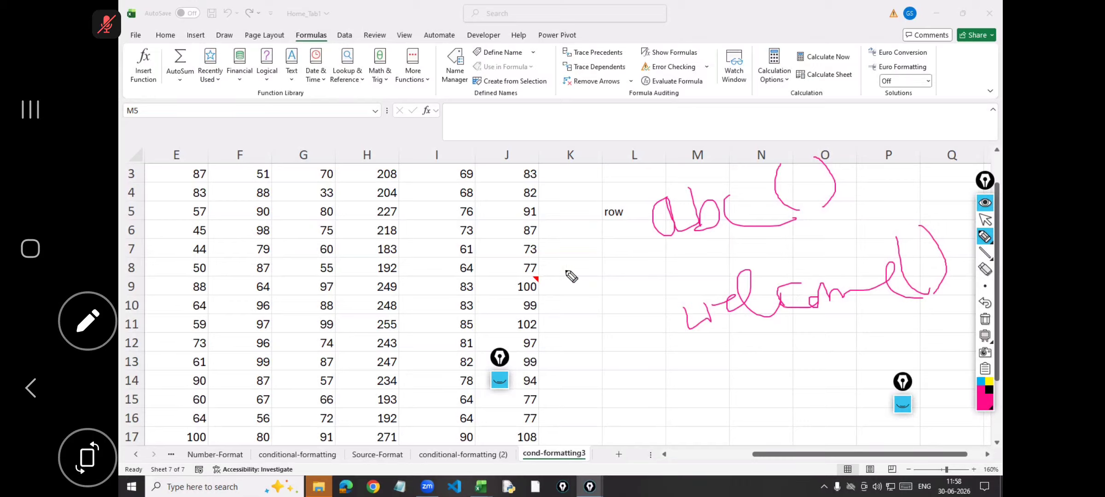
Handwrite function above the sheet with an underline, and rub the writing out with the eraser
mouse_move(572, 84)
mouse_down()
mouse_move(586, 133)
mouse_move(612, 94)
mouse_move(642, 116)
mouse_move(723, 83)
mouse_move(752, 55)
mouse_move(736, 83)
mouse_move(776, 79)
mouse_move(773, 50)
mouse_move(788, 76)
mouse_move(858, 67)
mouse_move(505, 151)
mouse_up()
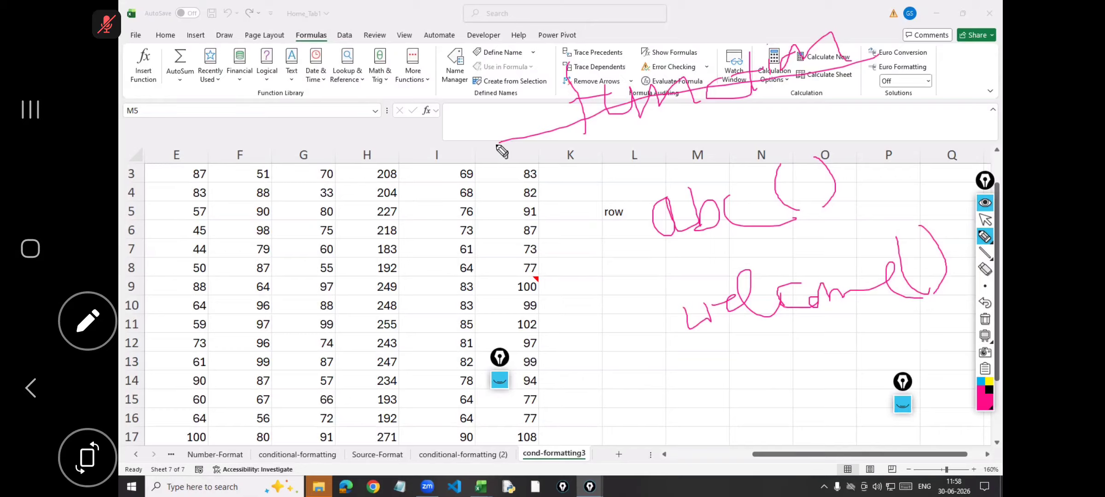
click(985, 269)
drag(625, 130, 706, 74)
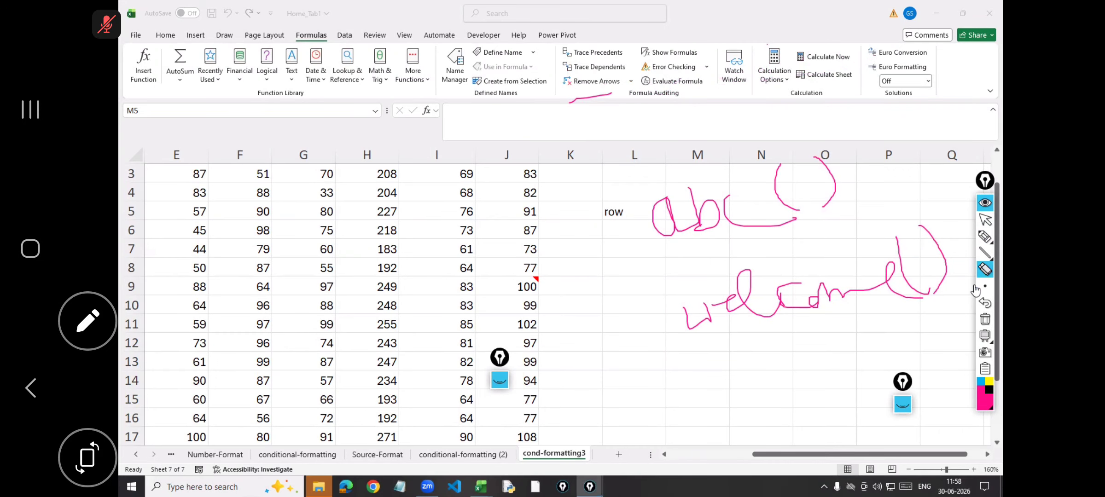
Underline the handwritten abc(), circle Insert Function and mark the function categories with the pen, and clear all ink
click(985, 239)
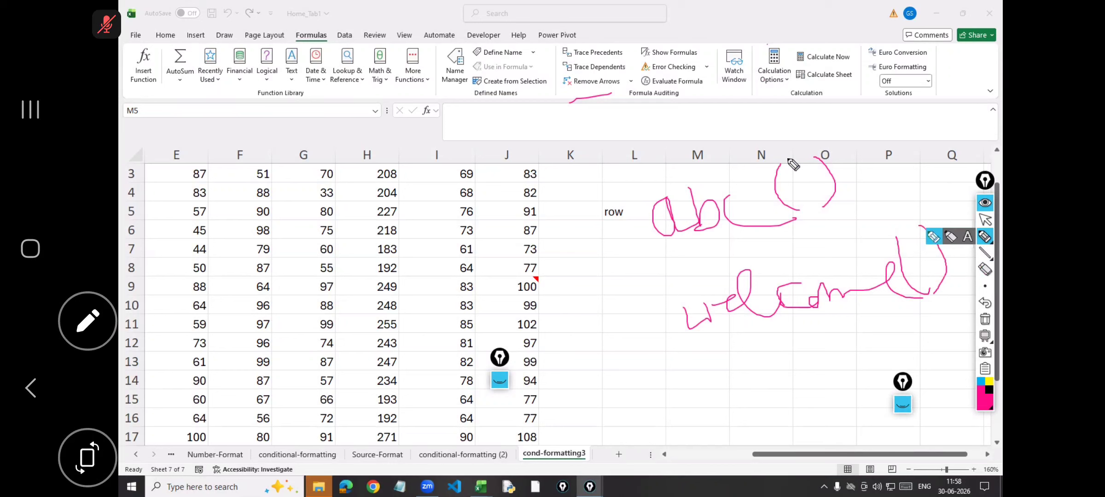
drag(660, 266, 883, 220)
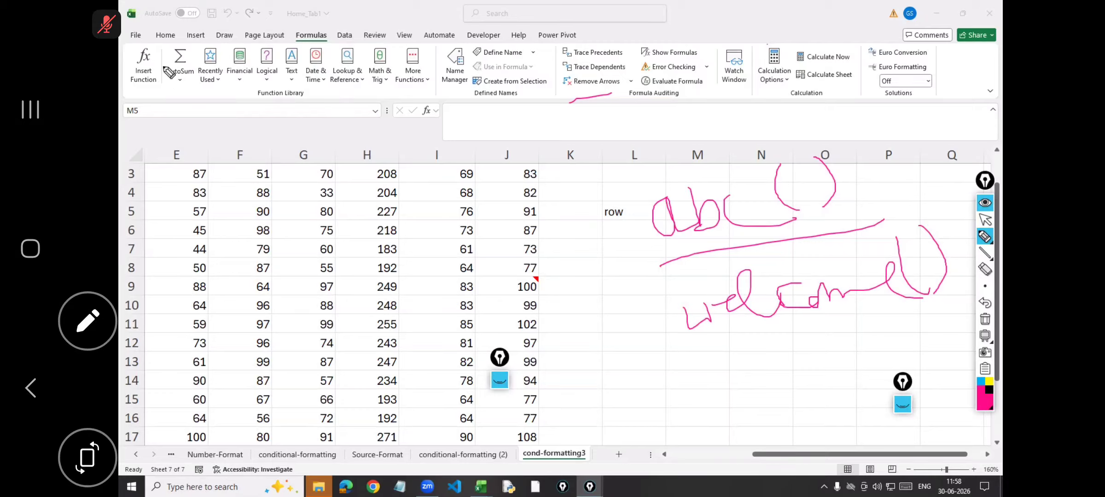
mouse_move(164, 68)
mouse_down()
mouse_move(125, 48)
mouse_move(165, 88)
mouse_move(162, 52)
mouse_up()
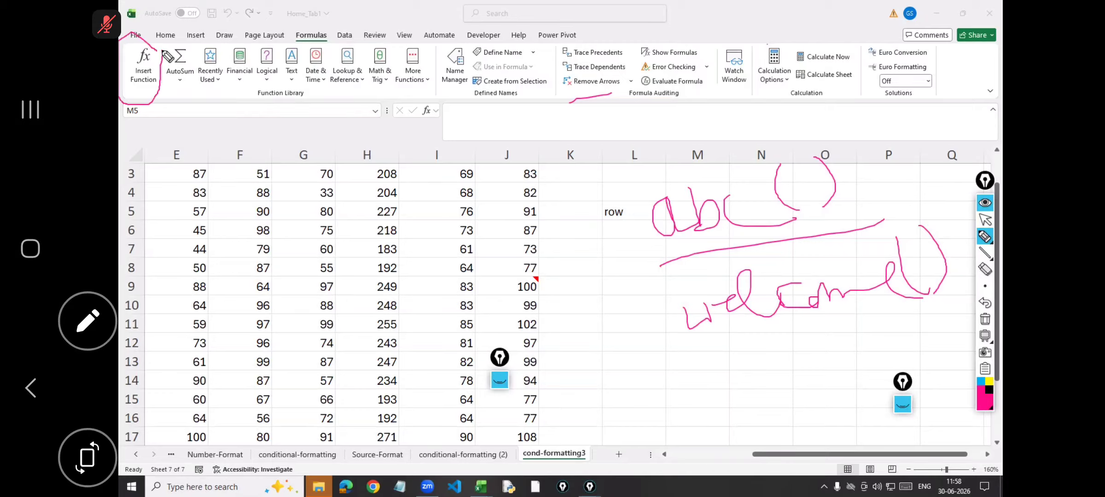
mouse_move(157, 85)
mouse_down()
mouse_move(304, 4)
mouse_move(328, 47)
mouse_up()
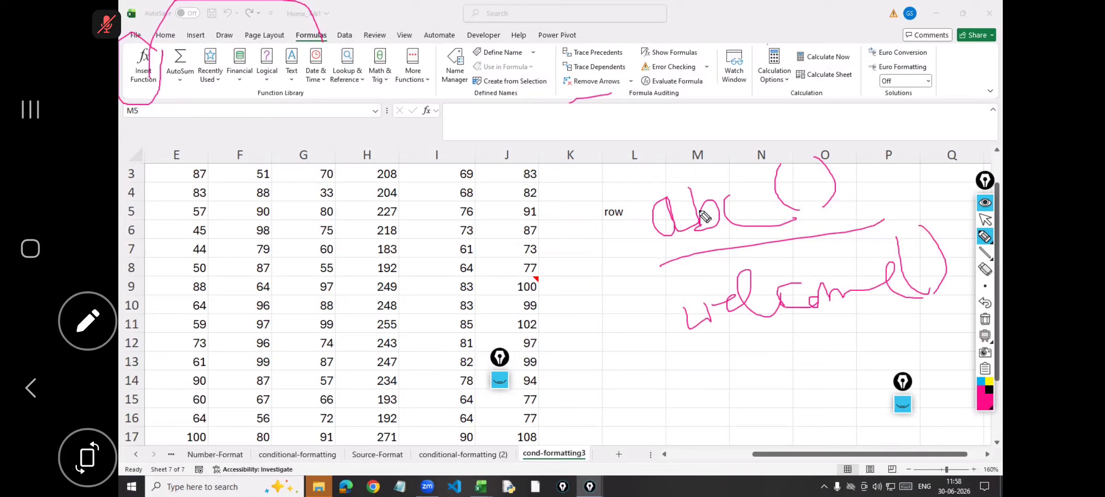
click(985, 319)
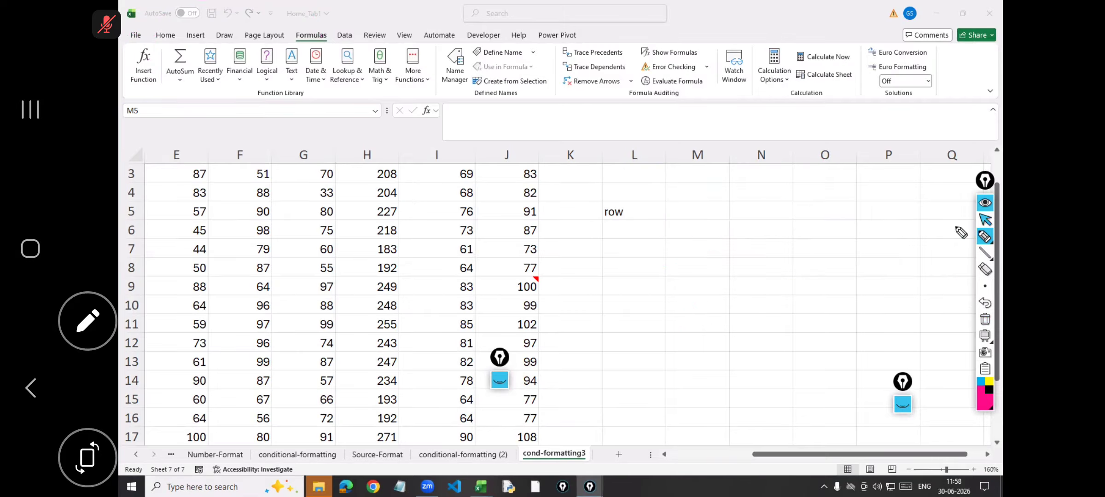
Leave pen mode, write =row() in M5 to show the function's reference argument, and cancel the entry
click(986, 222)
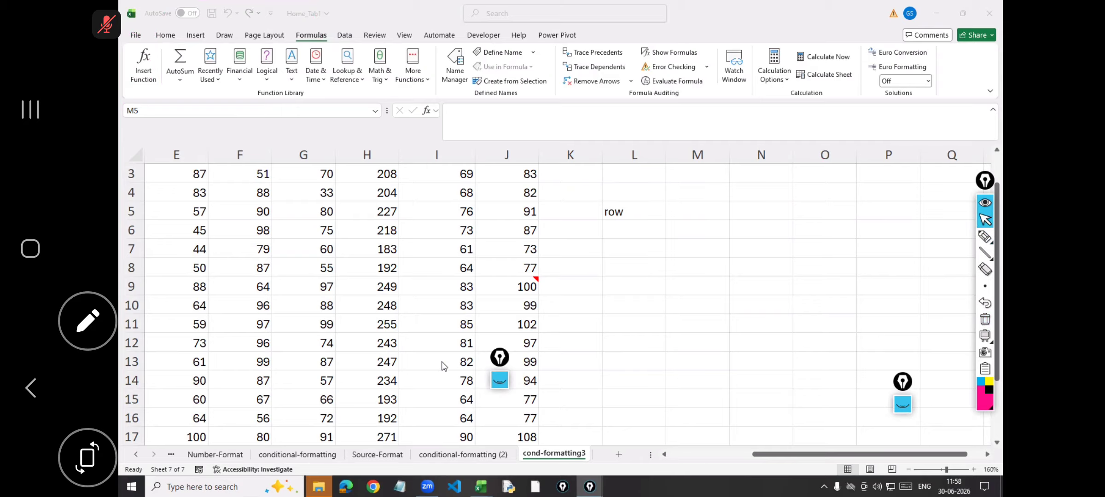
click(693, 210)
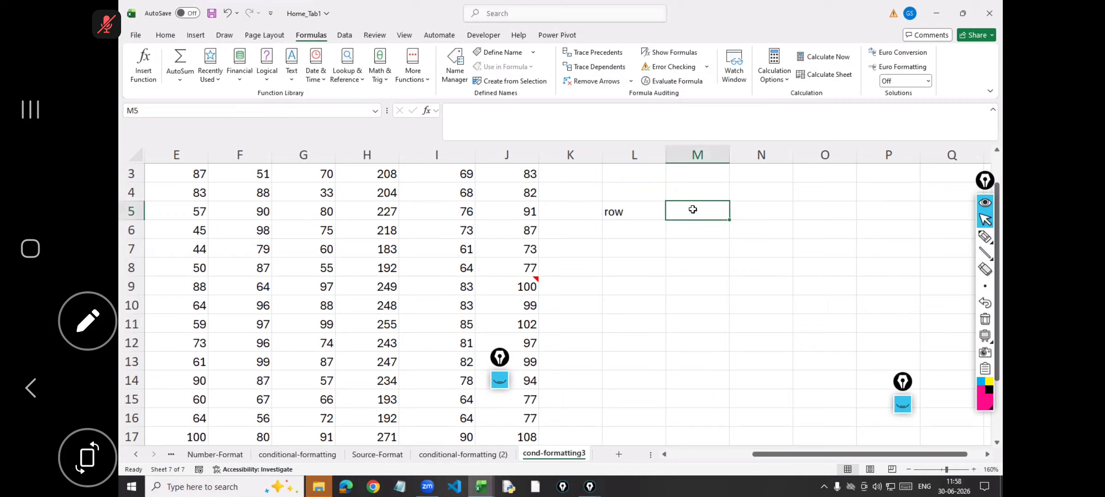
text(=row)
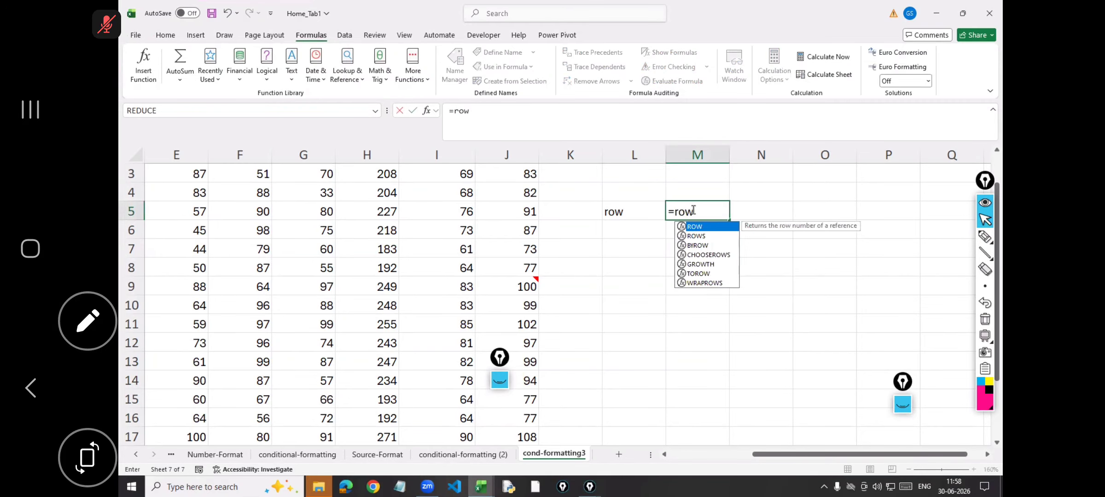
text(()
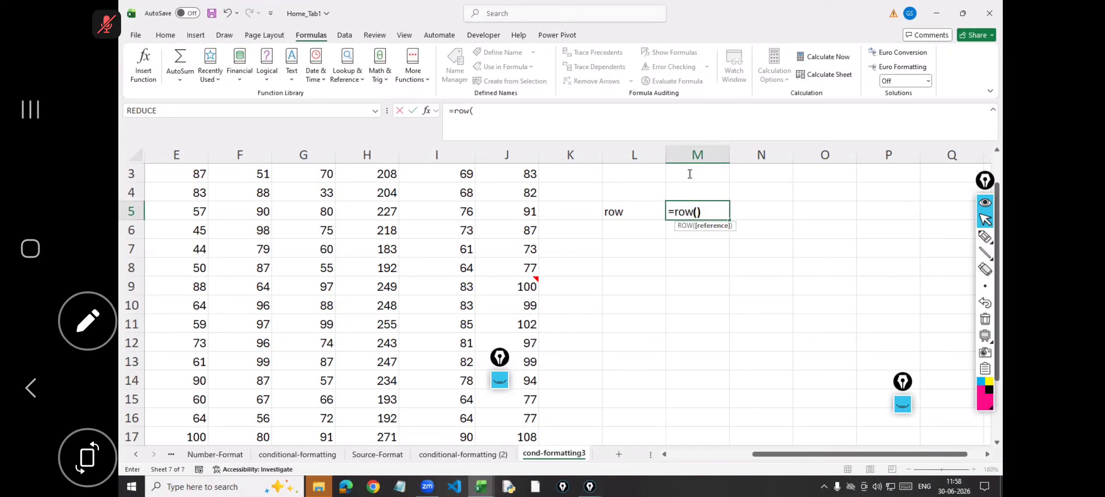
text())
click(695, 213)
key(Escape)
Enter =today() in M4 and widen column M to fit the full date
click(749, 192)
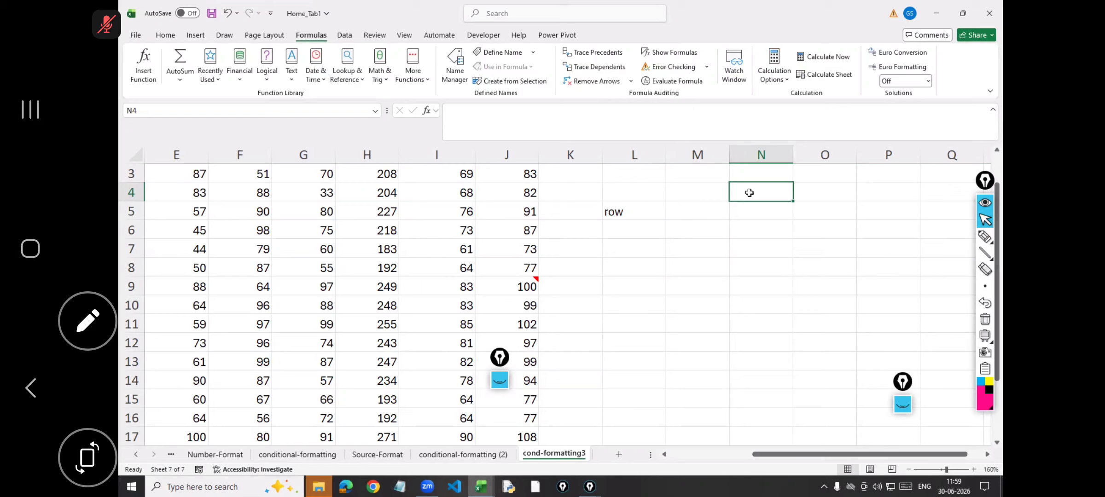
click(685, 190)
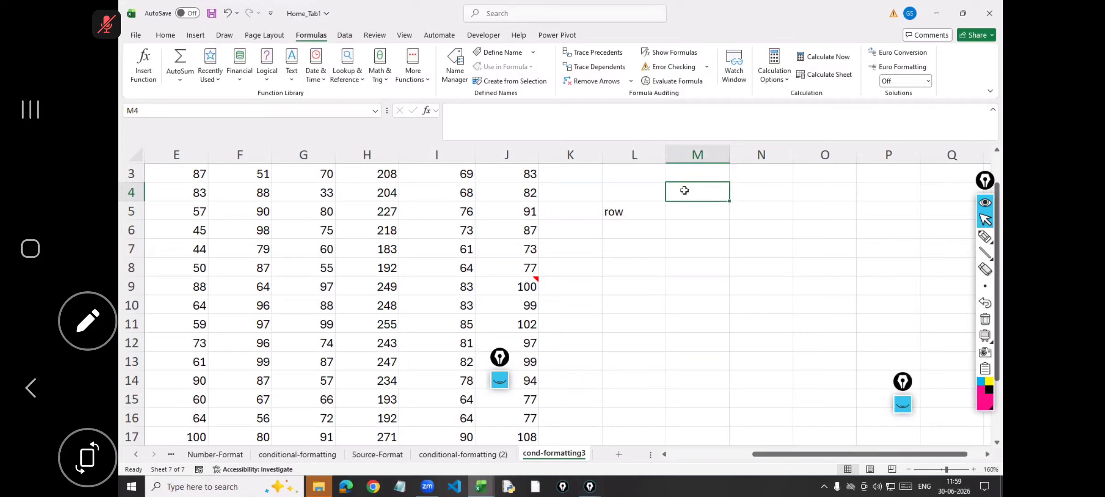
text(=to)
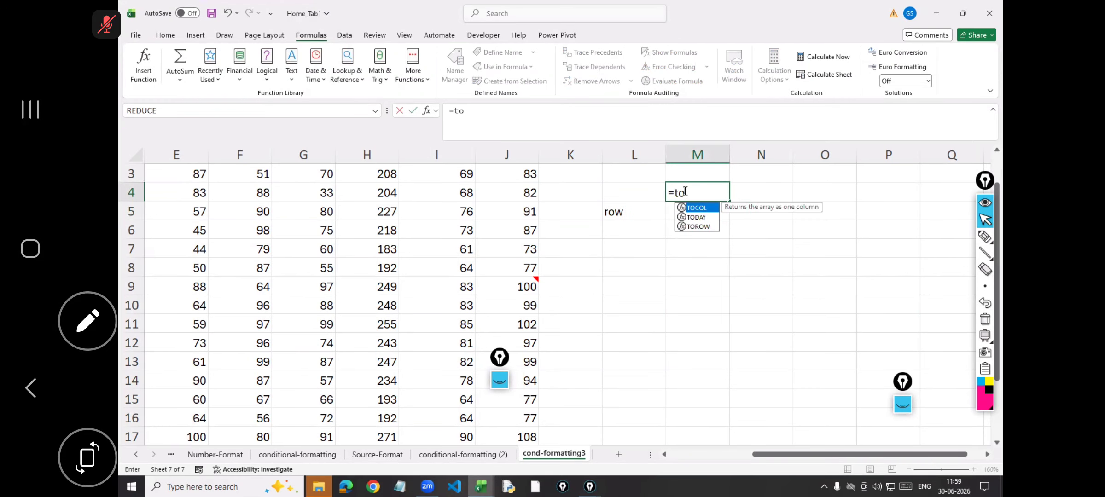
text(day)
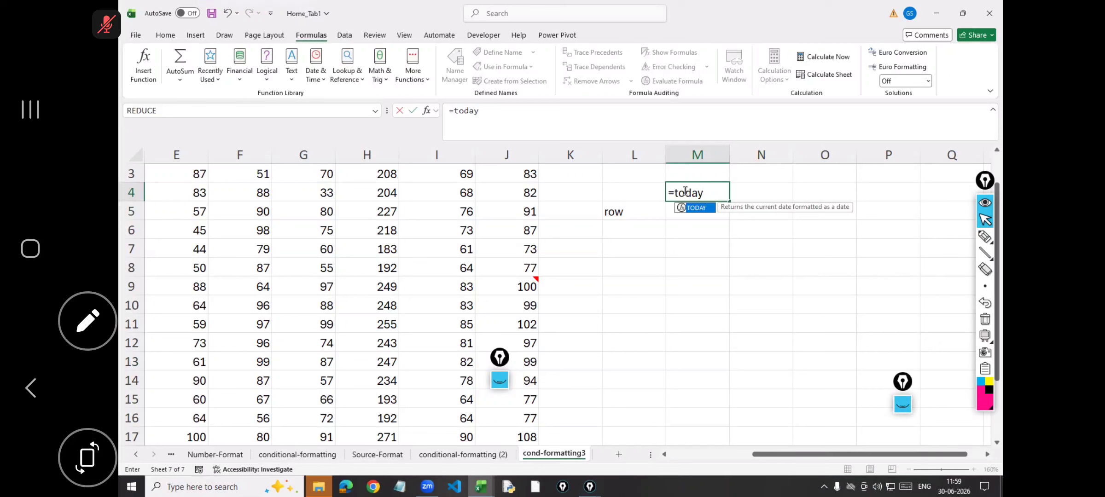
text(()
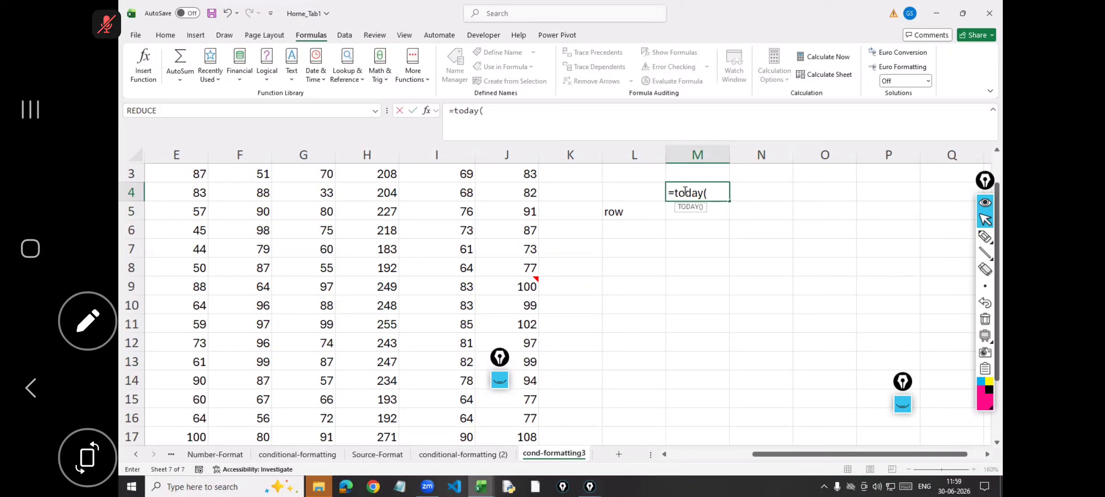
click(492, 112)
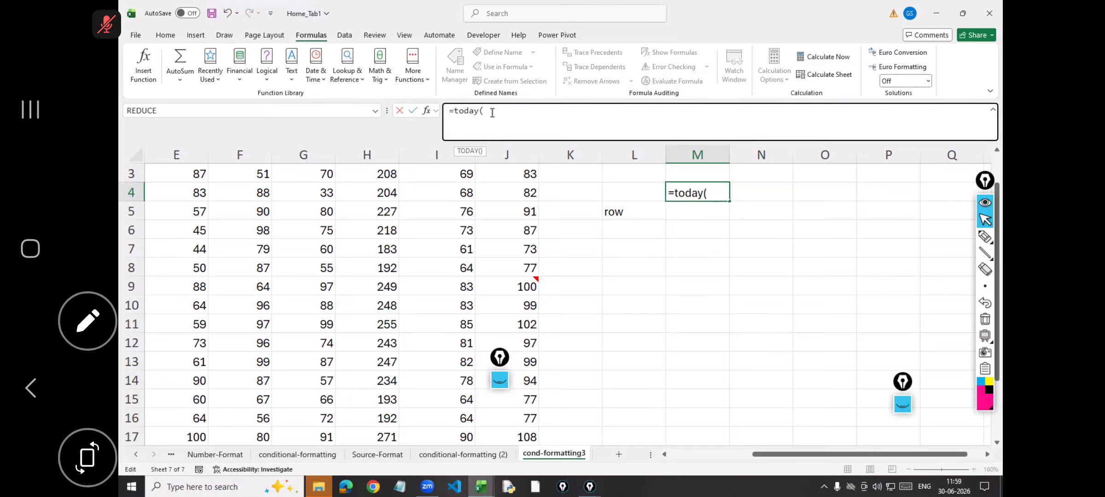
text())
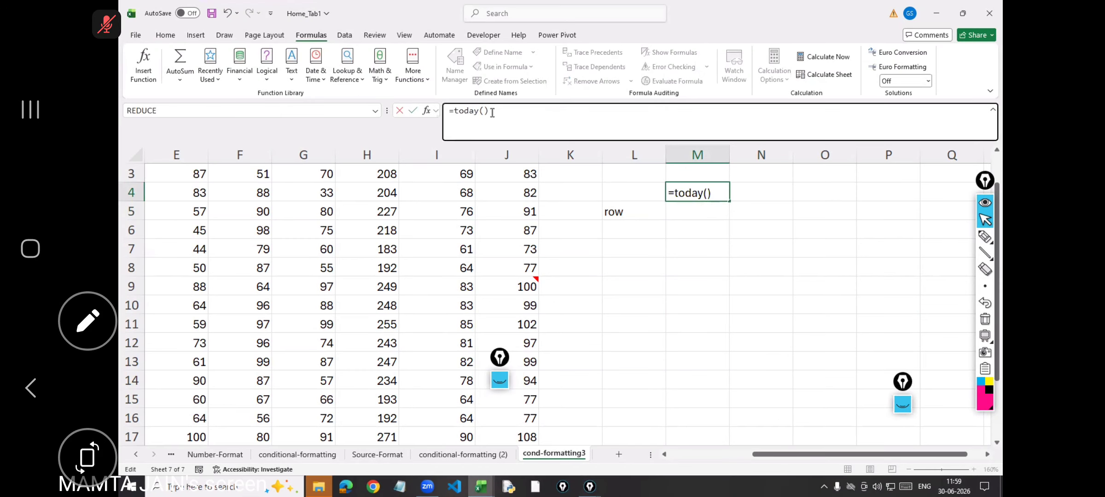
key(Return)
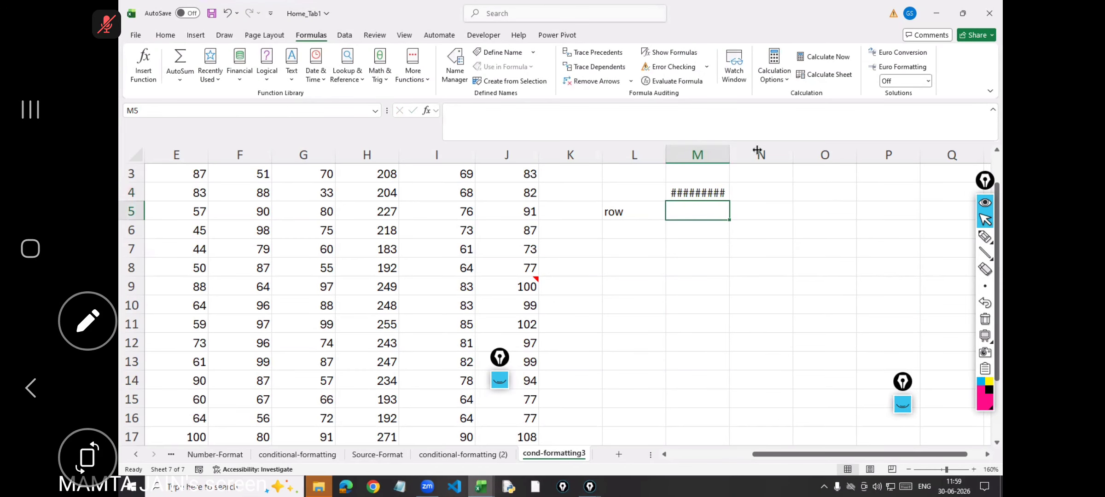
drag(730, 155, 768, 158)
Try to enter =today("5-2-2026") with a date argument in N4, and cancel the entry
click(803, 191)
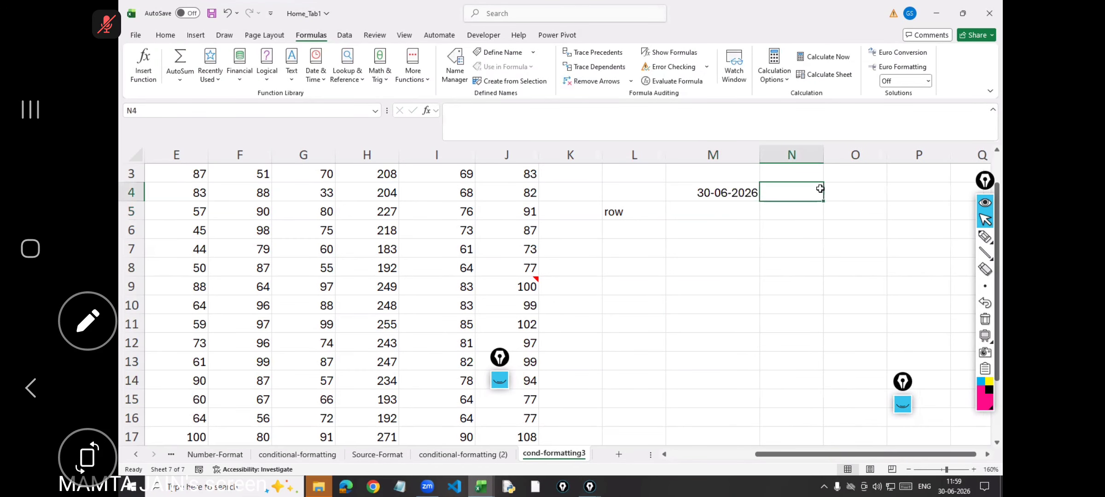
text(=today)
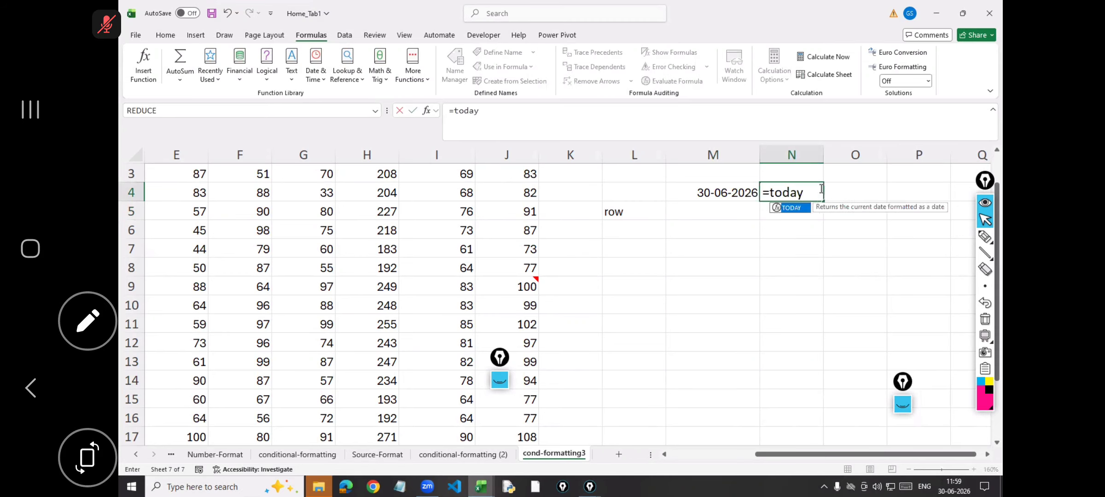
text(()
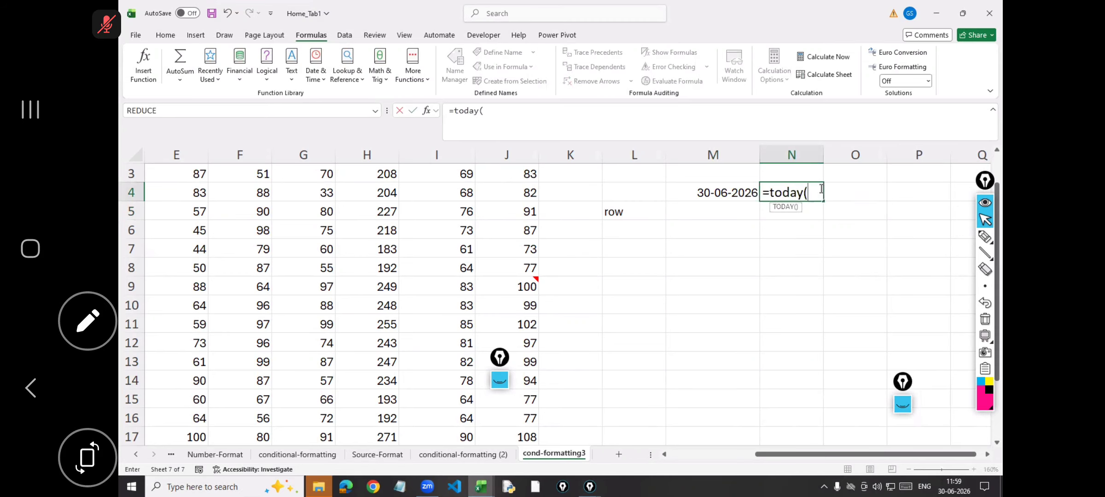
click(495, 113)
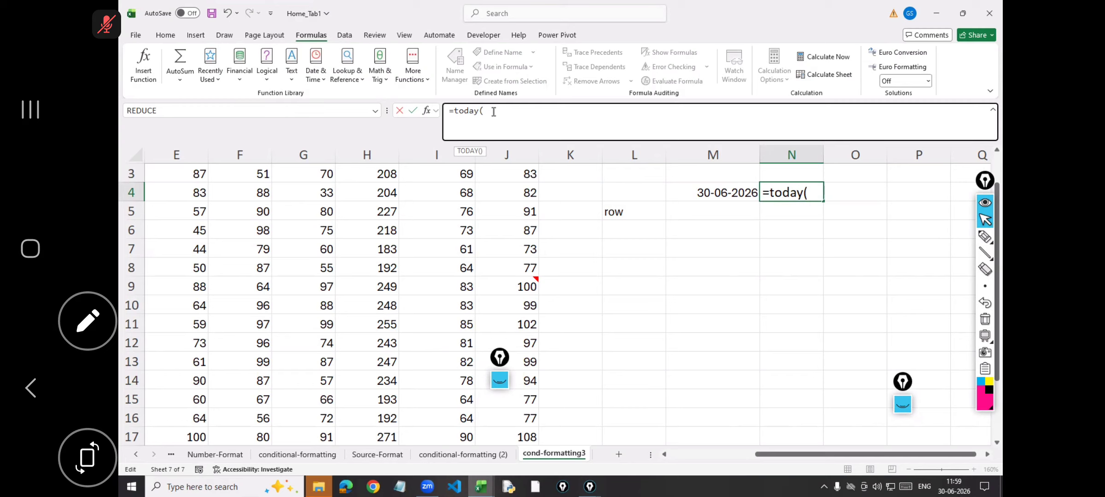
text("5-2-2026)
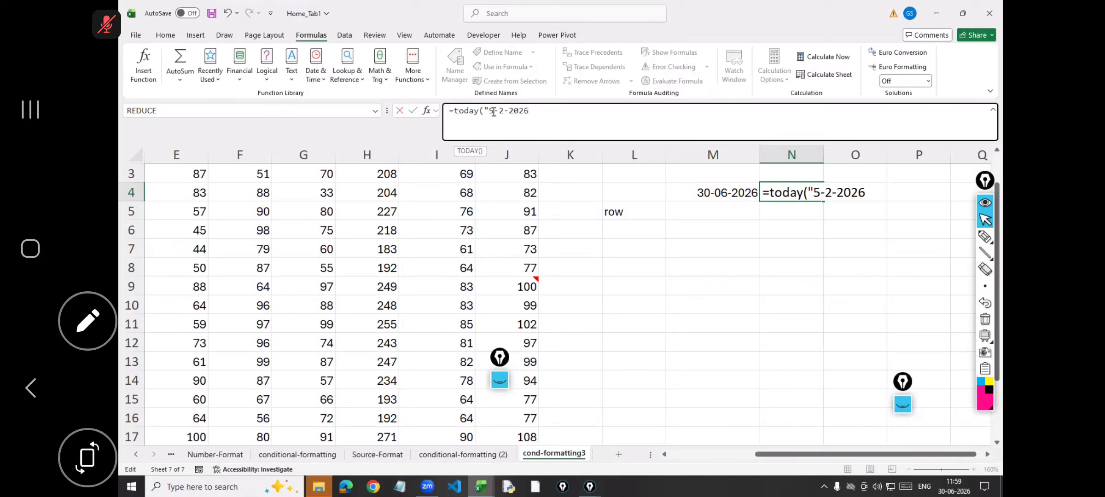
text("))
key(Return)
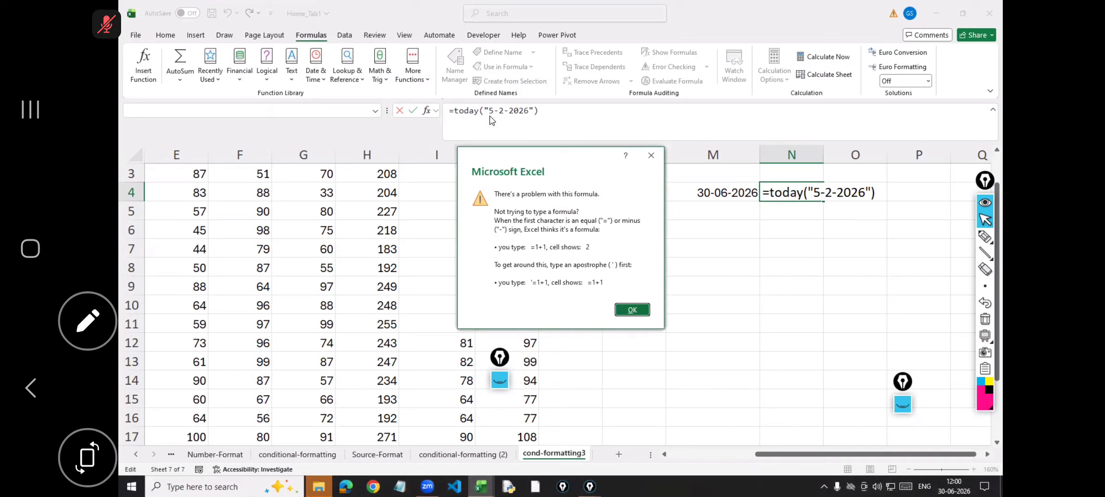
click(632, 309)
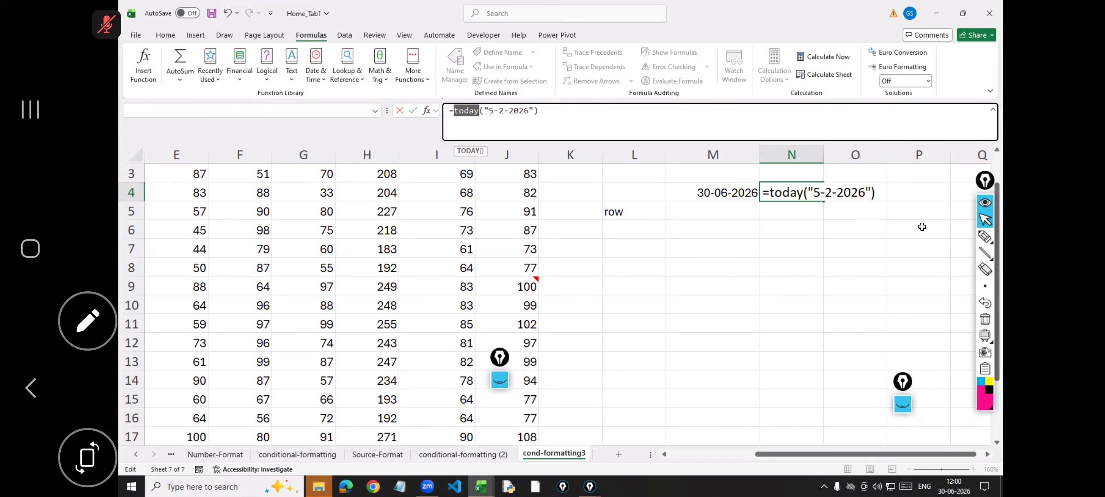
key(Escape)
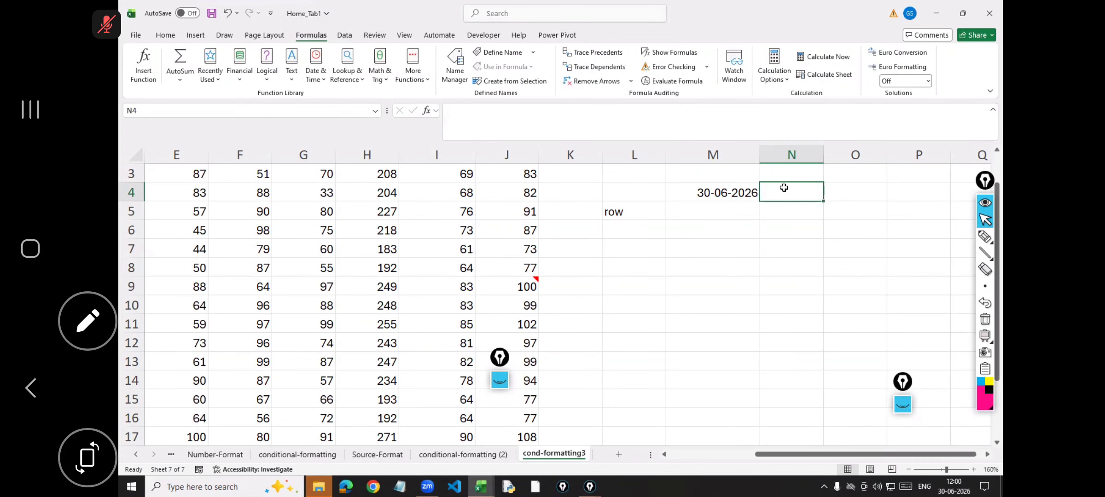
Enter the formula =pi() in N4
text(=pi)
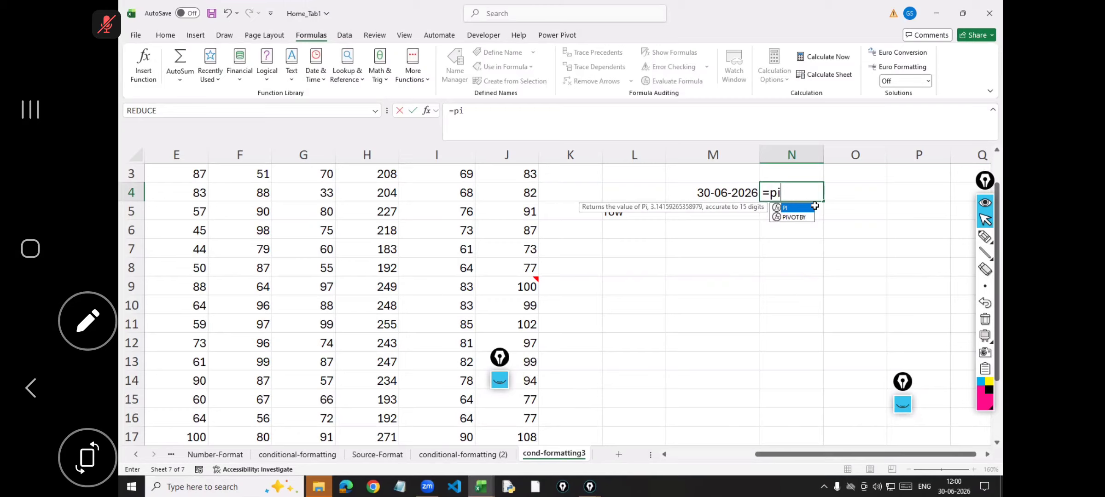
click(470, 110)
key(BackSpace)
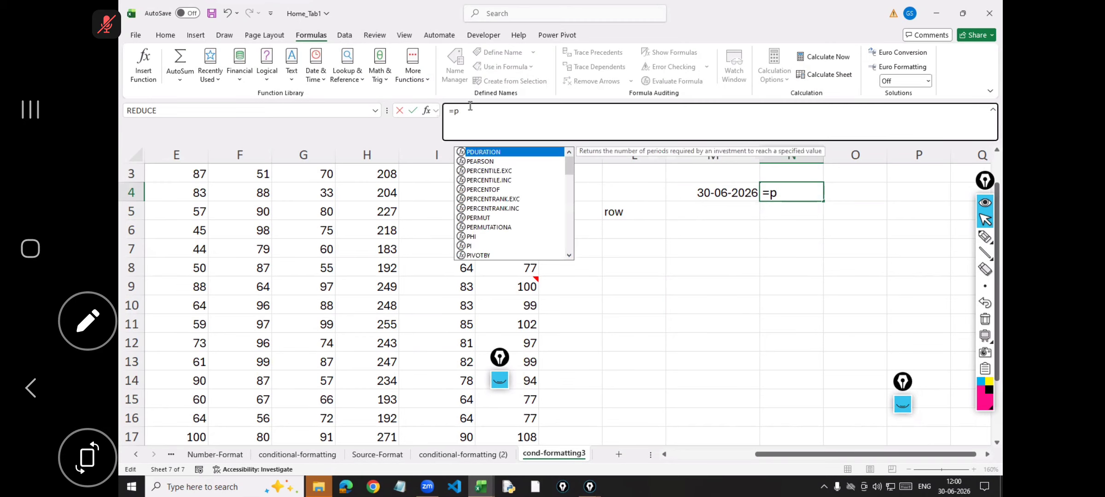
text(i)
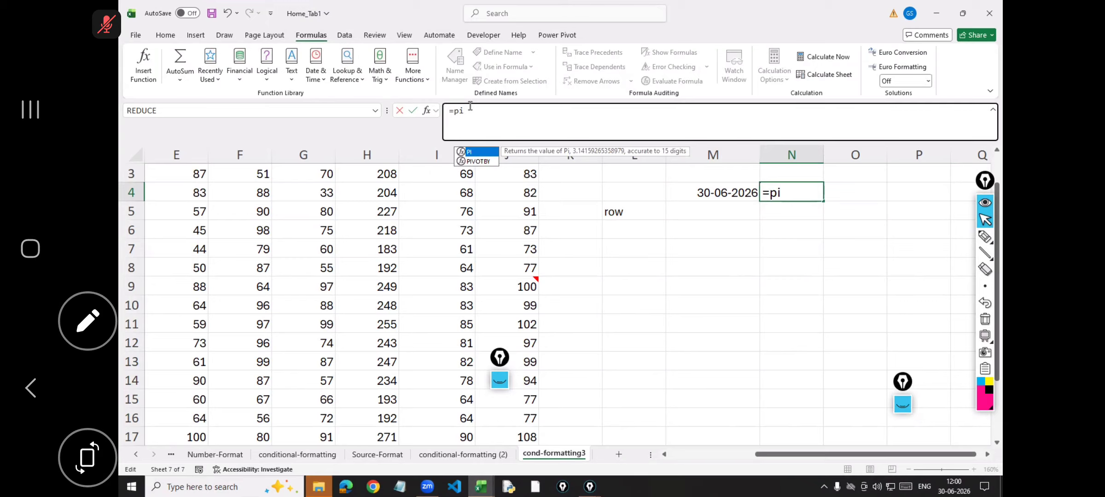
text(()
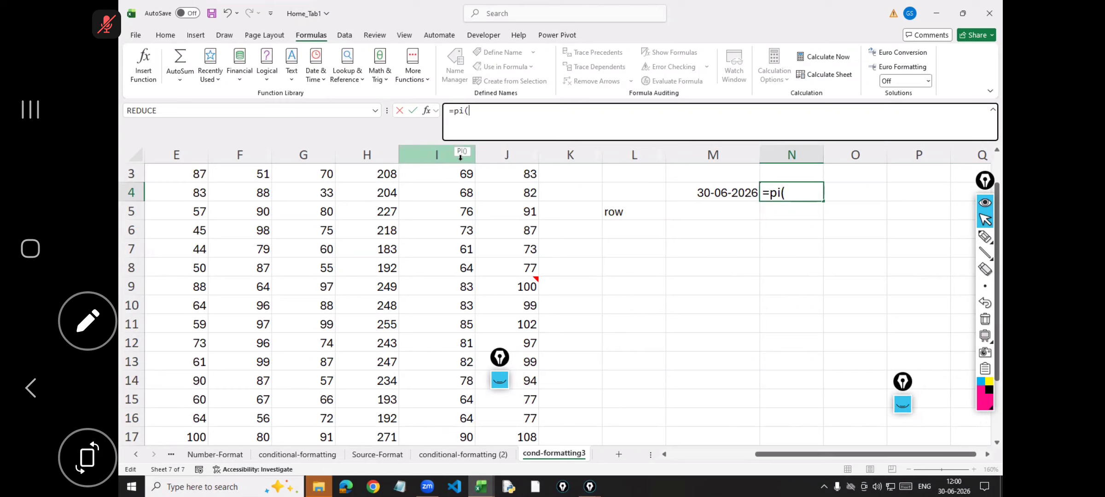
text())
key(Return)
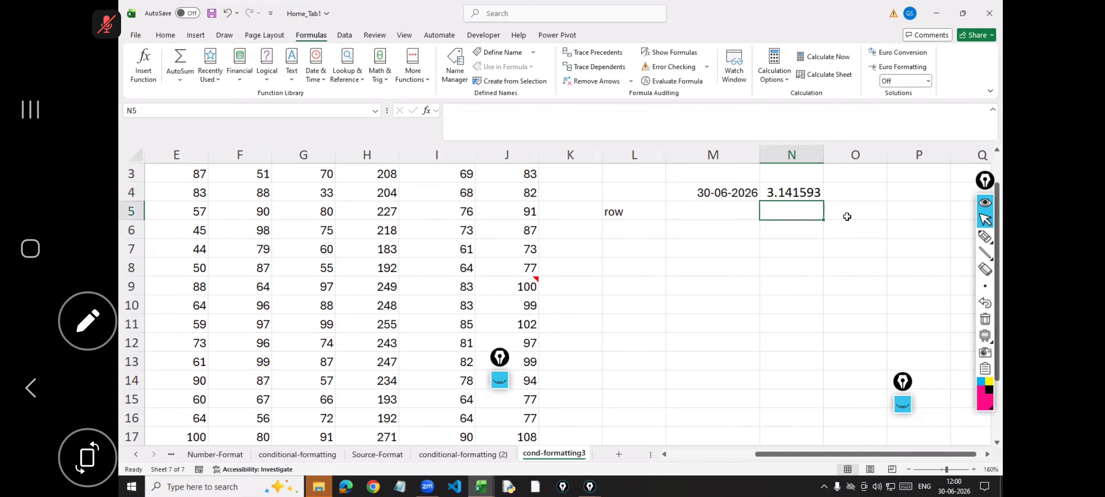
Start a formula in O4 with =pi( to show the PI function's syntax
click(852, 189)
text(=pi()
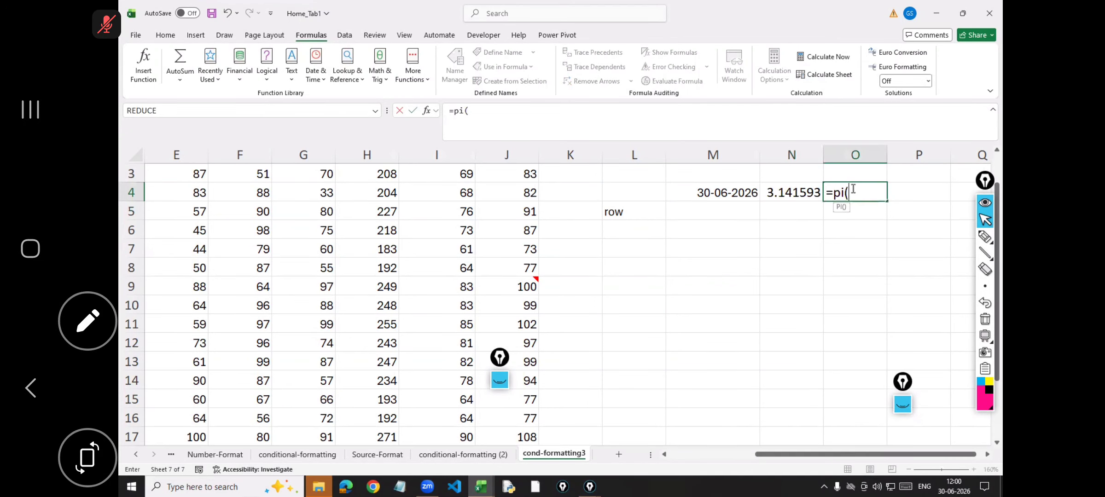
Try to complete the formula in cell O4 as =pi(4)
text(4))
key(Return)
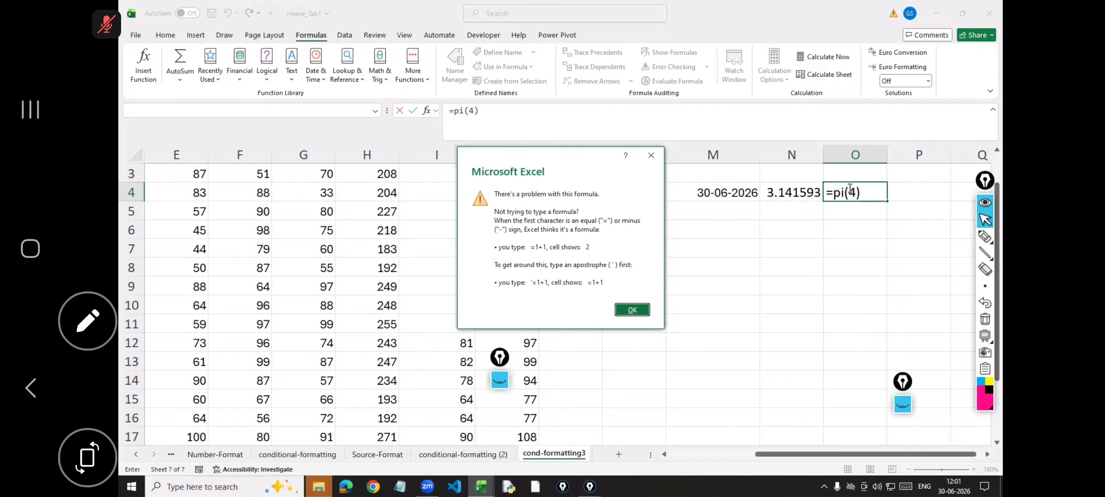
key(Escape)
key(Escape)
Clear the contents of cells M3:O4
drag(701, 194, 845, 181)
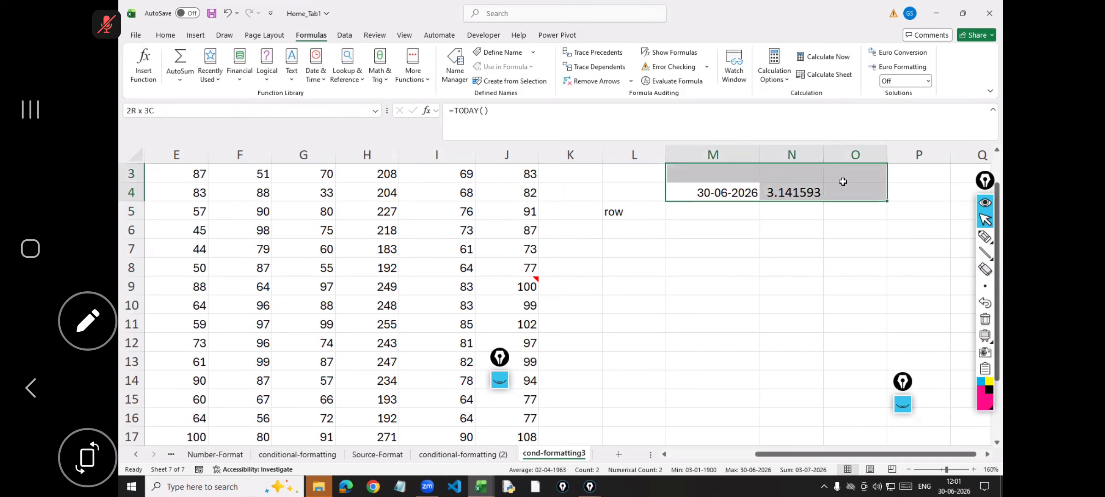
key(Delete)
Enter the formula =ROW() without a reference in cell M5, beside the row label
click(713, 209)
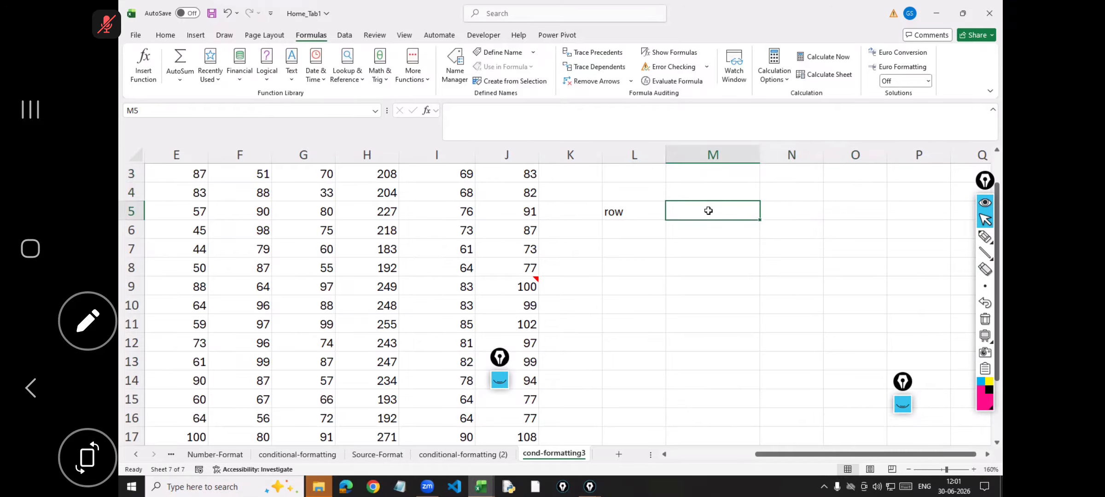
text(=row)
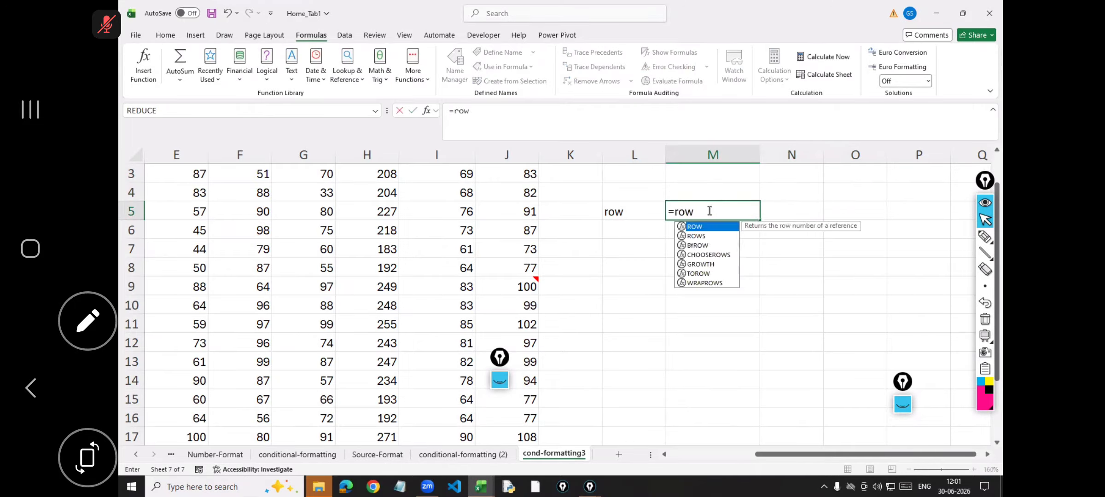
text(()
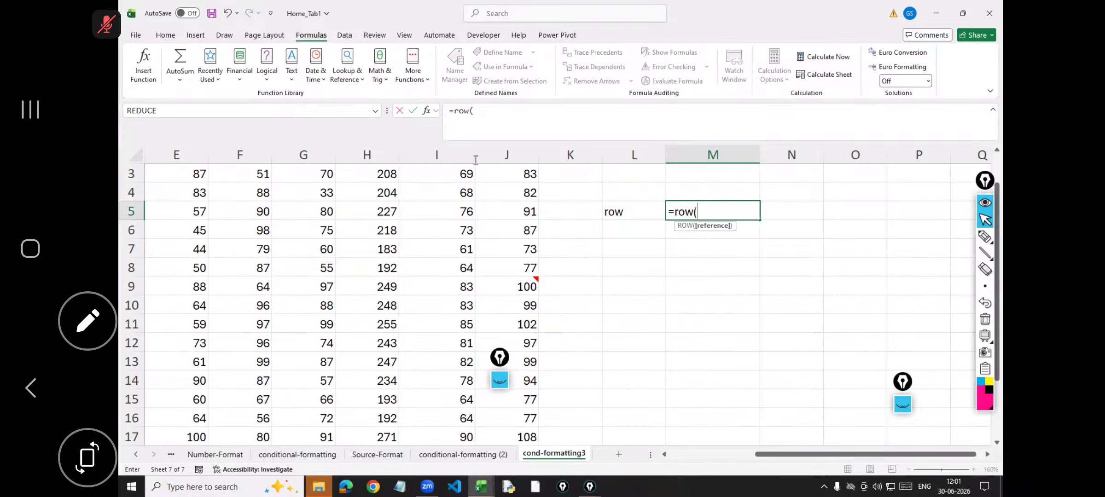
click(480, 115)
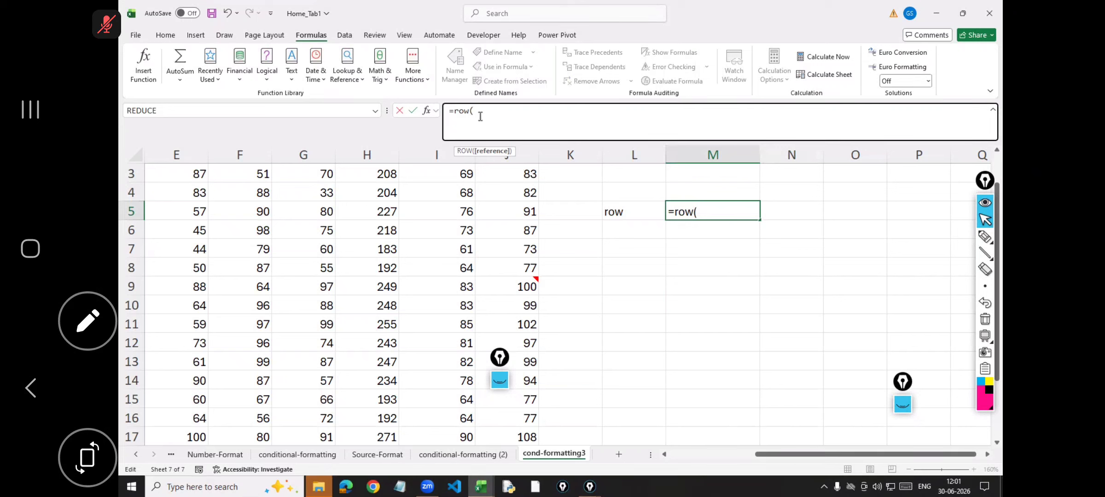
text())
key(Return)
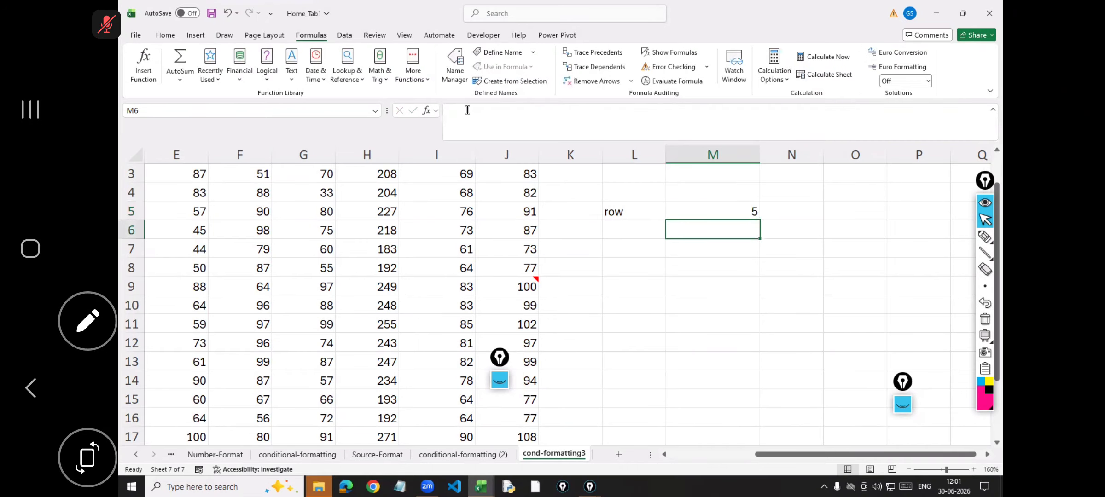
click(725, 208)
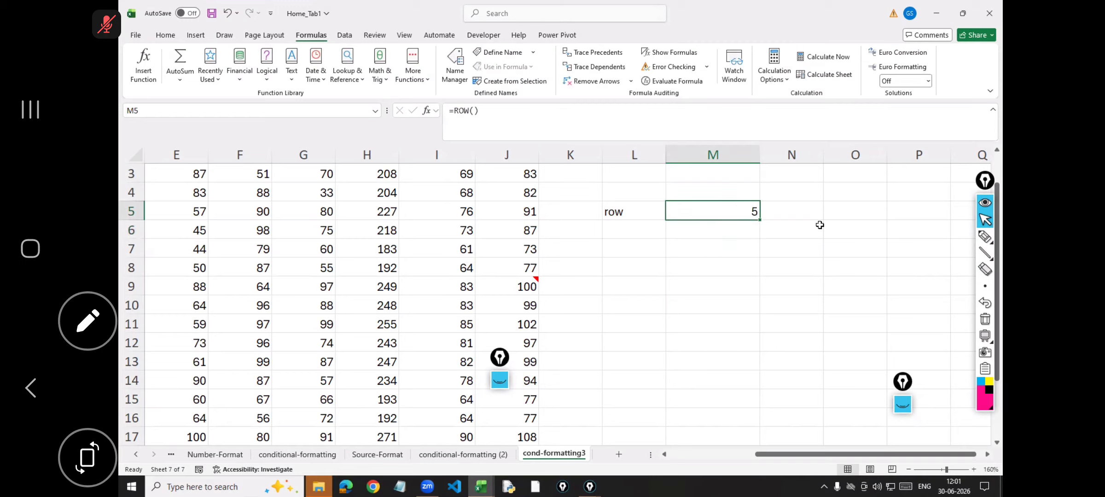
Enter the formula =ROW(O8) in cell N5
click(811, 209)
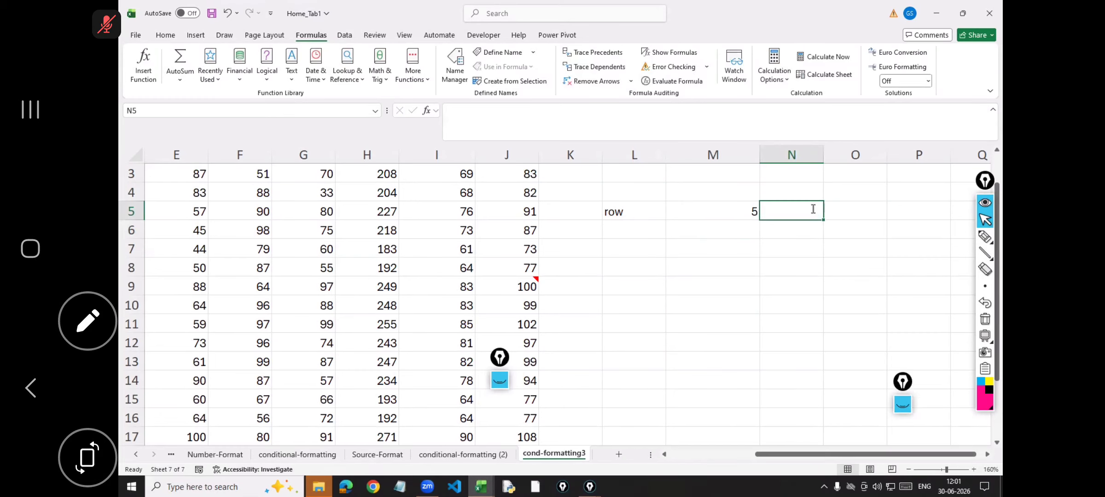
text(=row()
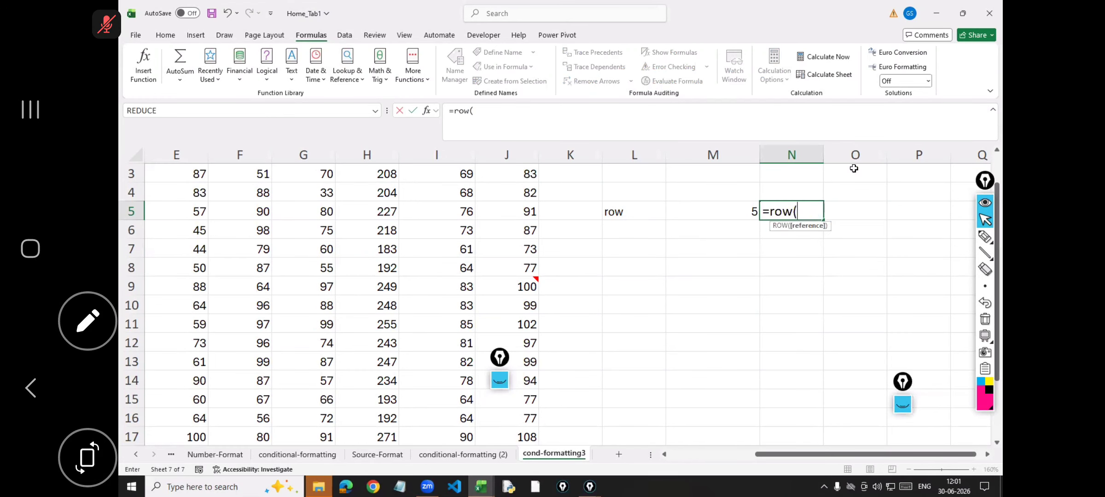
click(878, 262)
text())
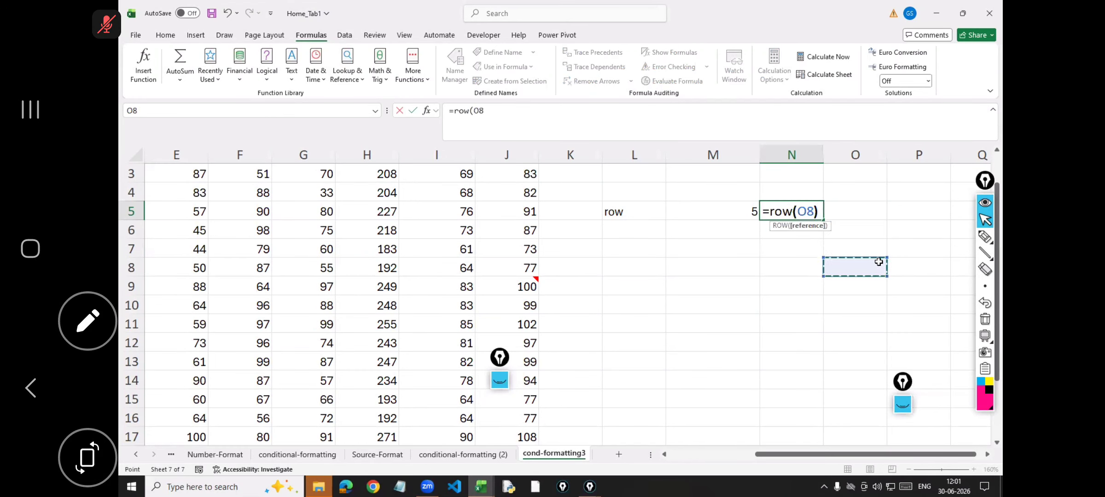
key(Return)
text(])
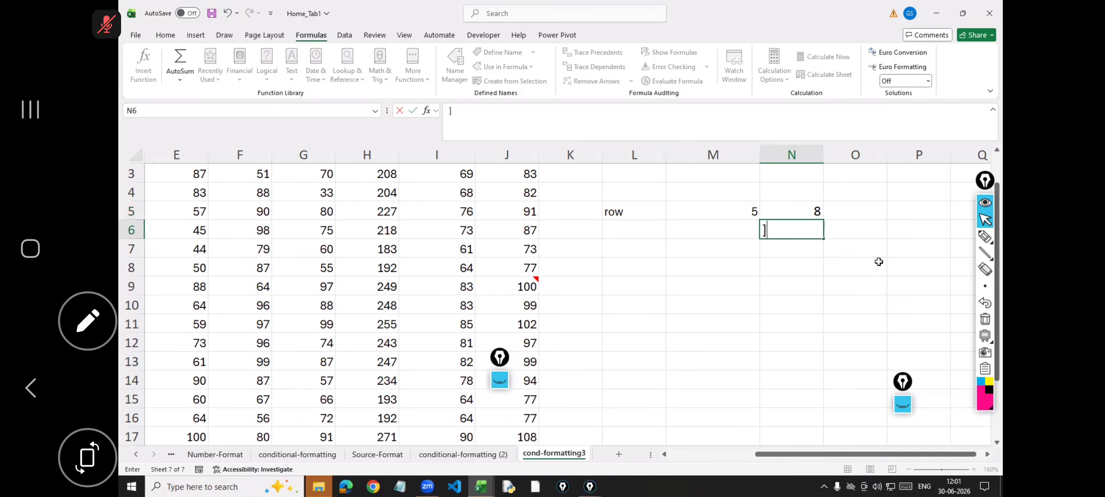
key(Escape)
click(784, 211)
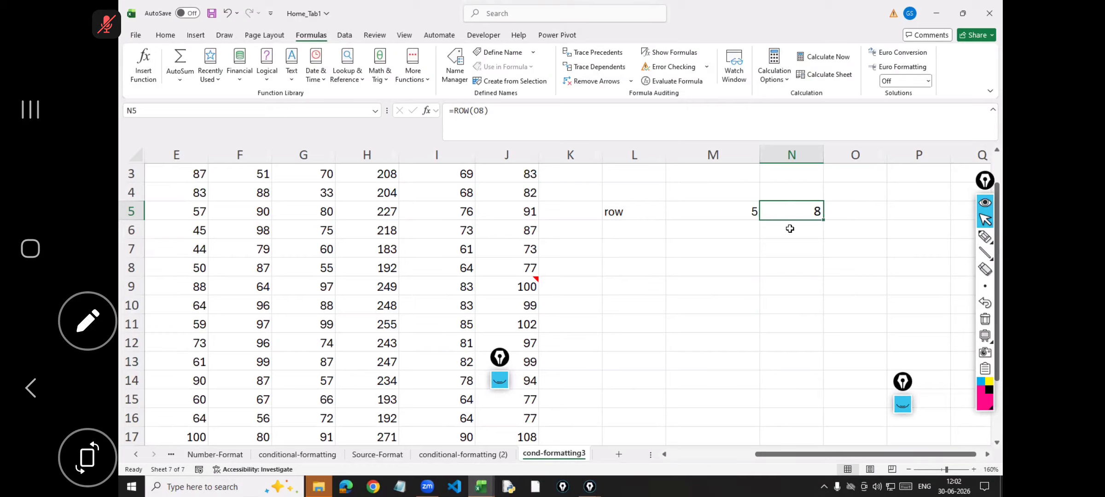
Change the reference inside the ROW formula in cell N5 to O9
click(739, 206)
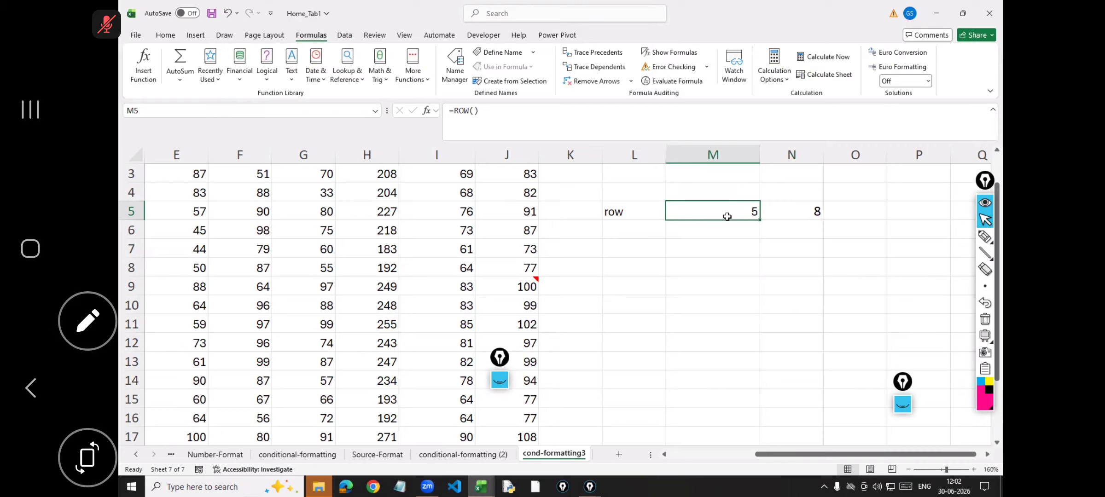
click(810, 213)
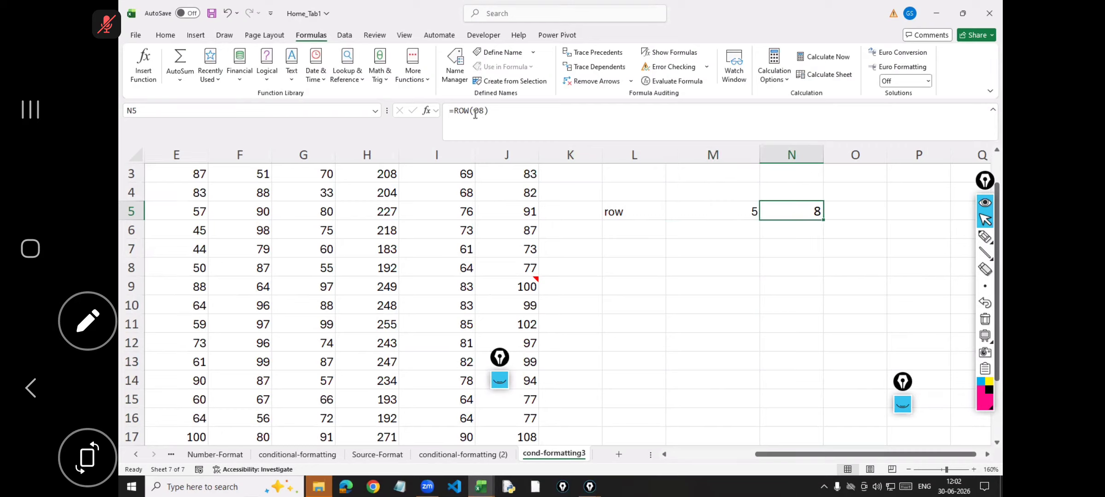
drag(474, 111, 489, 111)
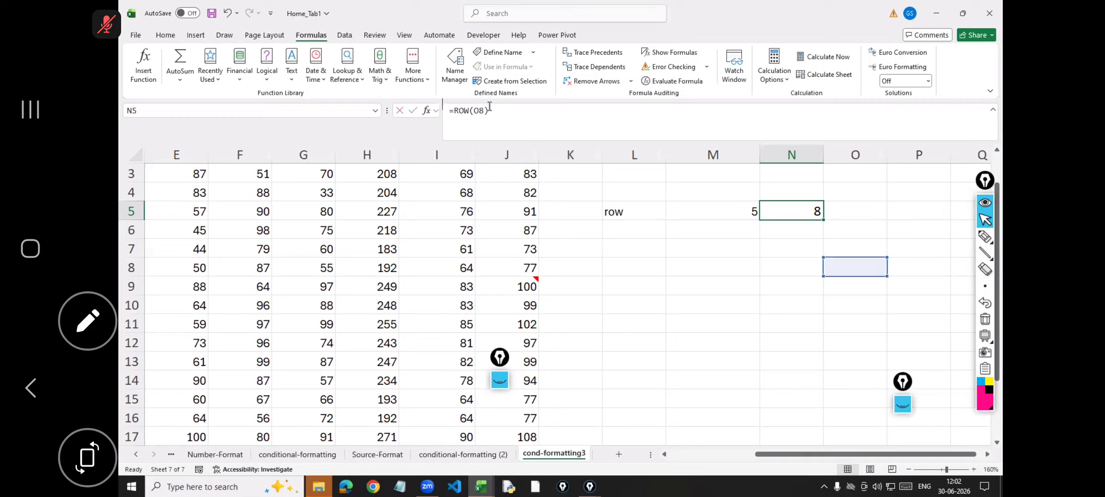
key(BackSpace)
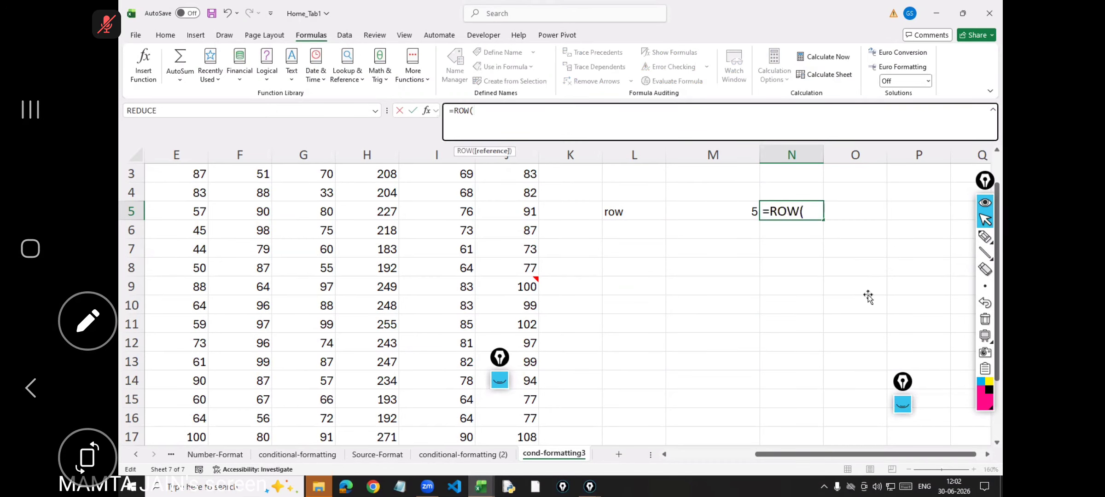
click(855, 289)
text())
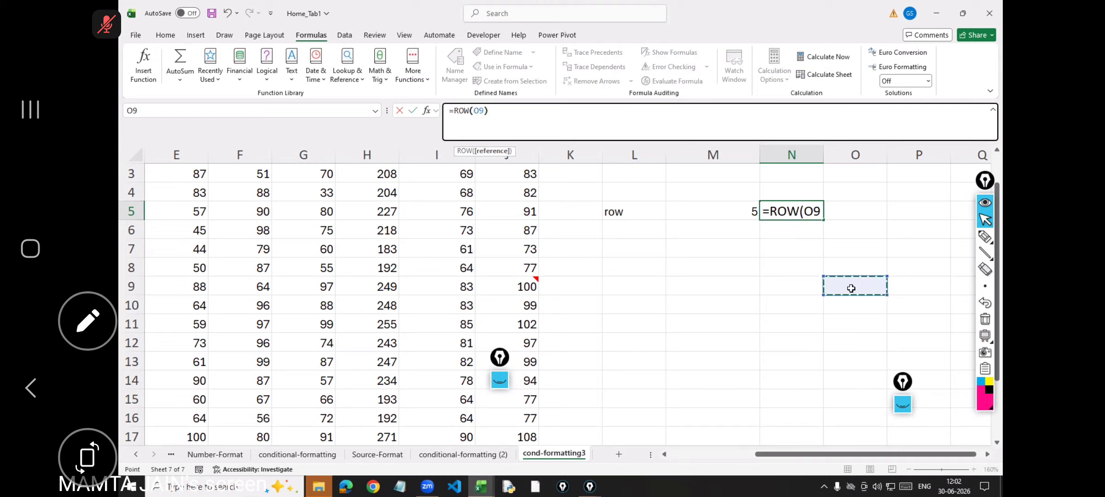
Label cell L6 "column" and enter the formula =COLUMN() without a reference in cell M6
click(629, 234)
text(column)
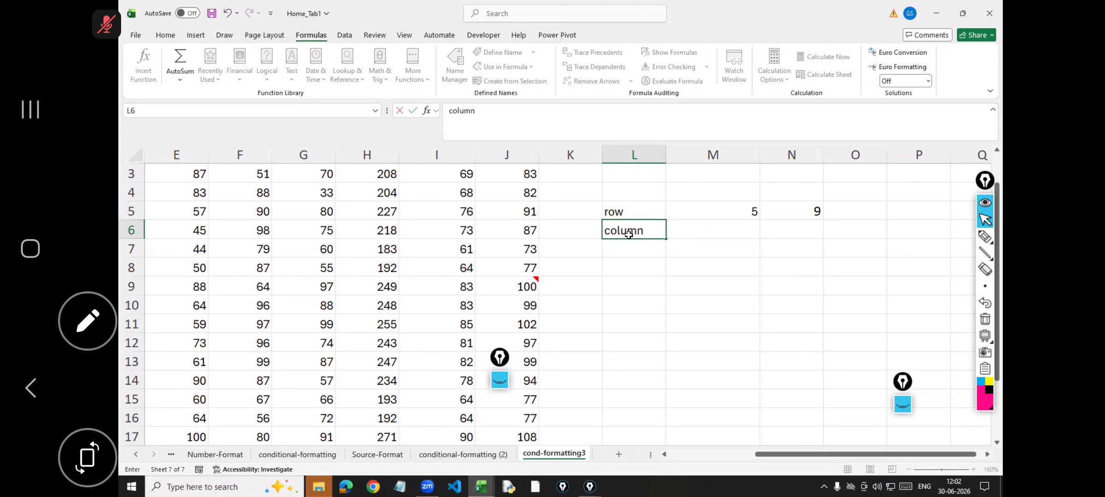
click(666, 232)
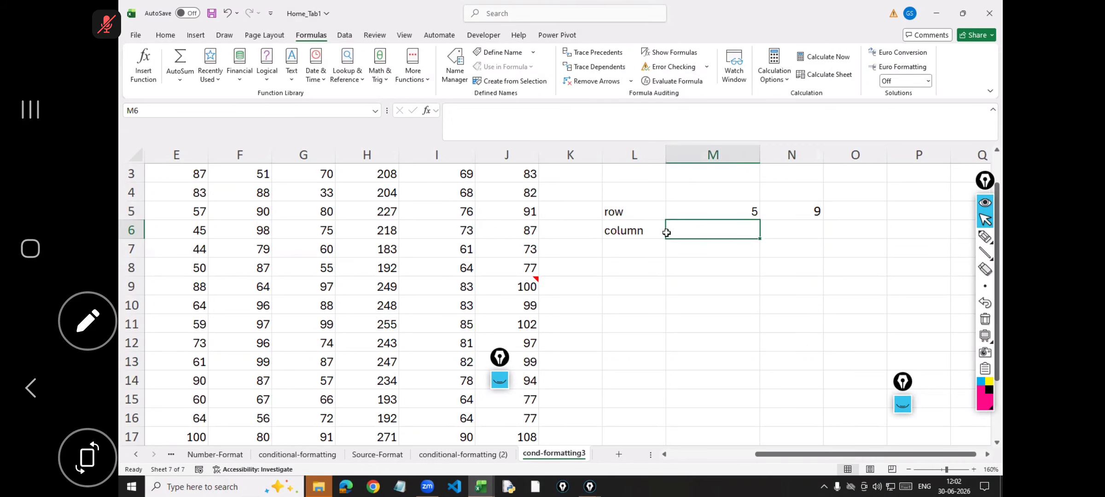
text(=co)
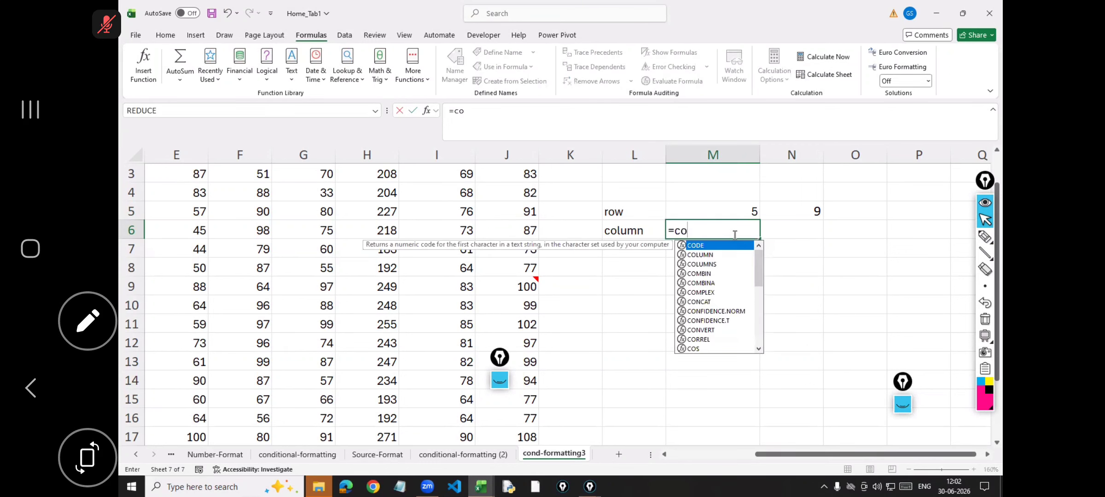
text(lumn()
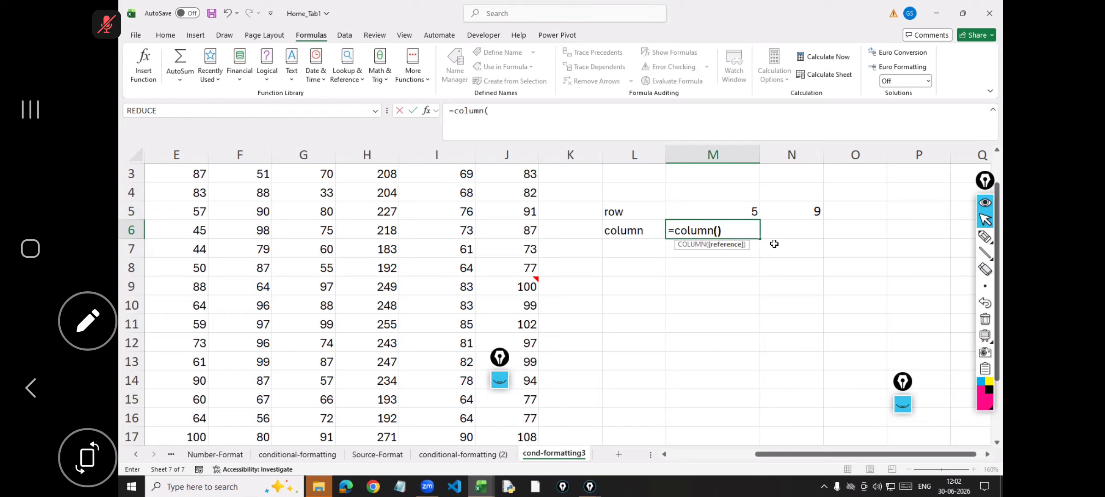
text())
key(Return)
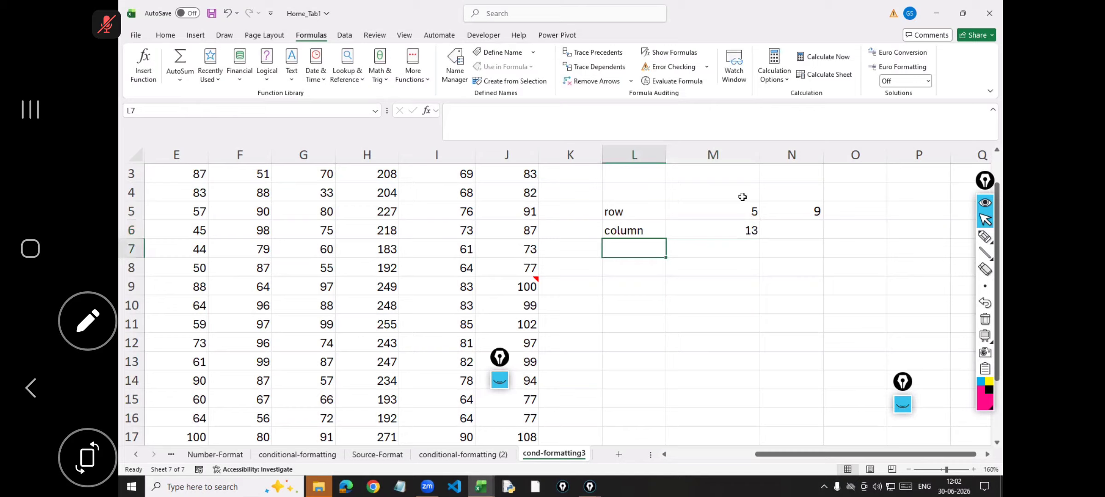
click(746, 231)
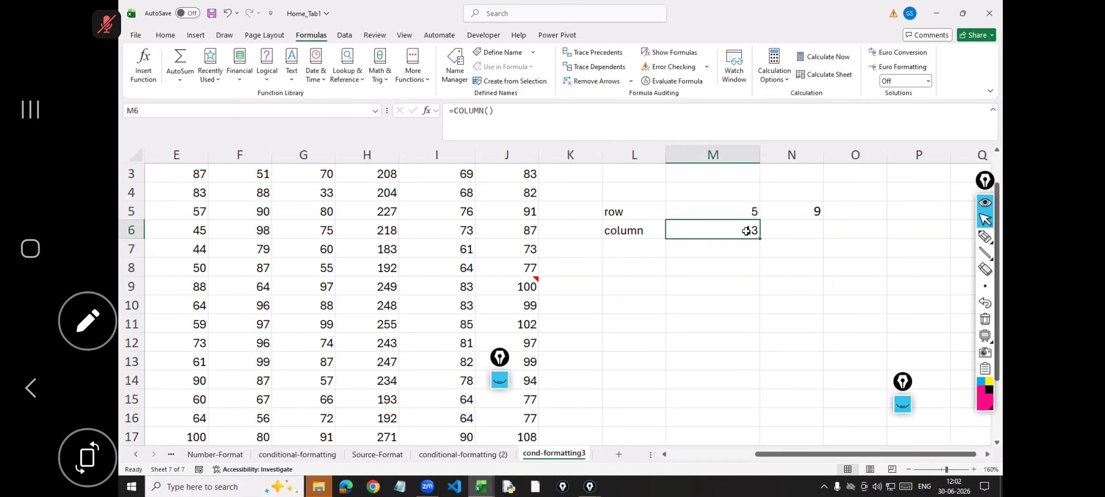
Enter the formula =COLUMN(G4) in cell N6
click(815, 232)
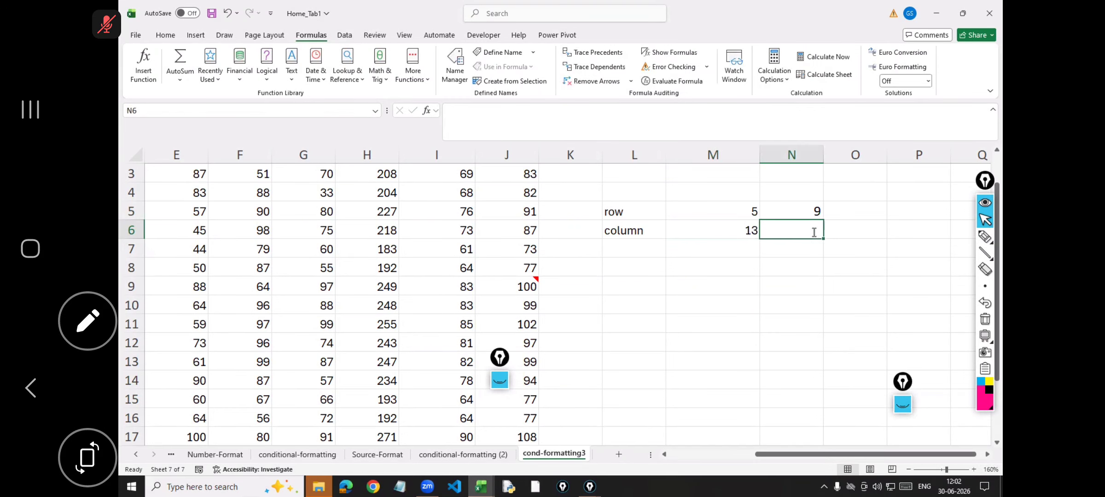
text(=column()
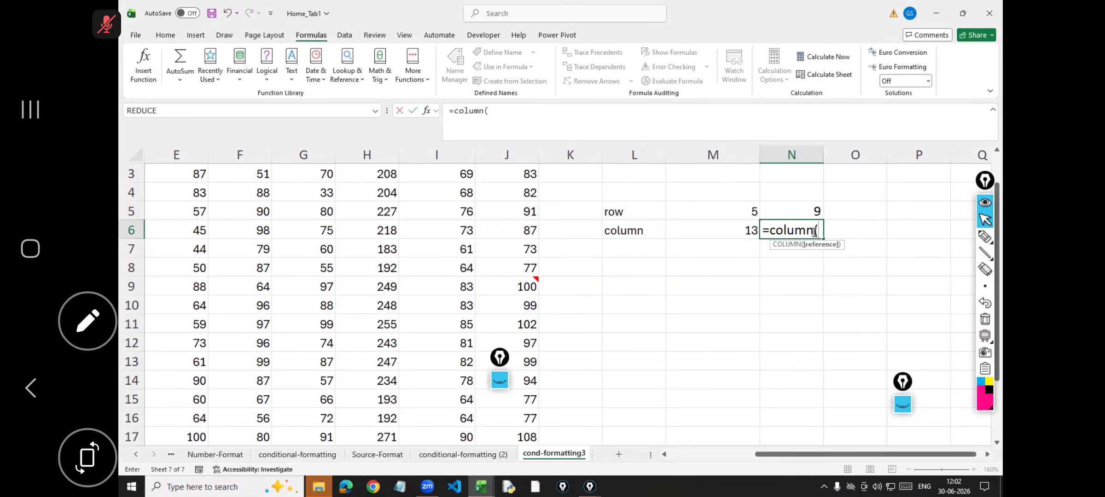
click(329, 186)
text())
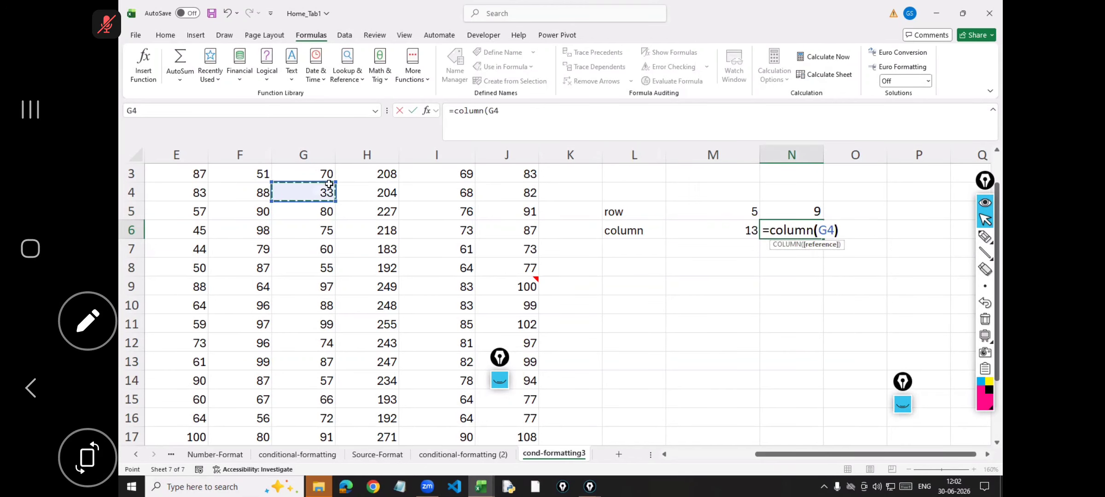
key(Return)
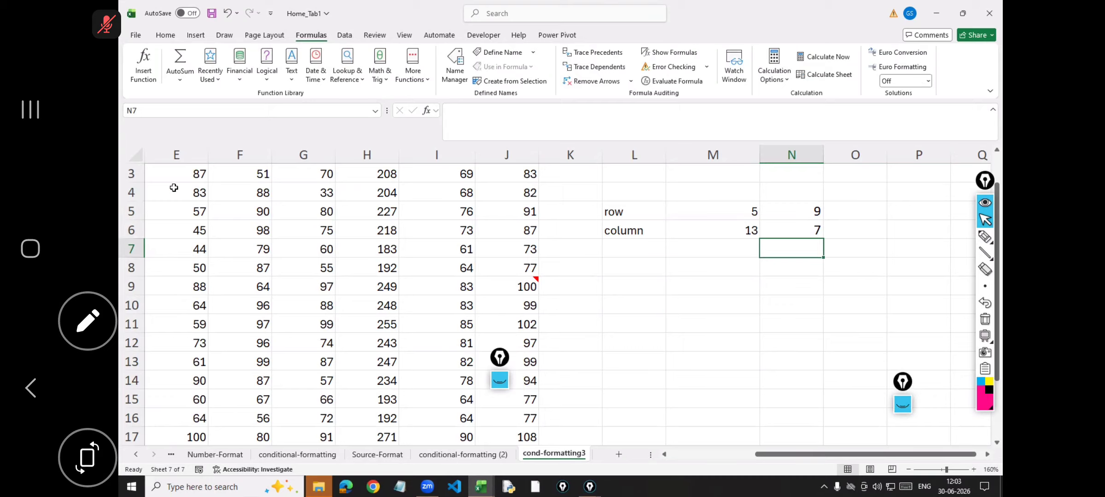
Add the plain-text labels "iseven" in cell L7 and "isodd" in cell L8
click(626, 251)
text(=)
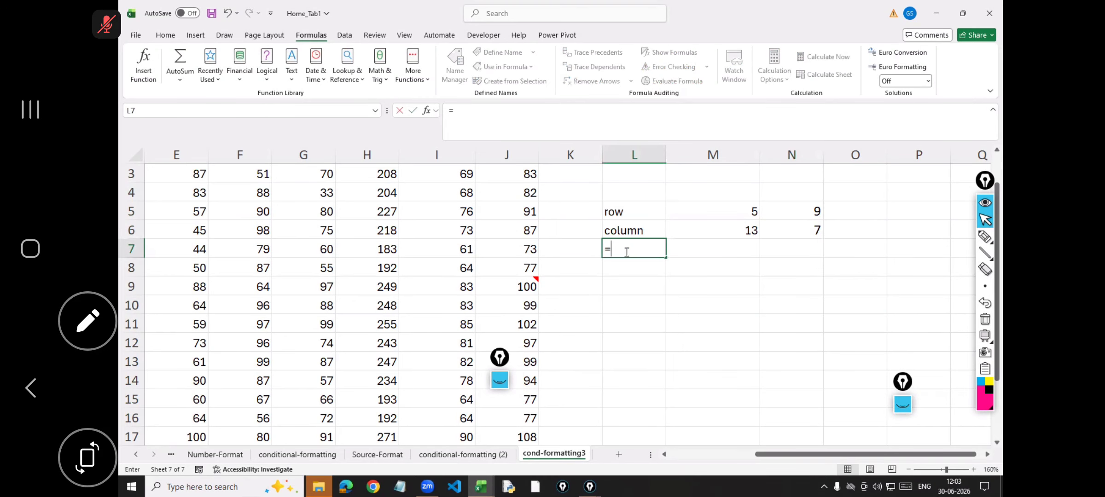
text(iseven)
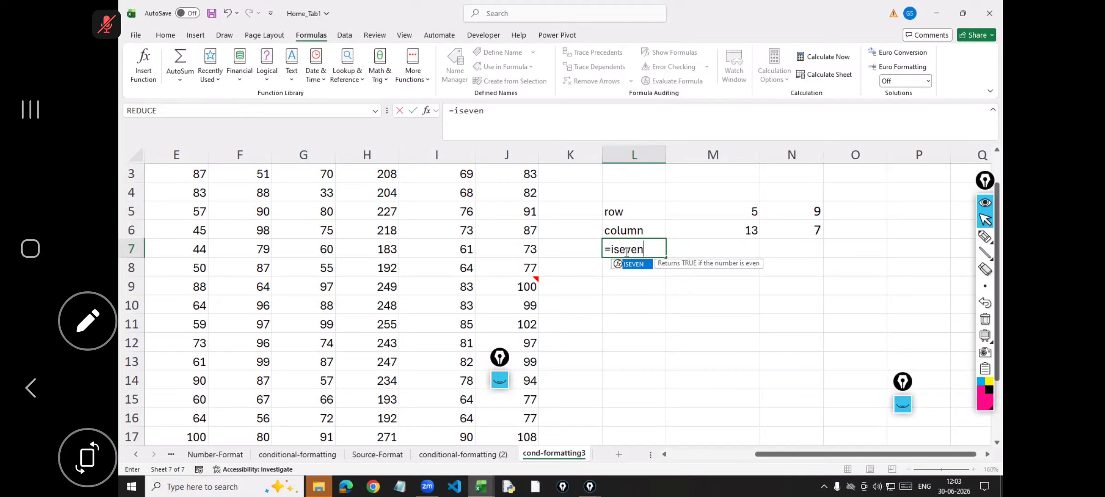
click(644, 248)
drag(644, 249, 561, 247)
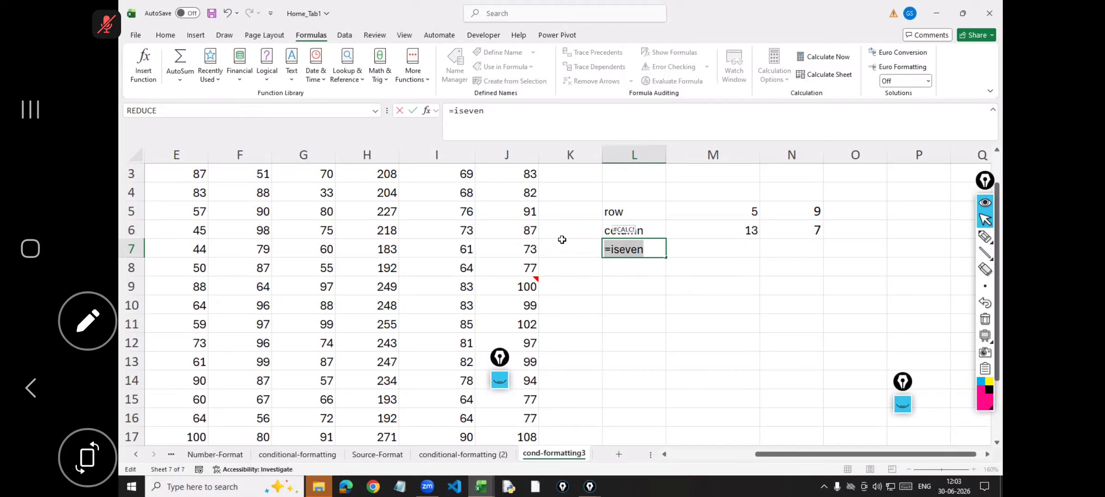
key(BackSpace)
text(is)
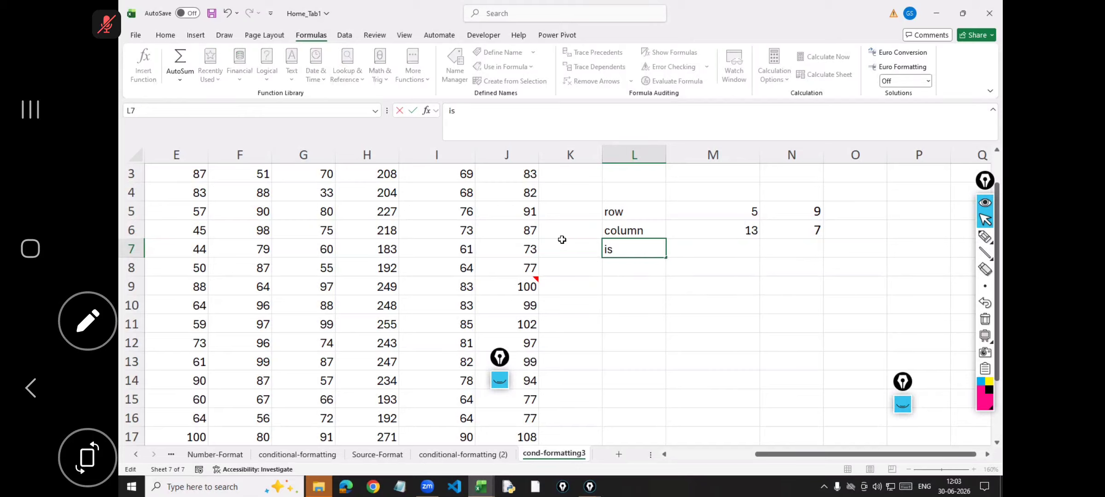
text(even)
key(Return)
text(is)
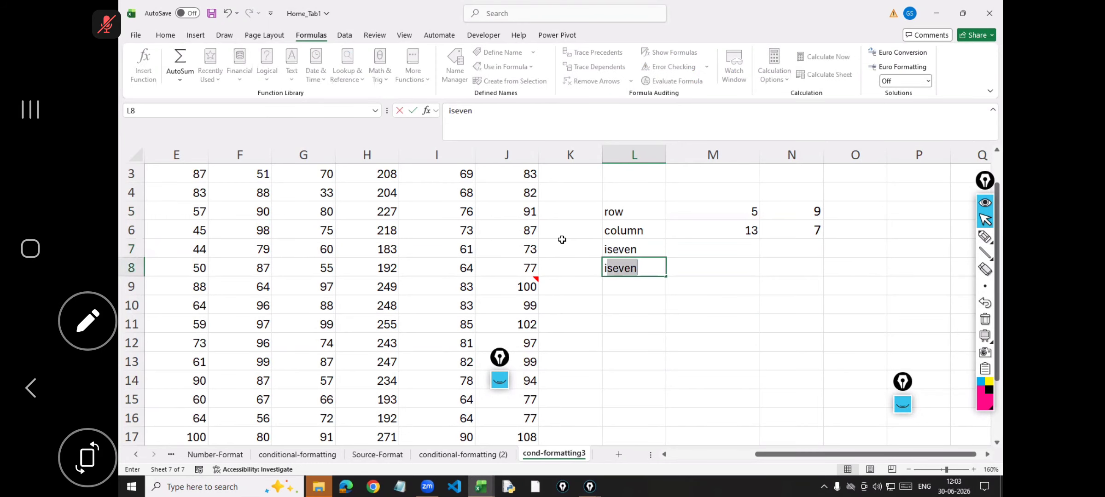
text(odd)
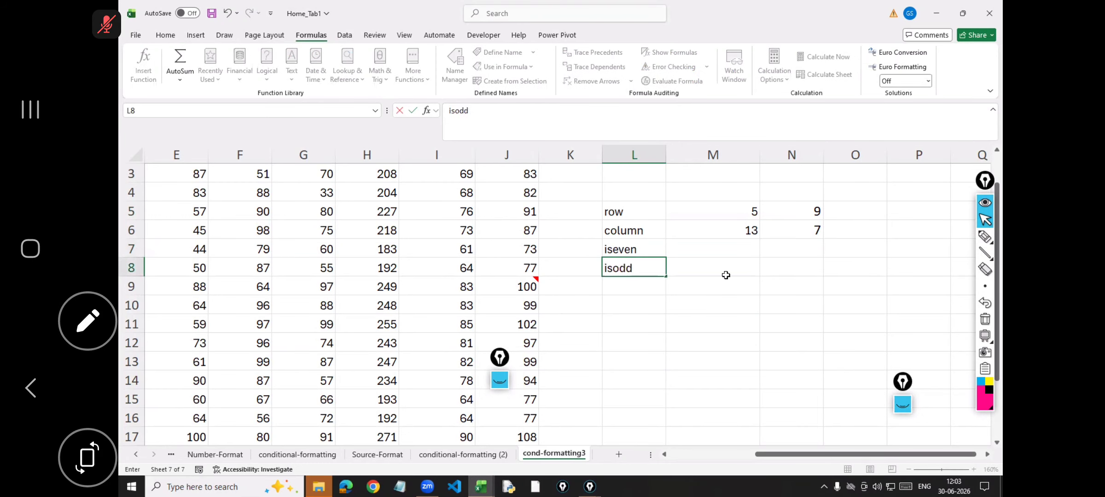
Try to enter the formula =iseven() without a number in cell M7
click(731, 244)
text(=i)
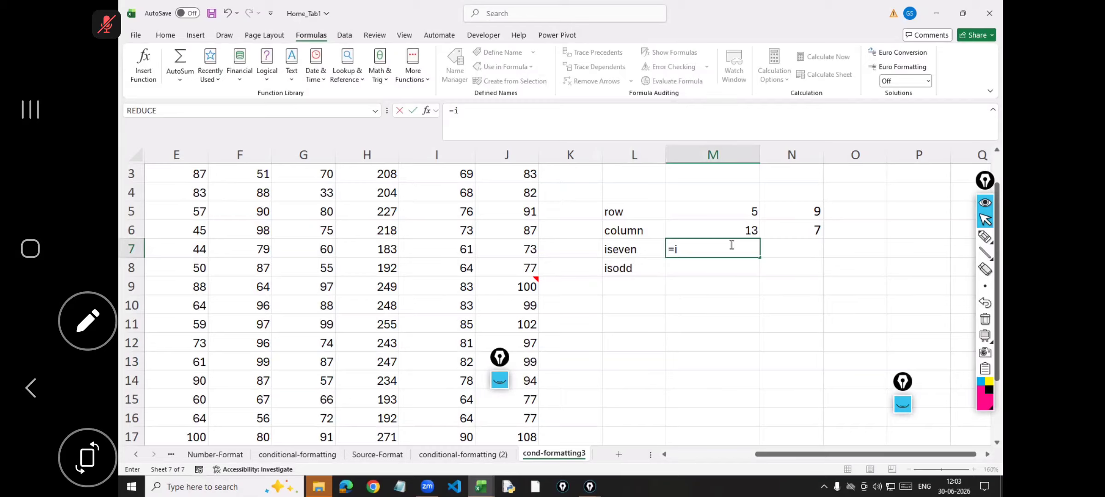
text(seven)
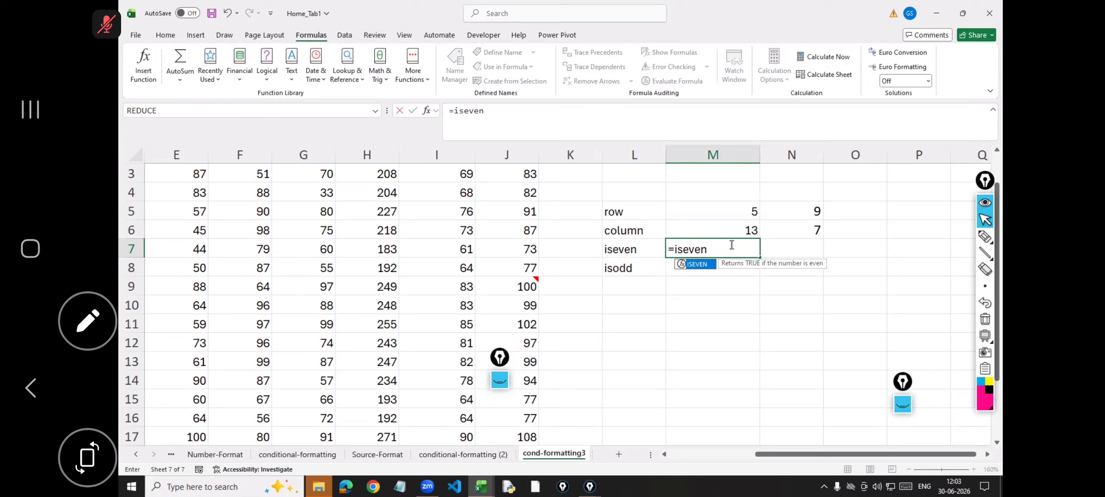
text(()
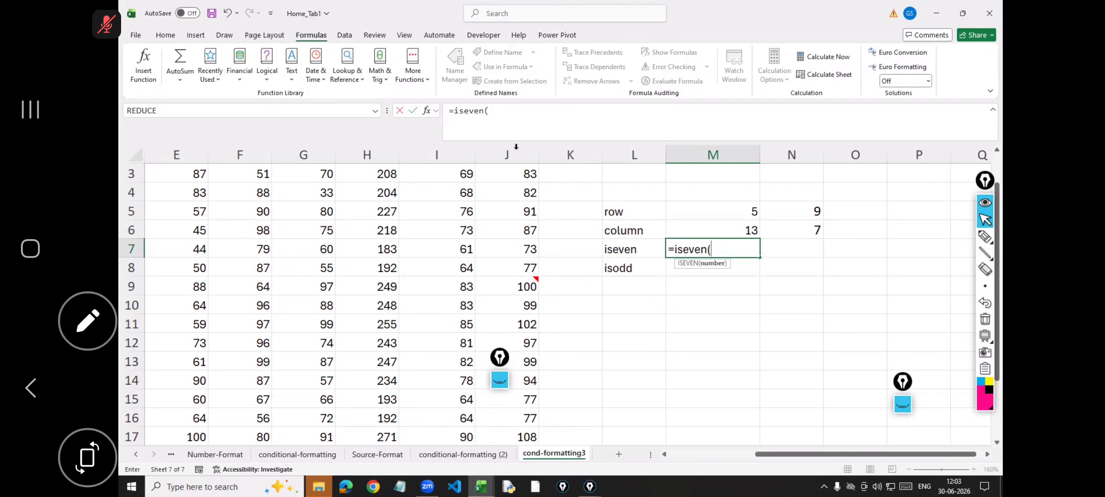
click(503, 109)
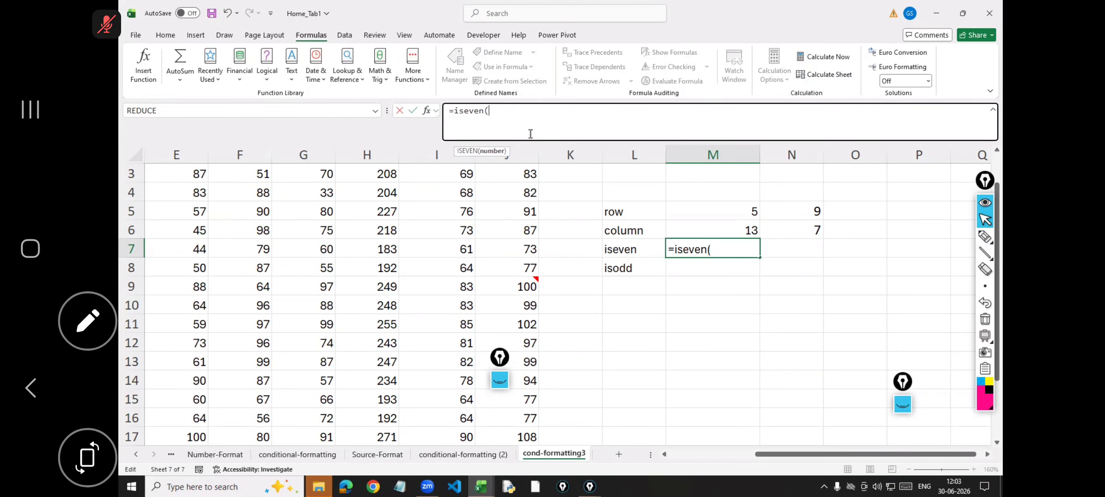
text())
key(Return)
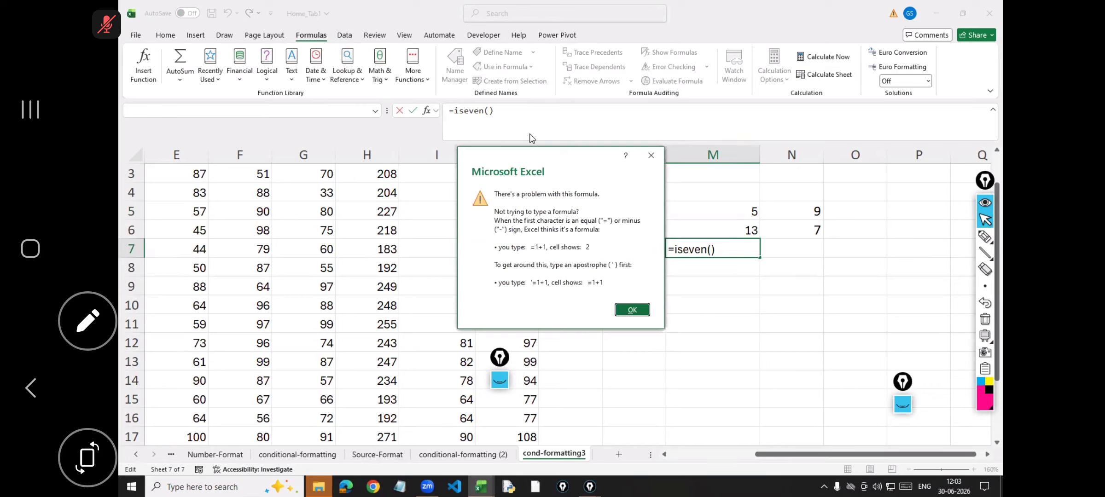
click(651, 155)
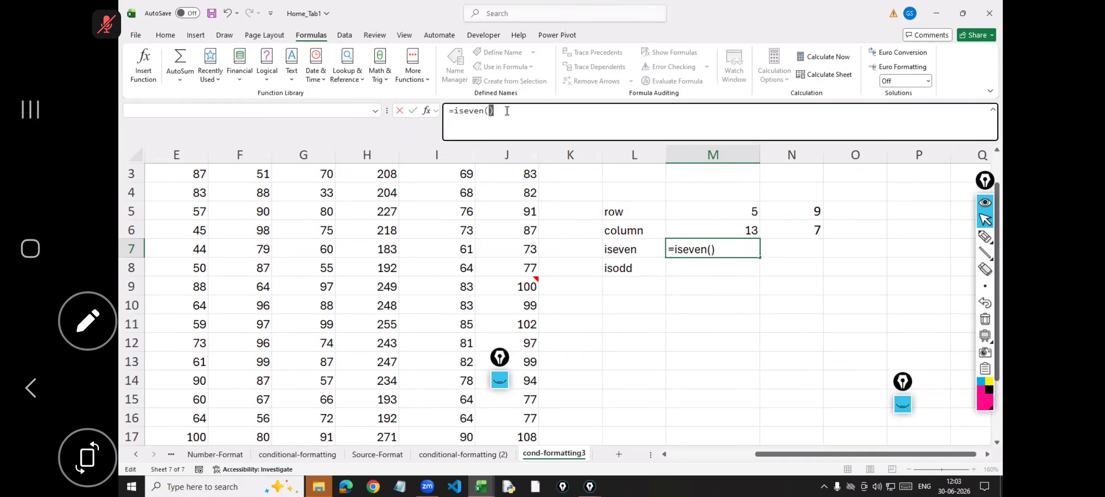
Complete the ISEVEN formula in cell M7 with the number 5 as its argument
key(BackSpace)
text(5))
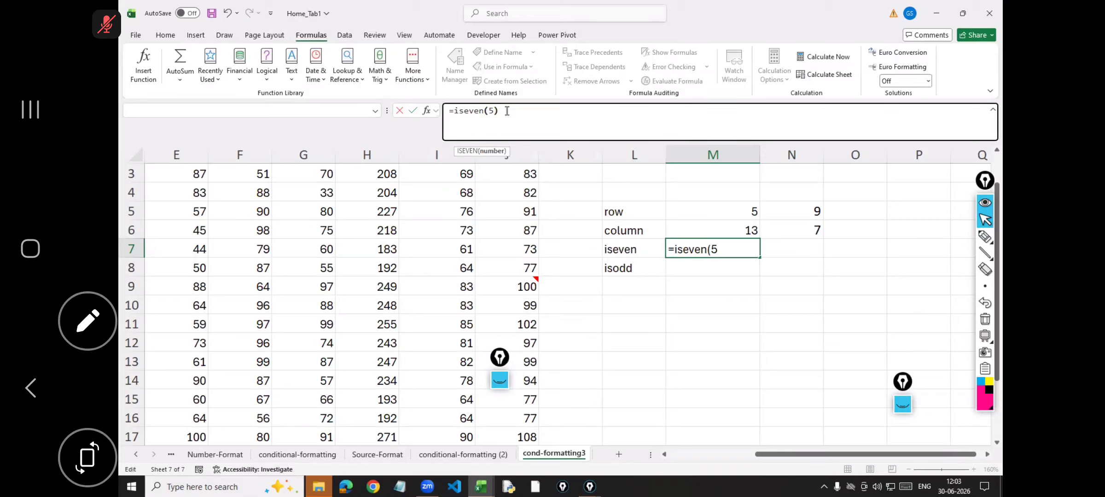
key(Return)
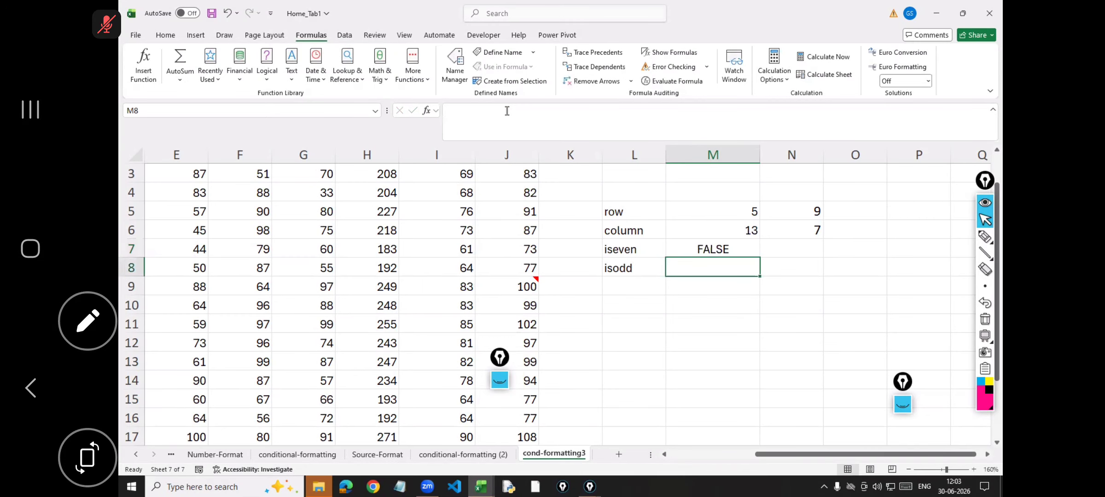
Enter the formula =isodd(5) in cell M8
text(=is)
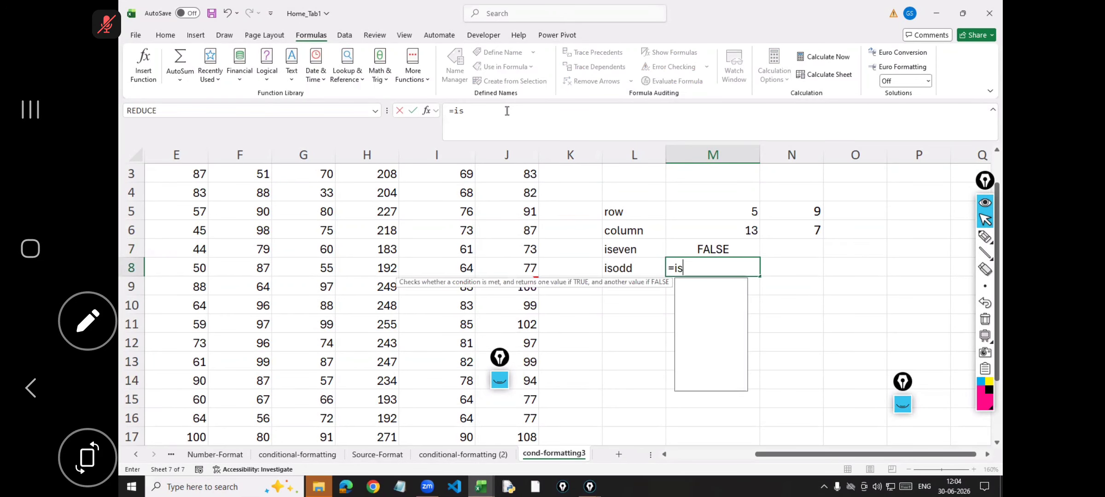
text(odd()
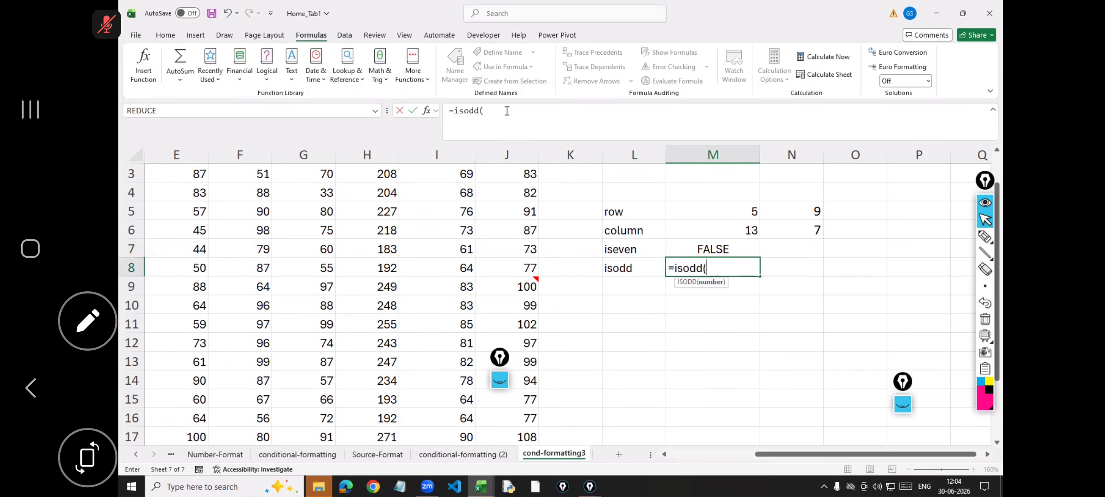
text(5))
key(Return)
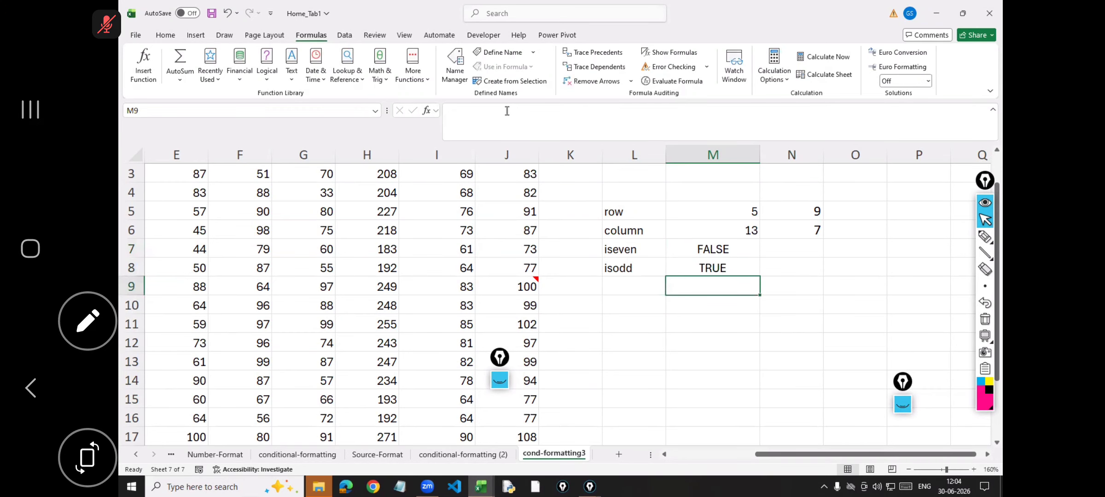
Fill the labelled example range L5:M8 with a light orange theme color
click(612, 209)
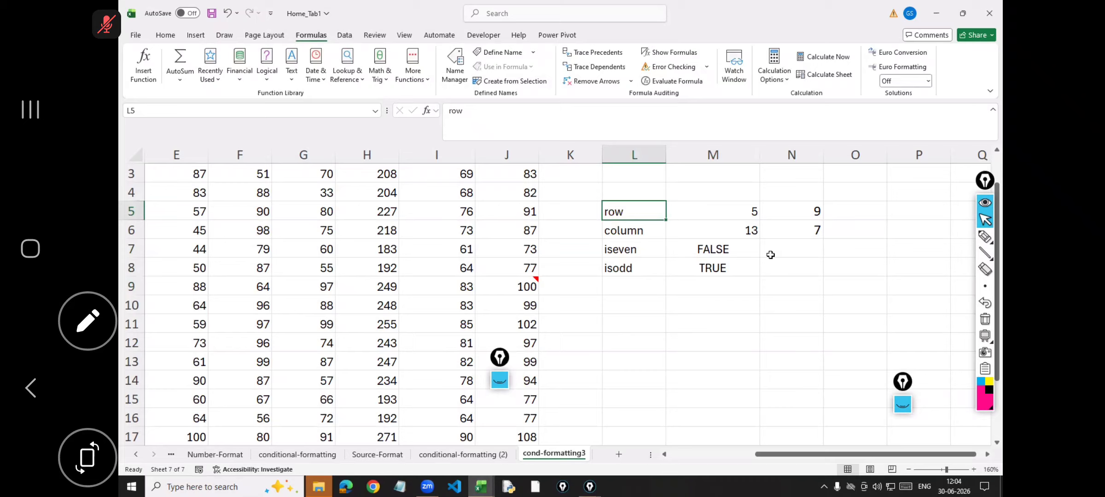
drag(771, 255, 736, 271)
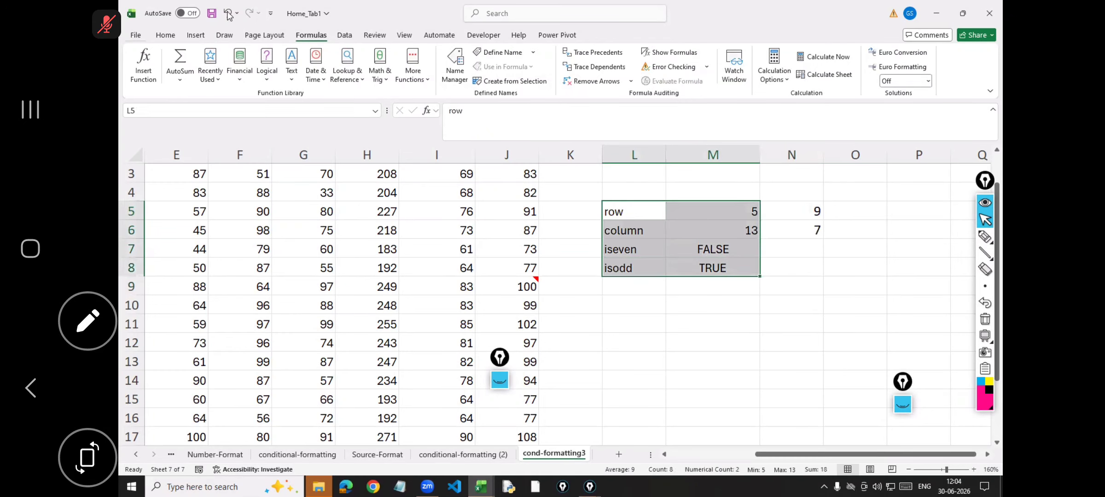
click(166, 36)
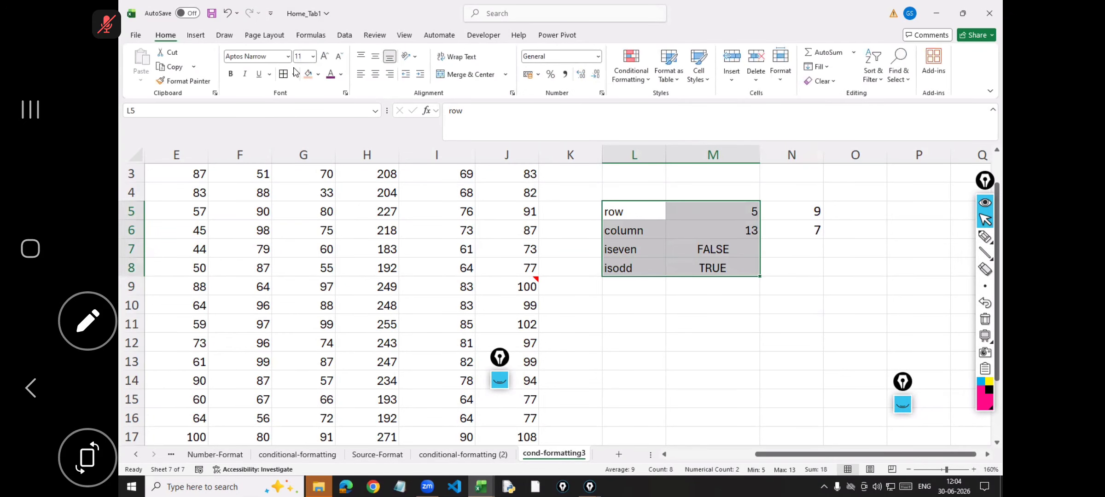
click(318, 75)
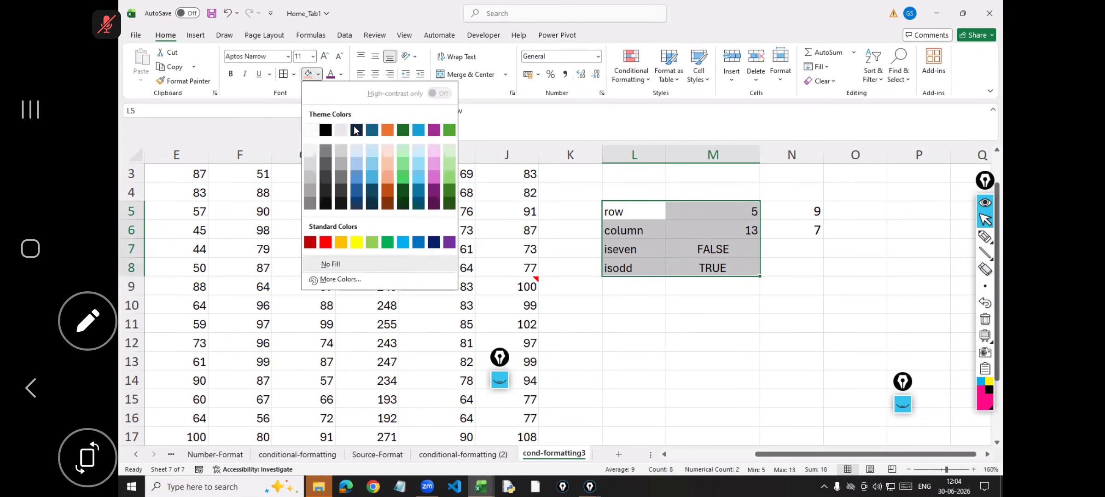
click(385, 152)
mouse_move(508, 280)
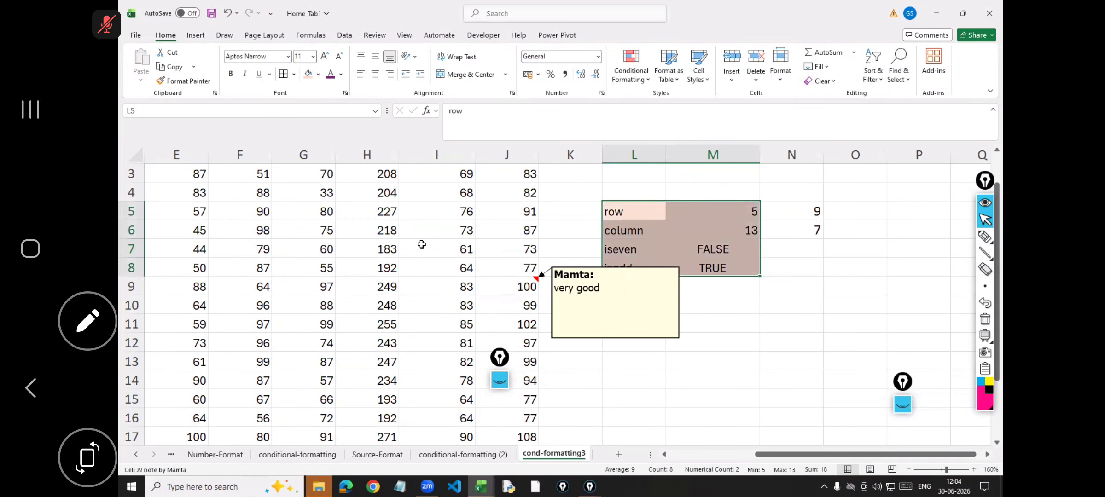
Select the whole student marks table, A1:J17
scroll(420, 242, up, 1)
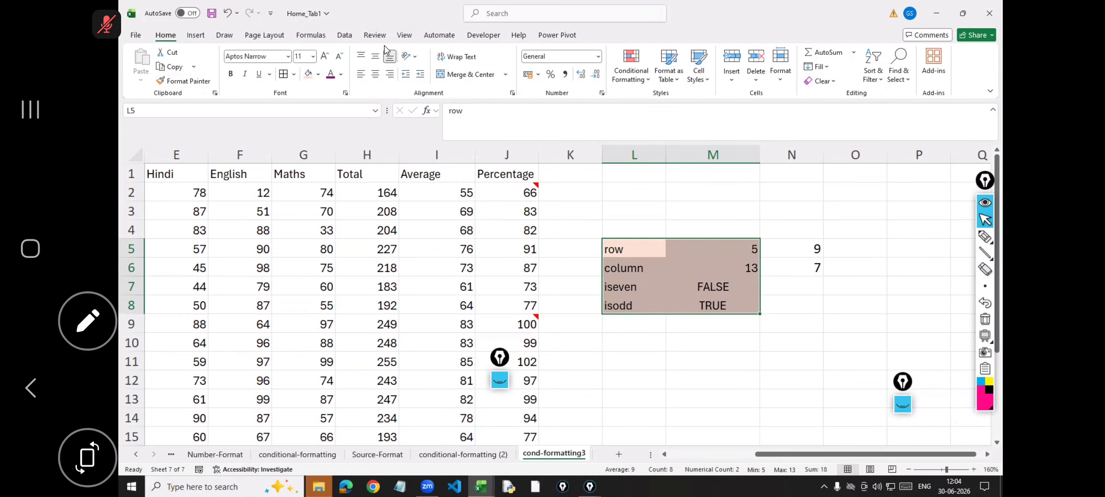
click(280, 233)
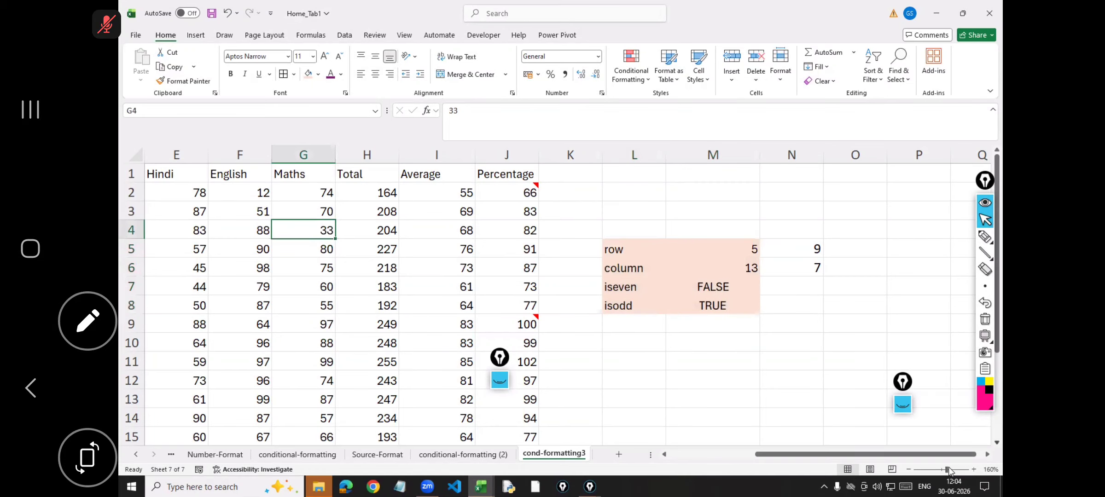
drag(945, 471, 941, 470)
click(411, 224)
key(ctrl+a)
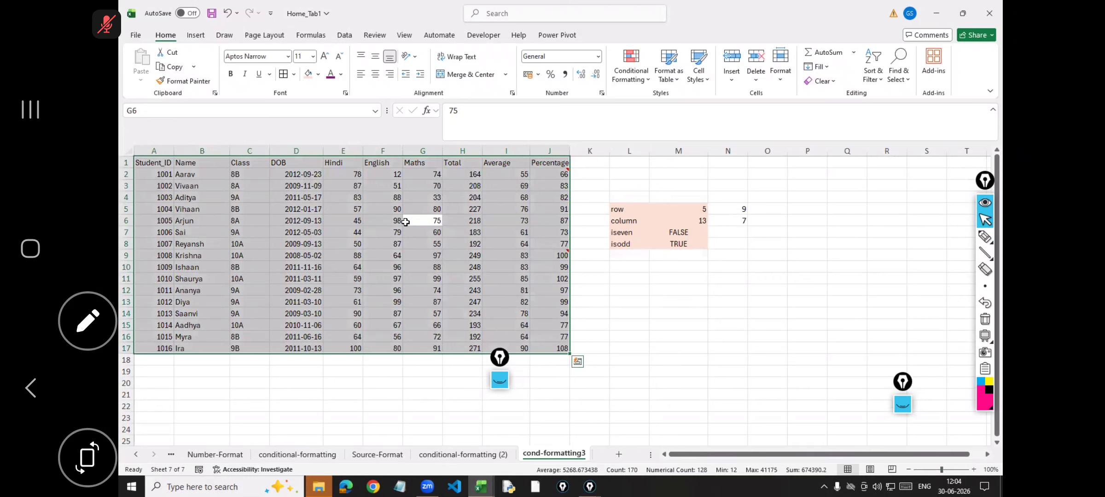
Review the conditional formatting categories, from Highlight Cells Rules and Top/Bottom Rules to Data Bars, Color Scales and Icon Sets
click(633, 85)
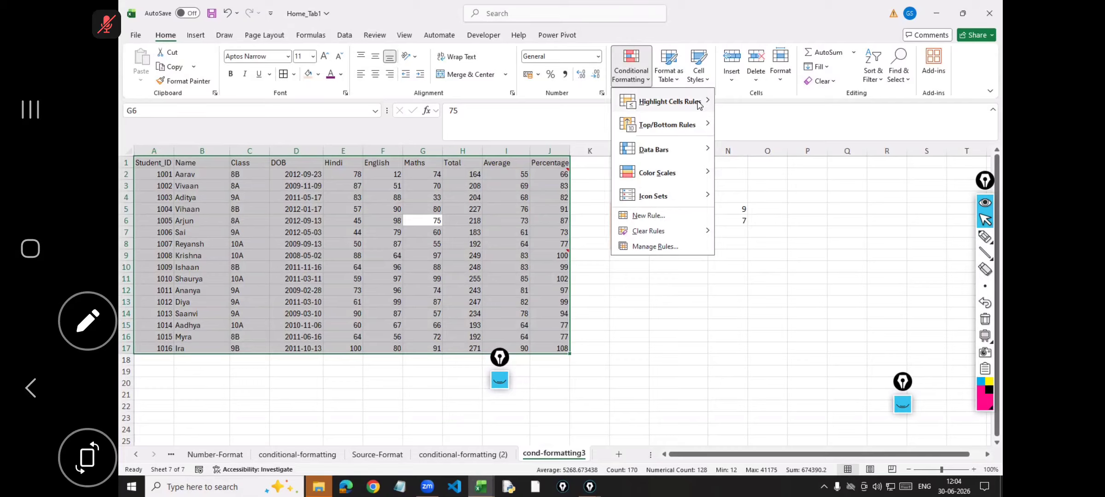
mouse_move(698, 102)
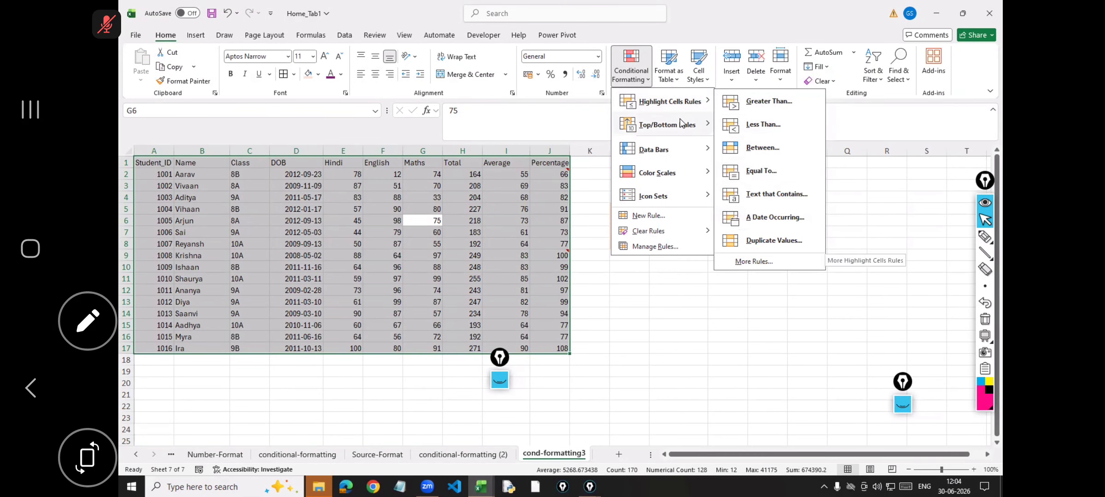
mouse_move(683, 128)
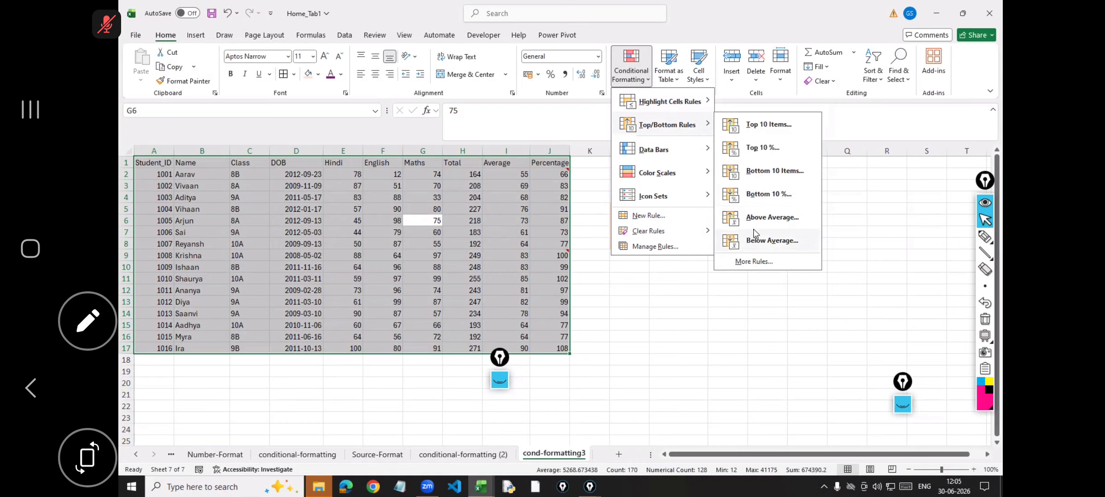
mouse_move(669, 155)
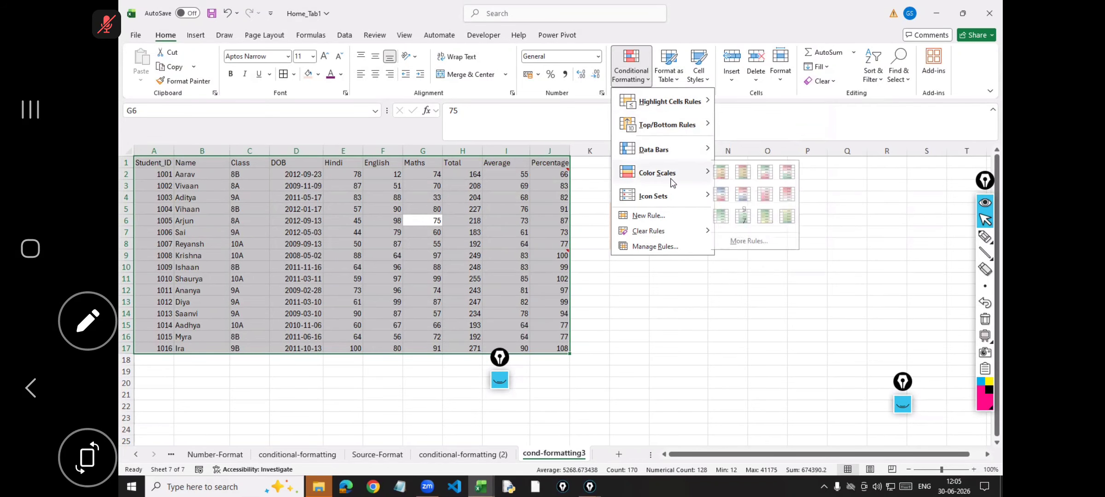
mouse_move(666, 198)
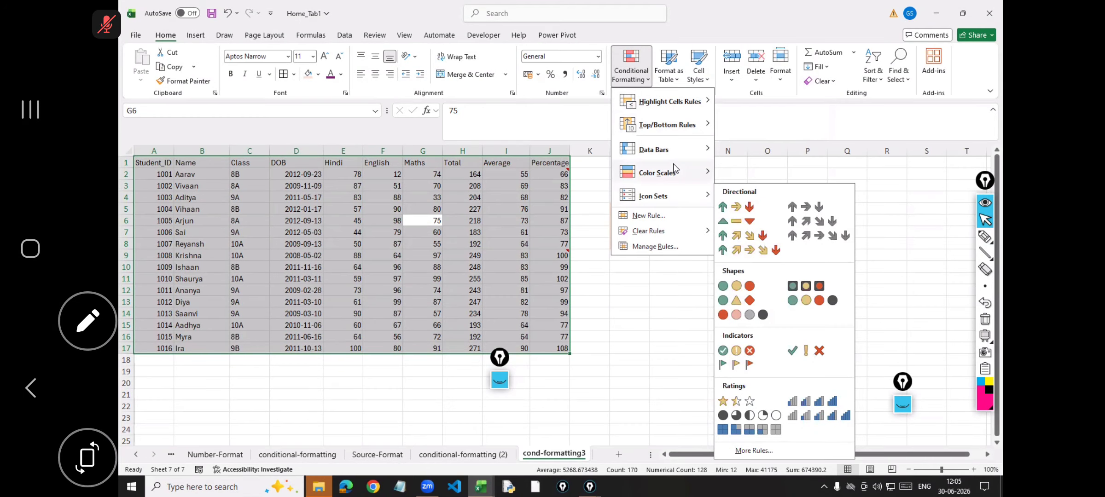
Start a new conditional formatting rule for the selected table and examine the format styles offered for value-based formatting
click(663, 220)
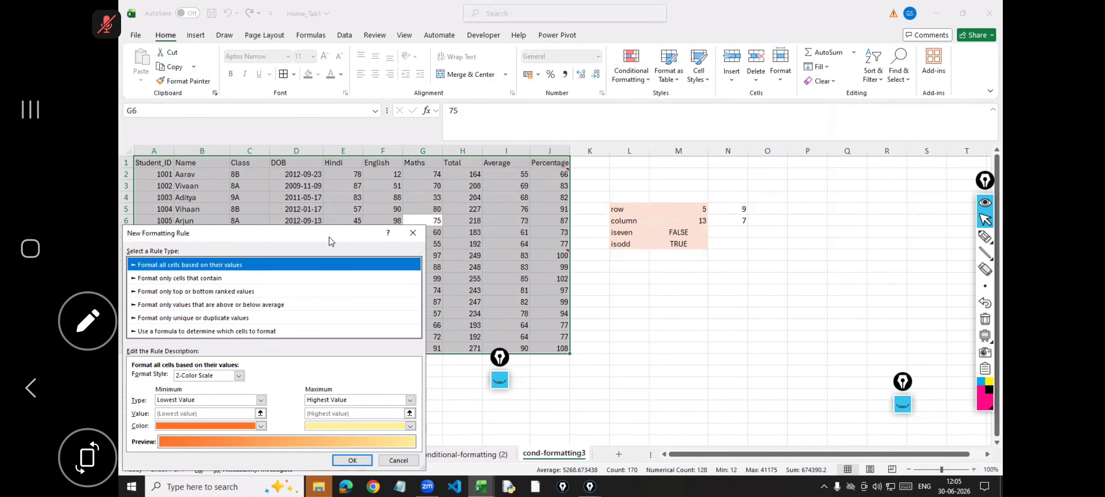
drag(329, 237, 770, 67)
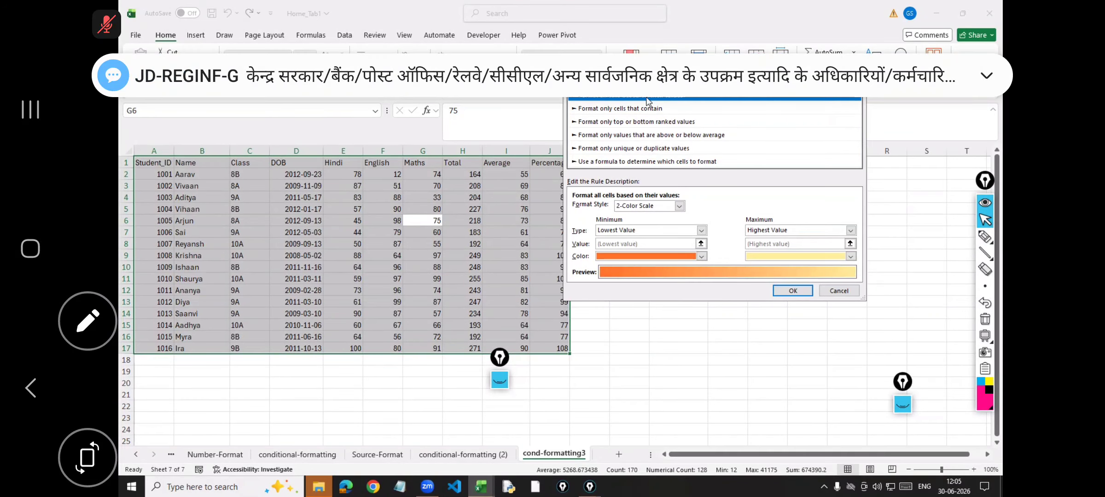
click(680, 206)
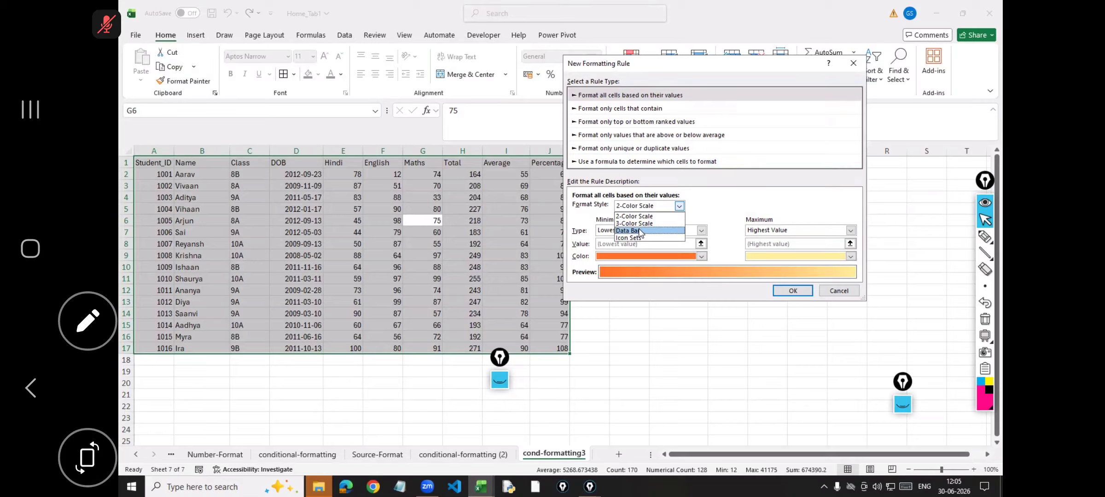
click(727, 205)
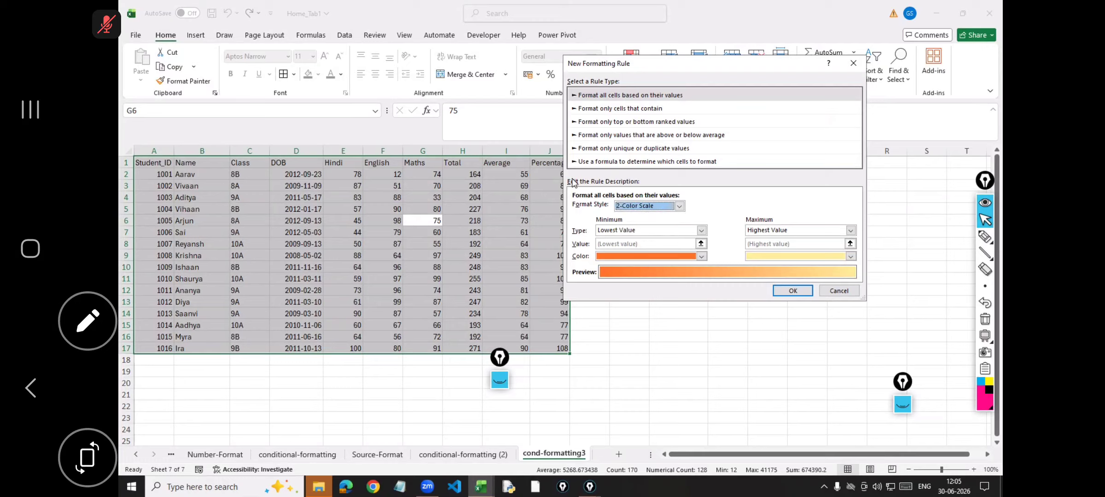
Set the rule type to "Format only cells that contain", trying Specific Text before choosing Dates Occurring as the criterion
click(602, 112)
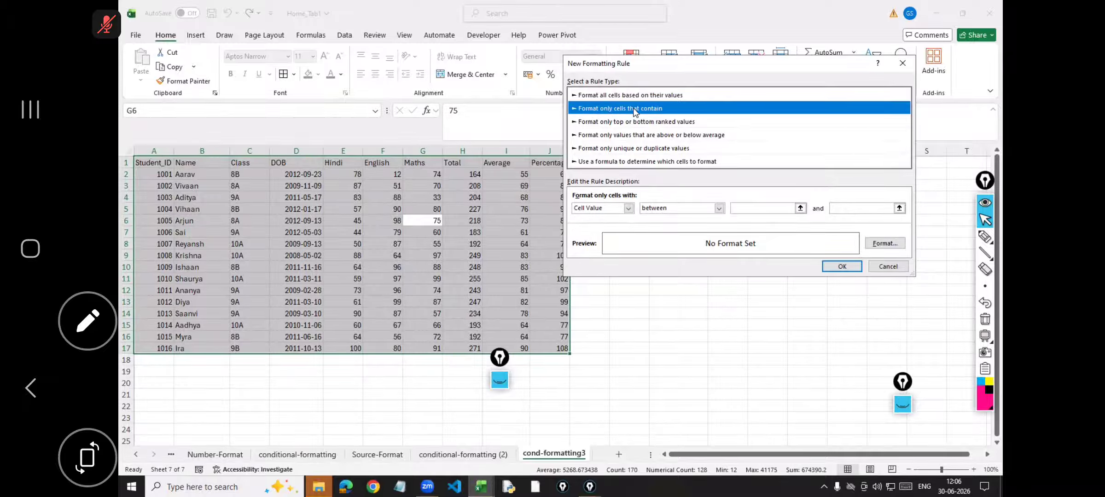
click(628, 210)
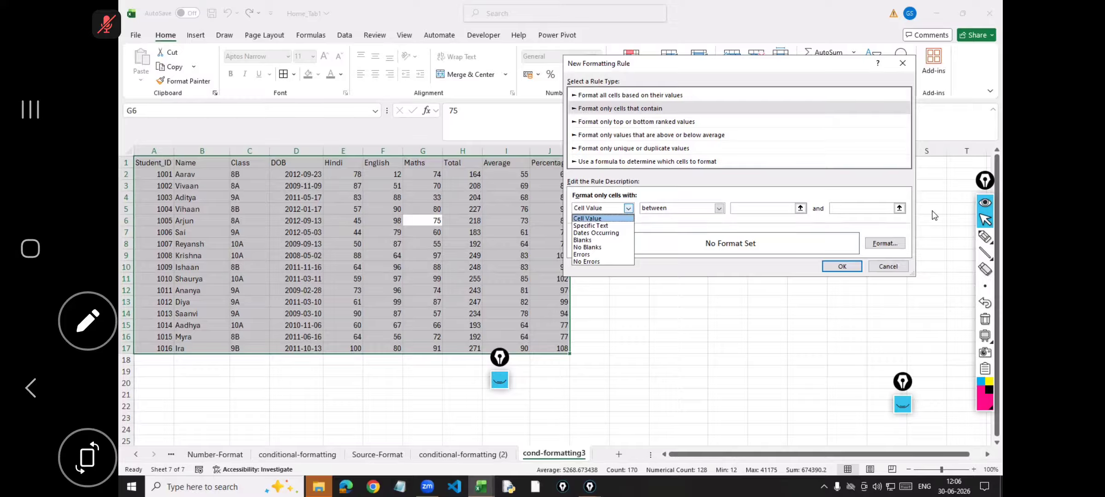
click(612, 225)
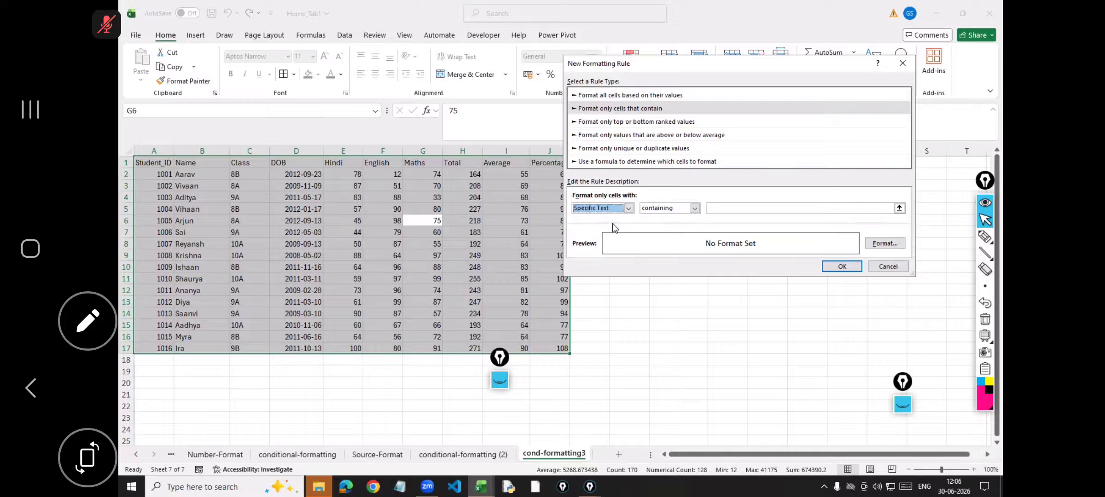
click(630, 208)
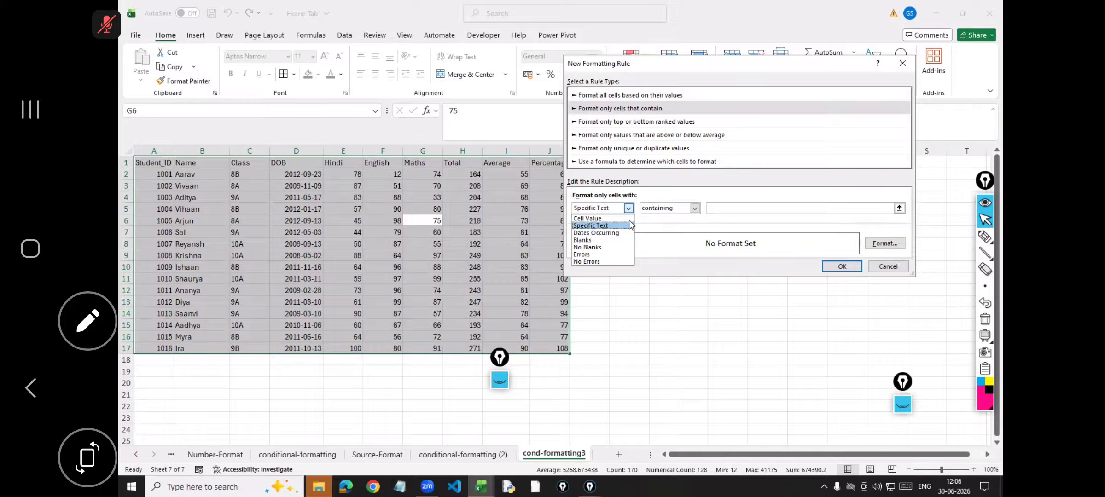
click(617, 235)
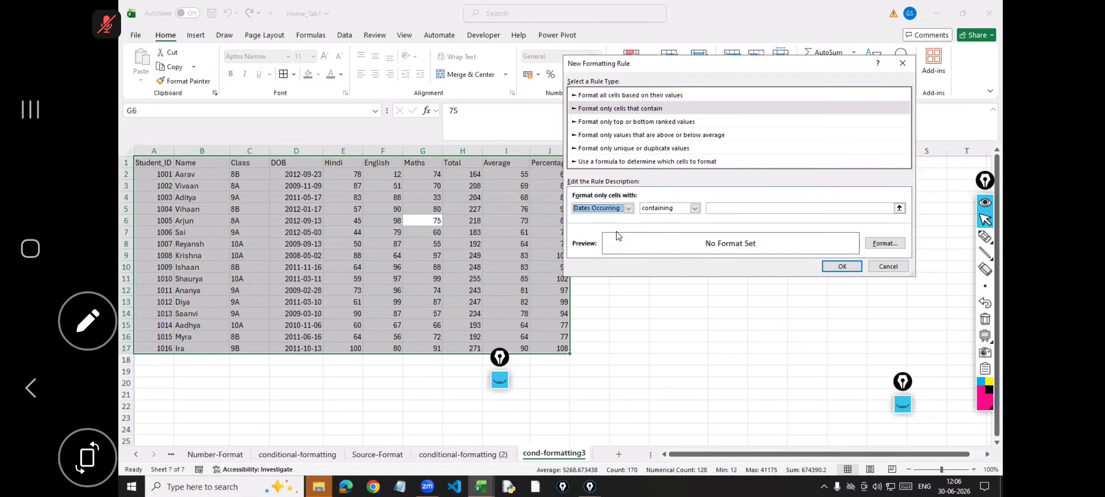
click(630, 208)
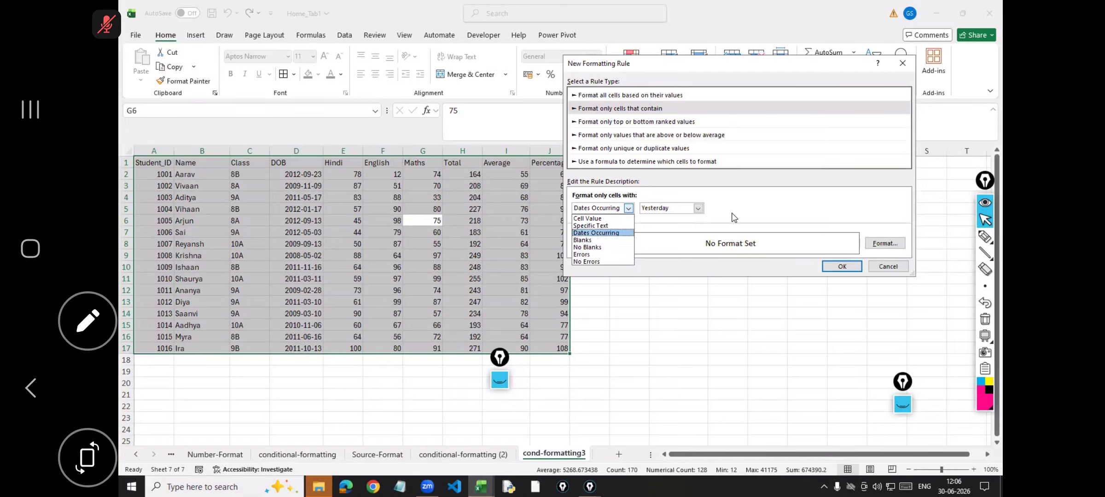
click(643, 134)
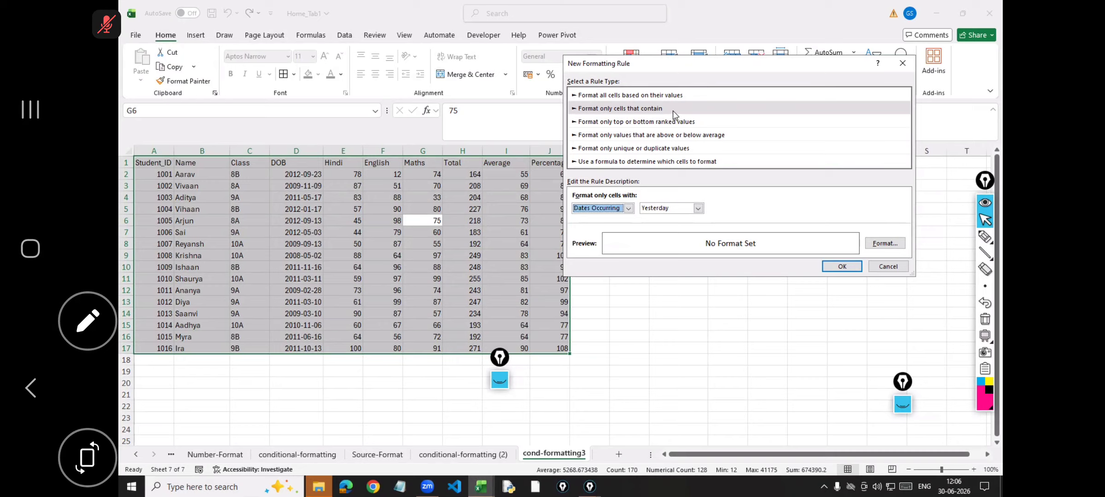
Examine the rule types for top or bottom ranked, above or below average, and unique or duplicate values
click(656, 122)
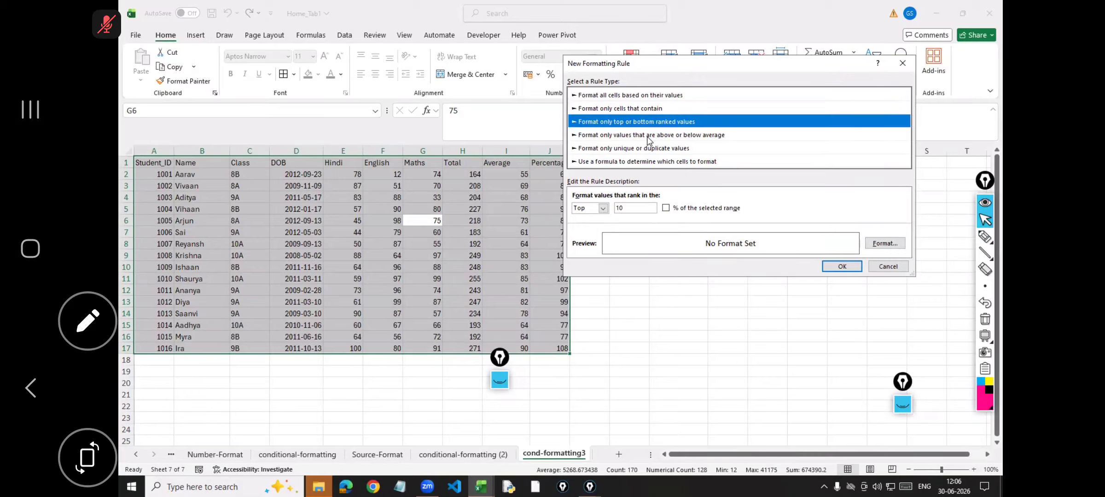
click(647, 135)
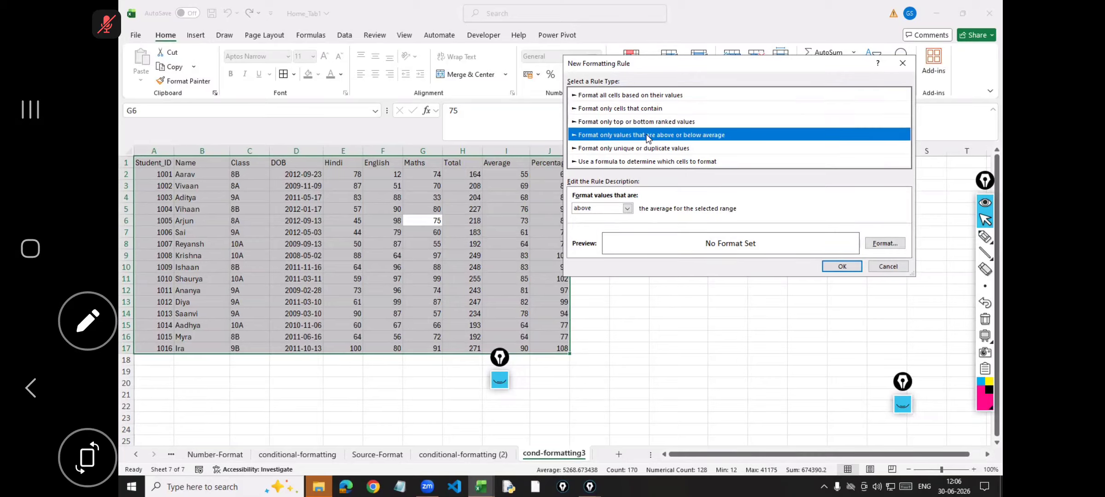
click(675, 148)
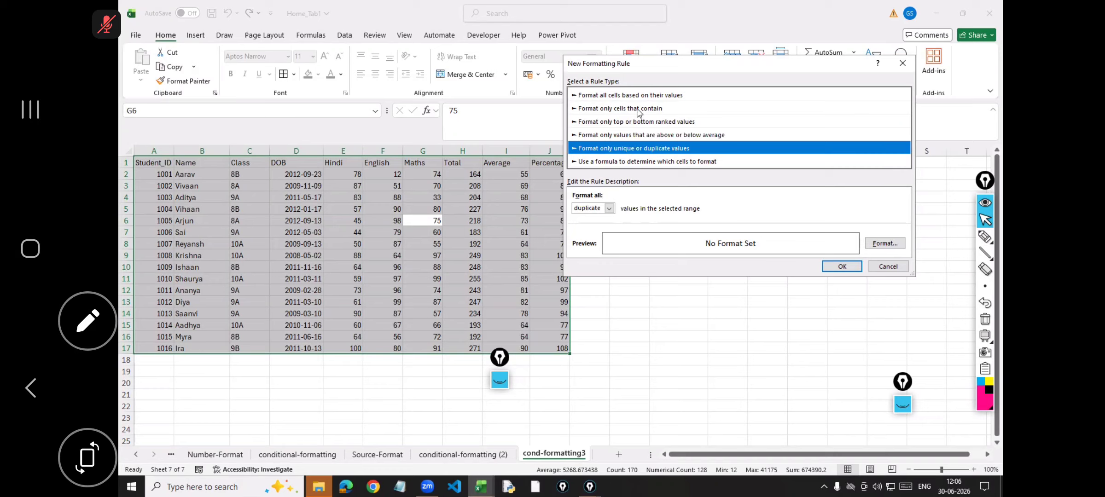
Set the new rule to use a formula and enter =iseven(row())=true as its condition
click(603, 163)
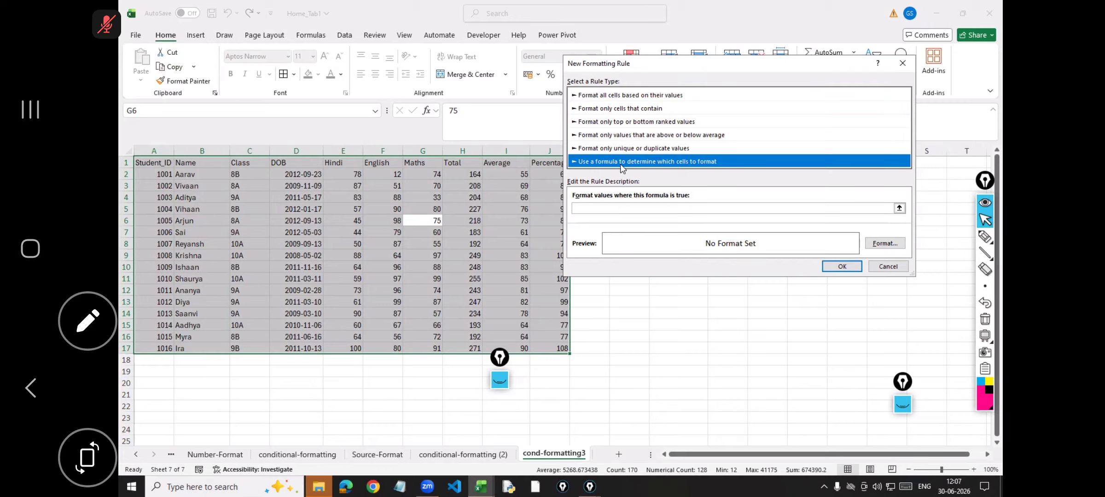
click(597, 207)
text(=)
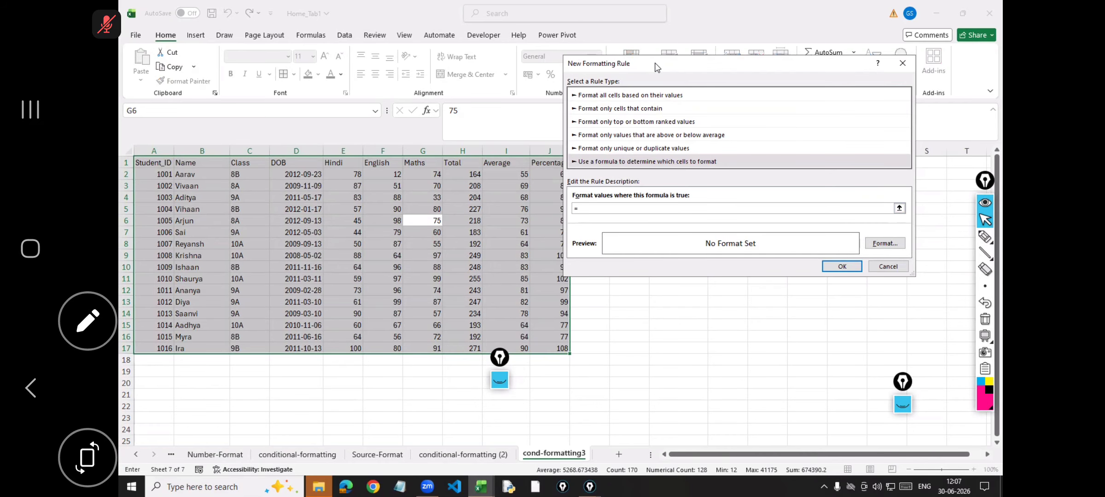
drag(656, 67, 482, 13)
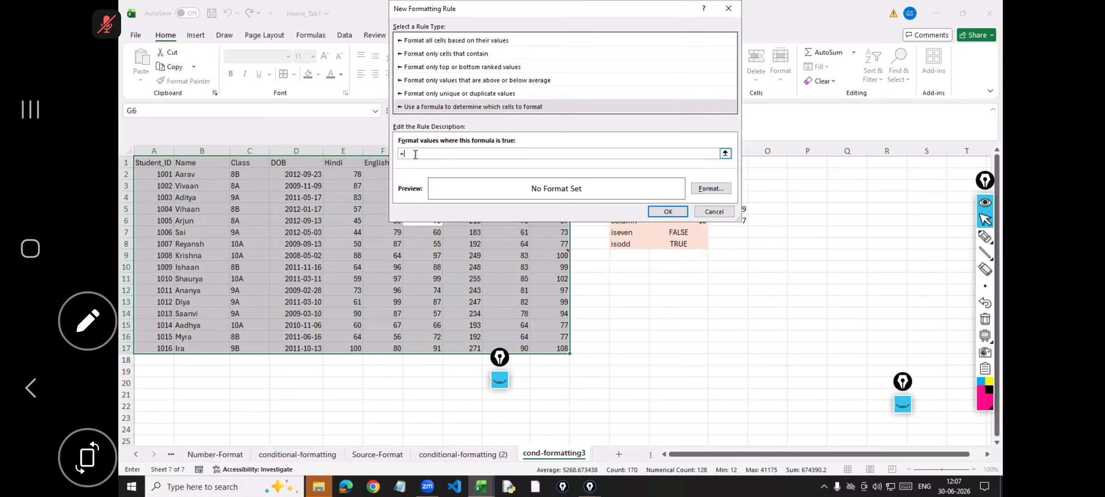
text(seven)
text((2)
key(BackSpace)
text(row())
text(=true)
Give the even-row rule a light pink background fill and apply it to the student table
click(710, 188)
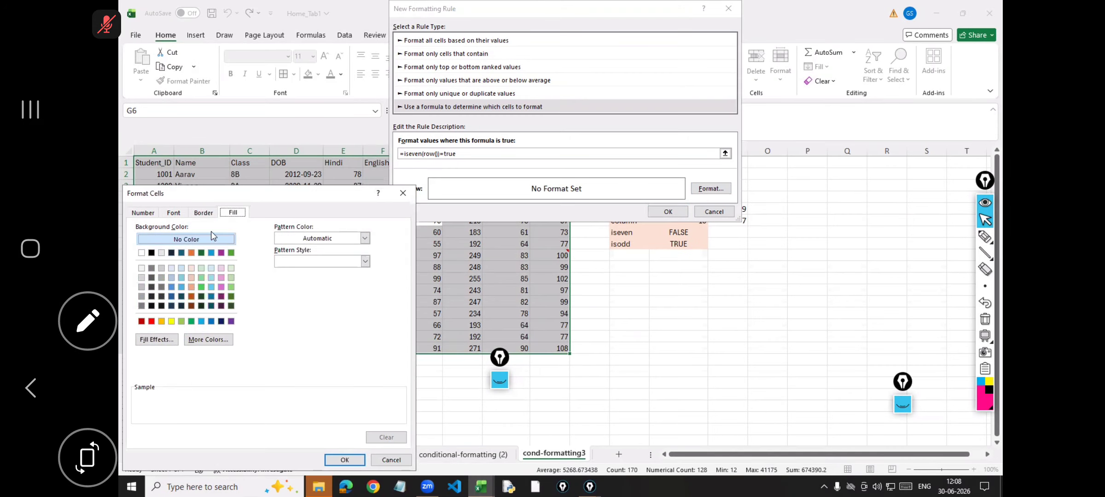
click(222, 276)
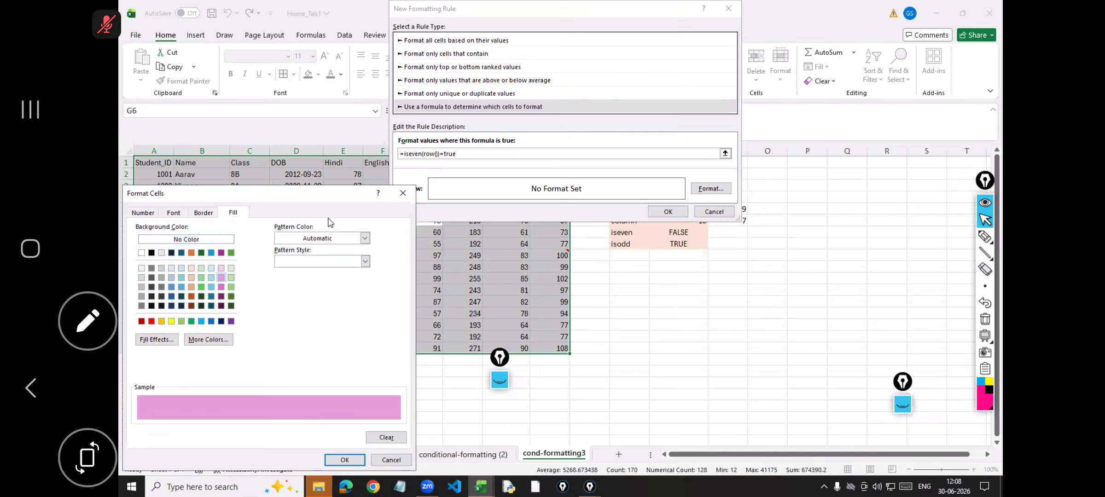
click(222, 267)
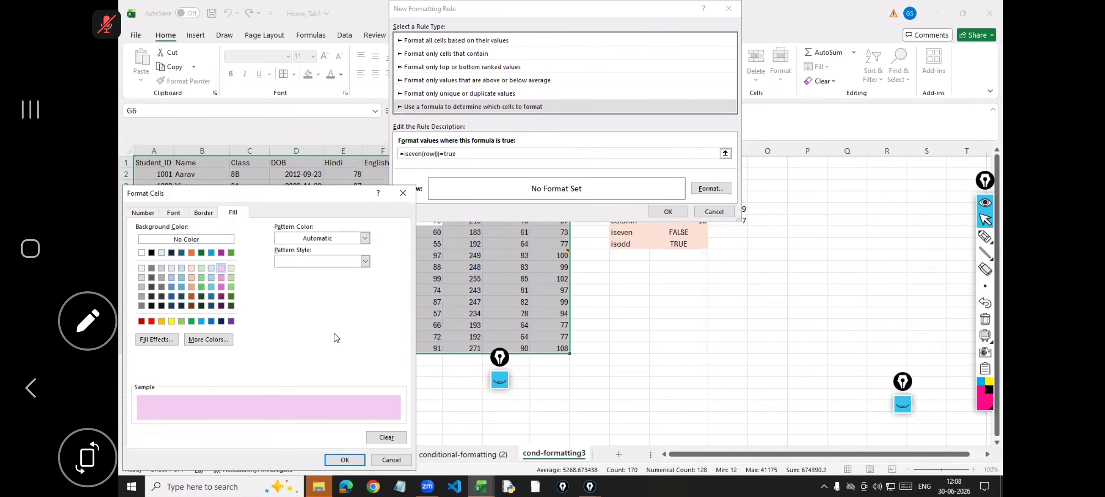
drag(304, 186, 313, 103)
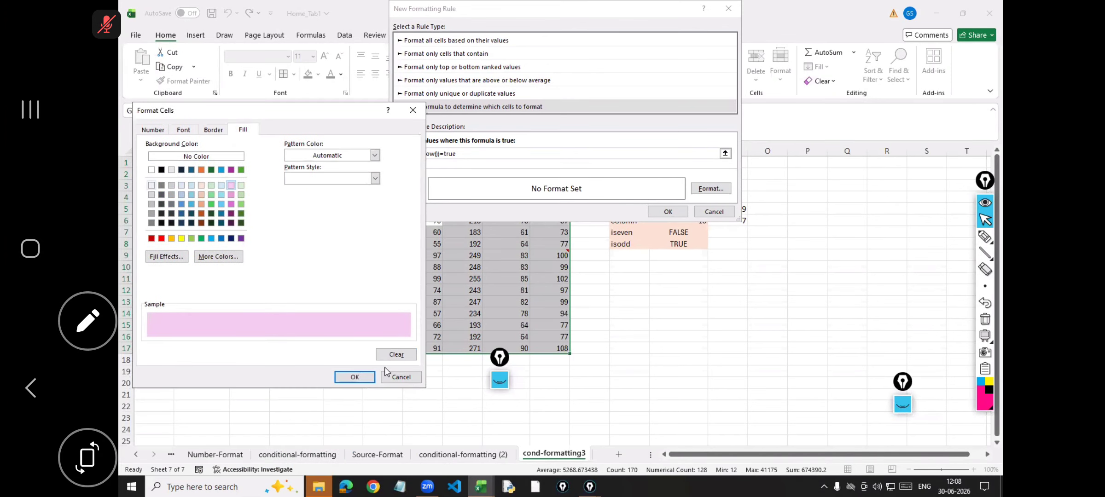
click(355, 377)
click(677, 212)
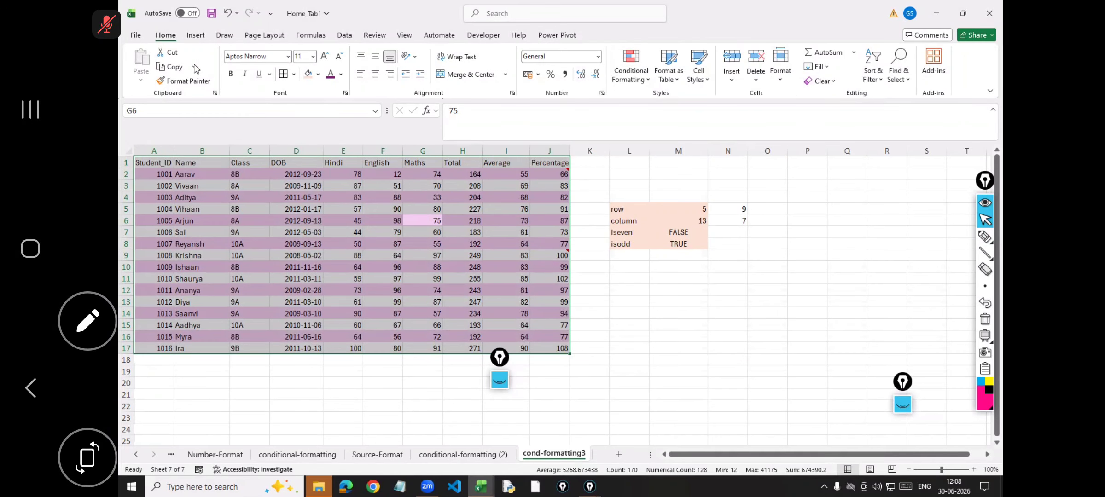
Create a second formula-based conditional formatting rule for the table with the condition =iseven(column())
click(634, 85)
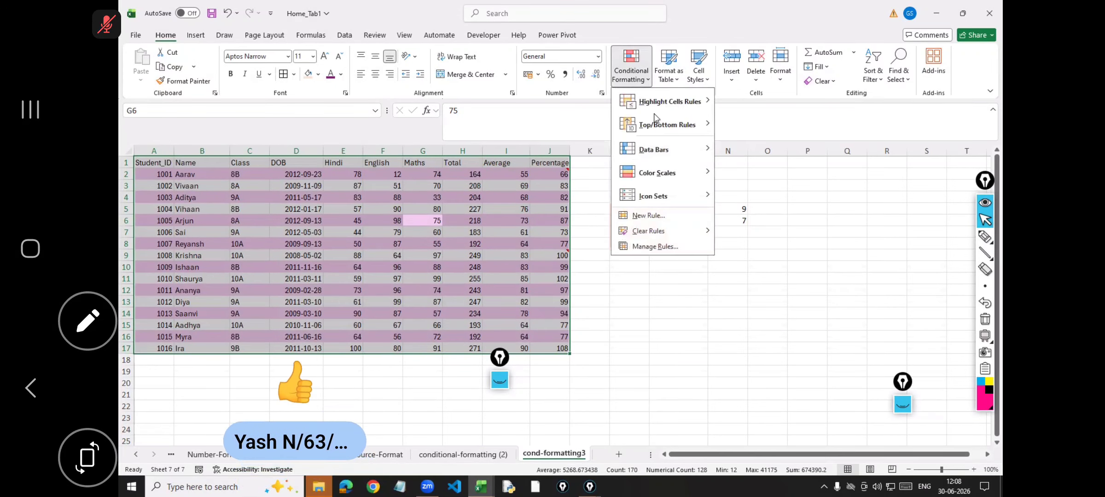
click(655, 213)
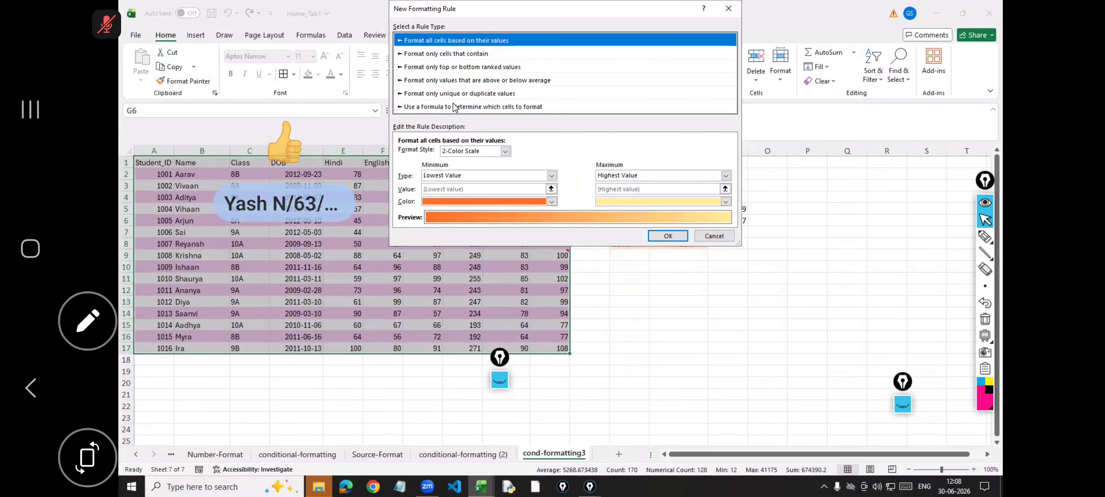
click(456, 107)
click(442, 153)
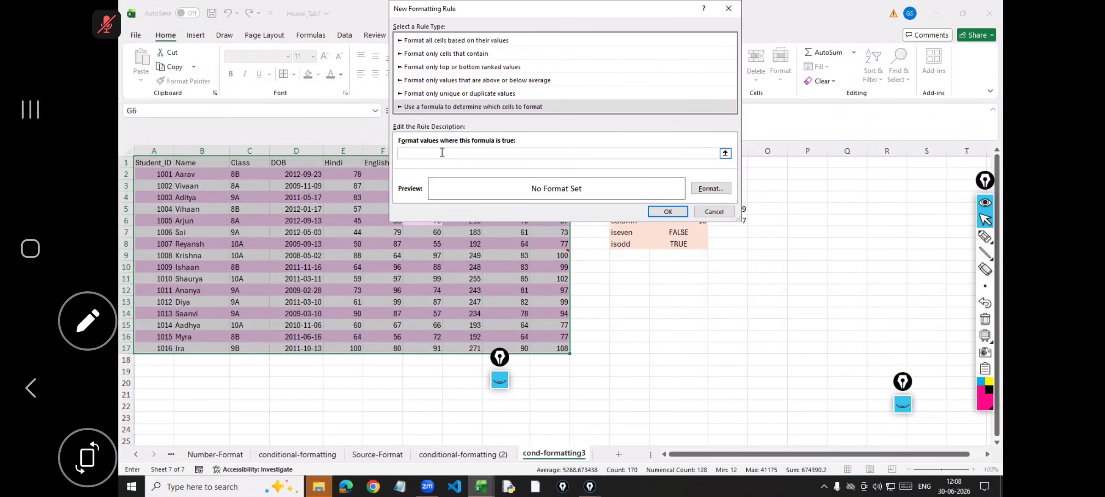
text(=iseven(column()
Give the even-column rule a light blue background fill, apply it, and deselect the table
click(710, 188)
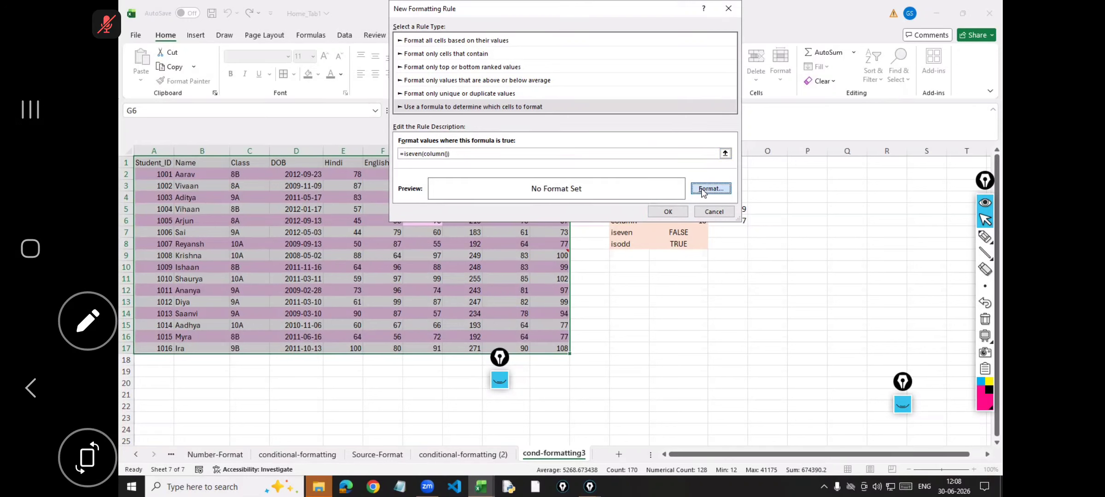
click(507, 83)
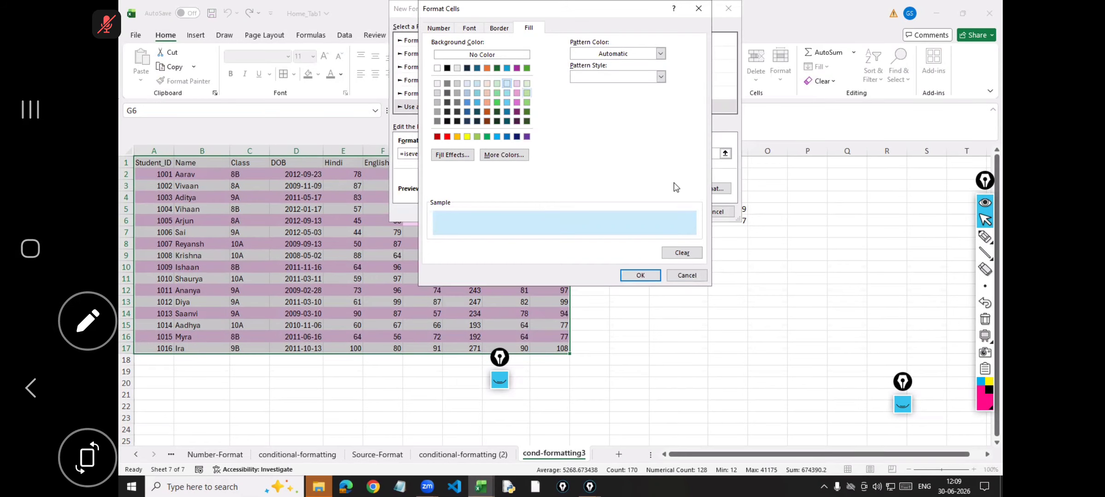
click(647, 279)
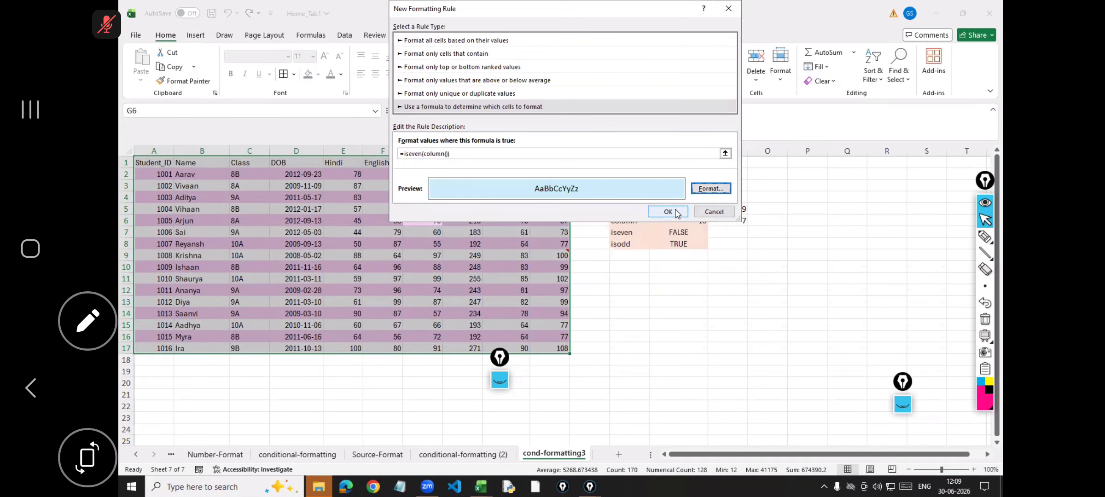
click(668, 212)
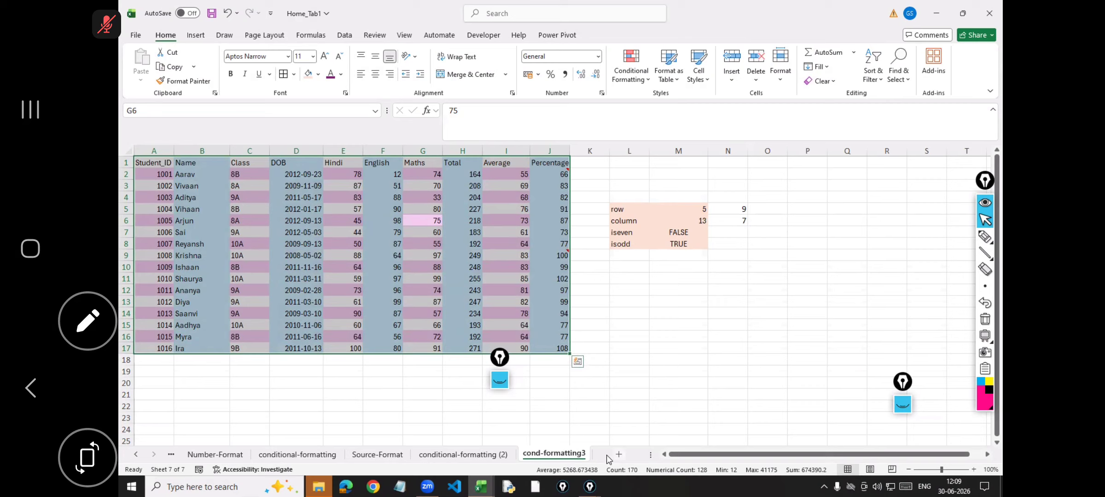
click(577, 362)
click(727, 349)
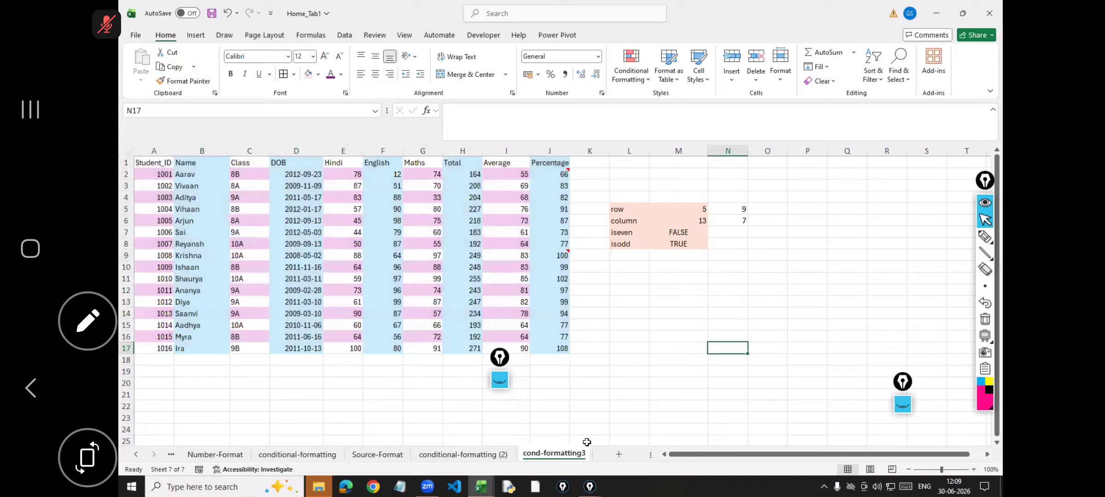
Duplicate the cond-formatting3 sheet at the end of the workbook and rename the copy cond-formatting4)
drag(616, 455, 616, 458)
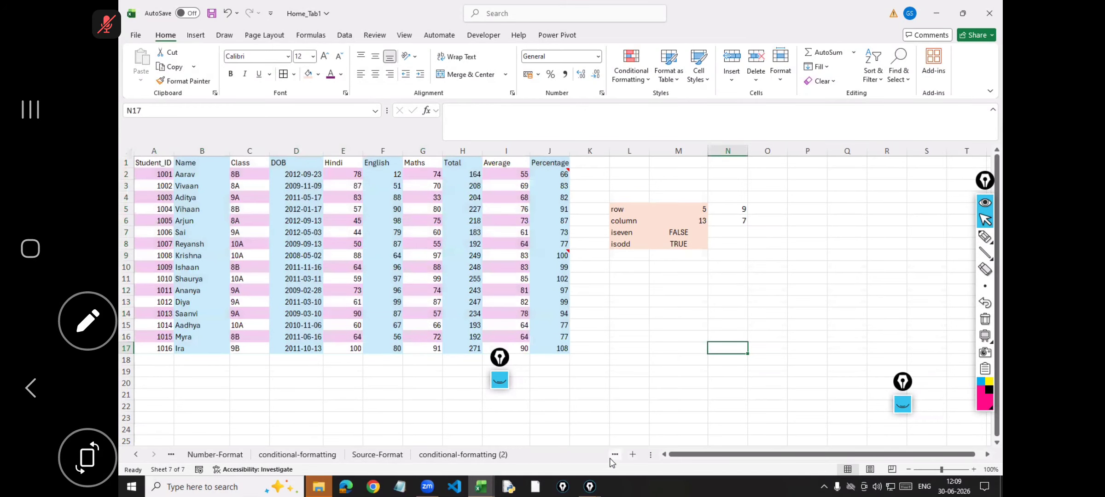
double_click(502, 454)
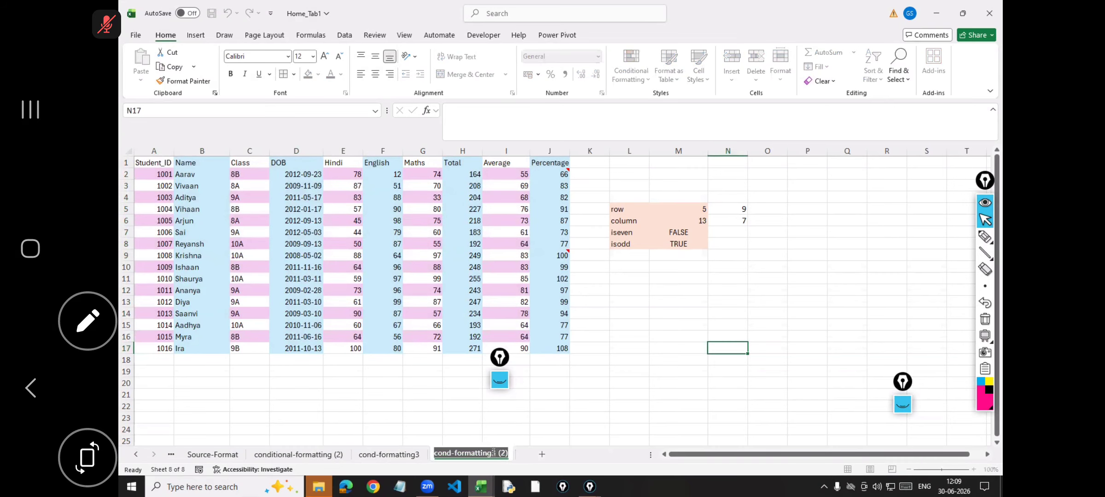
drag(491, 454, 507, 452)
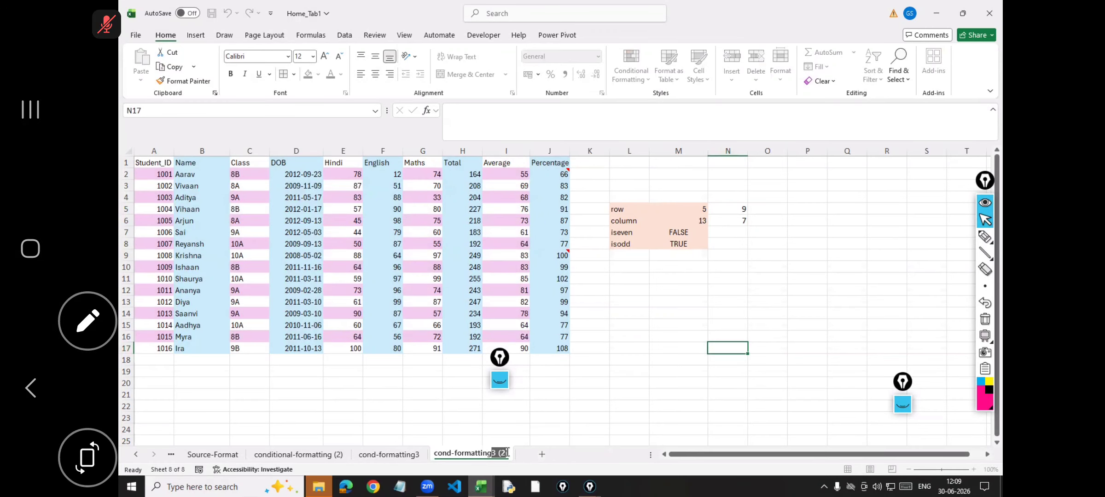
text(4)
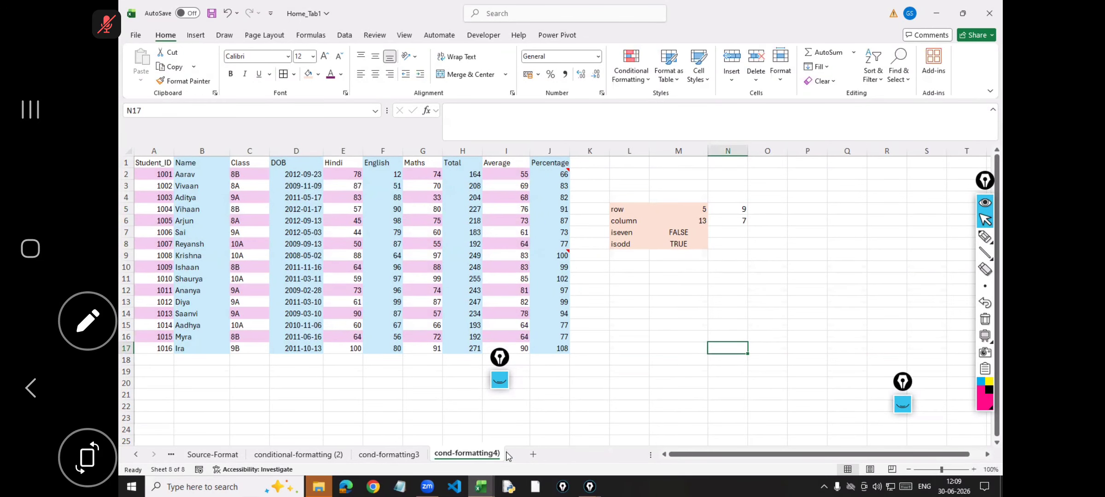
click(504, 324)
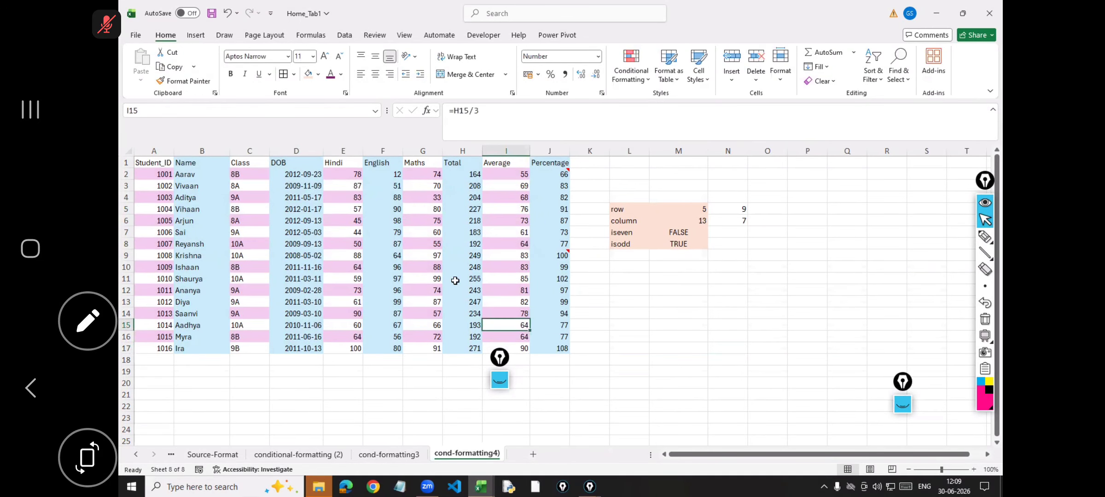
Select the whole student table on the copied sheet and clear the conditional formatting rules from the selected cells
click(420, 253)
key(ctrl+a)
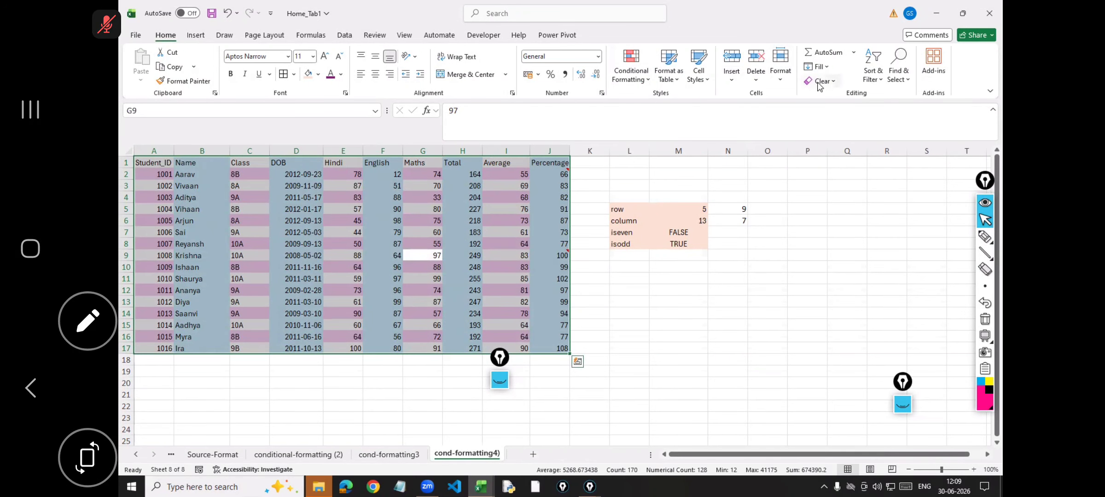
click(644, 87)
mouse_move(648, 236)
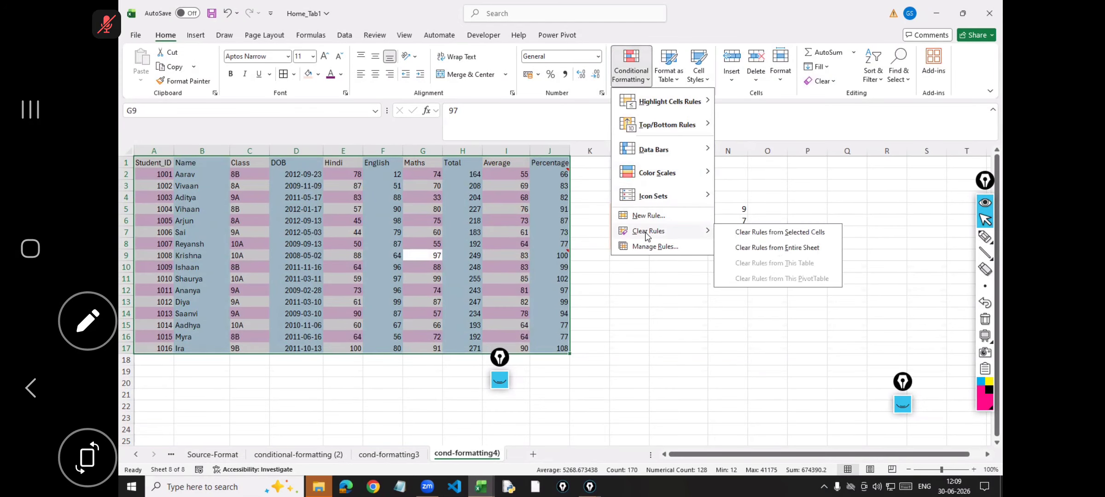
click(773, 233)
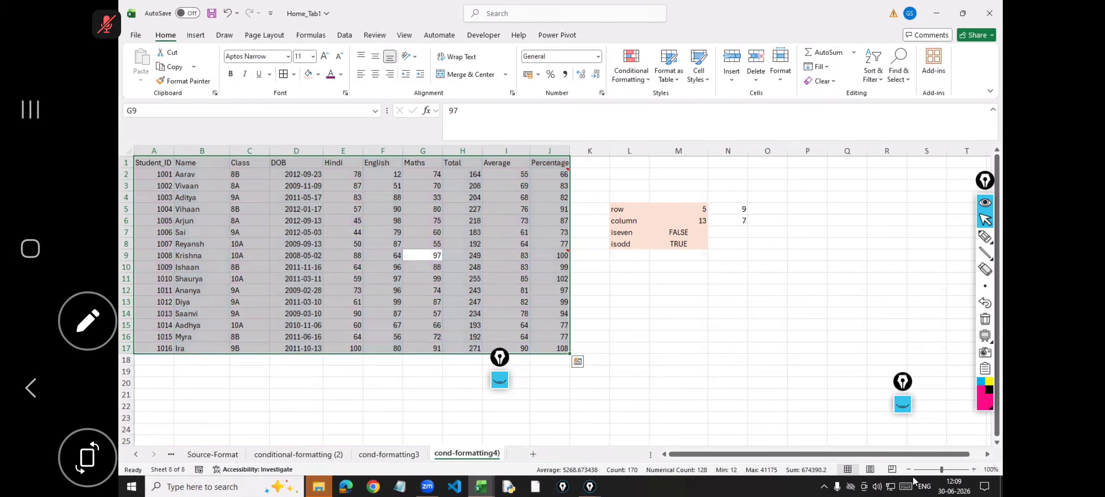
Replace the Maths mark in cell G6 with the division formula =45/0
scroll(543, 270, right, 1)
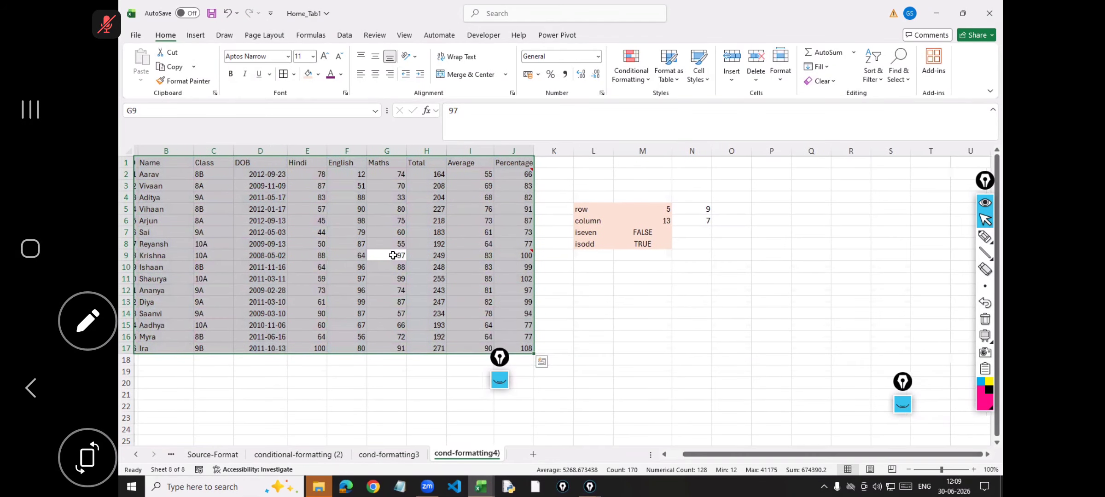
click(383, 218)
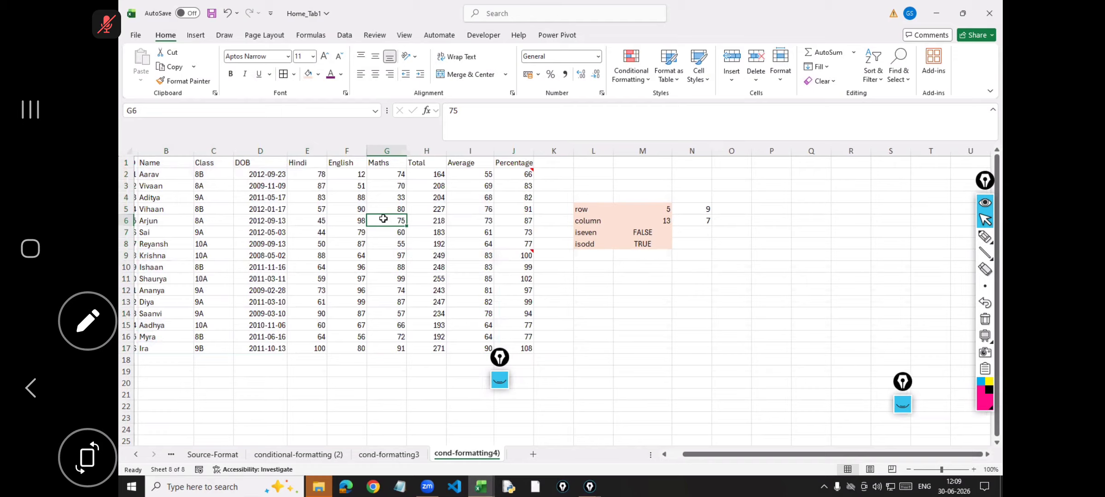
text(44)
key(BackSpace)
key(BackSpace)
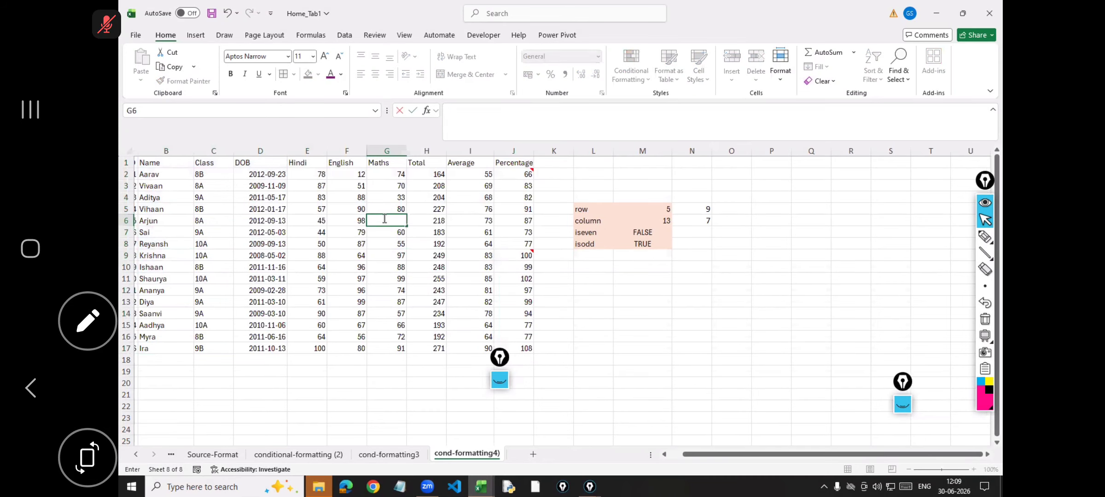
text(=45)
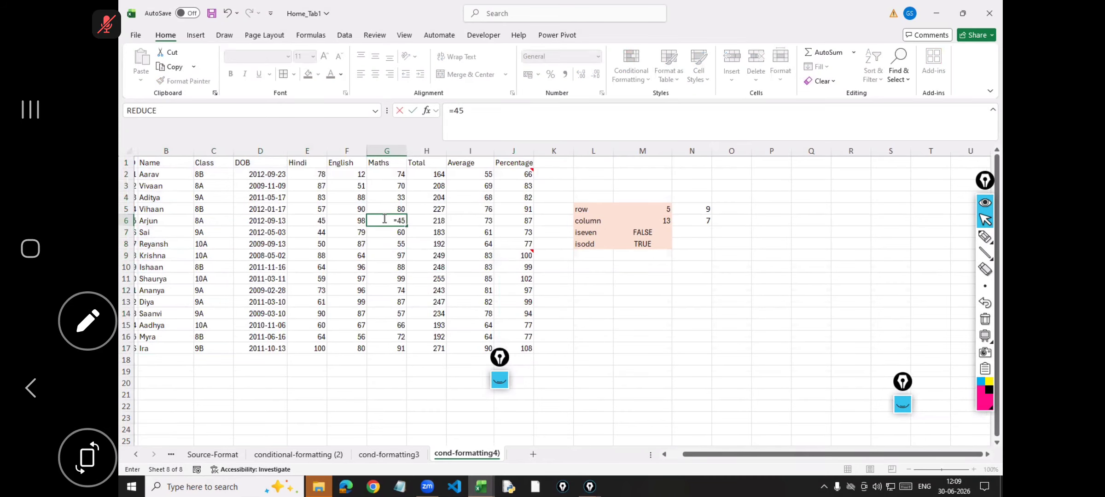
text(/0)
key(Return)
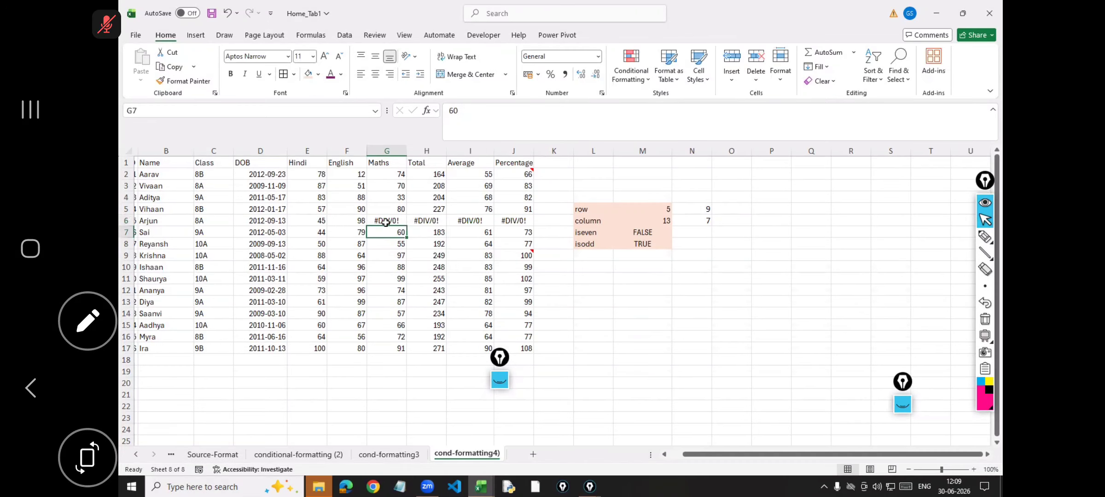
Replace the English mark in cell F11 with the formula =multiply(66,7)
click(360, 282)
text(=)
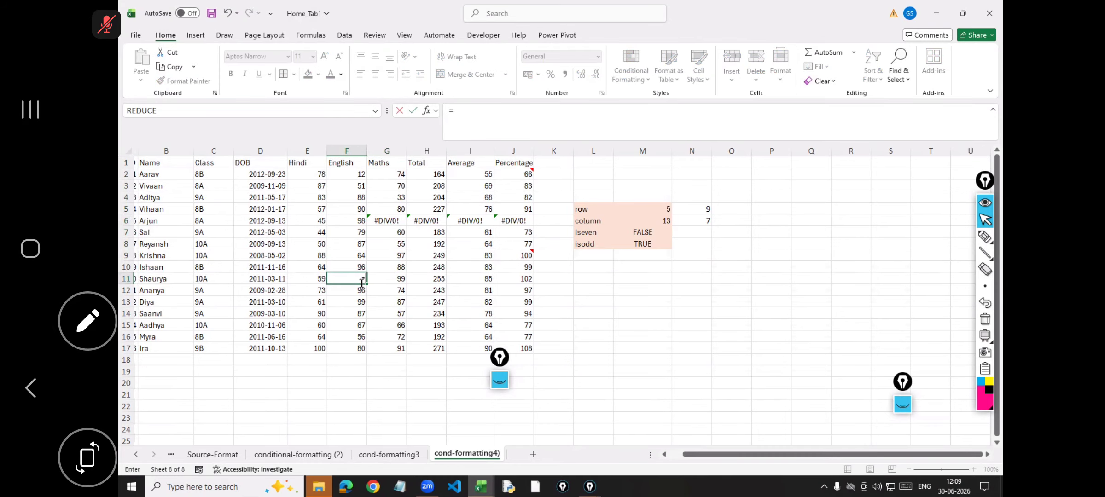
text(multiply()
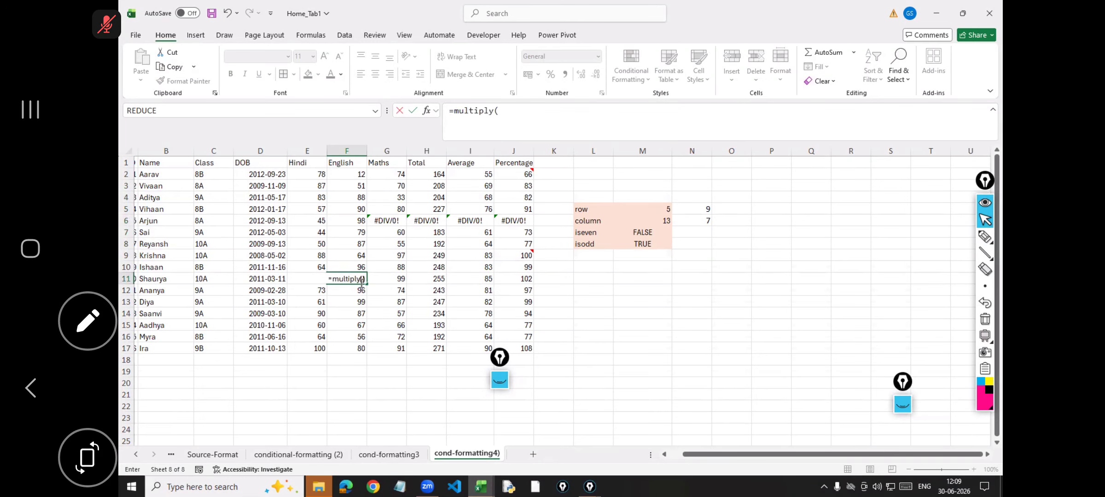
text())
key(BackSpace)
text(66,7)
key(Return)
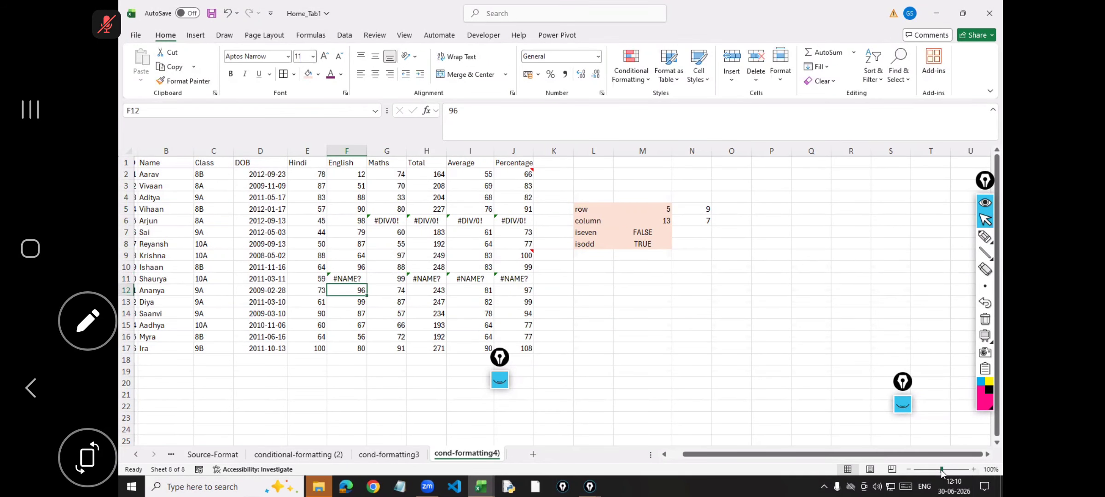
Clear the Maths marks in cells G7 and G14
ctrl+scroll(747, 399, up, 6)
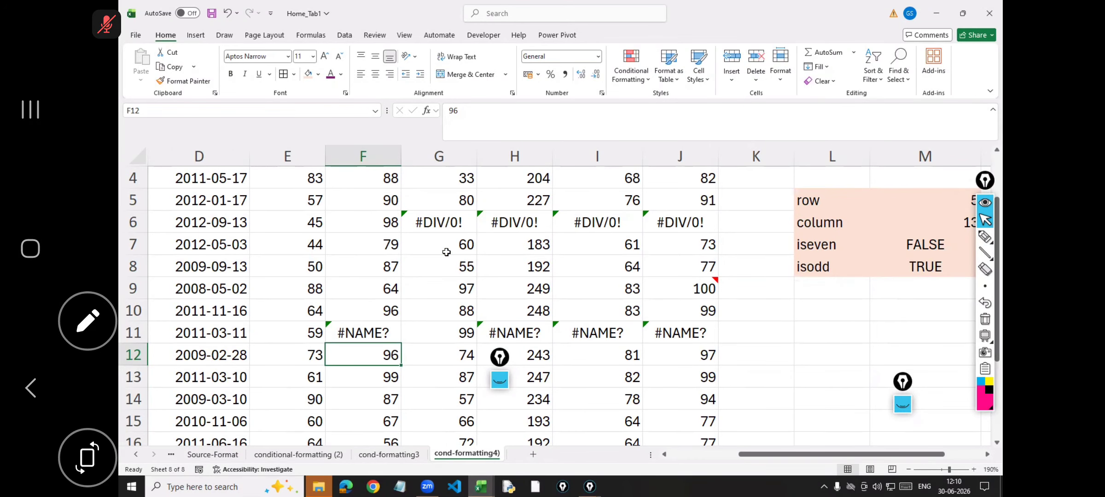
click(502, 286)
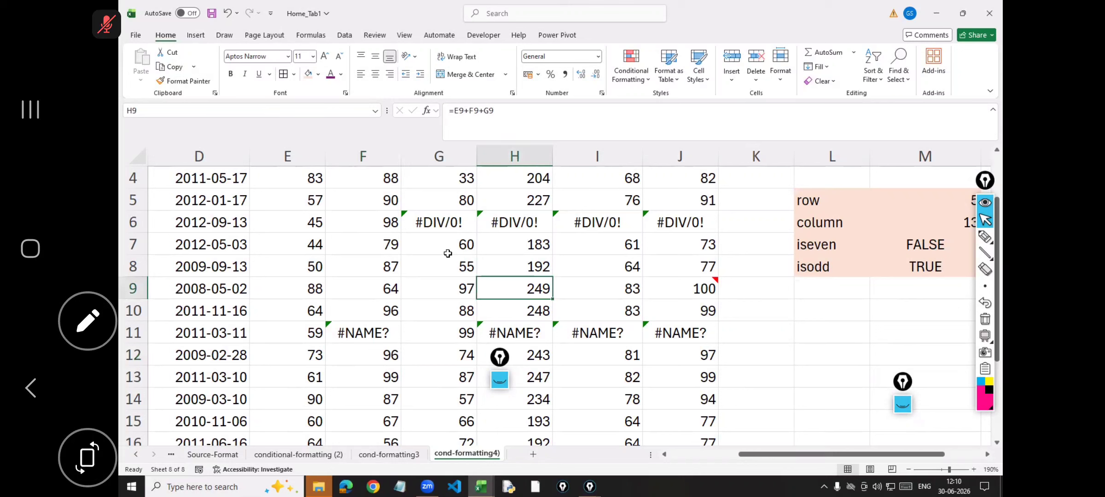
click(447, 253)
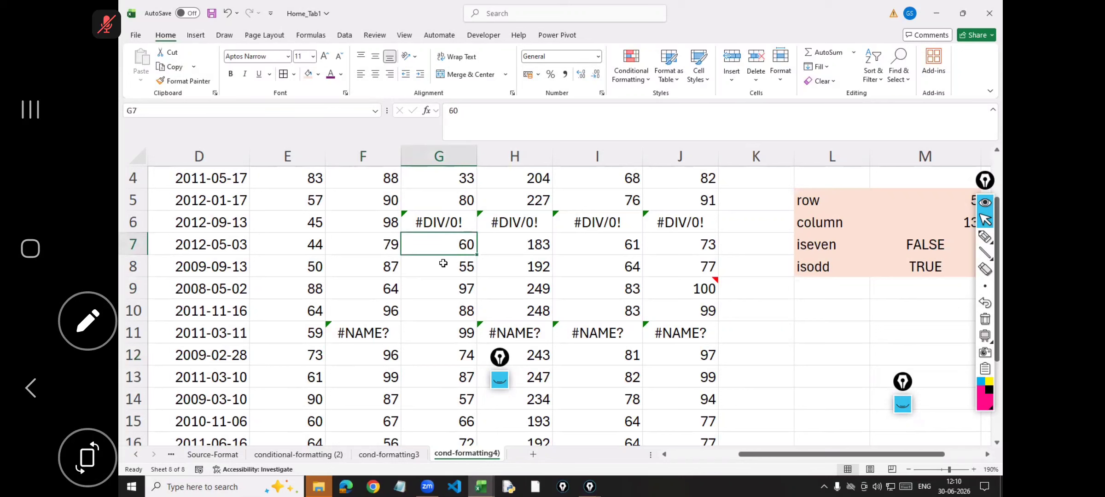
key(Delete)
click(448, 405)
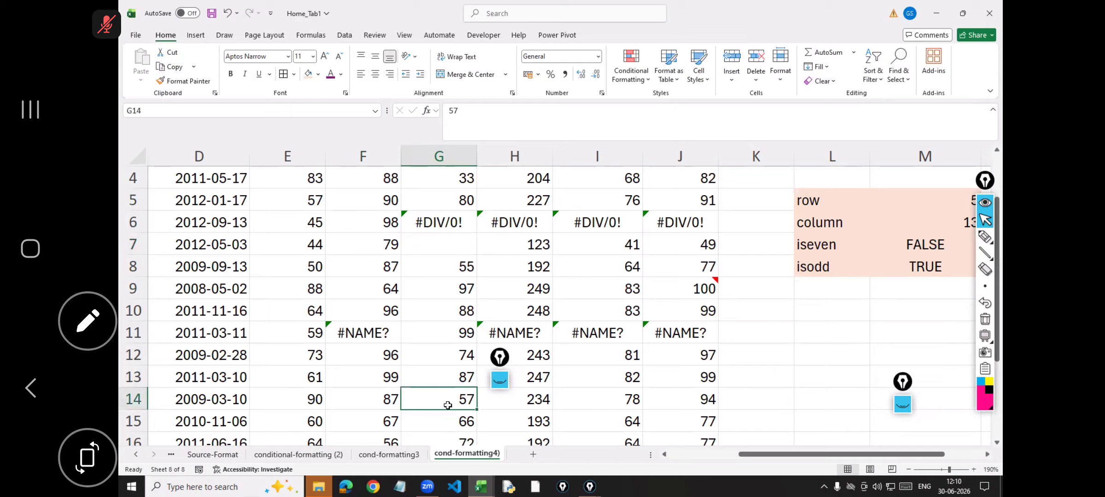
key(Delete)
Clear the English mark in cell F5
click(215, 236)
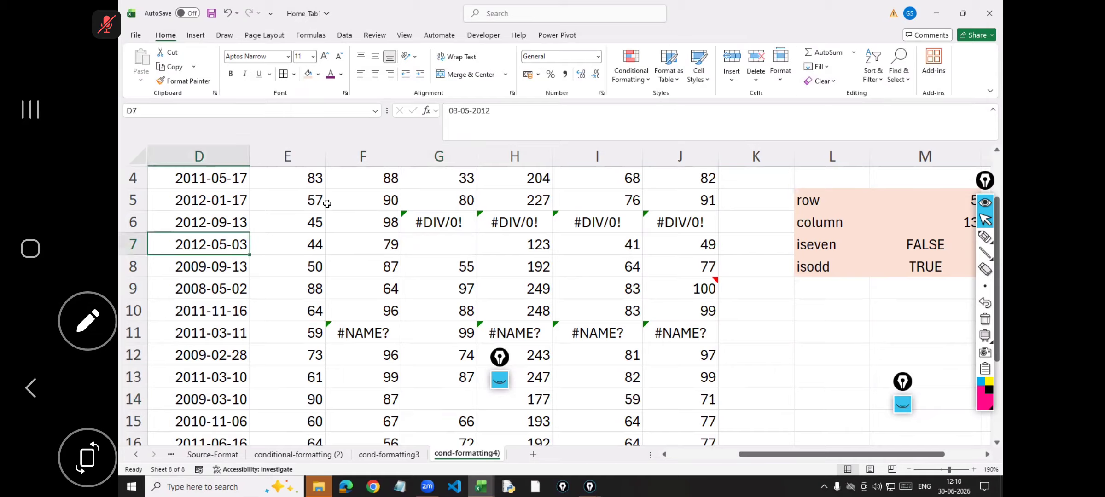
click(328, 203)
key(Delete)
click(352, 240)
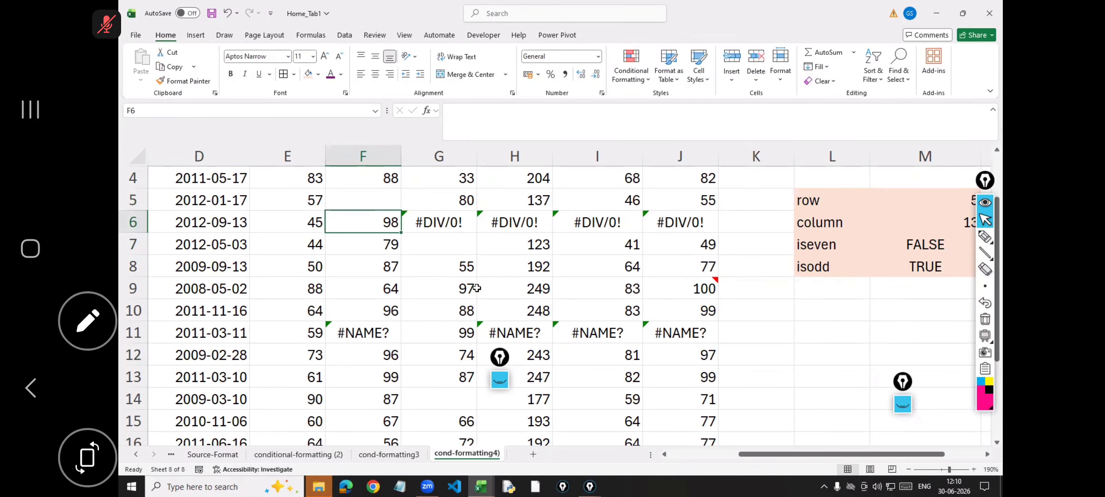
Clear the student name in cell B6 and the Student_ID in cell A10
scroll(546, 293, down, 4)
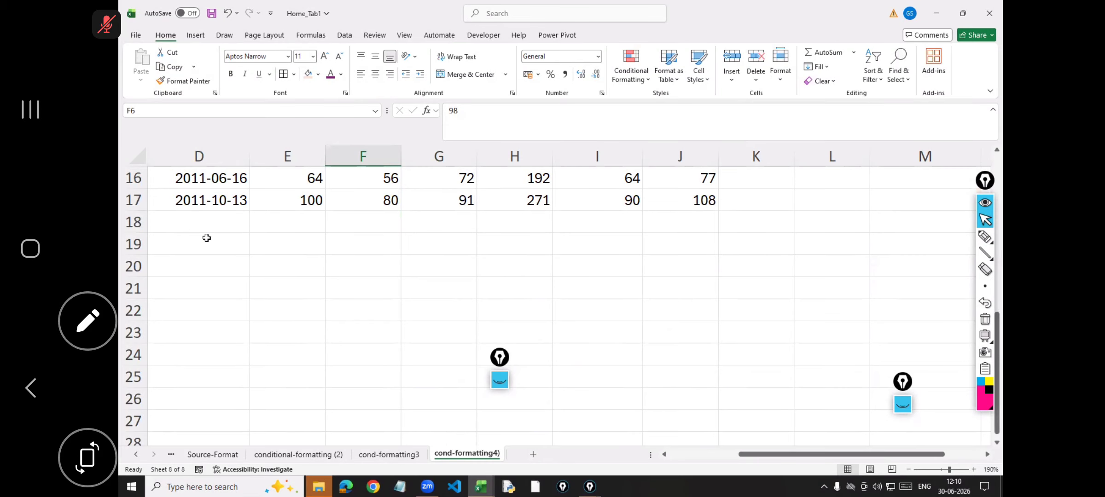
scroll(203, 237, up, 5)
scroll(242, 249, left, 2)
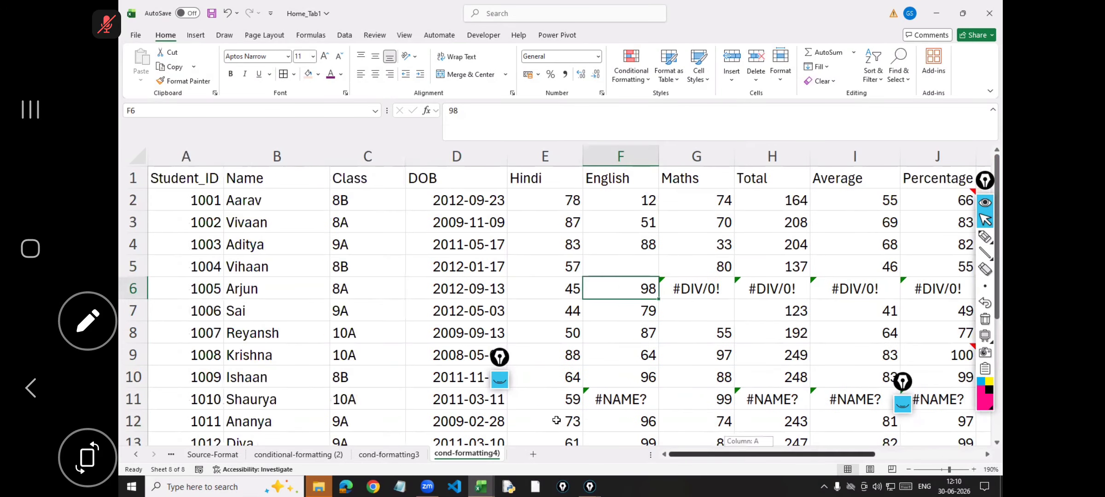
click(243, 249)
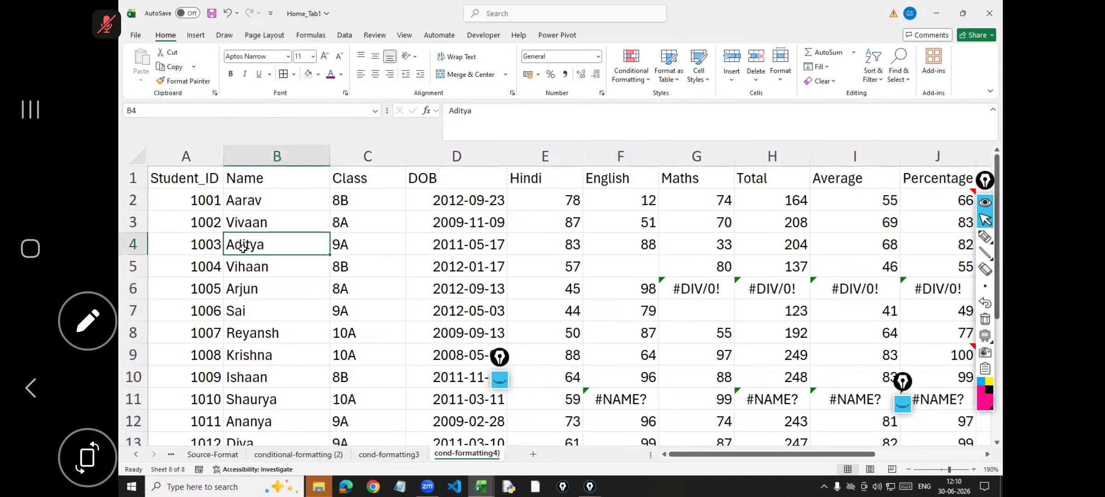
click(244, 282)
key(Delete)
click(186, 297)
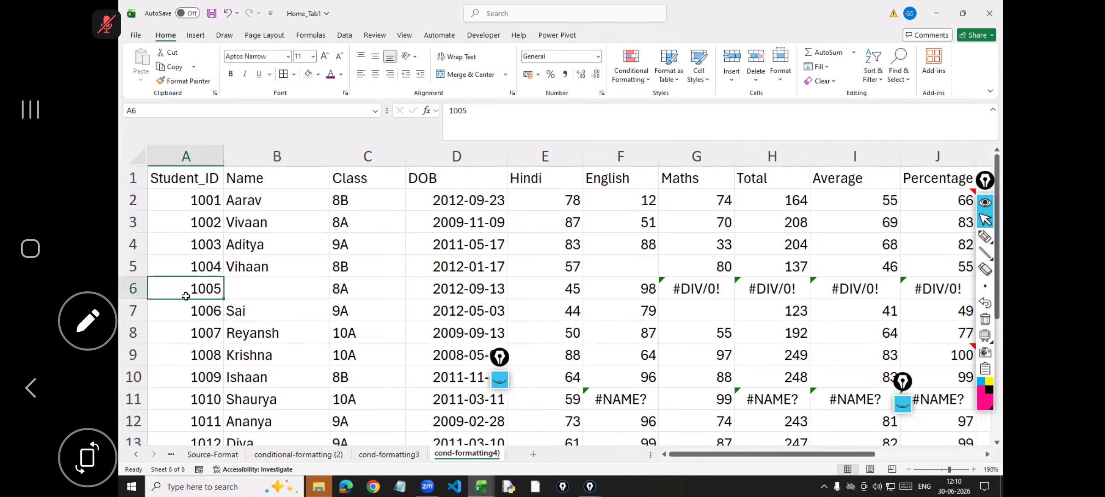
click(199, 366)
key(Delete)
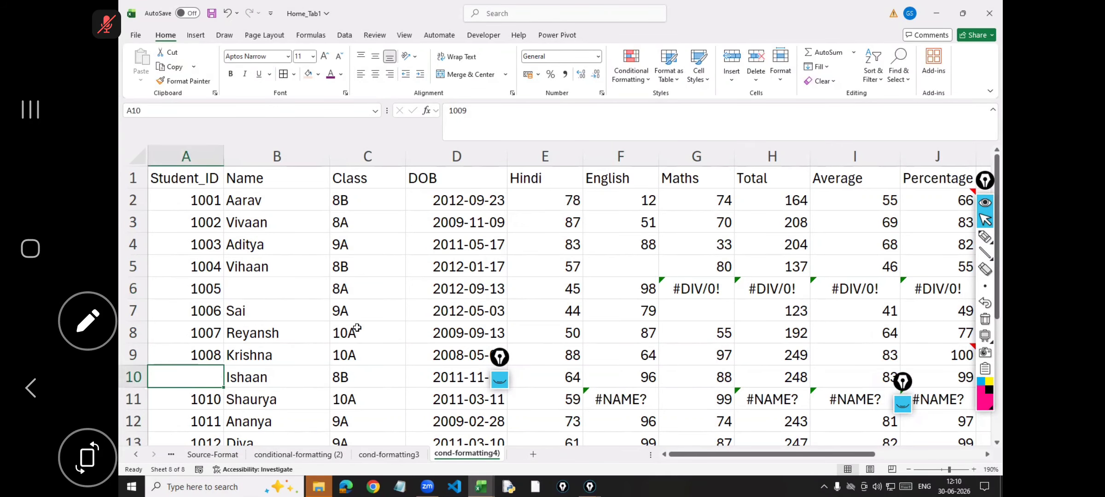
click(550, 312)
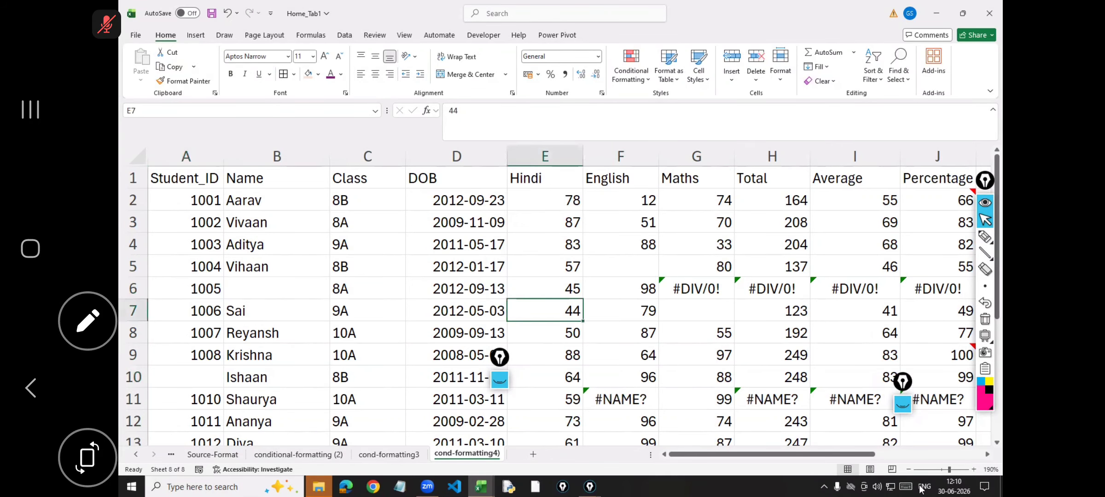
Select the whole student table, including its header row
click(938, 470)
scroll(373, 237, down, 1)
click(373, 237)
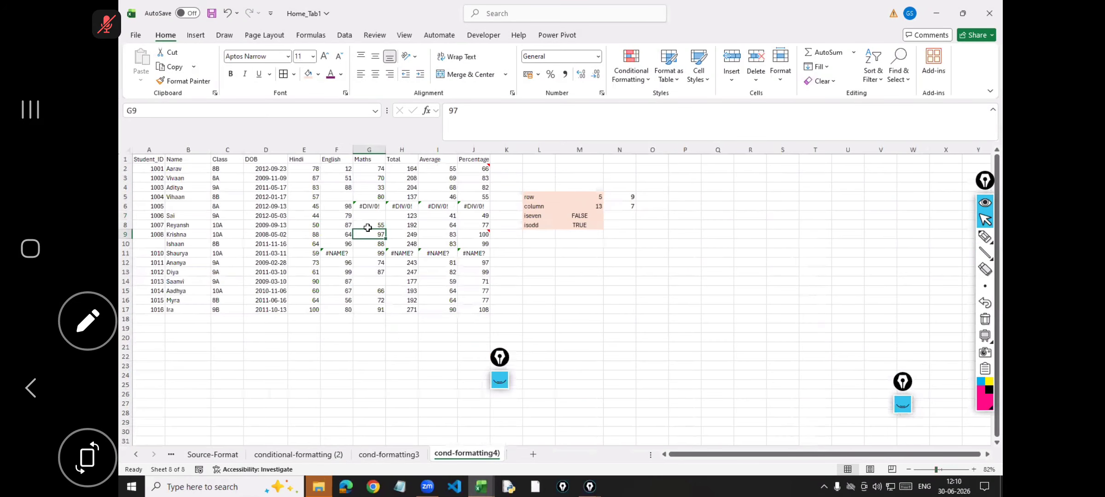
key(ctrl+a)
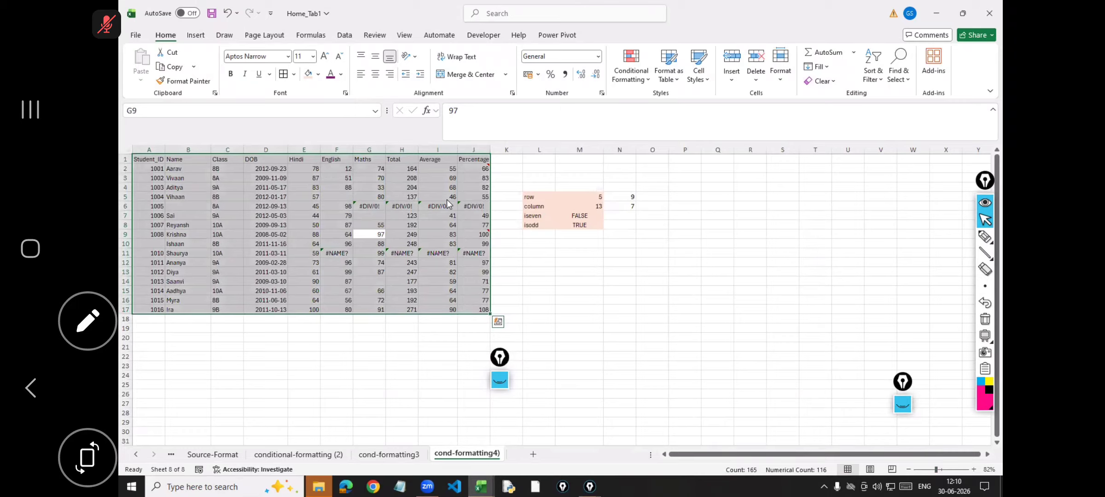
click(638, 79)
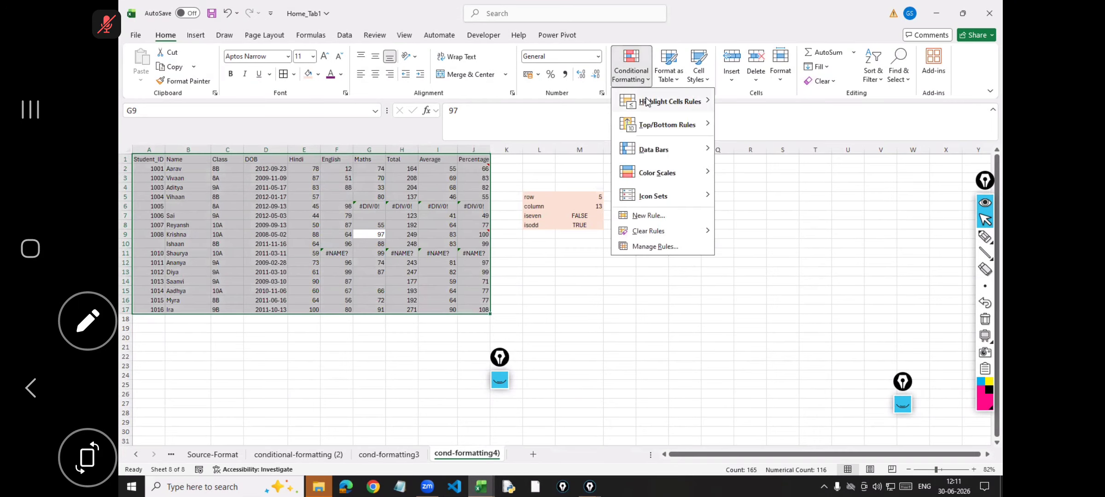
mouse_move(647, 102)
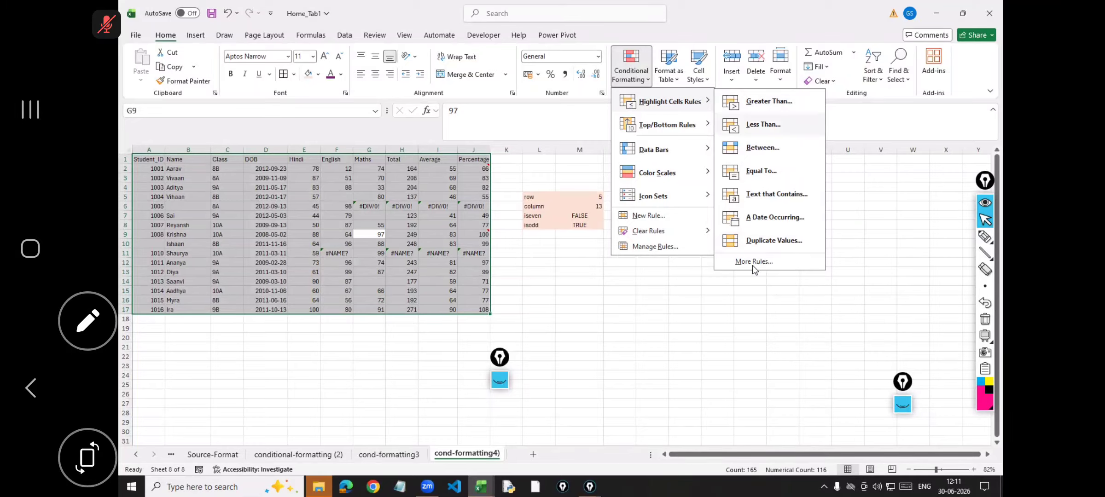
mouse_move(668, 130)
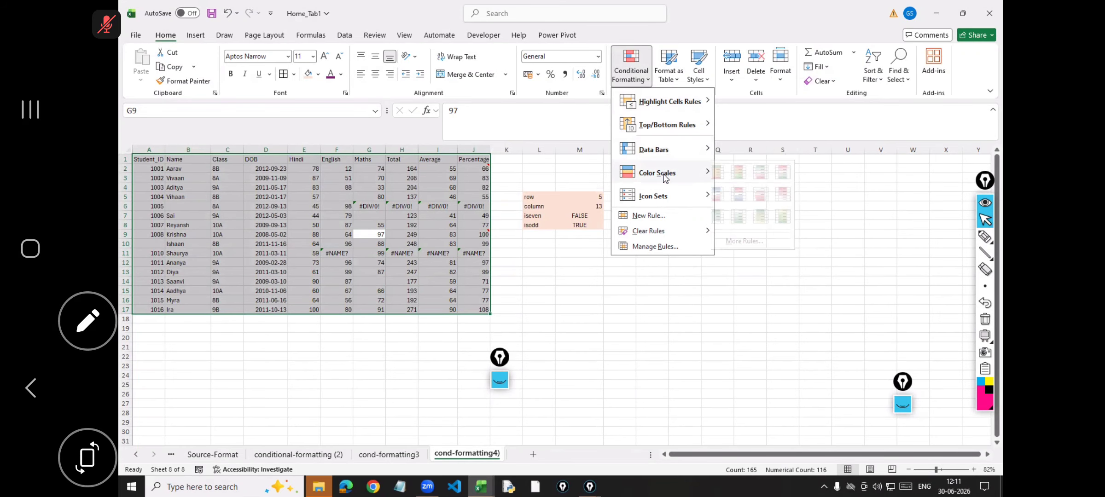
click(657, 218)
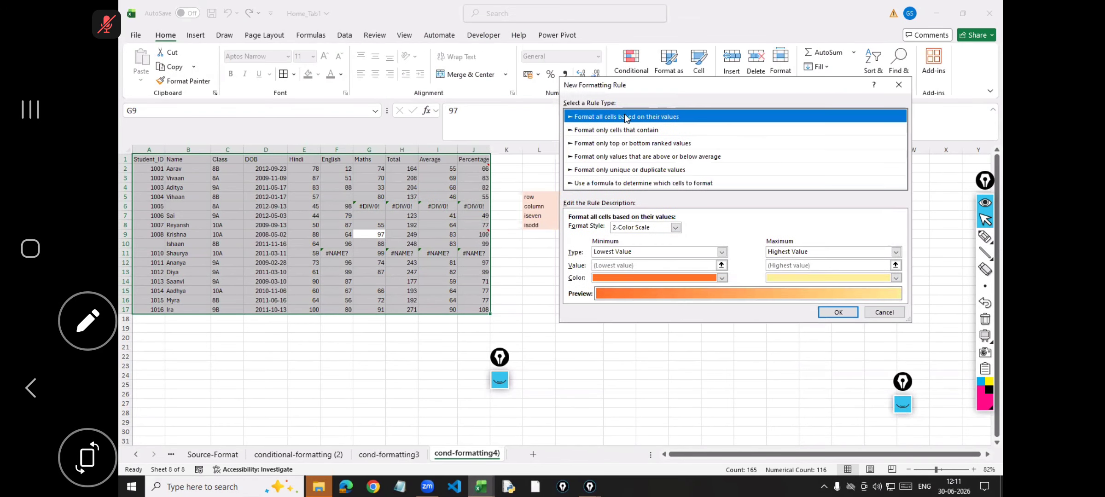
click(676, 228)
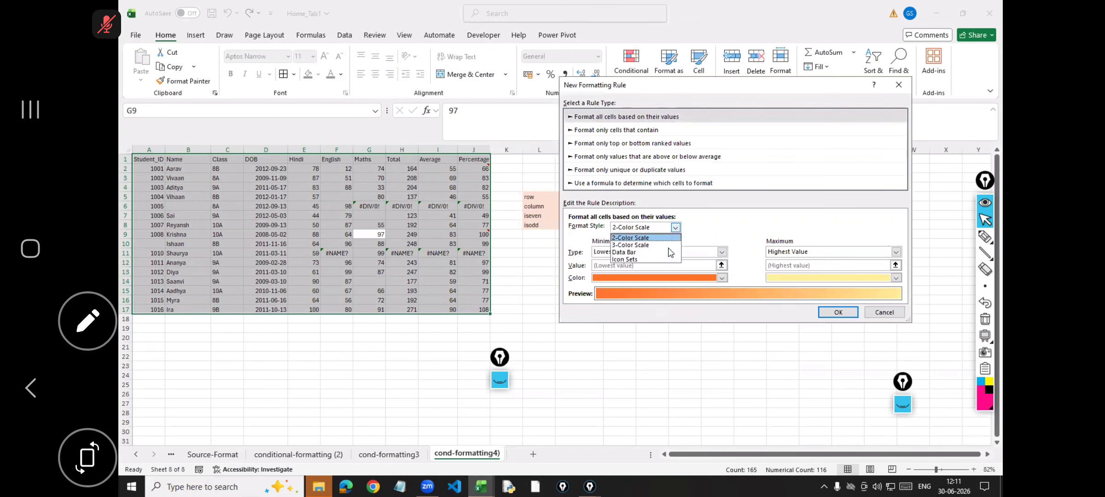
click(614, 133)
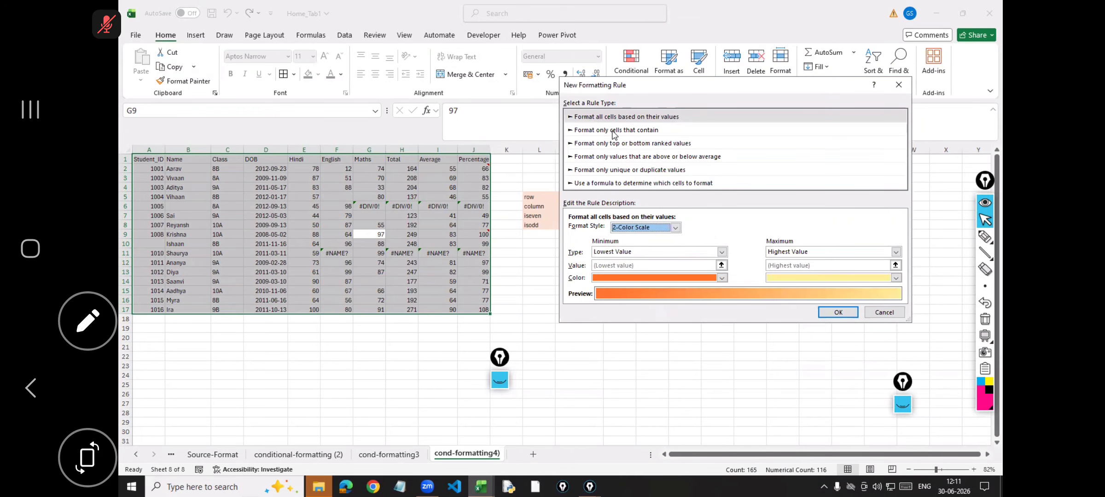
click(614, 131)
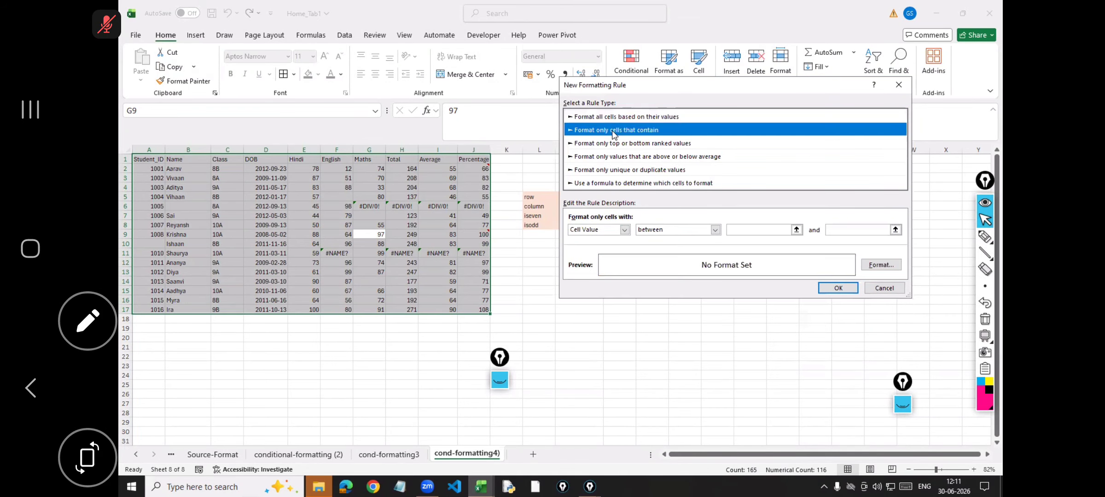
click(626, 229)
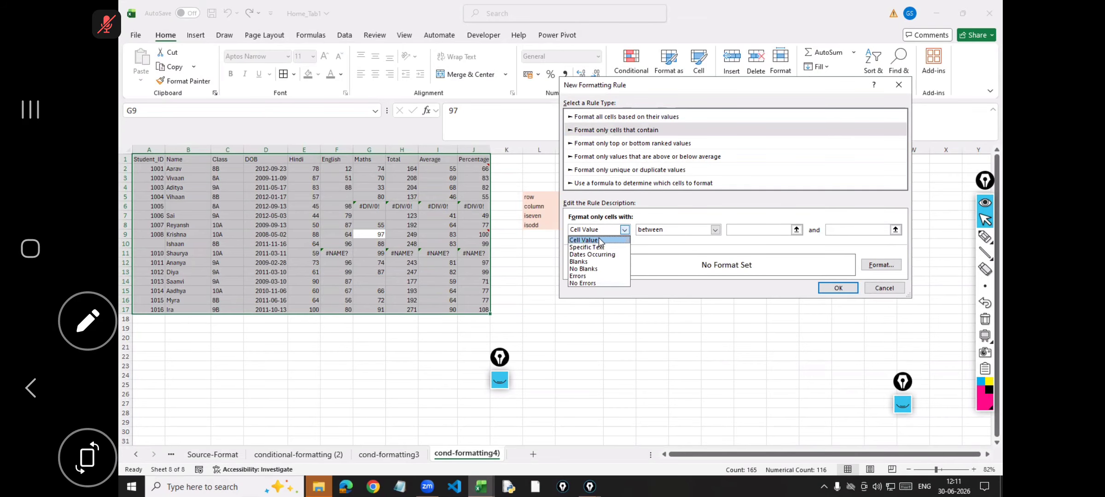
click(589, 262)
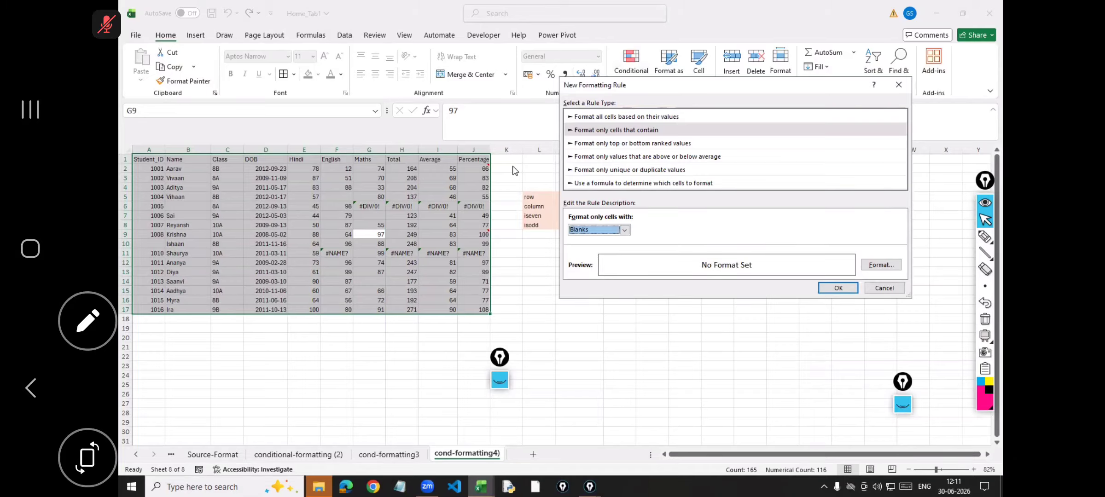
click(881, 265)
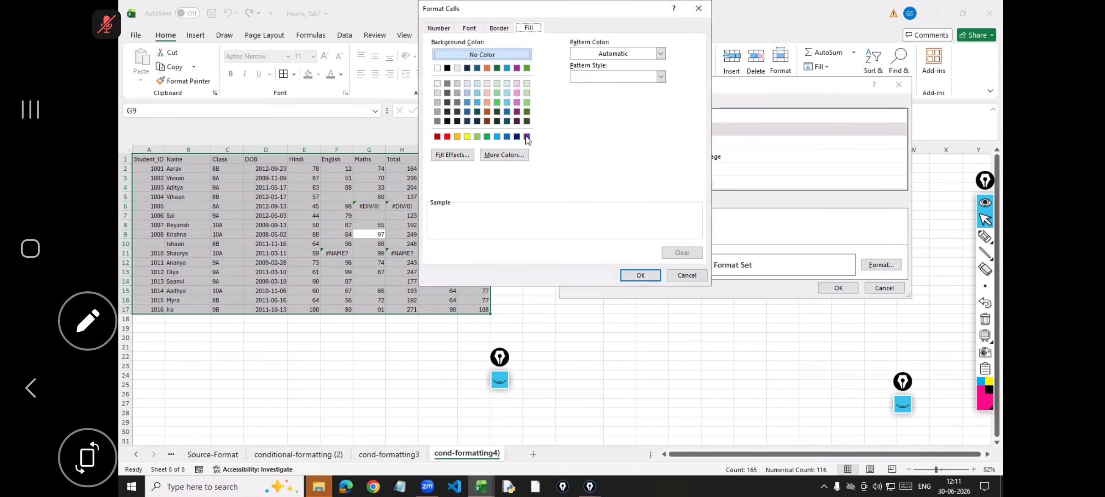
click(485, 92)
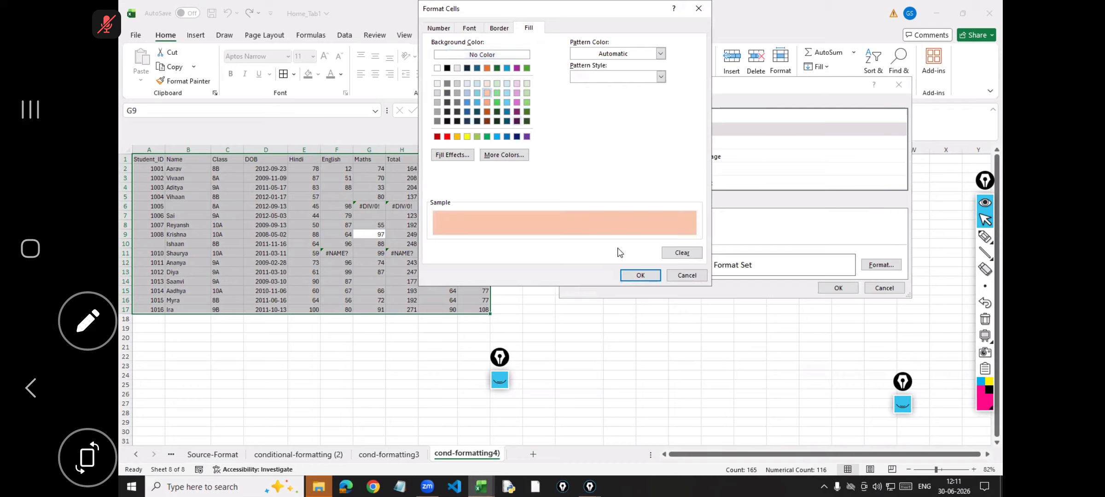
click(499, 28)
click(469, 30)
click(449, 29)
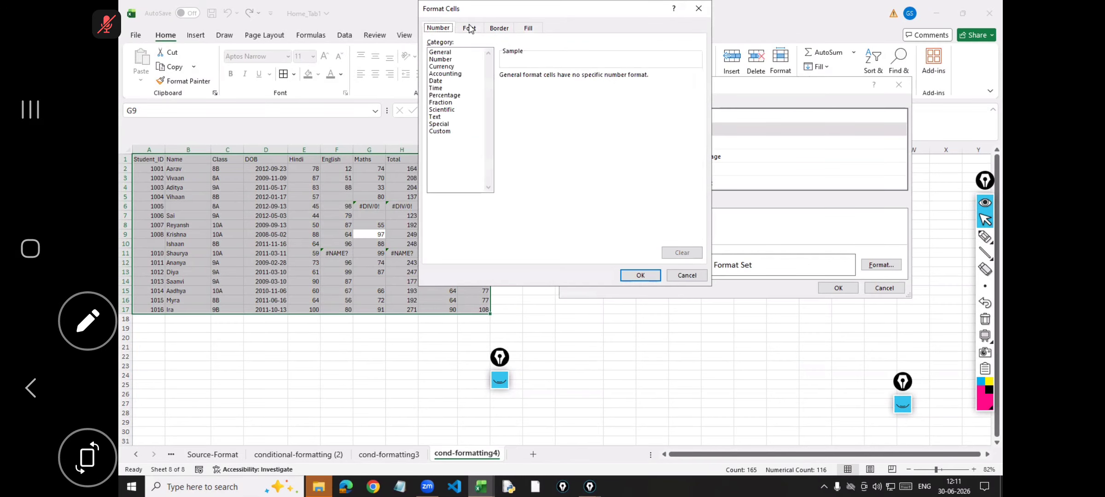
click(469, 28)
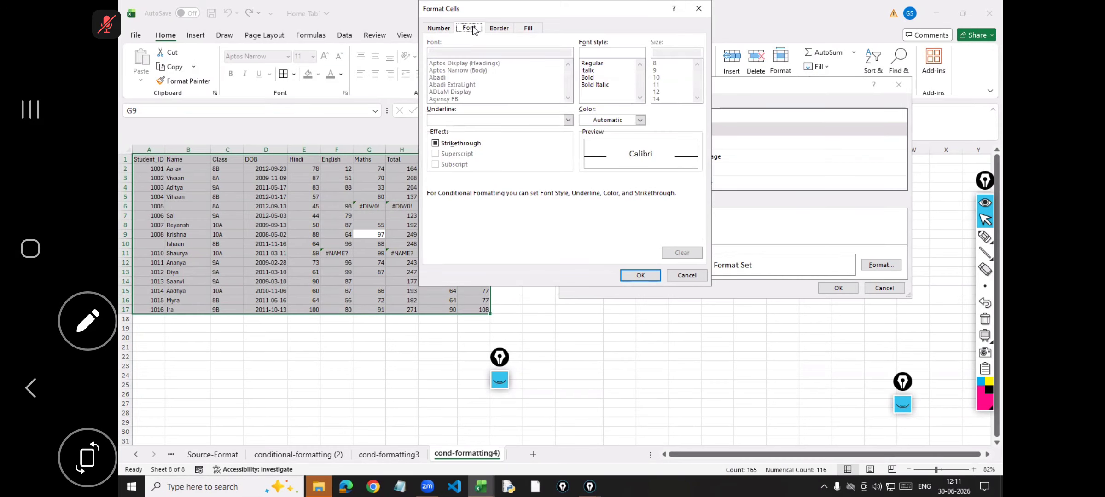
click(589, 77)
click(647, 278)
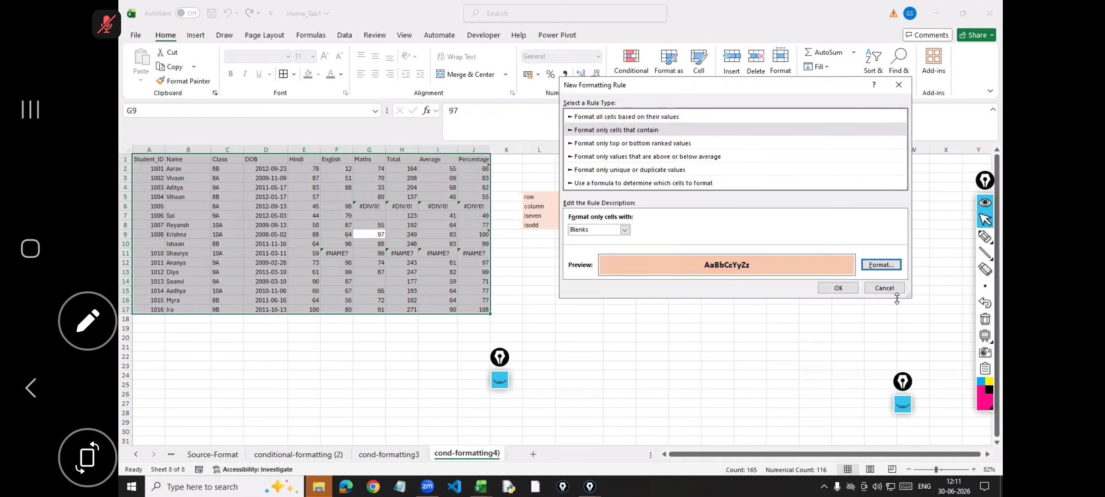
click(884, 288)
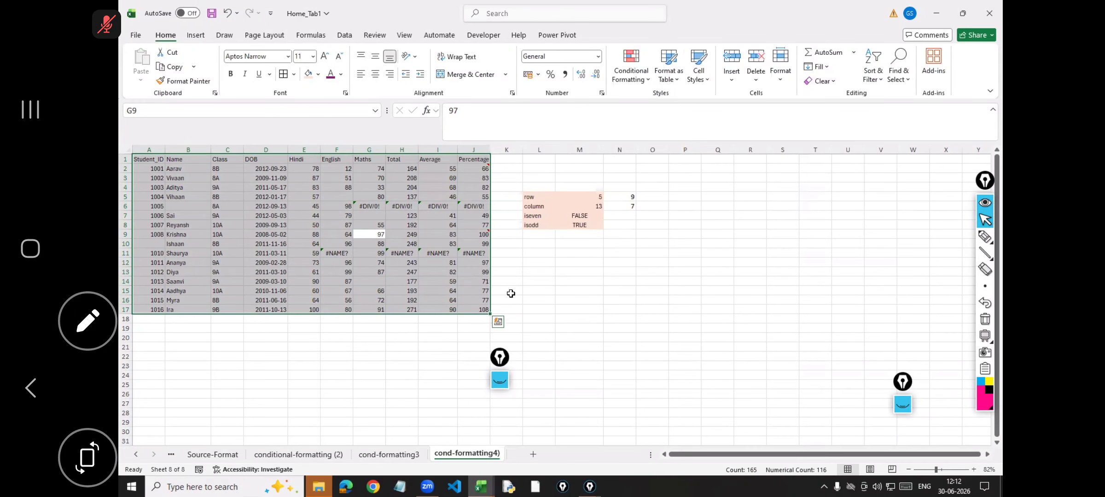
Start a new conditional formatting rule on the selected student table for cells that contain Blanks
click(635, 65)
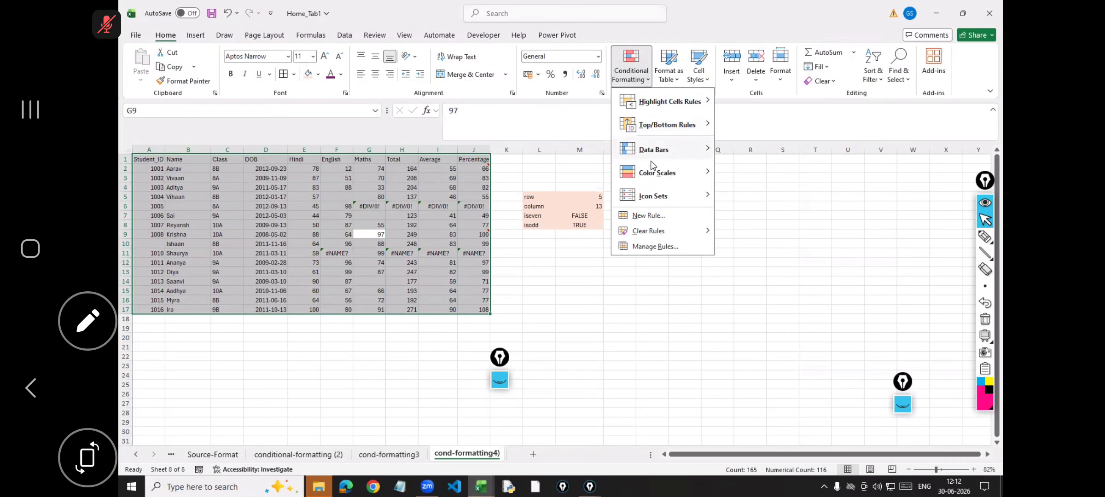
click(654, 215)
click(626, 118)
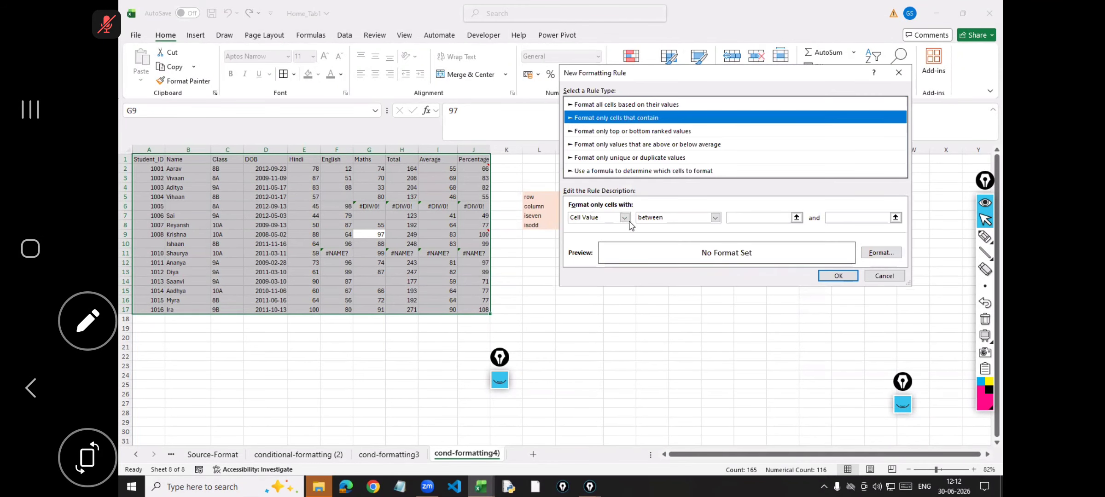
click(625, 218)
click(593, 257)
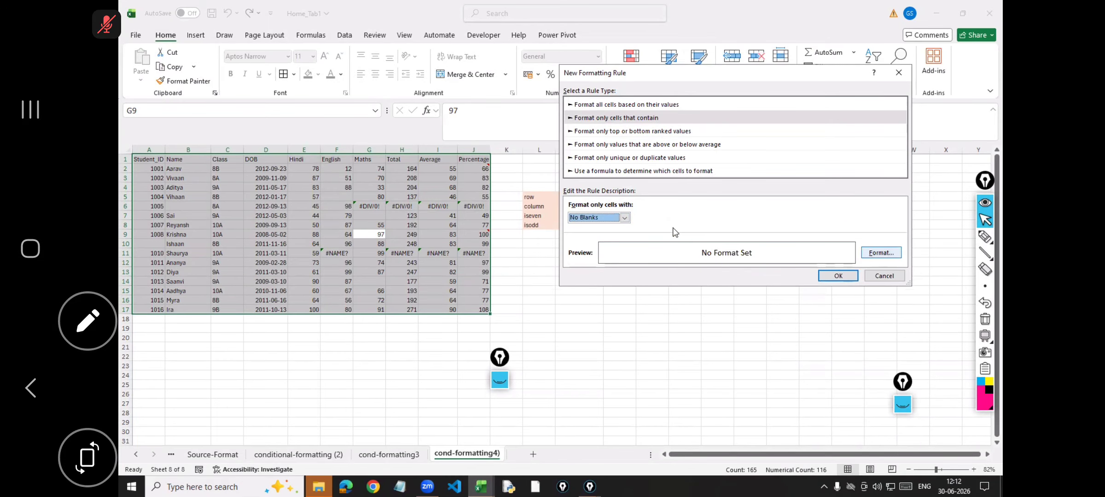
click(625, 218)
click(594, 252)
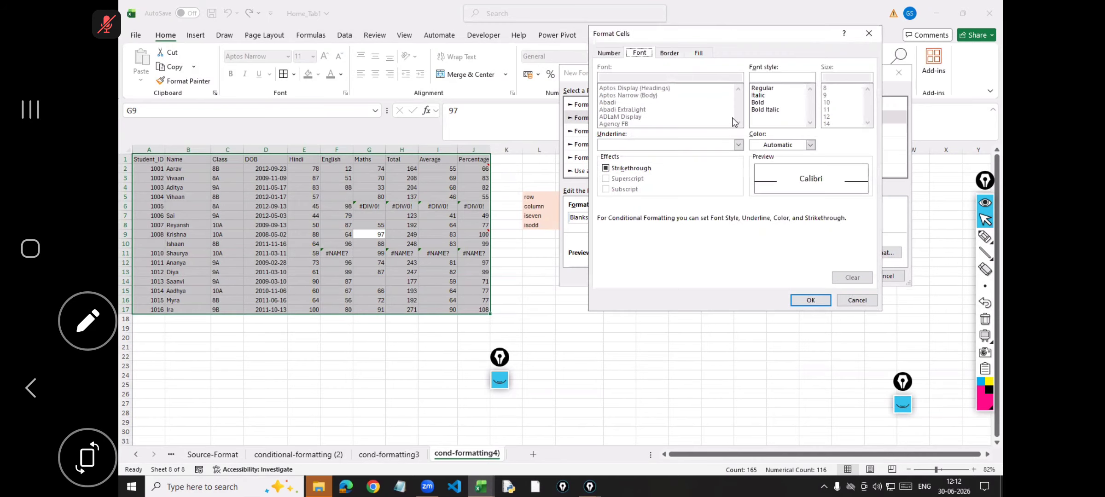
Give the blank-cells rule a yellow fill and apply it to the table
click(697, 54)
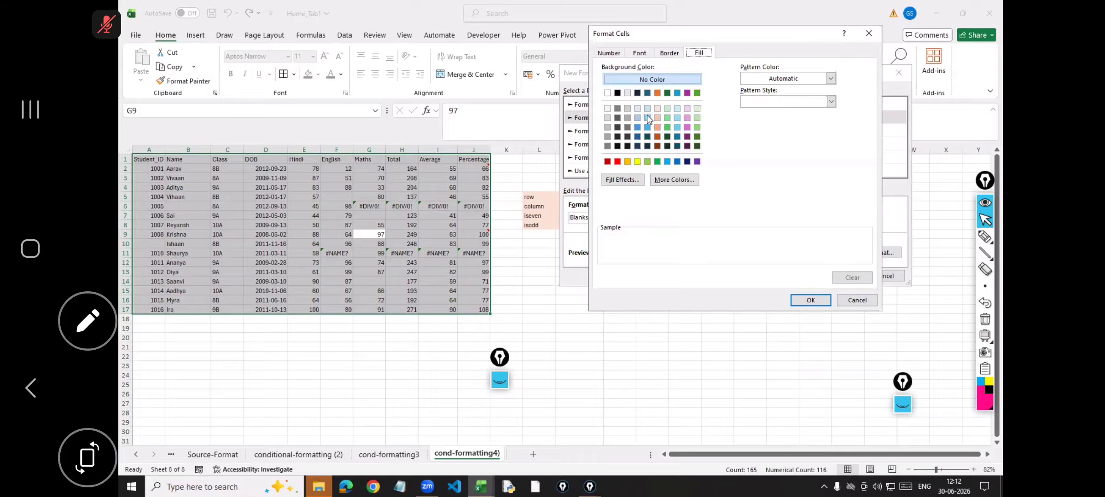
click(638, 162)
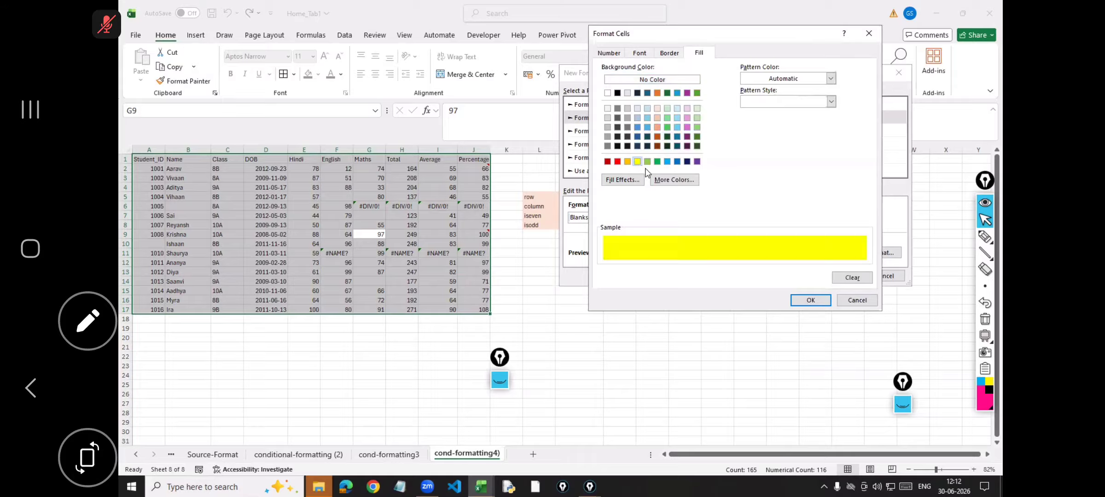
click(797, 301)
click(828, 278)
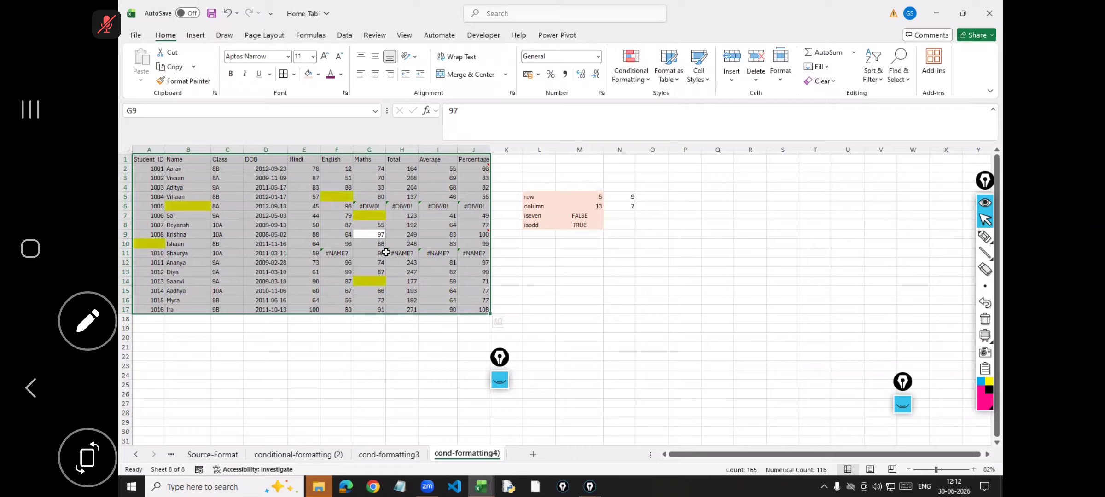
Start another conditional formatting rule on the same table for cells that contain Errors
click(638, 76)
click(659, 215)
click(618, 106)
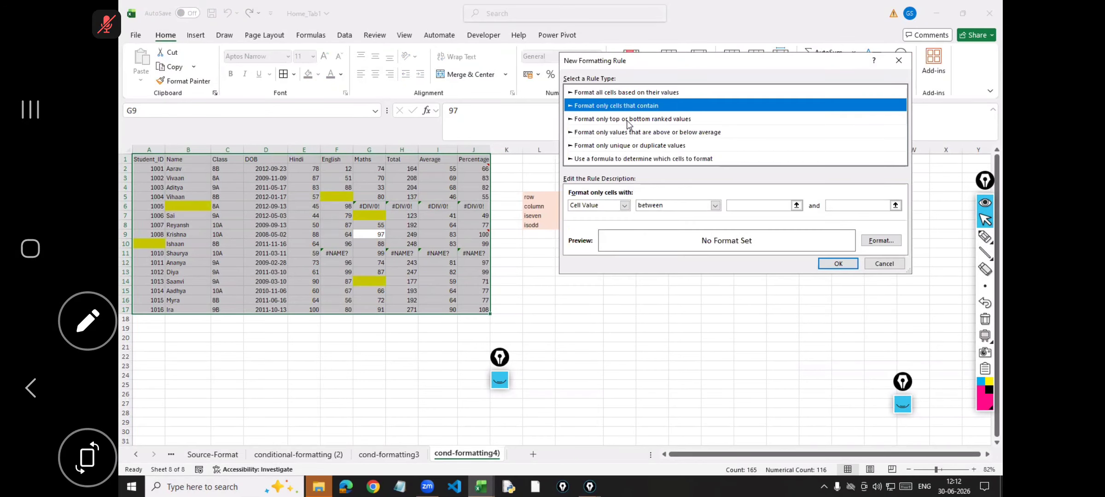
click(625, 206)
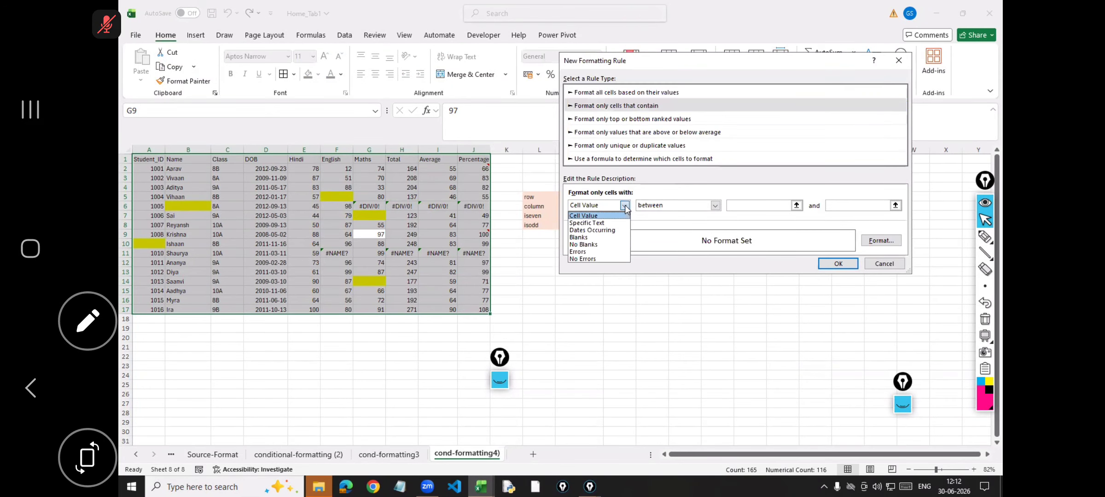
click(593, 253)
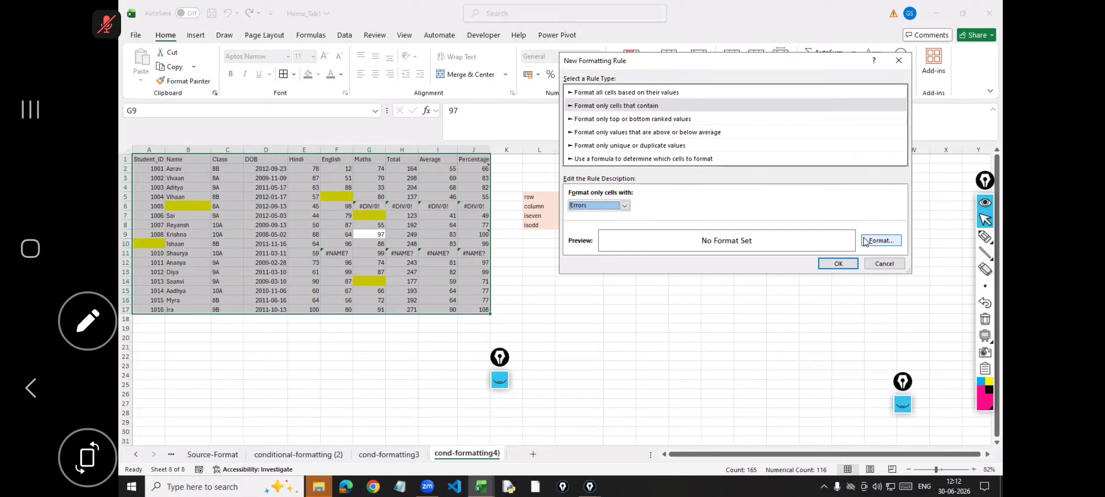
Give the error-cells rule an orange fill, apply it and deselect the table
click(880, 241)
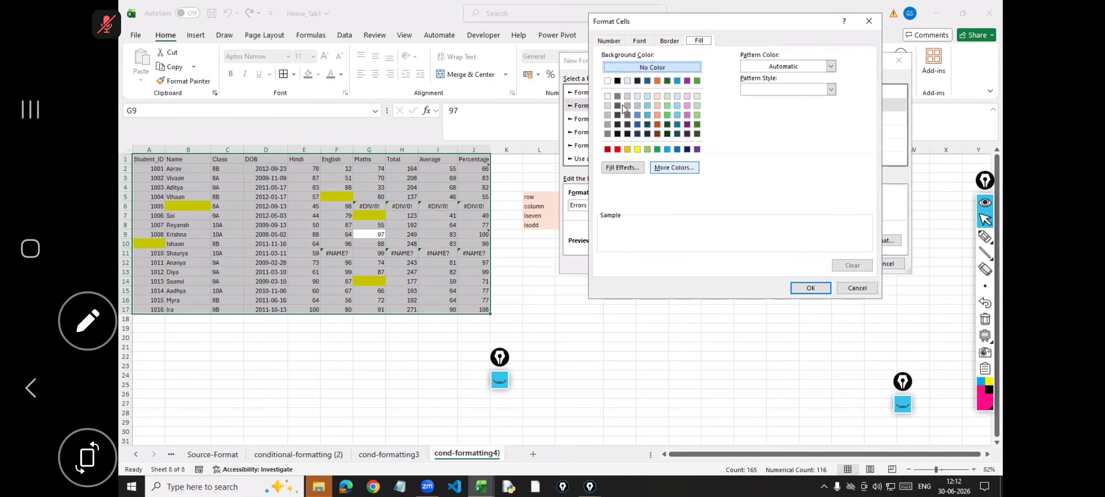
click(657, 81)
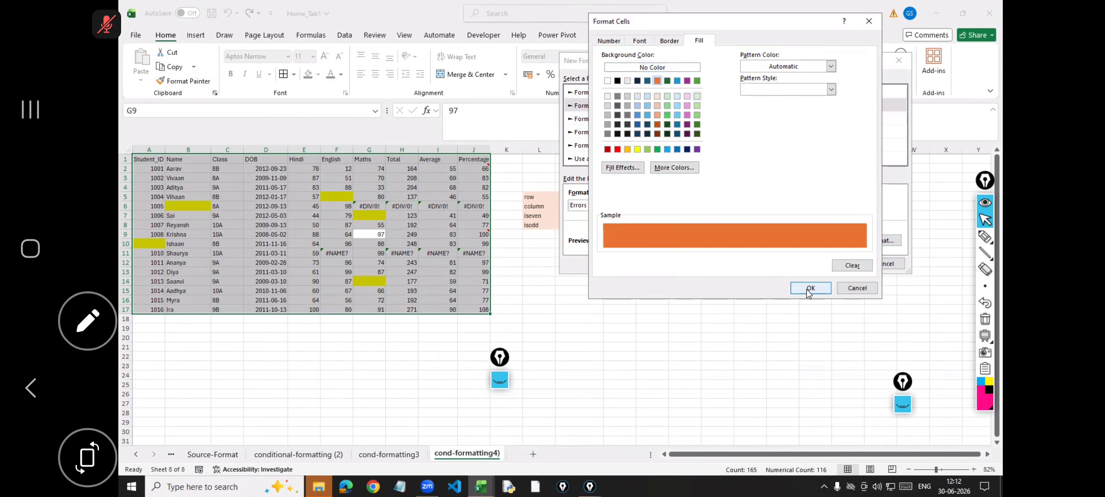
click(811, 289)
click(839, 264)
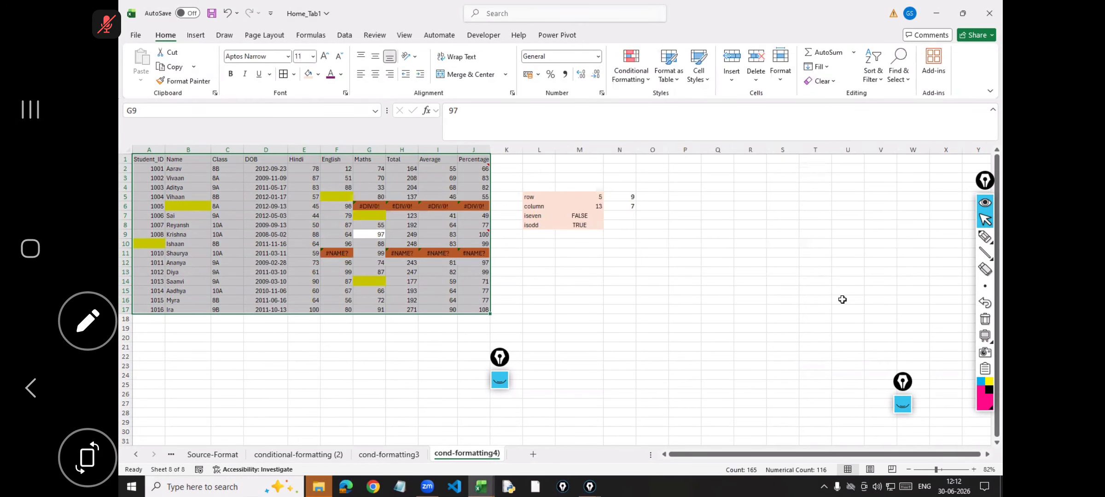
click(613, 284)
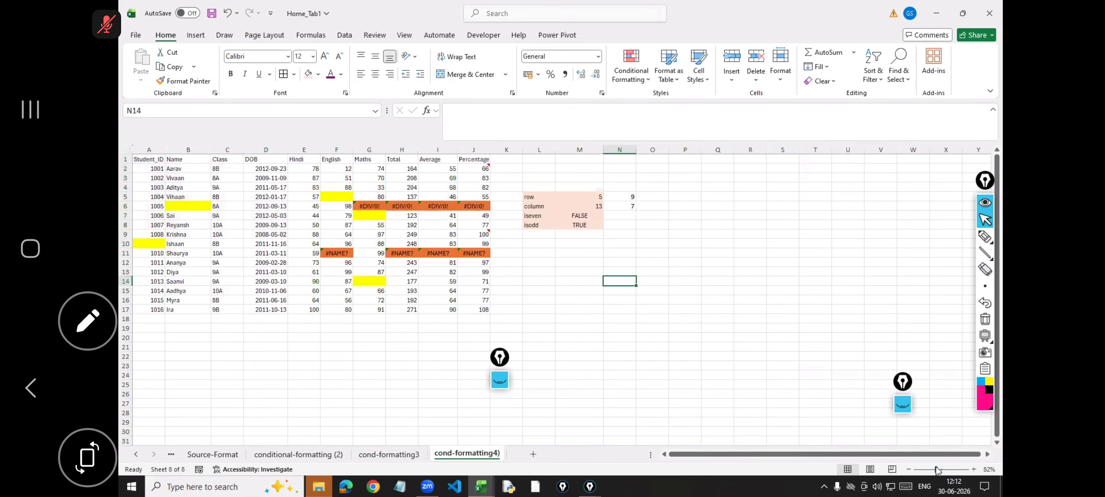
Replace the division formula in Maths cell G6 with the mark 67
drag(937, 469, 946, 469)
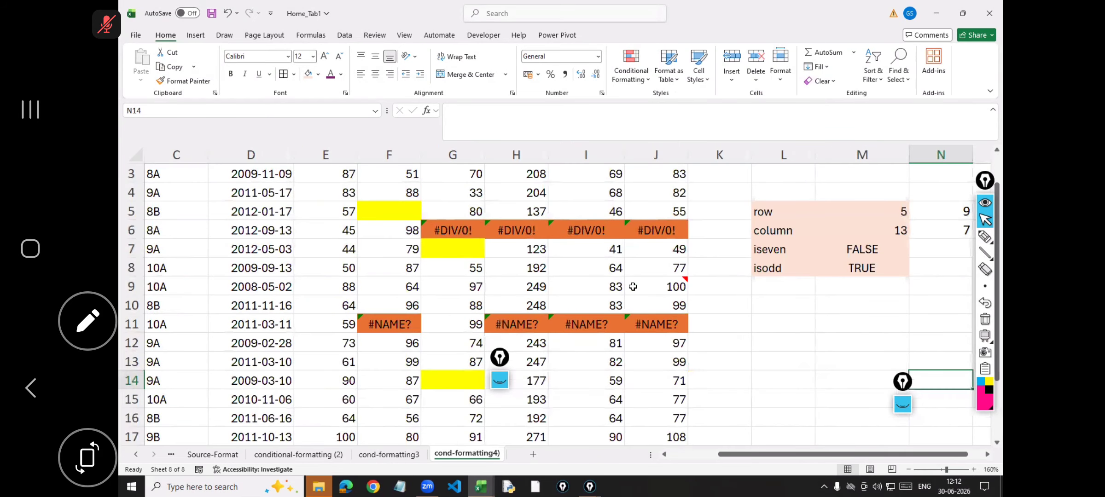
click(468, 231)
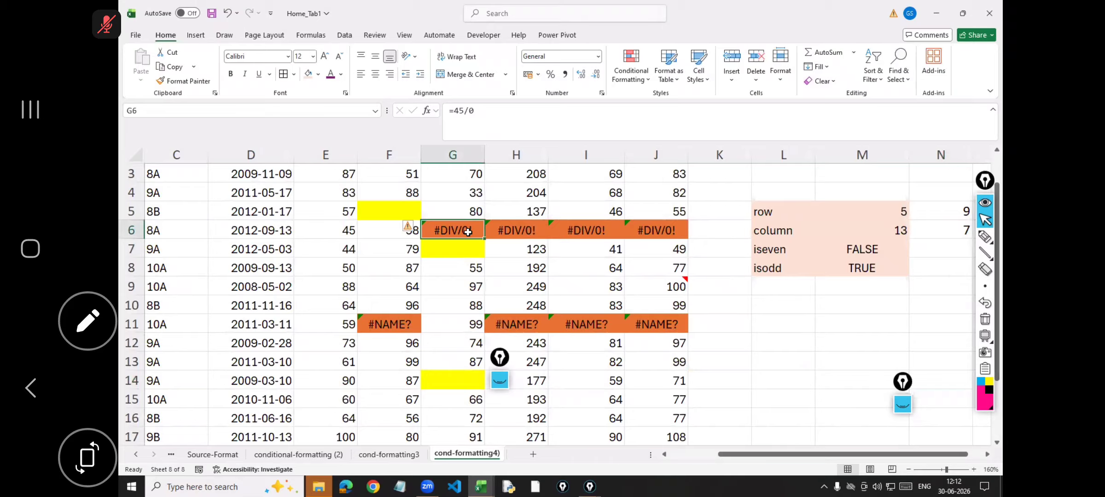
text(67)
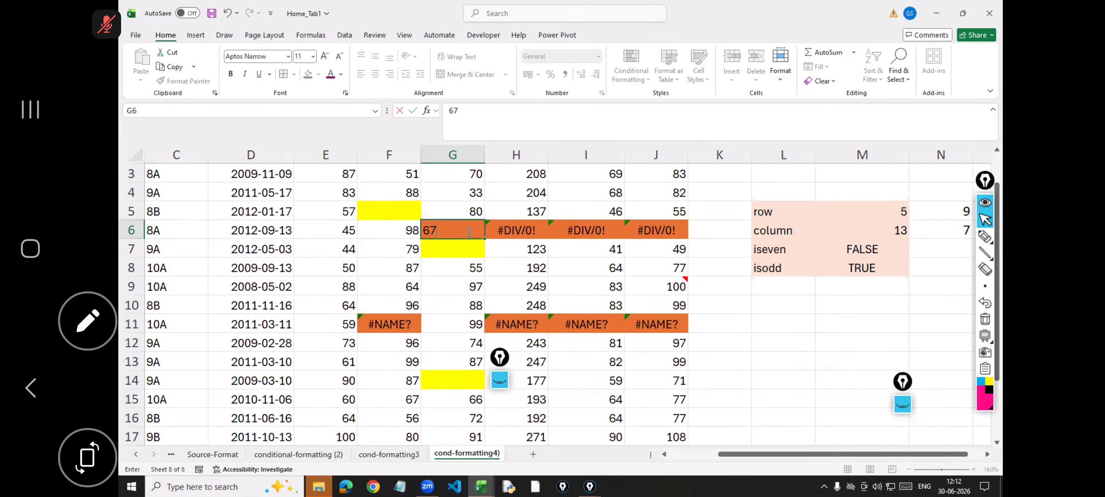
key(Return)
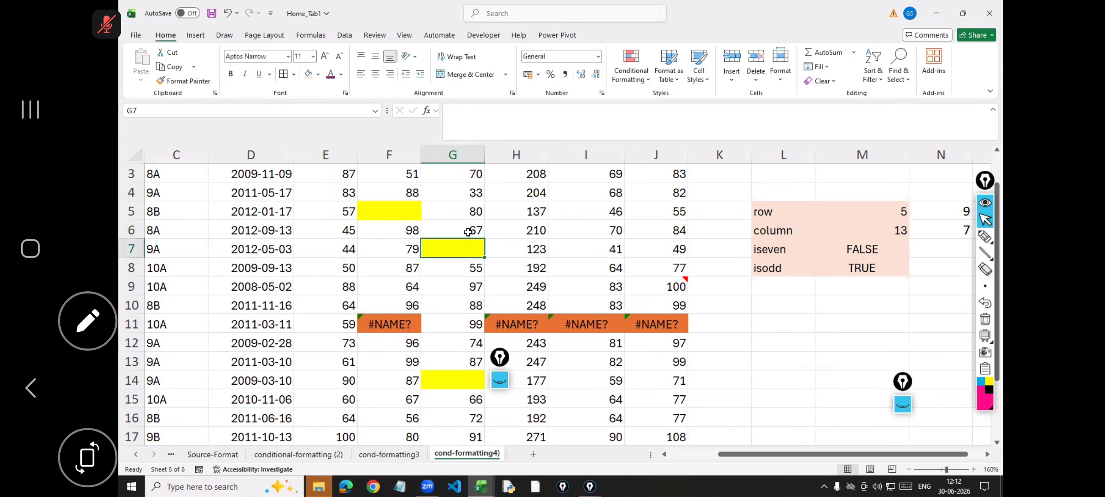
Enter the formula =33/0 in English cell F8 to test the error-cells rule
click(392, 268)
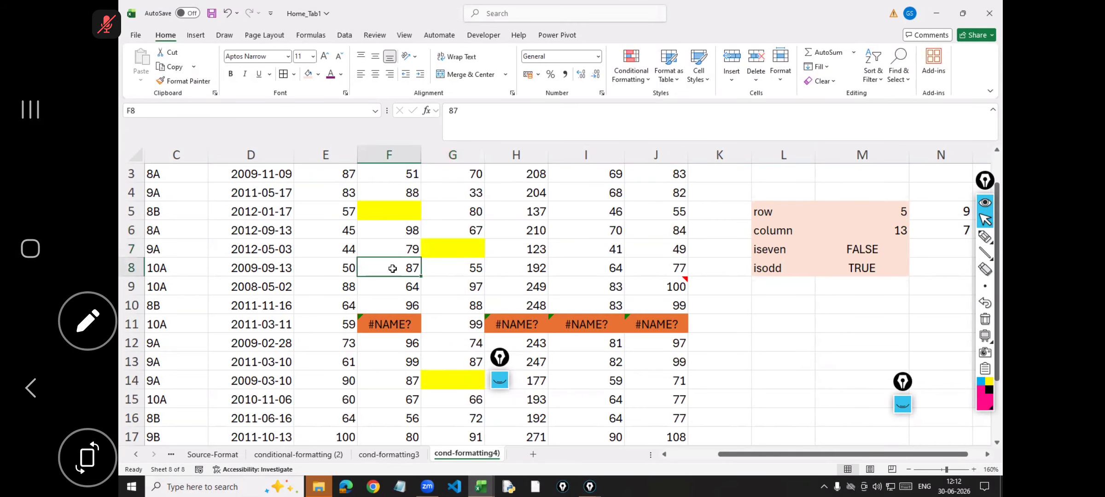
text(=33)
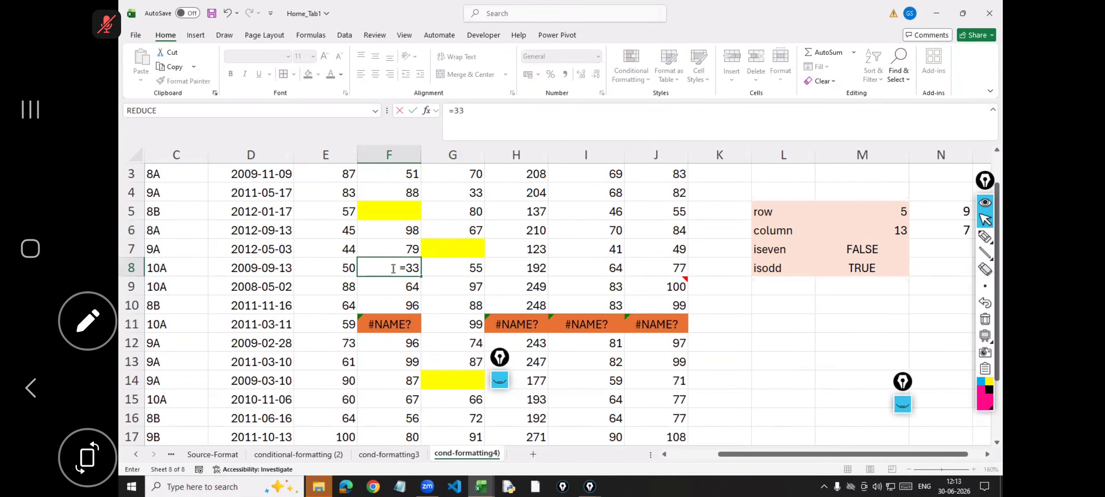
text(/0)
key(Return)
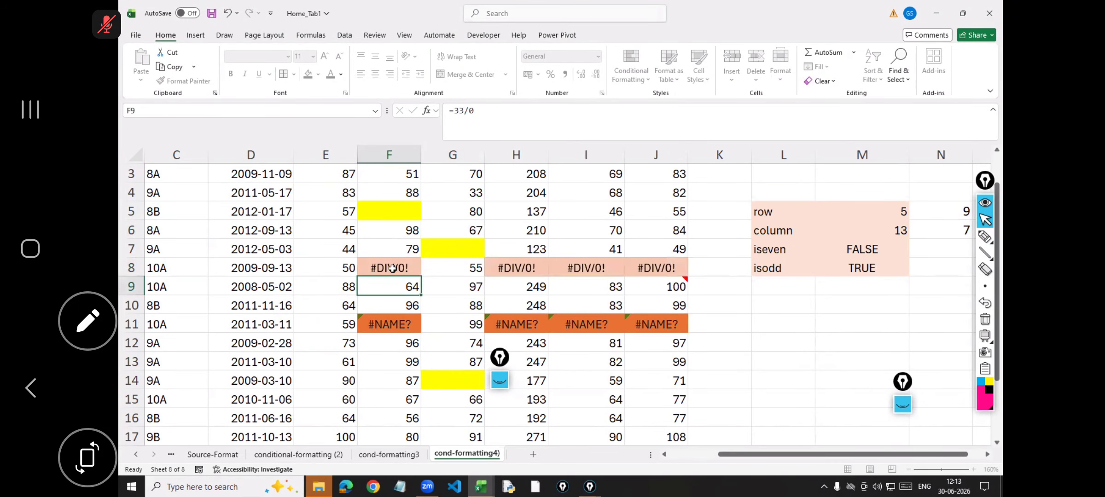
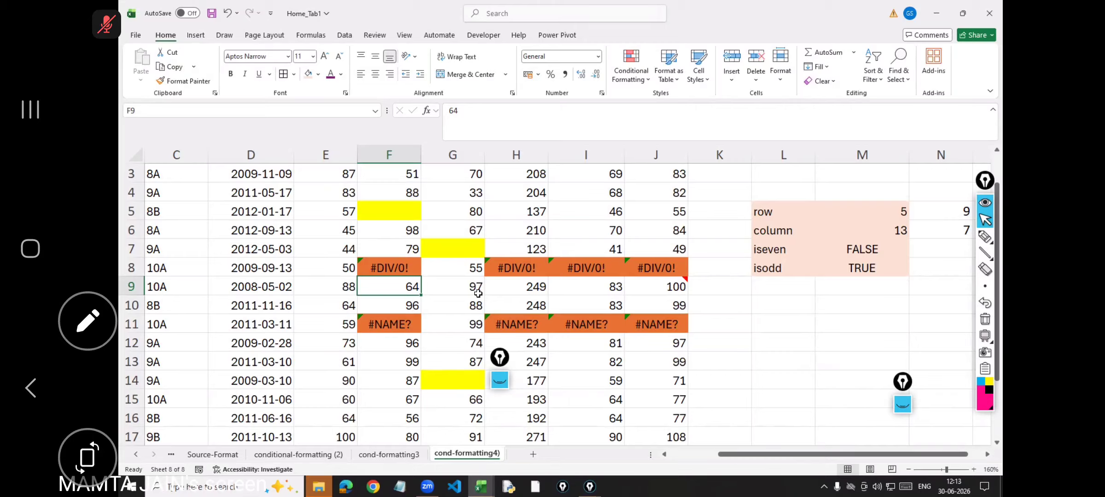
Check the row 8 marks and their Total formula, and set English cell F8 to 43
scroll(581, 238, up, 1)
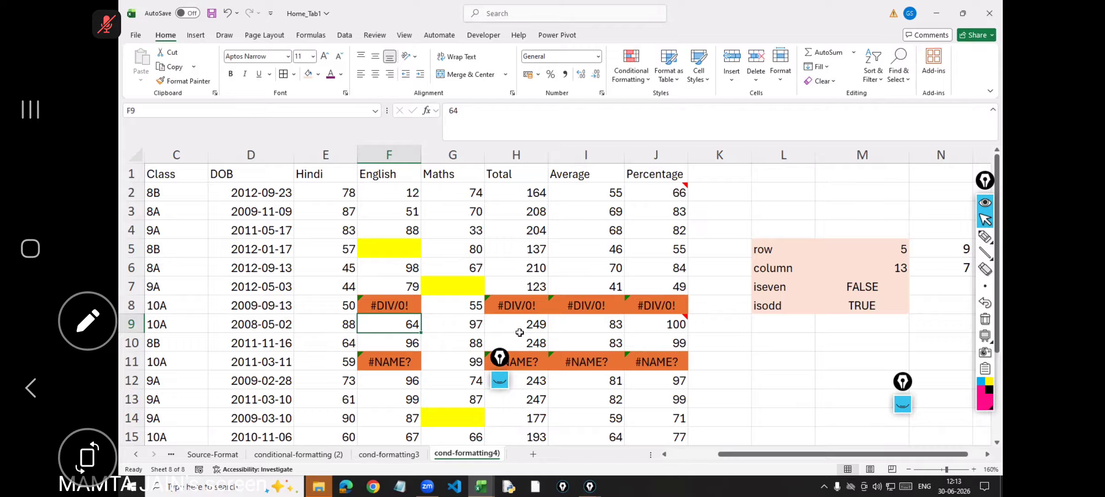
click(506, 339)
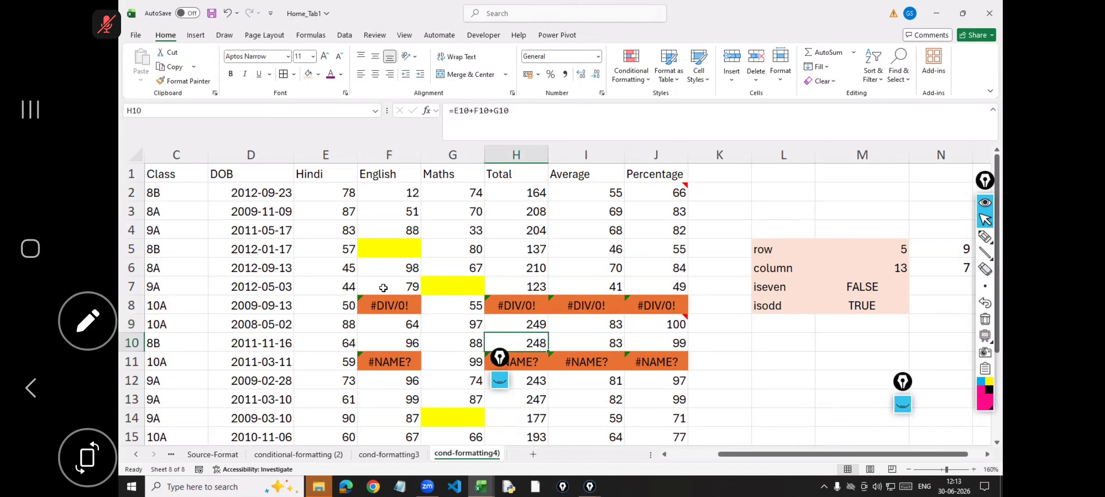
drag(338, 306, 464, 305)
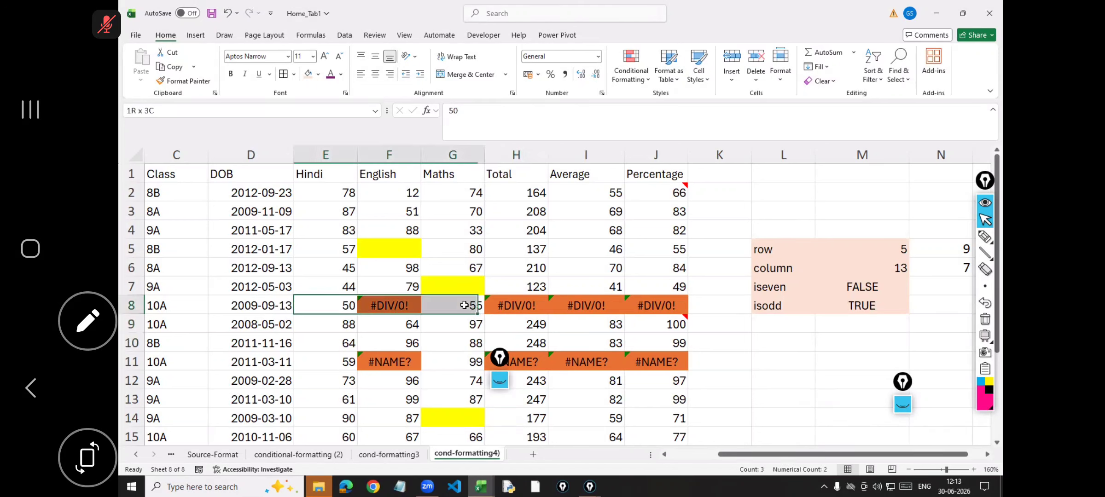
click(513, 306)
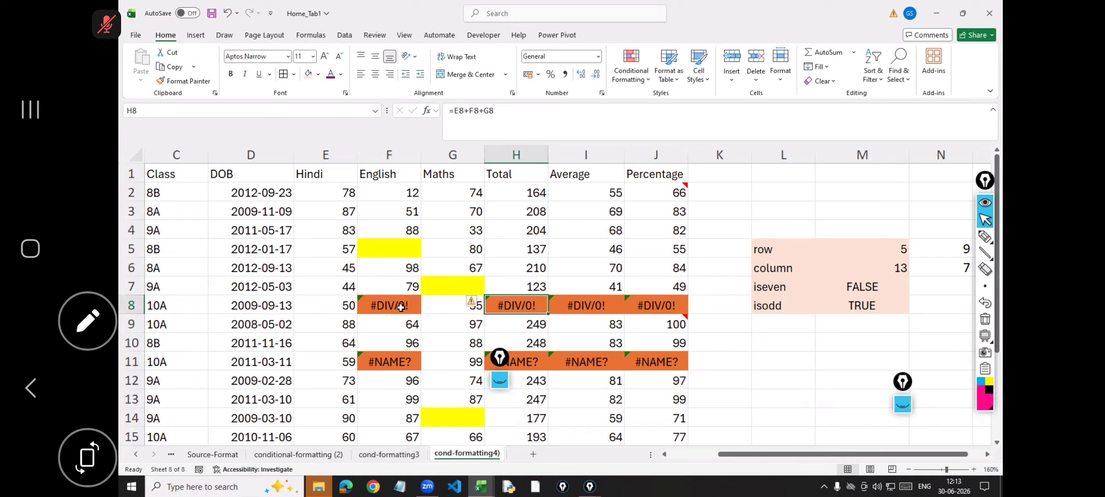
click(441, 339)
drag(343, 305, 465, 306)
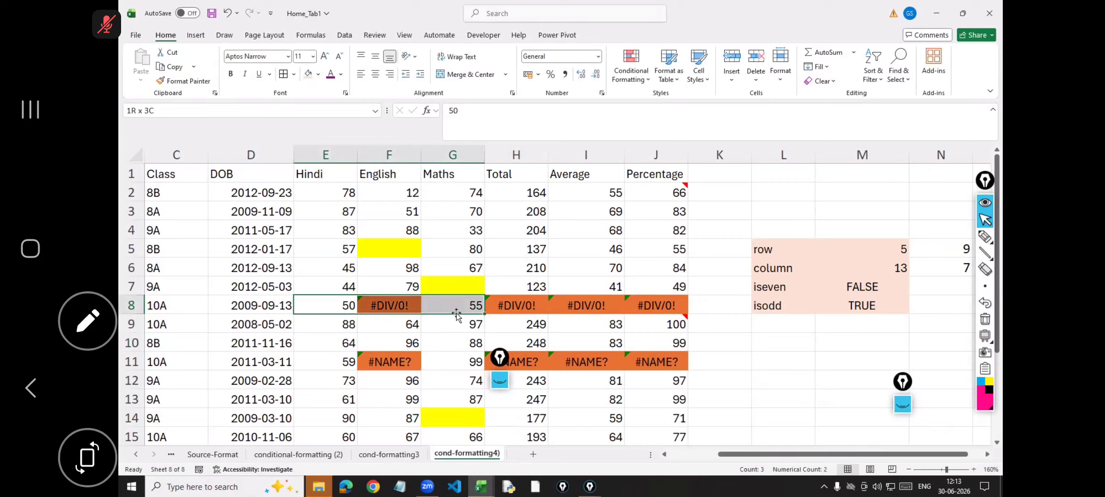
click(393, 303)
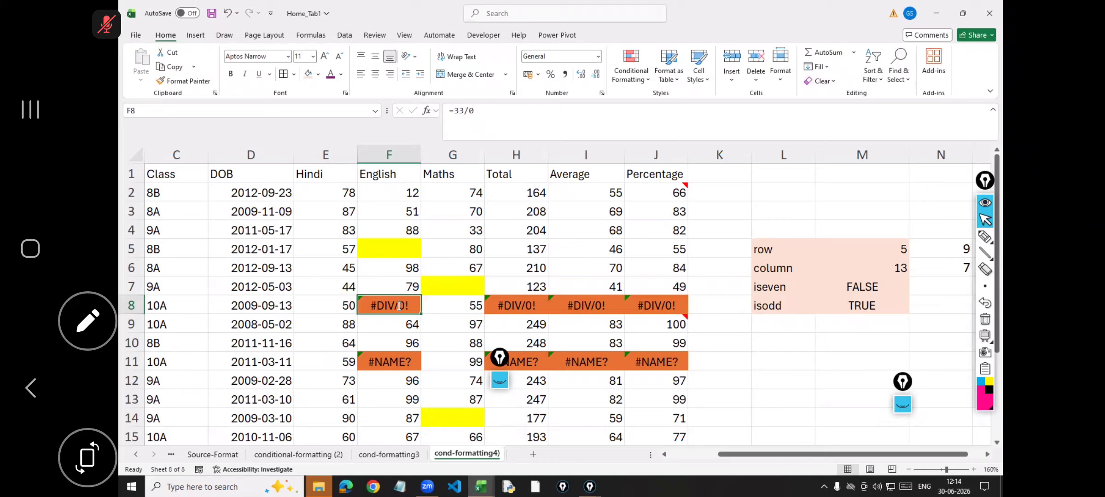
text(43)
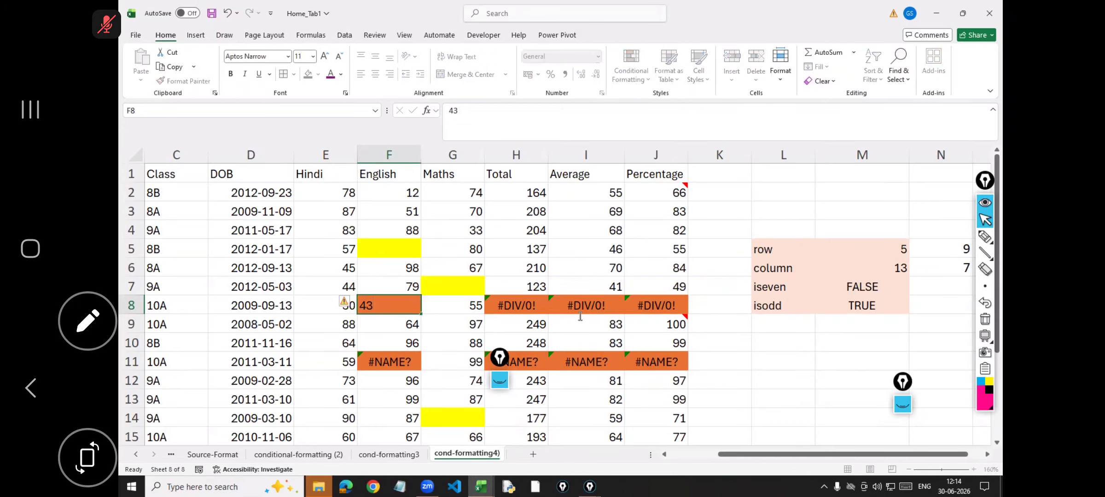
key(Return)
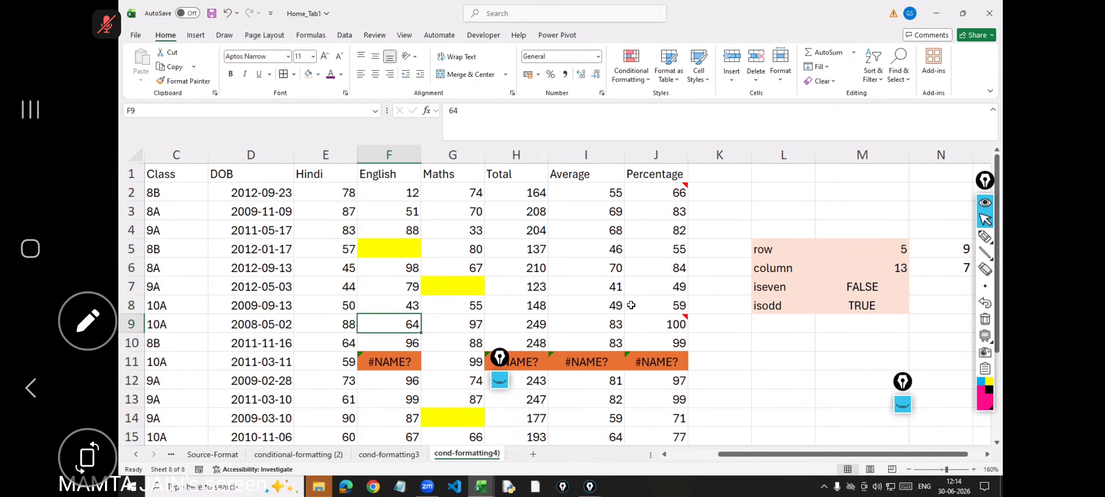
Examine the Total, Average and Percentage formulas in row 8 to see how they depend on the marks
click(532, 305)
click(603, 306)
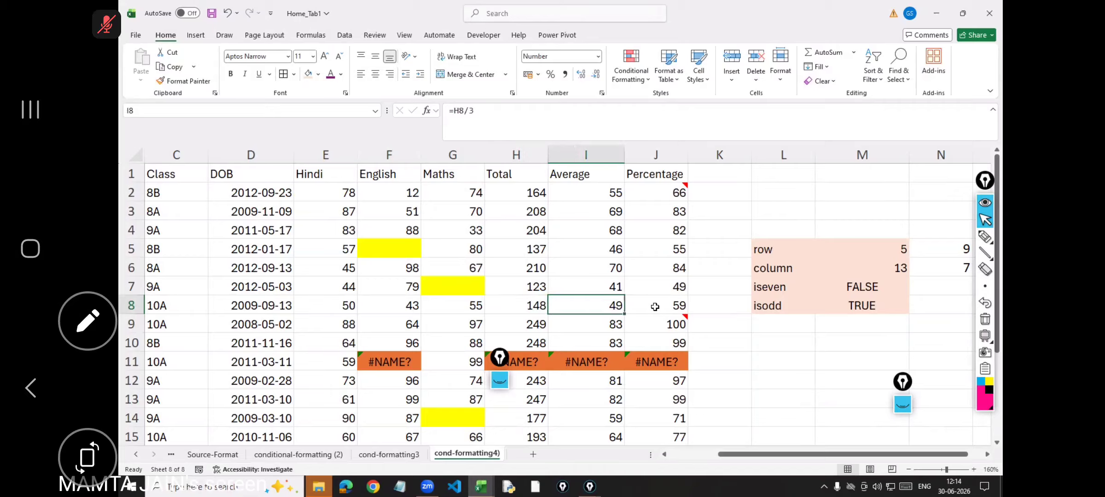
click(655, 307)
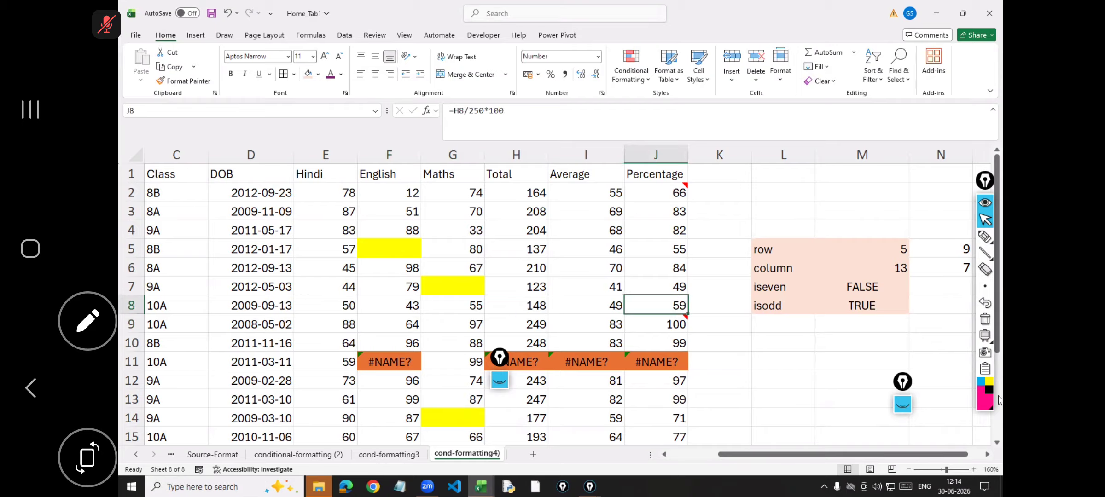
click(948, 411)
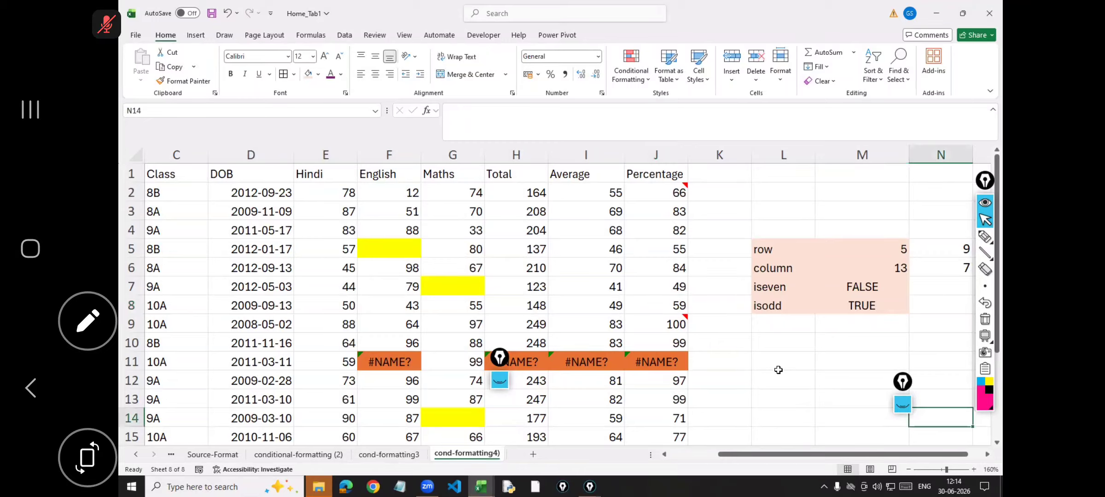
click(781, 367)
click(522, 305)
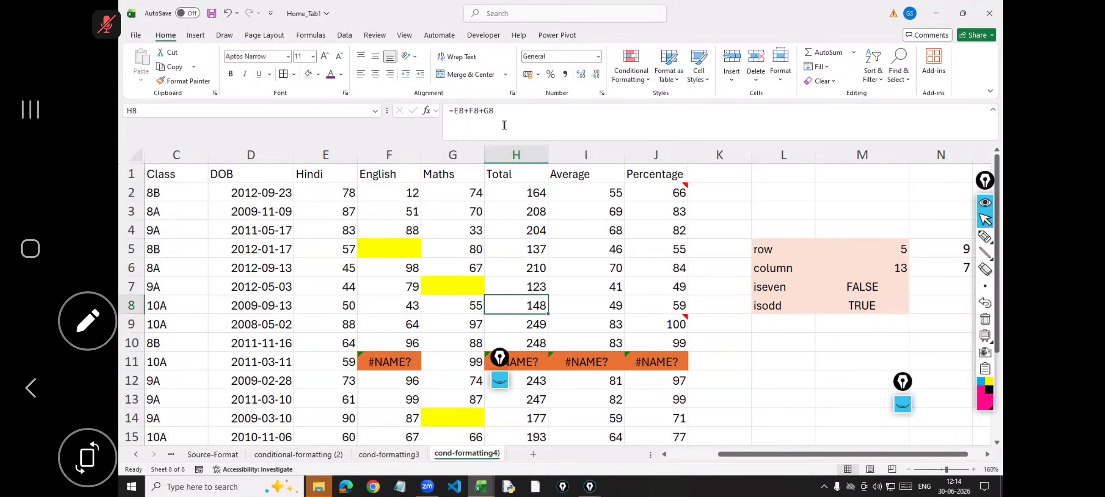
click(608, 304)
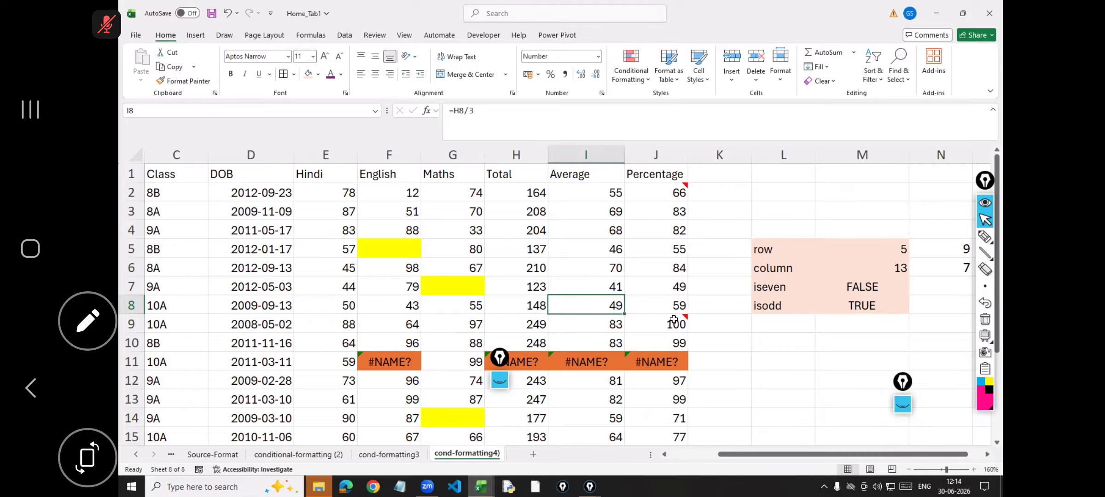
Check the Percentage formula in J8 and review the row 8 calculated cells H8:J8 together
click(659, 298)
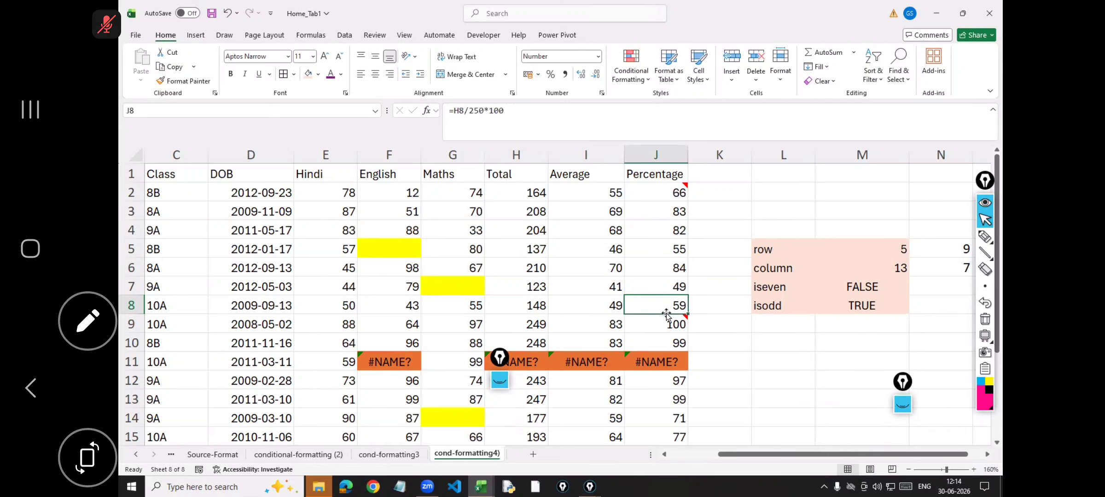
drag(528, 304, 672, 313)
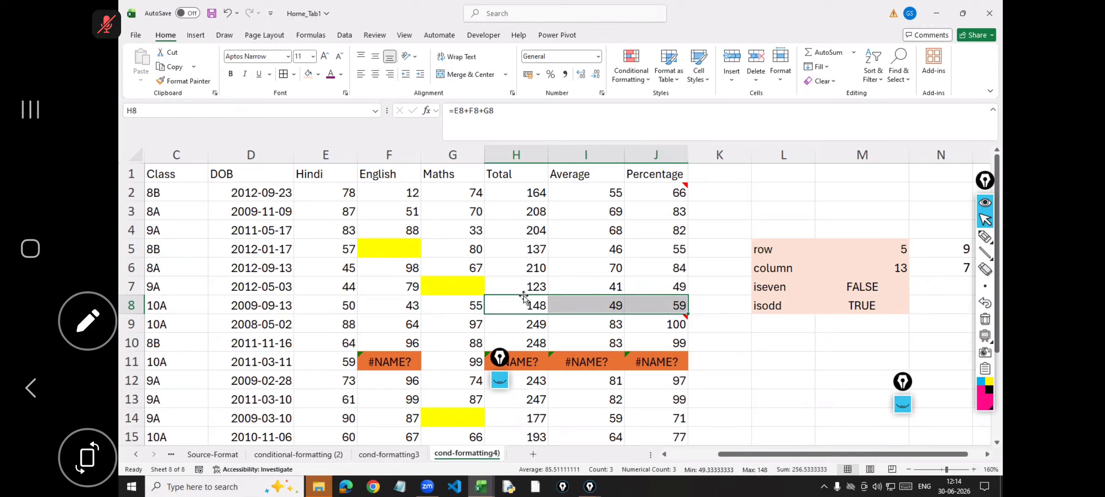
Enter 45 and 22 in G25:G26 and 10 and 50 in H25:H26, below the student table
scroll(534, 386, down, 3)
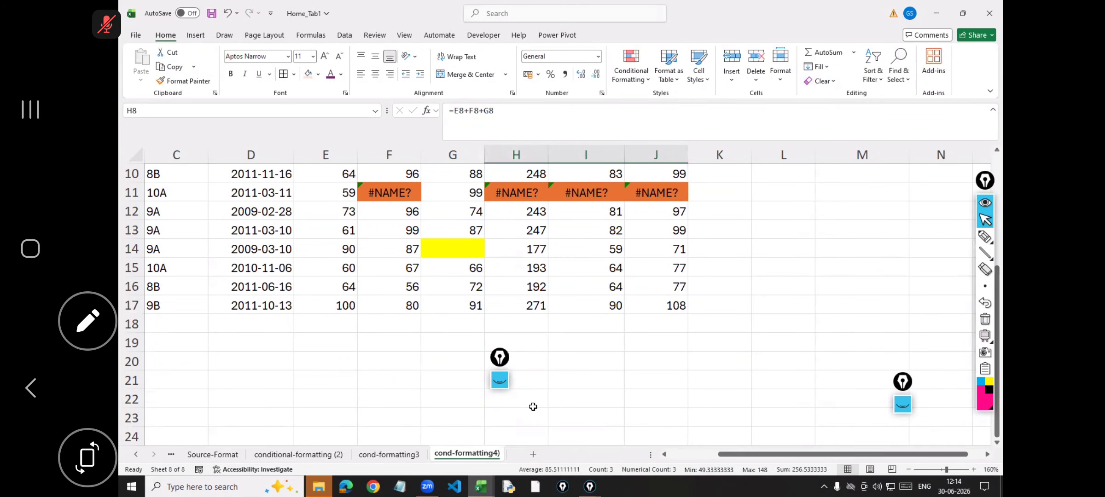
scroll(534, 405, up, 3)
scroll(506, 272, down, 7)
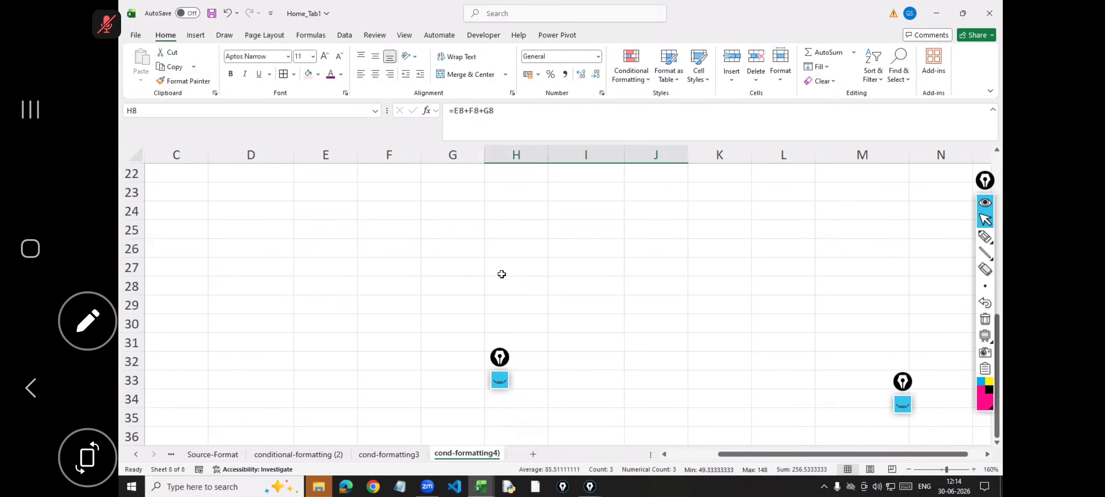
click(453, 236)
text(45)
double_click(454, 243)
text(22)
key(Return)
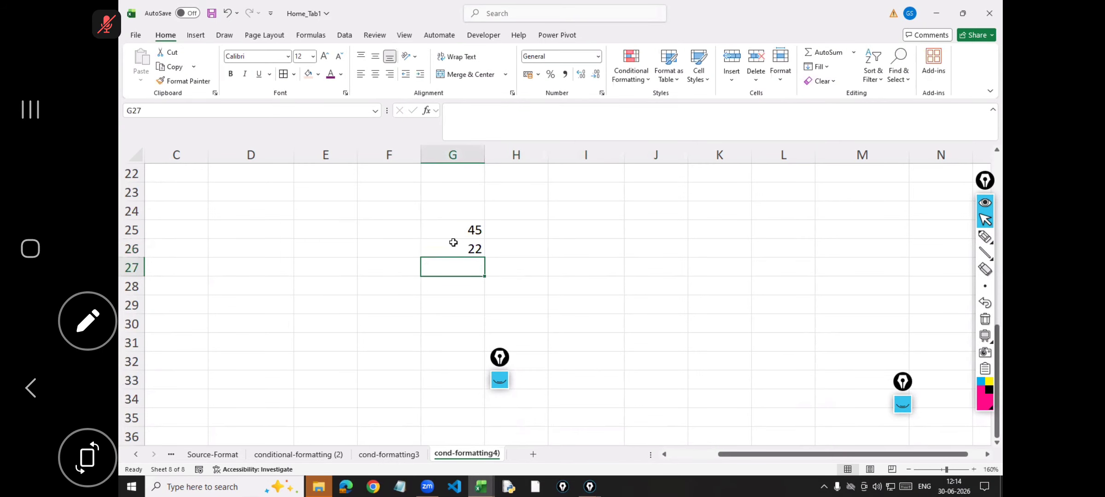
click(543, 227)
text(10)
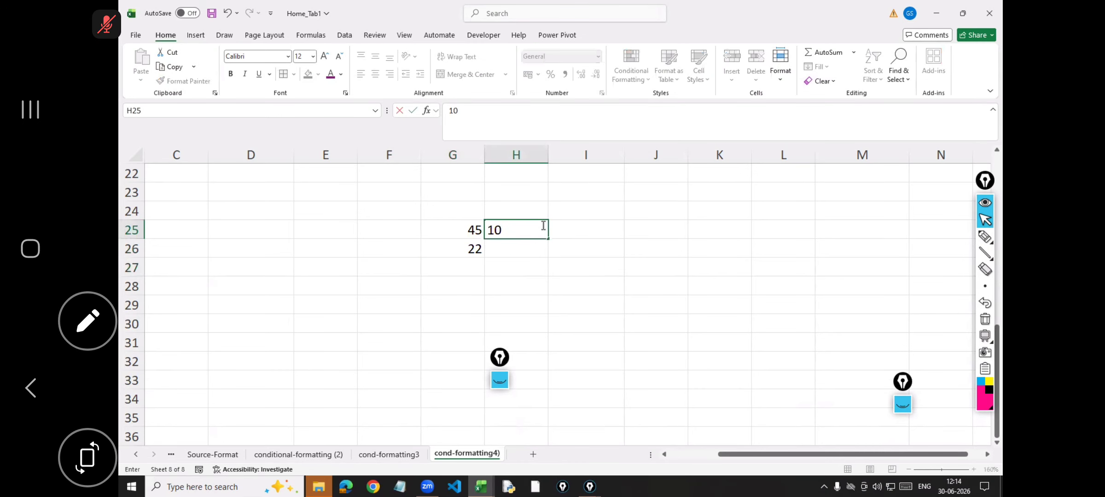
key(Return)
text(50)
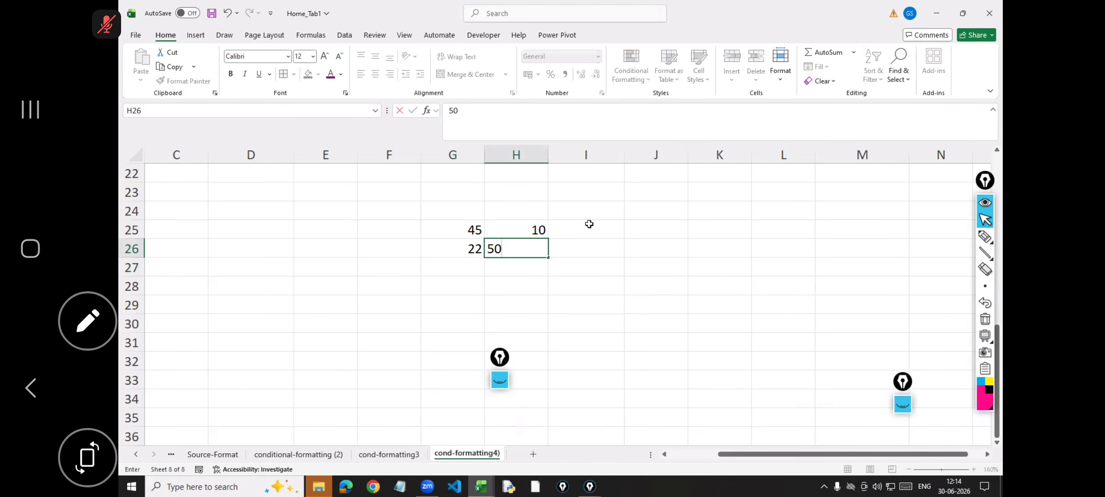
Enter the formula =PRODUCT(G25:H25) in cell I25 to multiply the two numbers in row 25
click(587, 225)
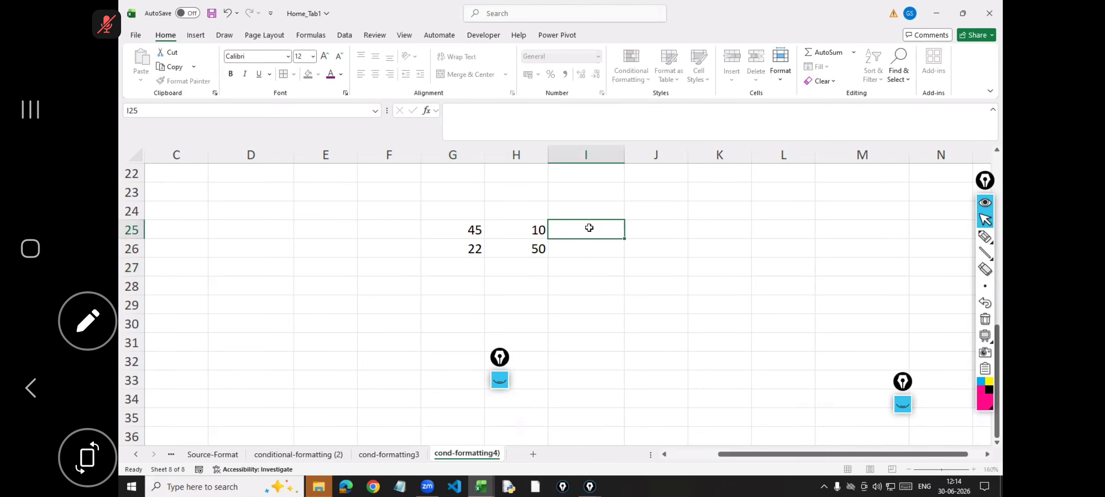
text(=)
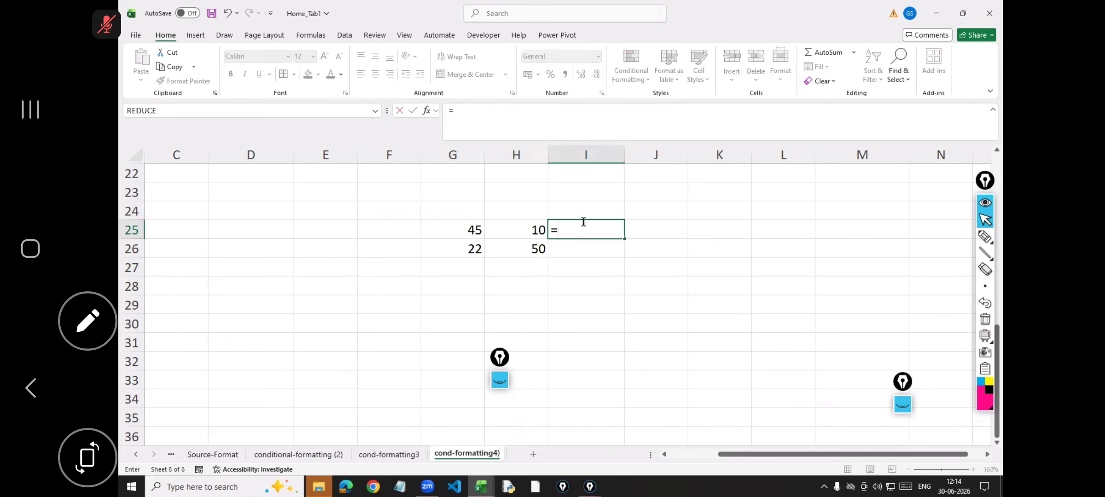
text(m)
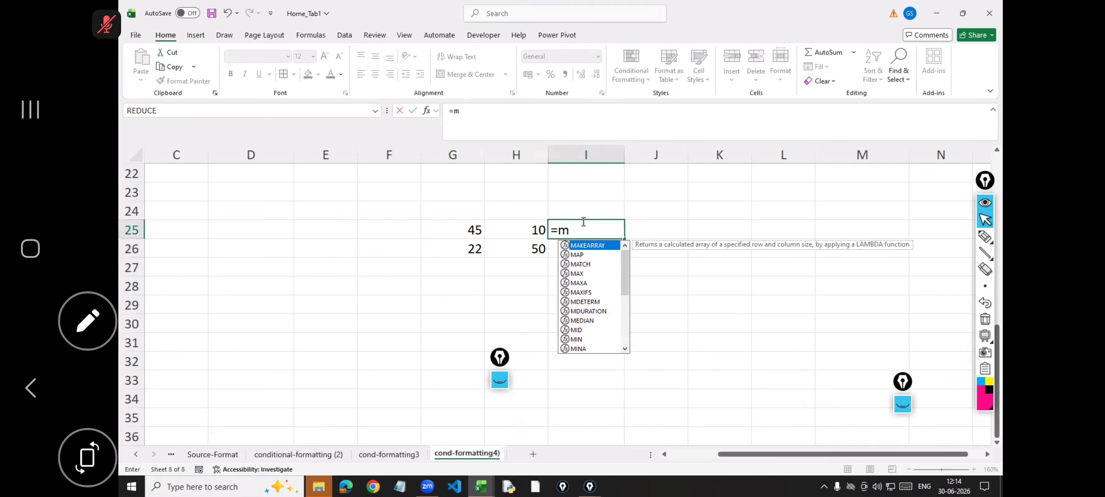
key(BackSpace)
text(produ)
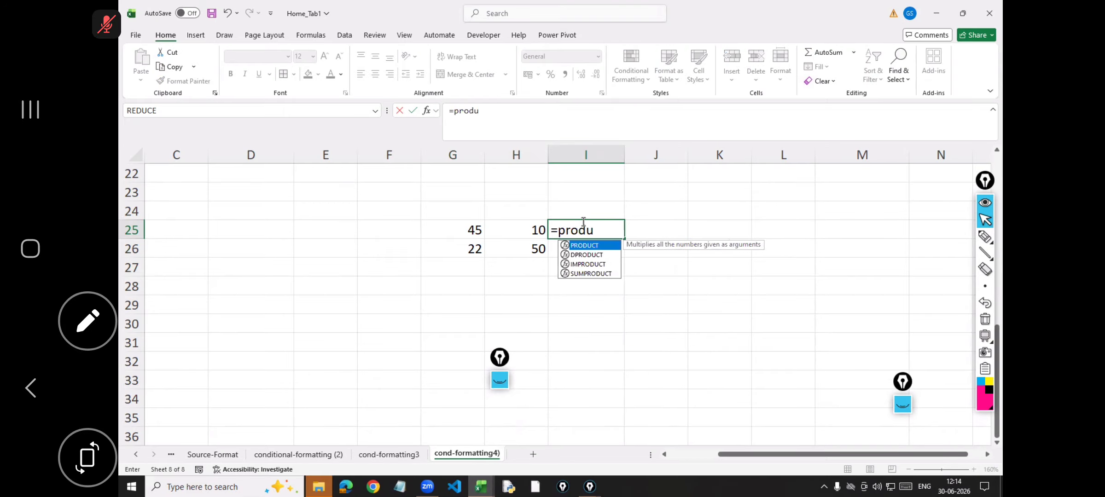
text(ct()
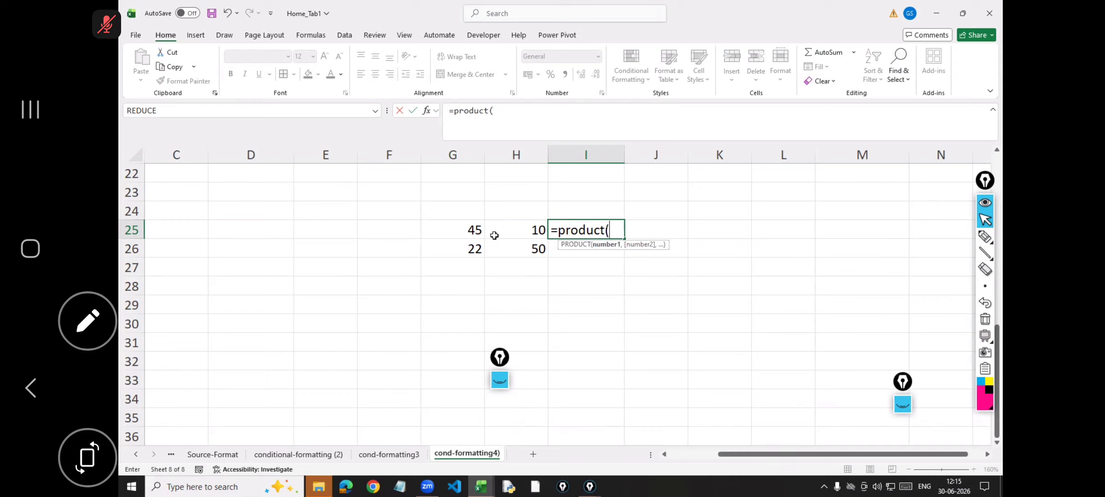
drag(475, 233, 505, 235)
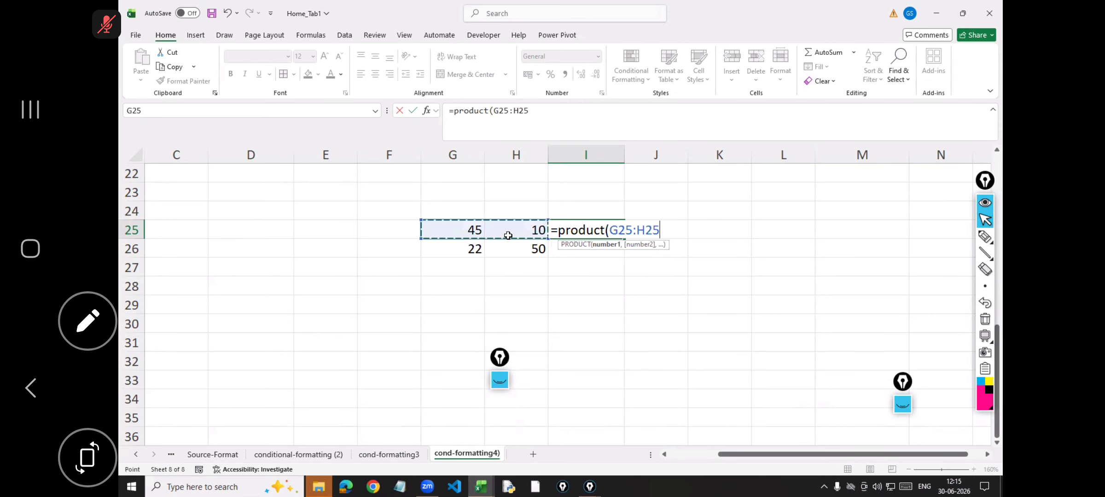
text())
key(Return)
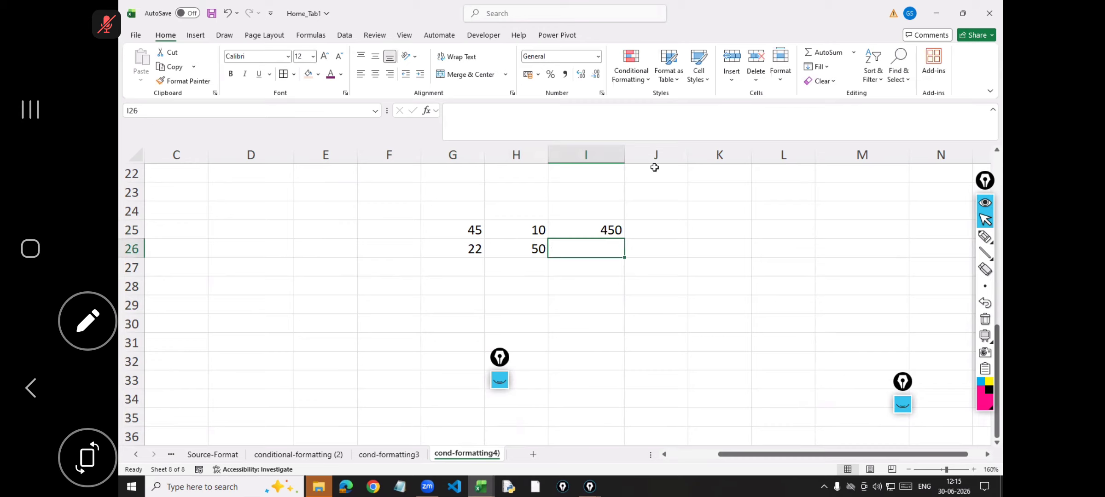
Copy the PRODUCT formula from I25 into I26, and clear I26 again
click(616, 234)
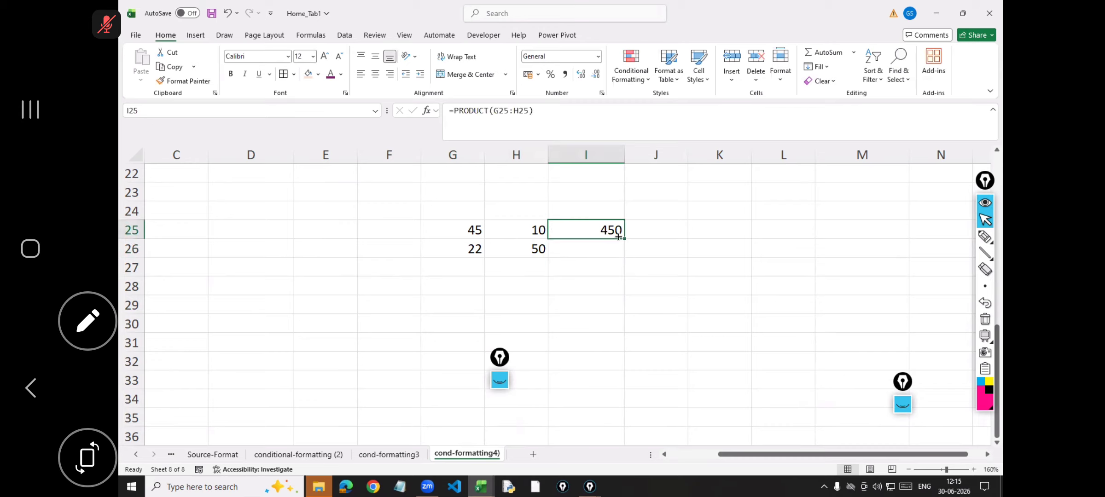
key(ctrl+c)
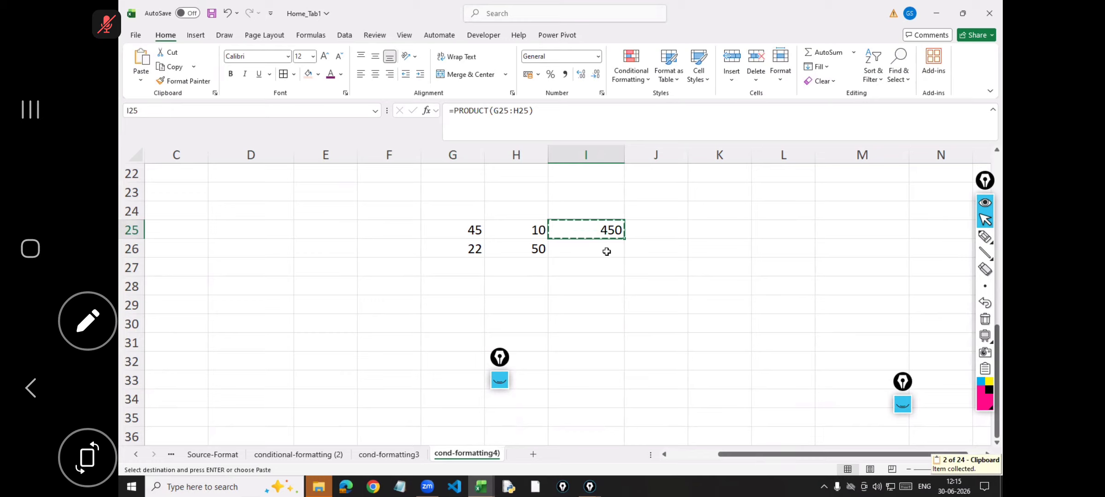
click(607, 252)
key(ctrl+v)
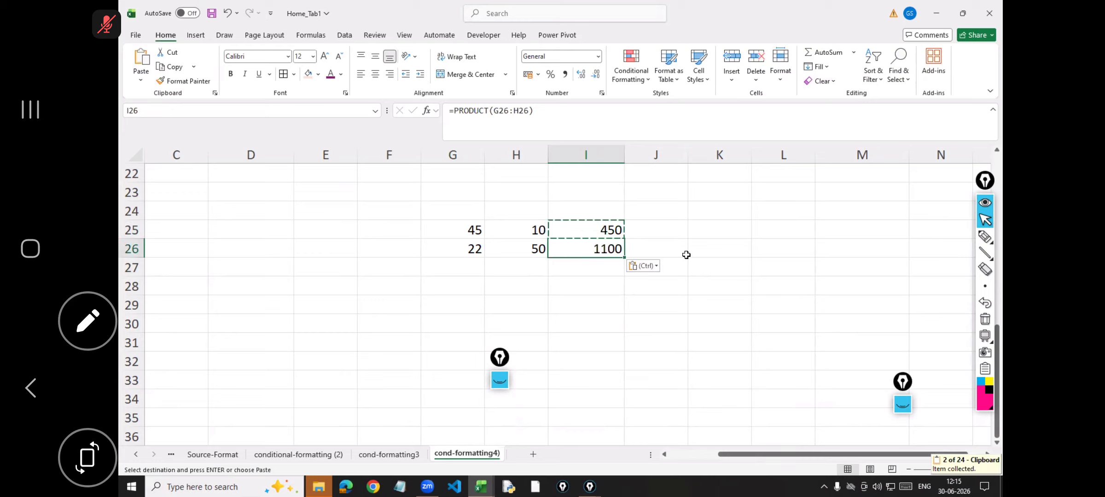
key(Escape)
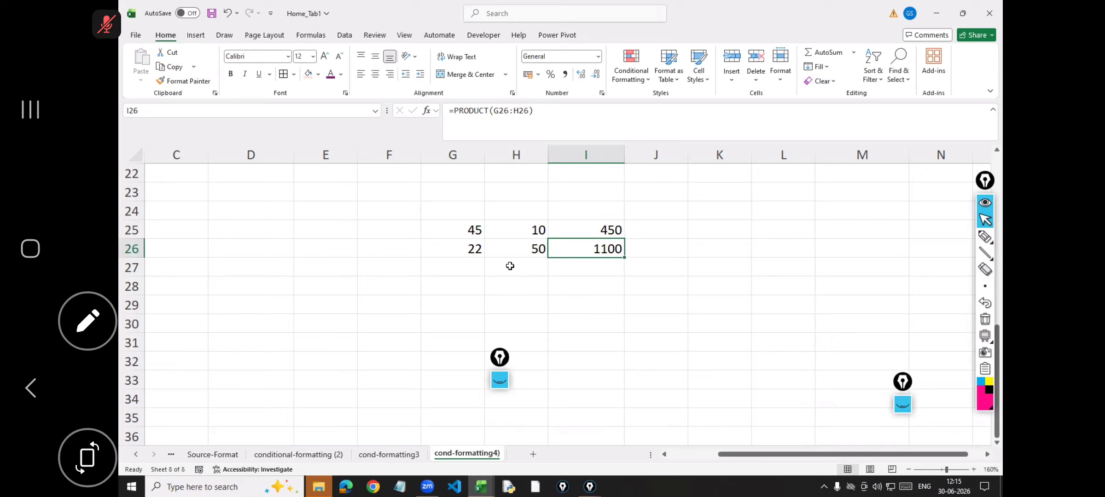
key(Delete)
Add 48 in G27 and 90 in H27, and fill the PRODUCT formula from I25 down to I27
click(478, 265)
text(48)
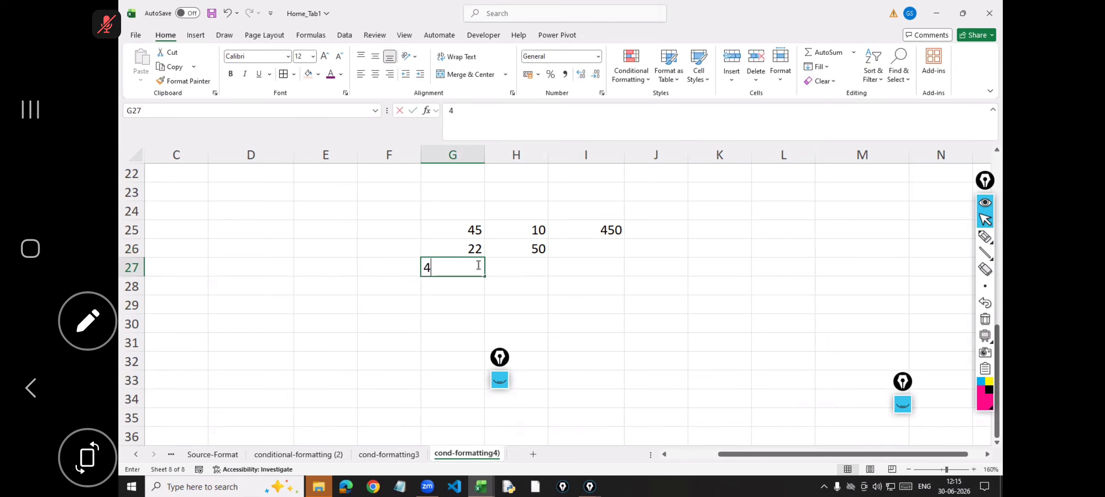
click(528, 264)
text(90)
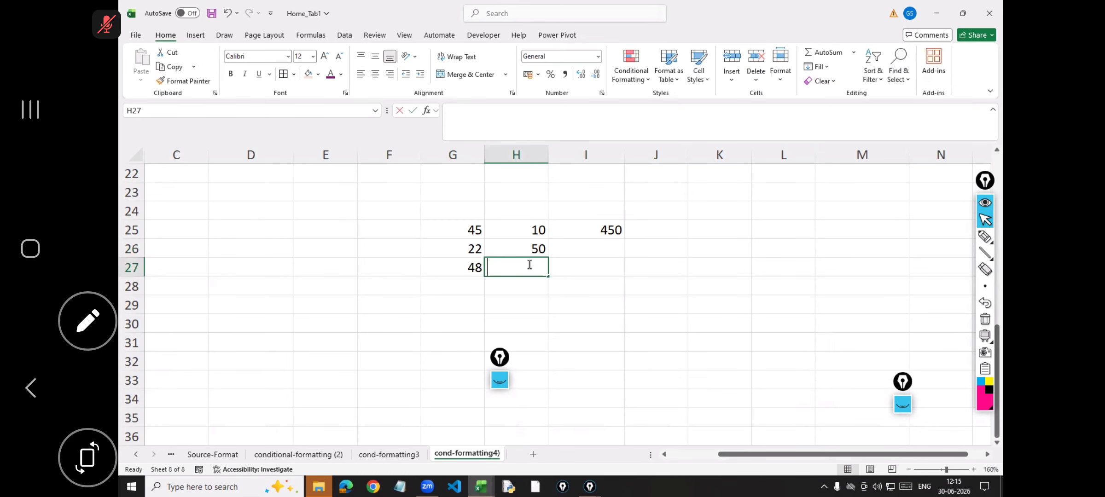
key(Return)
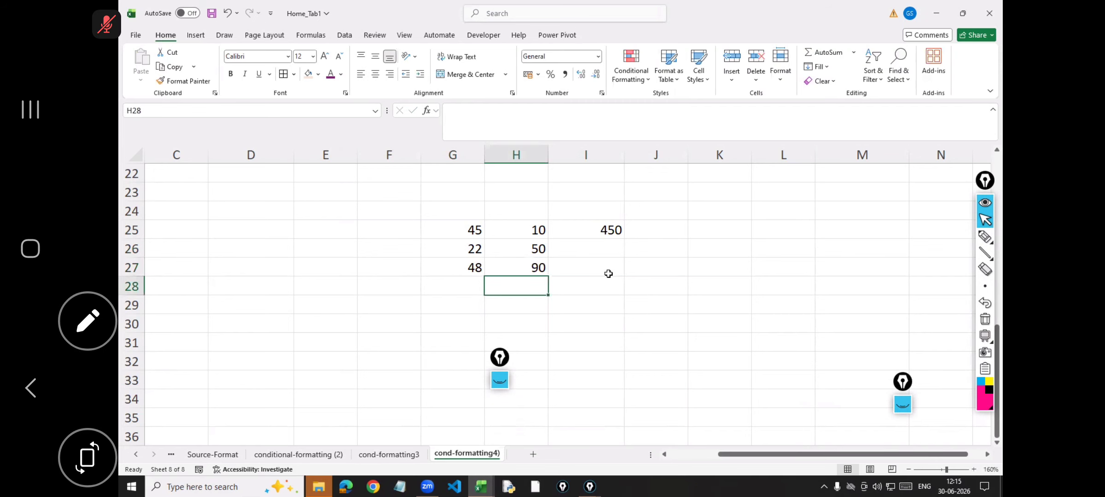
click(610, 229)
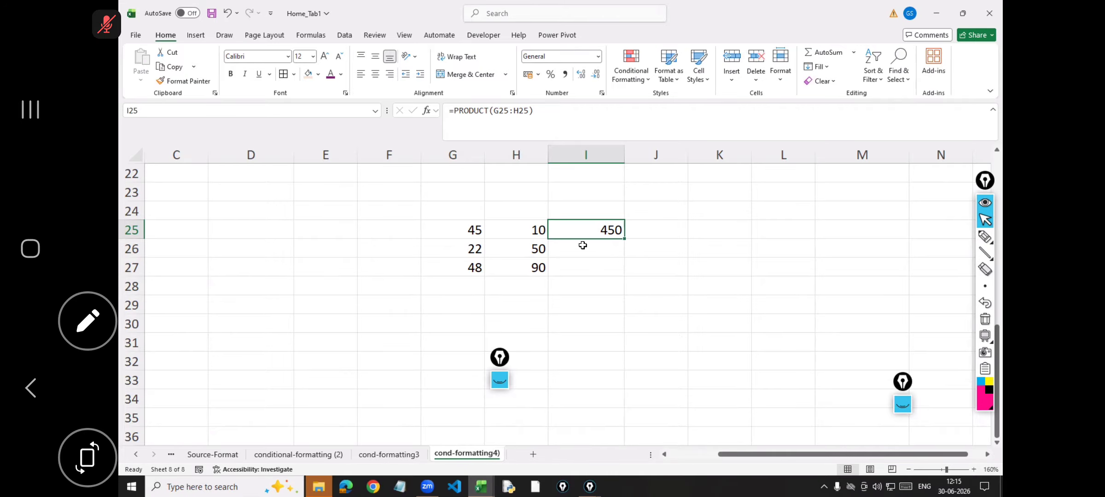
double_click(625, 241)
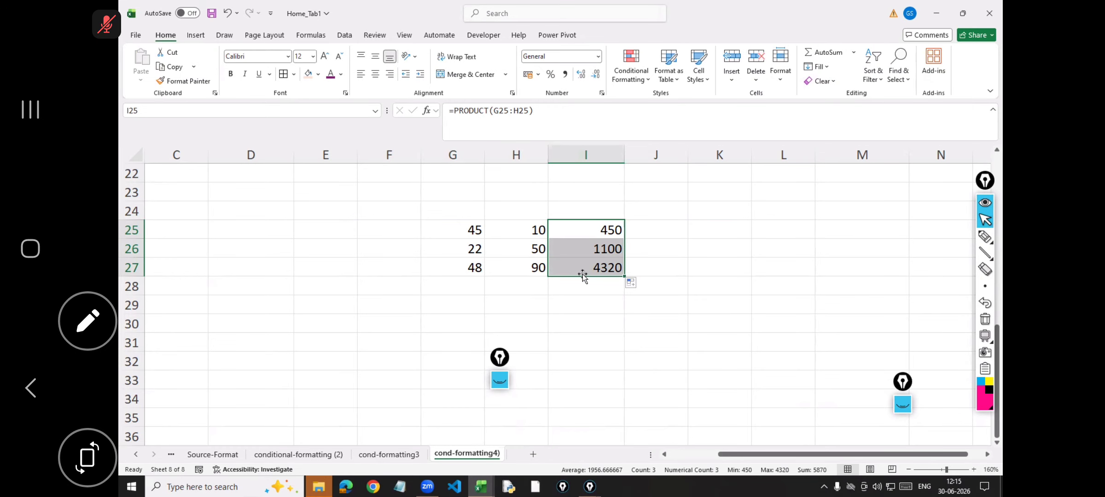
Change H26 to 34 and G27 to 10 to test how the PRODUCT formulas recalculate
drag(471, 224, 515, 267)
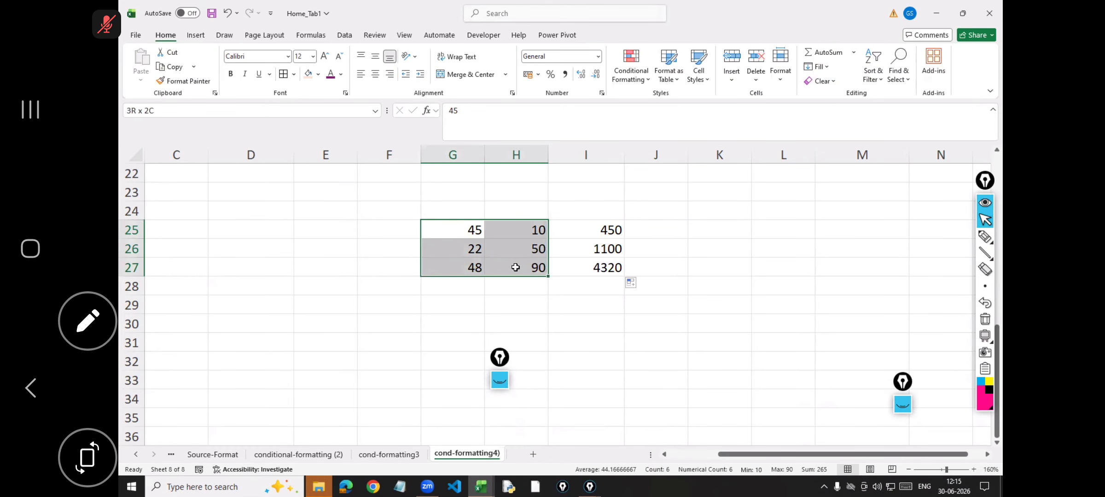
click(522, 245)
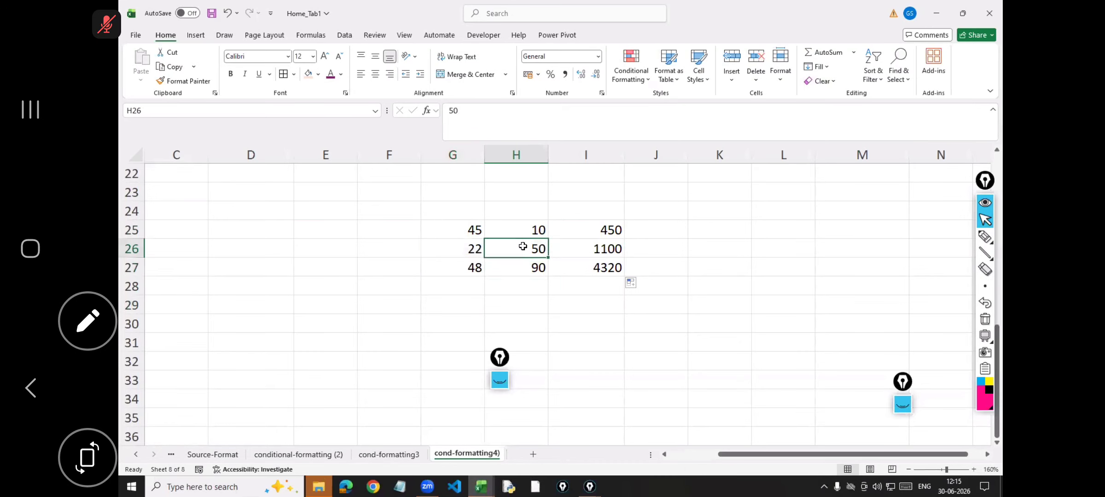
text(34)
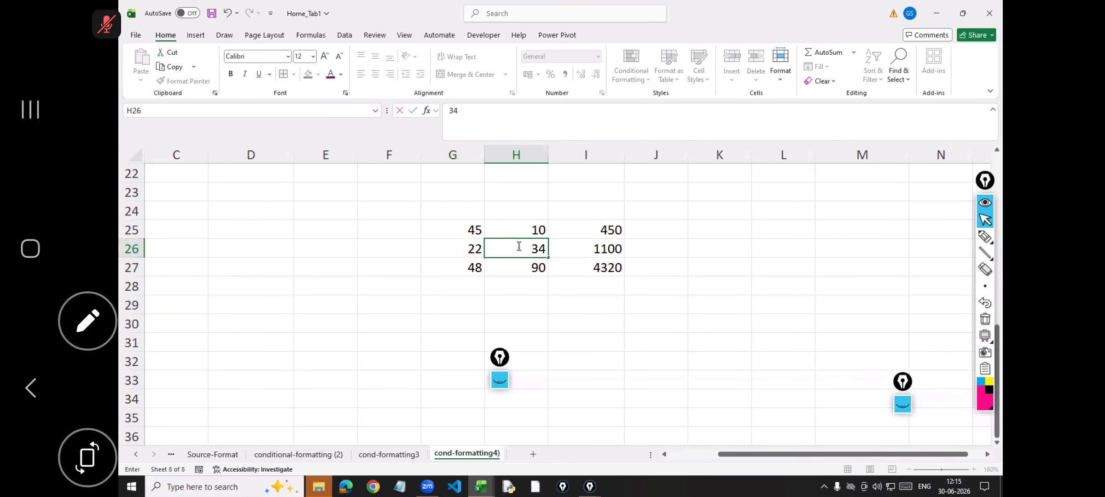
key(Return)
click(463, 267)
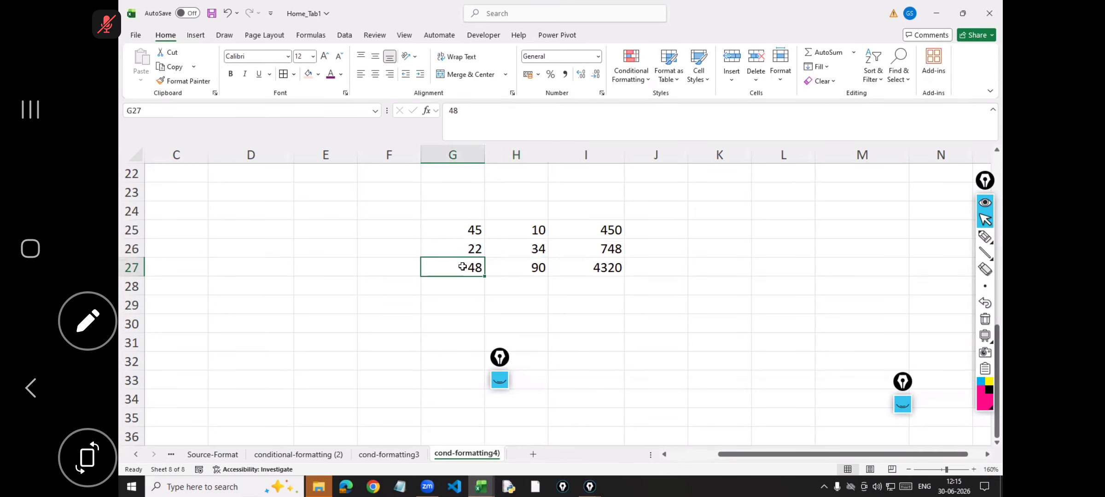
text(10)
key(Return)
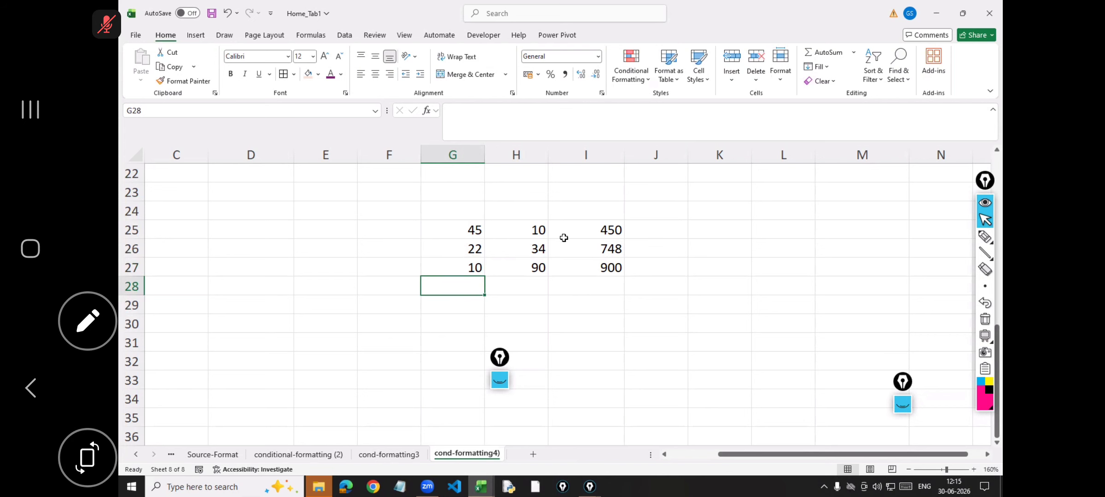
Enter the formula =55/0 in Hindi cell E6 to trigger the error-cells rule
scroll(491, 199, up, 5)
scroll(498, 247, up, 2)
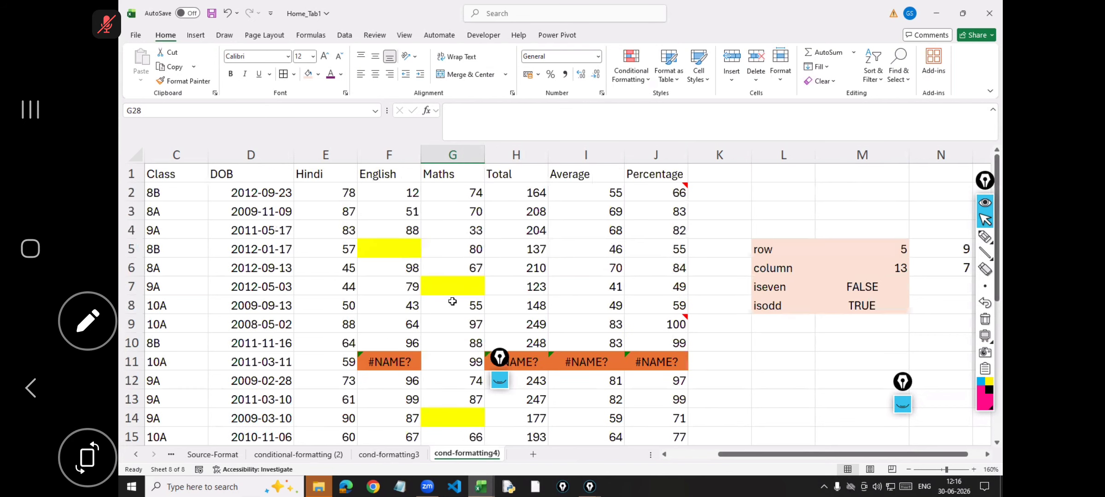
click(342, 270)
text(55/0)
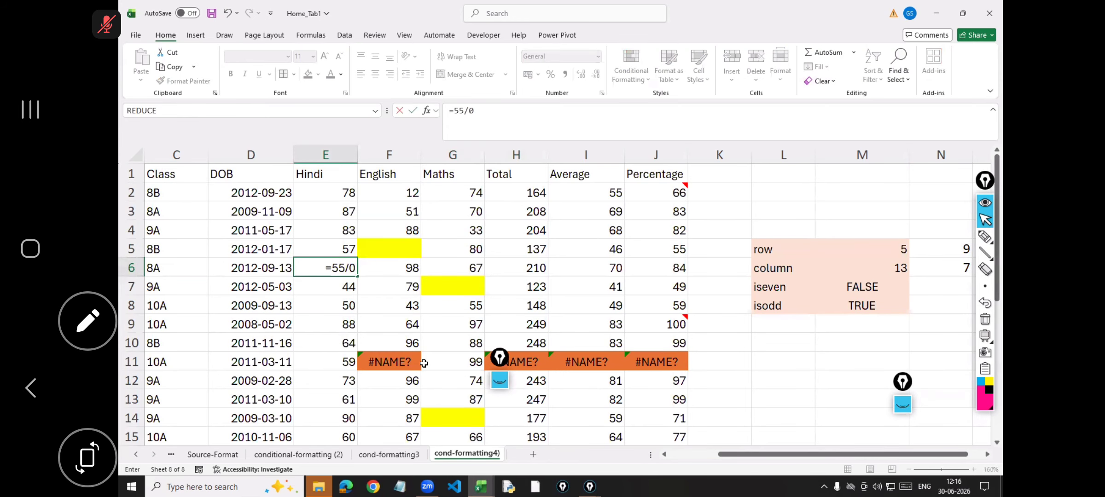
key(Return)
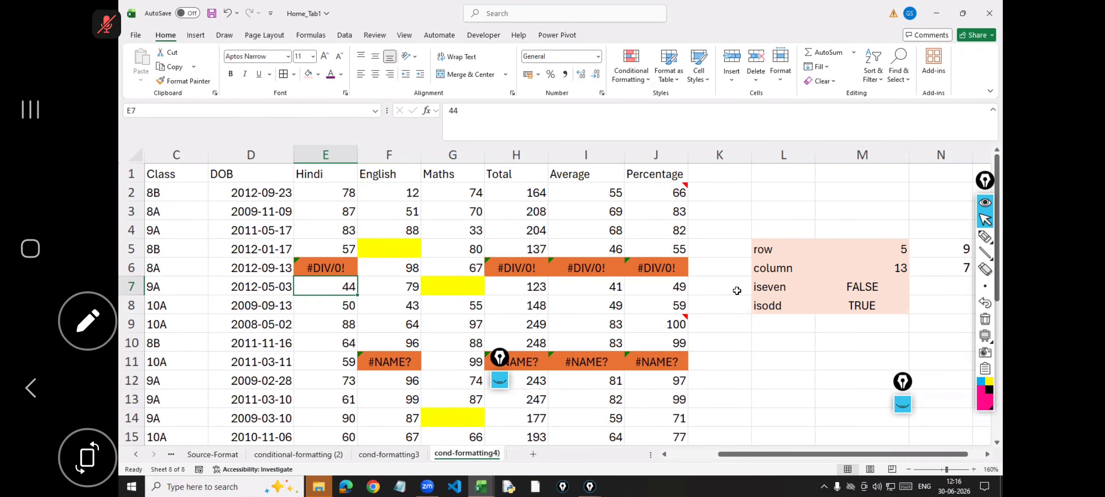
Duplicate the cond-formatting4) sheet, placing the copy directly after the original
scroll(642, 337, down, 3)
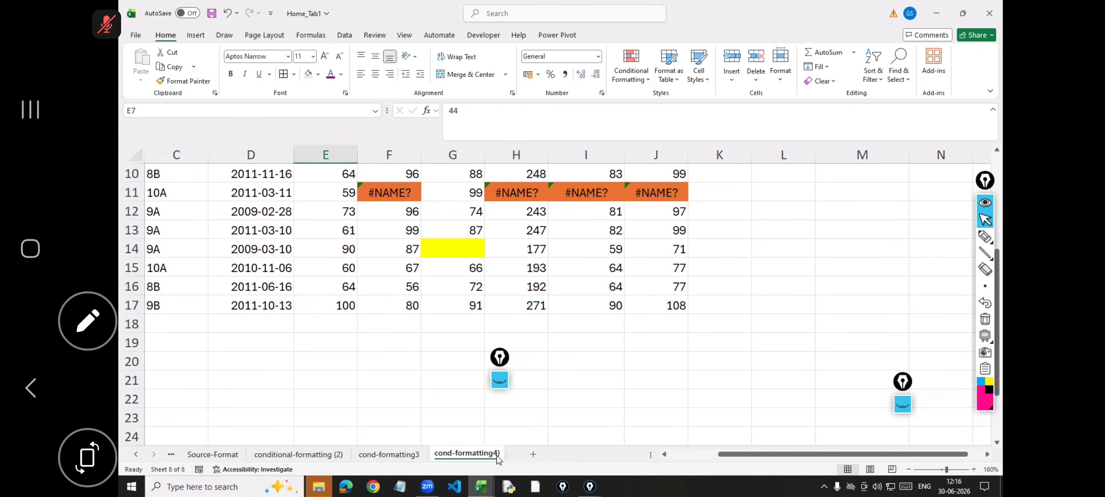
drag(518, 444, 519, 444)
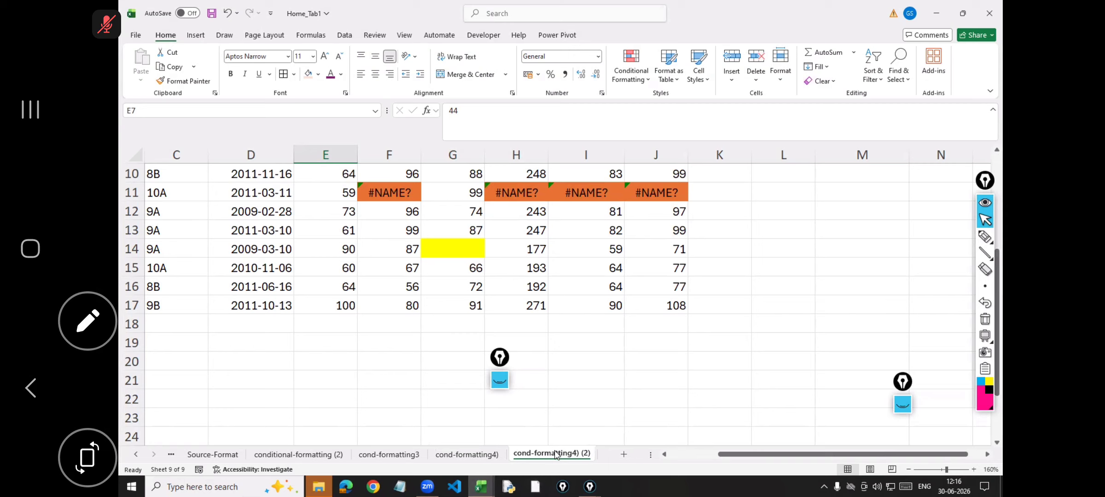
Rename the cond-formatting4) sheet as "highlight blanks -error"
double_click(488, 457)
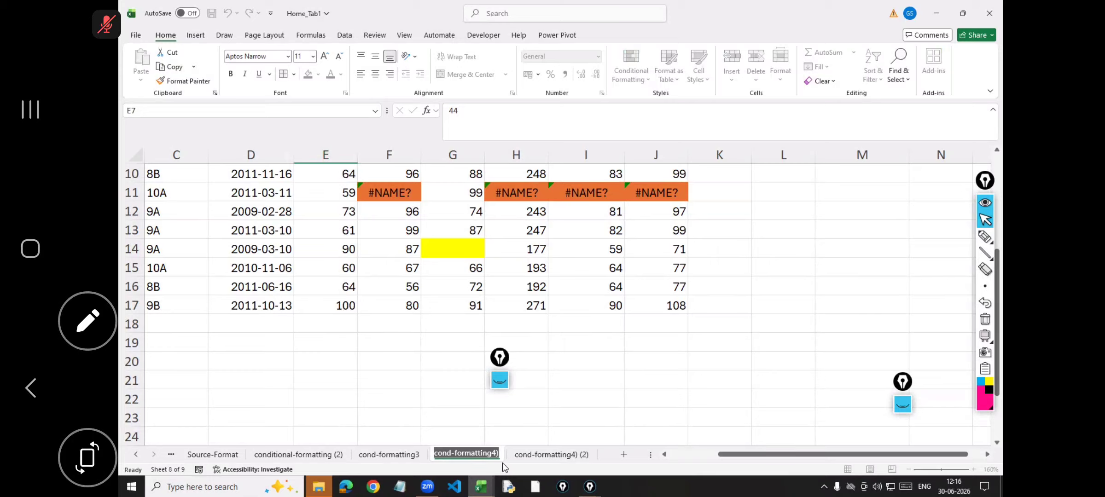
text(h)
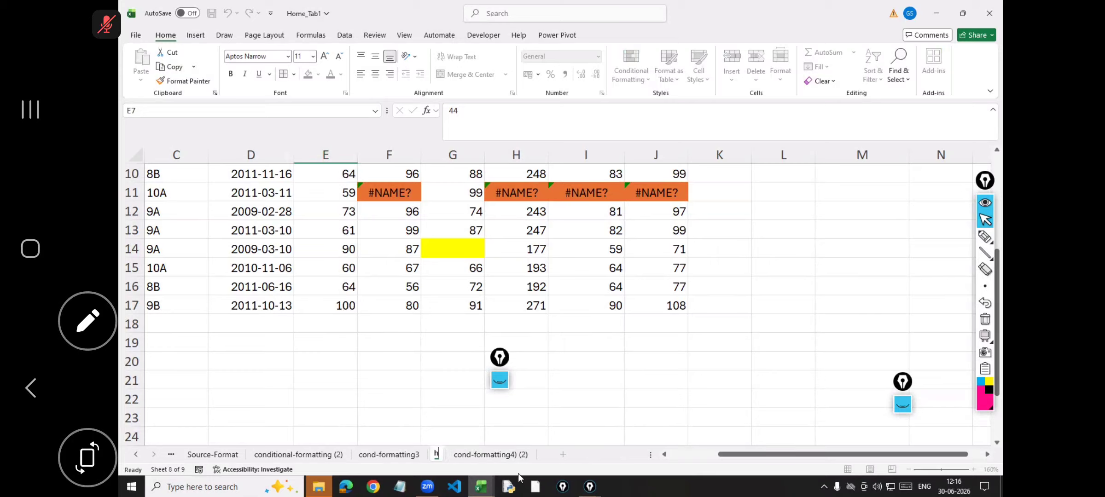
text(ighl)
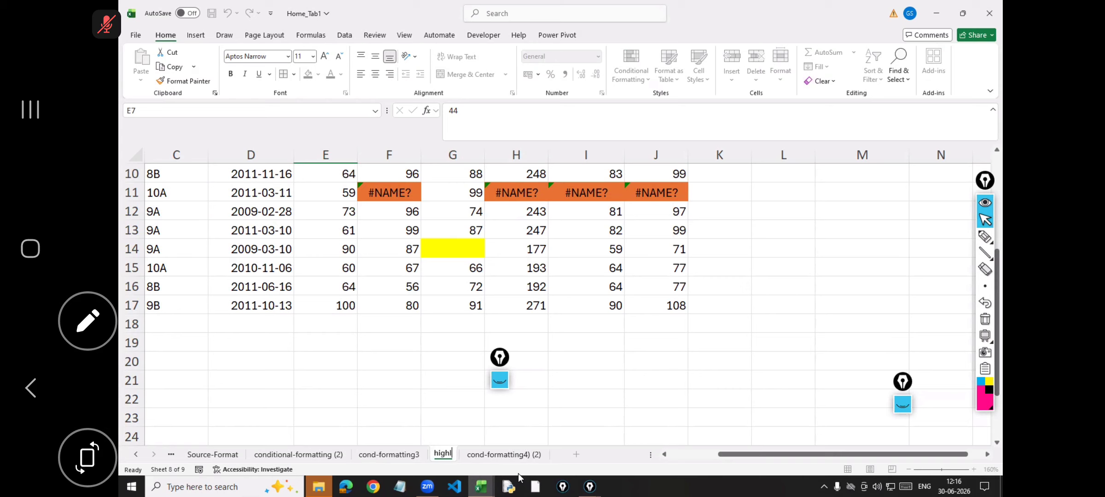
text(ight)
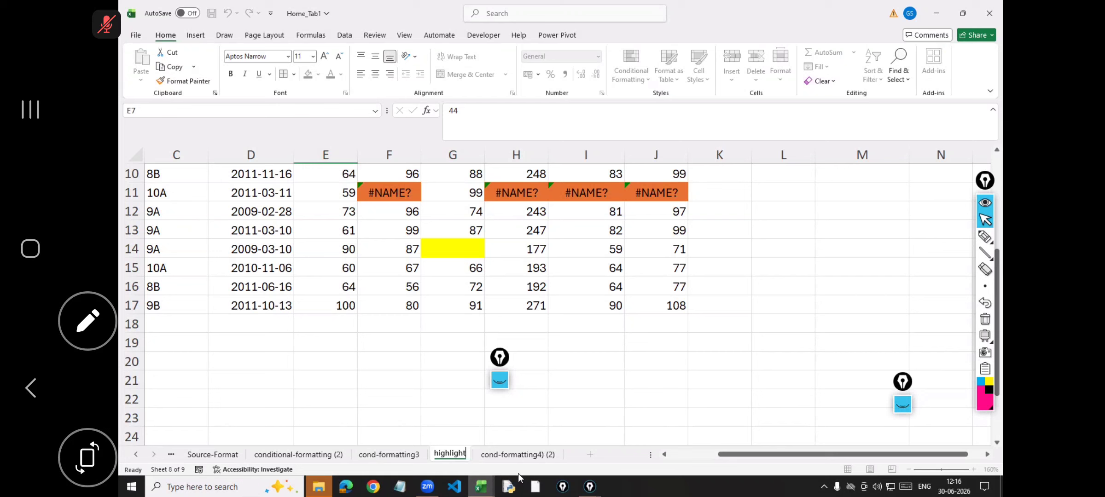
text( bl)
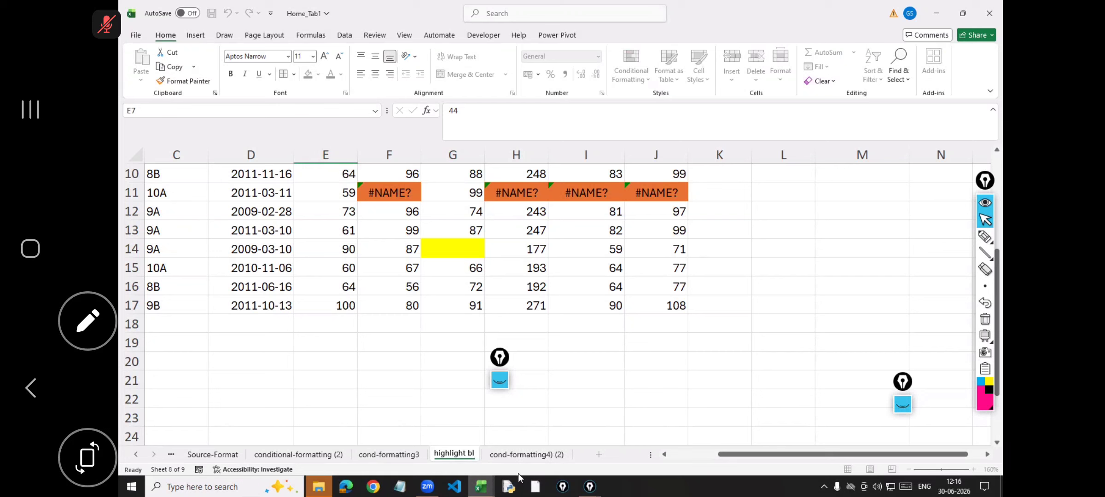
text(anks)
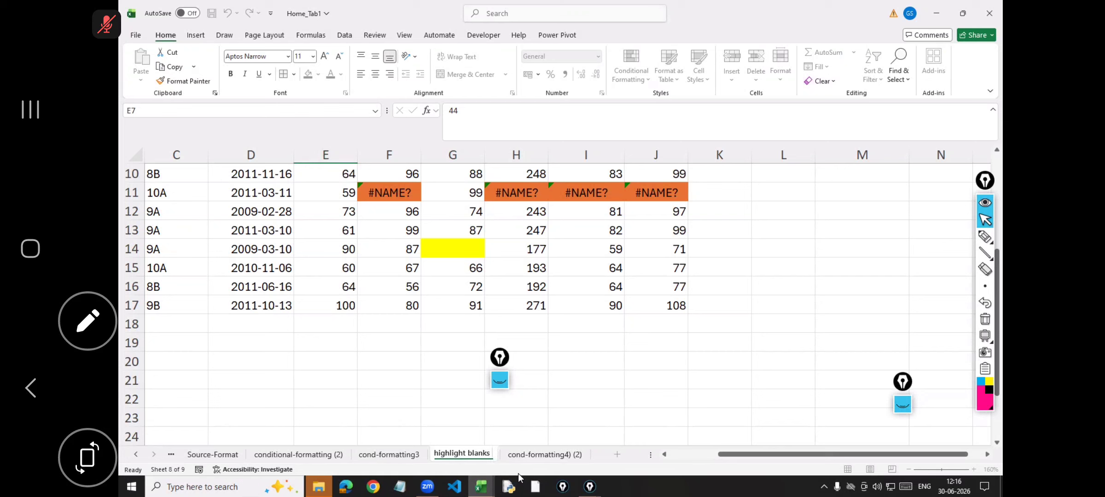
text( -error)
key(Return)
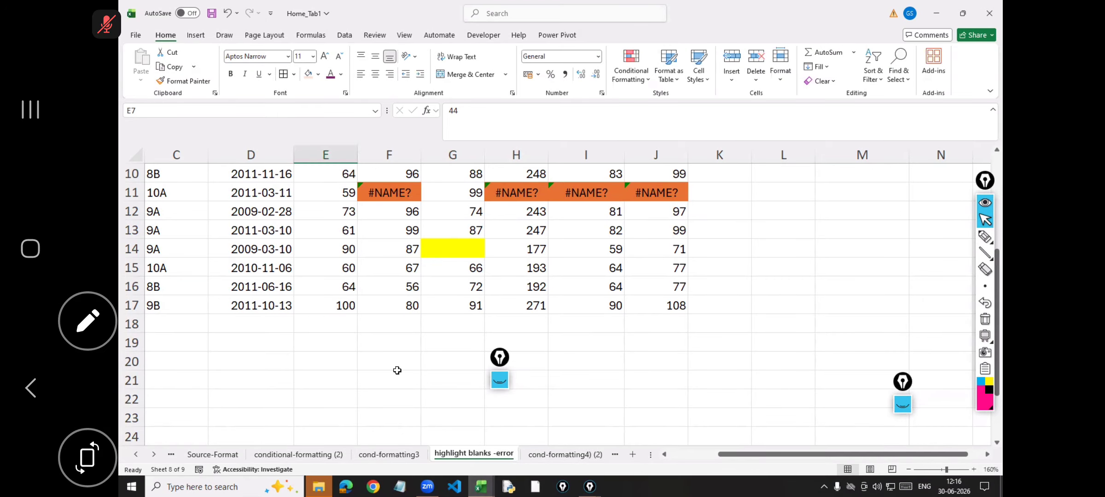
Rename the cond-formatting3 sheet as "Alternative rows"
double_click(391, 456)
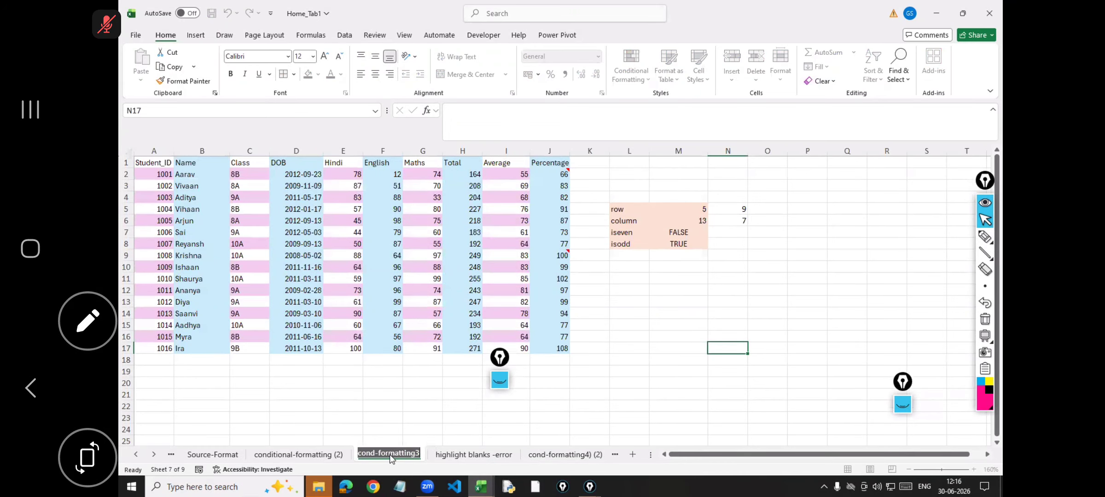
text(Altern)
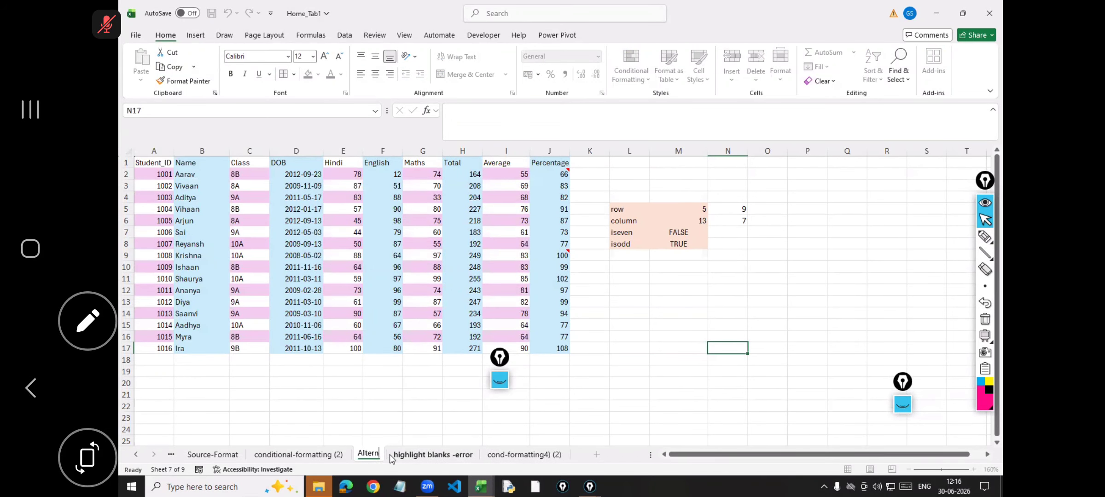
text(ative)
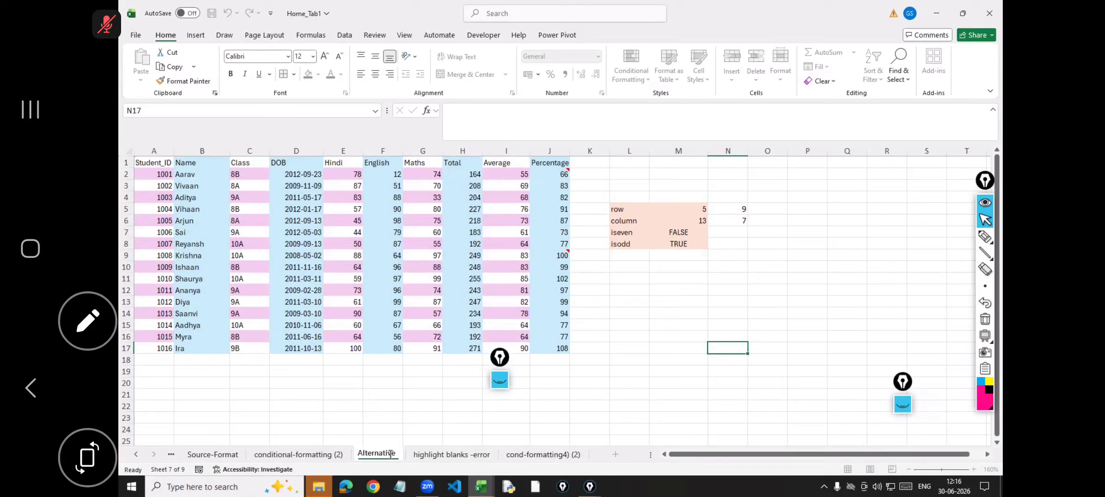
text( rows)
key(Return)
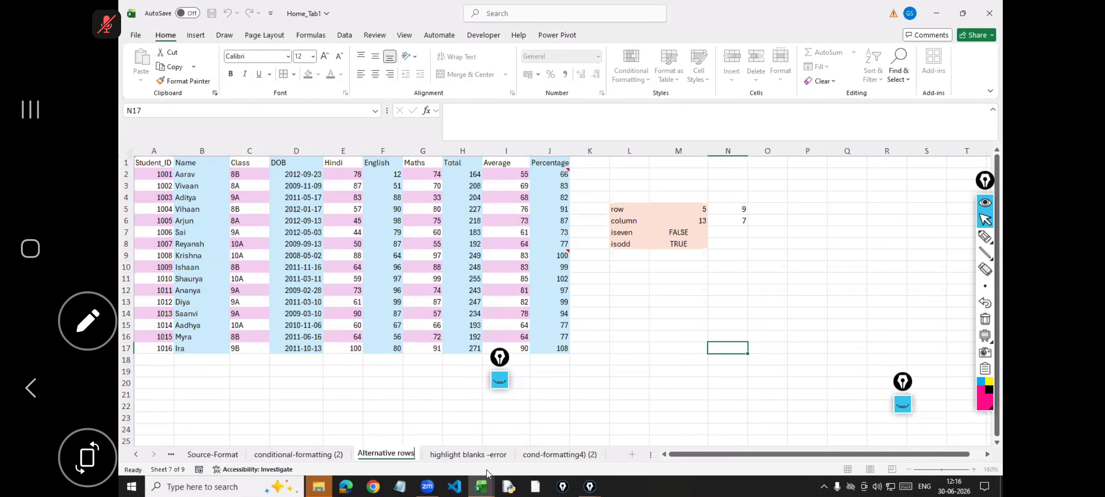
click(569, 420)
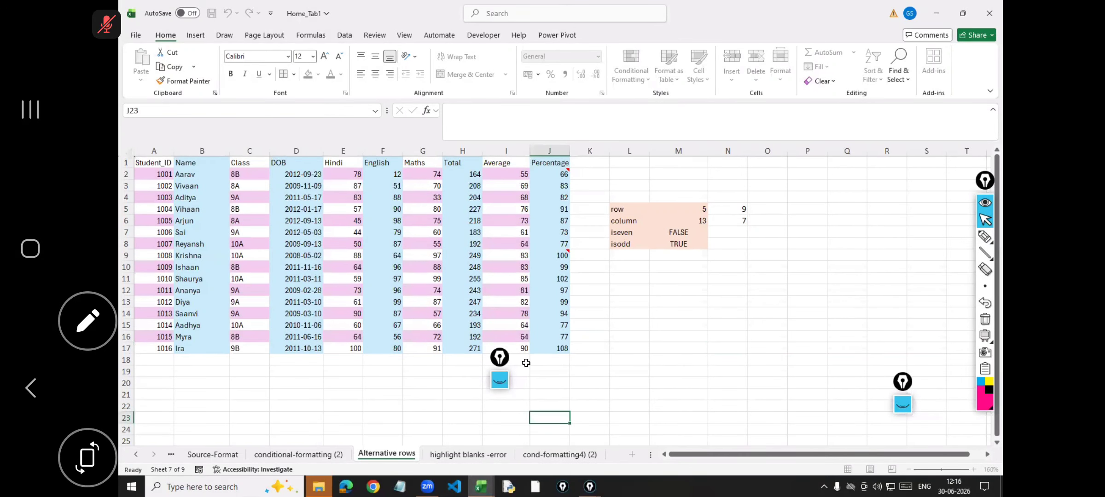
Rename the duplicated sheet cond-formatting4) (2) as "highlight Weekend"
click(589, 456)
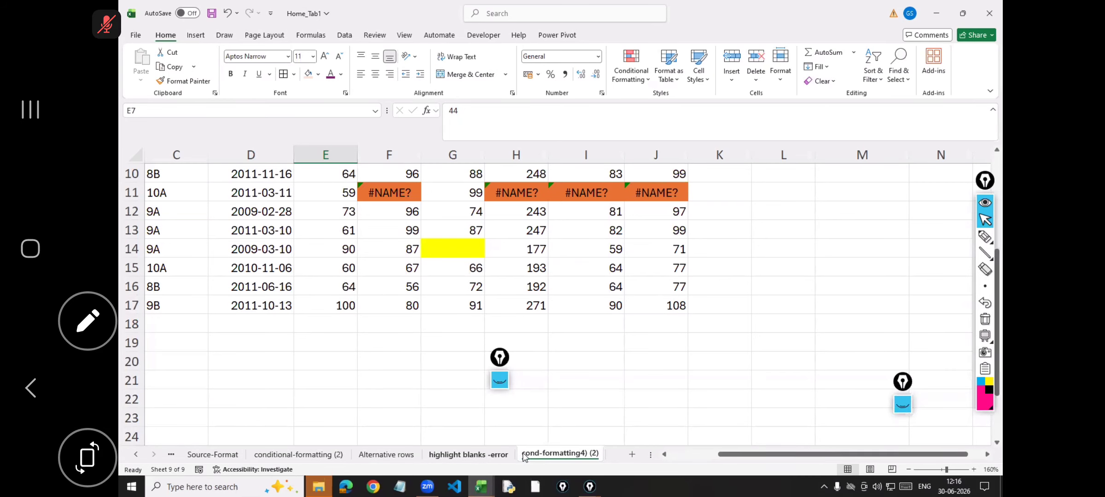
double_click(564, 452)
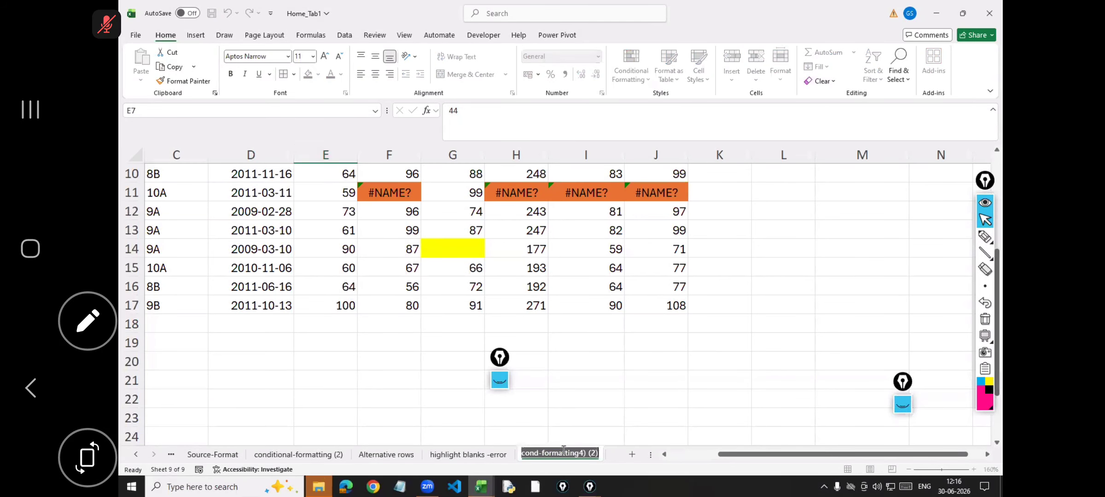
text(Weekend)
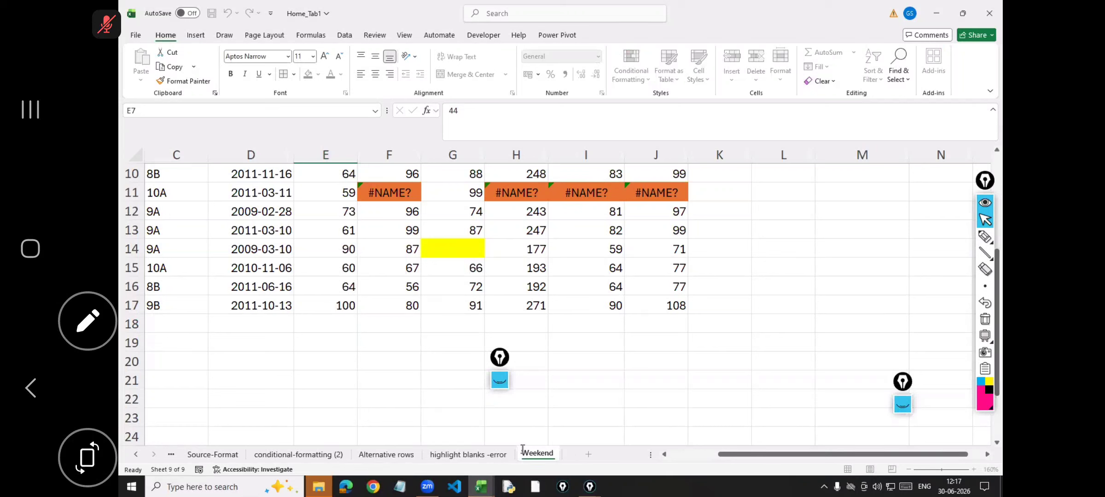
text(highlight)
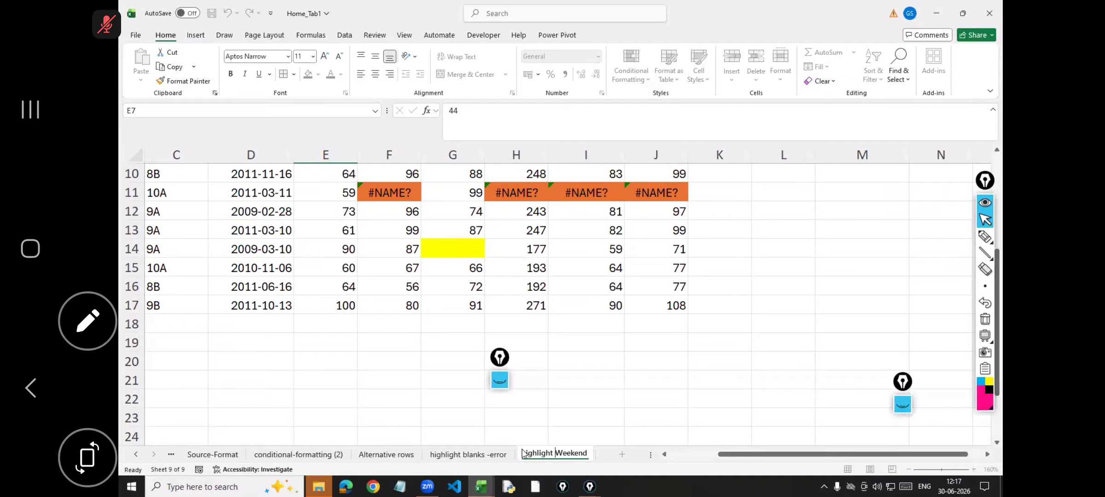
key(Return)
Clear the conditional formatting rules from the whole student table on the highlight Weekend sheet
click(454, 255)
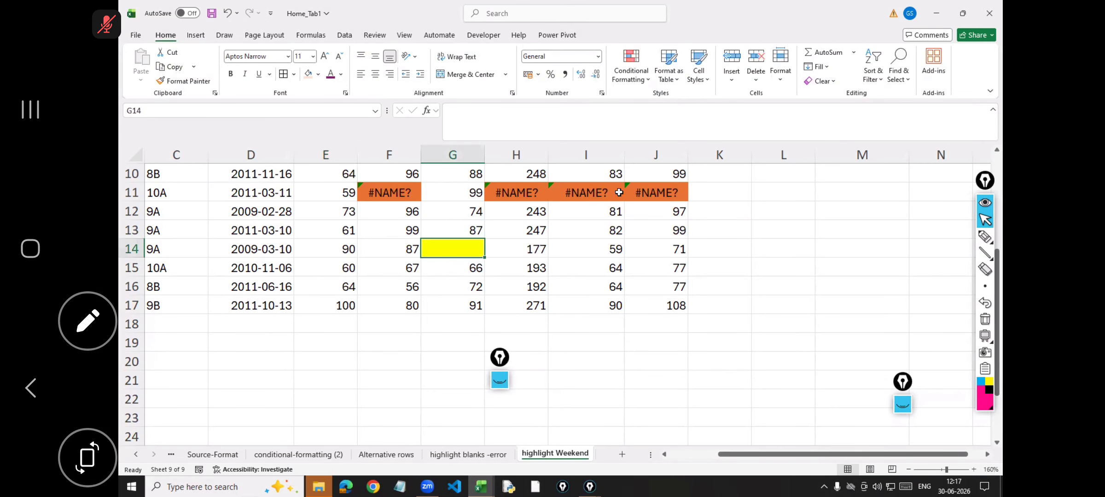
key(ctrl+a)
scroll(619, 166, up, 3)
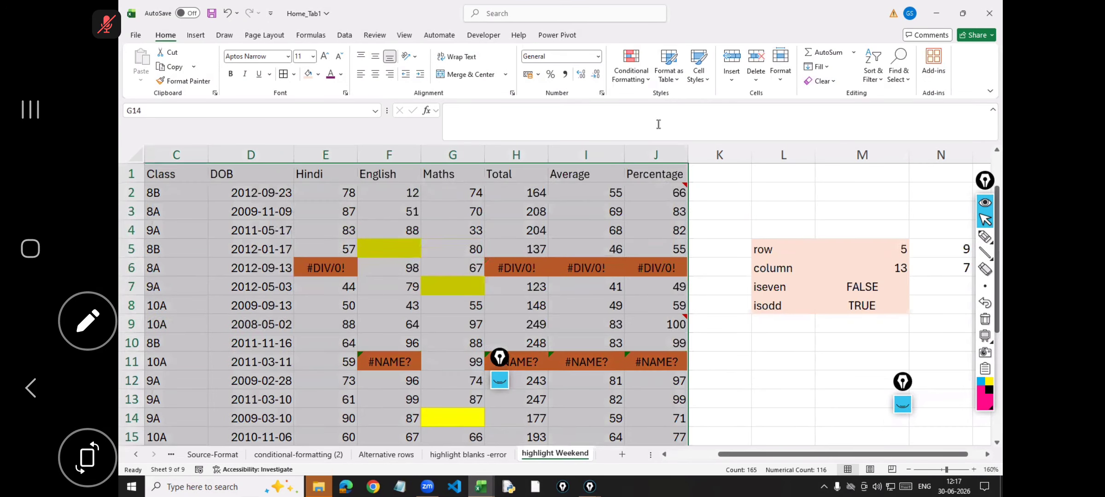
click(646, 79)
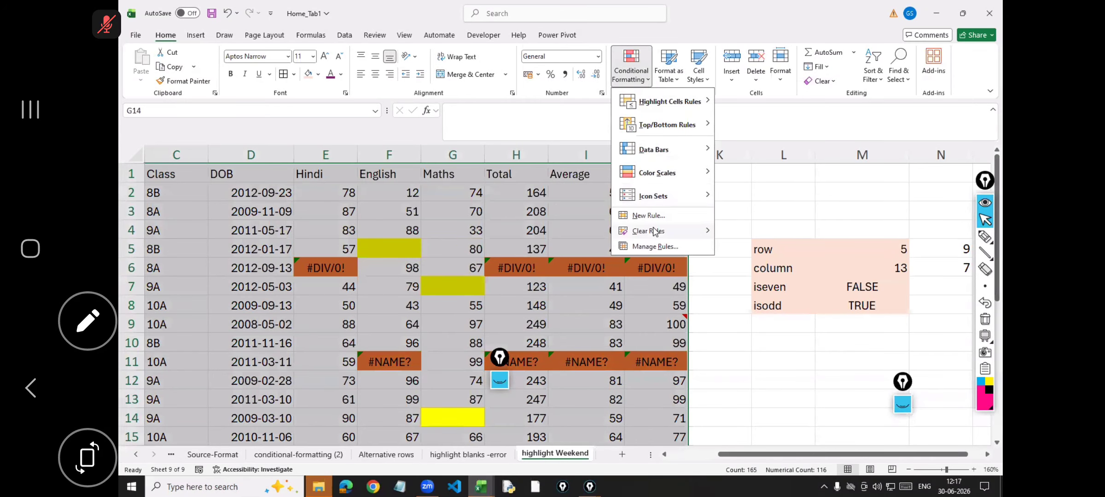
mouse_move(669, 234)
click(757, 235)
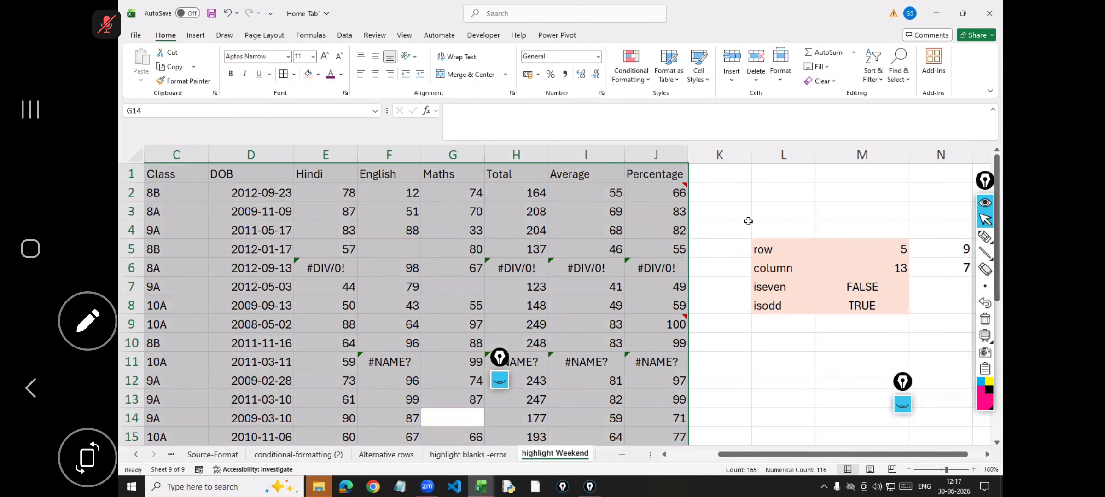
Clear all contents and formats from the row, column, iseven and isodd helper block beside the student table
drag(719, 229, 980, 417)
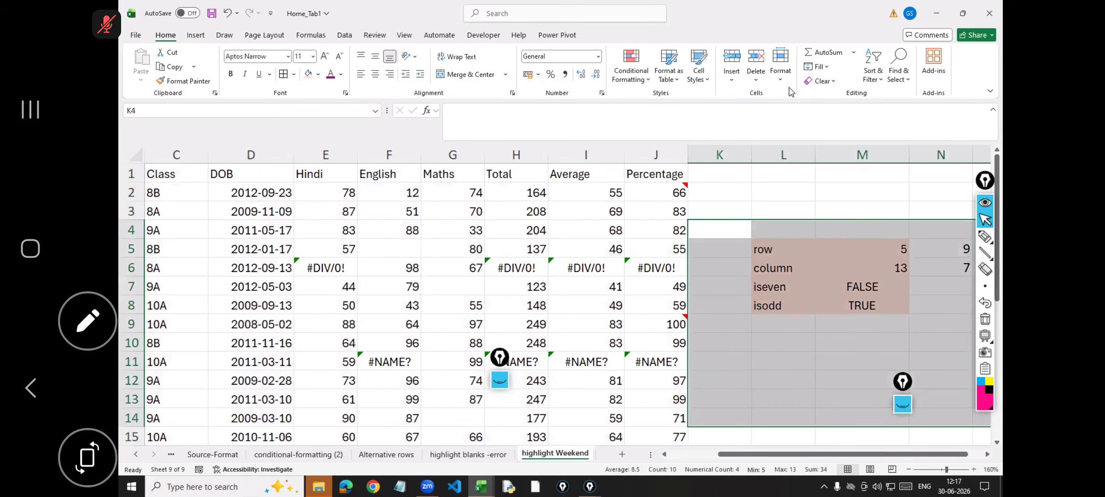
click(821, 81)
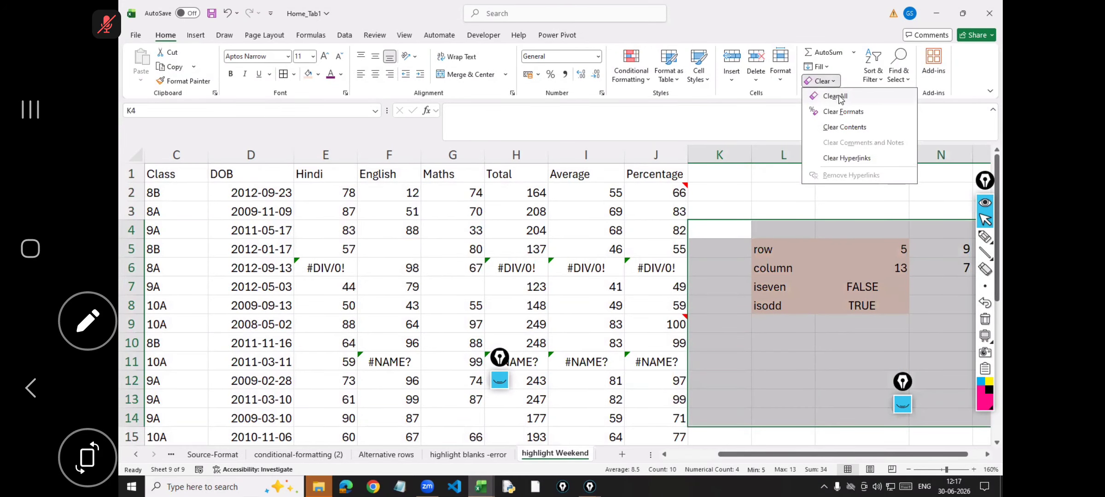
click(835, 96)
Replace the division formula in Hindi cell E6 with 34
click(328, 270)
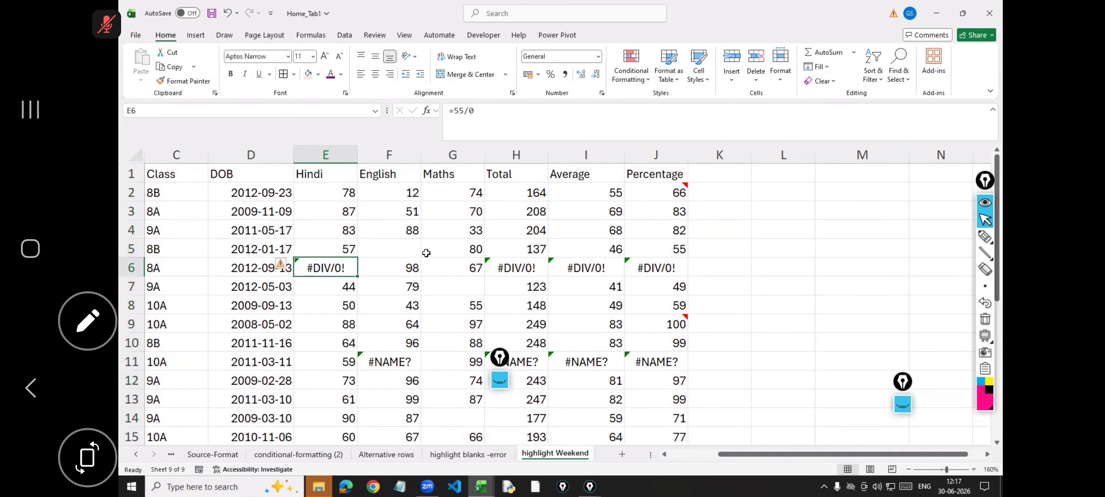
text(34)
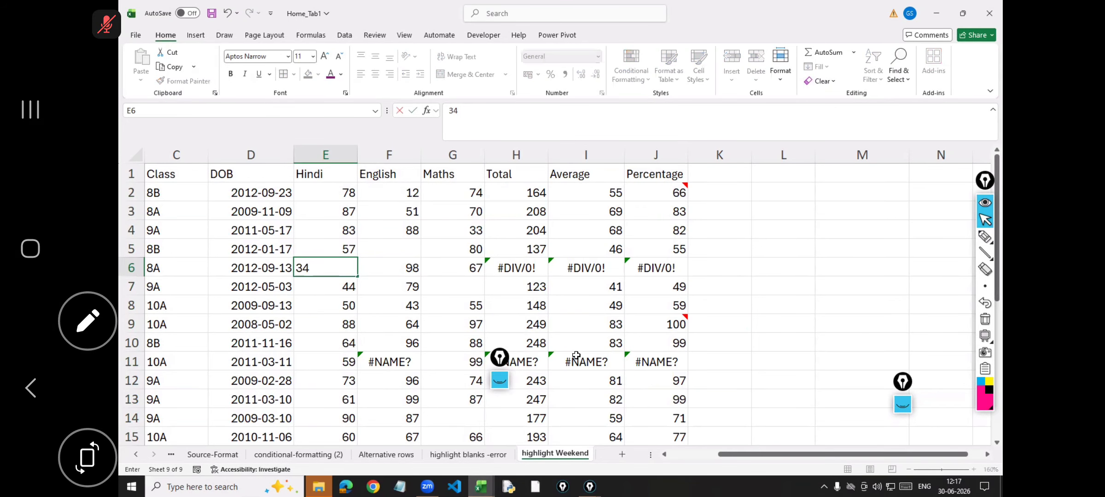
key(Return)
Inspect the formula in F11, then select the DOB dates in D2:D17 and open the additional number format options
click(398, 362)
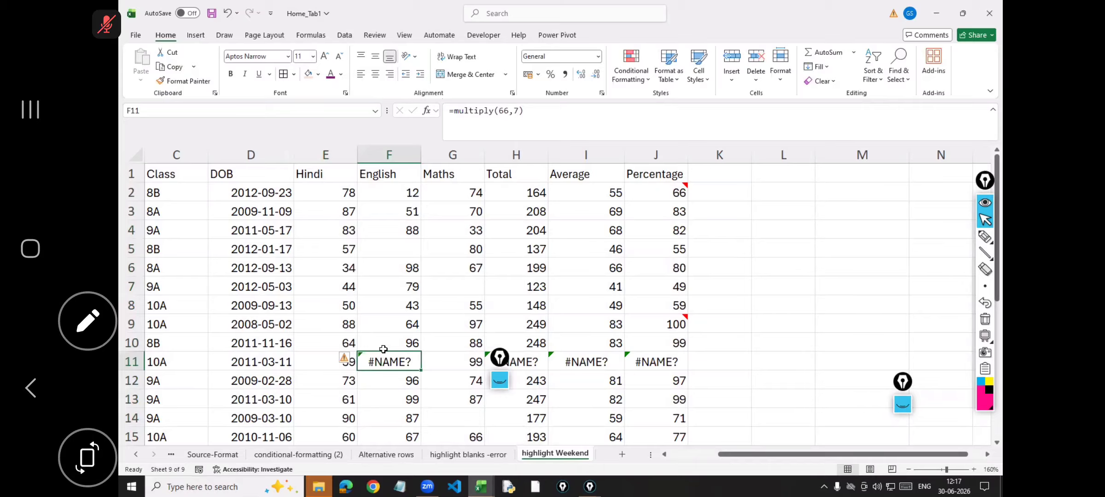
scroll(384, 349, down, 2)
scroll(384, 349, up, 2)
click(942, 469)
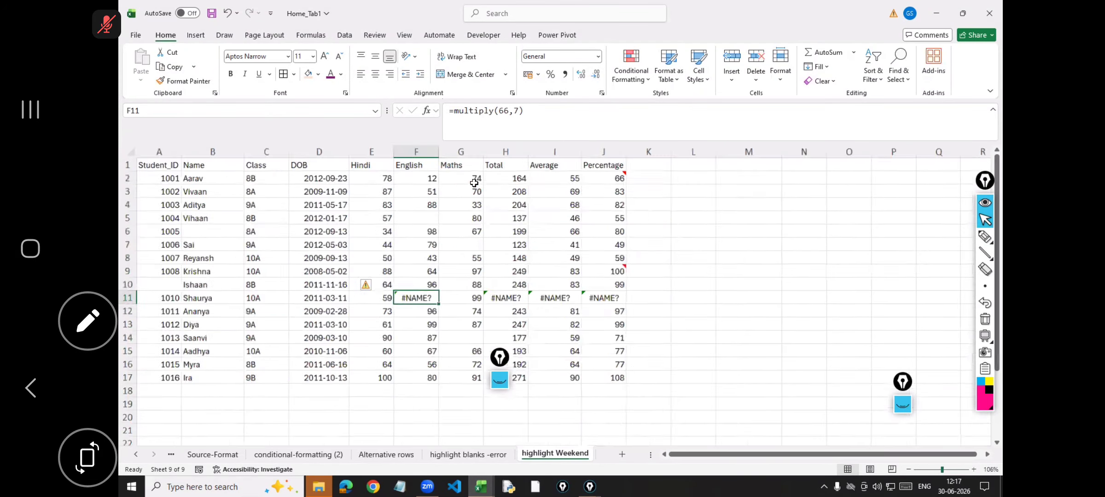
scroll(474, 183, down, 1)
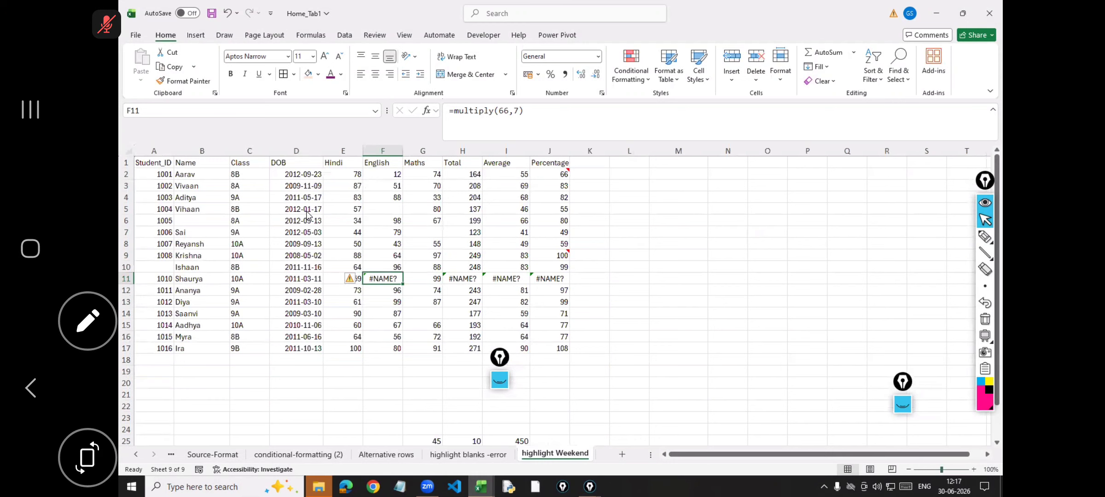
drag(302, 175, 301, 348)
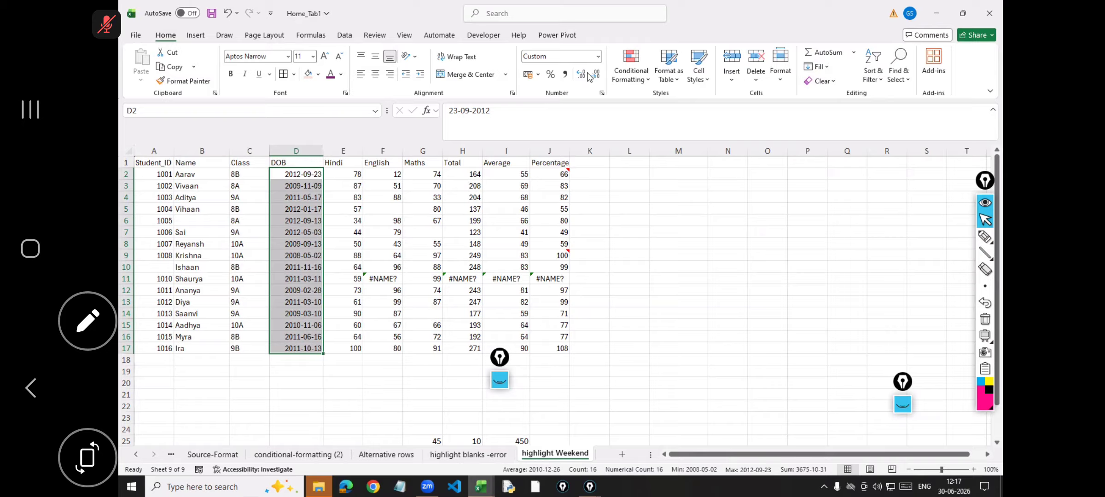
click(599, 57)
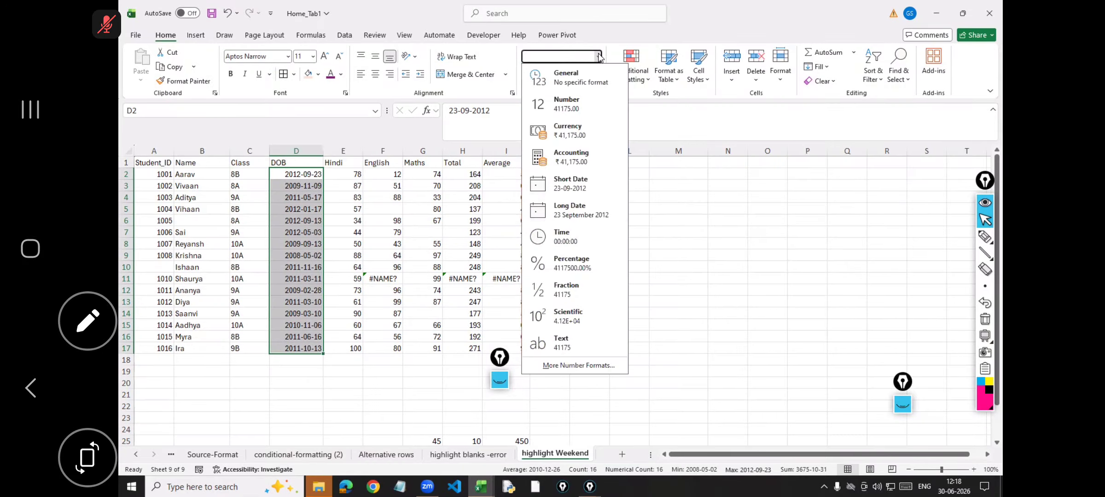
click(579, 366)
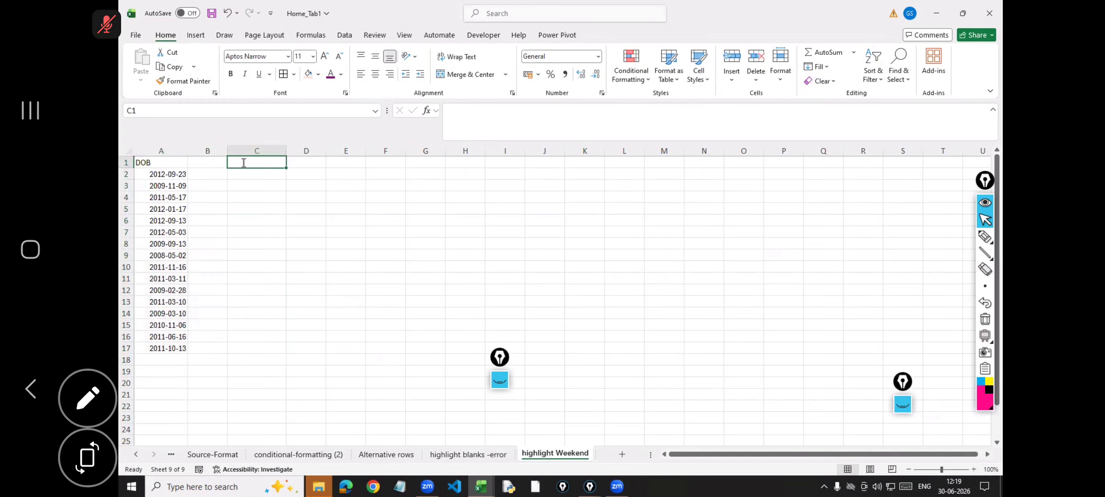
Enter the header Date in C1 and change the DOB header in A1 to Weekend
text(Date)
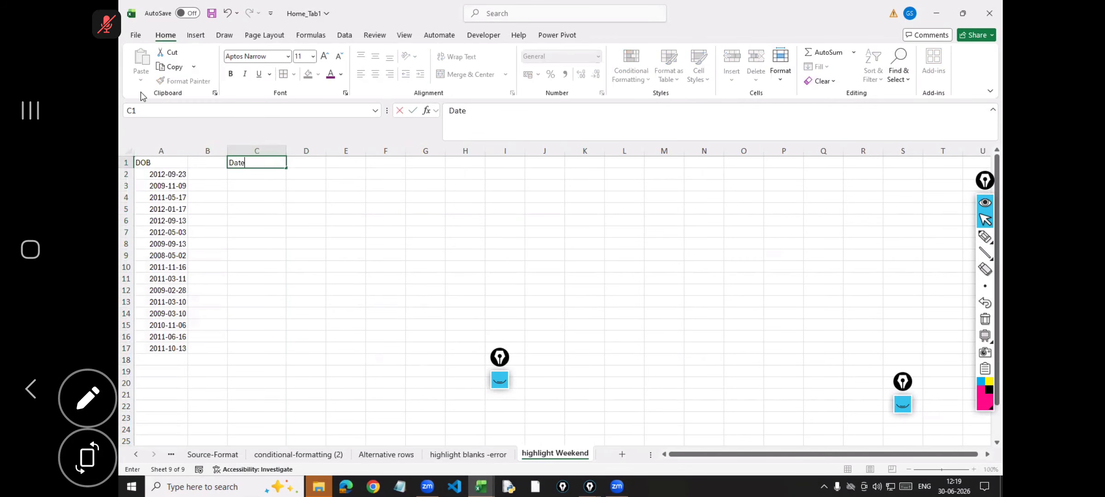
click(160, 165)
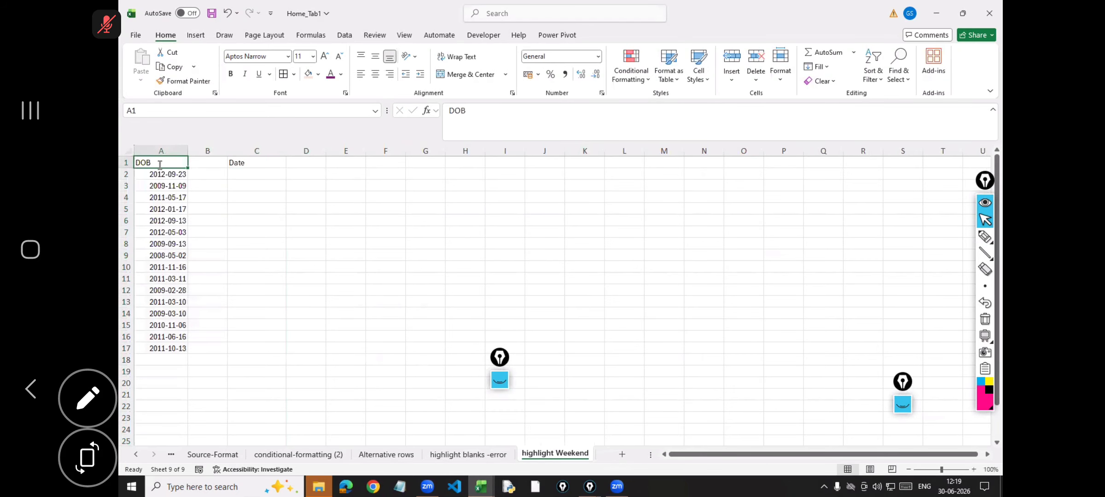
text(Wee)
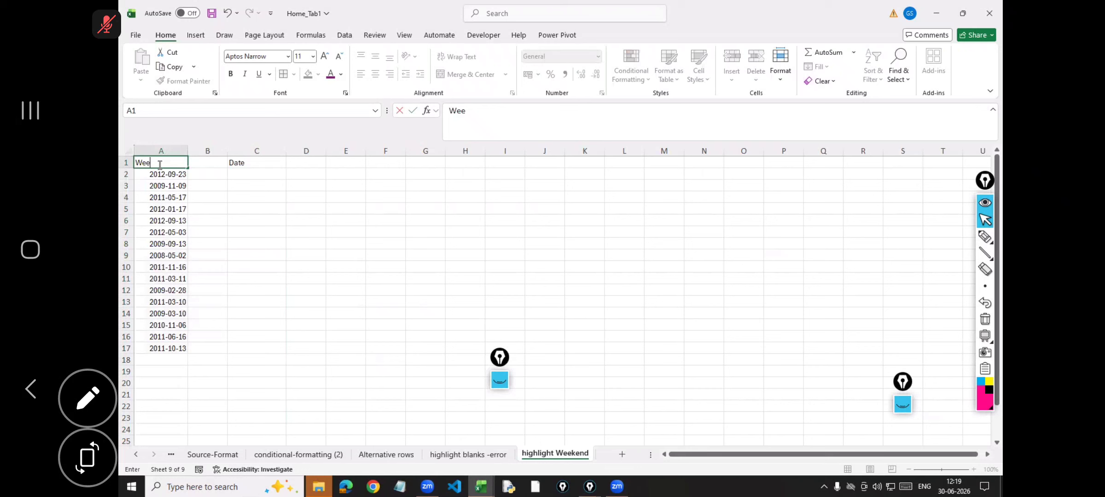
text(kend)
click(217, 162)
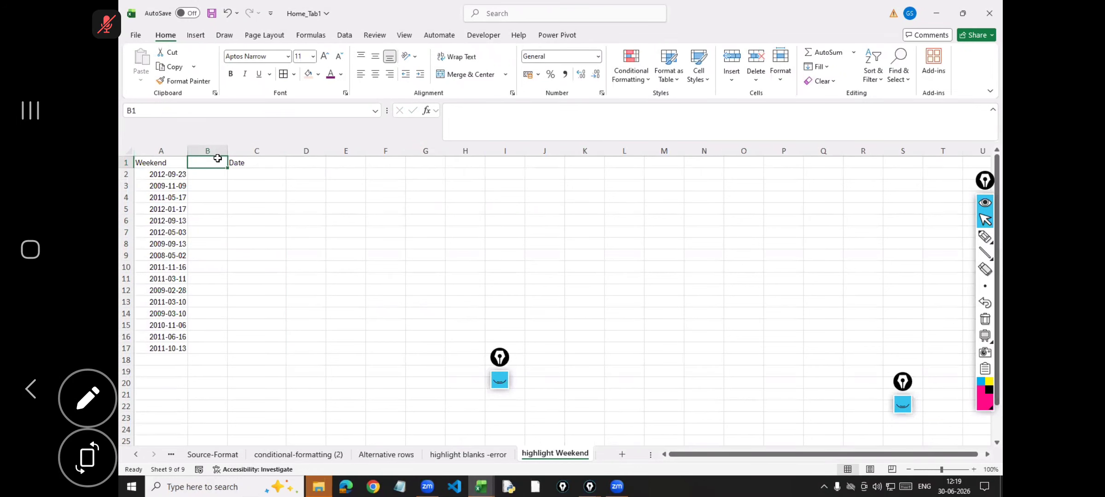
Replace the header in C1 with Sunday
click(242, 160)
text(Su)
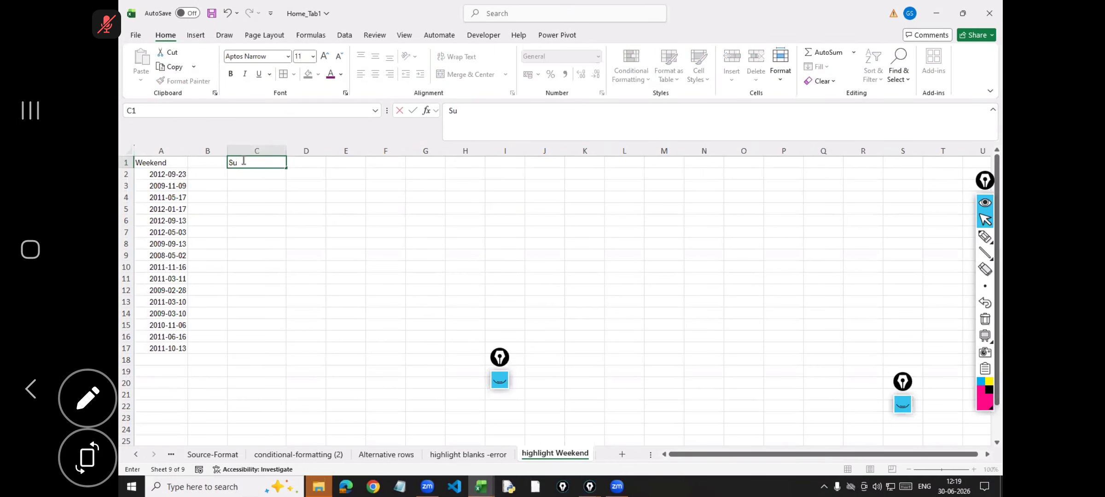
text(nday)
key(Return)
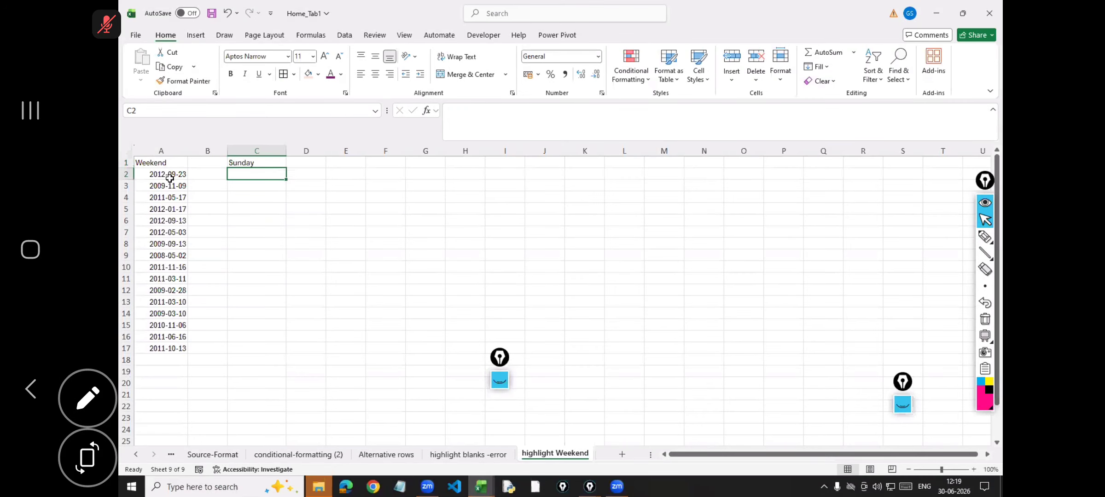
click(174, 158)
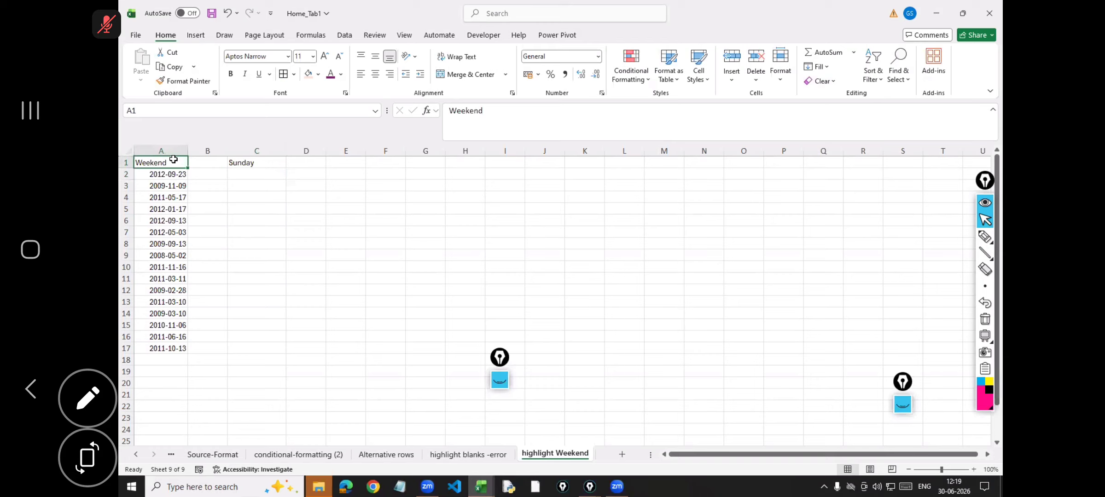
Enter the date 06-05-2026 in C2 and fill the daily series down to C17
click(242, 175)
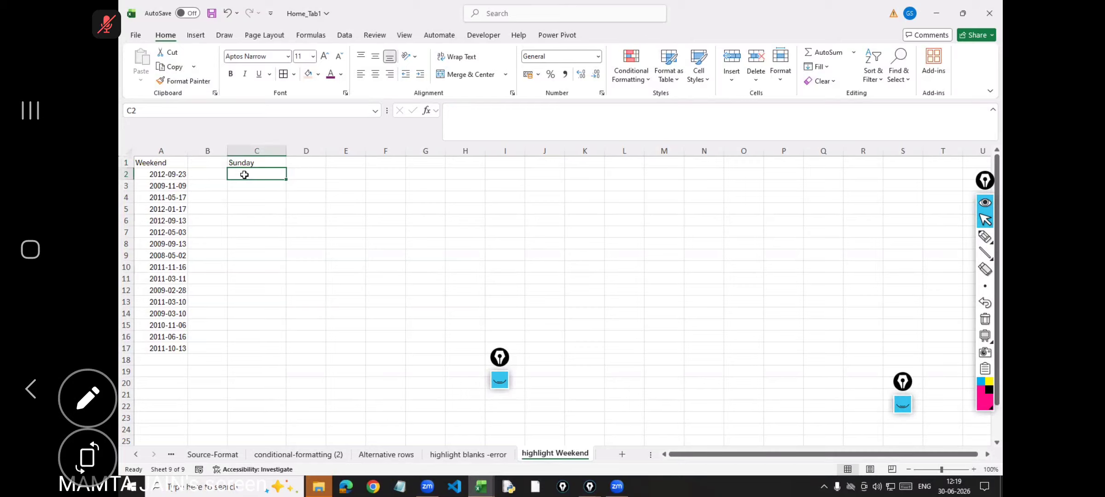
text(6-05-2)
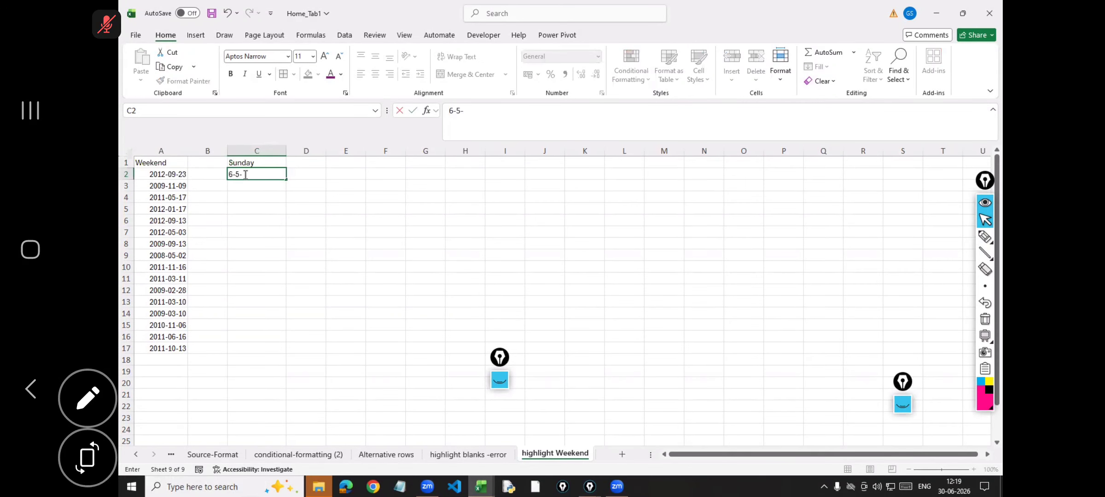
text(026)
click(275, 185)
click(278, 174)
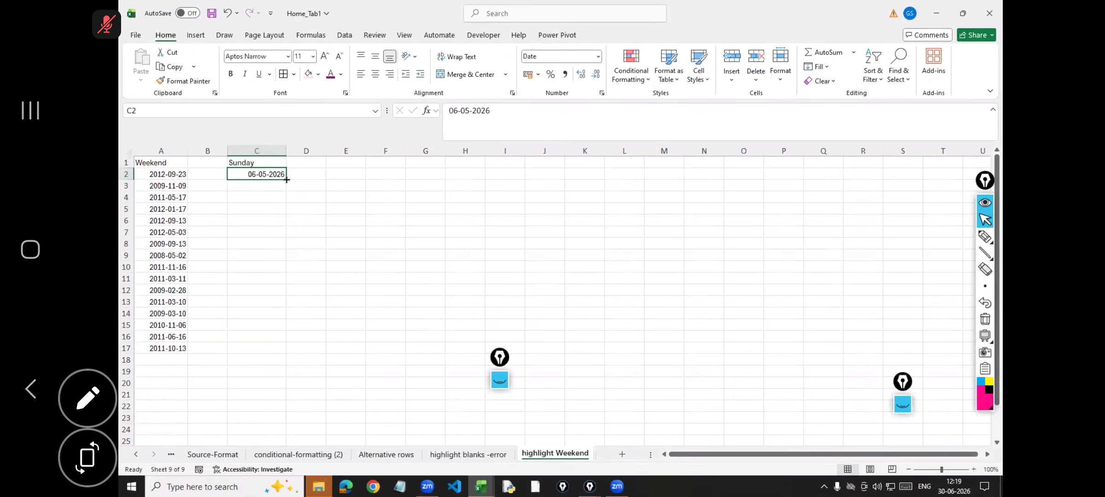
drag(286, 180, 264, 351)
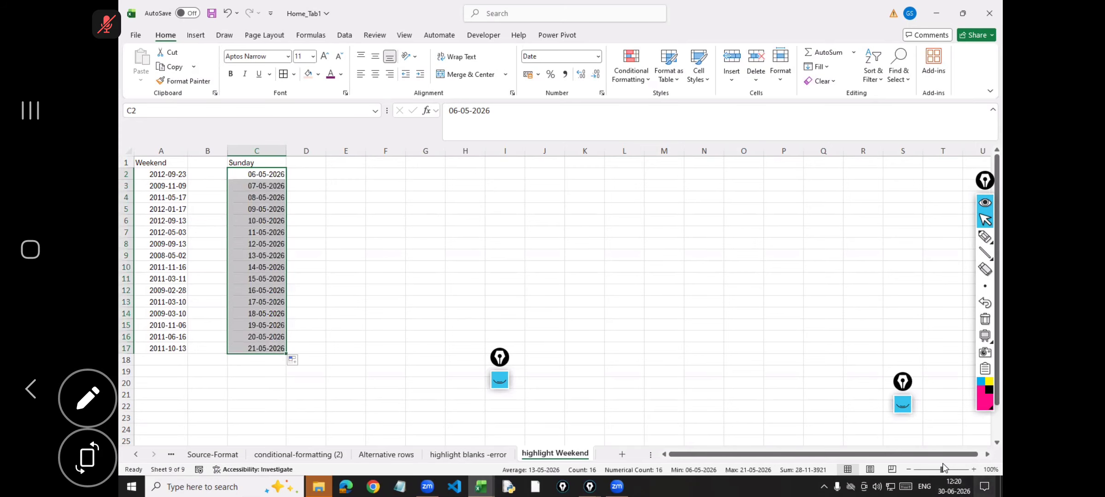
drag(942, 470, 944, 469)
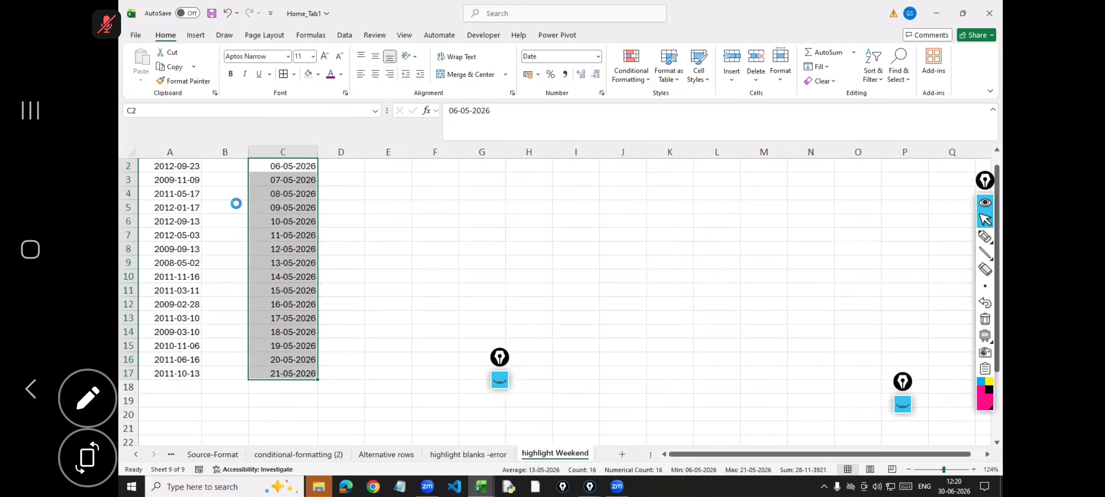
scroll(235, 241, up, 1)
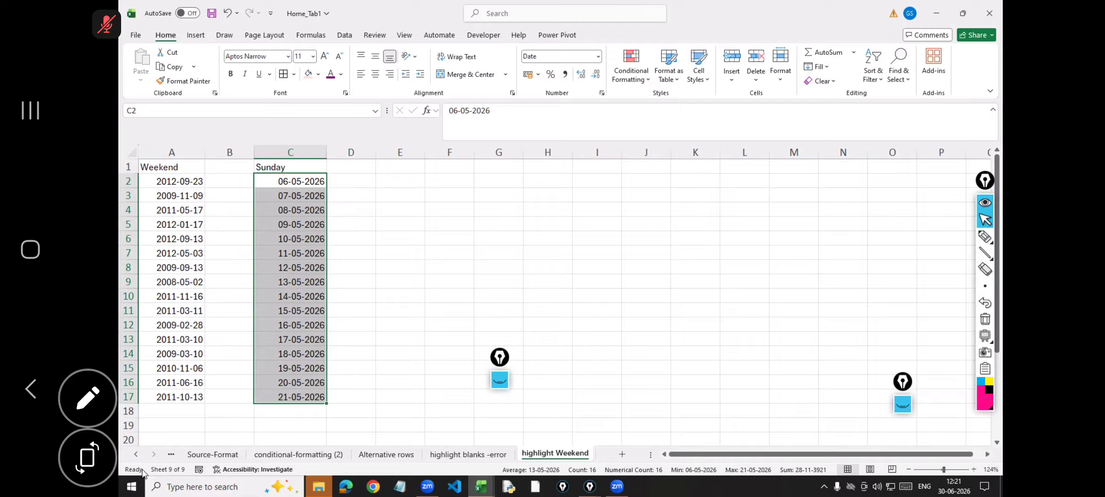
Format the dates in A2:A17 with the Date type 14-03-2012, without the asterisk
drag(184, 181, 172, 405)
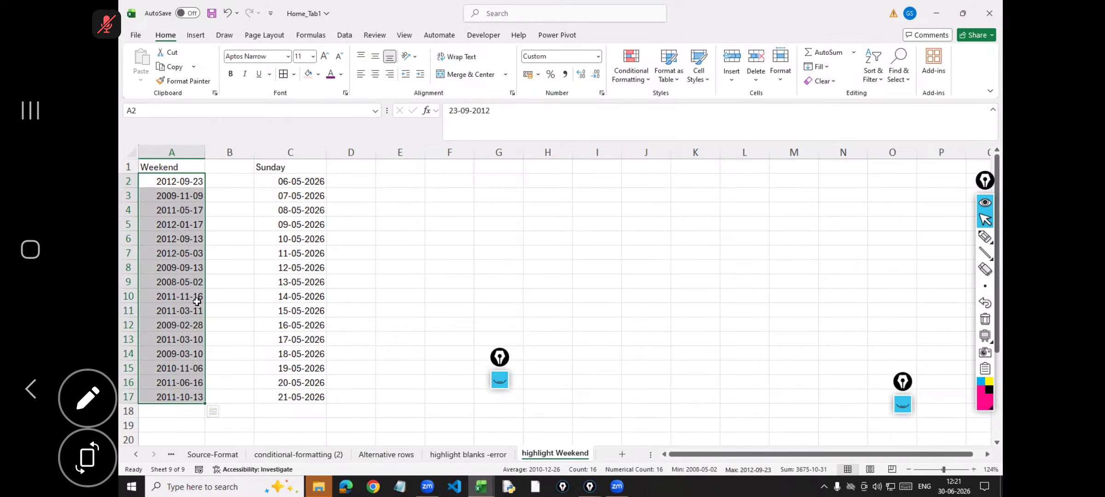
click(601, 93)
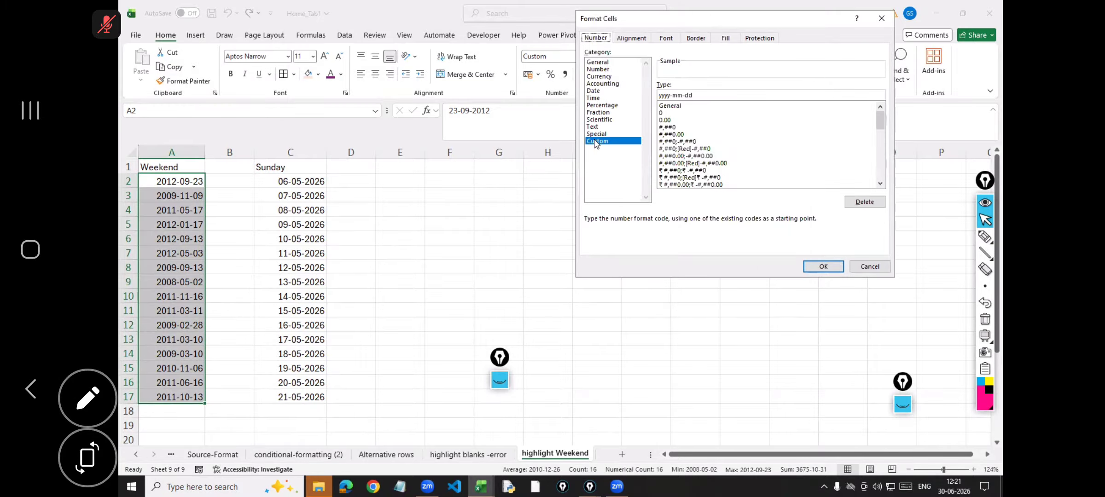
click(592, 91)
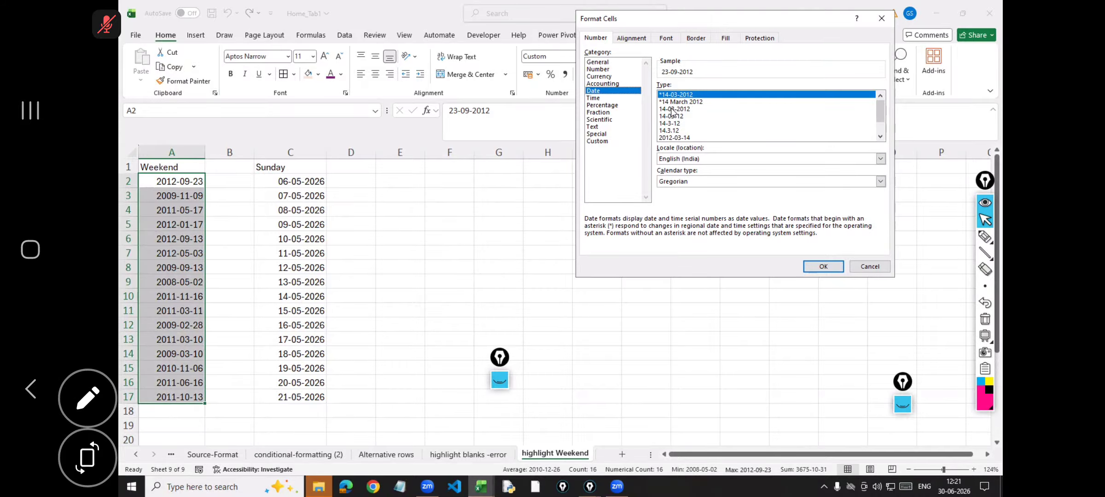
click(673, 110)
click(824, 267)
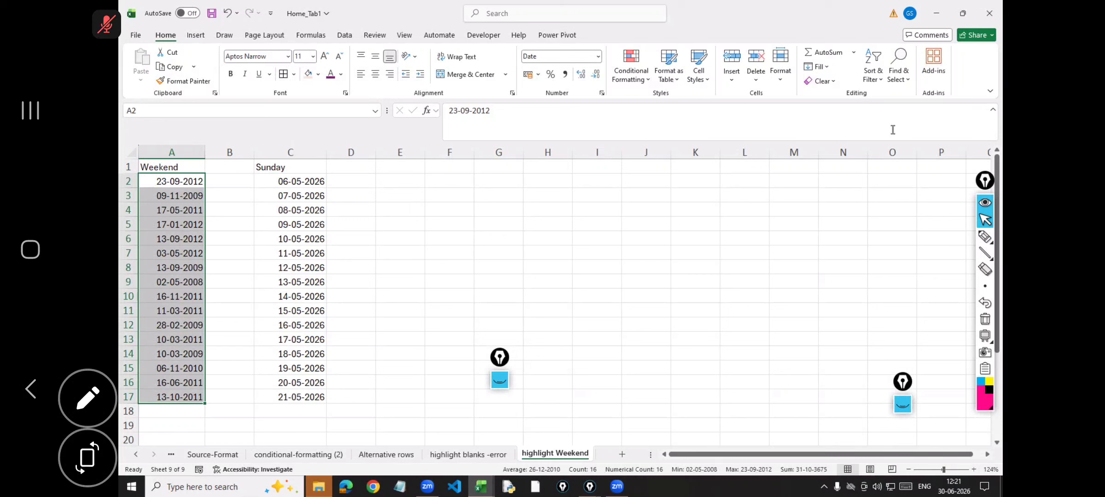
Enter 15-06-2026 in A2 and fill the daily date series down to A17
click(198, 183)
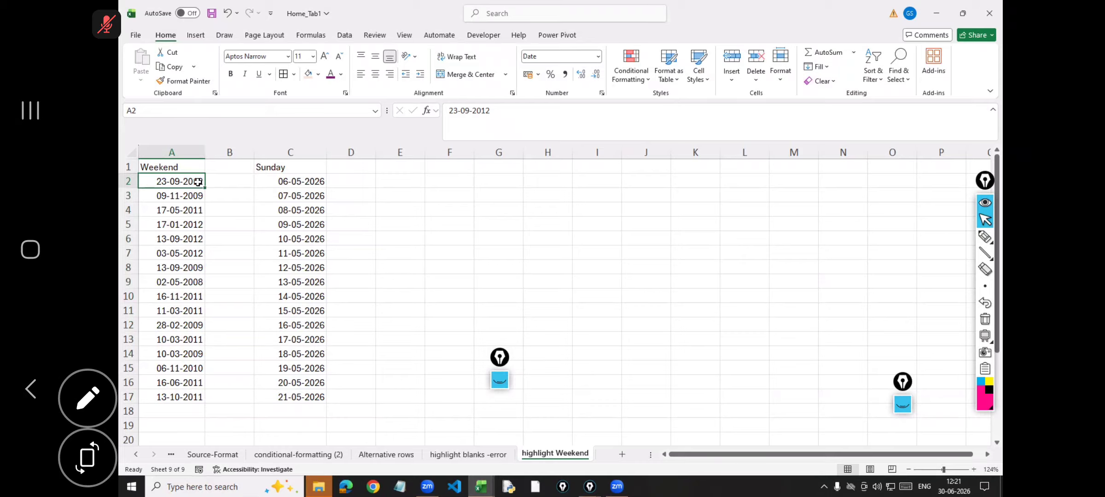
text(15-06)
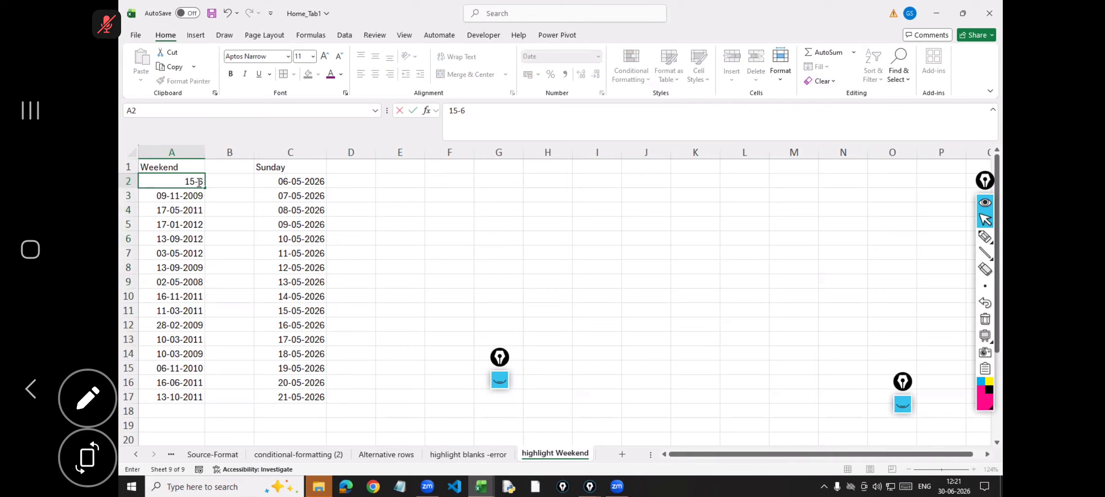
text(-2026)
key(Return)
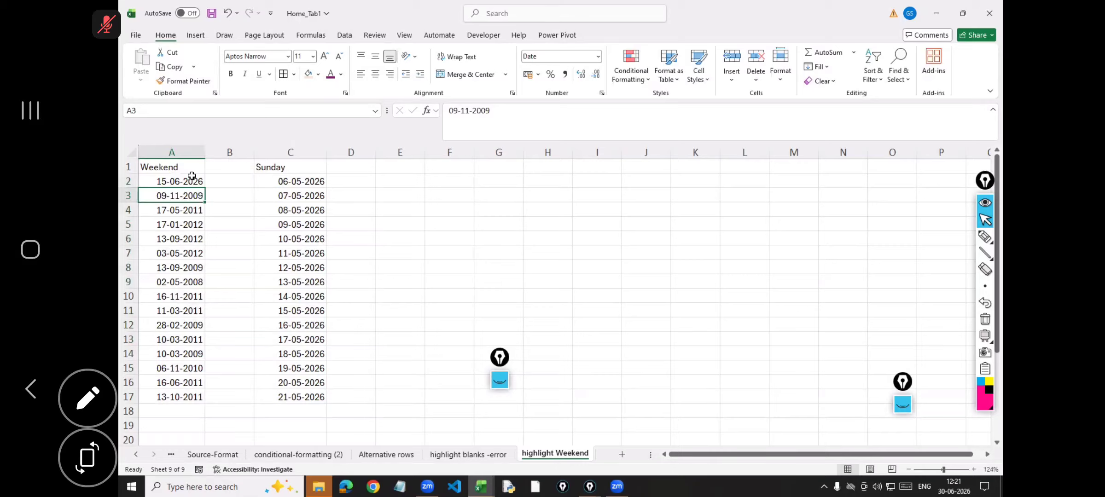
click(194, 180)
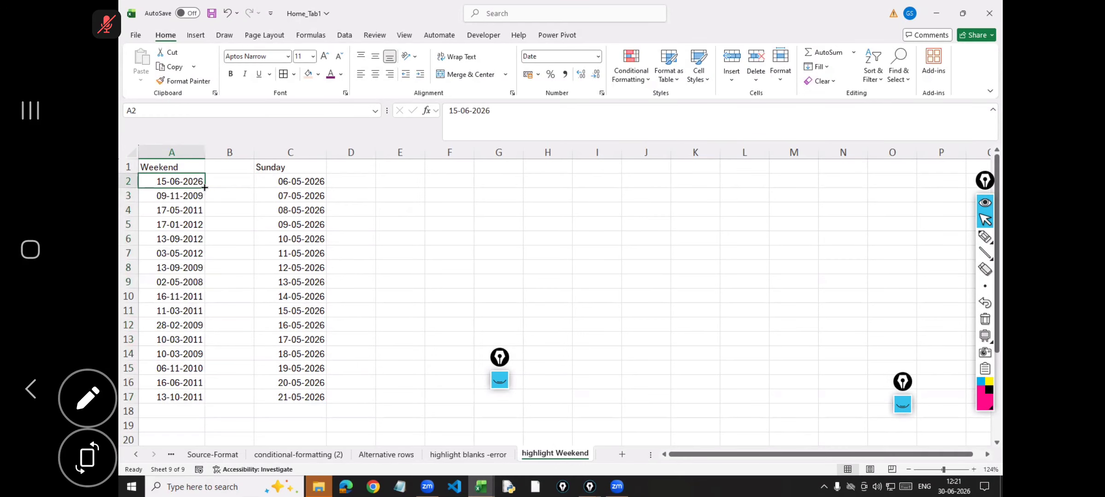
drag(204, 187, 204, 402)
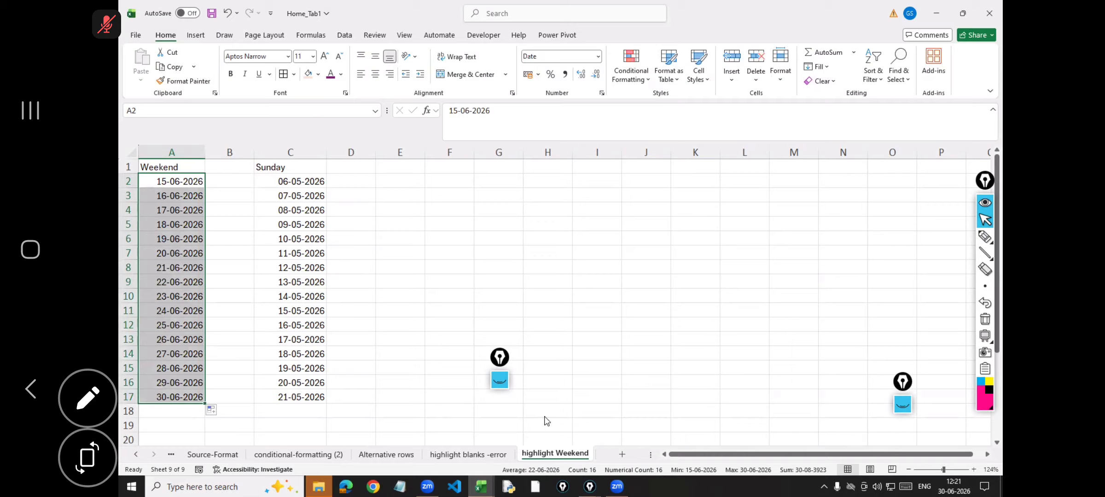
Preview a date-occurring highlight for the last 7 days on A2:A17 with Light Red Fill with Dark Red Text, and cancel it
click(190, 215)
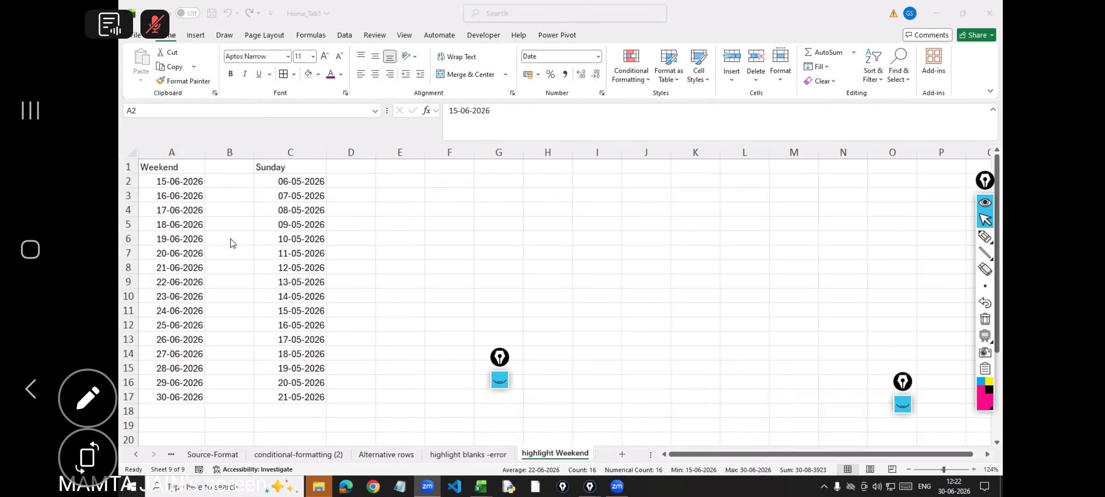
click(193, 183)
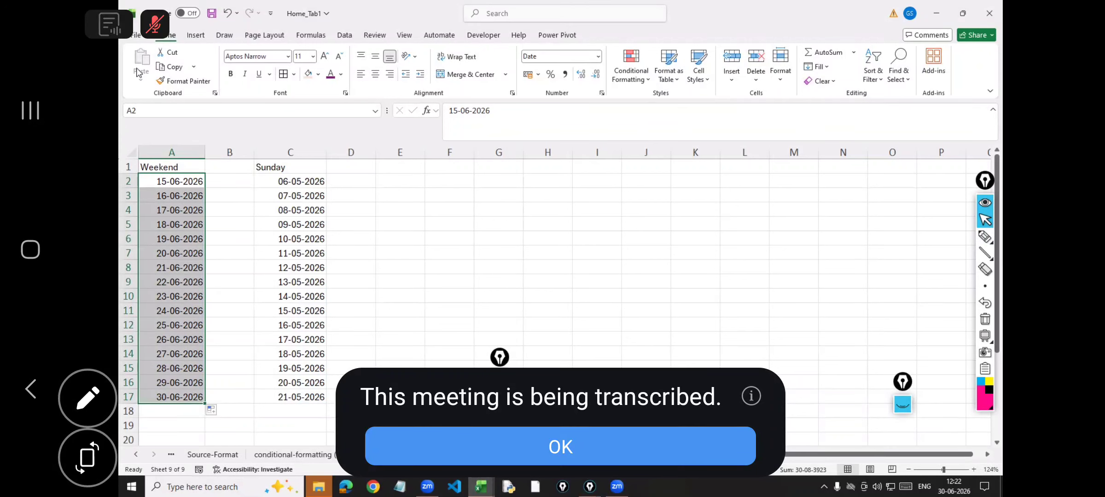
click(633, 80)
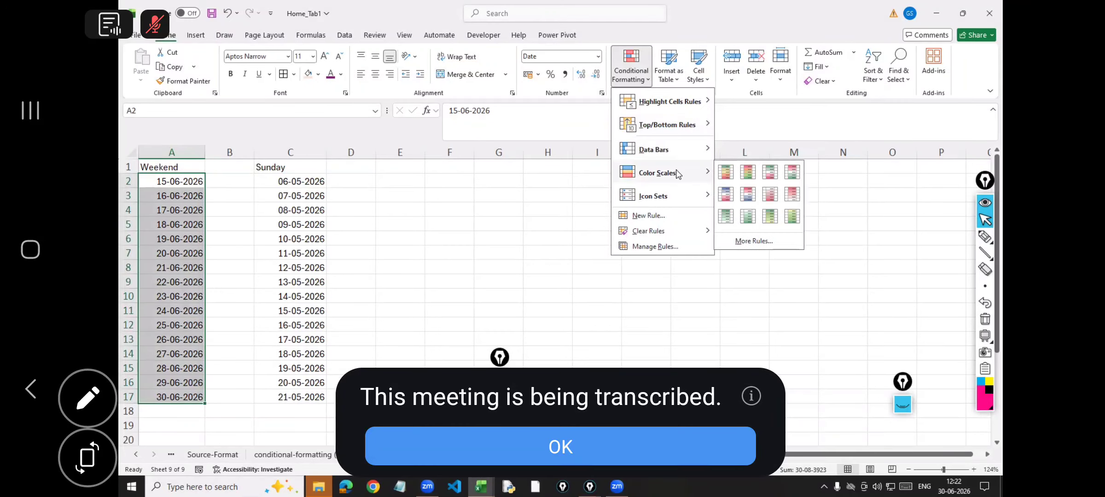
mouse_move(675, 104)
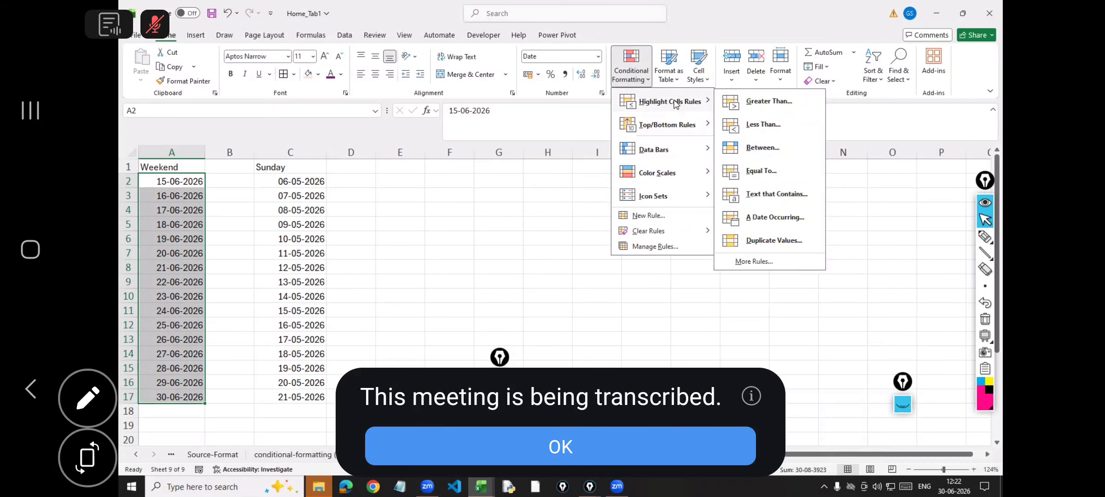
click(768, 222)
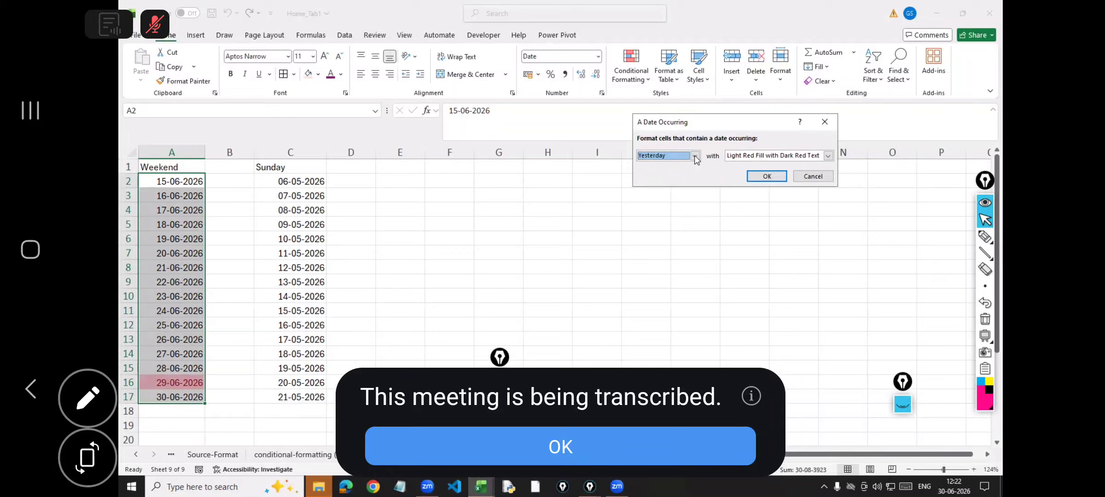
click(696, 156)
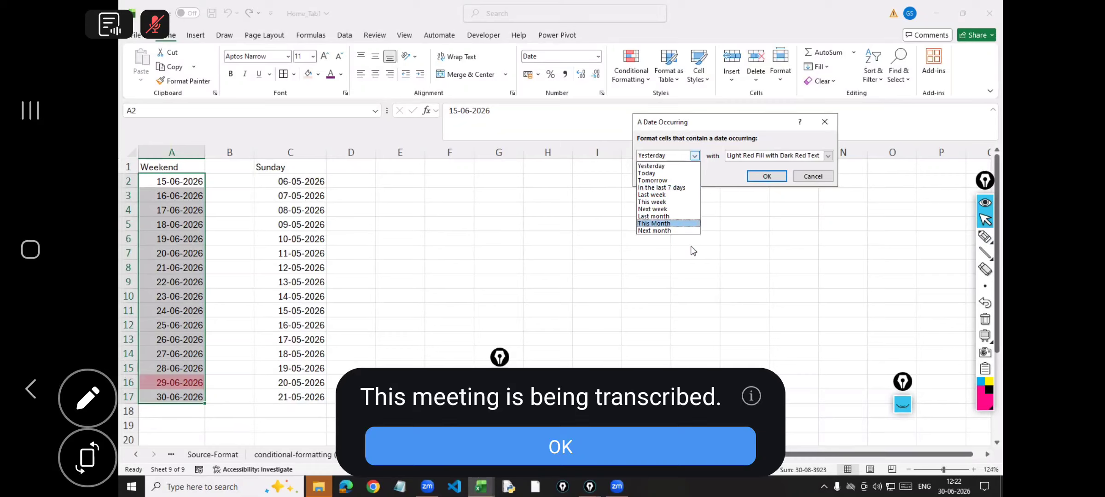
click(673, 188)
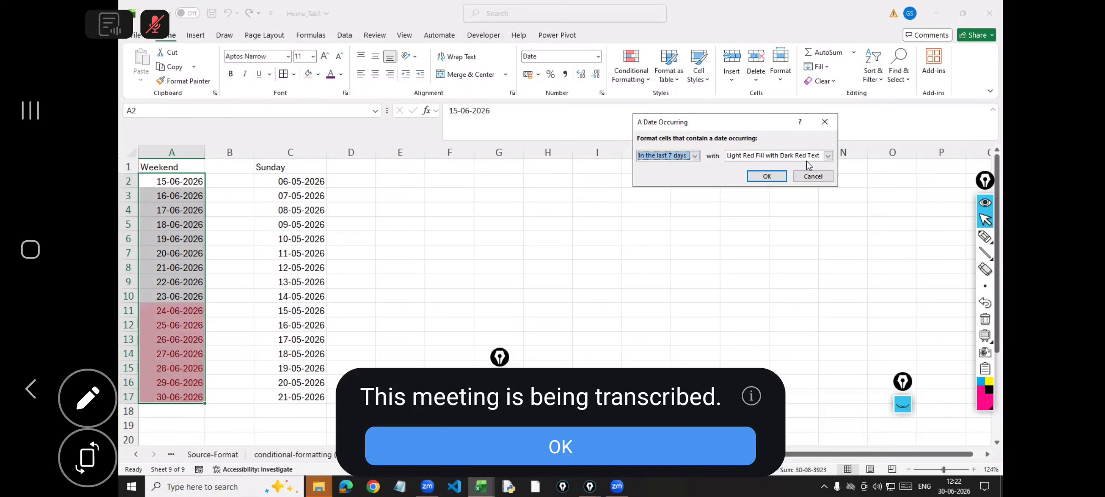
click(827, 157)
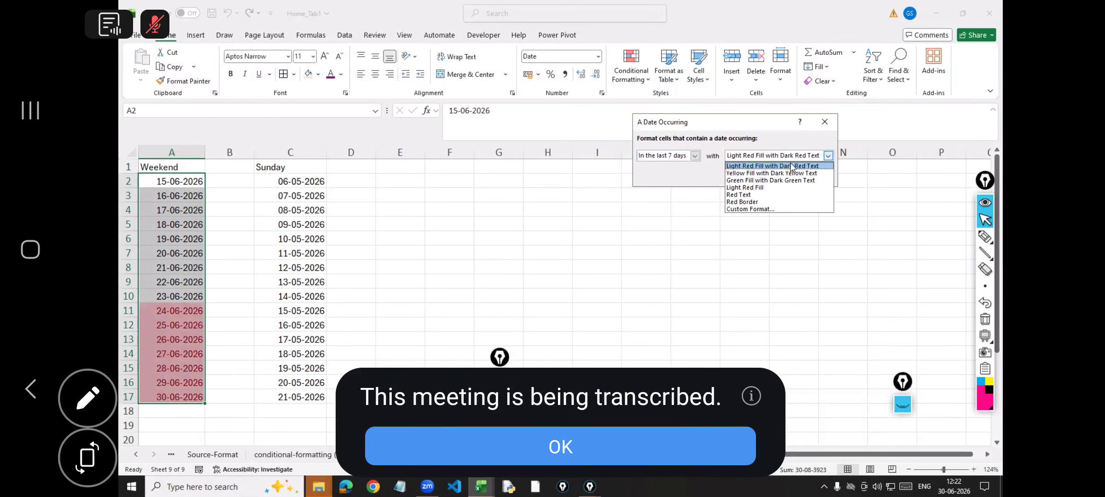
click(702, 217)
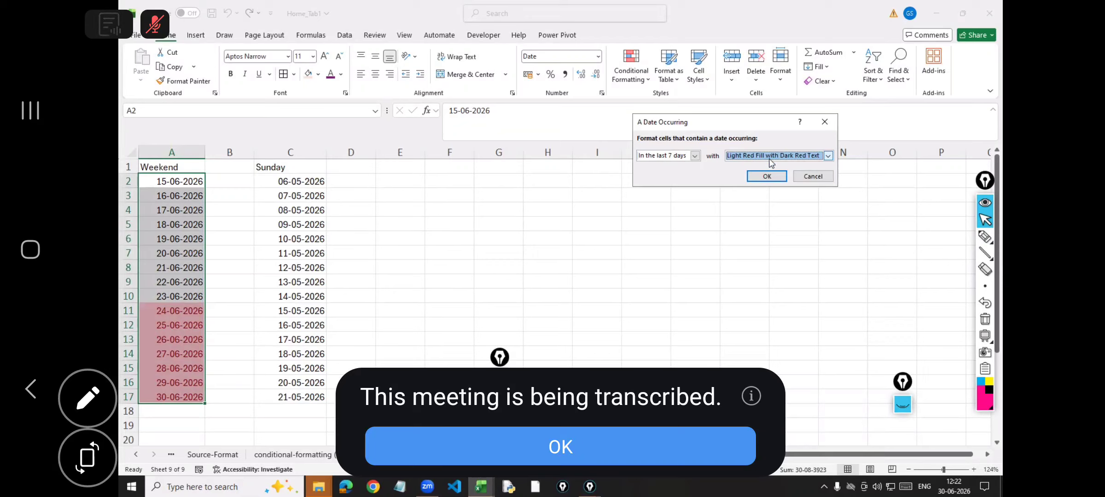
click(812, 176)
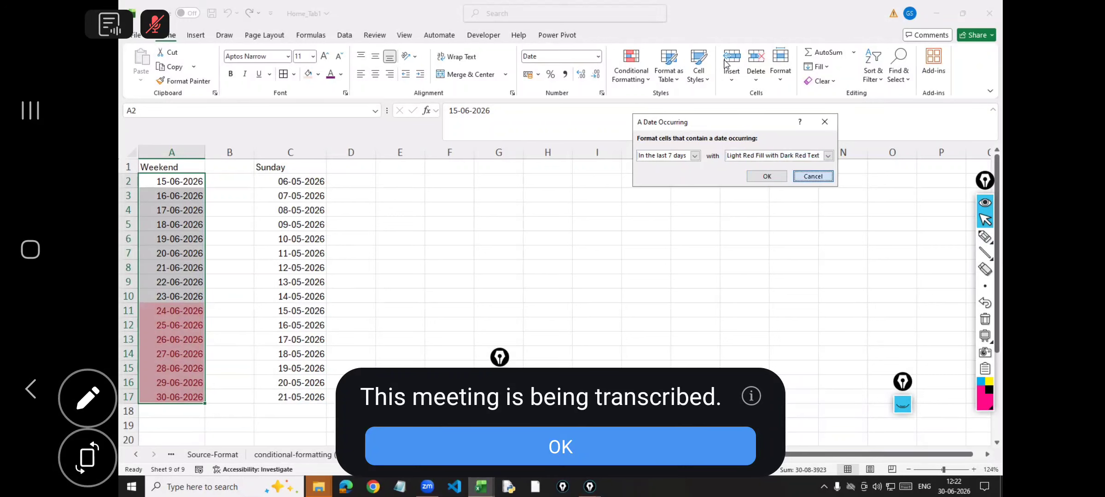
Examine the Dates Occurring periods and the formula rule type for a new formatting rule on A2:A17, and close without applying
click(645, 76)
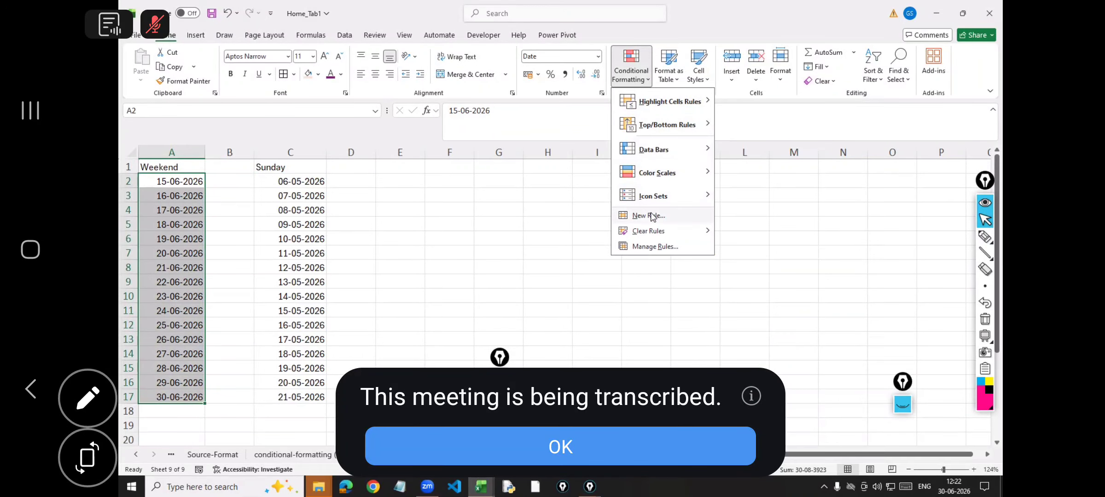
click(651, 214)
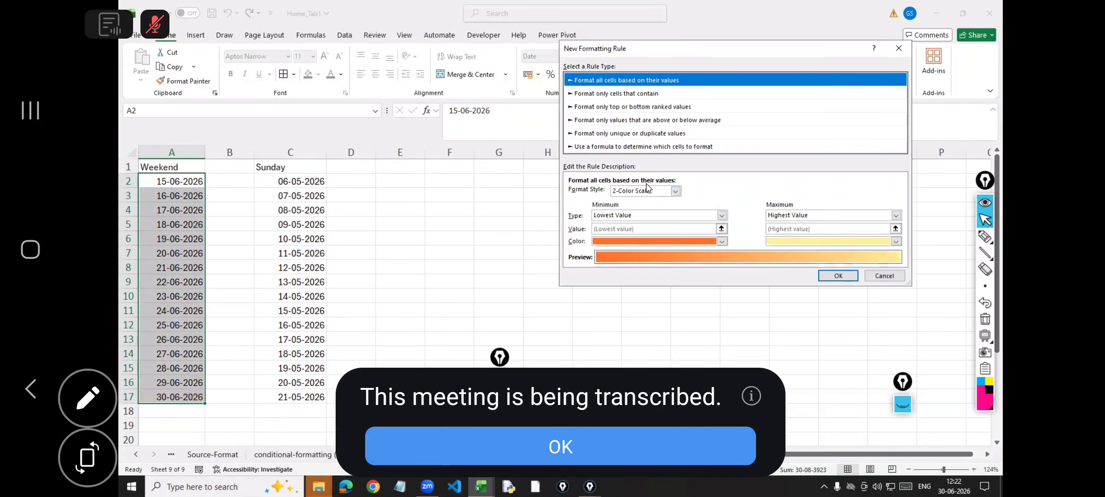
click(631, 94)
click(624, 193)
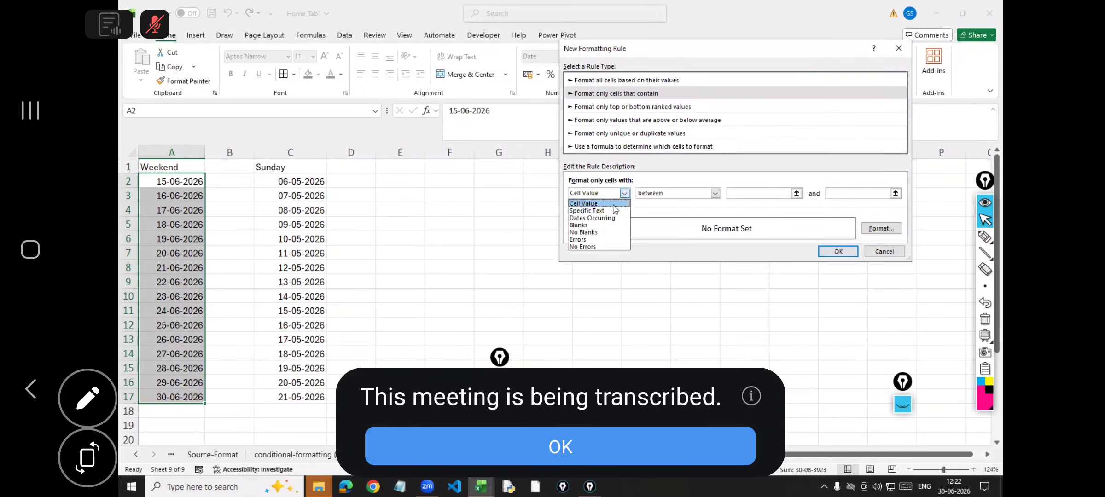
click(607, 218)
click(694, 194)
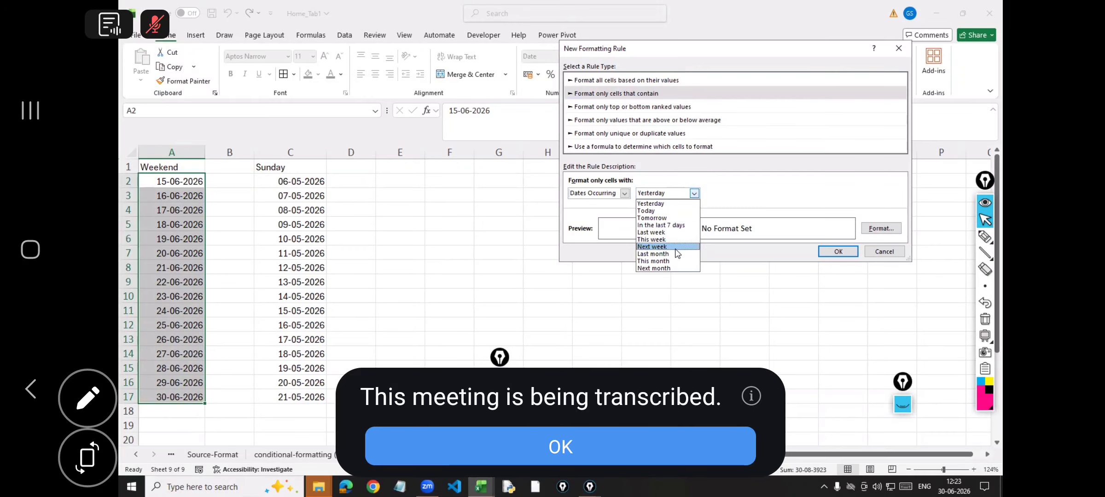
click(615, 148)
click(617, 145)
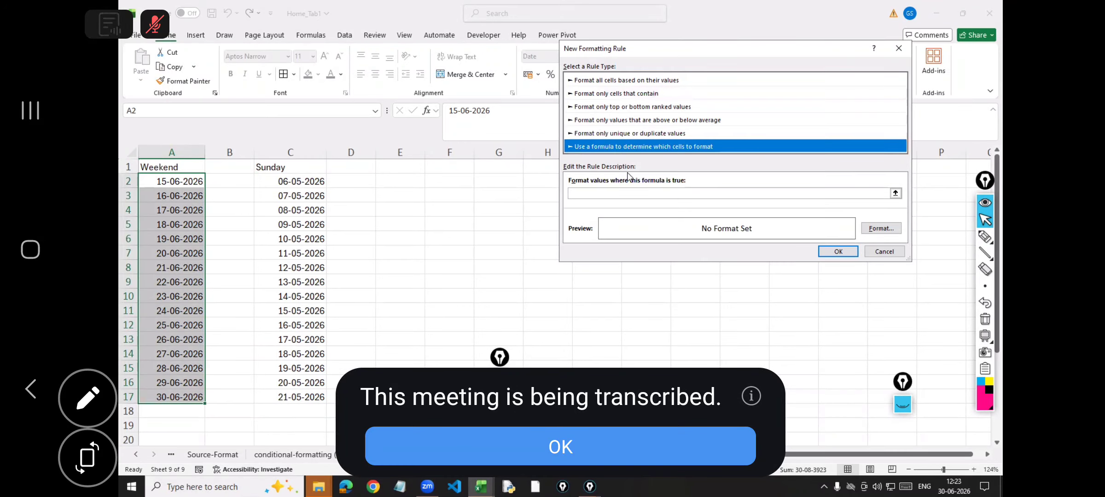
click(886, 249)
click(886, 249)
Enter the formula =TODAY() in cell G3
click(501, 193)
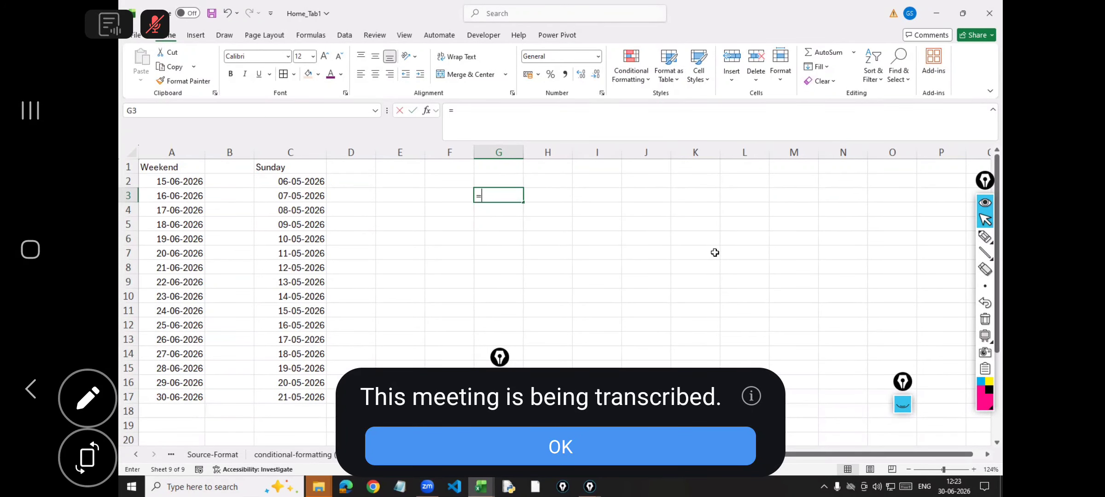
text(=today())
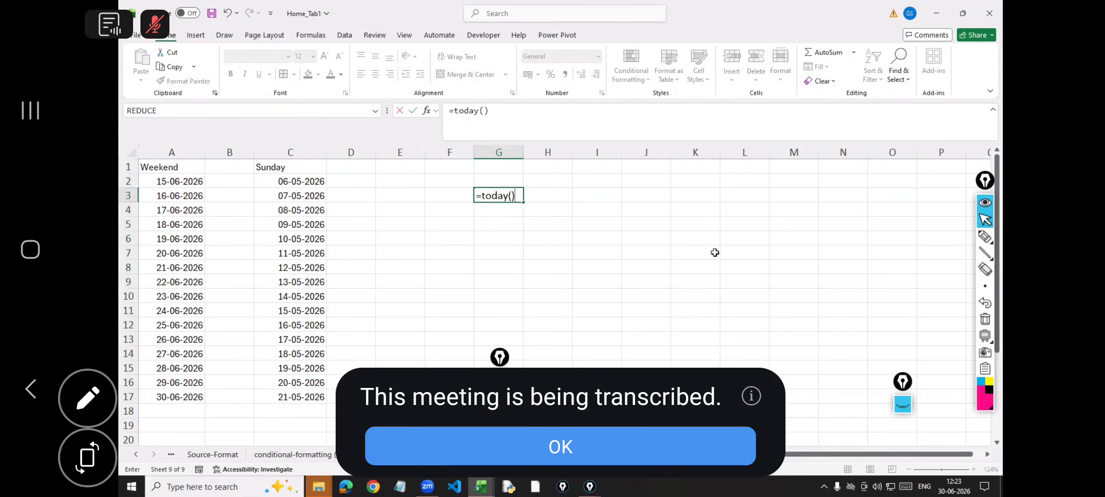
key(Return)
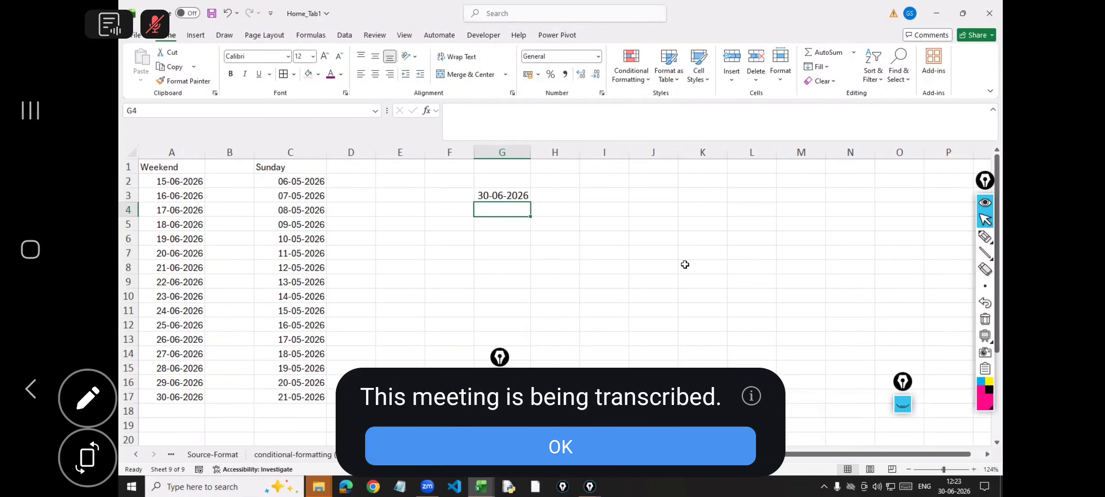
Enter the date 22-6-2026 in cell I3
click(596, 190)
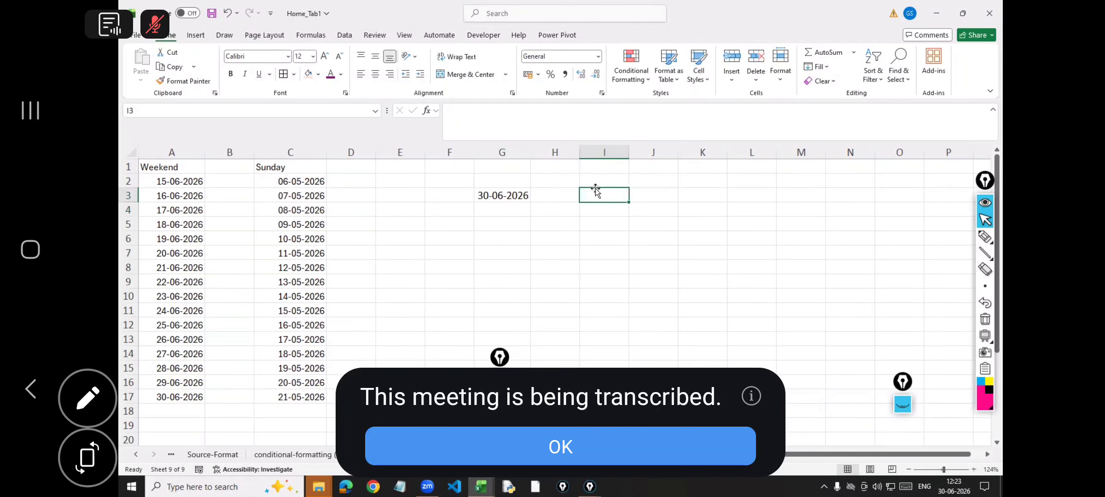
text(4-)
key(BackSpace)
key(BackSpace)
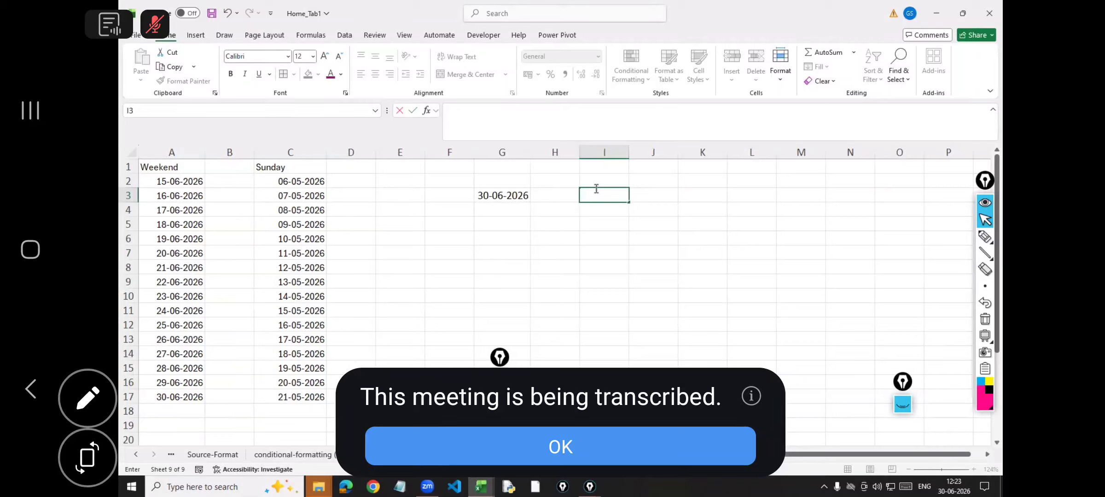
text(22-6-2026)
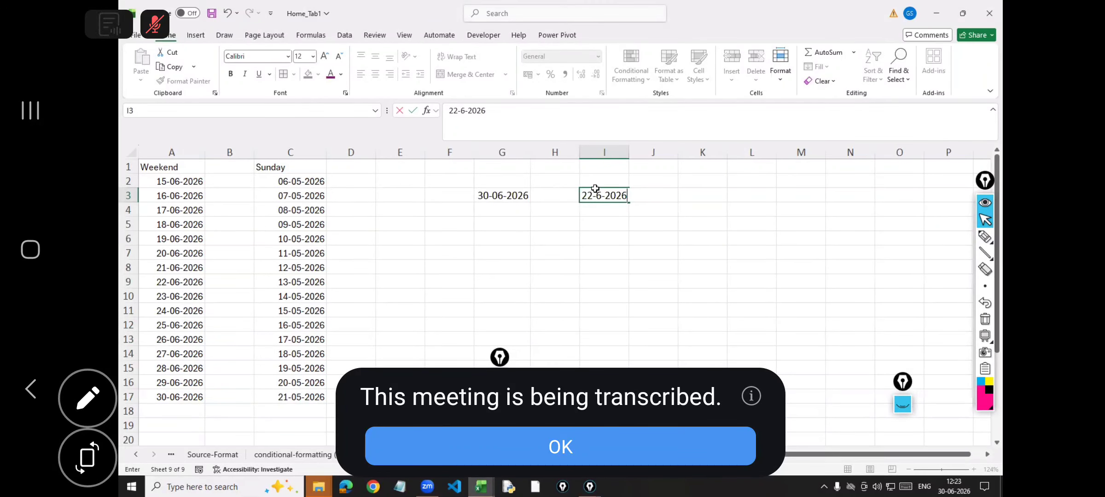
key(Return)
click(495, 193)
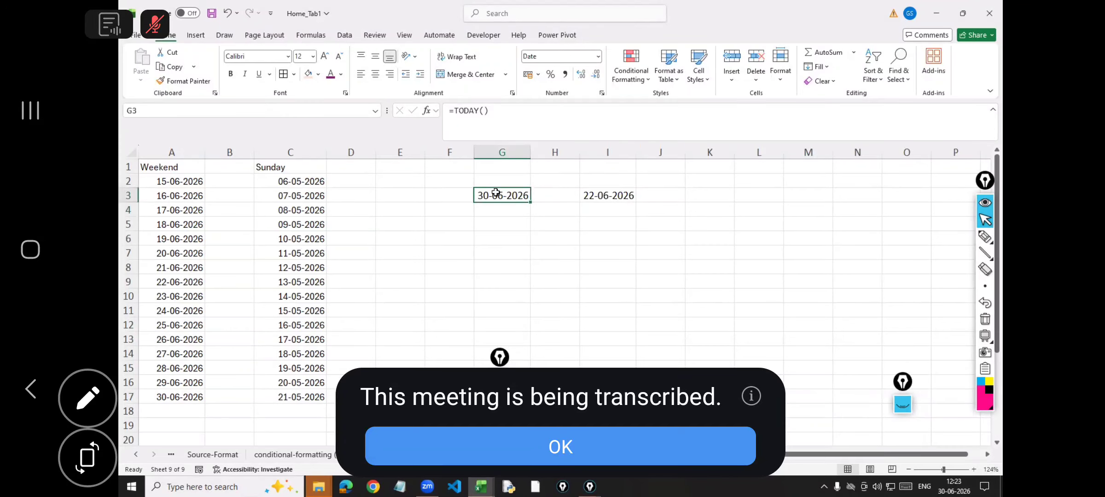
click(501, 221)
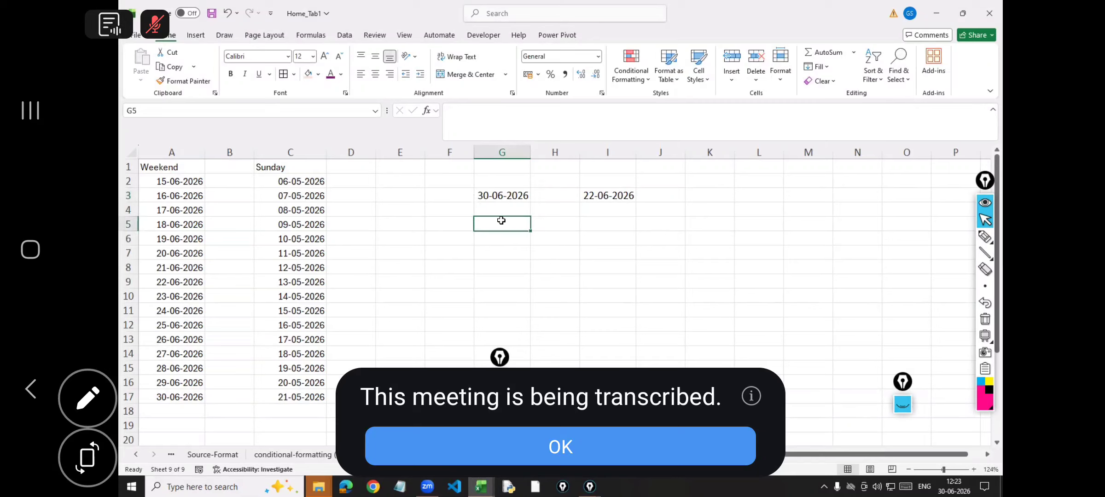
text(=)
text(weekda)
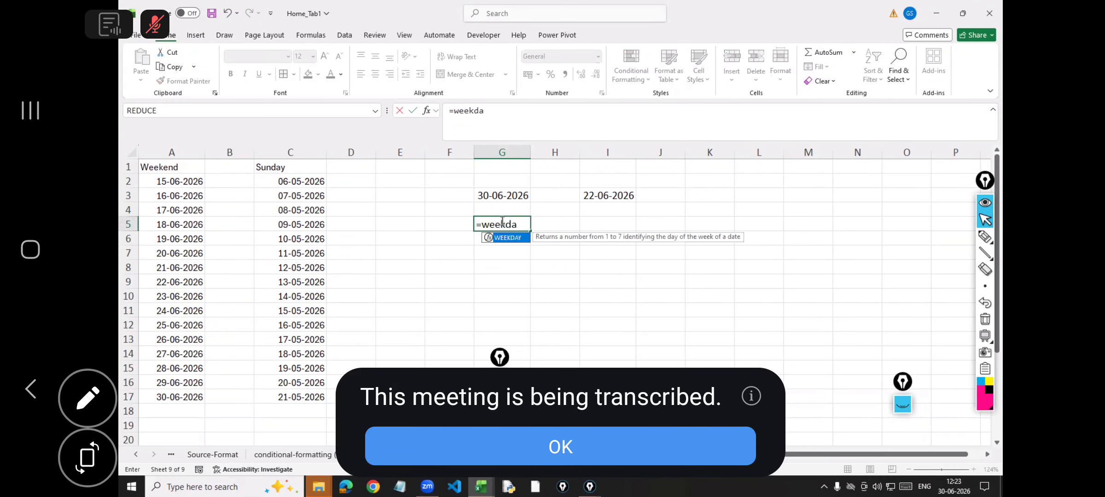
text(y)
key(Escape)
key(Escape)
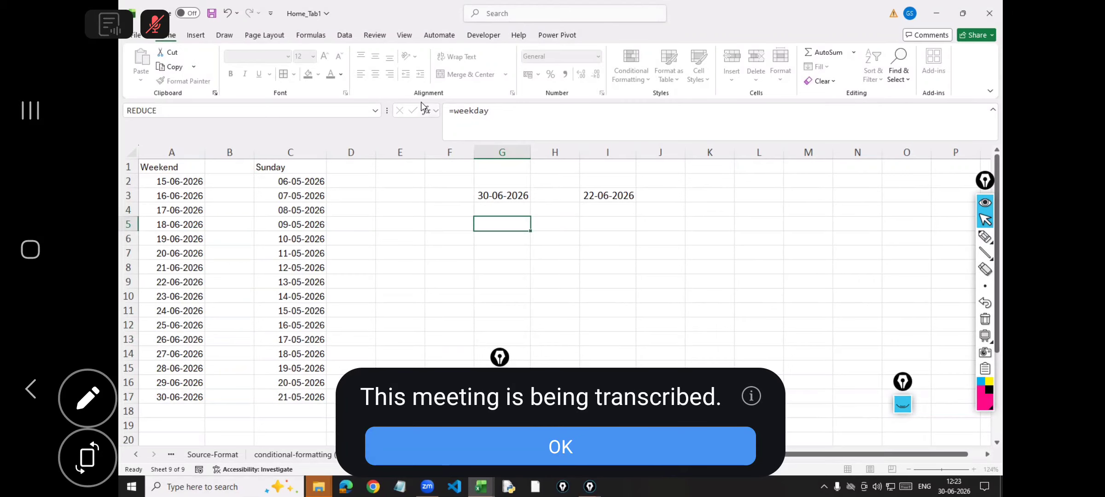
click(313, 36)
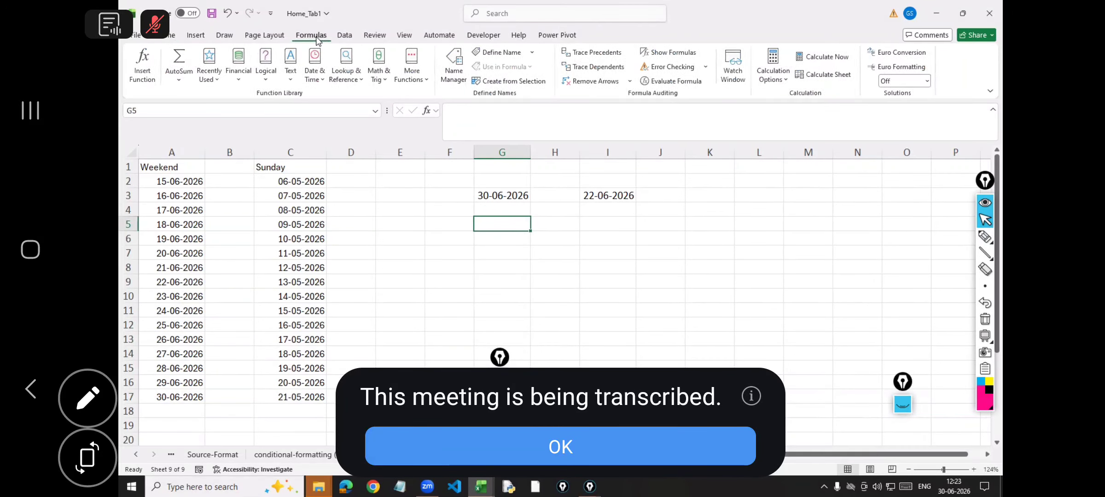
click(325, 82)
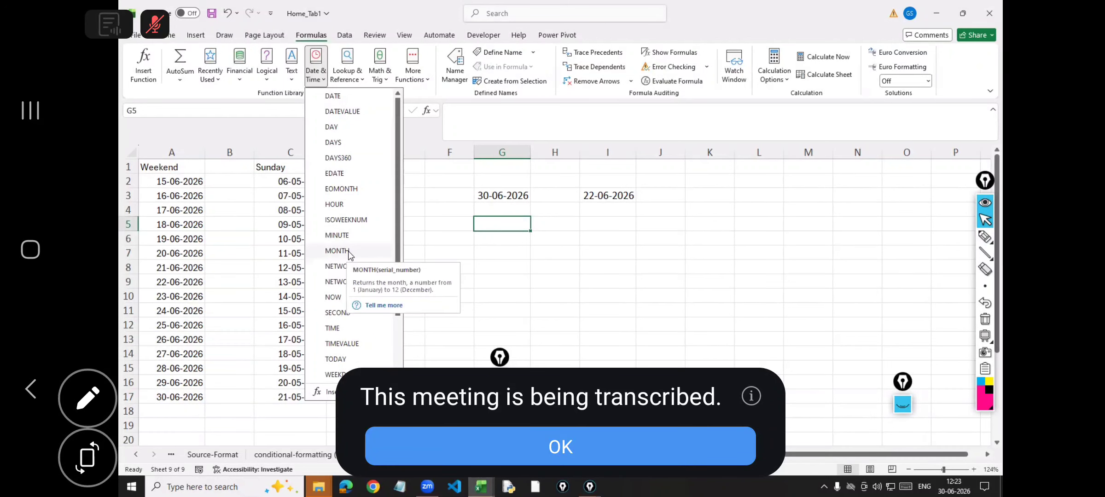
click(447, 236)
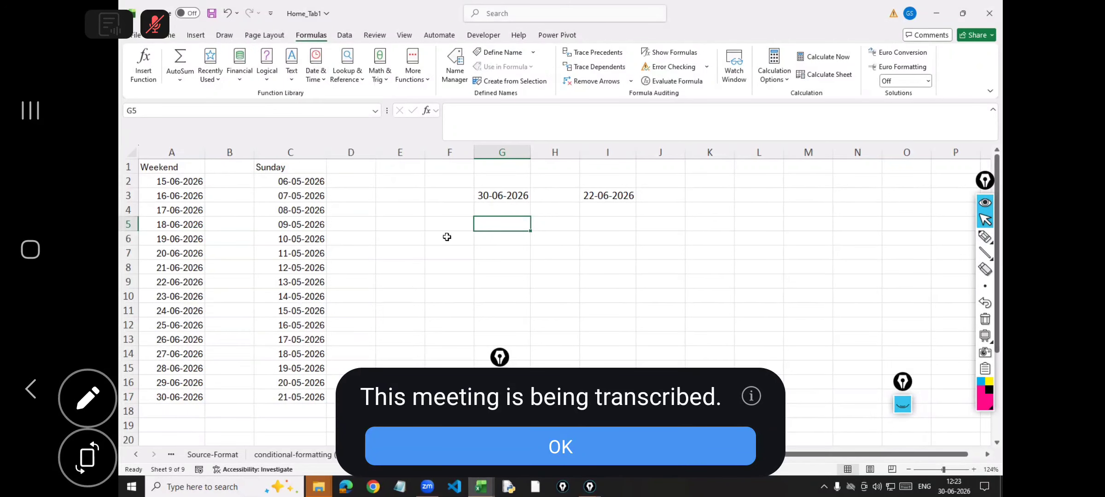
Enter =WEEKDAY(G3) in G5 to return the weekday number of the date in G3
text(=)
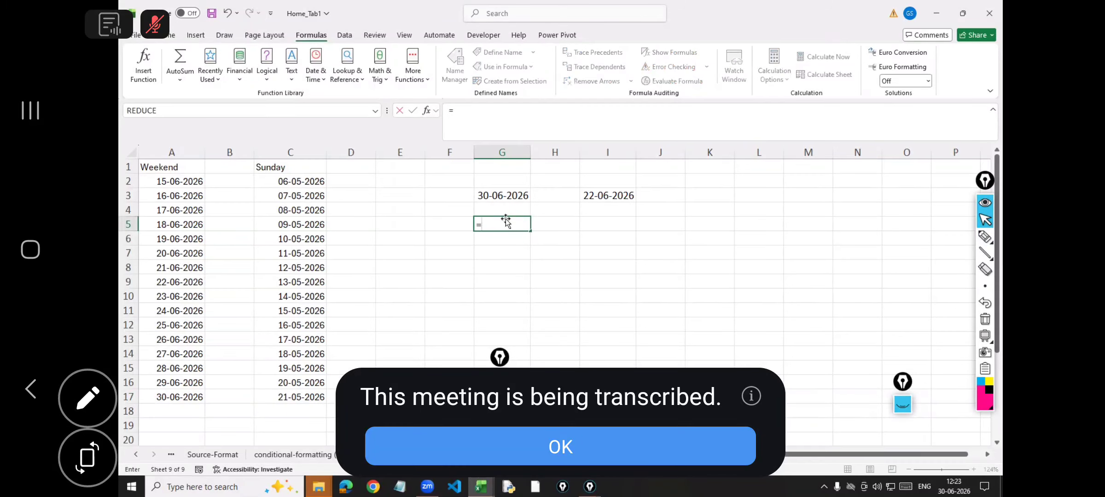
text(weekda)
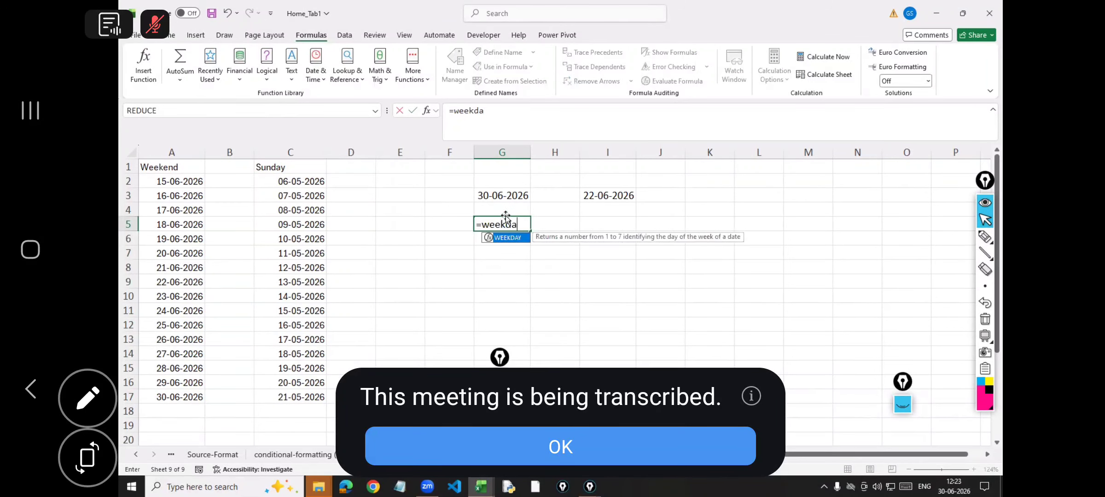
text(y()
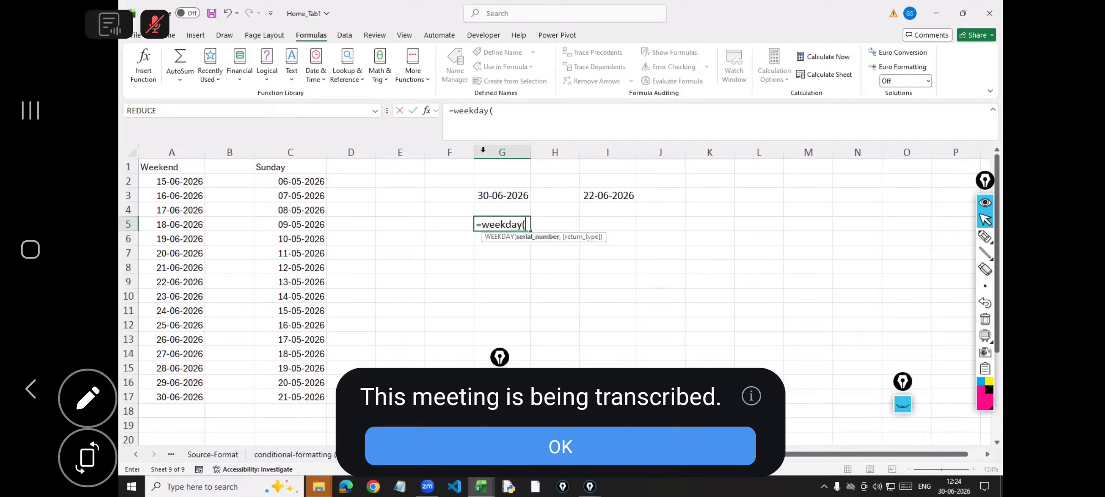
click(500, 193)
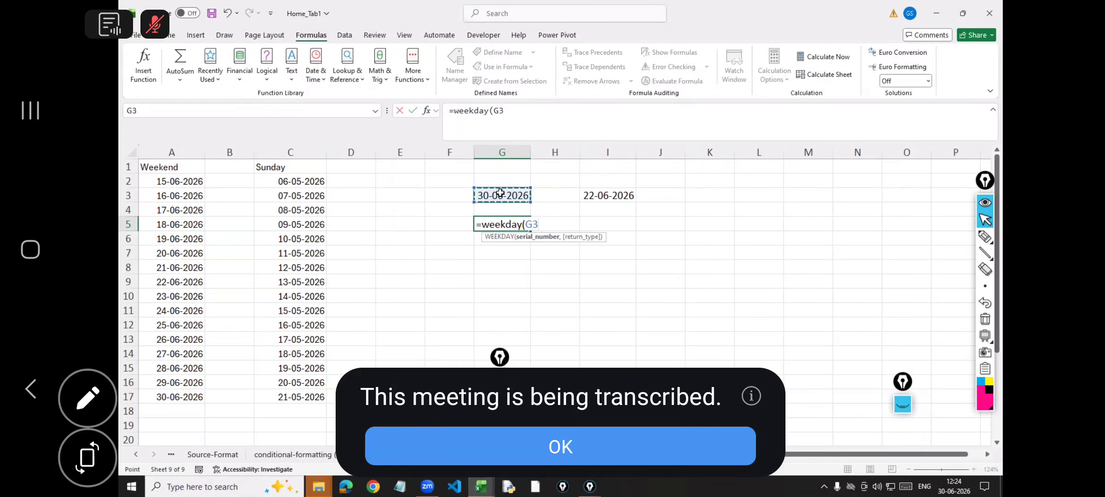
text())
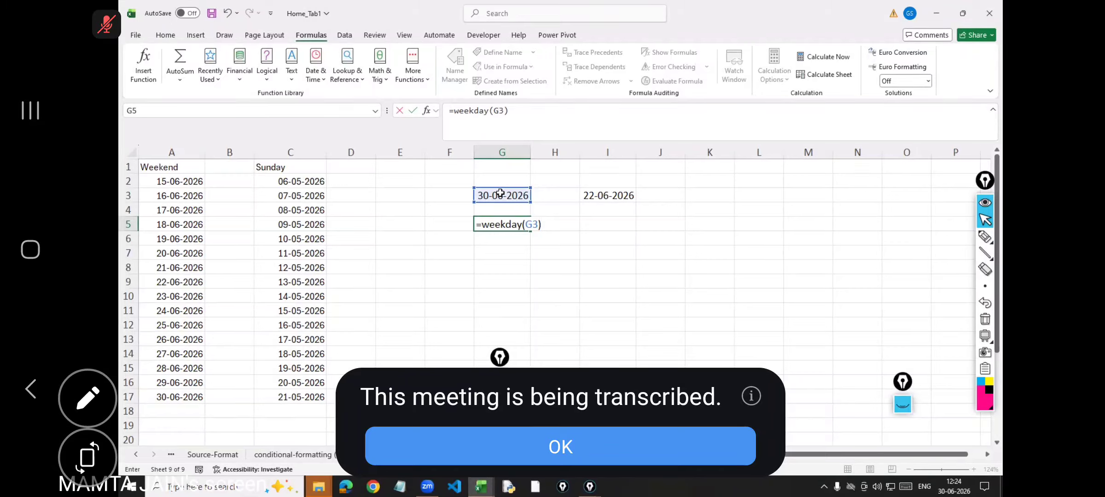
key(Return)
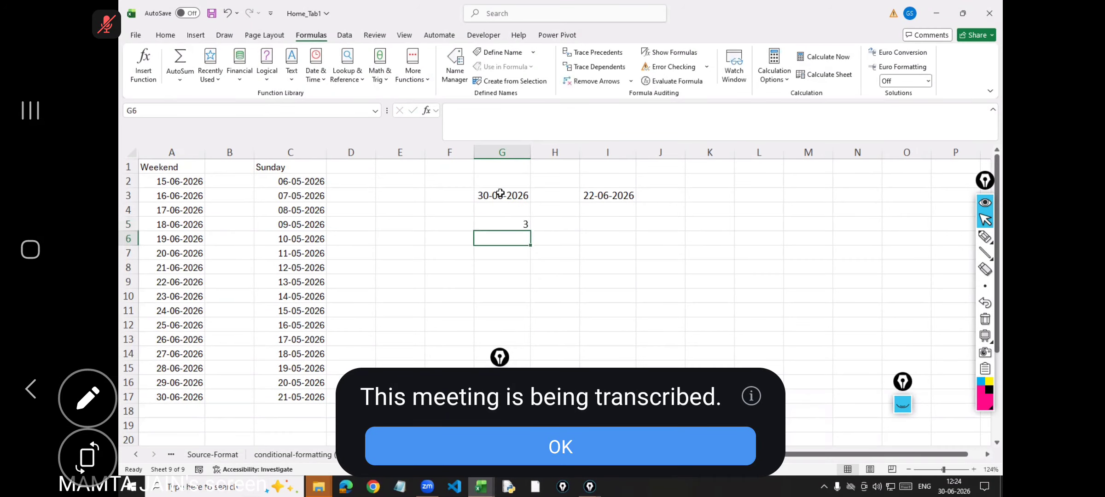
click(514, 223)
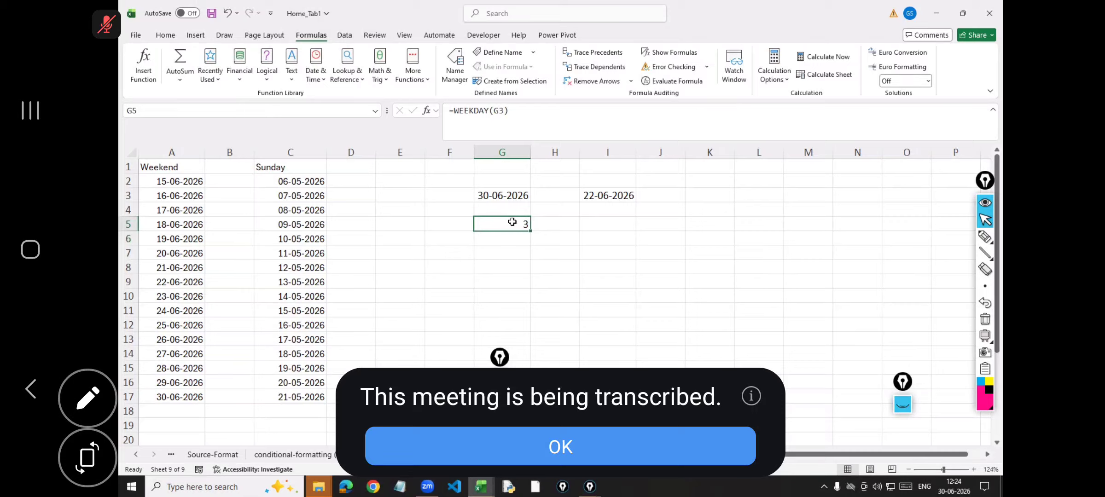
Enter =WEEKDAY(I3) in I5 to return the weekday number of the date in I3
double_click(615, 221)
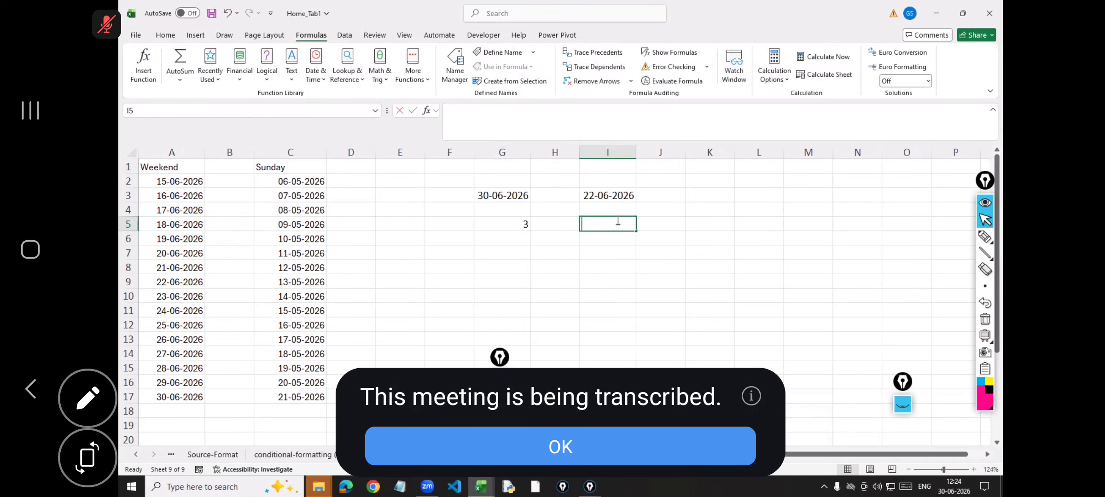
text(=weekda)
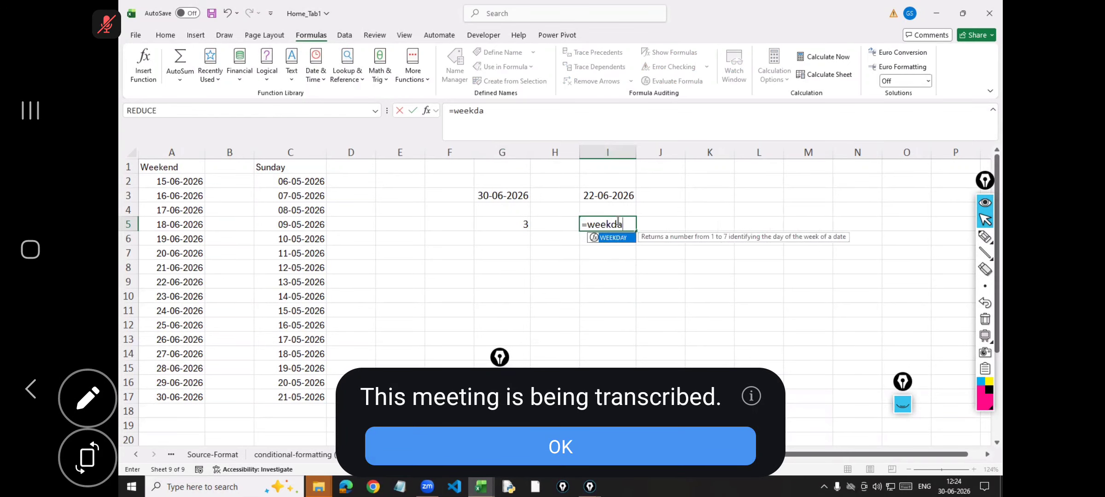
text(y()
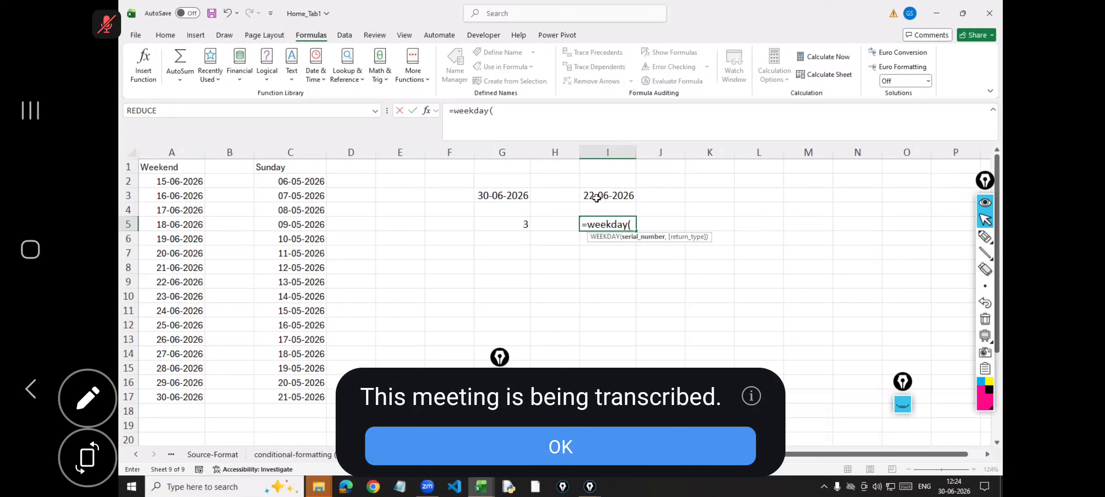
click(596, 198)
text())
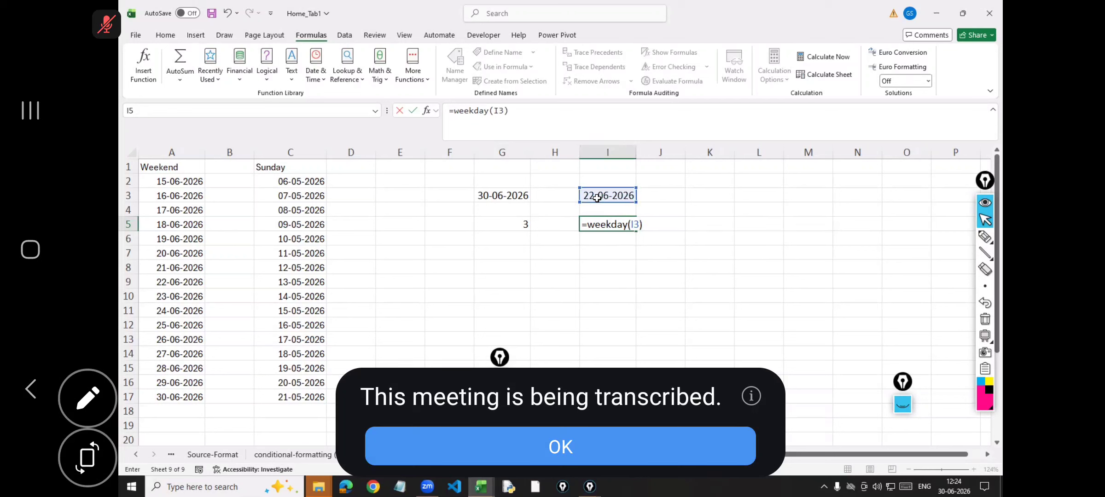
key(Return)
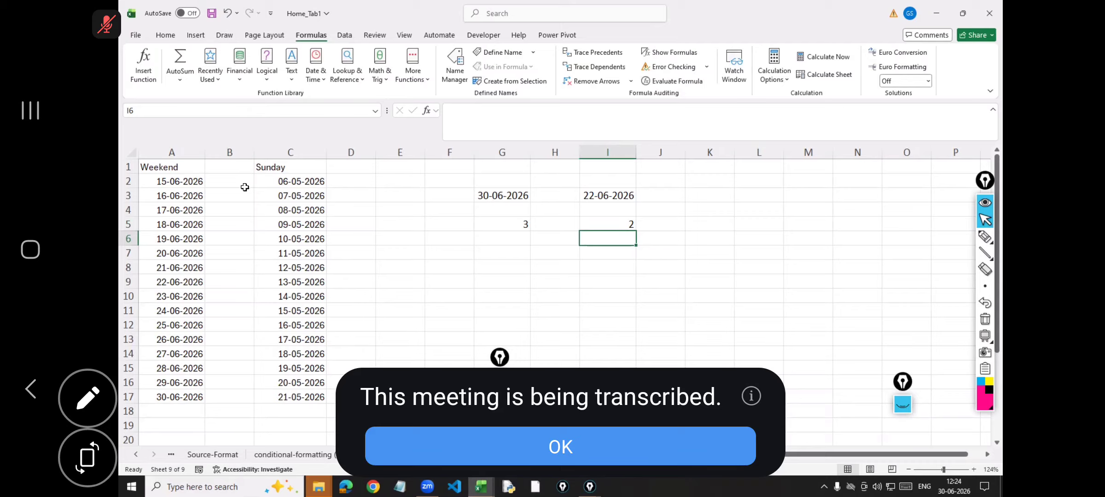
Start a formula-based conditional formatting rule on A2:A17 with the formula =weekday($A$2:$A$17)
drag(182, 185, 206, 385)
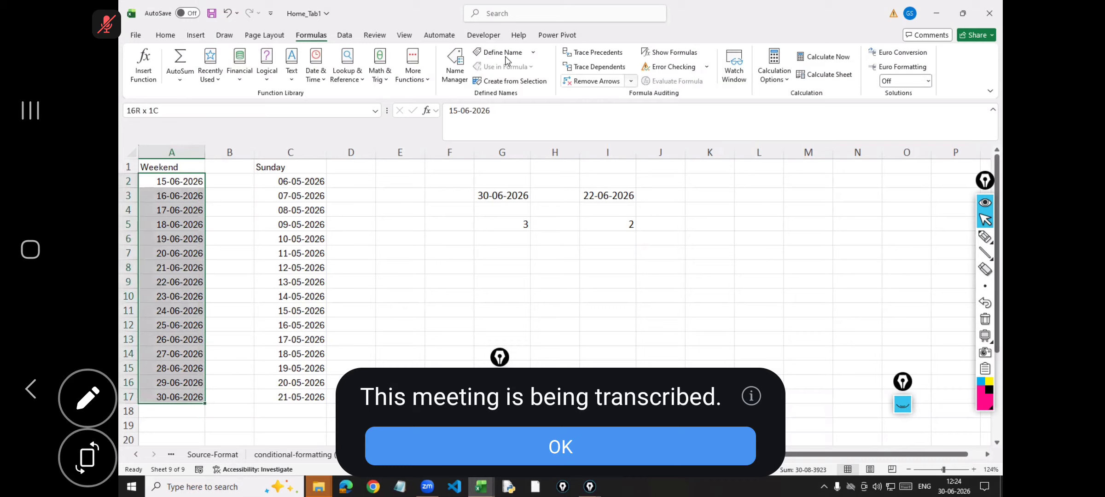
click(166, 35)
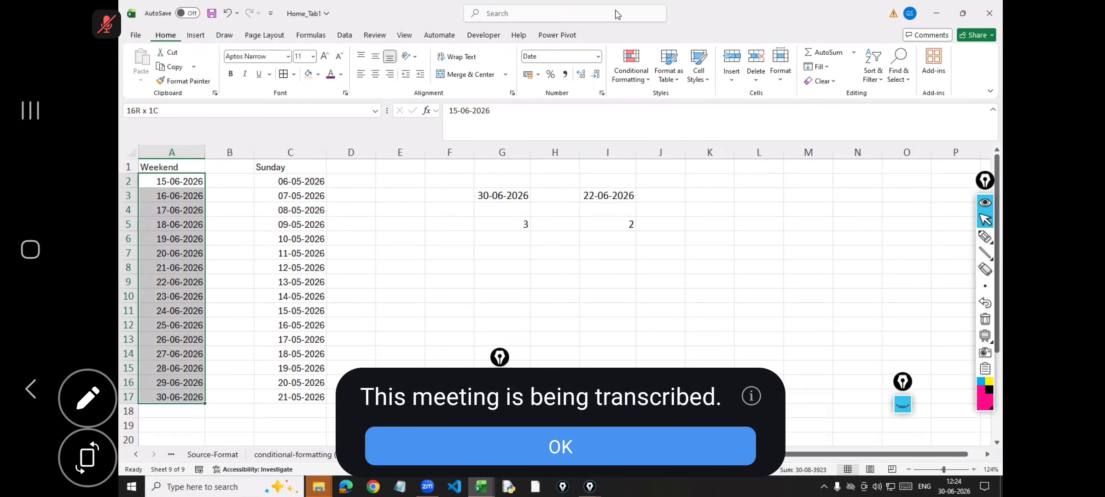
click(647, 76)
mouse_move(653, 113)
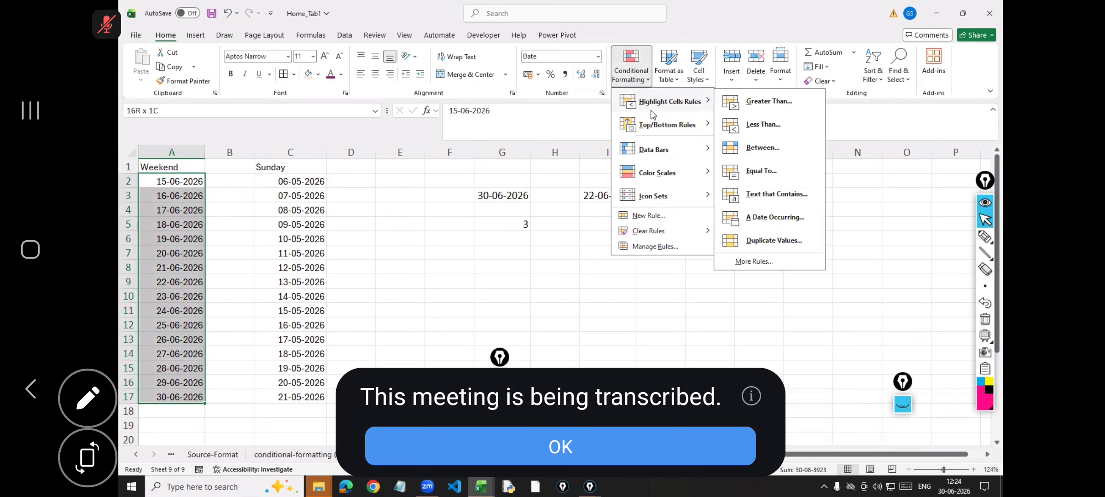
click(643, 218)
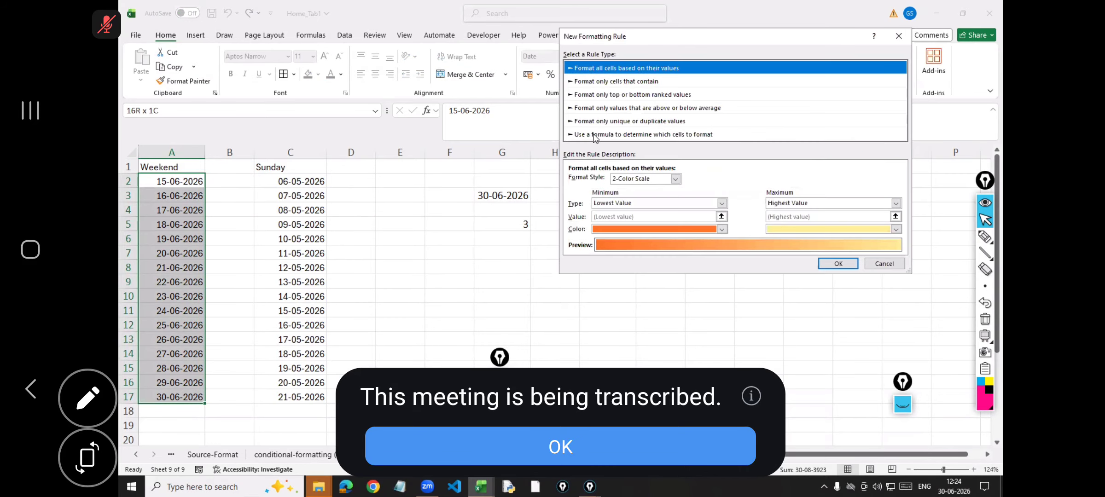
click(596, 135)
click(592, 180)
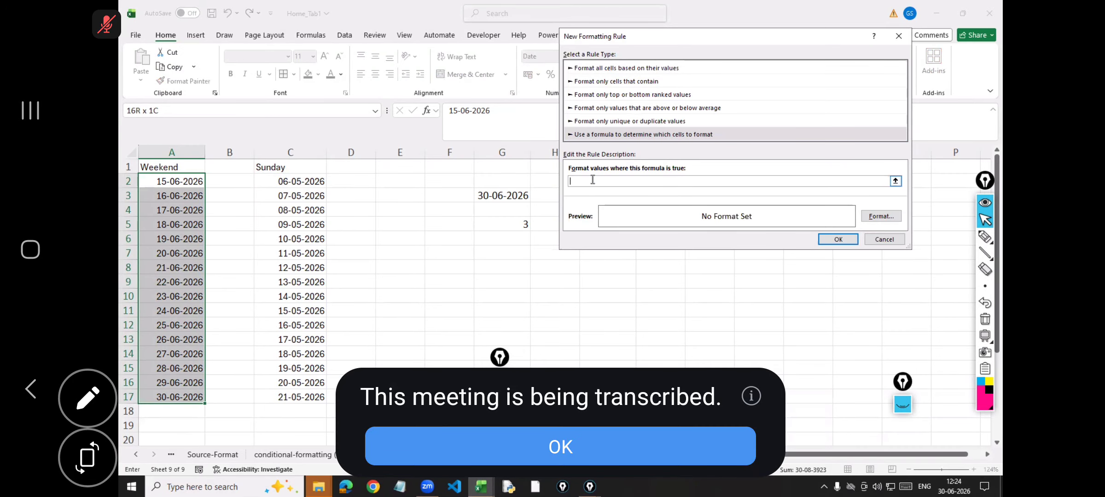
text(=weekday()
drag(171, 182, 184, 397)
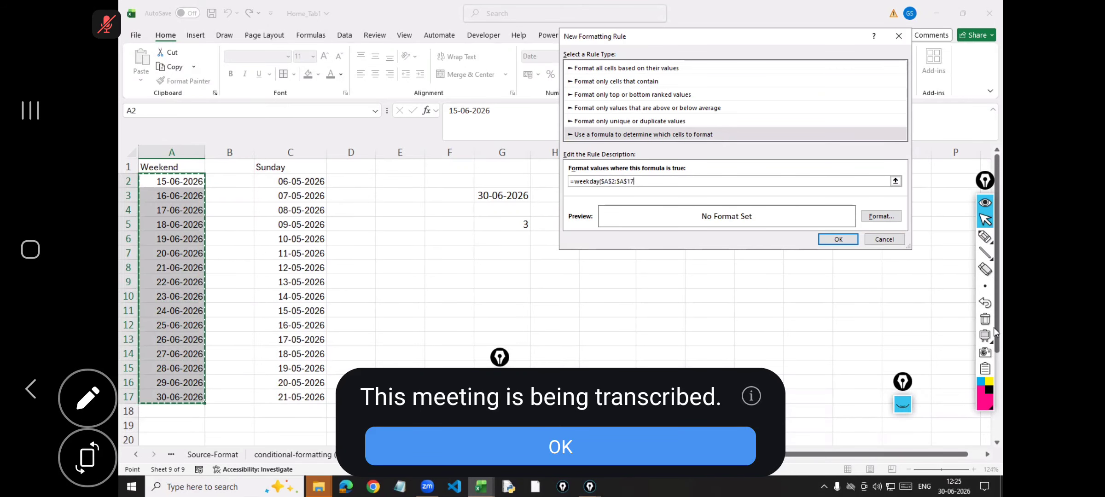
text())
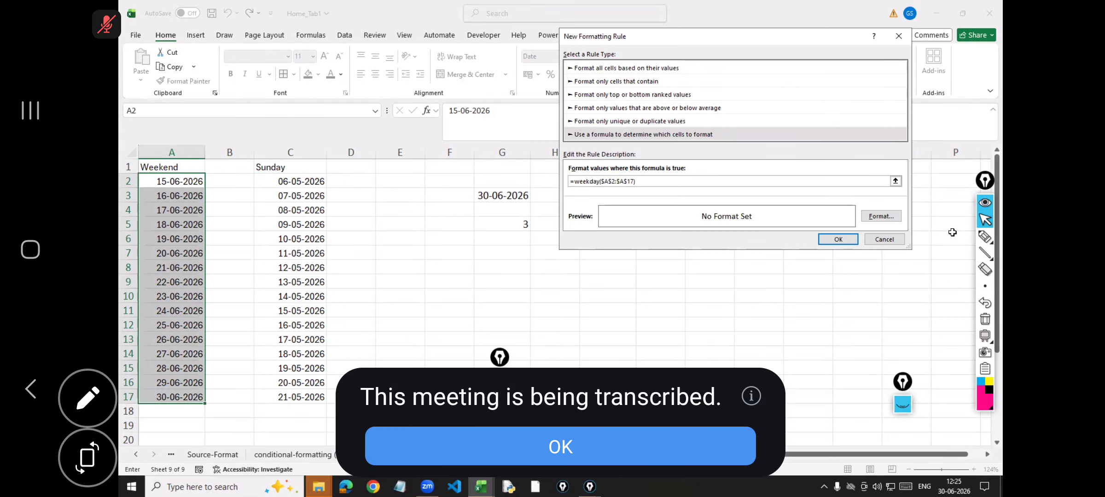
Give the weekday rule a light orange background fill and apply it to A2:A17
click(870, 220)
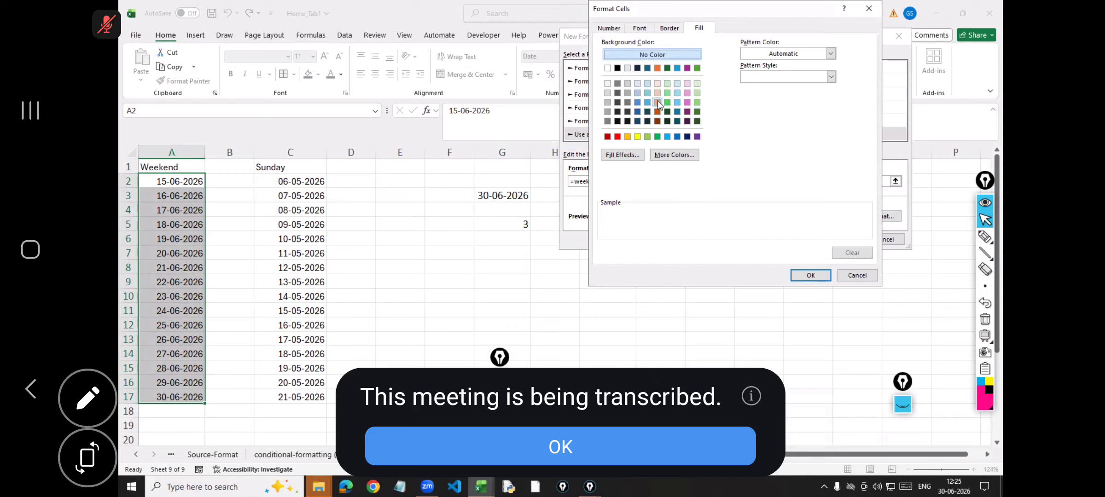
click(658, 102)
click(819, 277)
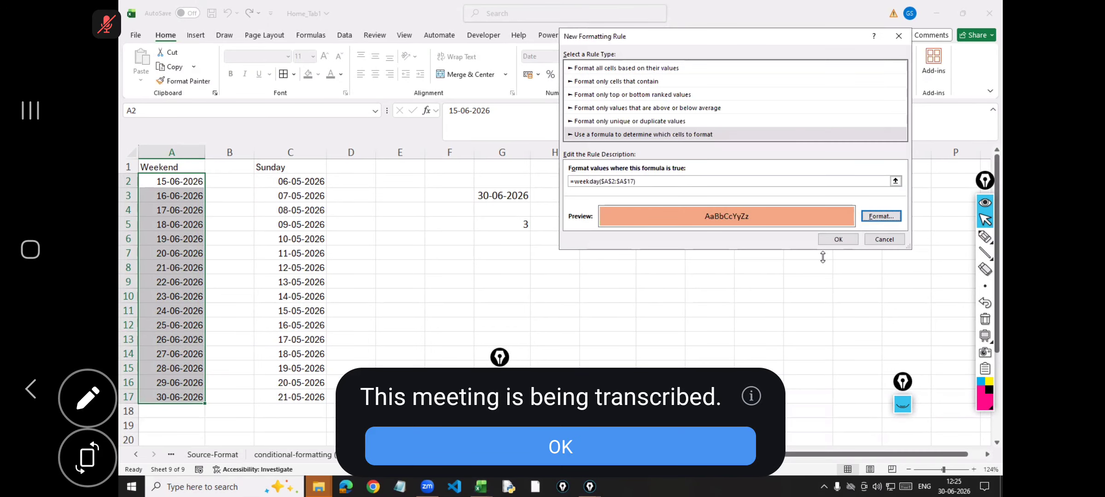
click(836, 241)
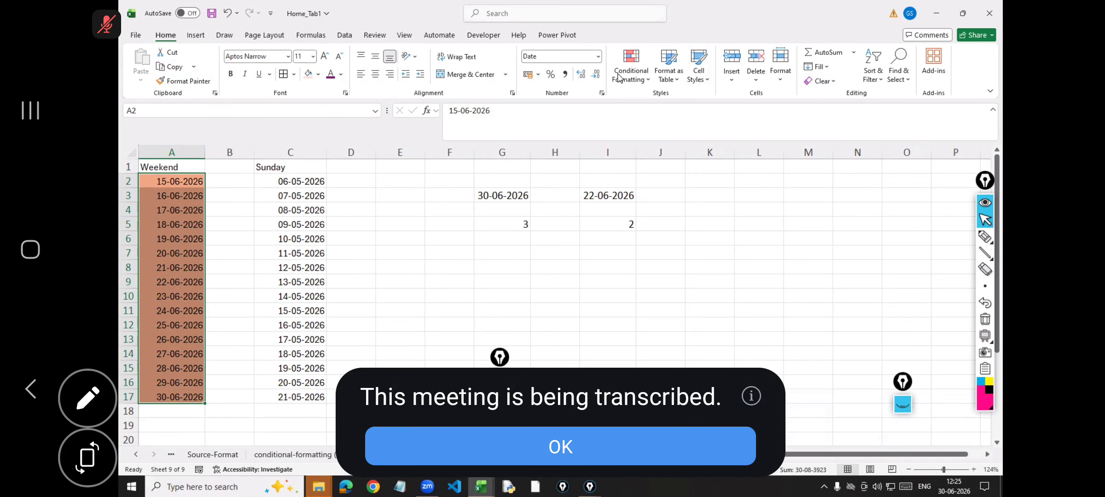
Open the weekday rule on A2:A17 for editing and remove the range argument from its WEEKDAY formula
click(639, 82)
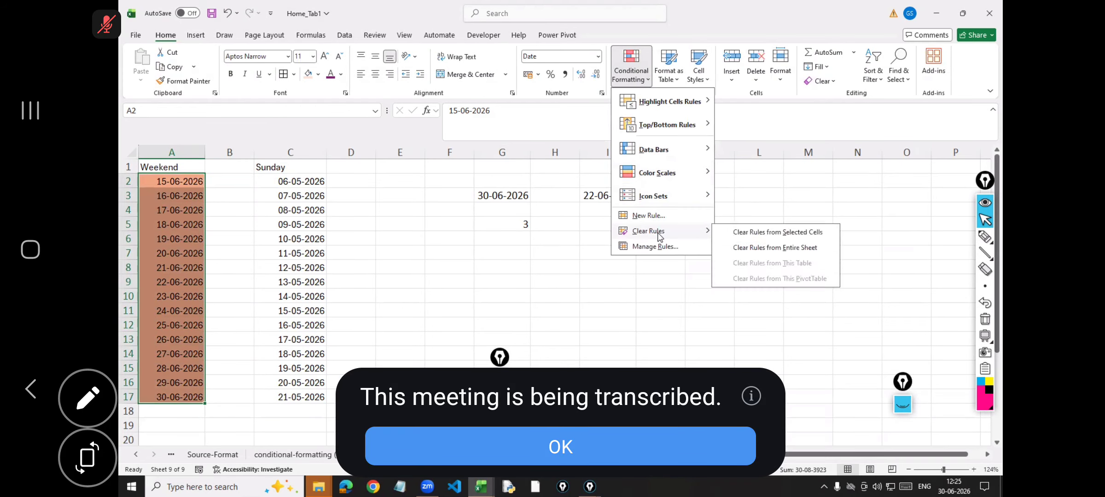
click(667, 254)
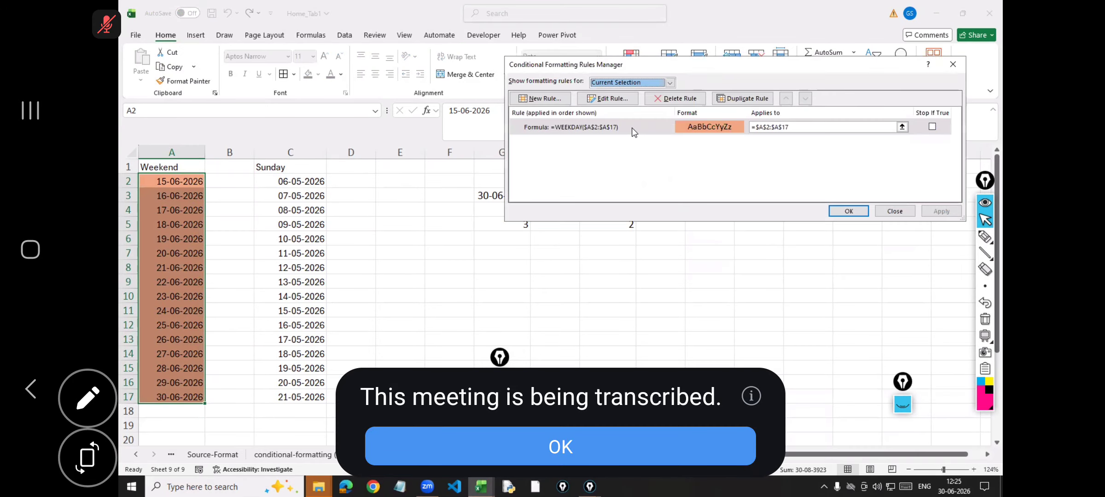
click(631, 128)
click(626, 101)
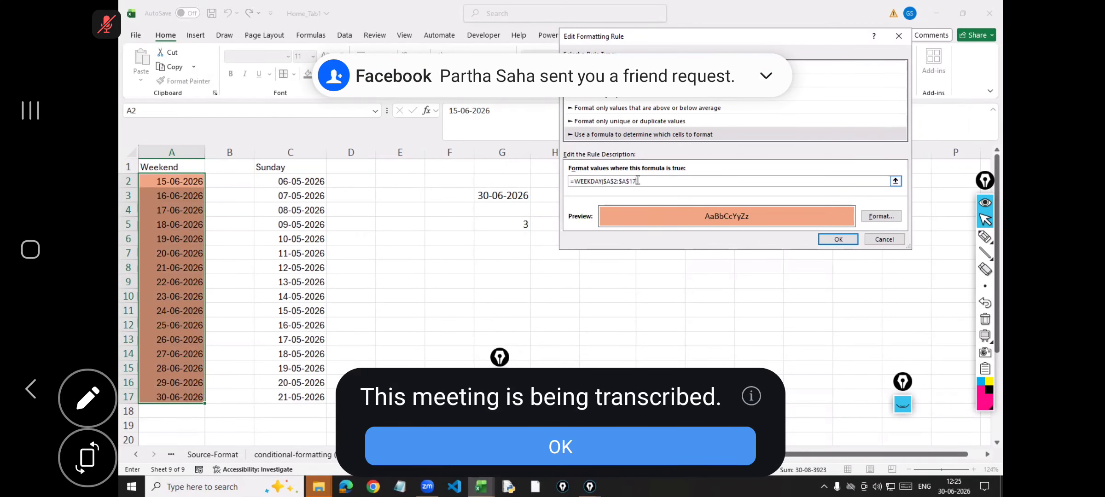
key(BackSpace)
key(BackSpace)
key(BackSpace)
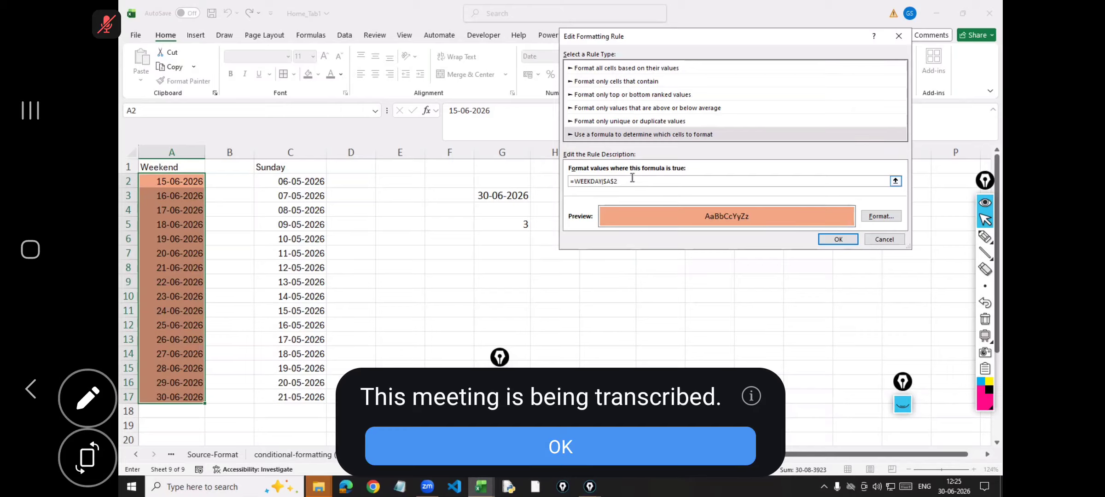
drag(602, 181, 631, 182)
key(BackSpace)
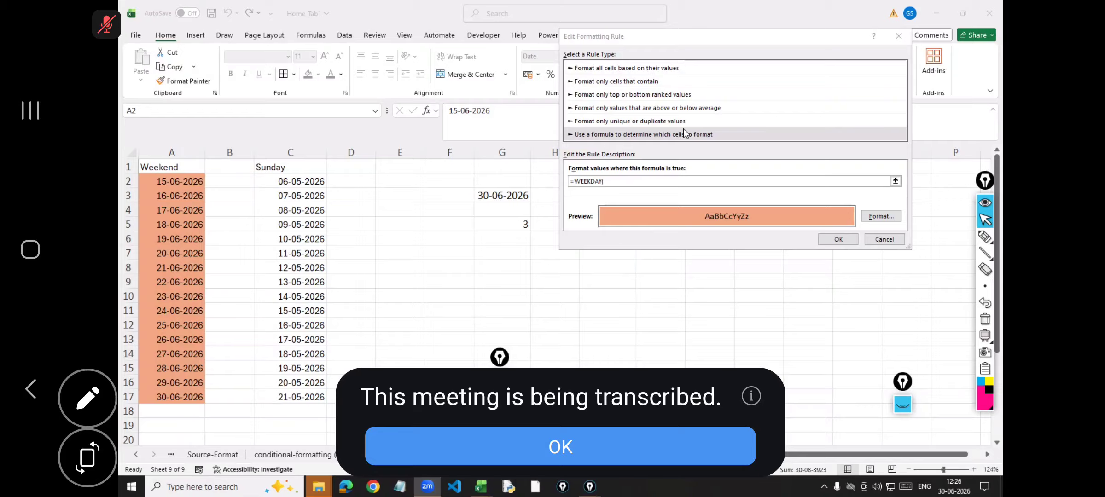
Complete the rule's formula as =WEEKDAY($A$2) and apply it to A2:A17
click(610, 181)
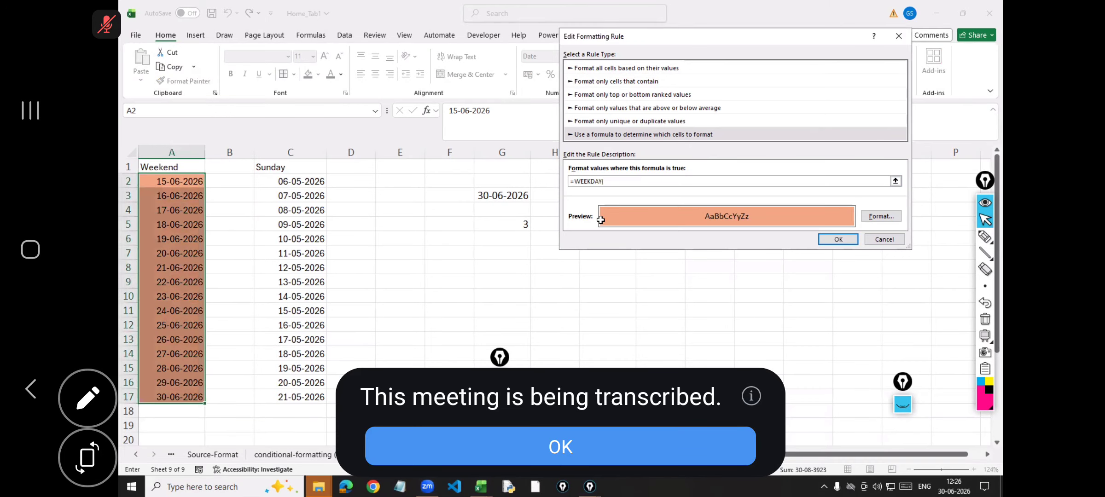
click(178, 181)
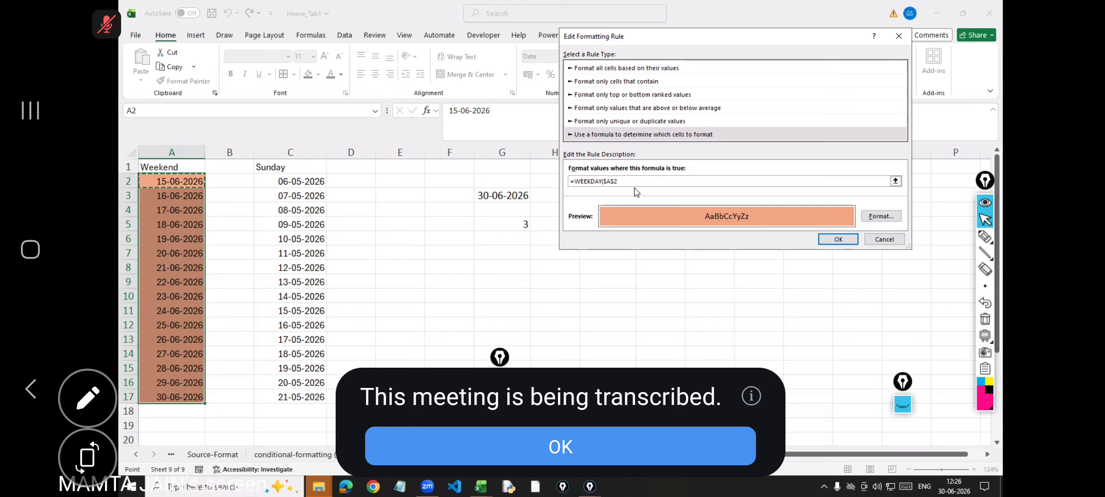
text())
click(839, 242)
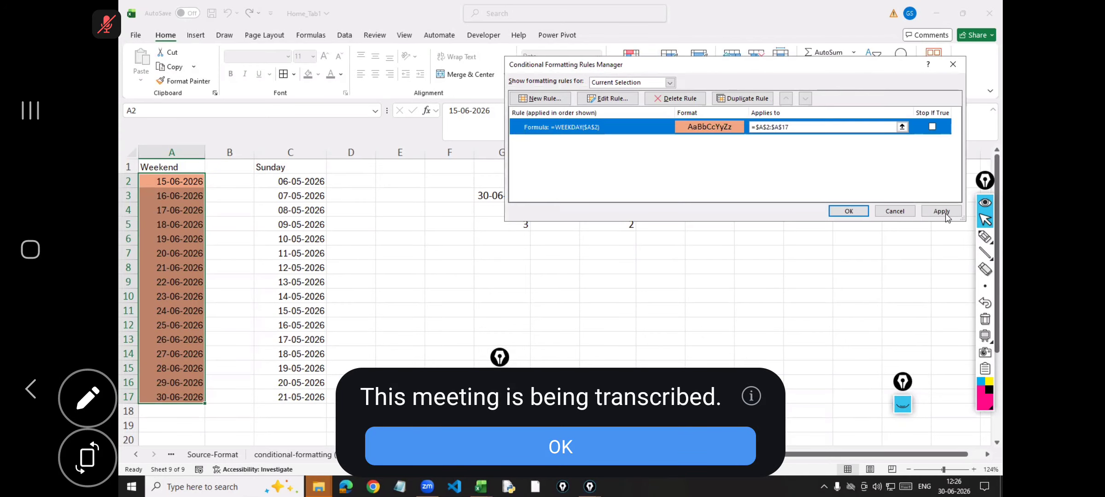
click(944, 214)
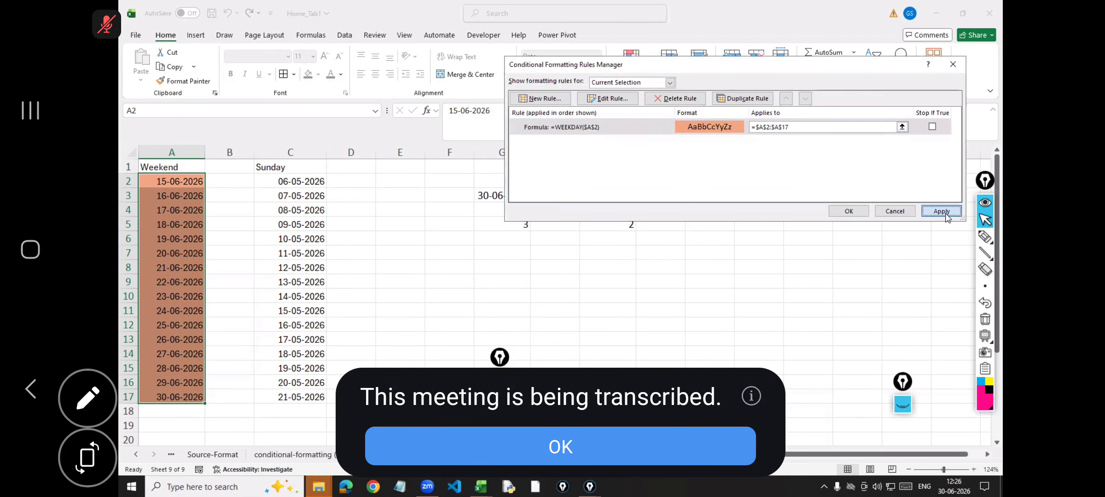
click(850, 212)
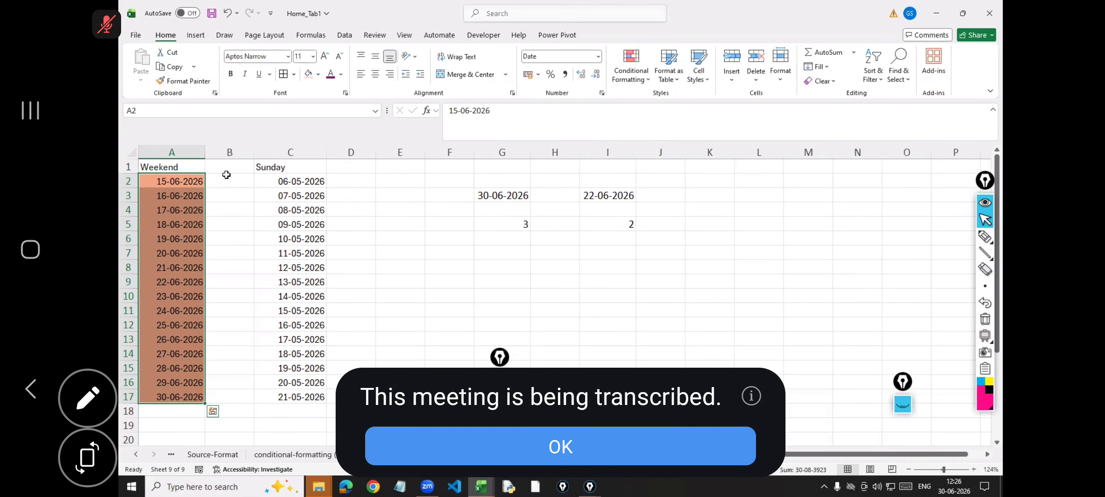
Clear the conditional formatting rules from the Weekend dates in A2:A17
click(182, 184)
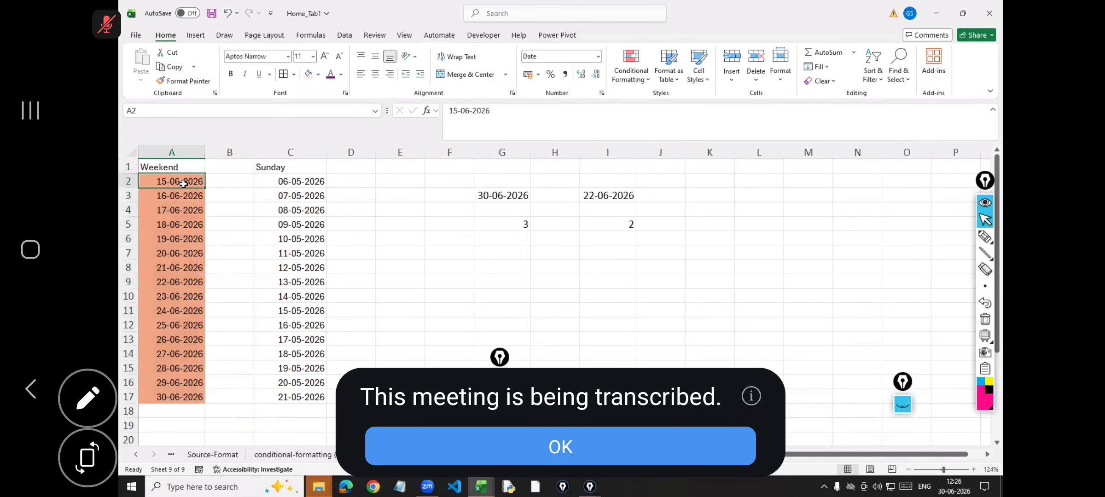
shift+click(182, 403)
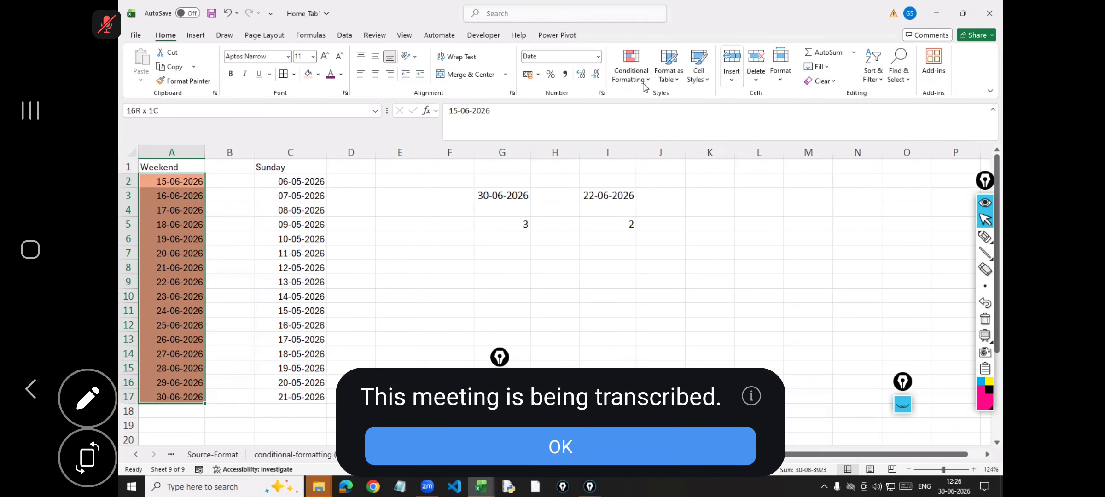
click(643, 86)
mouse_move(654, 234)
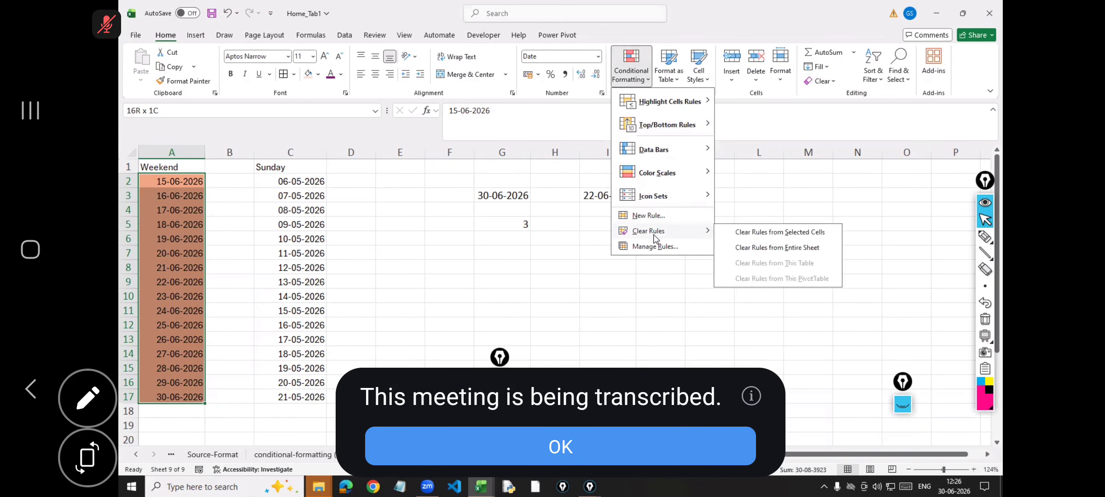
click(746, 235)
Start a new formula-based conditional formatting rule on A2:A17 with the formula =weekday($A$2)
click(631, 69)
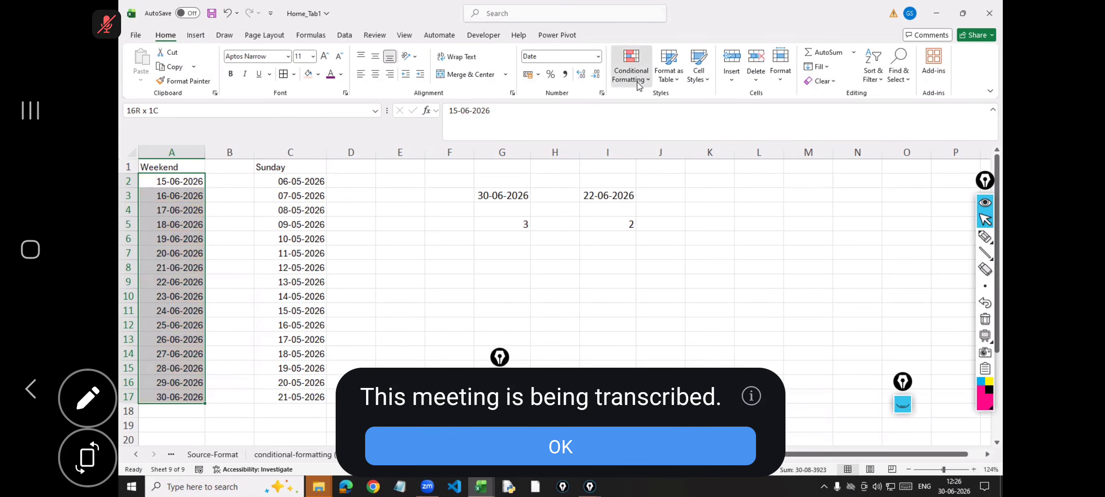
click(666, 216)
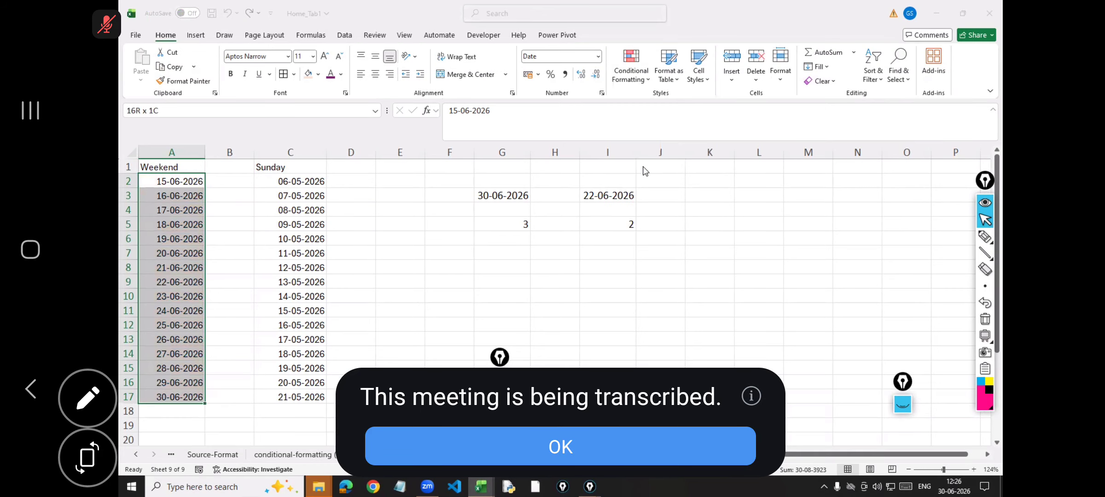
click(635, 122)
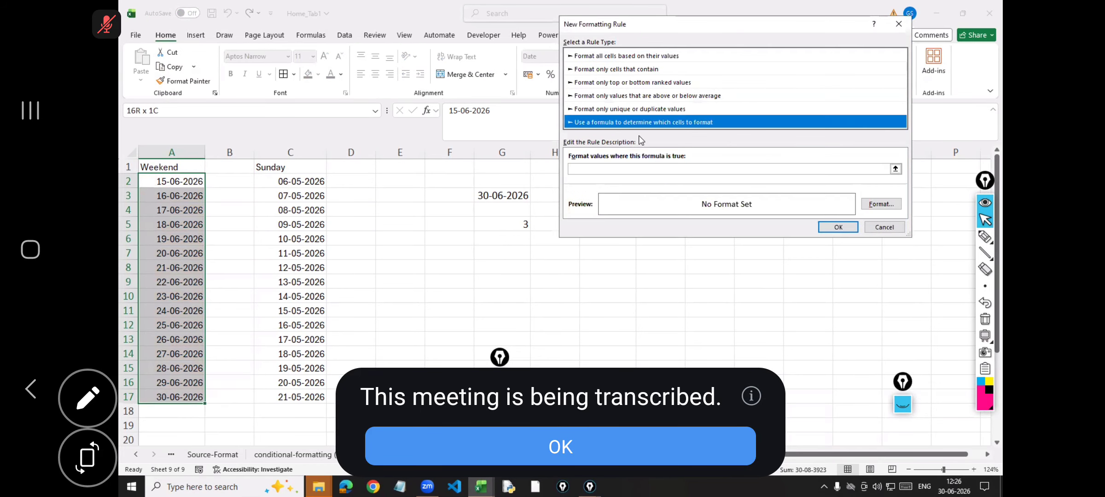
text(=)
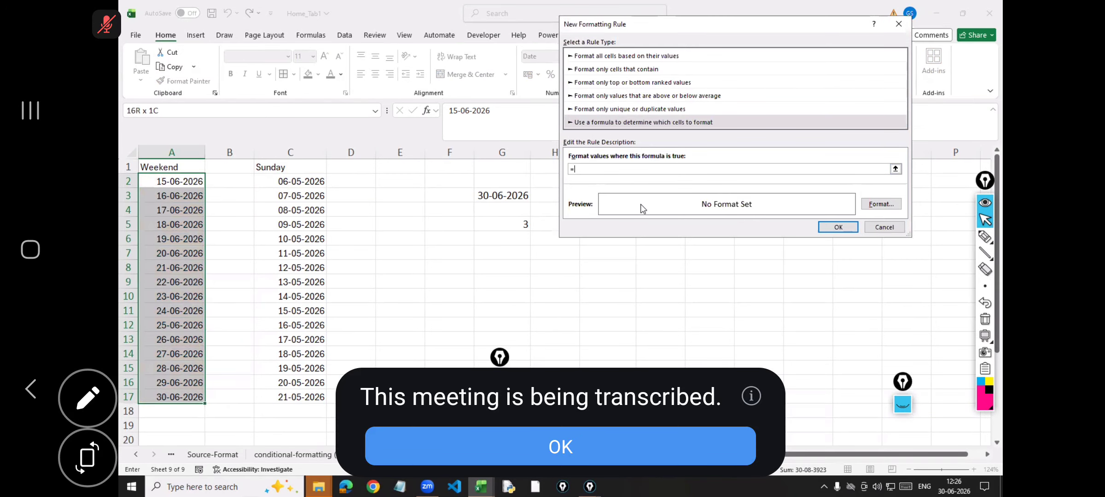
text(weekday()
click(177, 181)
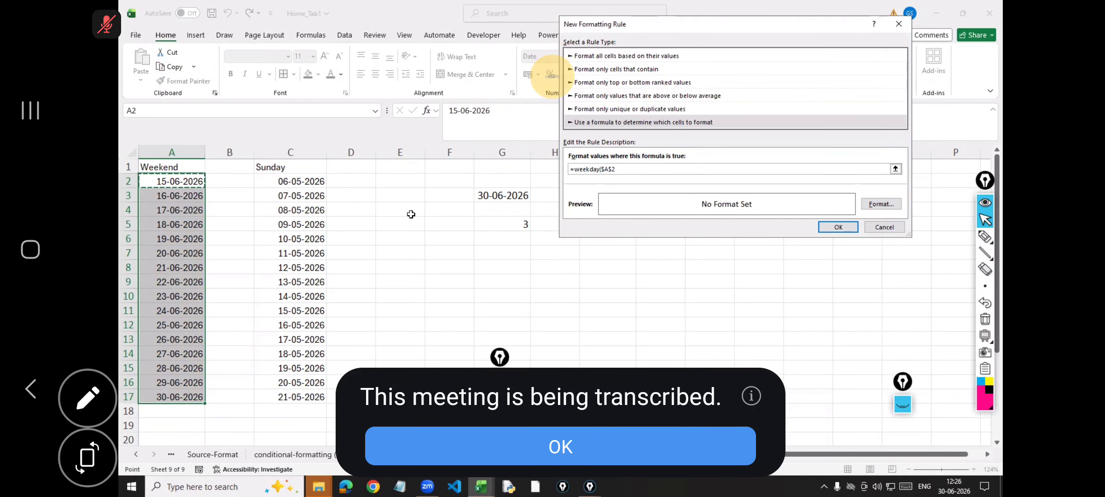
text())
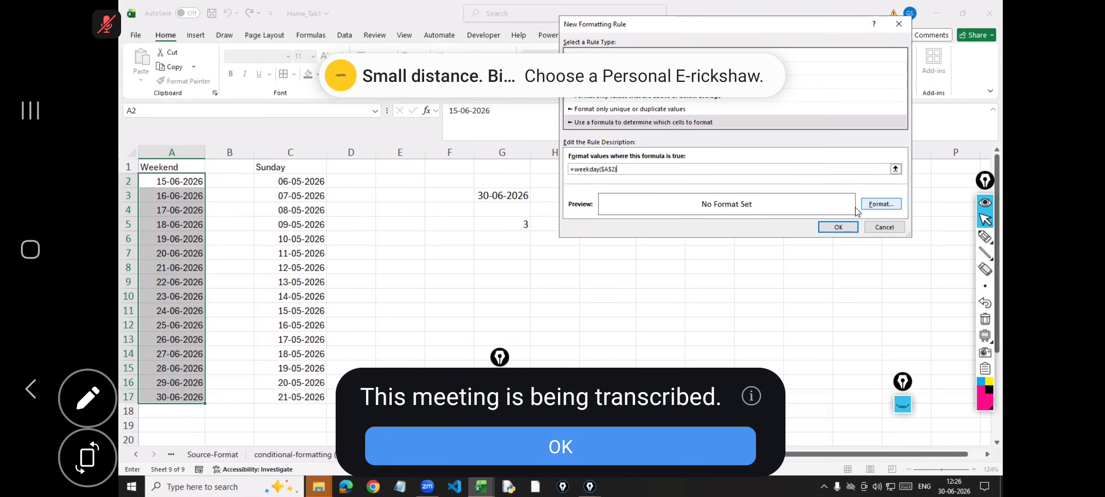
Give the new weekday rule a yellow background fill and apply it to A2:A17
key(alt+f)
click(637, 136)
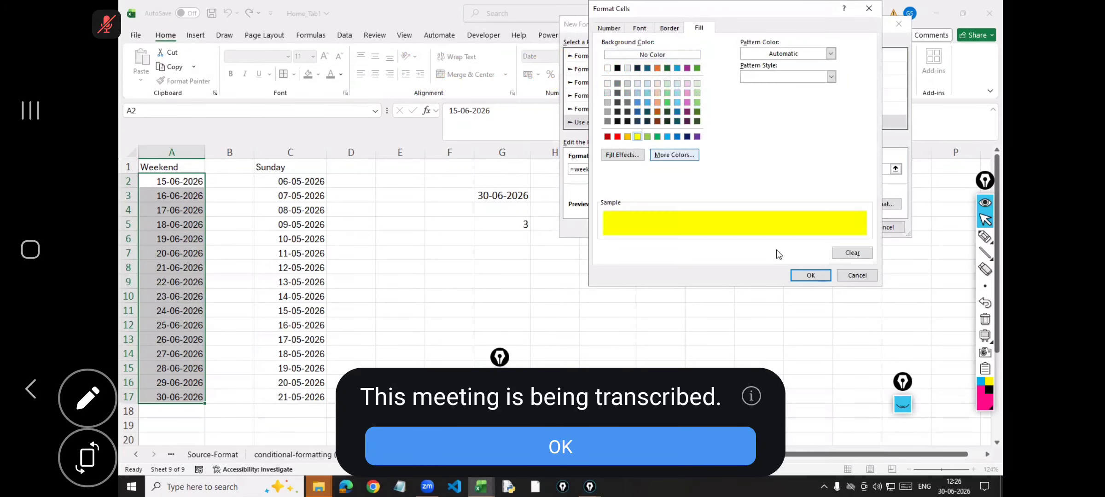
click(810, 275)
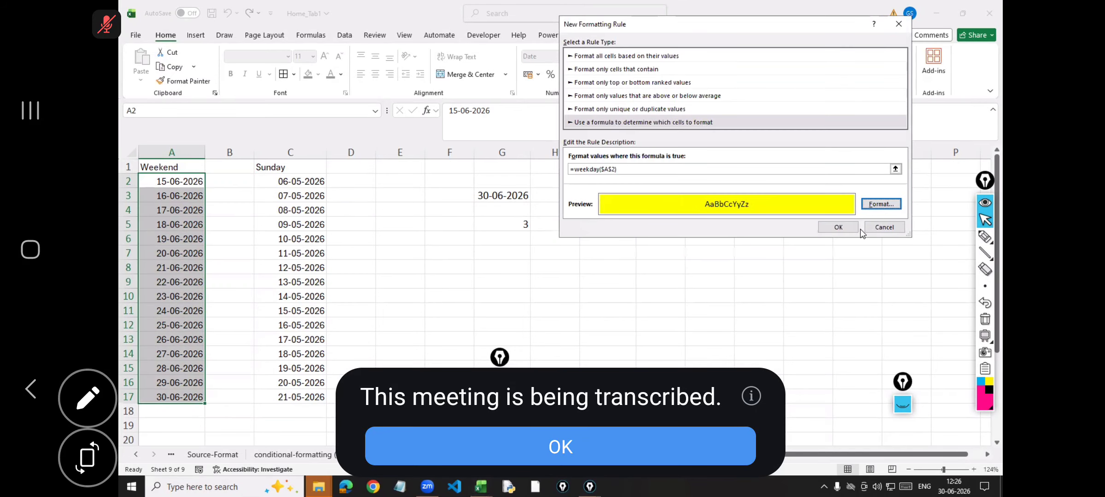
click(838, 227)
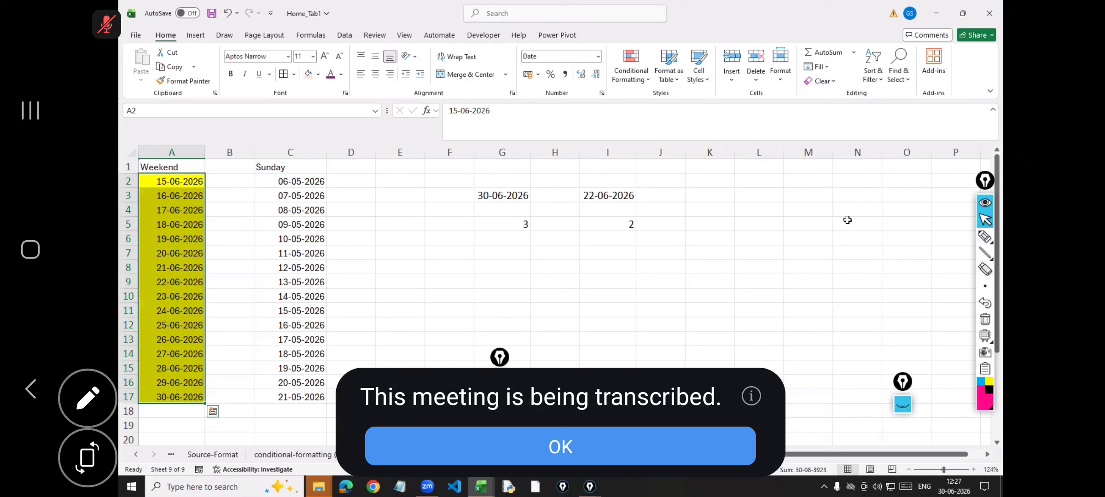
Handwrite A1 over the sheet with the annotation pen, circle it and label it as a relative reference
click(985, 236)
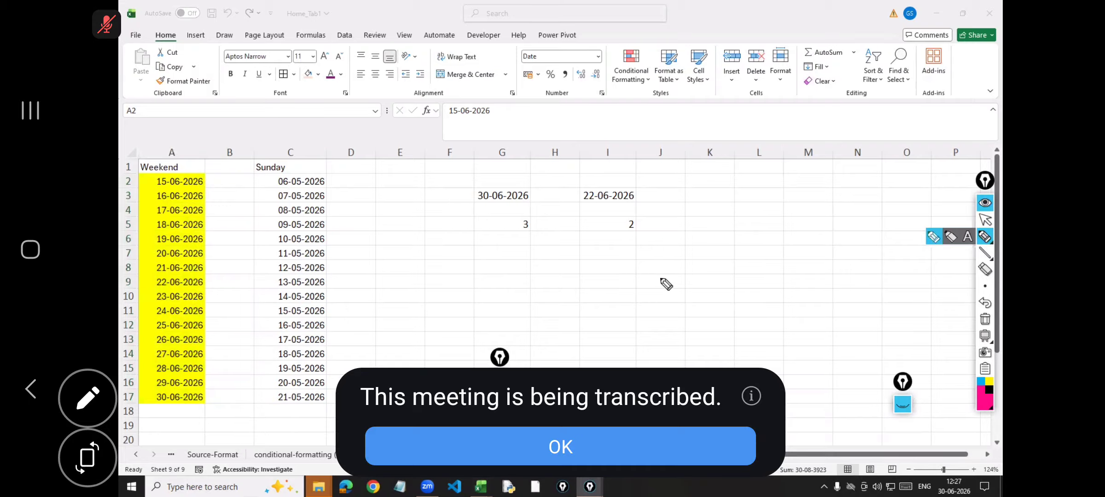
mouse_move(679, 308)
mouse_down()
mouse_move(730, 308)
mouse_move(738, 276)
mouse_move(760, 307)
mouse_up()
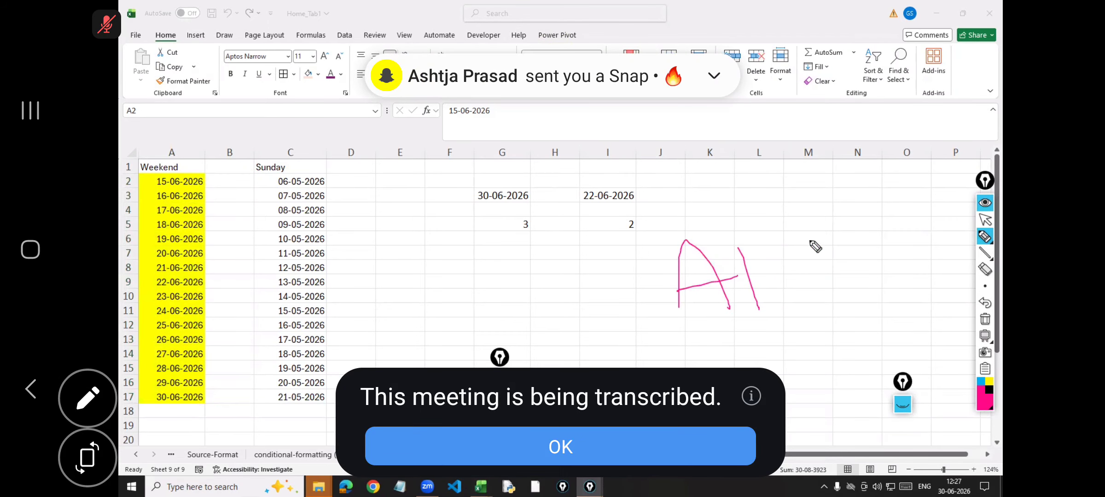
mouse_move(763, 206)
mouse_down()
mouse_move(629, 293)
mouse_move(761, 208)
mouse_up()
mouse_move(834, 234)
mouse_down()
mouse_move(845, 272)
mouse_move(892, 223)
mouse_up()
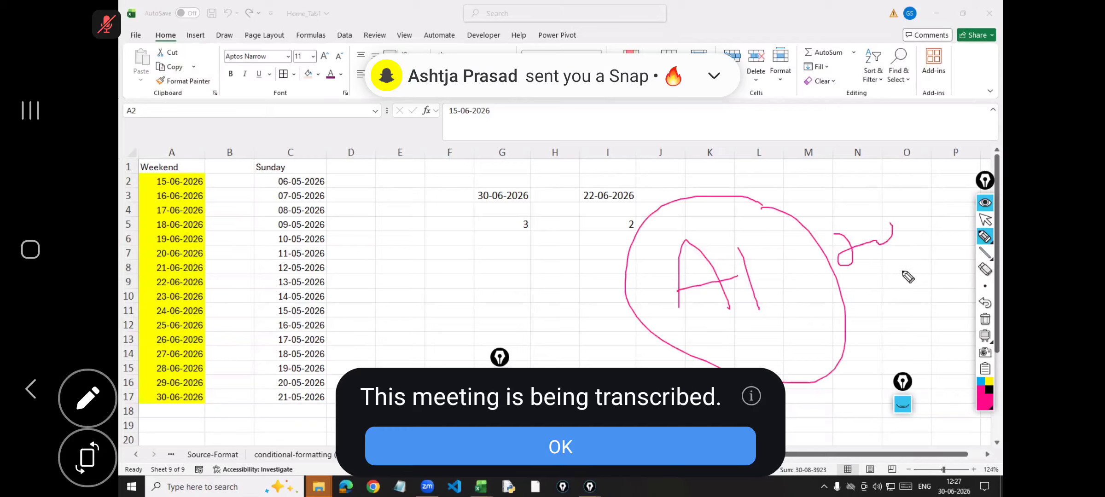
drag(906, 276, 939, 245)
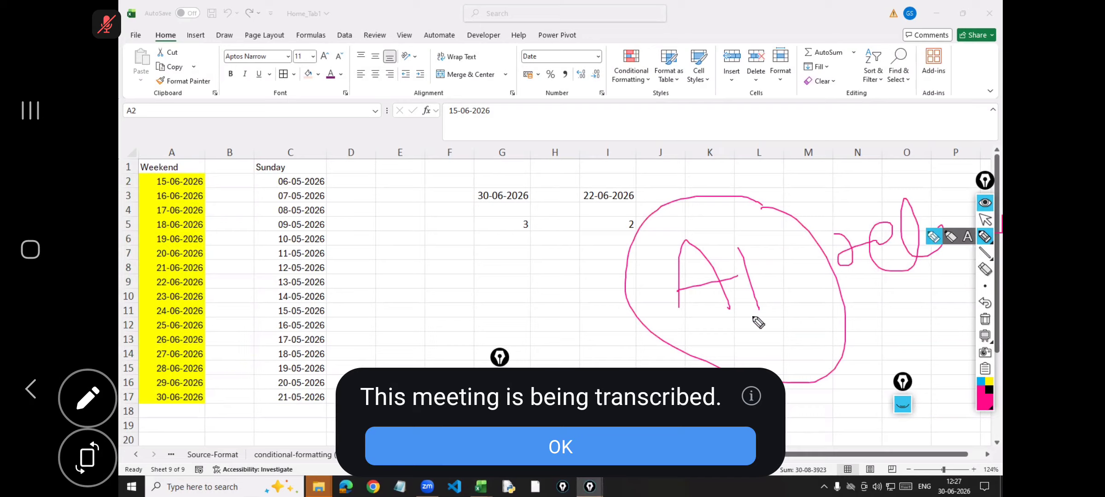
Handwrite $A$1 beside the circled A1 and link it to the label Absolute
mouse_move(399, 289)
mouse_down()
mouse_move(448, 291)
mouse_move(454, 311)
mouse_move(444, 289)
mouse_move(372, 331)
mouse_up()
drag(375, 258, 393, 355)
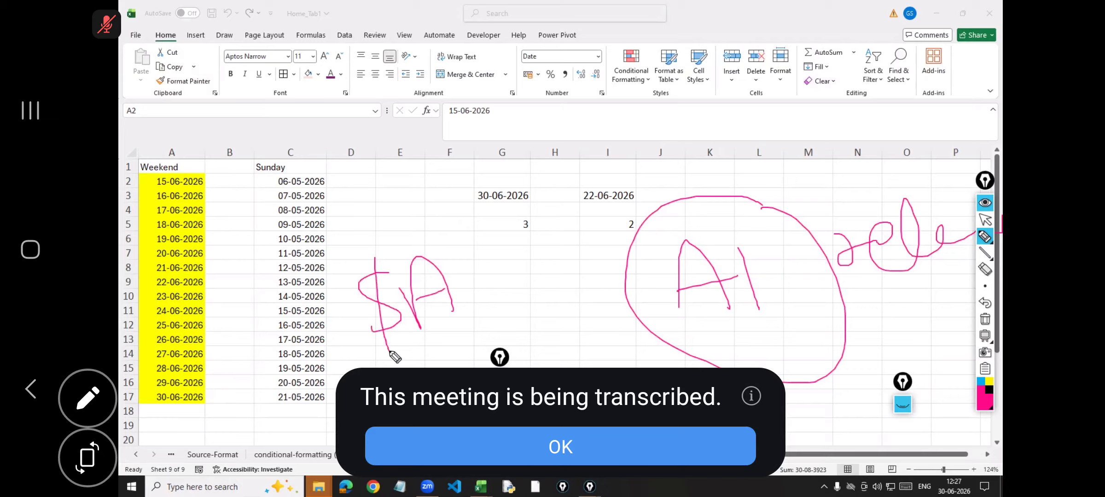
mouse_move(471, 247)
mouse_down()
mouse_move(485, 298)
mouse_move(454, 311)
mouse_move(468, 316)
mouse_up()
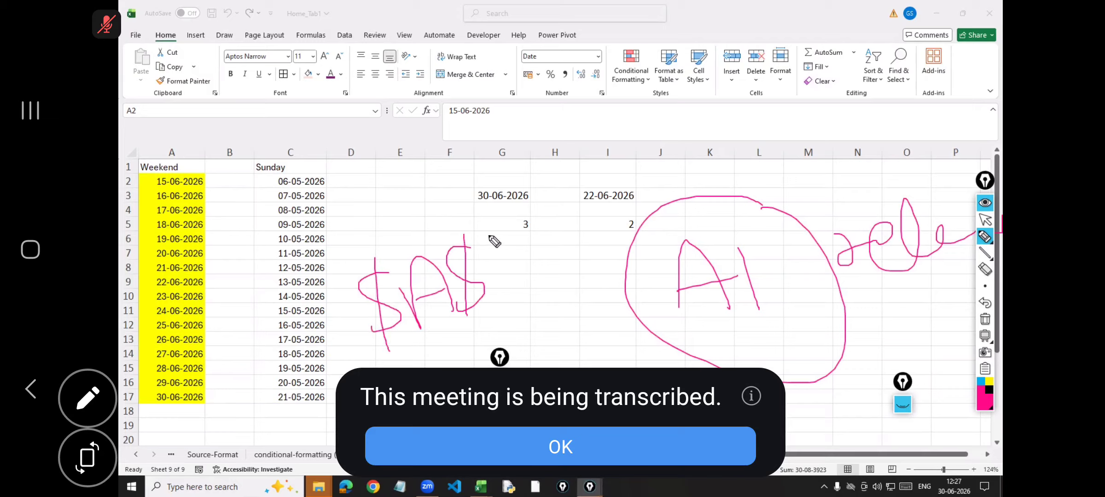
drag(491, 233, 507, 277)
mouse_move(445, 223)
mouse_down()
mouse_move(531, 143)
mouse_move(558, 68)
mouse_up()
drag(565, 98, 589, 87)
mouse_move(588, 49)
mouse_down()
mouse_move(624, 79)
mouse_move(611, 95)
mouse_up()
mouse_move(637, 50)
mouse_down()
mouse_move(635, 96)
mouse_move(680, 66)
mouse_move(849, 64)
mouse_up()
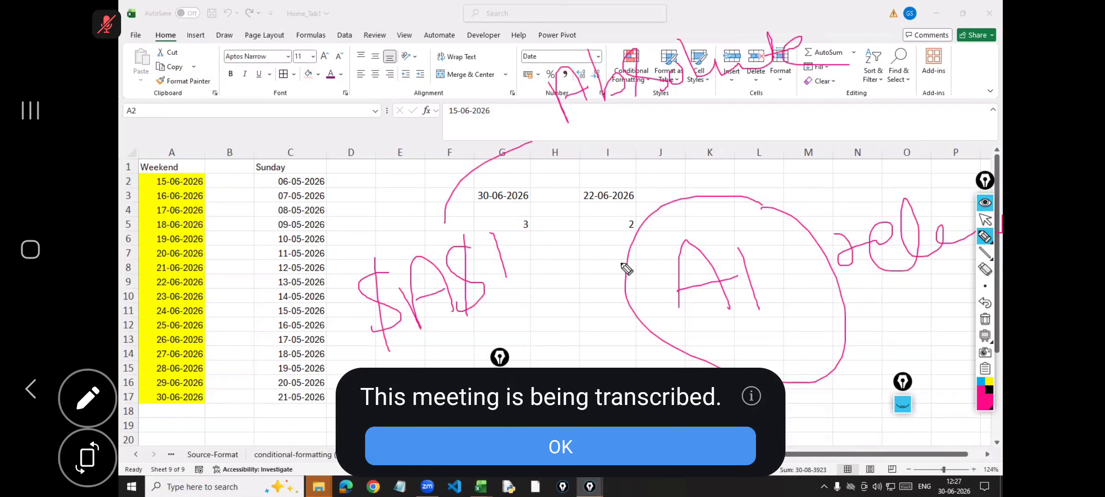
Handwrite $A1 and A$1 below the Absolute label, box each reference and draw a line joining the two boxes
mouse_move(607, 137)
mouse_down()
mouse_move(617, 183)
mouse_move(640, 167)
mouse_move(637, 148)
mouse_up()
mouse_move(571, 138)
mouse_down()
mouse_move(594, 157)
mouse_move(589, 178)
mouse_move(575, 160)
mouse_up()
drag(653, 119, 667, 160)
mouse_move(765, 121)
mouse_down()
mouse_move(769, 139)
mouse_move(746, 160)
mouse_up()
drag(696, 134, 719, 166)
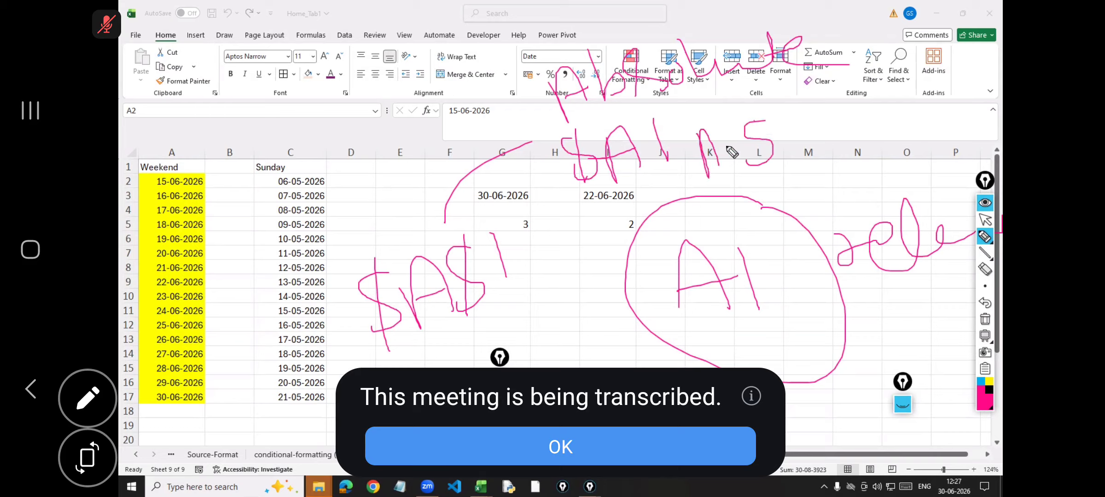
drag(752, 116, 753, 171)
drag(784, 112, 795, 156)
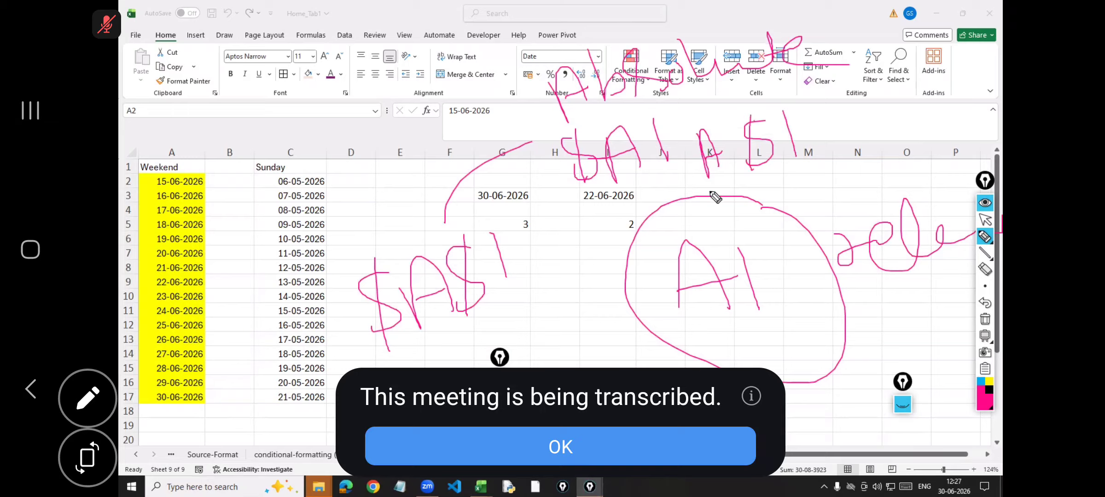
mouse_move(684, 126)
mouse_down()
mouse_move(797, 109)
mouse_move(698, 127)
mouse_move(607, 183)
mouse_move(563, 174)
mouse_up()
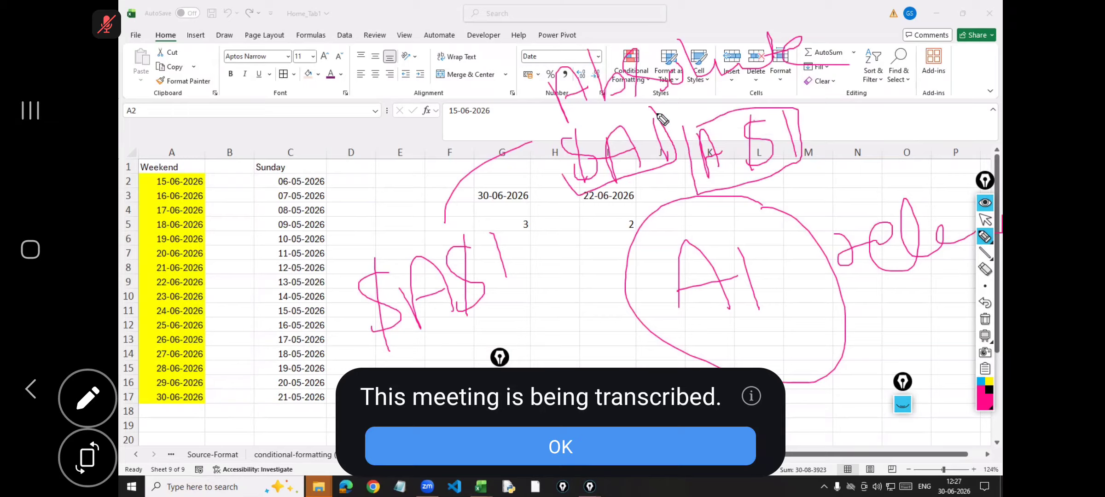
mouse_move(657, 115)
mouse_down()
mouse_move(571, 191)
mouse_move(843, 105)
mouse_move(802, 137)
mouse_up()
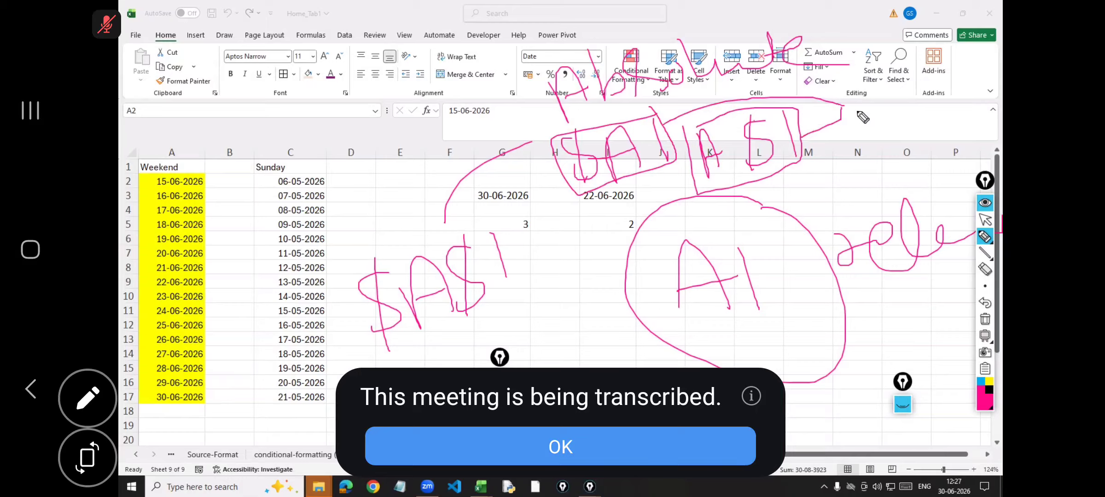
Label the boxed $A1 and A$1 as mixed references, then erase all pen annotations from the screen
mouse_move(857, 110)
mouse_down()
mouse_move(882, 152)
mouse_move(921, 138)
mouse_up()
click(893, 109)
mouse_move(920, 115)
mouse_down()
mouse_move(909, 138)
mouse_move(960, 127)
mouse_up()
drag(976, 110, 966, 124)
drag(975, 92, 988, 131)
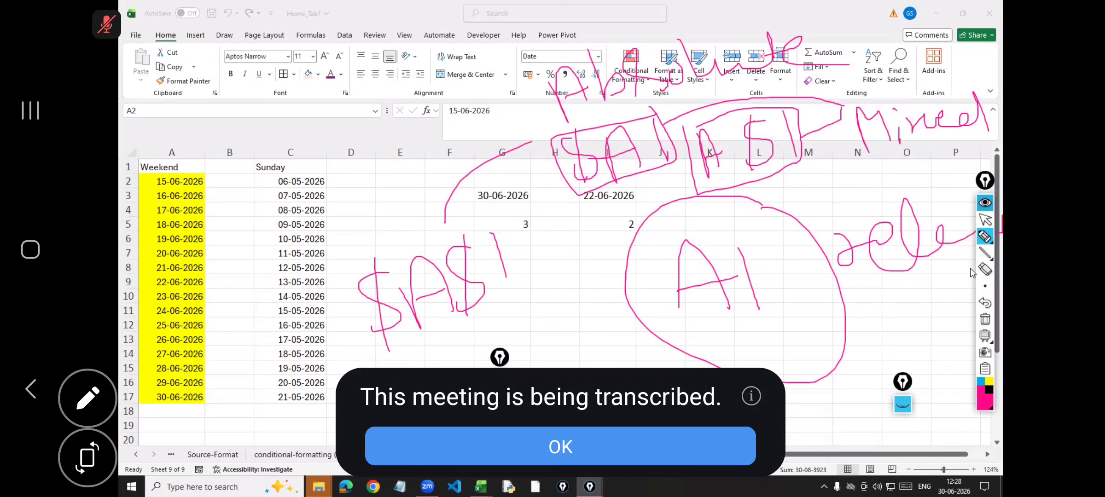
click(985, 322)
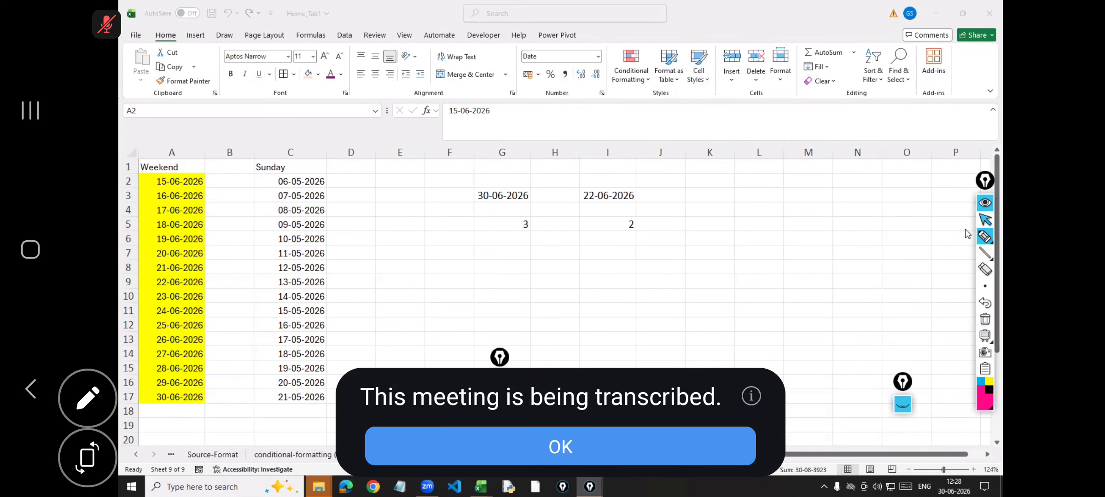
Edit the conditional formatting rule for A2:A17 to use the formula =WEEKDAY($A$2)=1 and apply it
click(985, 223)
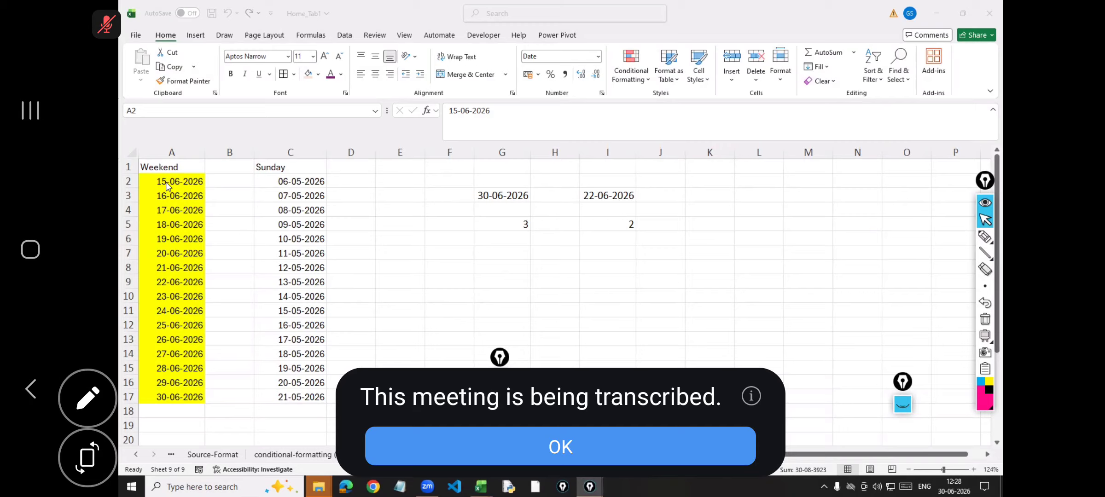
drag(165, 182, 170, 397)
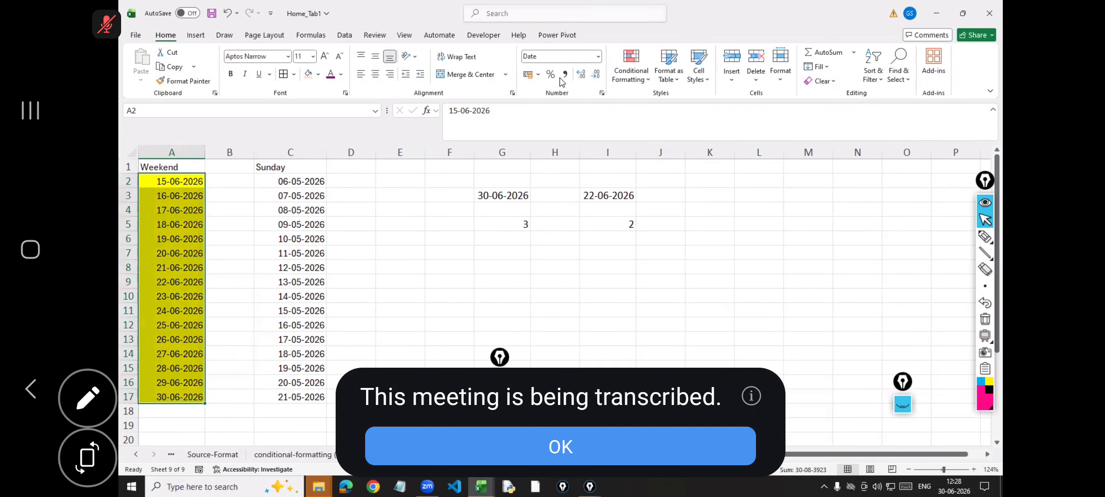
click(630, 69)
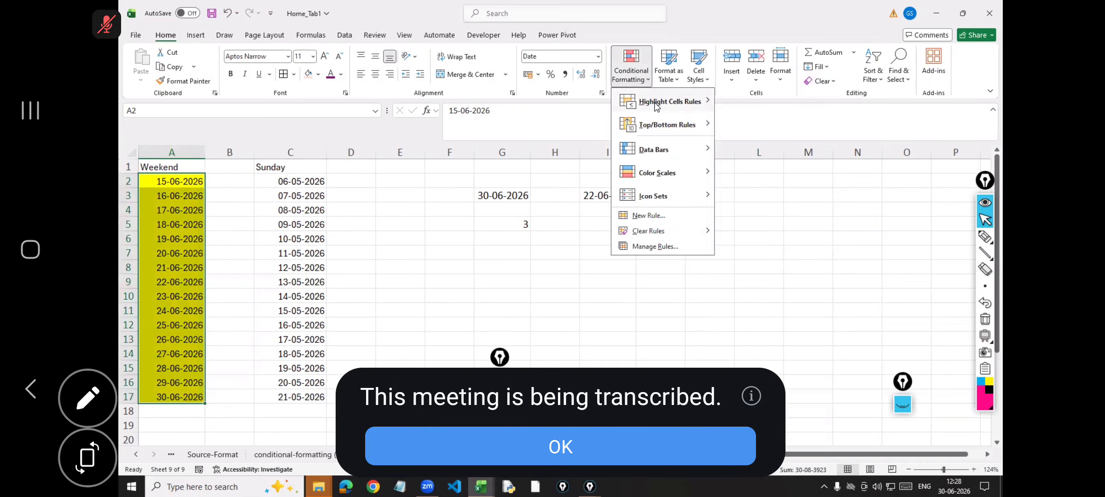
click(655, 246)
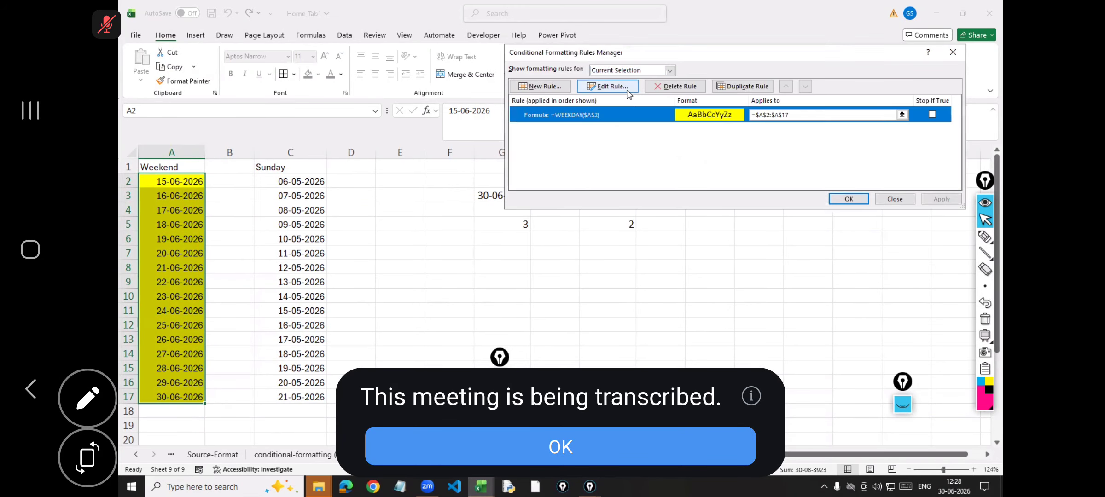
click(607, 87)
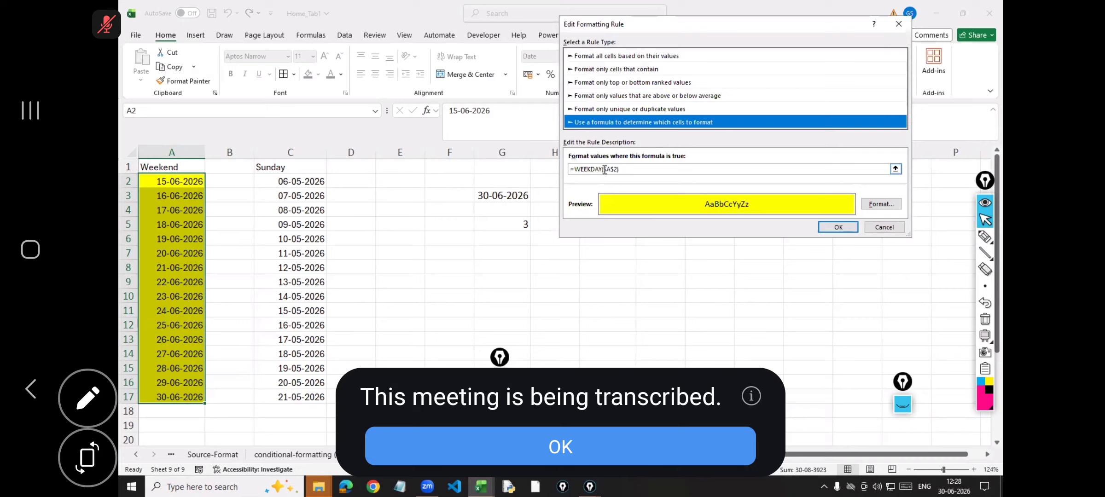
drag(603, 170, 647, 171)
key(BackSpace)
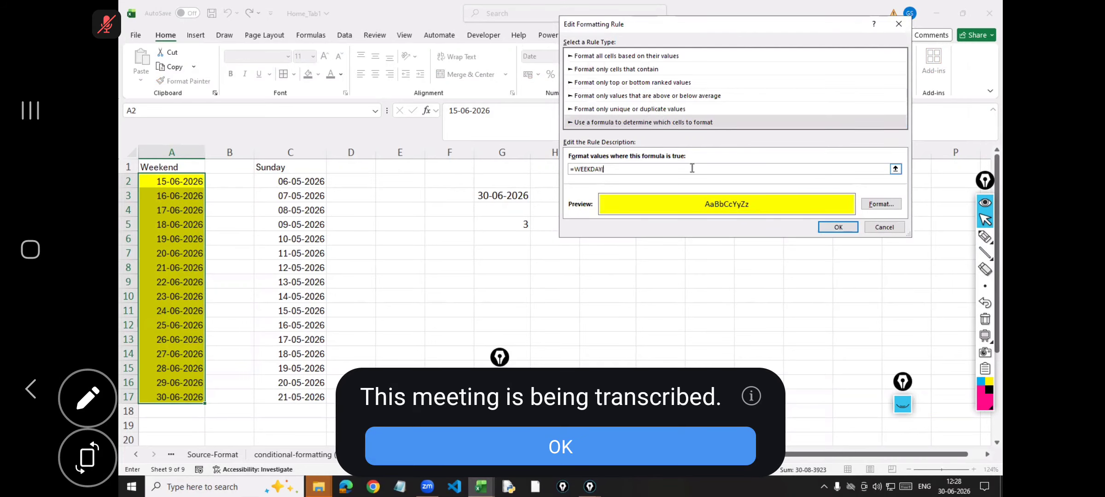
click(175, 179)
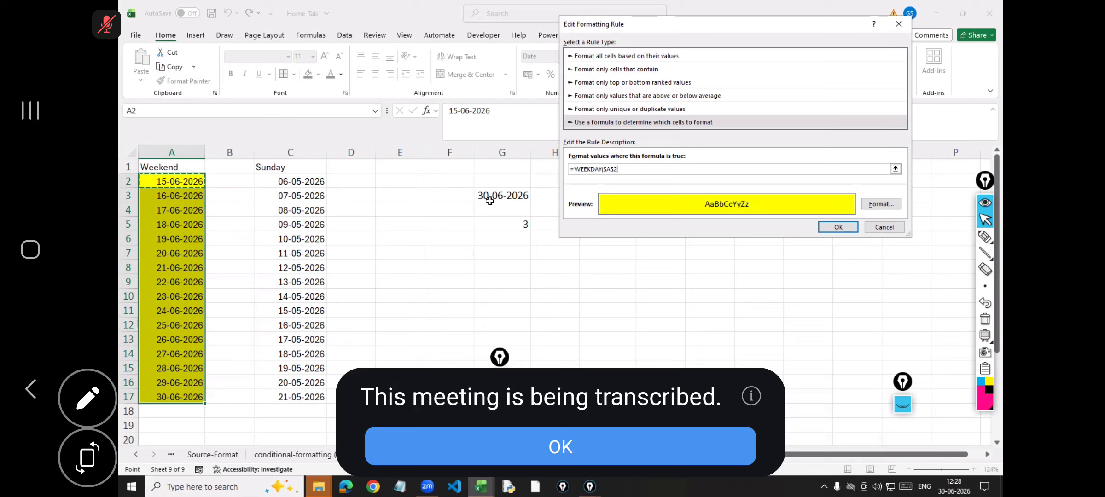
text()=1)
click(838, 227)
click(939, 199)
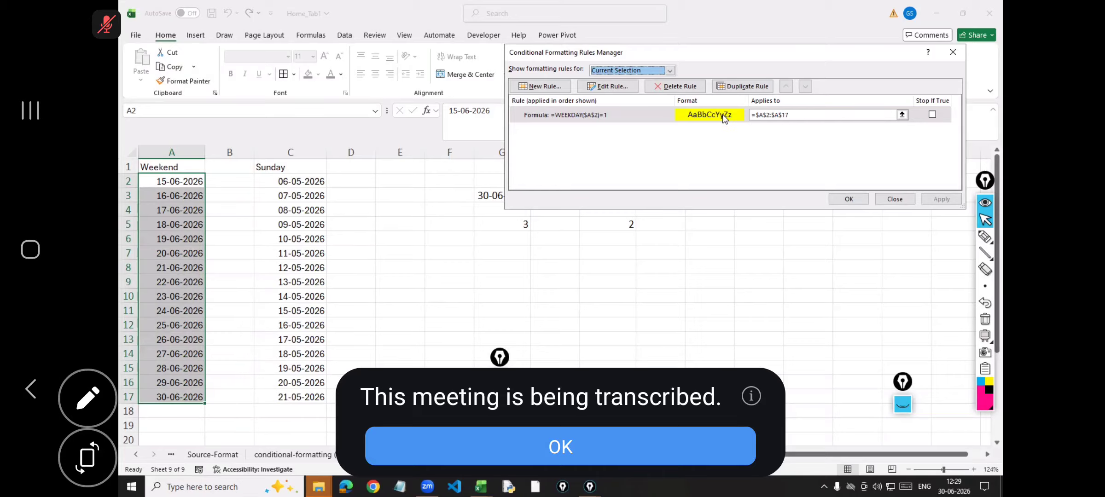
Make the cell reference in the A2:A17 rule relative, giving =WEEKDAY(A2)=1, then apply it and close the rules manager
click(684, 114)
click(627, 86)
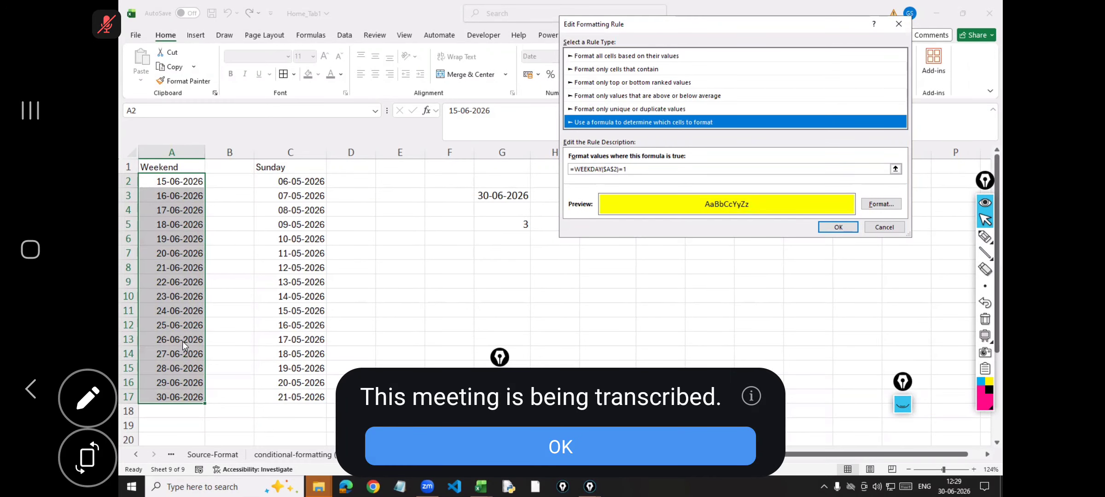
click(606, 169)
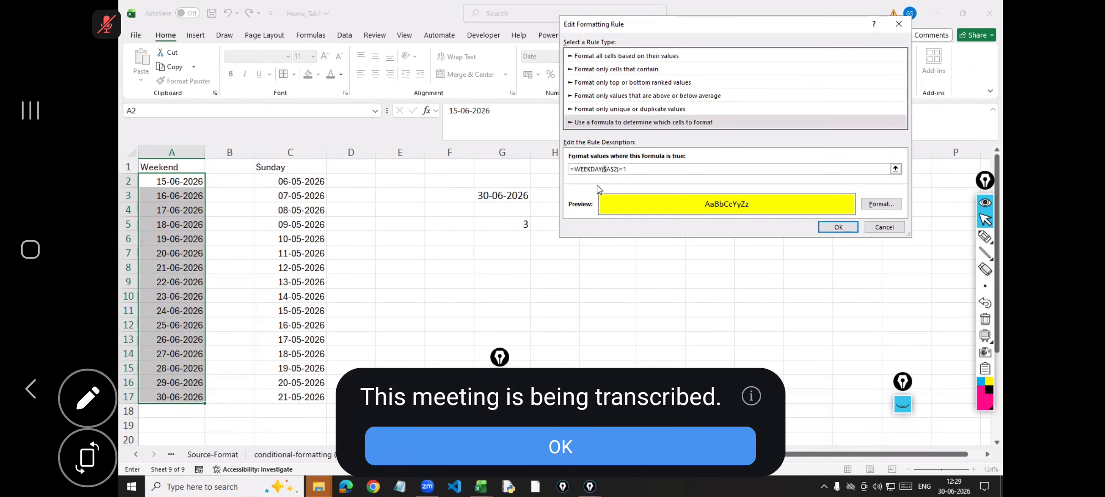
key(BackSpace)
click(611, 169)
key(BackSpace)
click(850, 228)
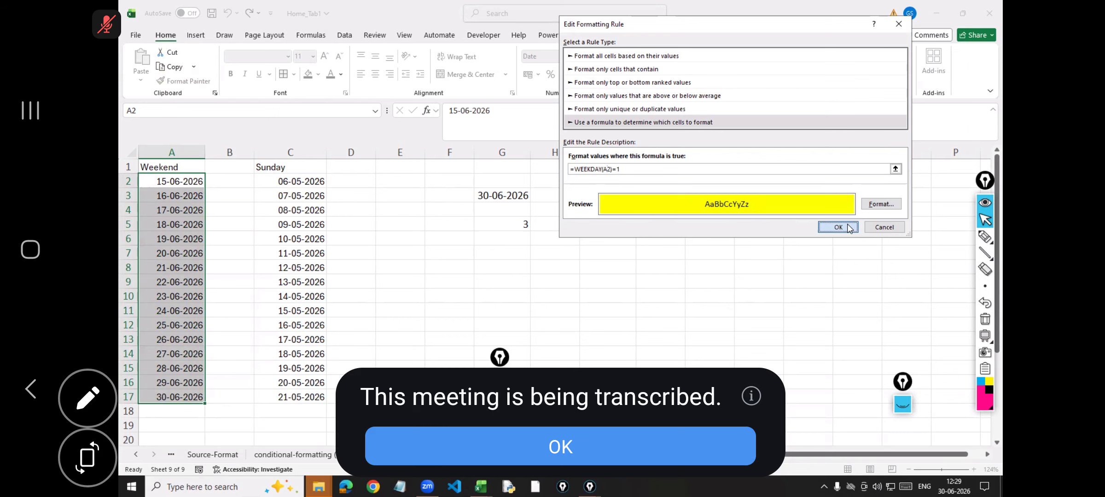
click(938, 201)
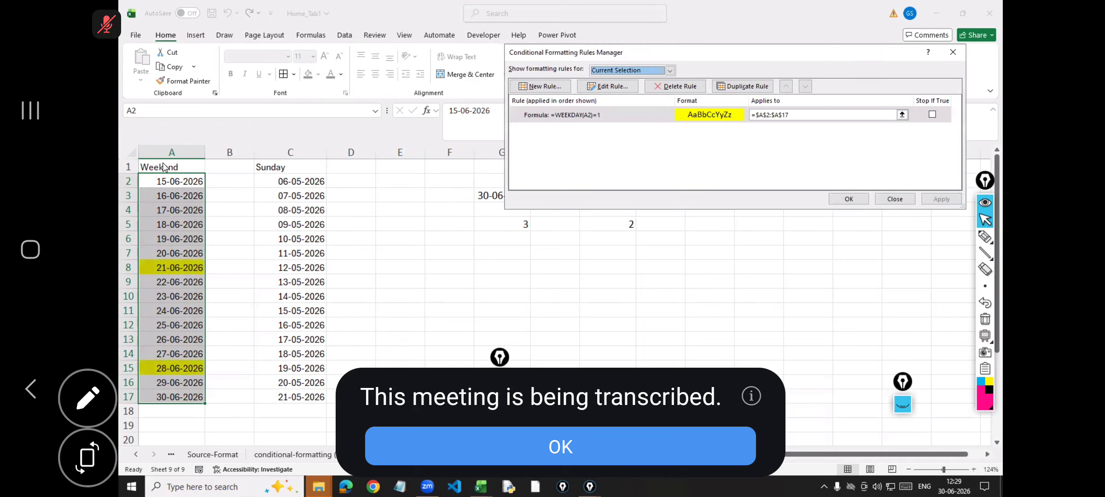
click(884, 199)
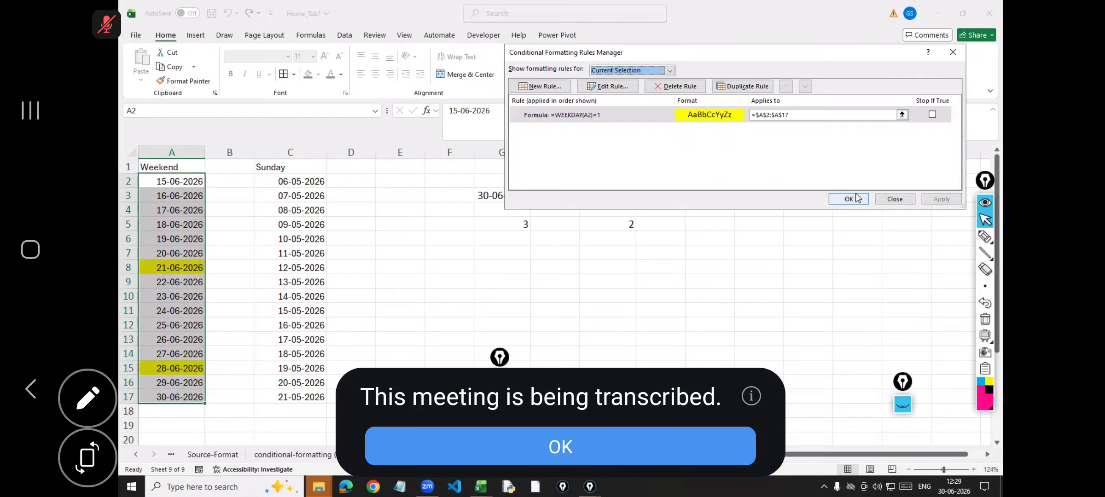
Replace the heading in cell A1 with Sunday
click(189, 168)
text(S)
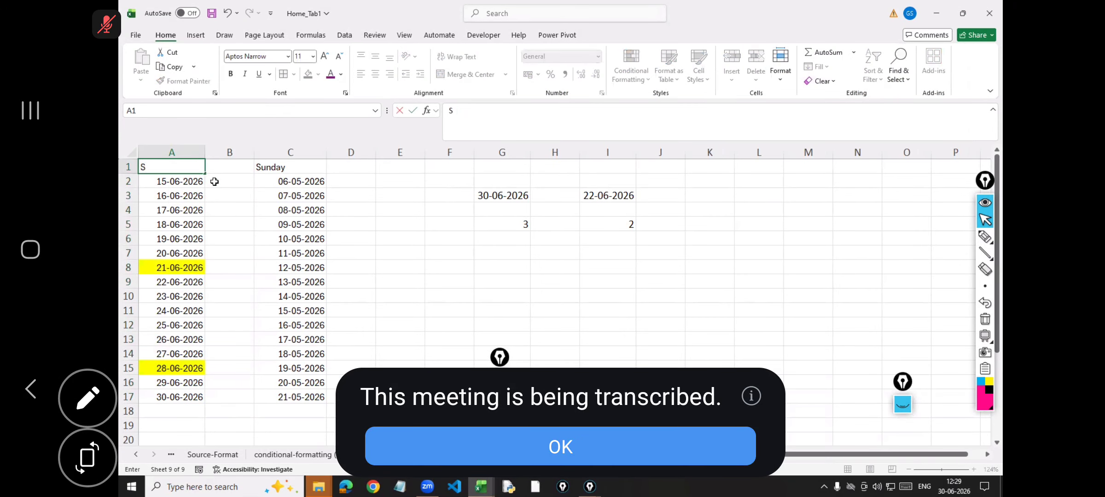
text(unday)
key(Return)
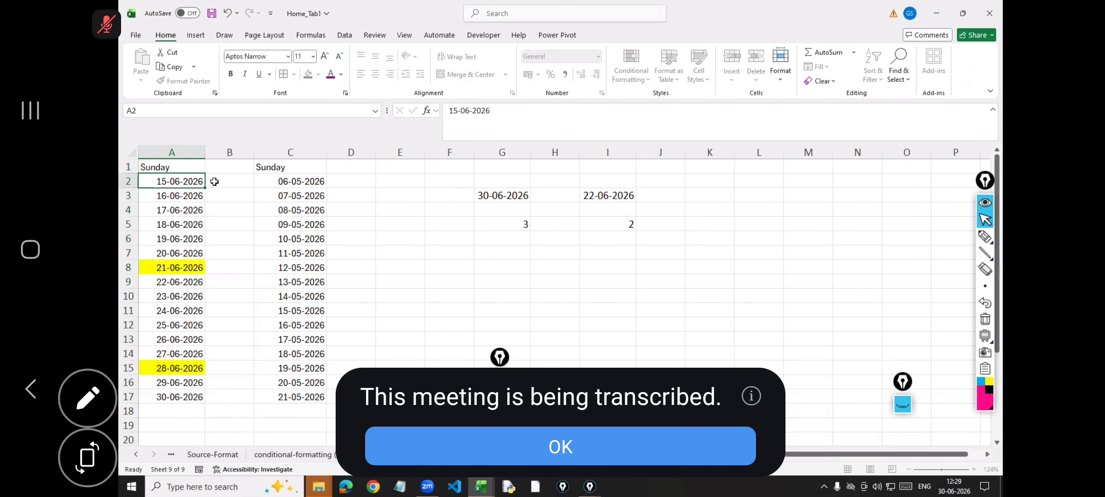
Start a formula-based conditional formatting rule for C2:C17 with the formula =weekday($C2)=1
click(283, 168)
drag(289, 179, 286, 392)
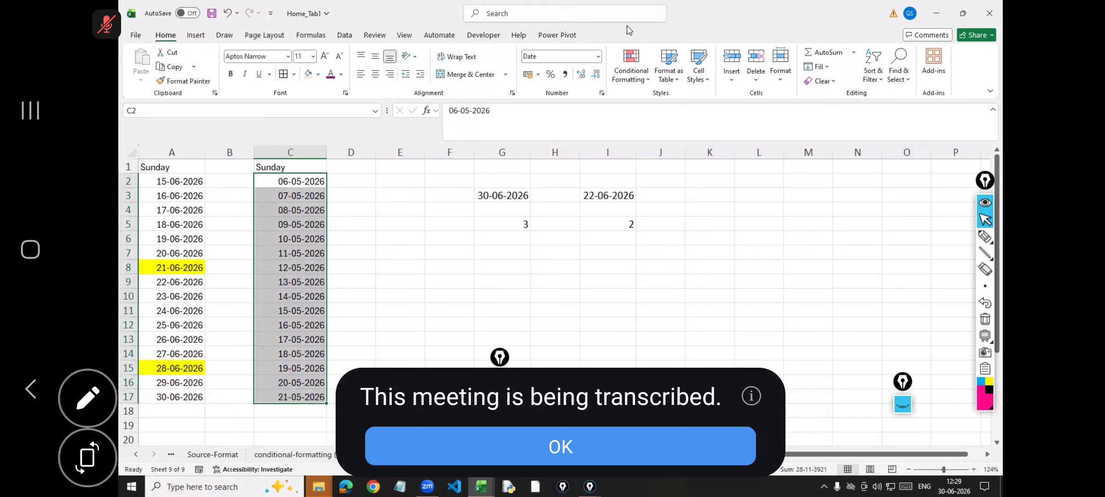
click(645, 81)
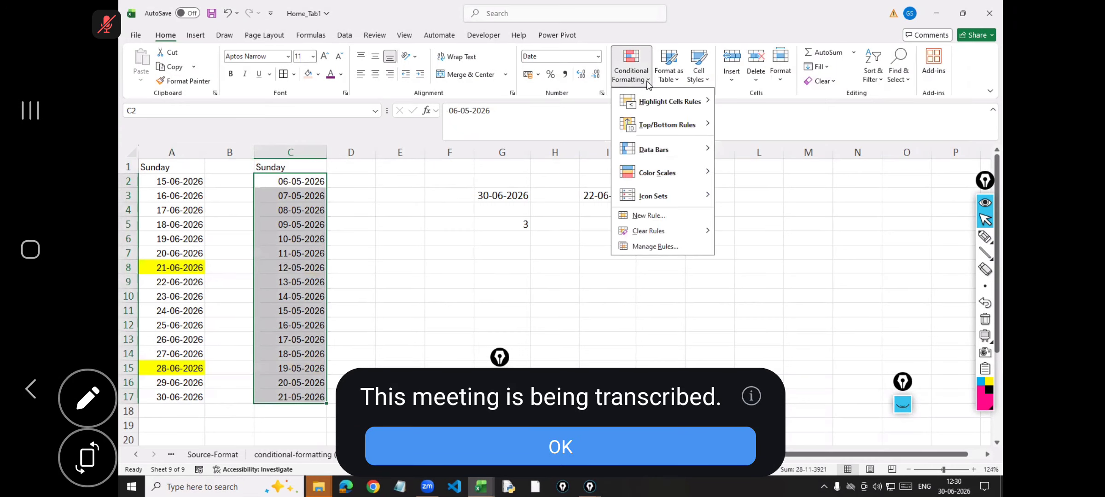
click(641, 212)
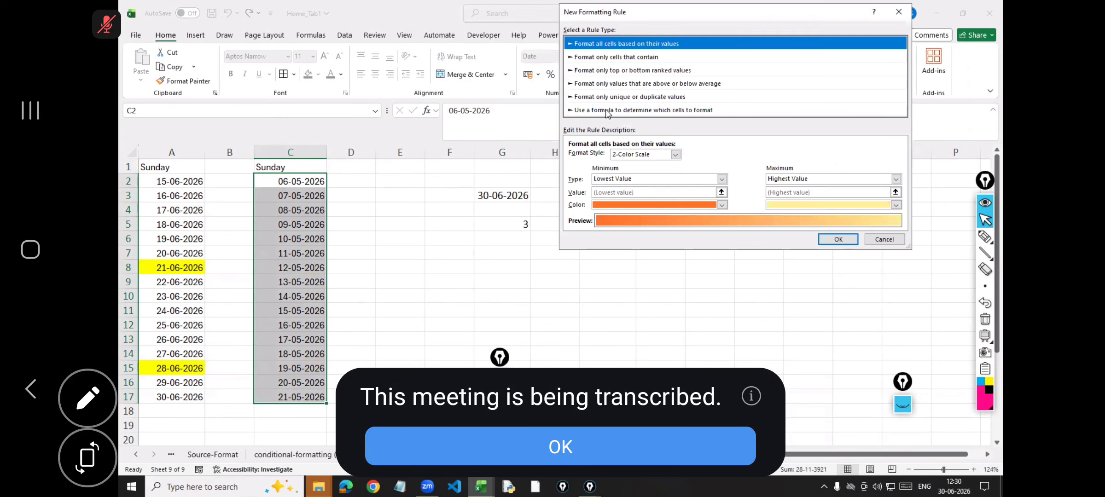
click(608, 110)
click(598, 155)
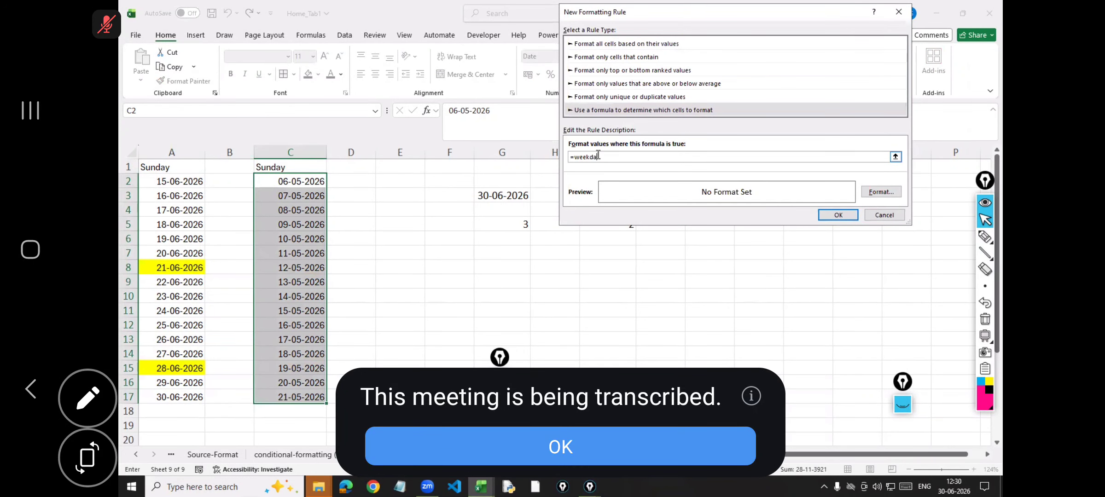
text(=weekday()
click(279, 182)
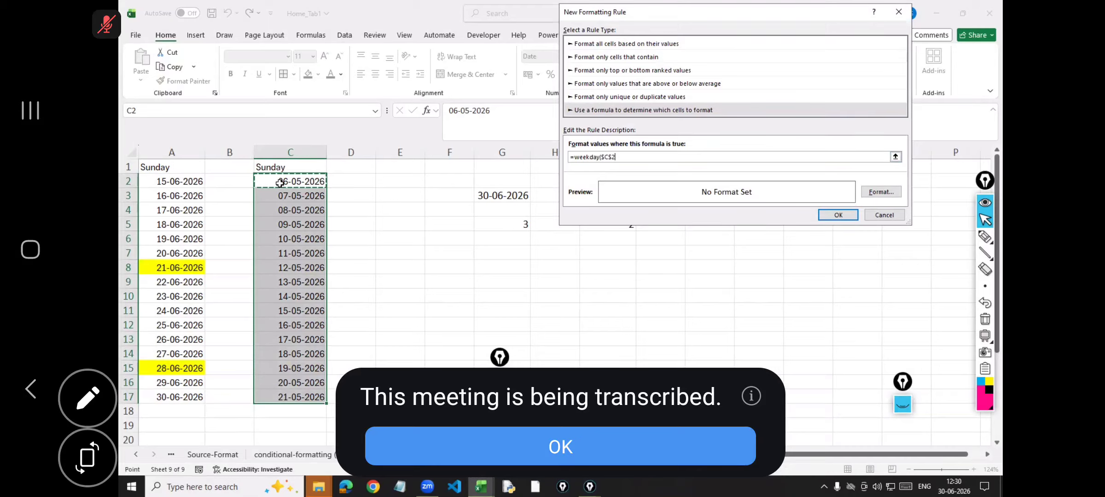
click(608, 156)
key(Delete)
text()=1)
Extend the new rule's formula to =or(weekday($C2)=1,weekday($C2)=7) so it covers both weekend days
click(573, 161)
text(or()
click(637, 156)
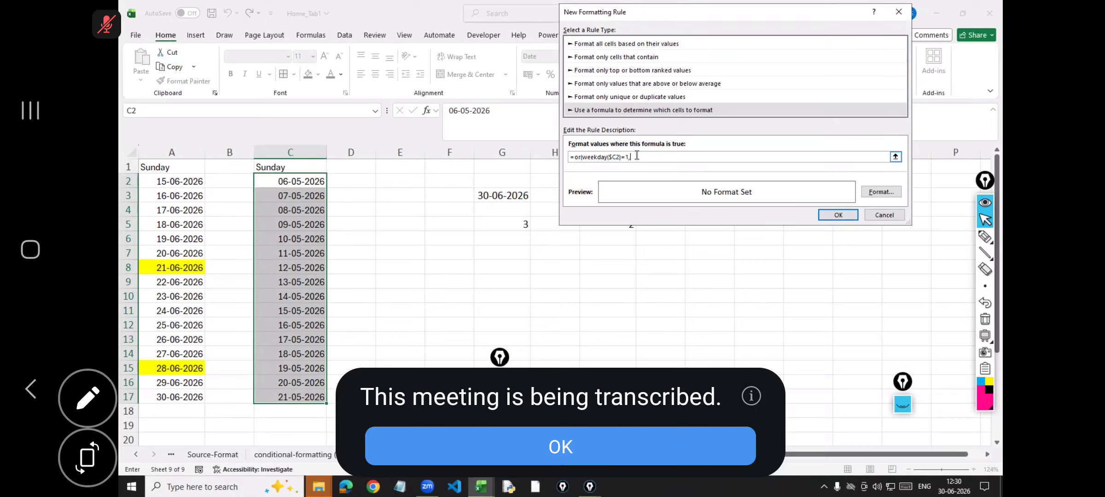
text(,weekday)
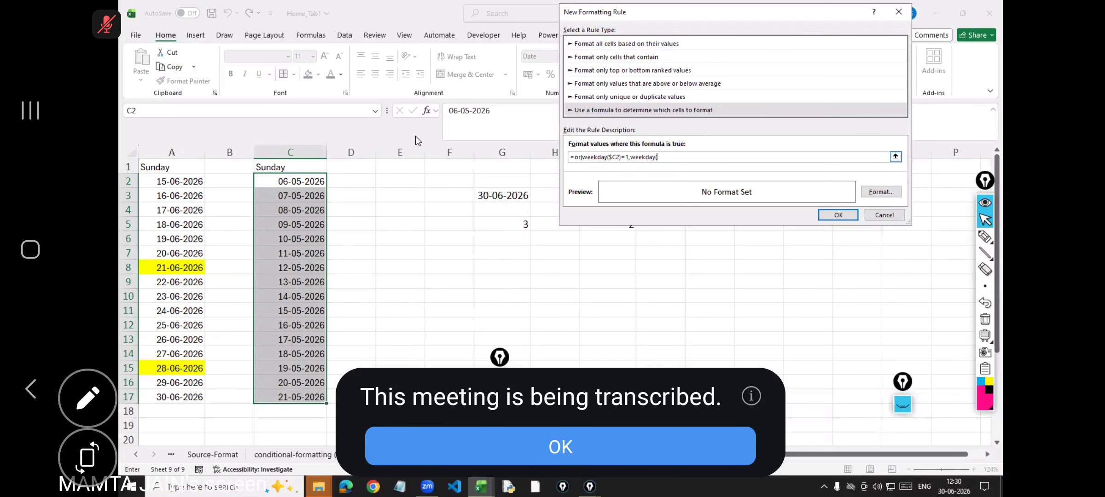
text(()
click(294, 184)
click(662, 157)
key(F4)
key(F4)
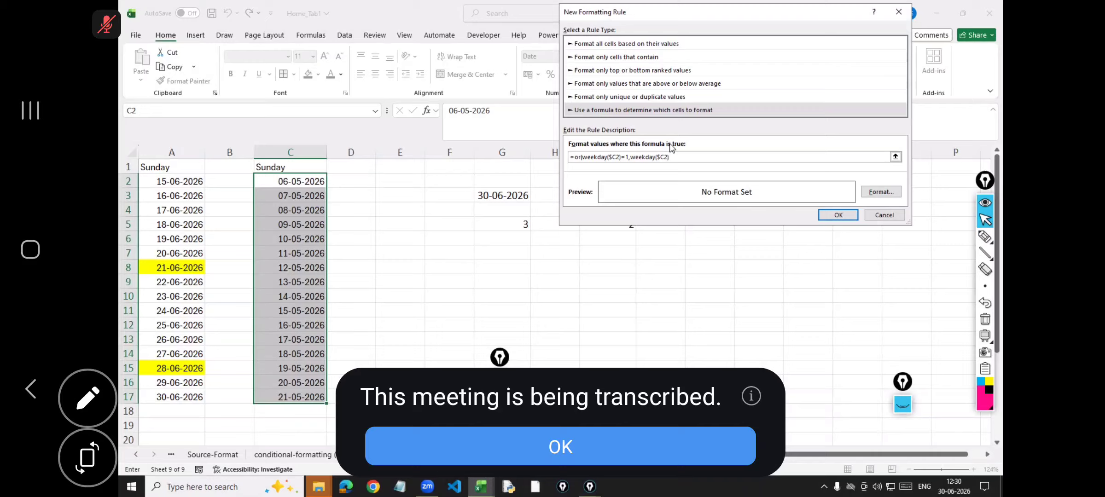
text(=7))
Give the weekend rule a light green fill and create it for C2:C17
click(881, 191)
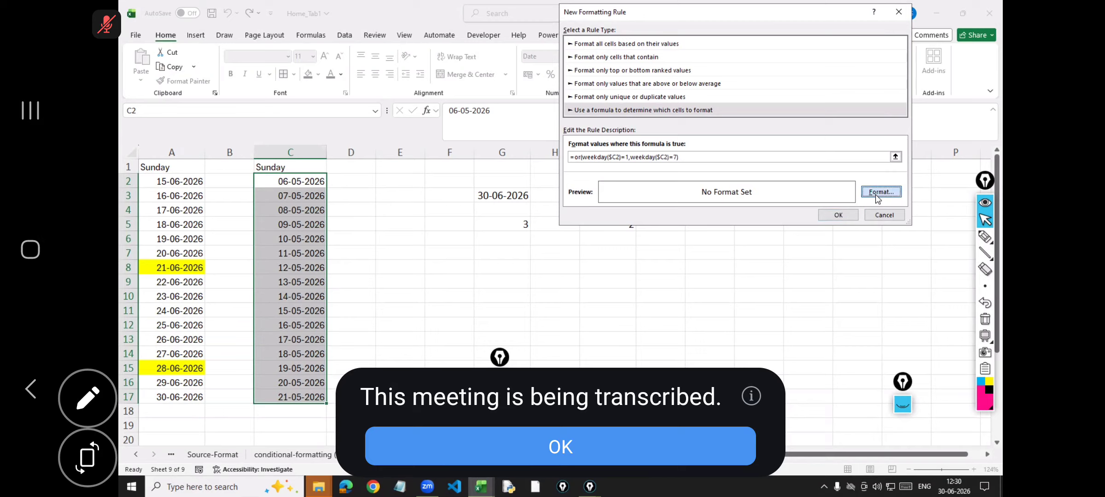
click(628, 136)
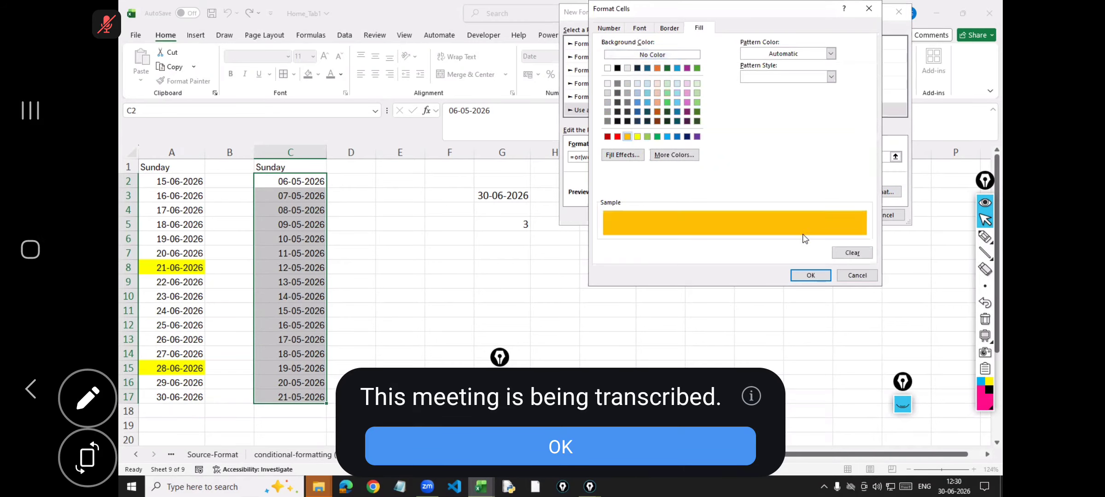
click(668, 93)
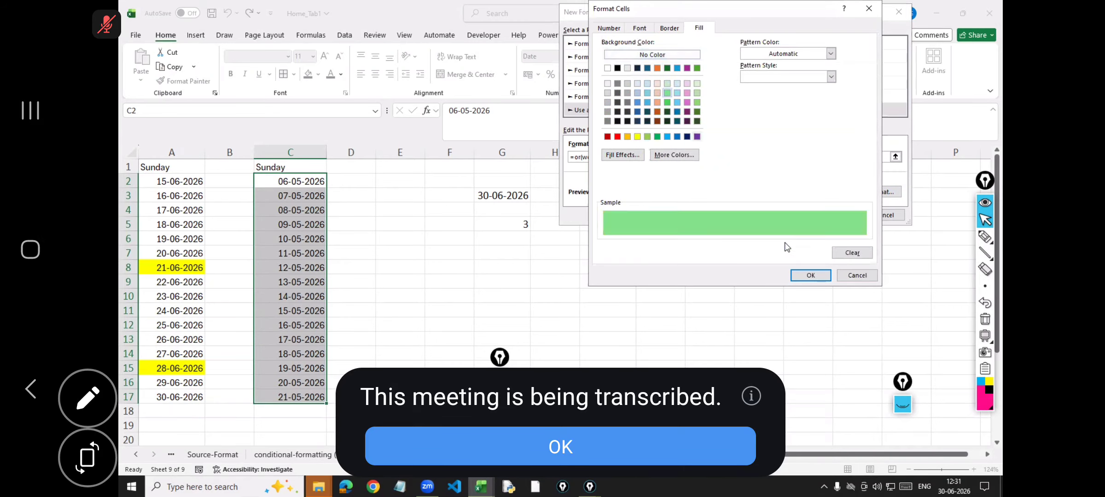
click(809, 276)
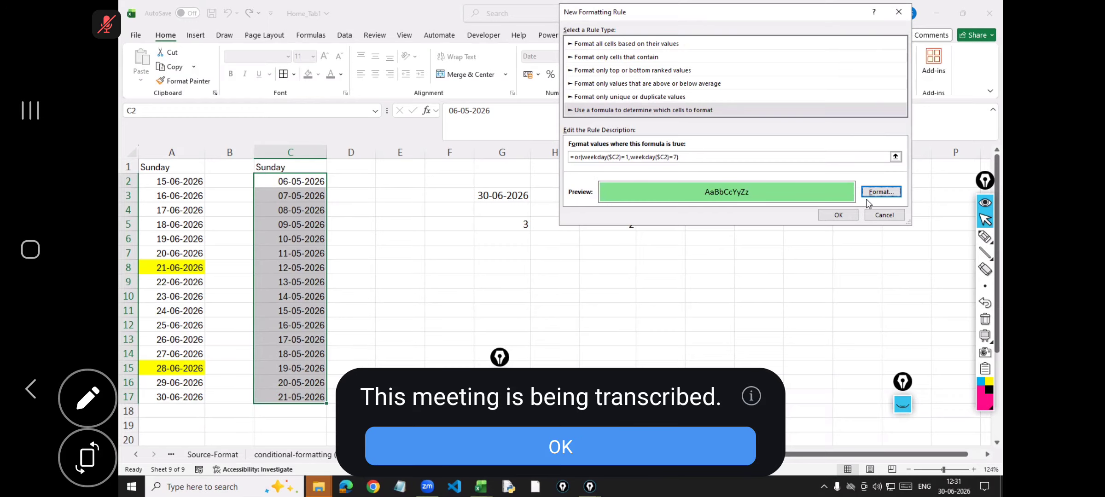
click(844, 216)
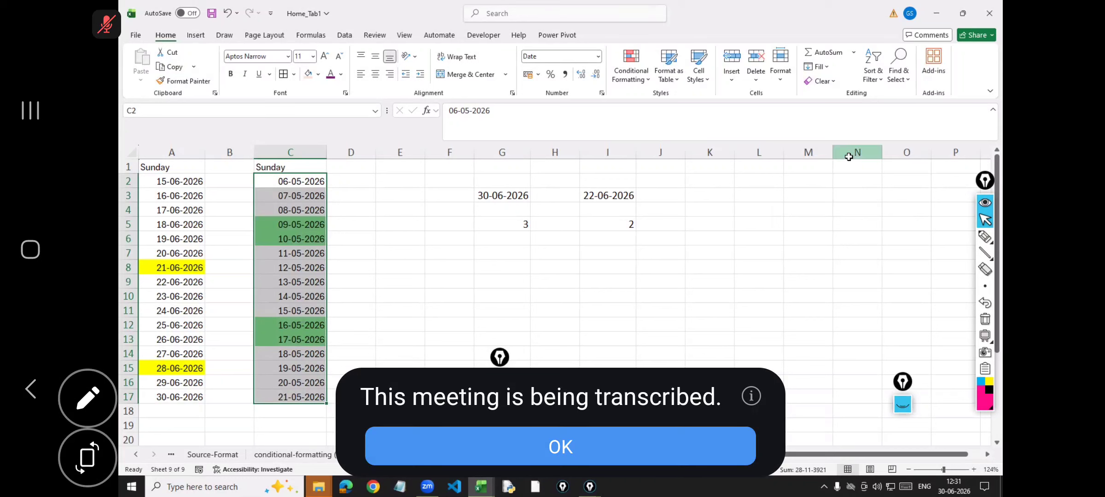
Save the workbook and replace the heading in cell C1 with Saturday
click(831, 266)
key(ctrl+s)
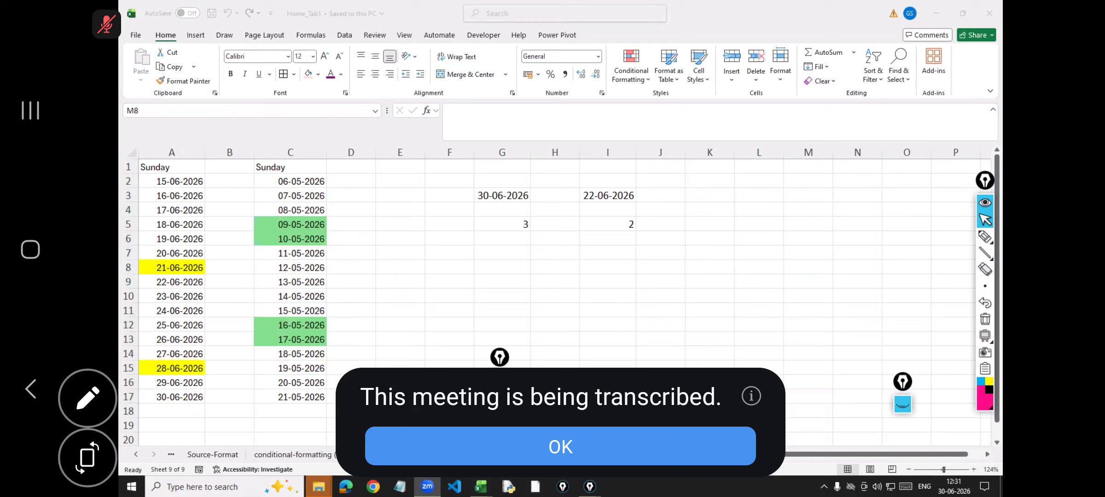
click(273, 165)
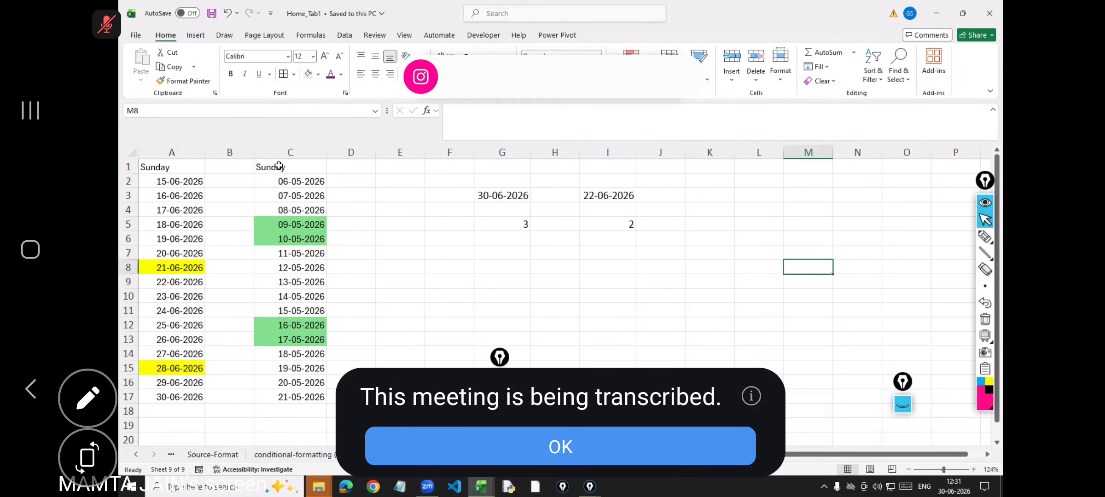
click(279, 167)
text(Sa)
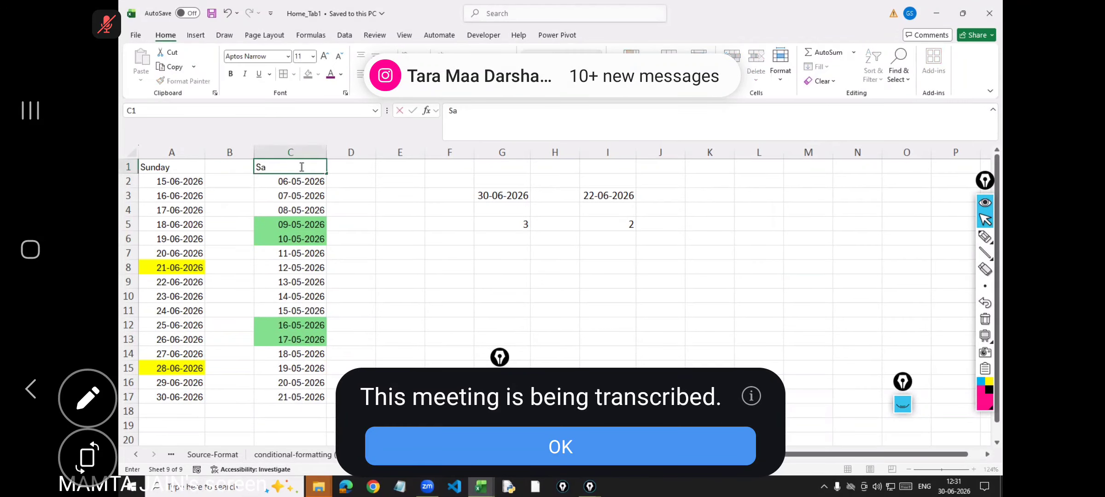
text(turday)
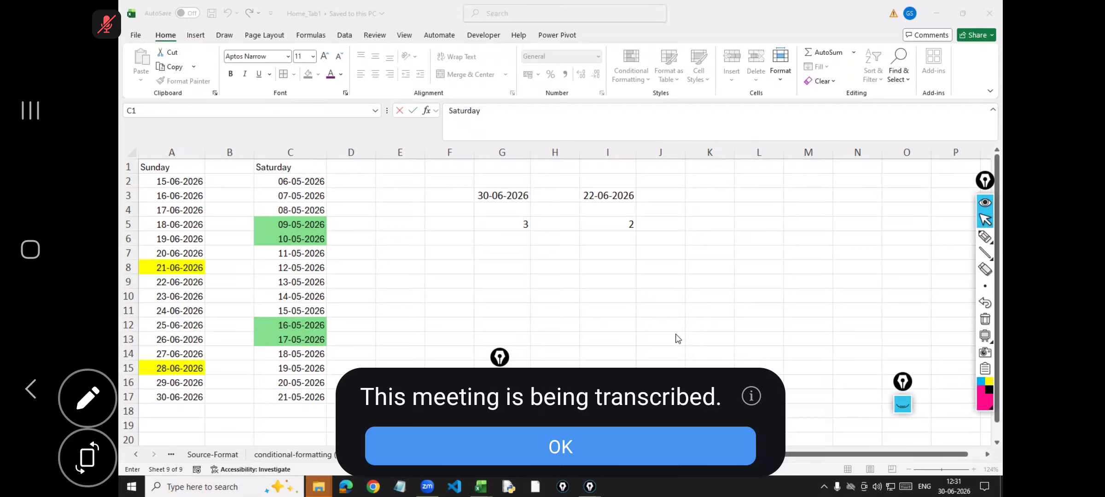
Handwrite the contact phone number over the empty cells beside the dates with the annotation pen
mouse_move(986, 242)
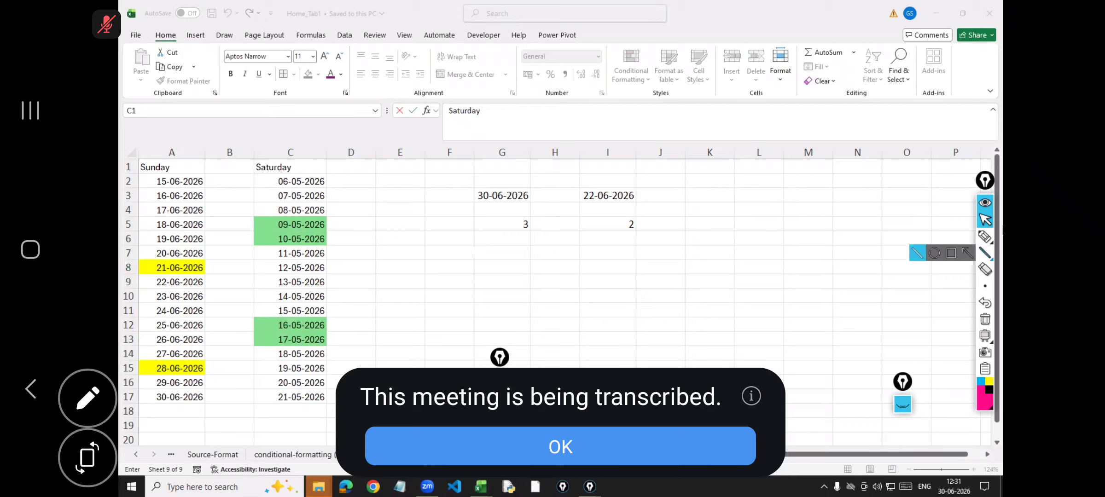
click(984, 236)
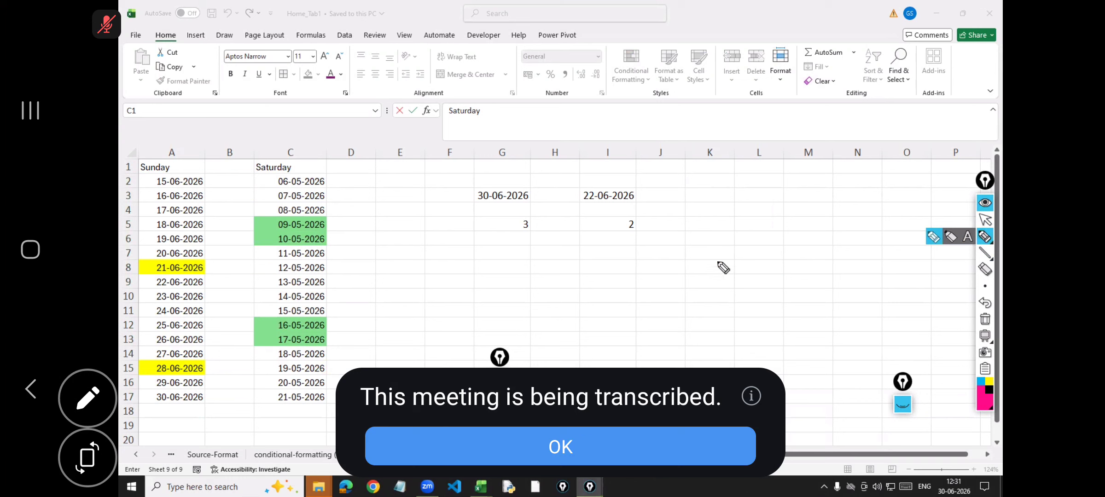
drag(715, 224, 719, 276)
drag(736, 209, 770, 265)
drag(788, 222, 787, 237)
mouse_move(784, 208)
mouse_down()
mouse_move(815, 205)
mouse_move(816, 251)
mouse_up()
mouse_move(826, 210)
mouse_down()
mouse_move(843, 228)
mouse_move(827, 252)
mouse_up()
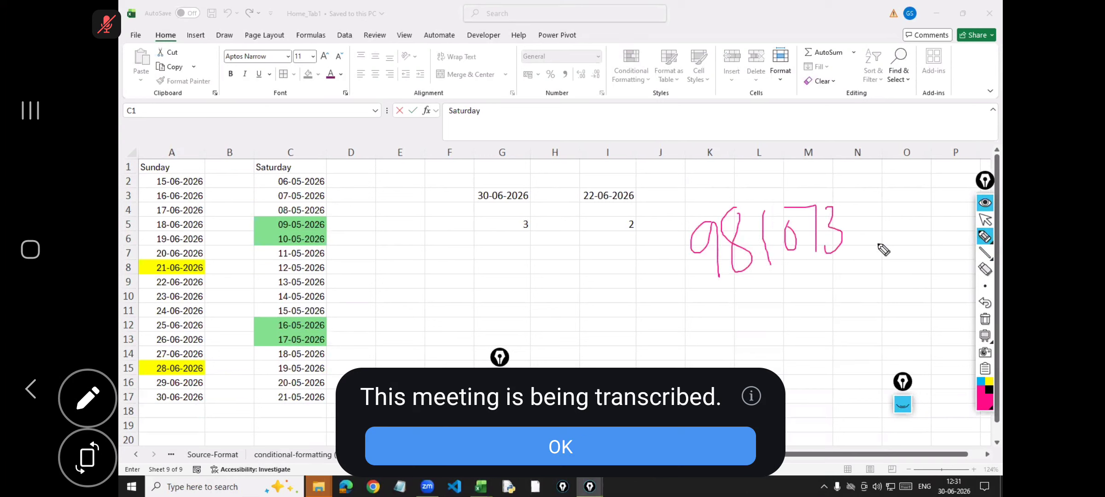
drag(870, 216, 895, 260)
mouse_move(892, 194)
mouse_down()
mouse_move(896, 234)
mouse_move(919, 193)
mouse_up()
drag(935, 194, 934, 236)
Circle the handwritten phone number and switch the annotation tool back to the normal pointer
mouse_move(944, 171)
mouse_down()
mouse_move(700, 203)
mouse_move(827, 320)
mouse_move(975, 266)
mouse_up()
drag(976, 198, 932, 169)
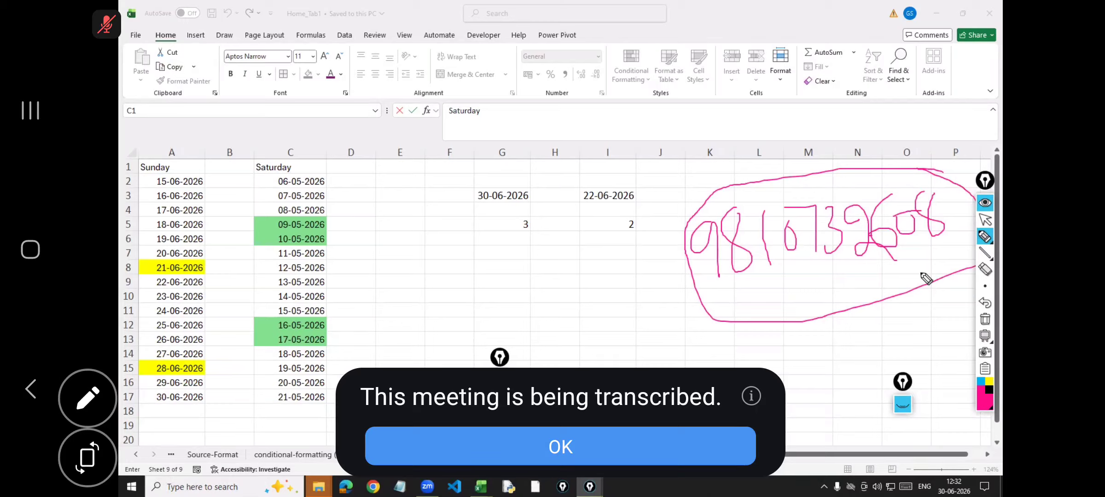
click(985, 222)
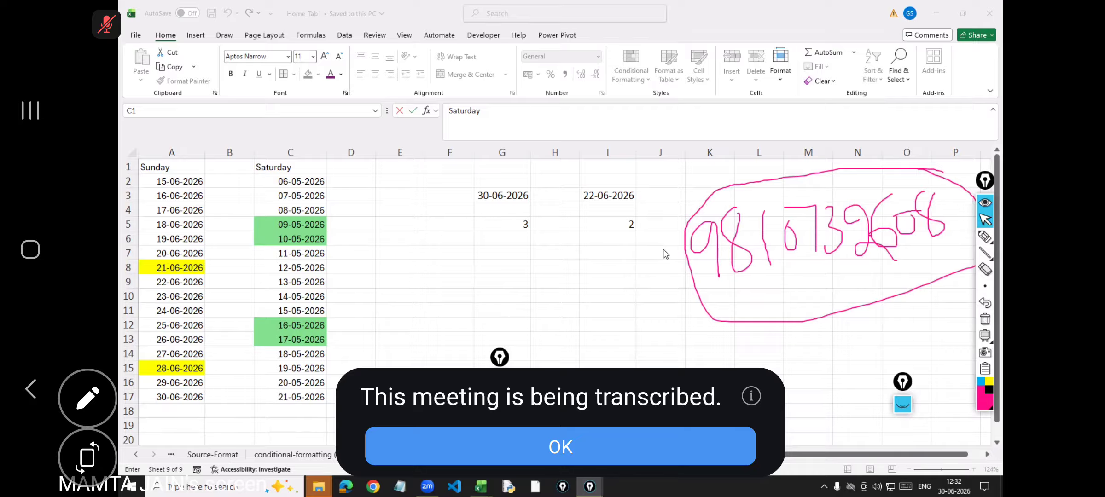